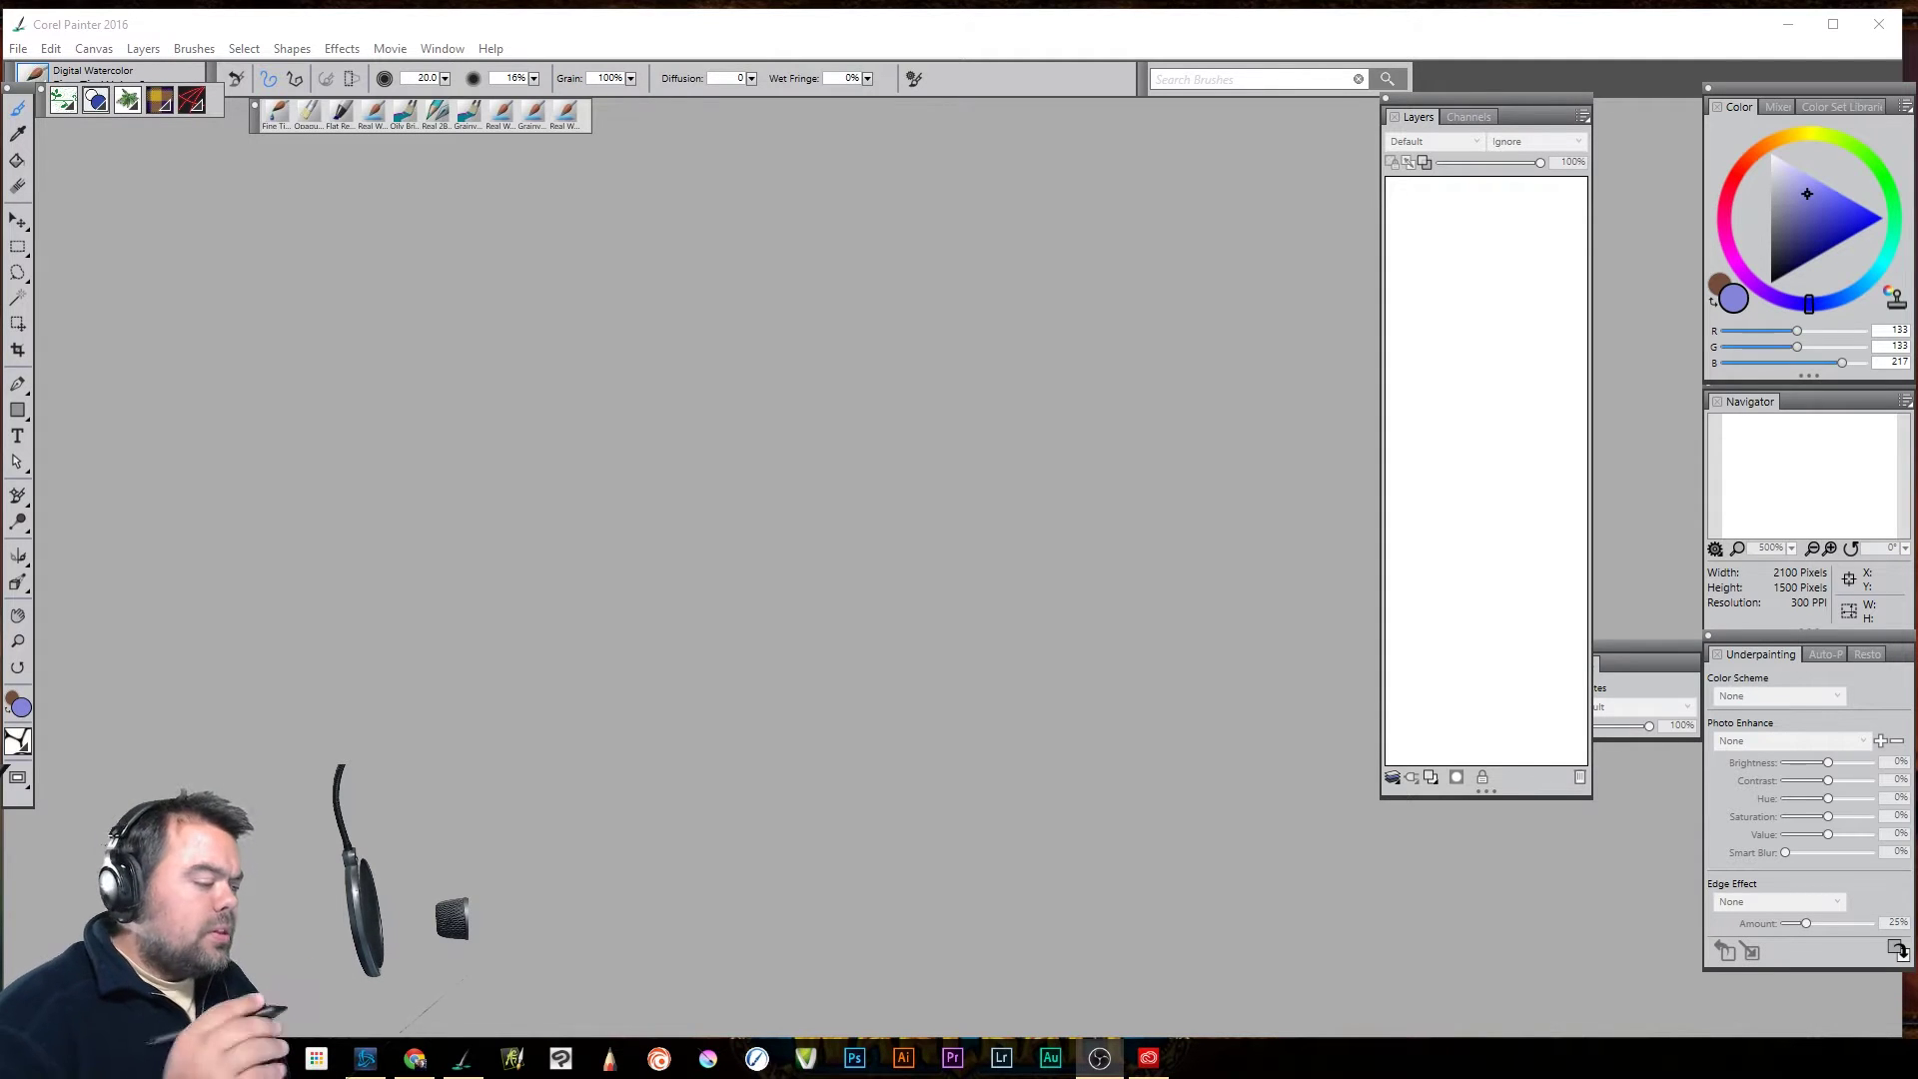
Start a new 7 × 5 inch image at 300 ppi, keeping the size units in inches
click(46, 50)
click(45, 70)
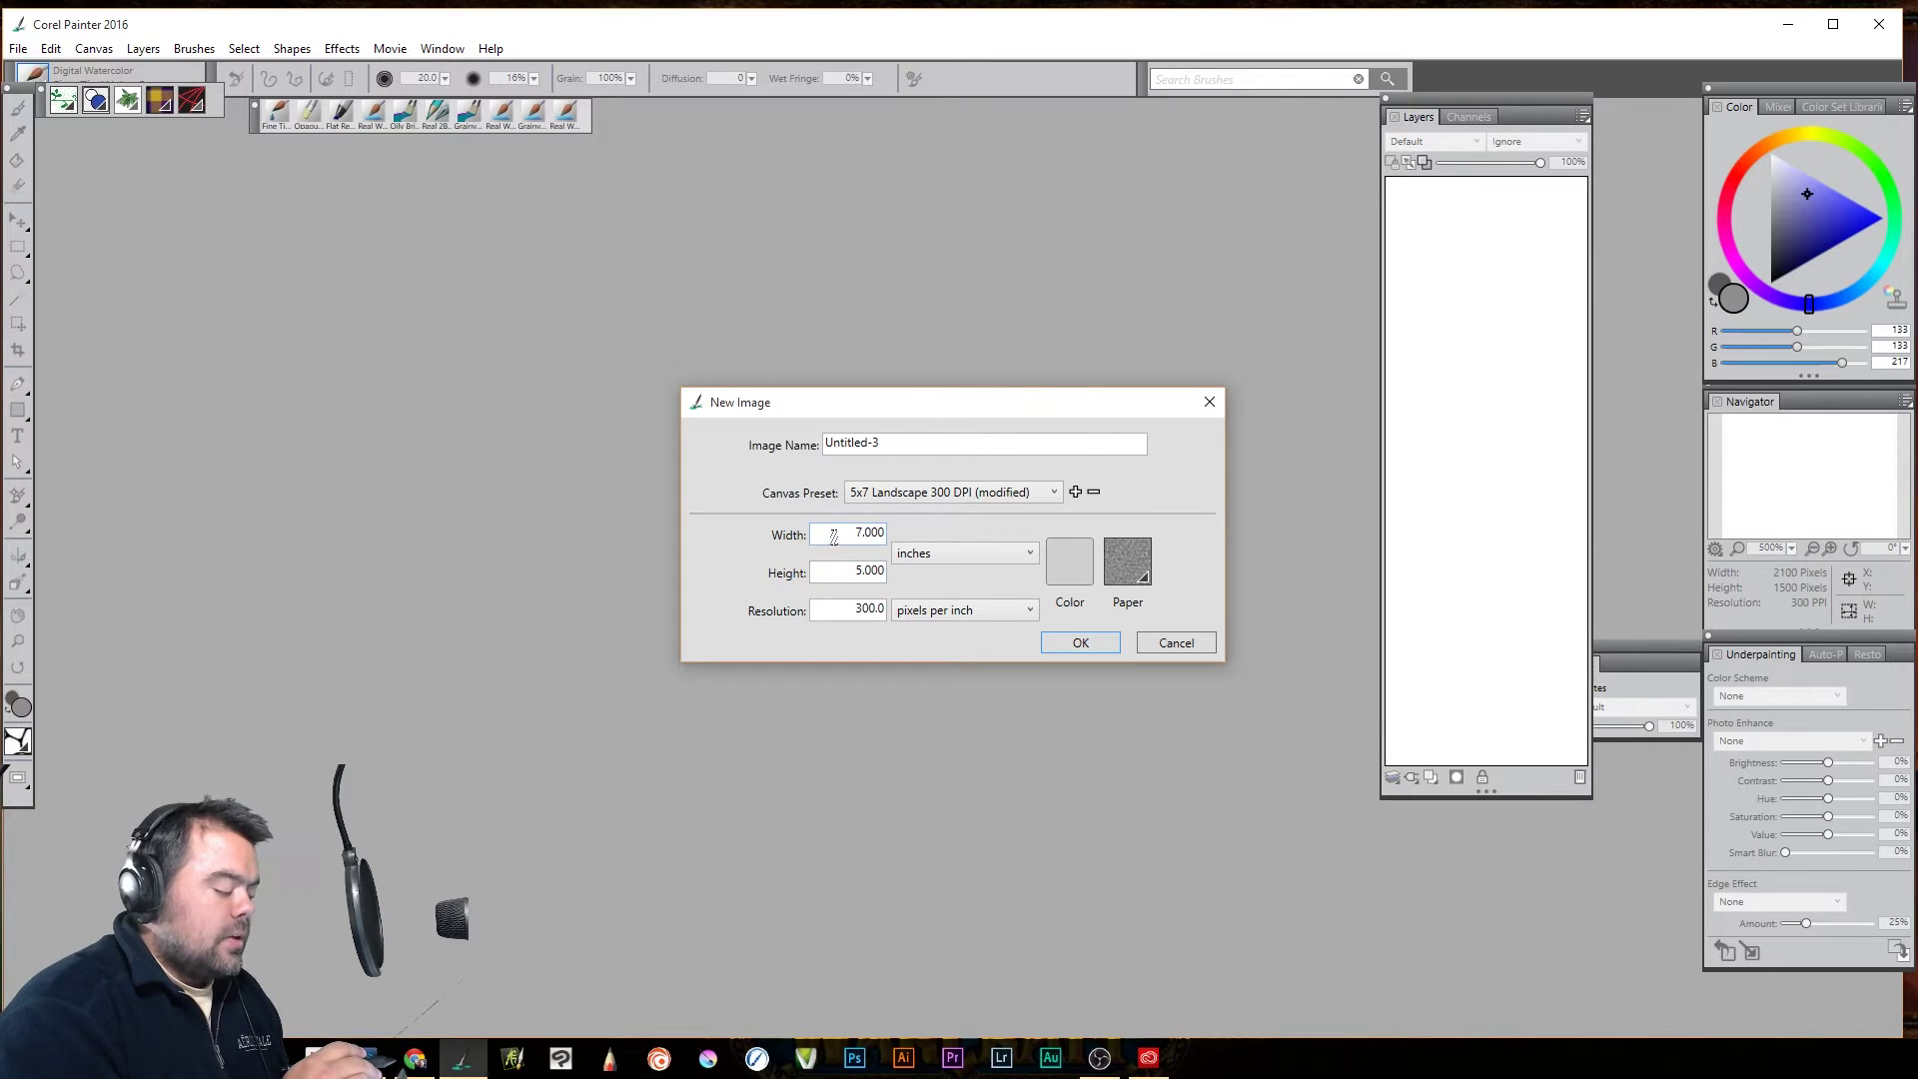
click(937, 552)
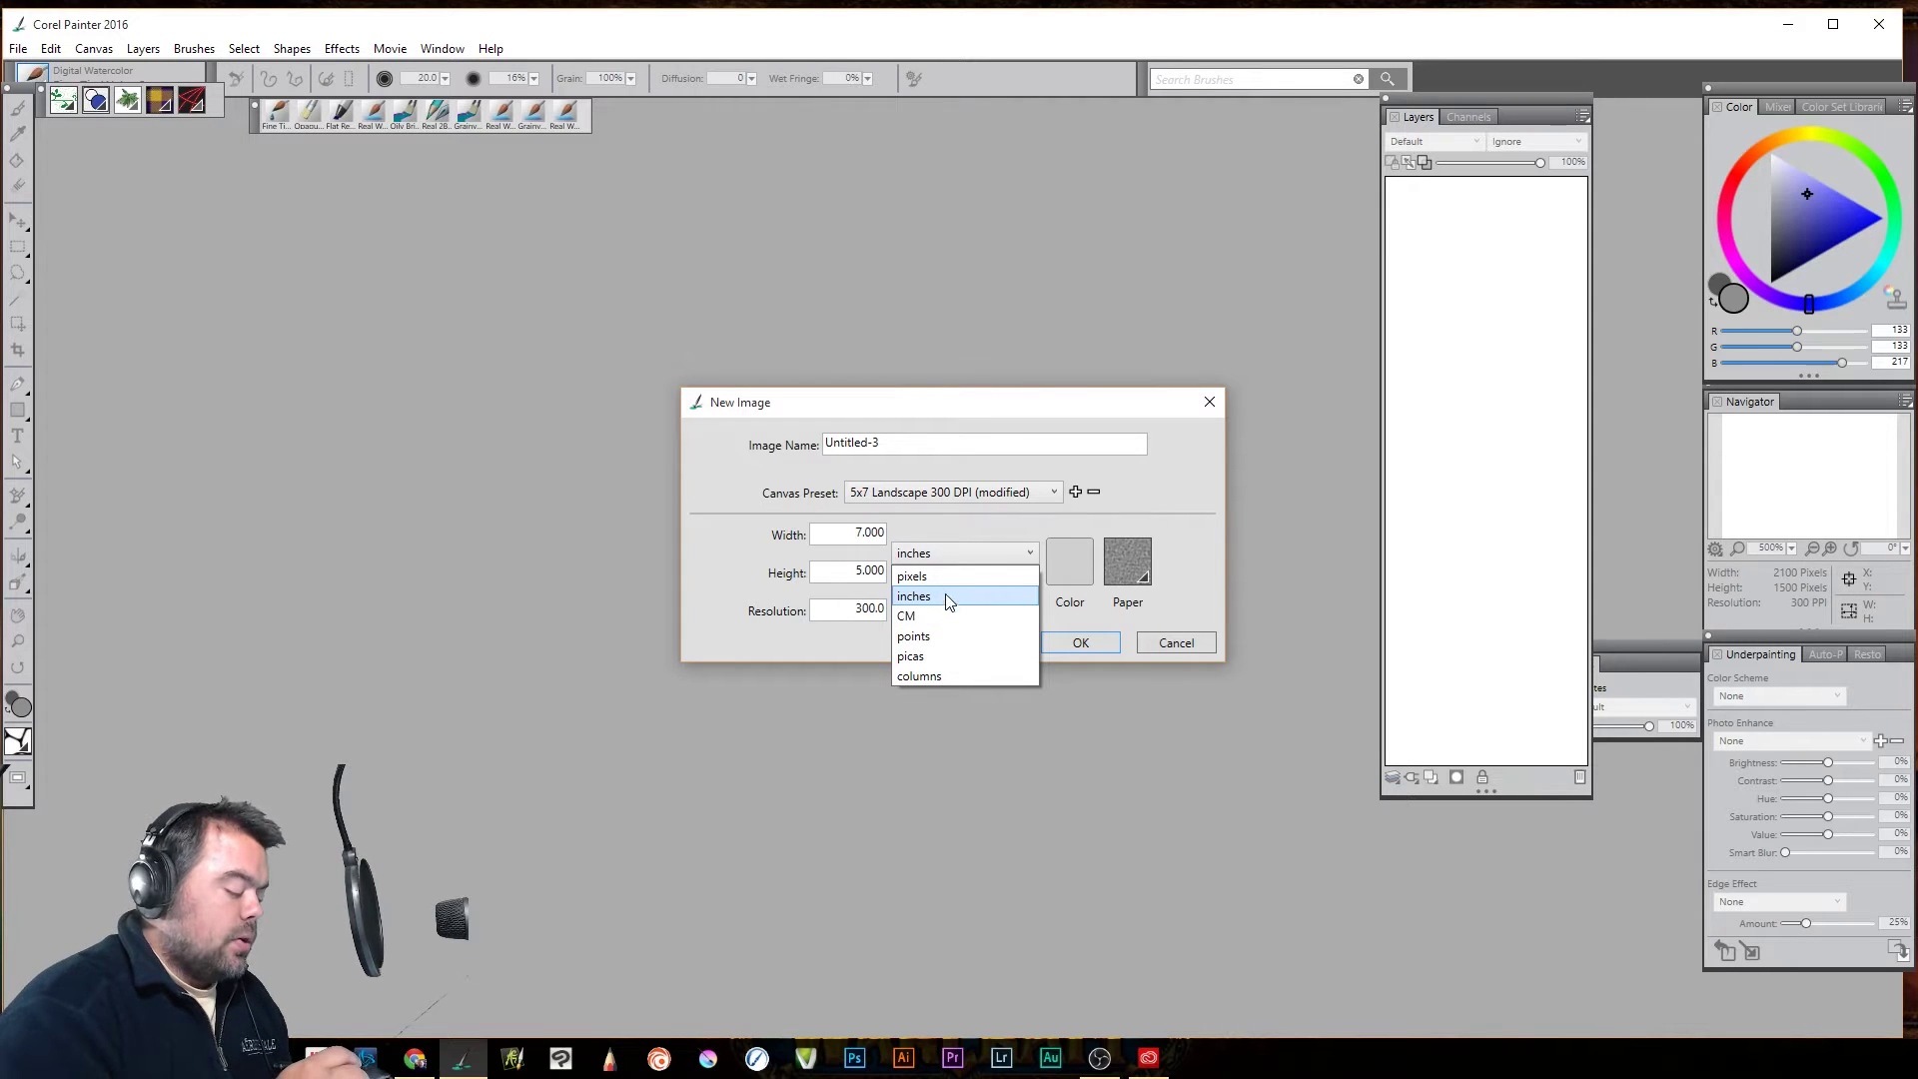
click(949, 597)
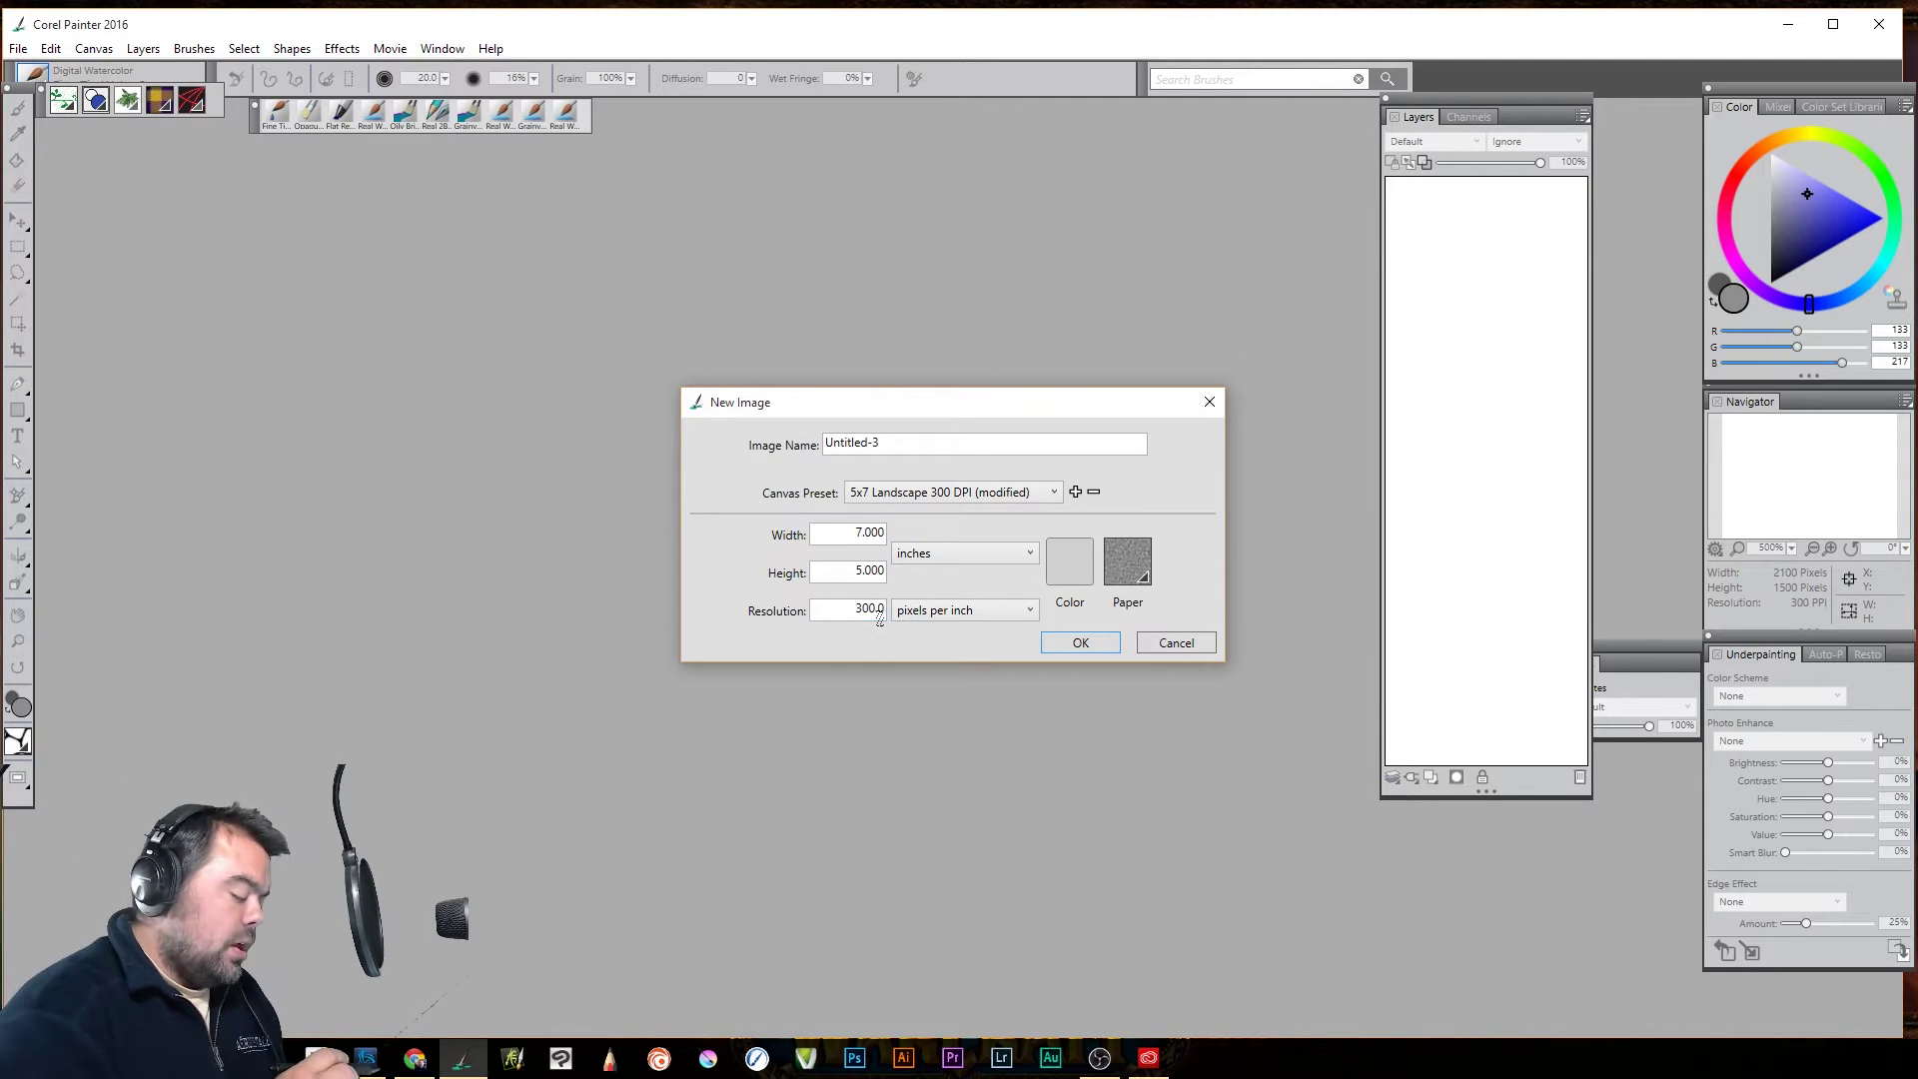
click(982, 612)
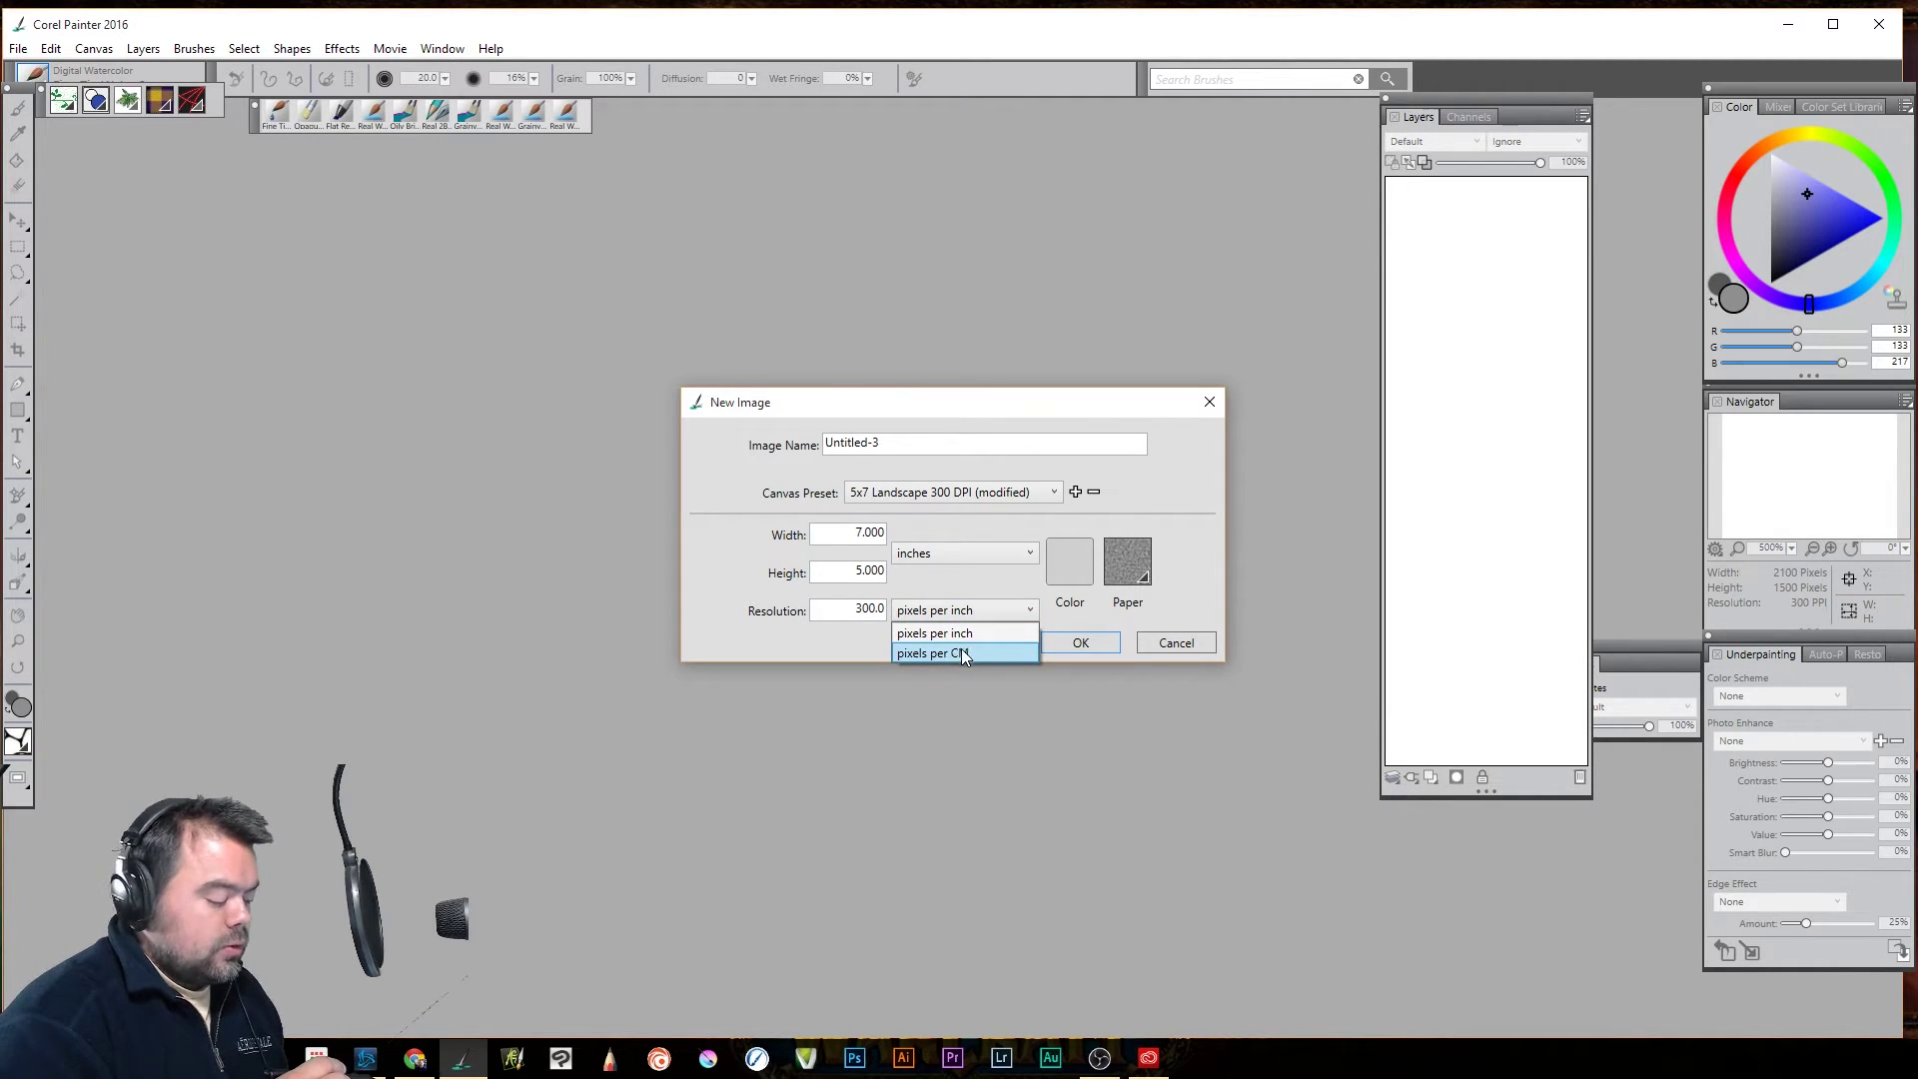
click(967, 637)
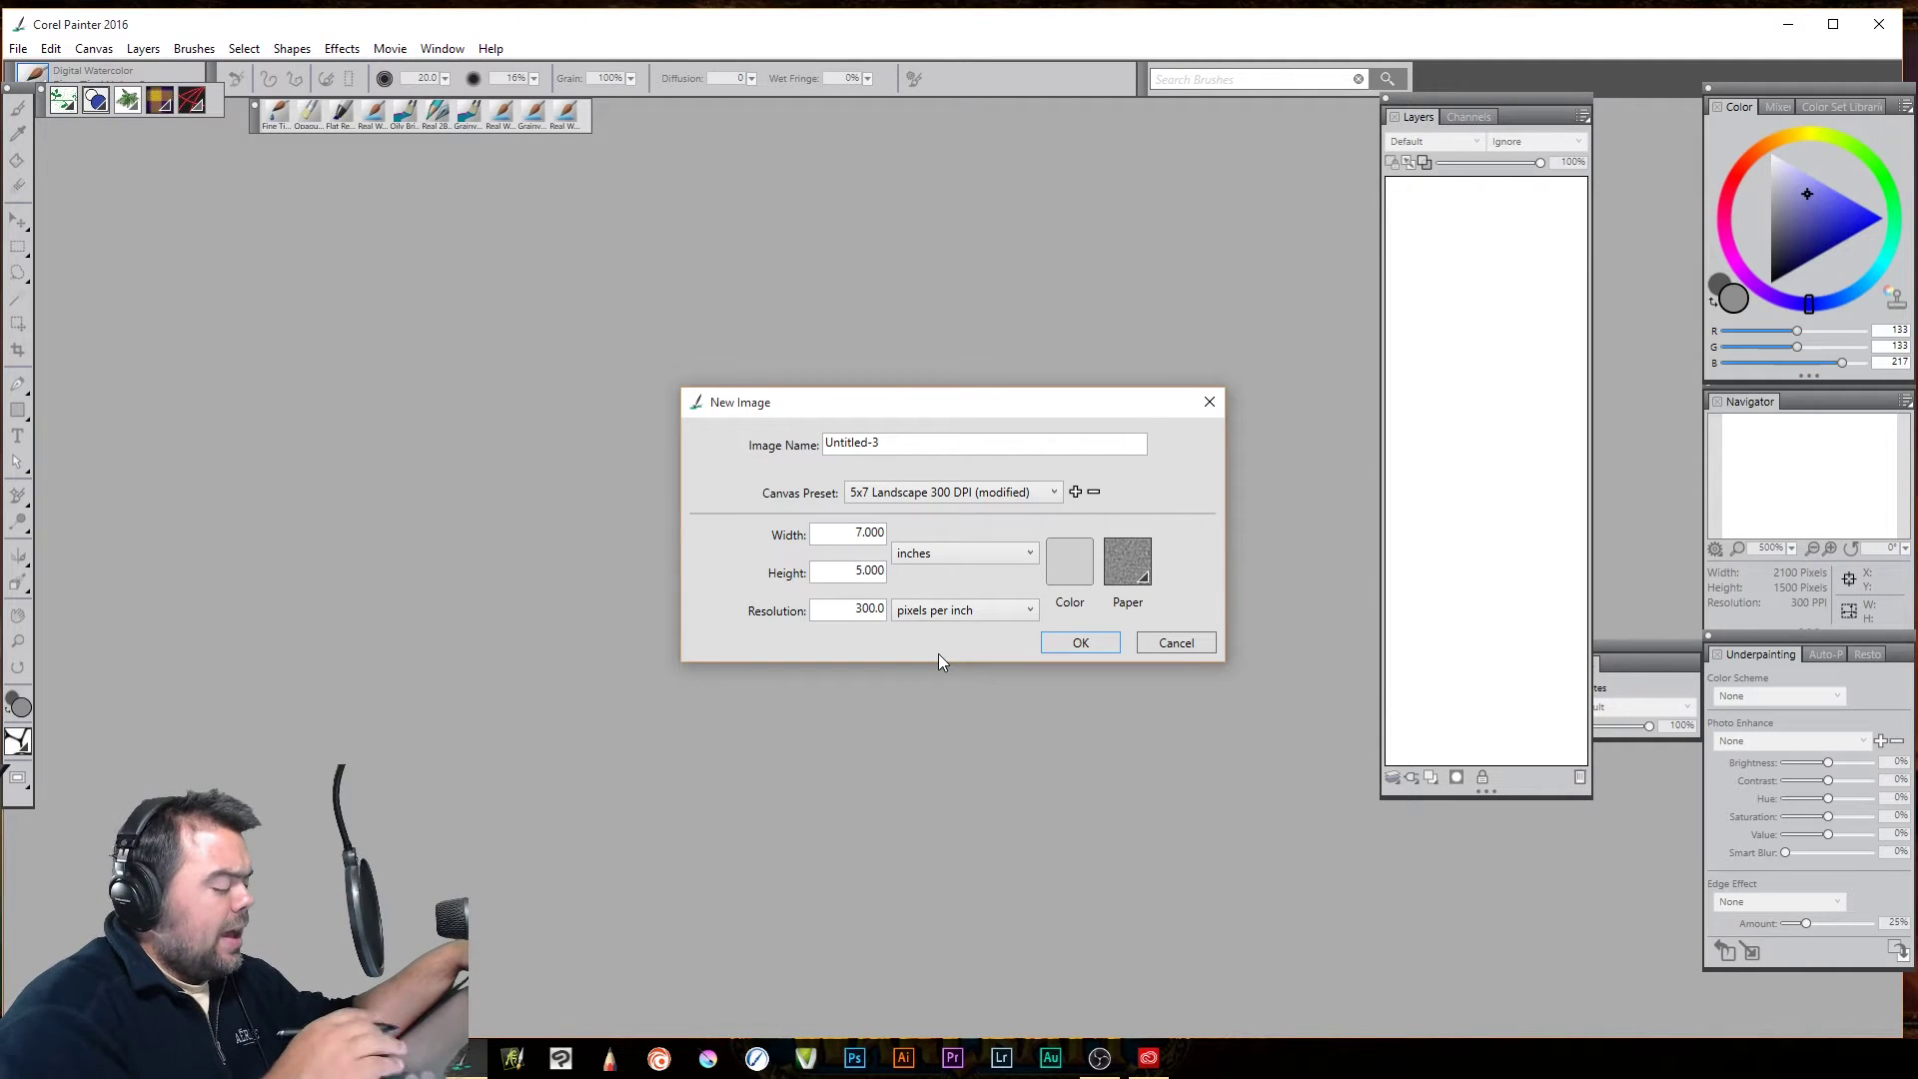
click(1069, 566)
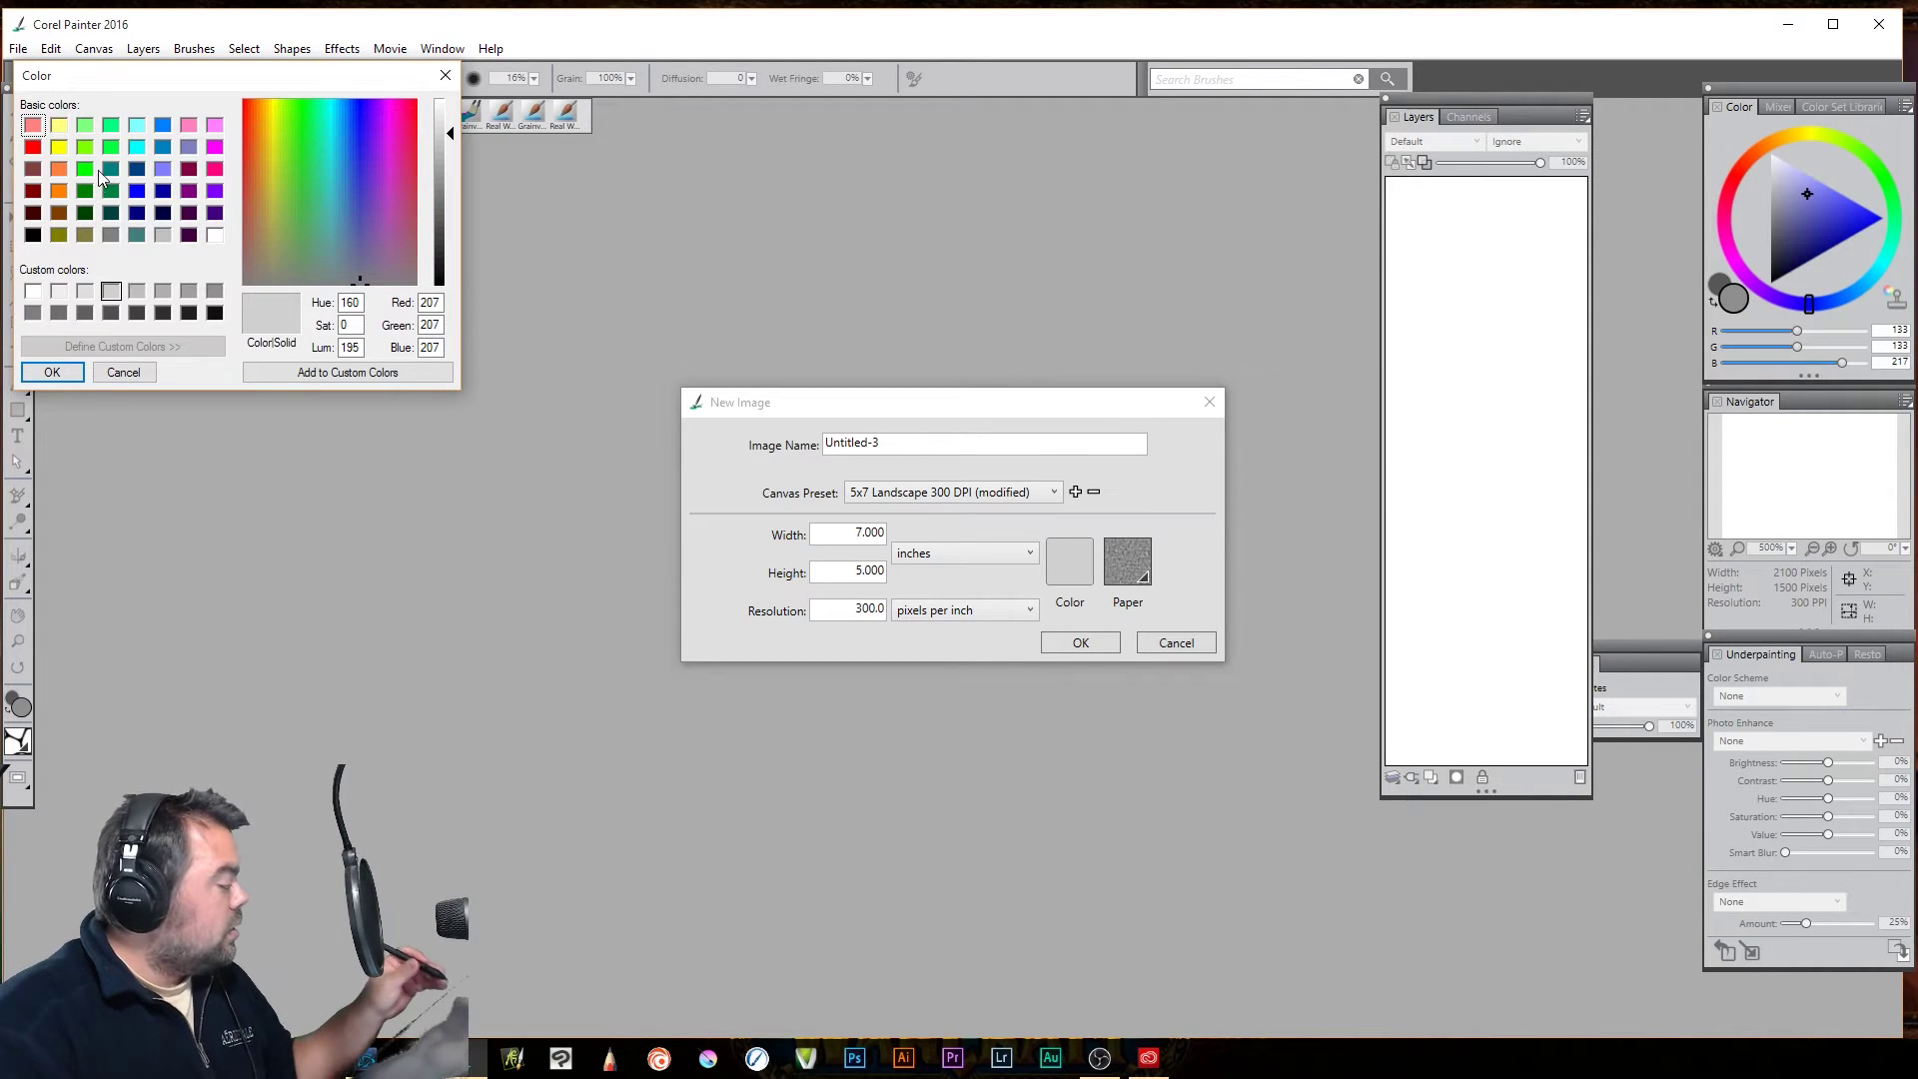
click(137, 191)
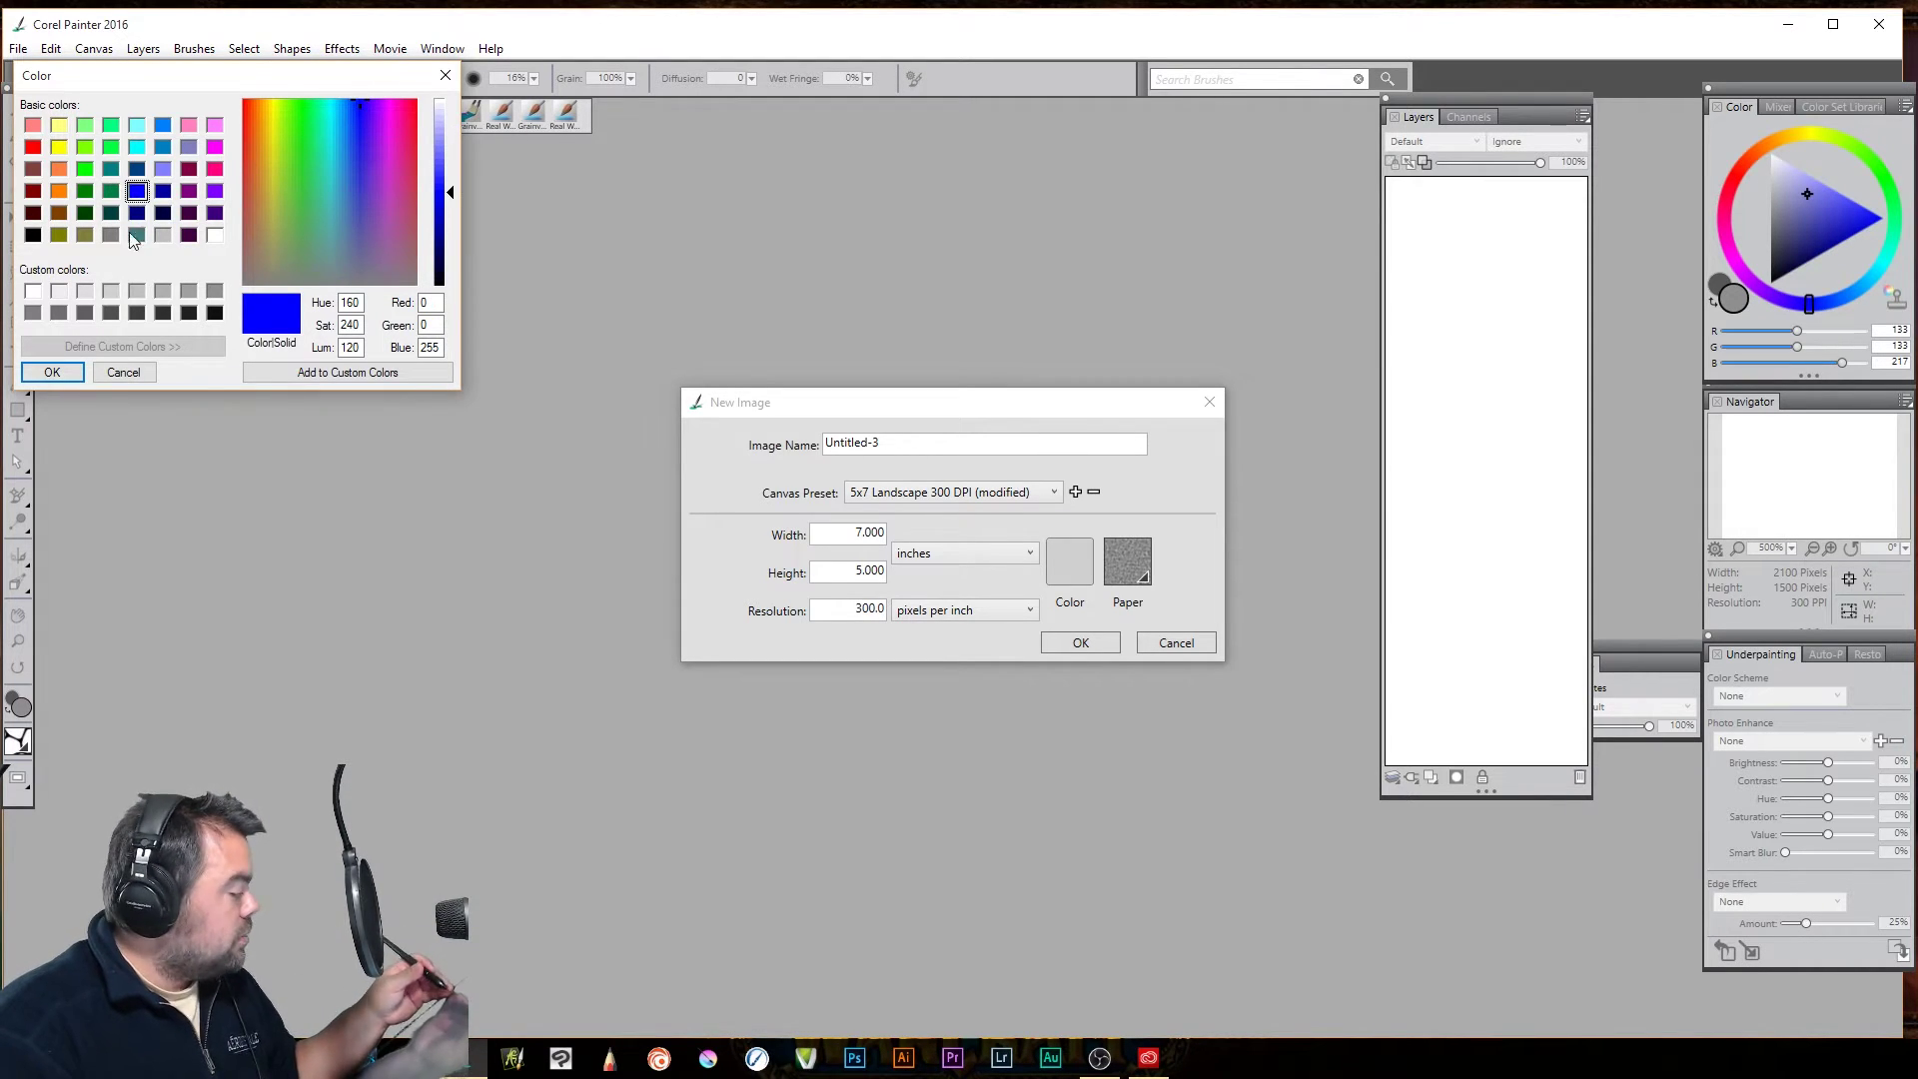
click(111, 292)
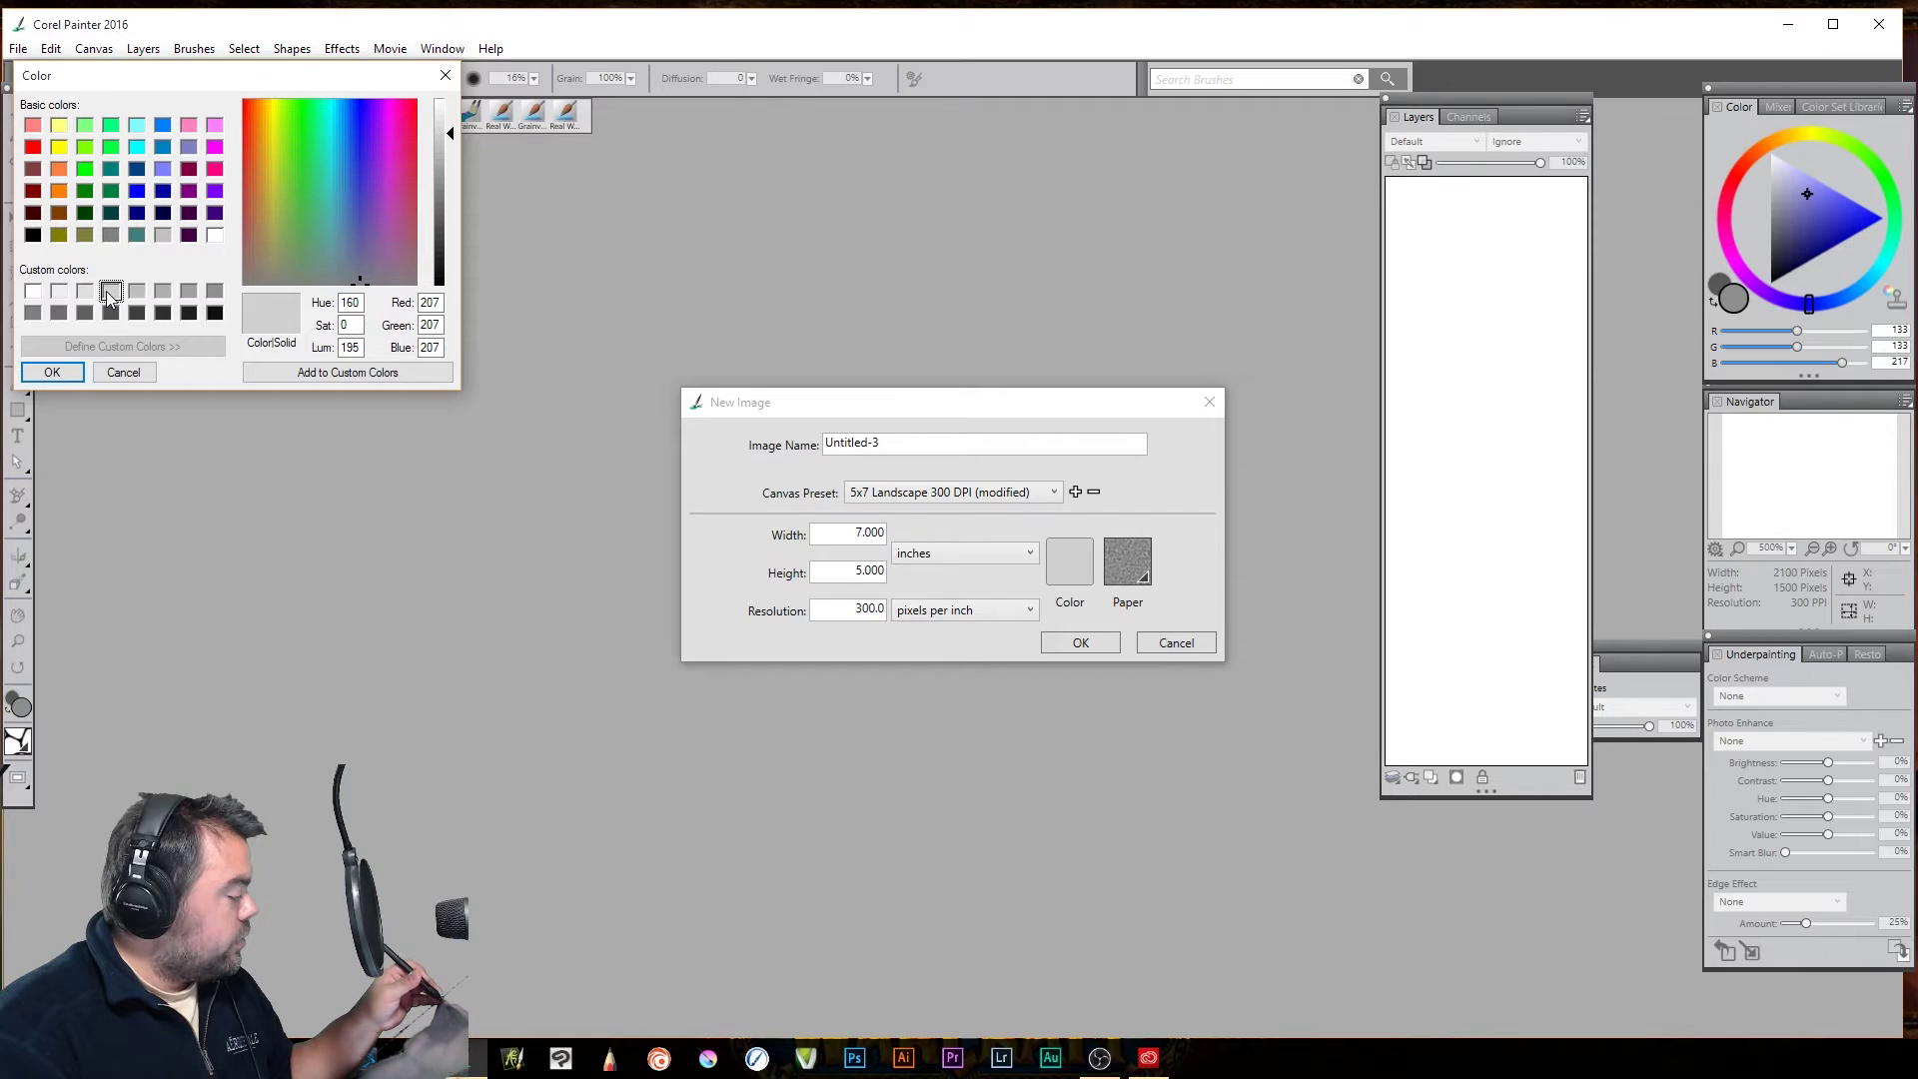
click(214, 290)
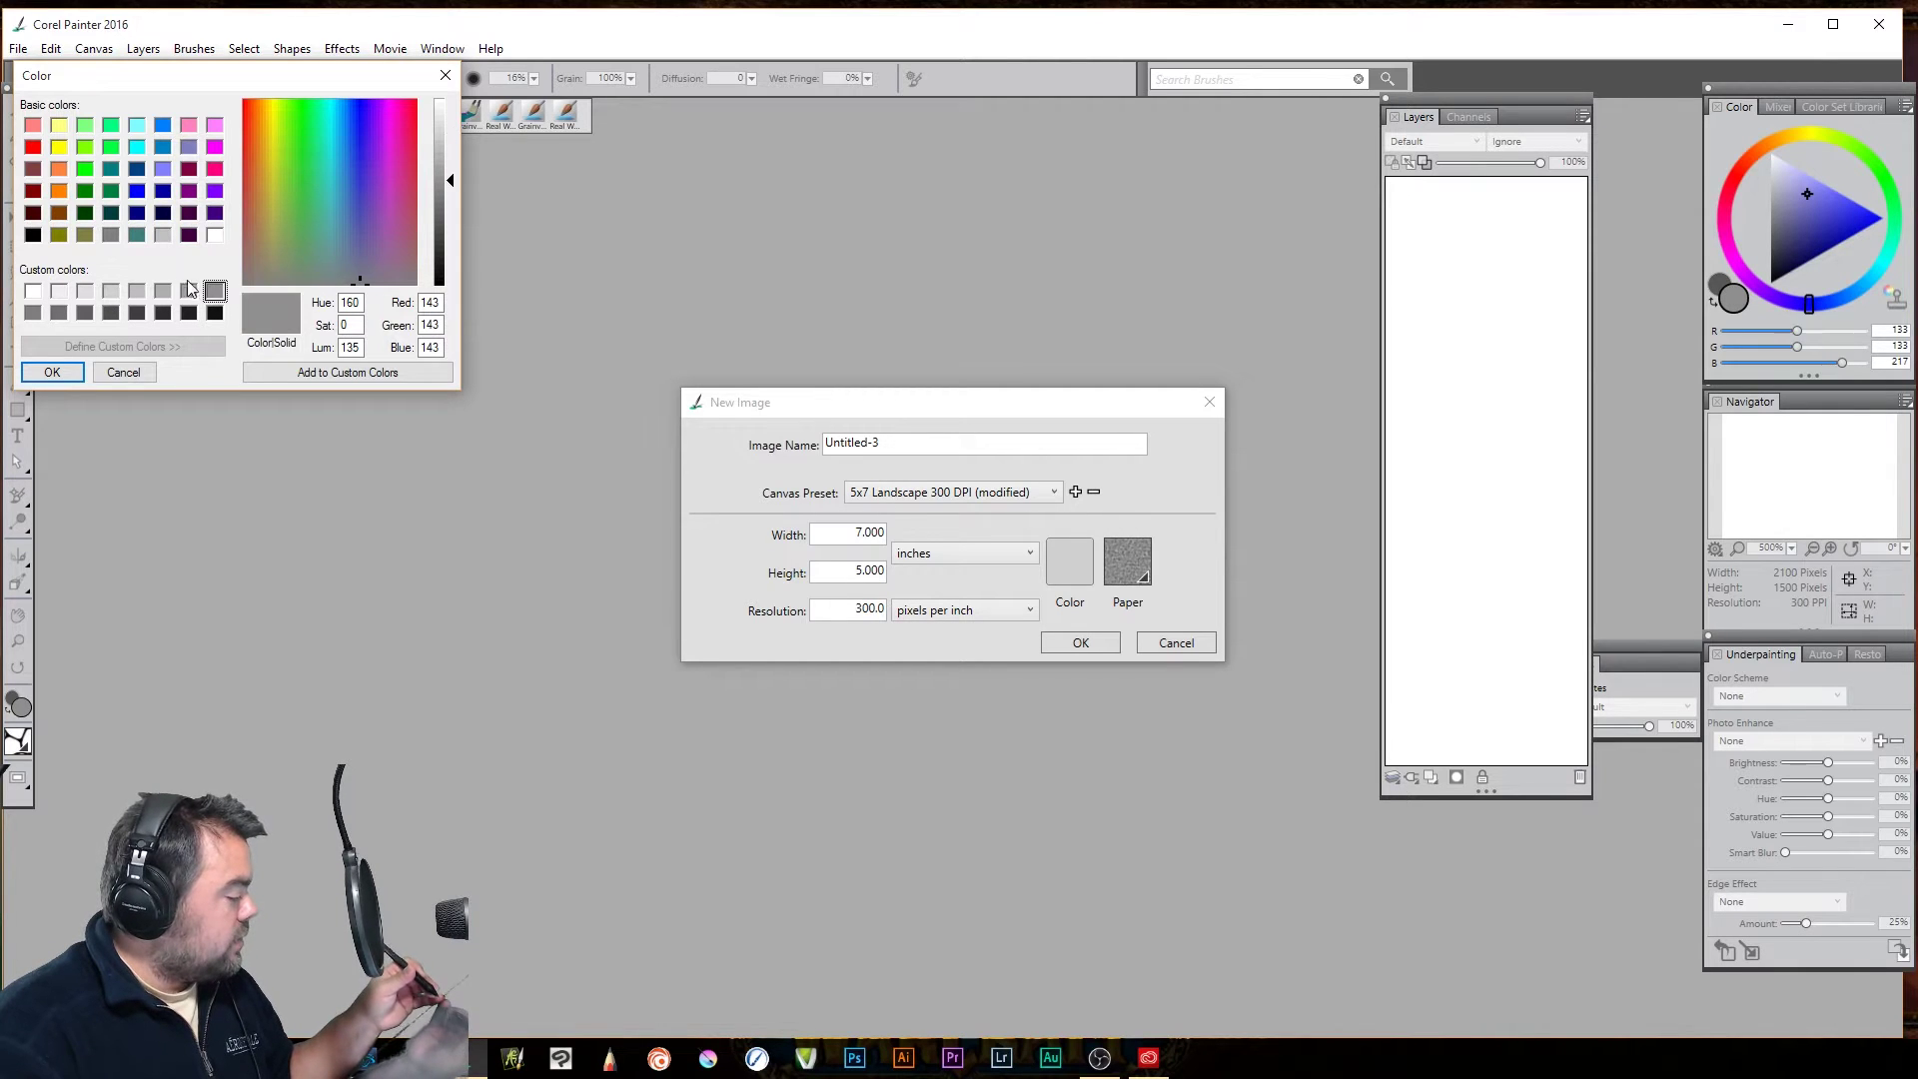
click(111, 291)
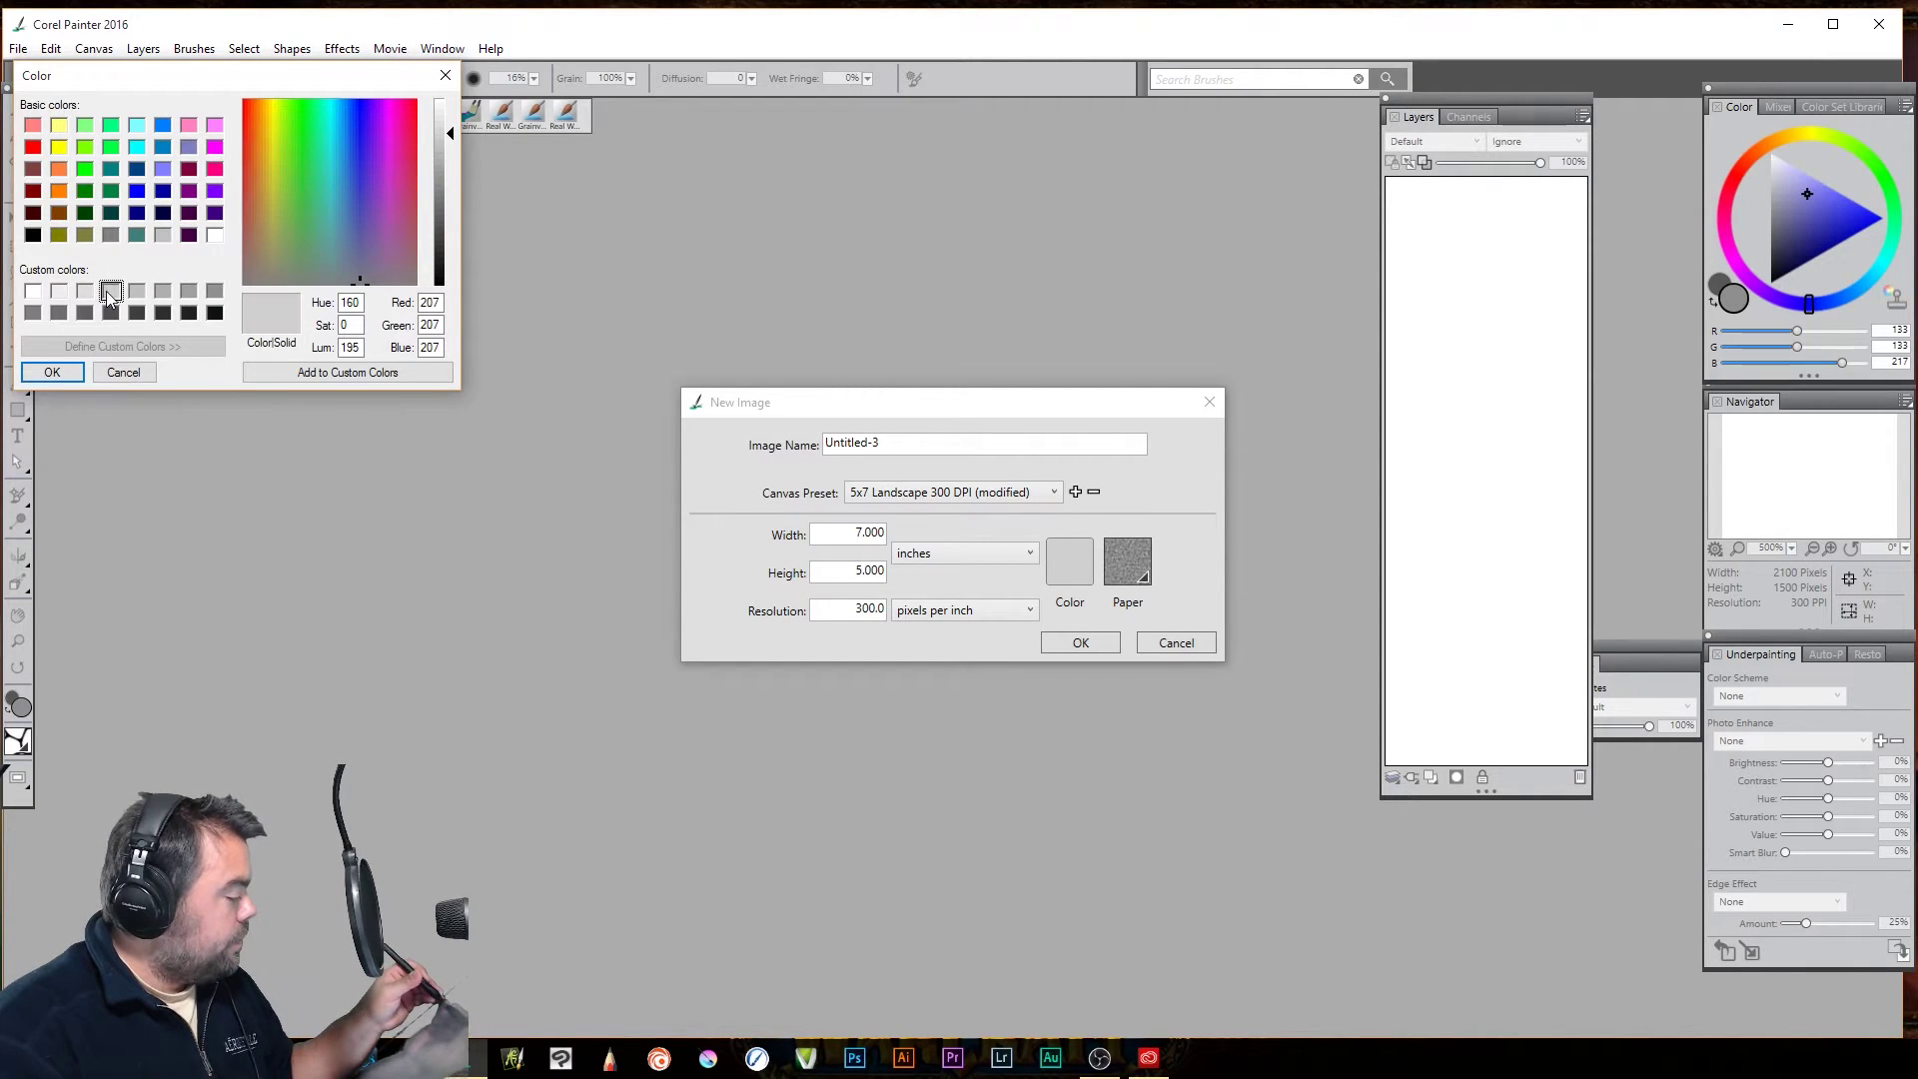
click(62, 374)
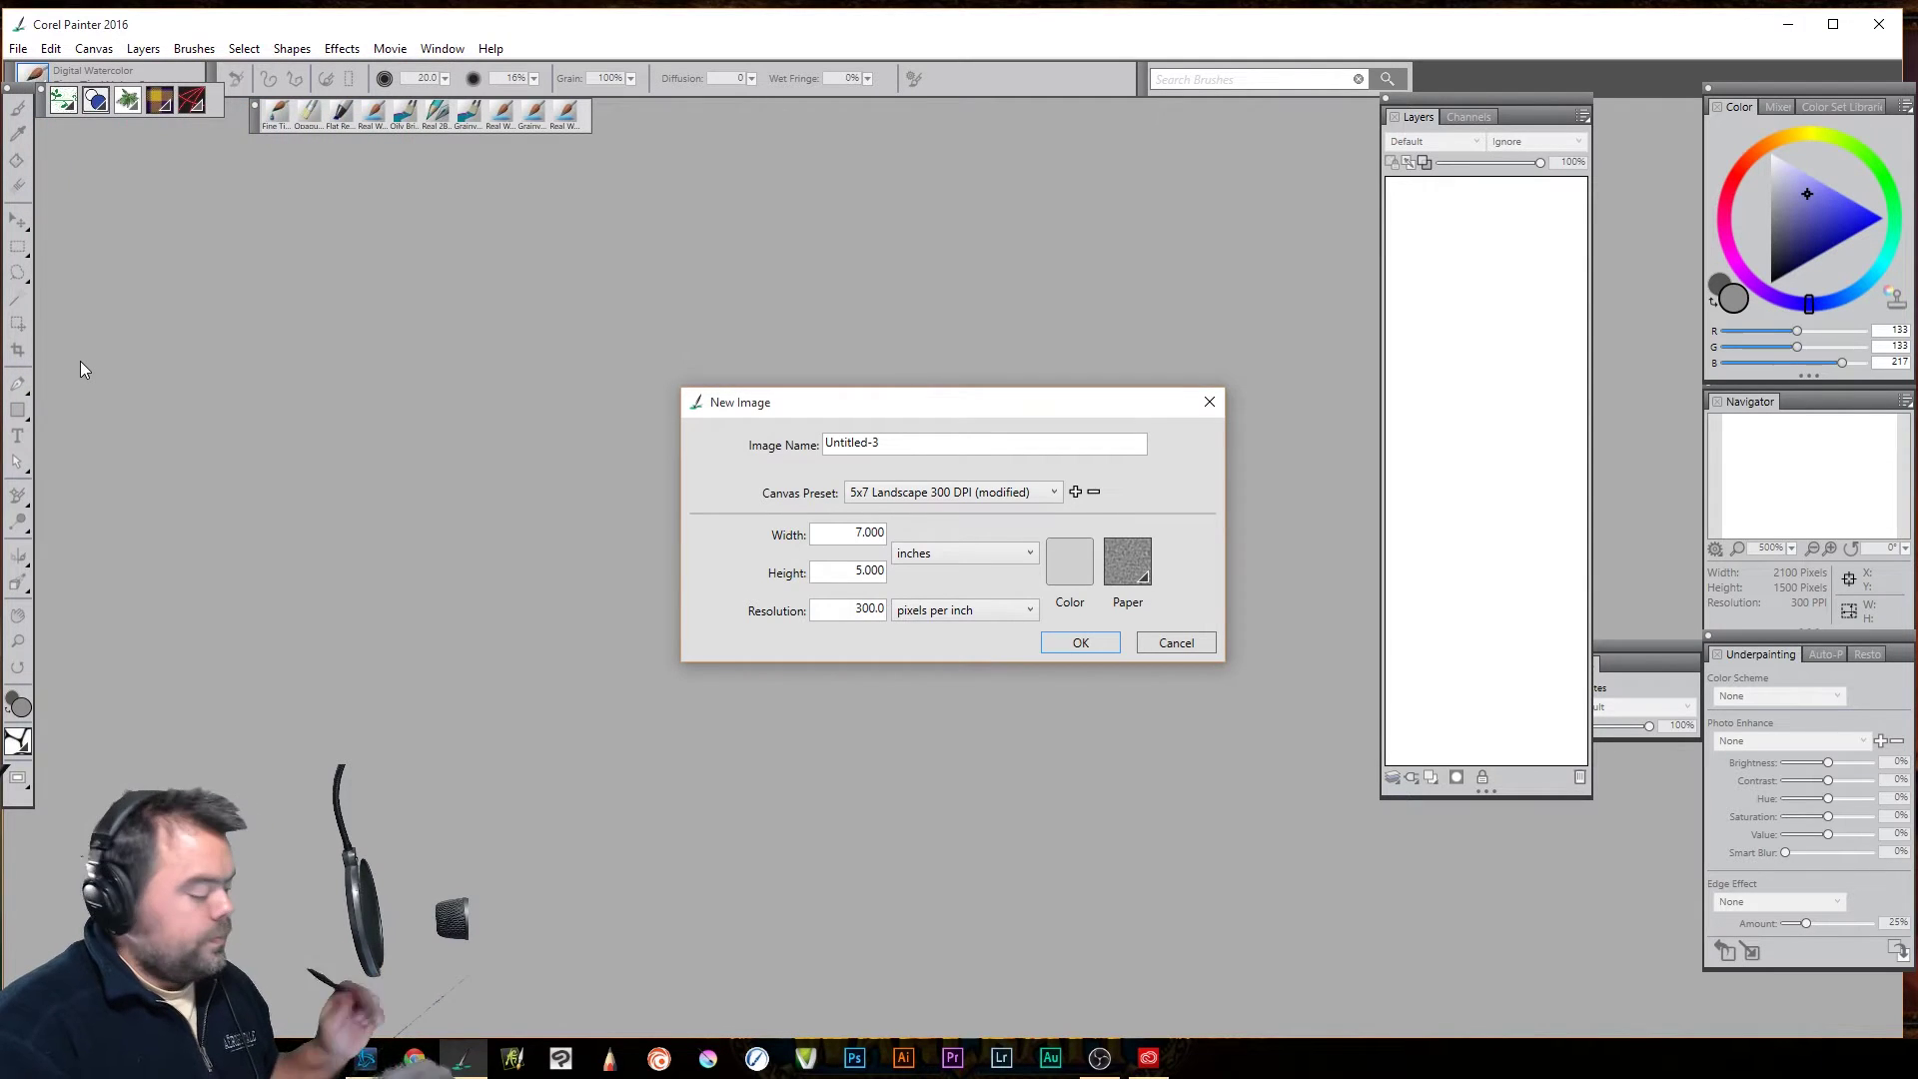
Browse the paper textures, trying checkered, grey watercolor and crosshatch Painter 2015 papers
click(1143, 545)
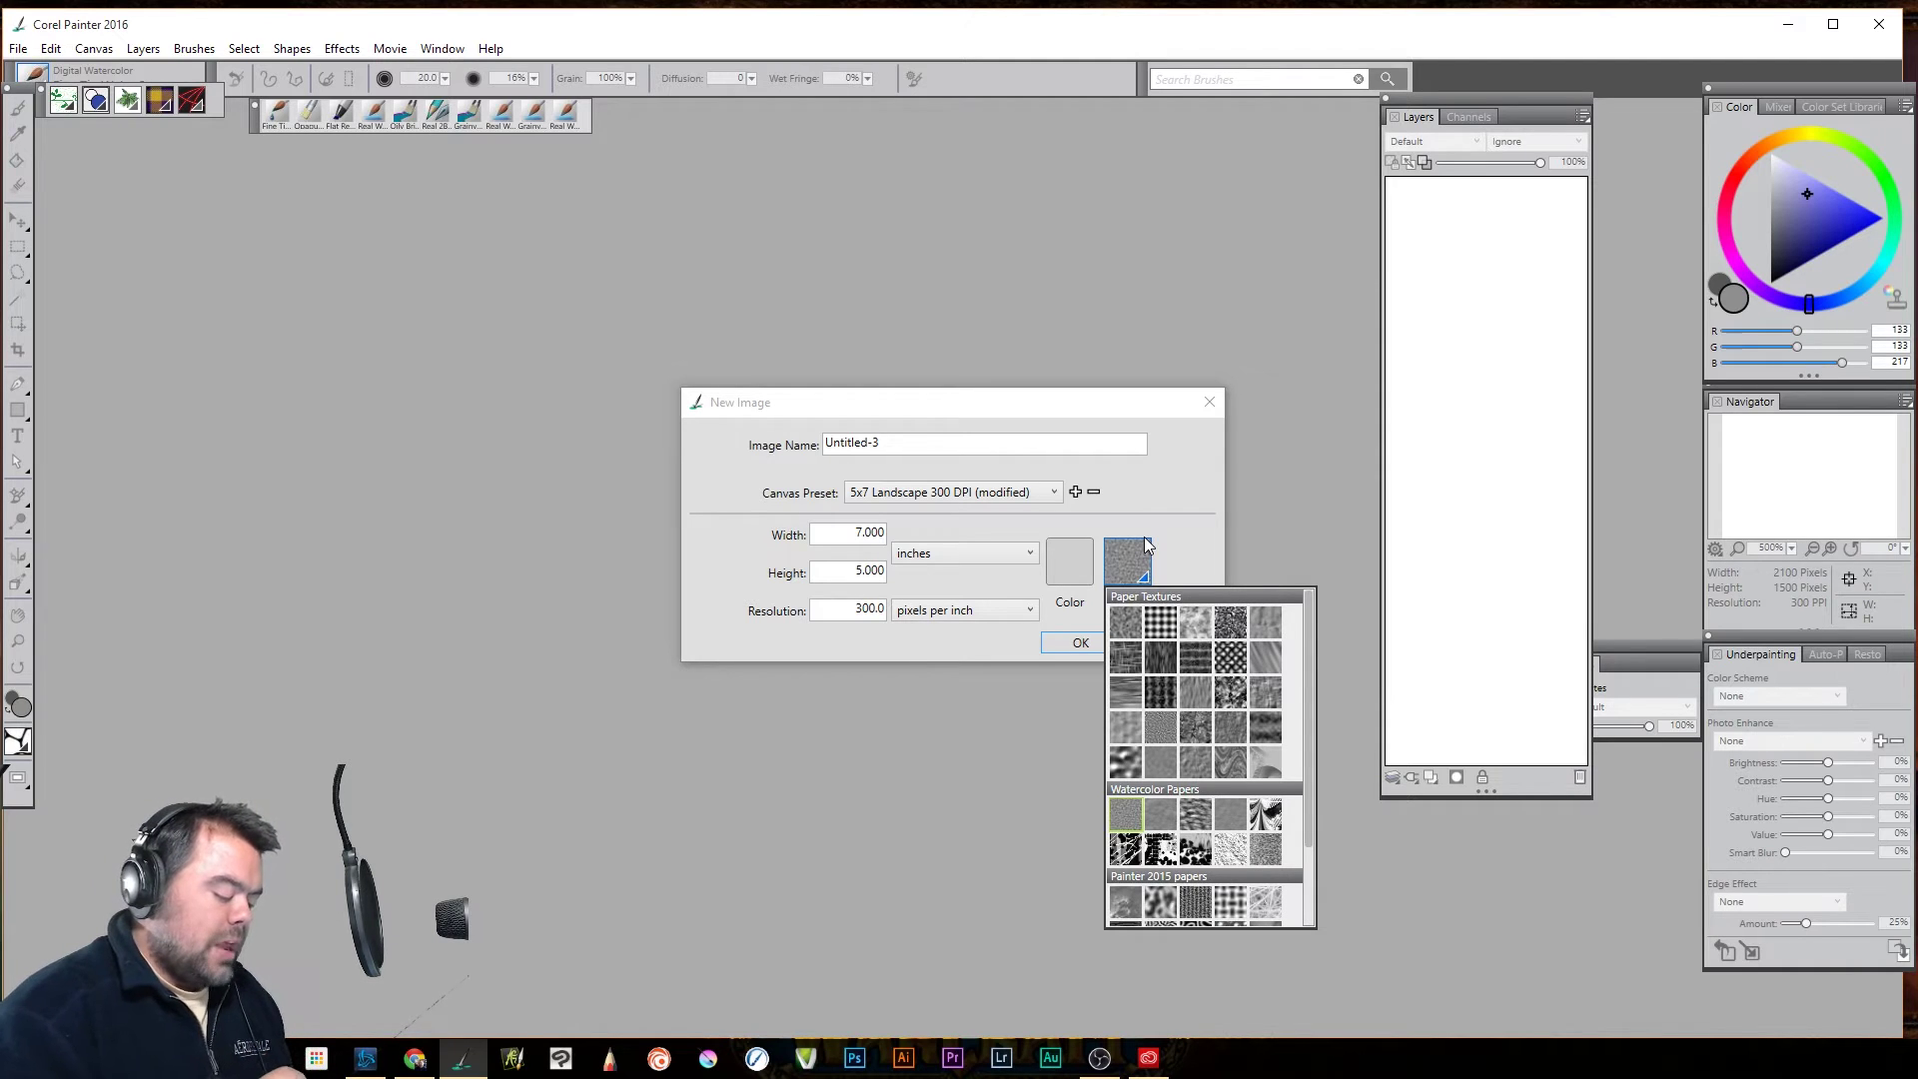
drag(1298, 751, 1269, 644)
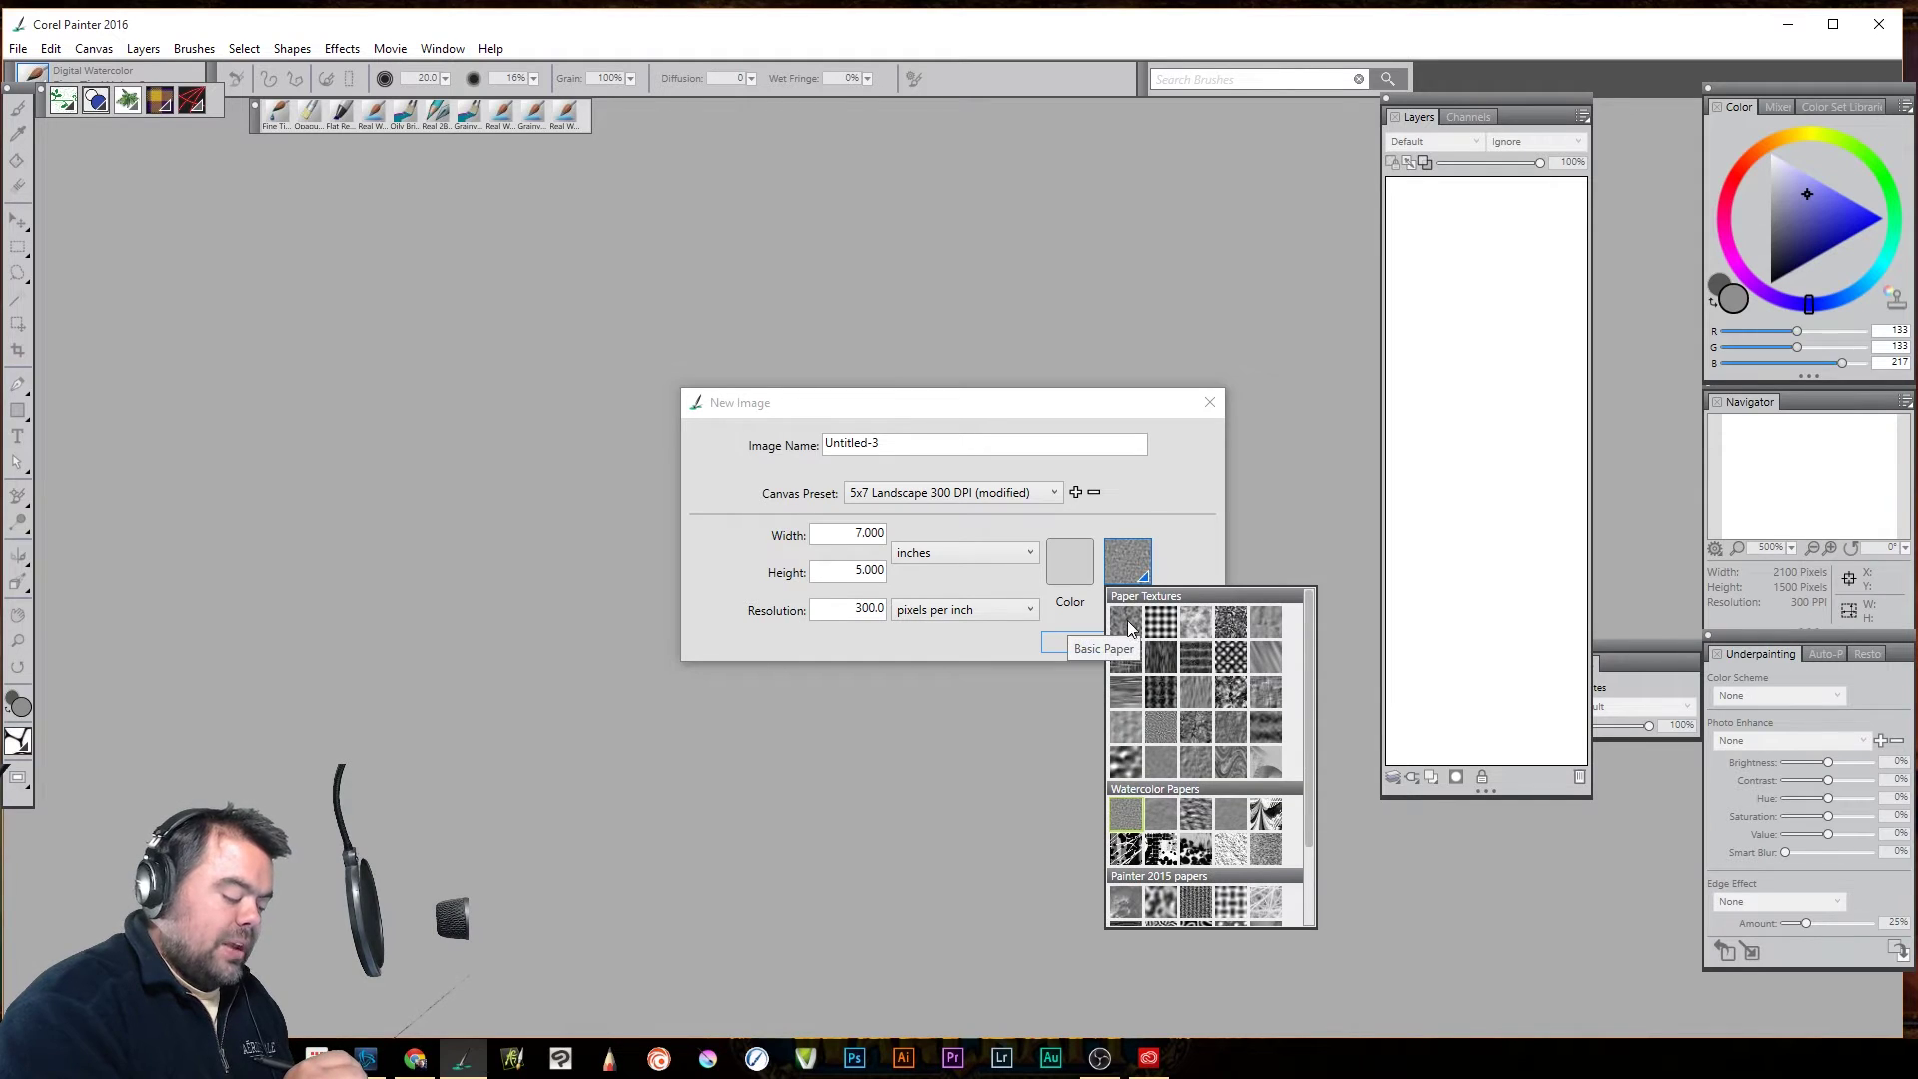
click(1160, 622)
click(1131, 559)
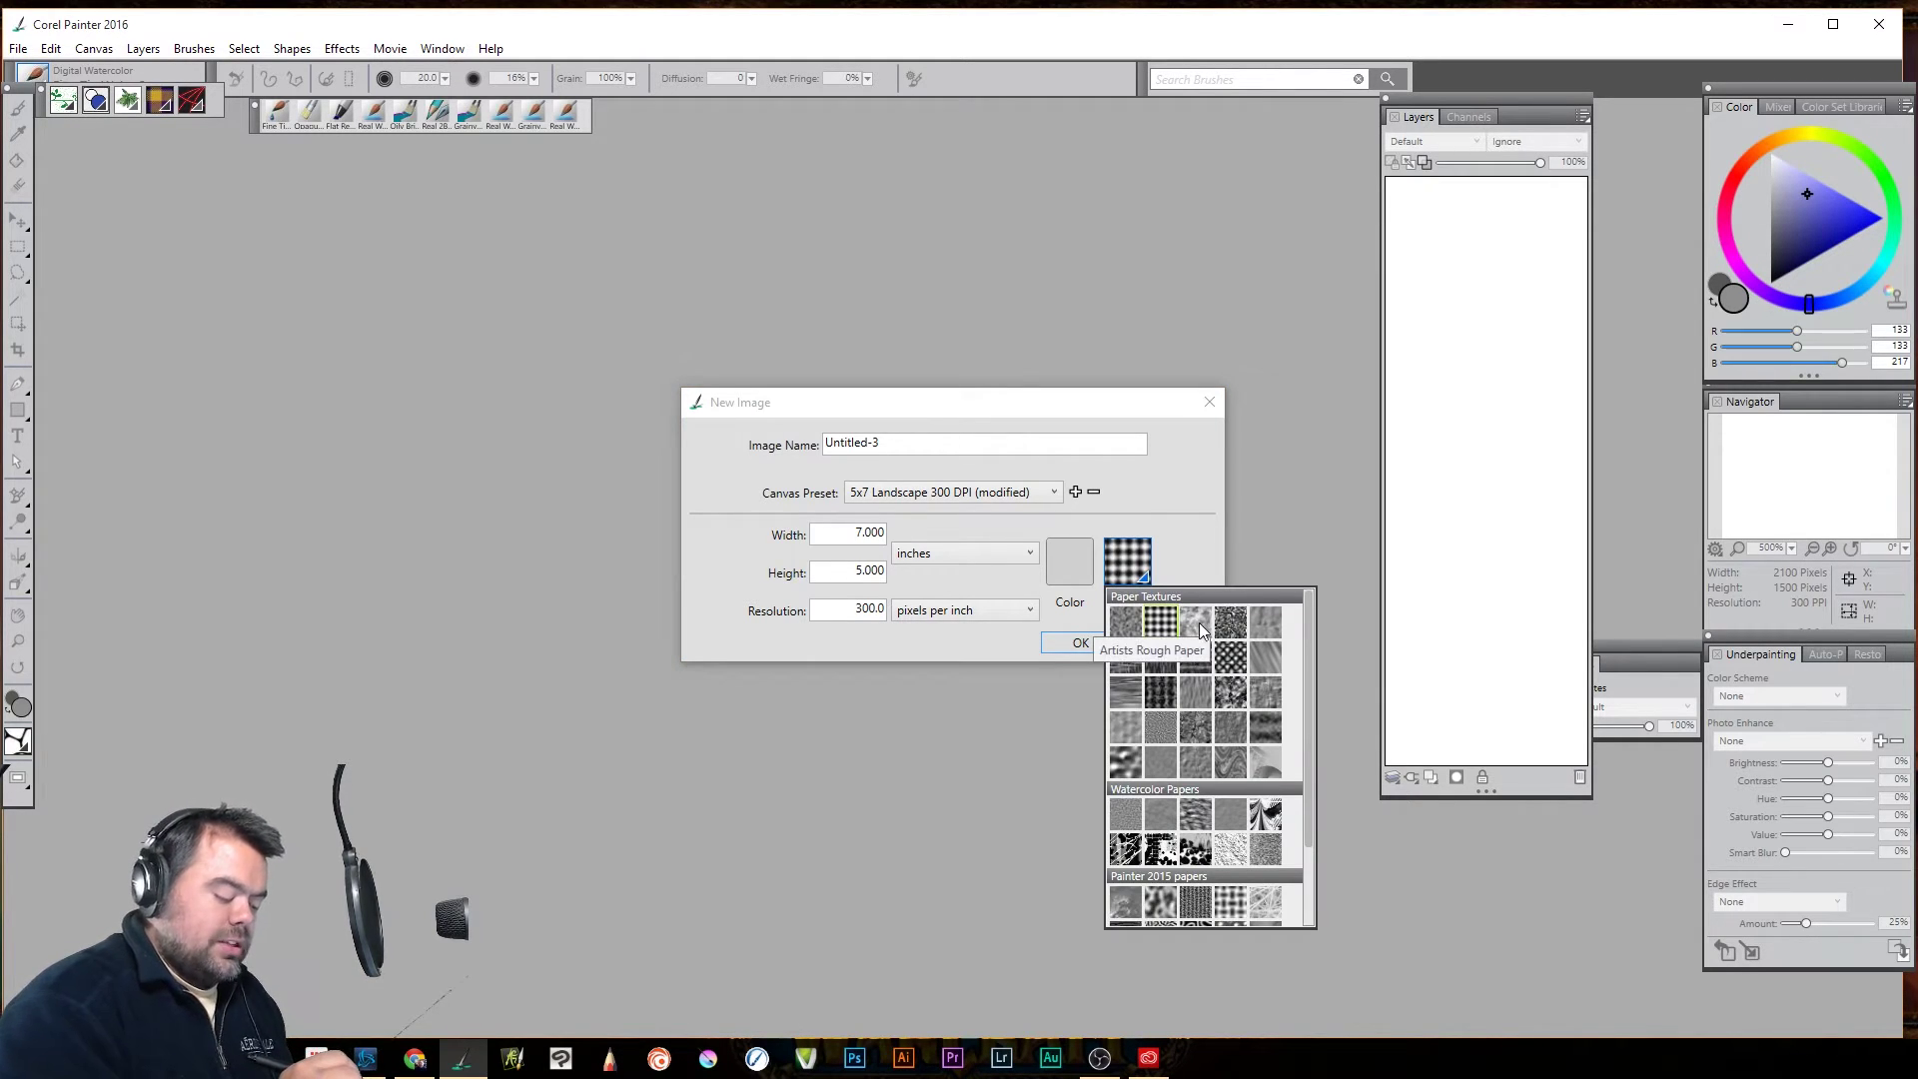
click(1159, 814)
click(1132, 582)
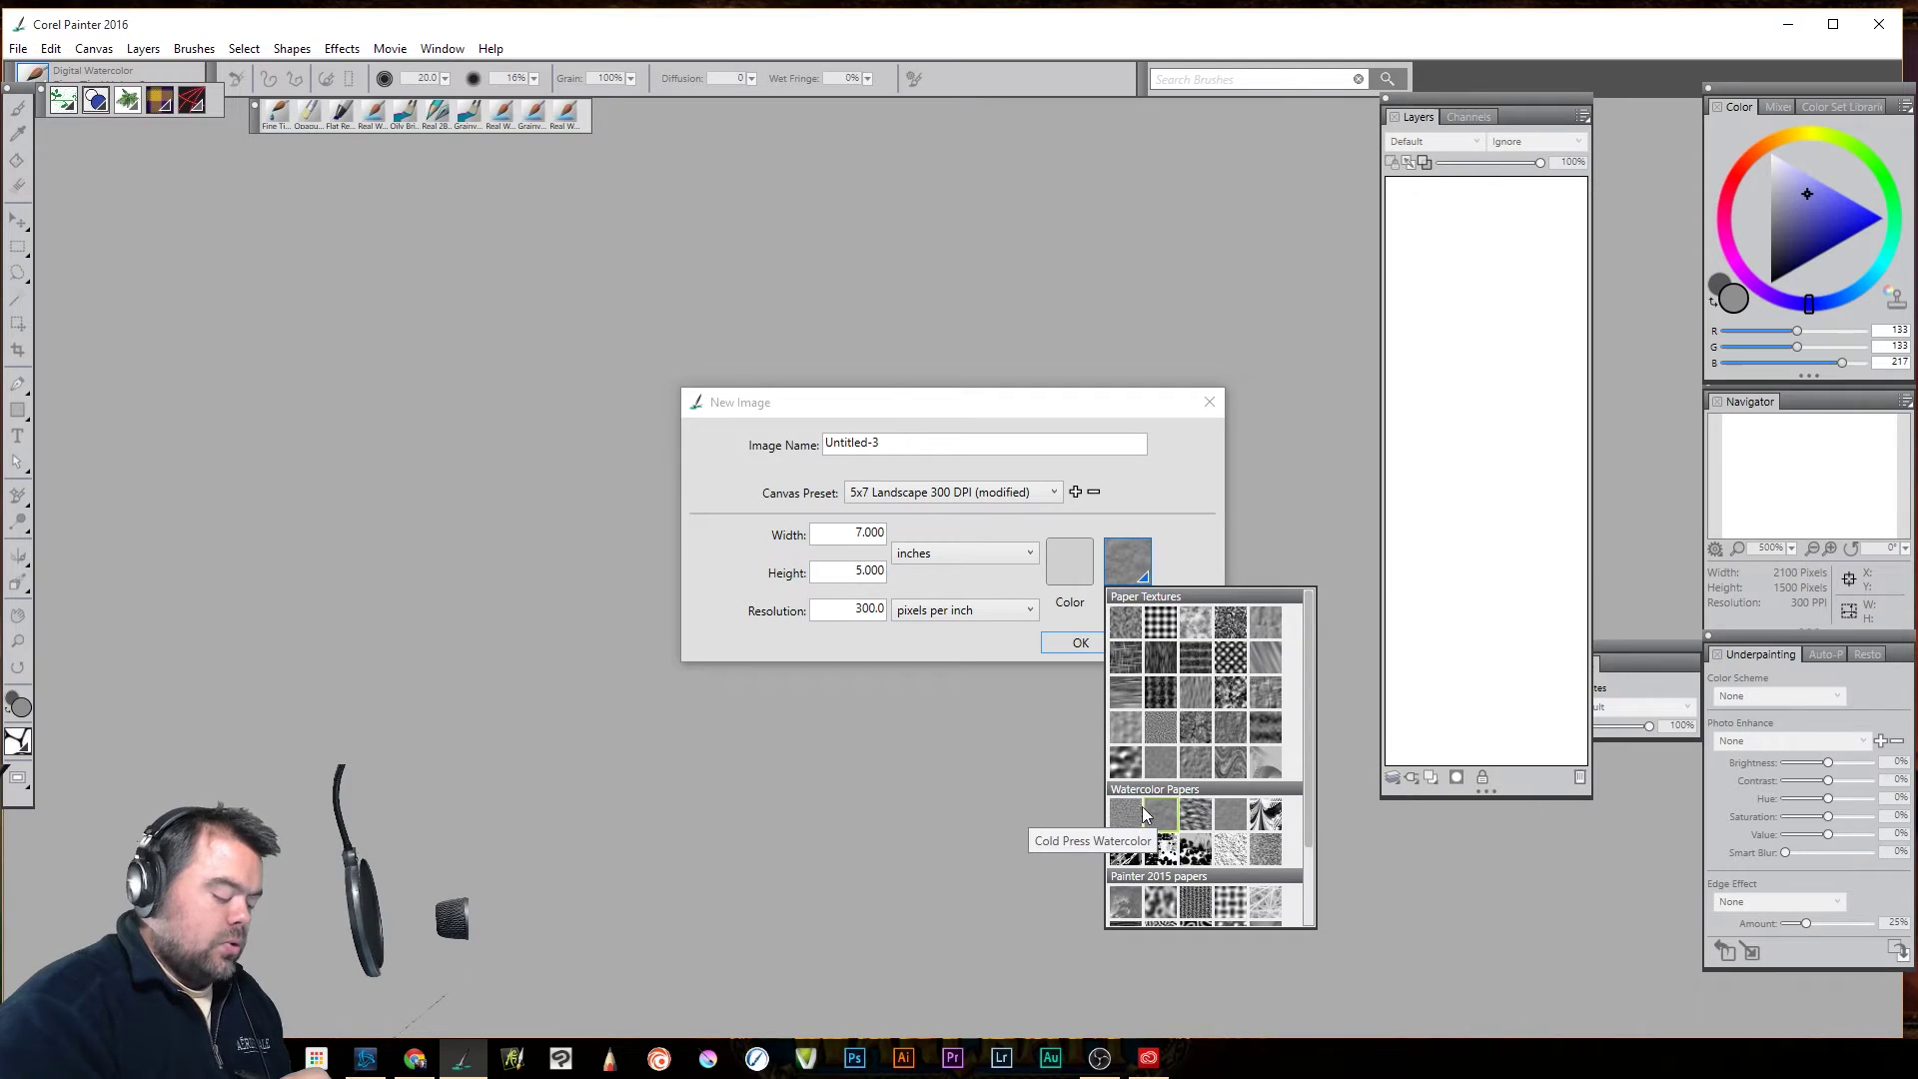
drag(1309, 782, 1293, 842)
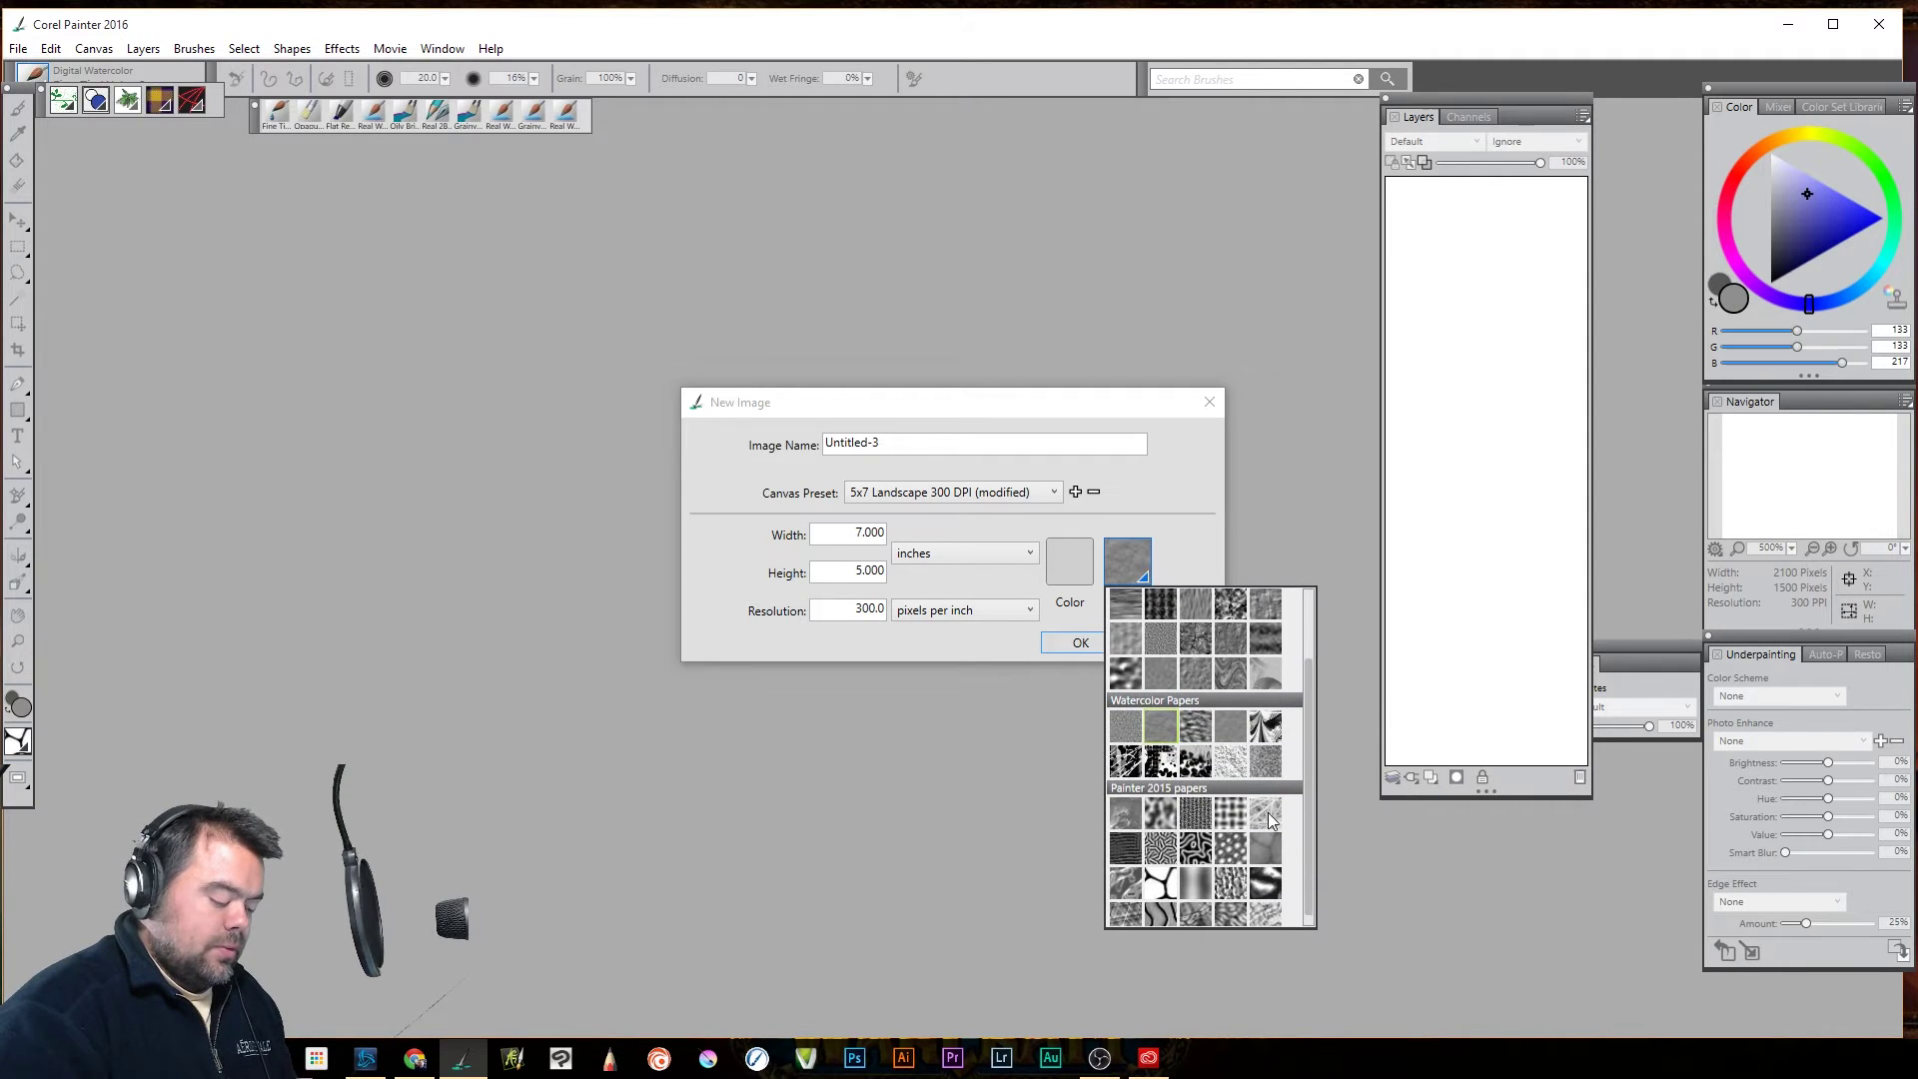
click(1266, 912)
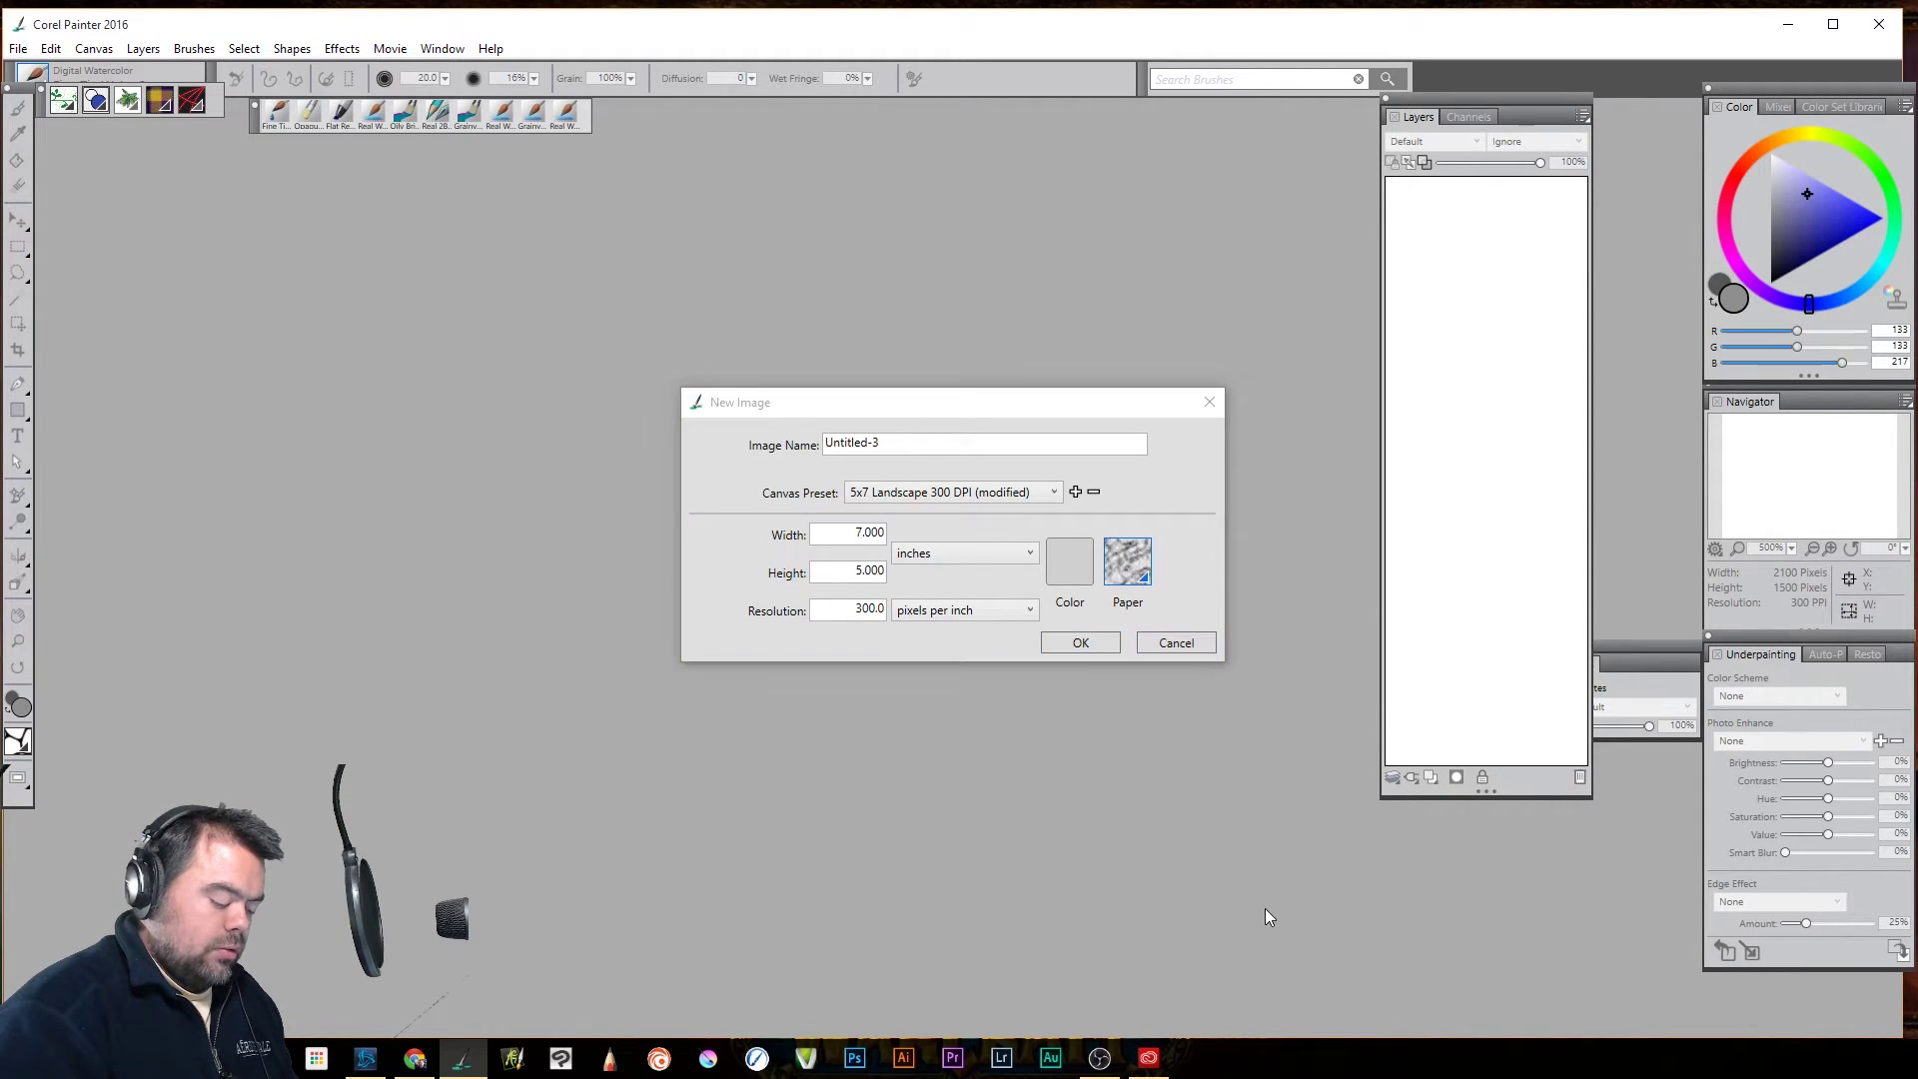
Choose Cold Press Watercolor paper and create the Untitled-3 image
click(1128, 561)
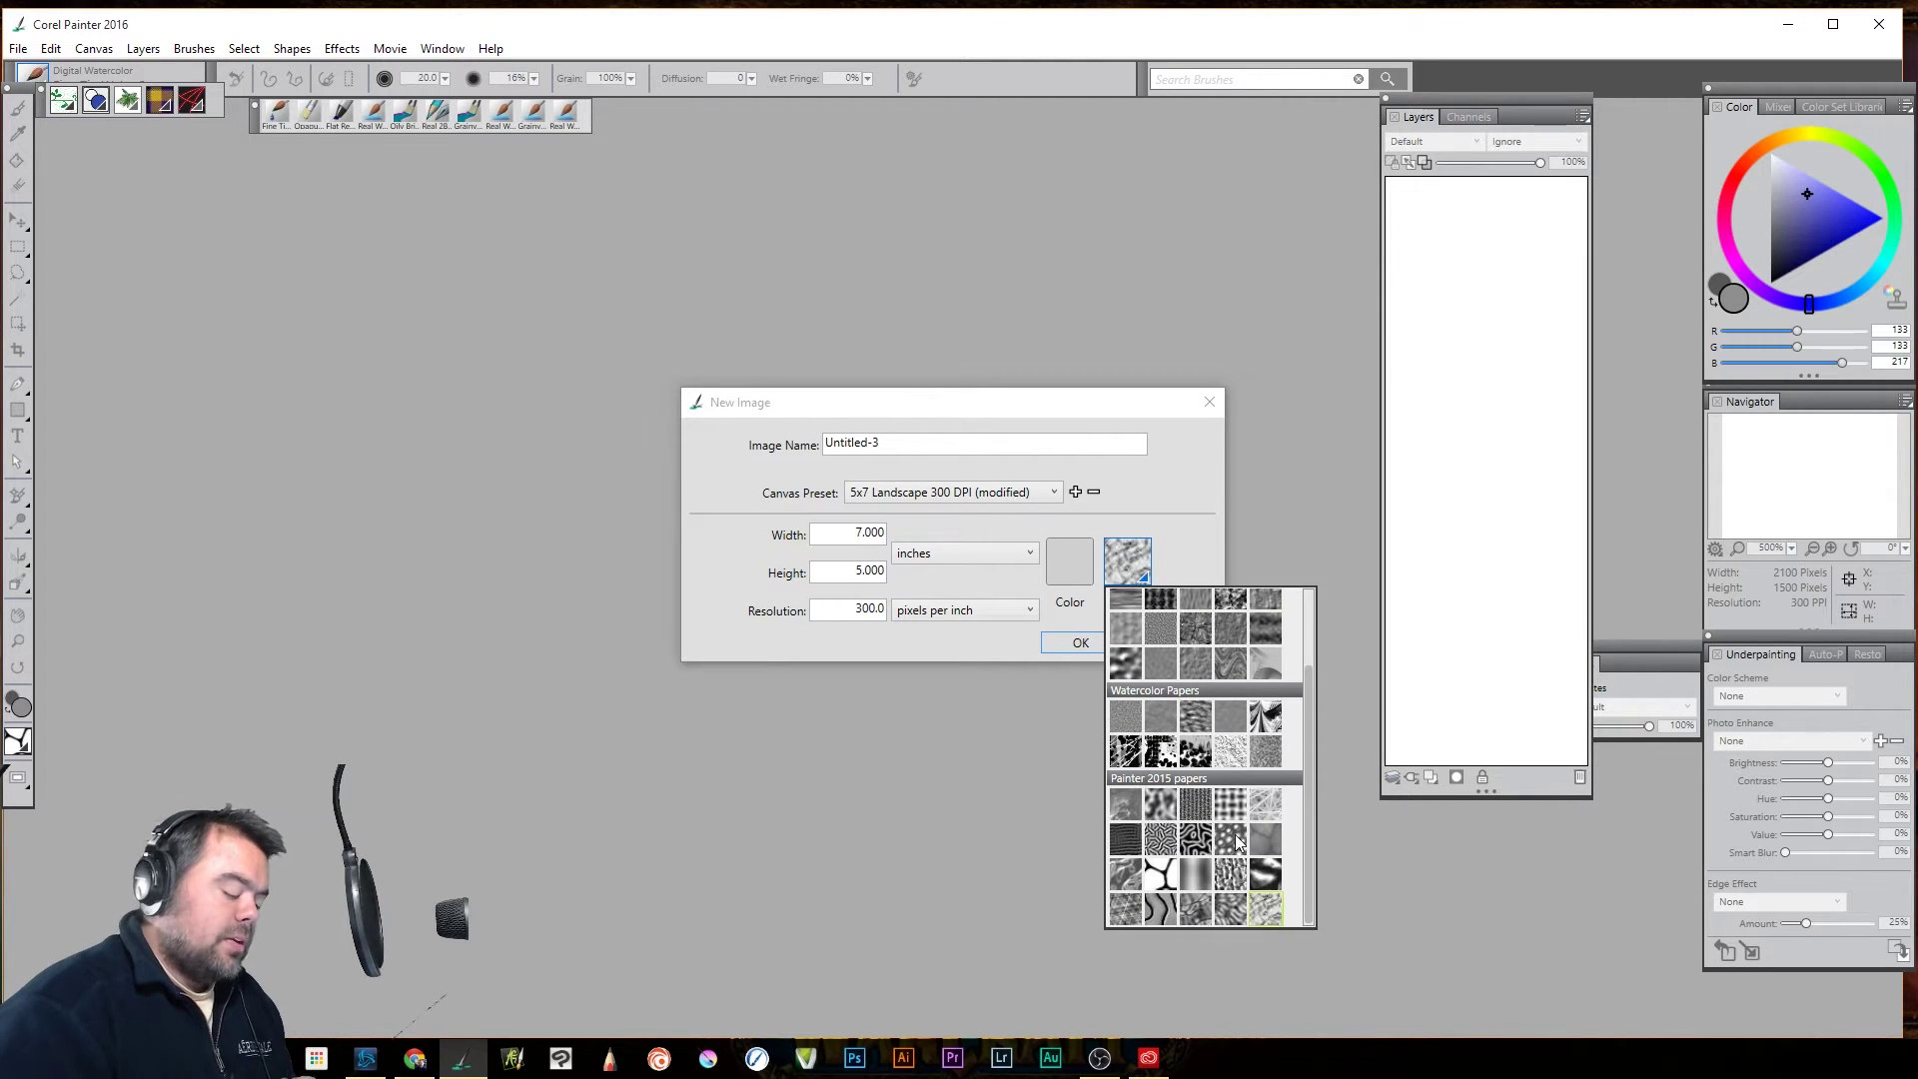
click(1127, 715)
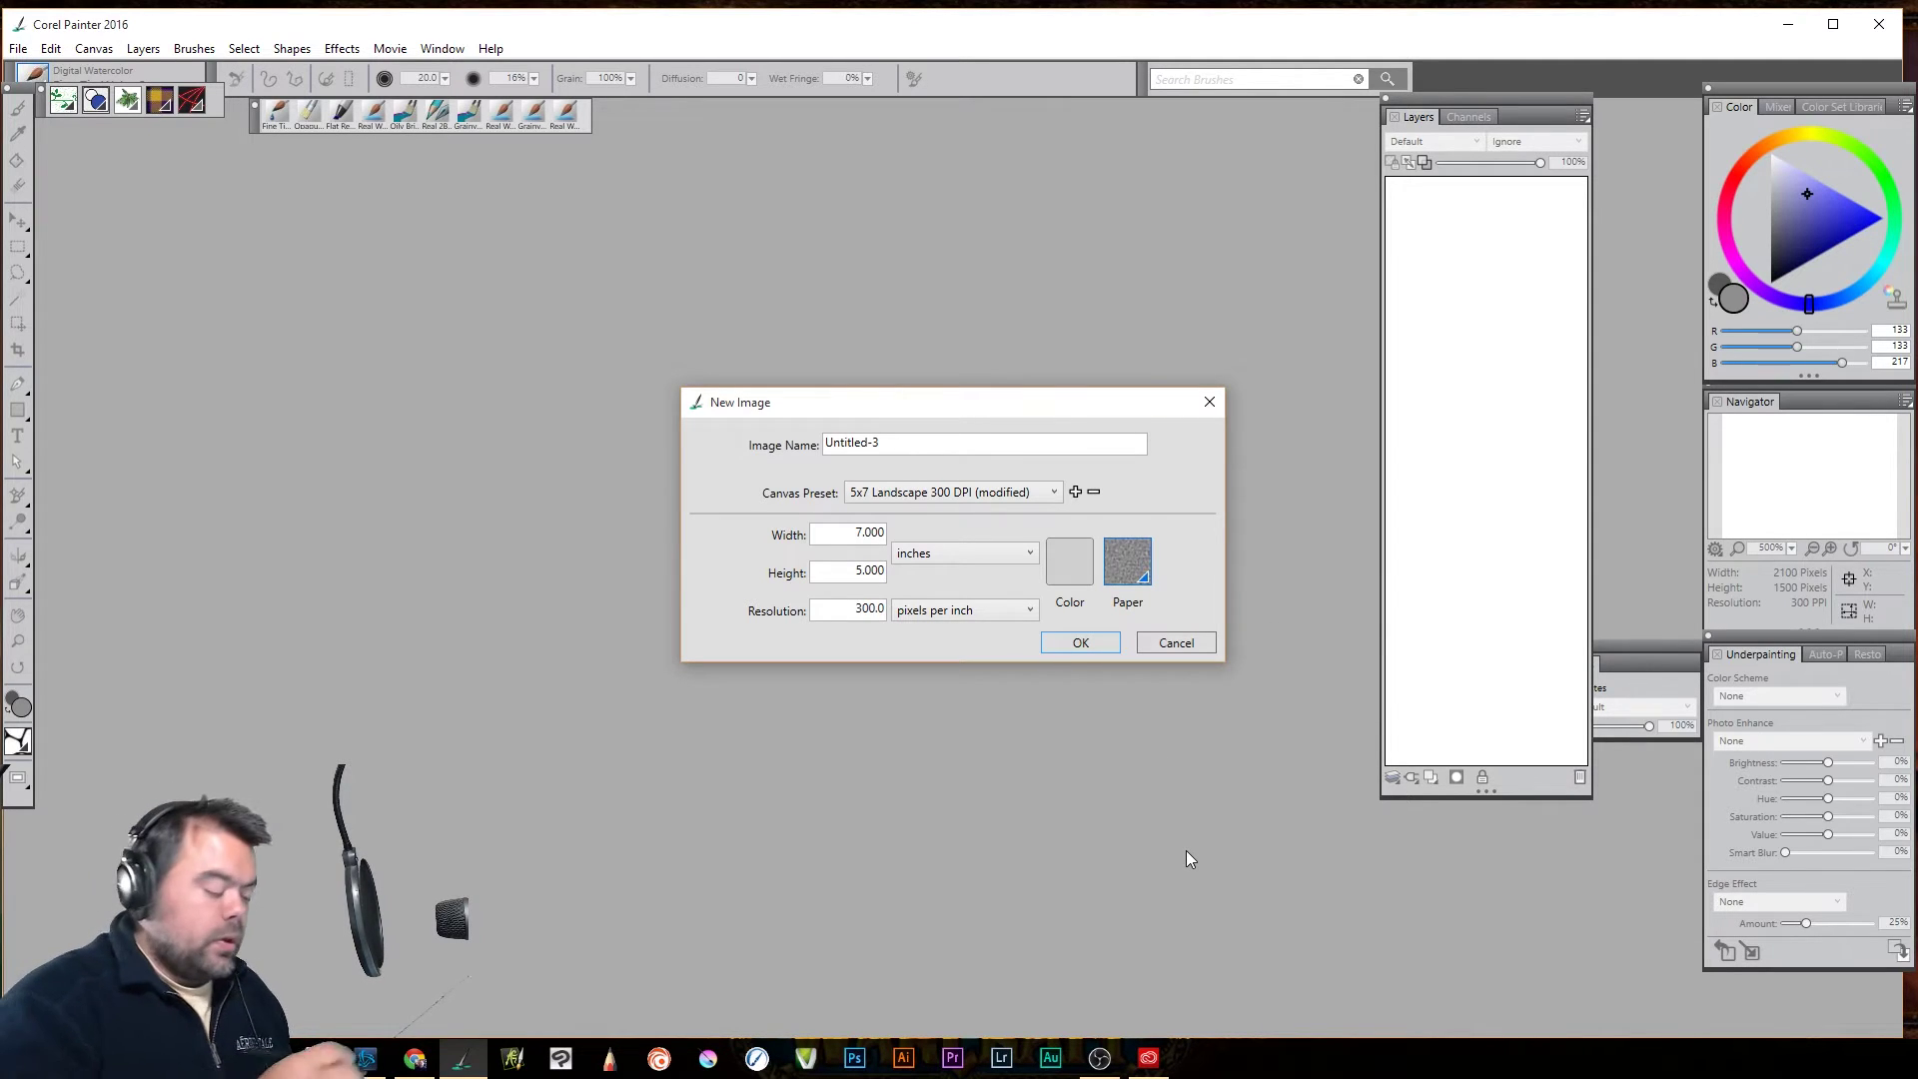
click(1087, 644)
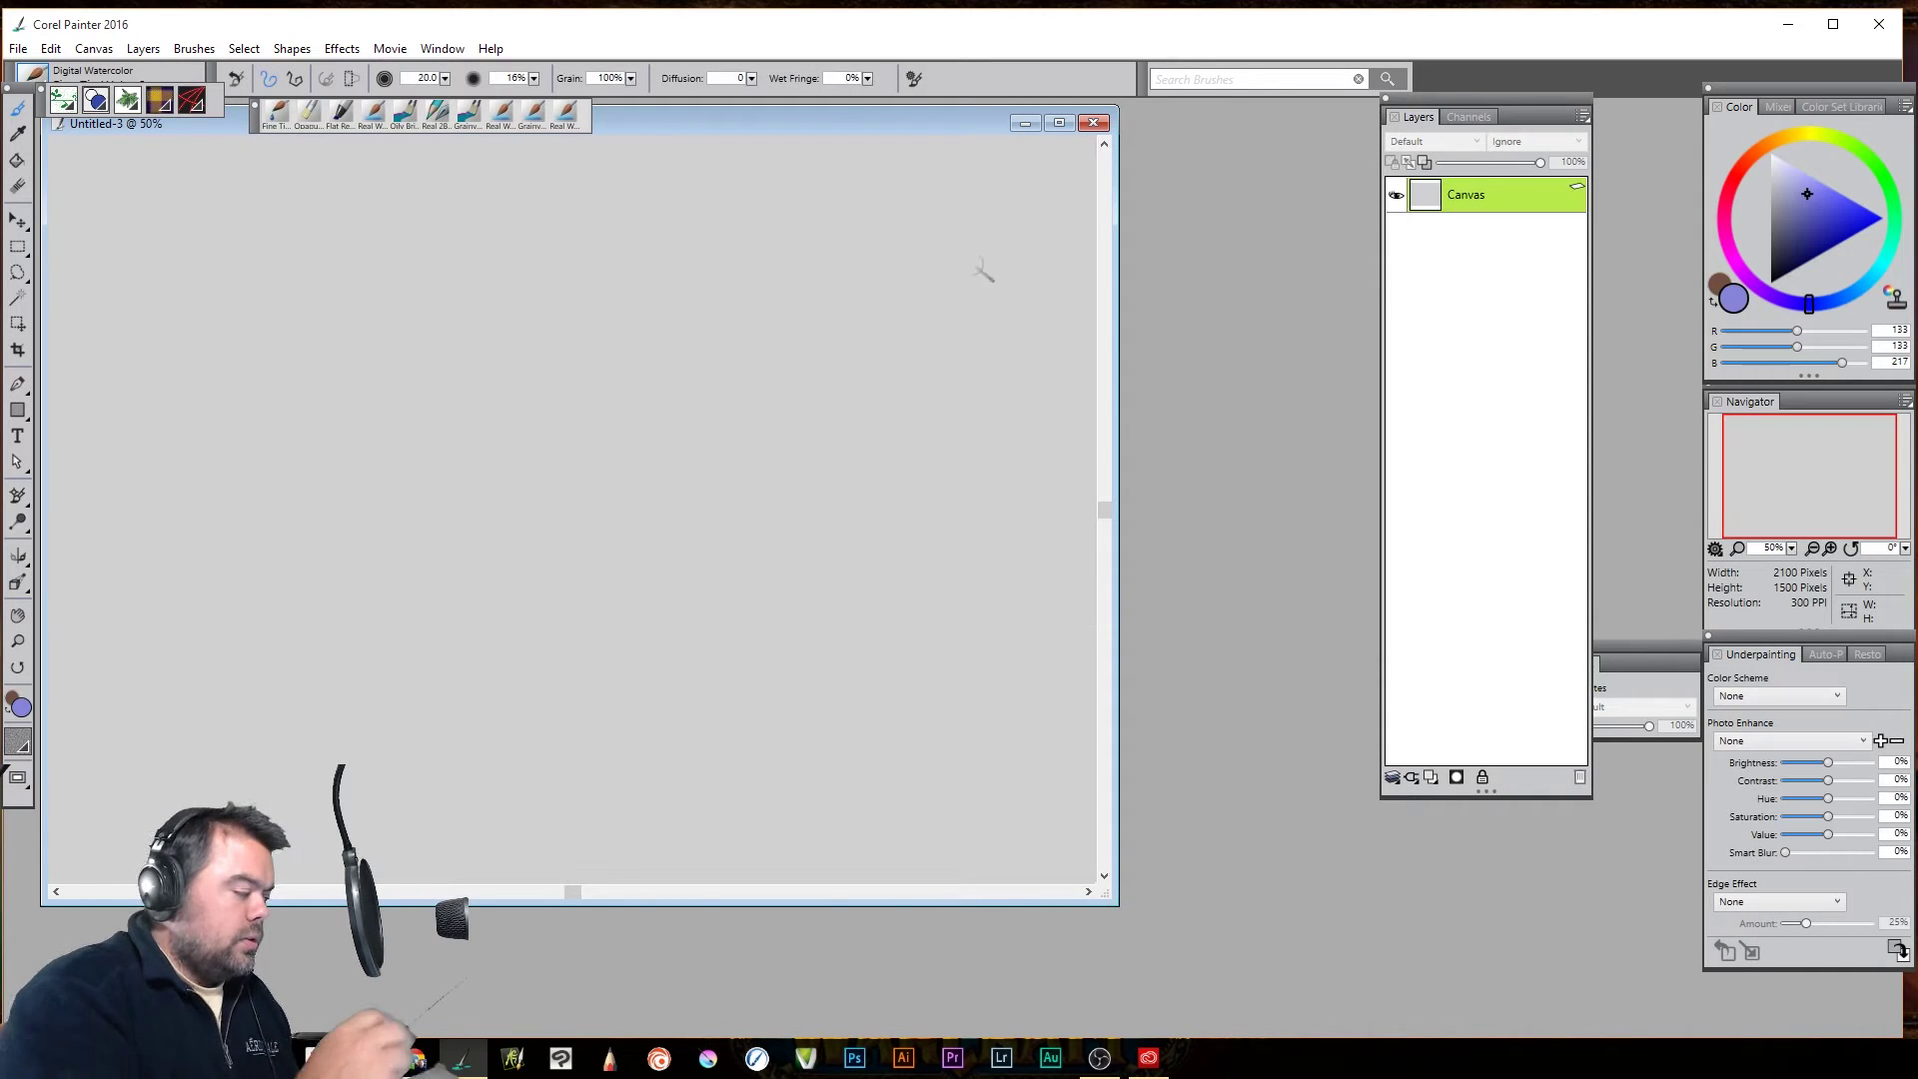
drag(909, 116, 1104, 176)
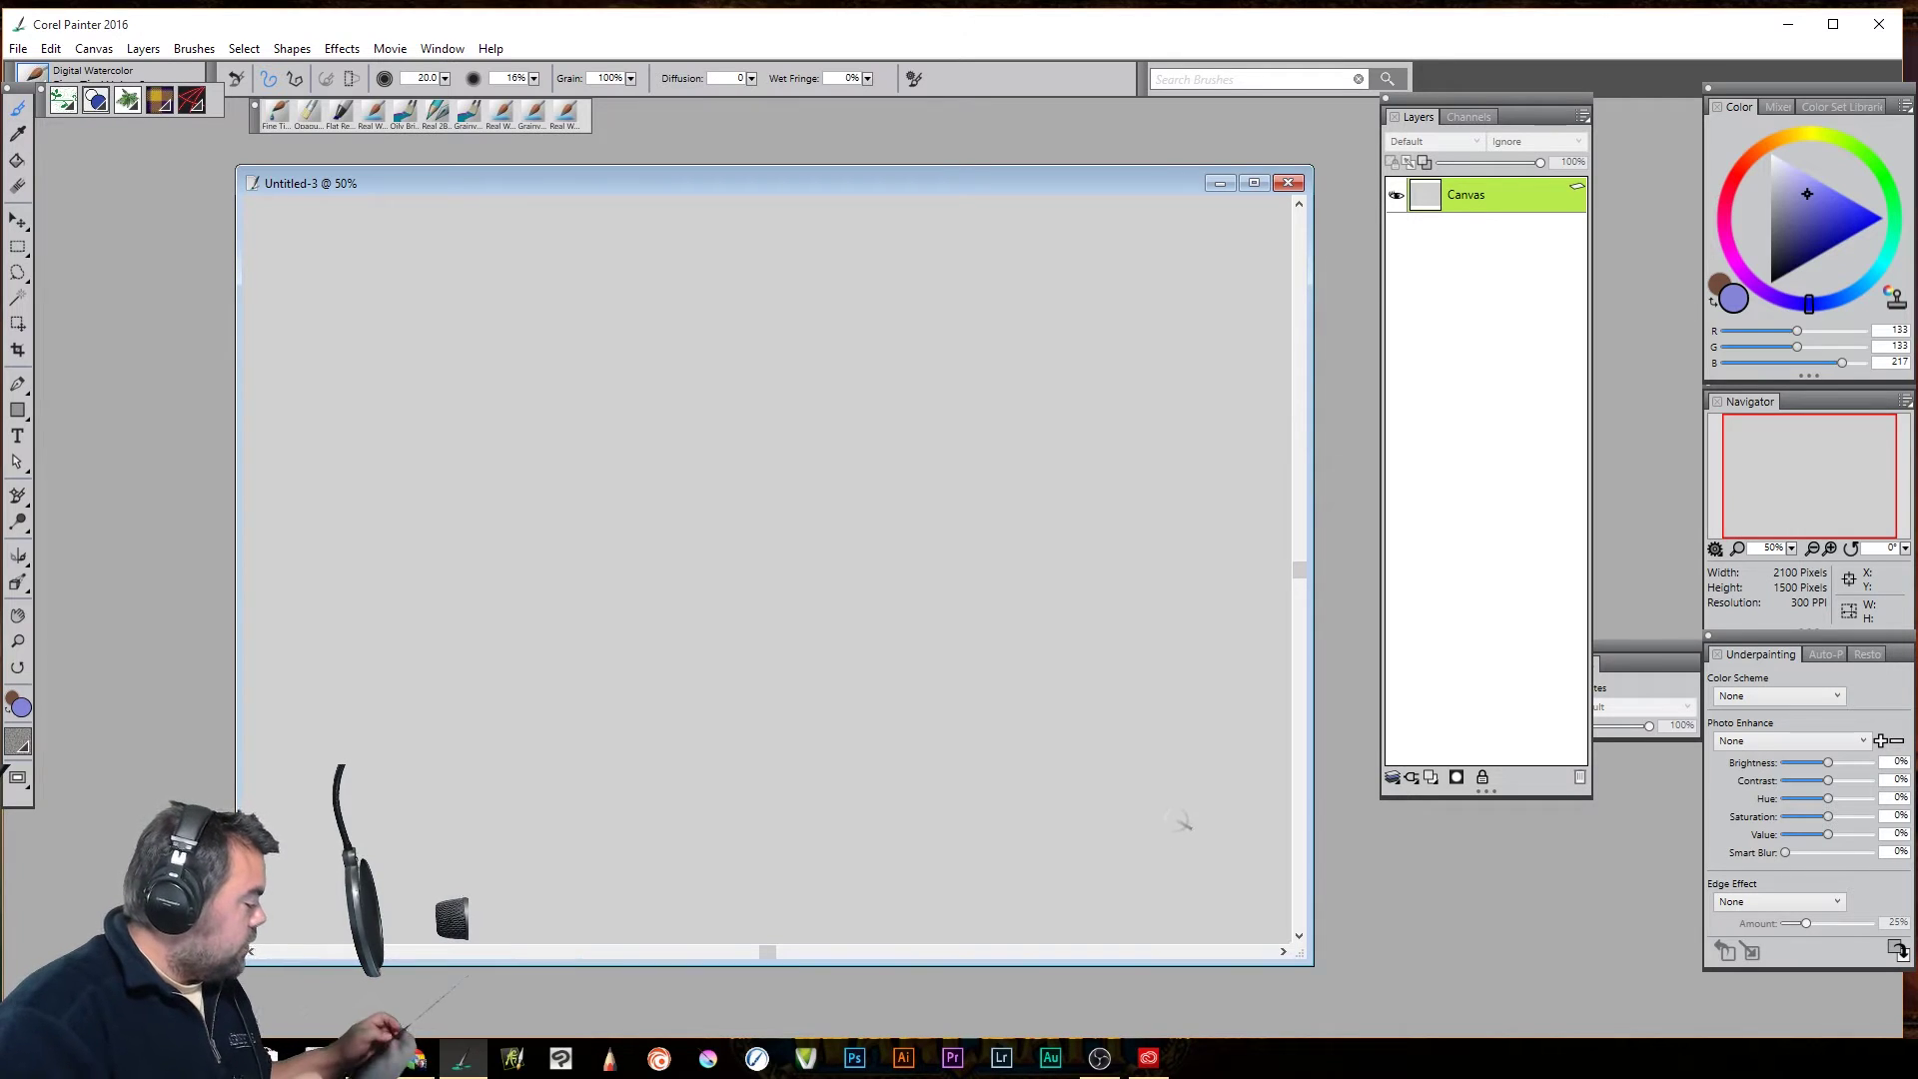
ctrl+alt+click(1178, 801)
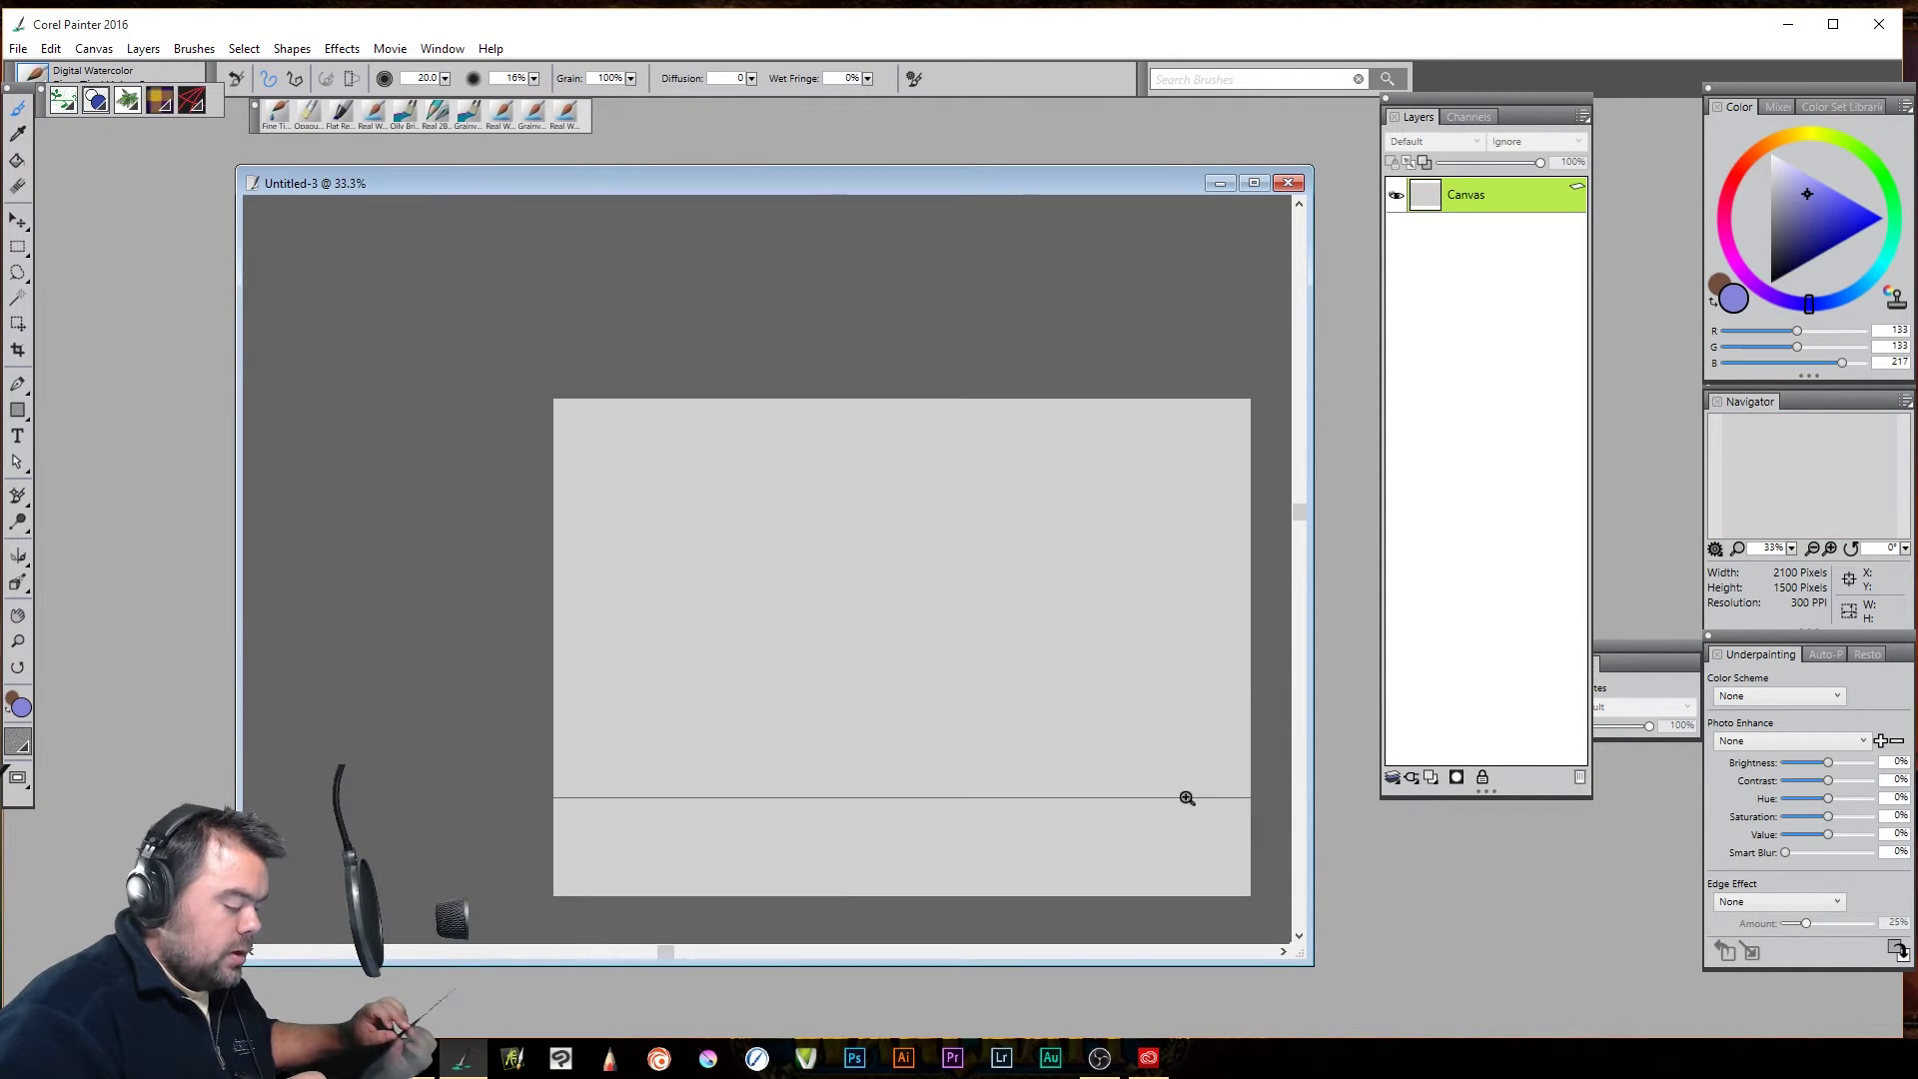
click(1187, 798)
click(18, 48)
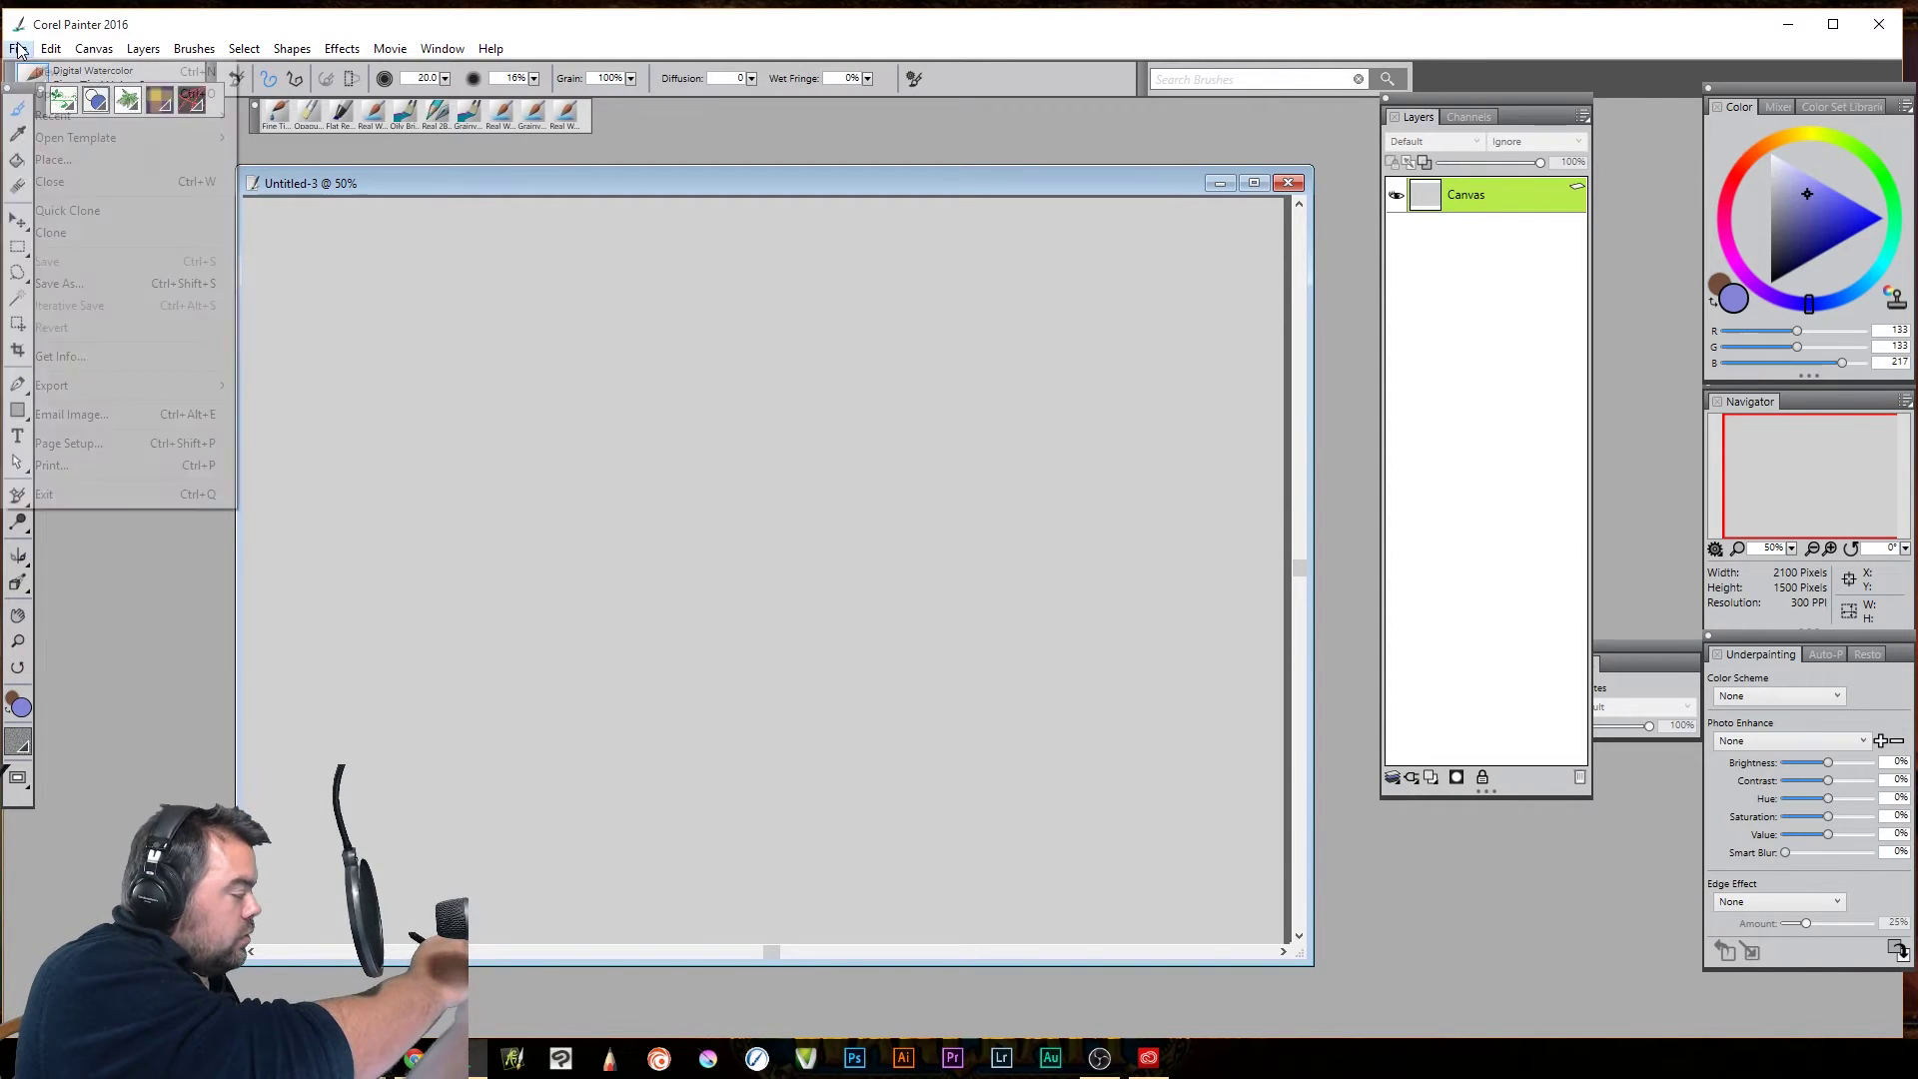
click(55, 70)
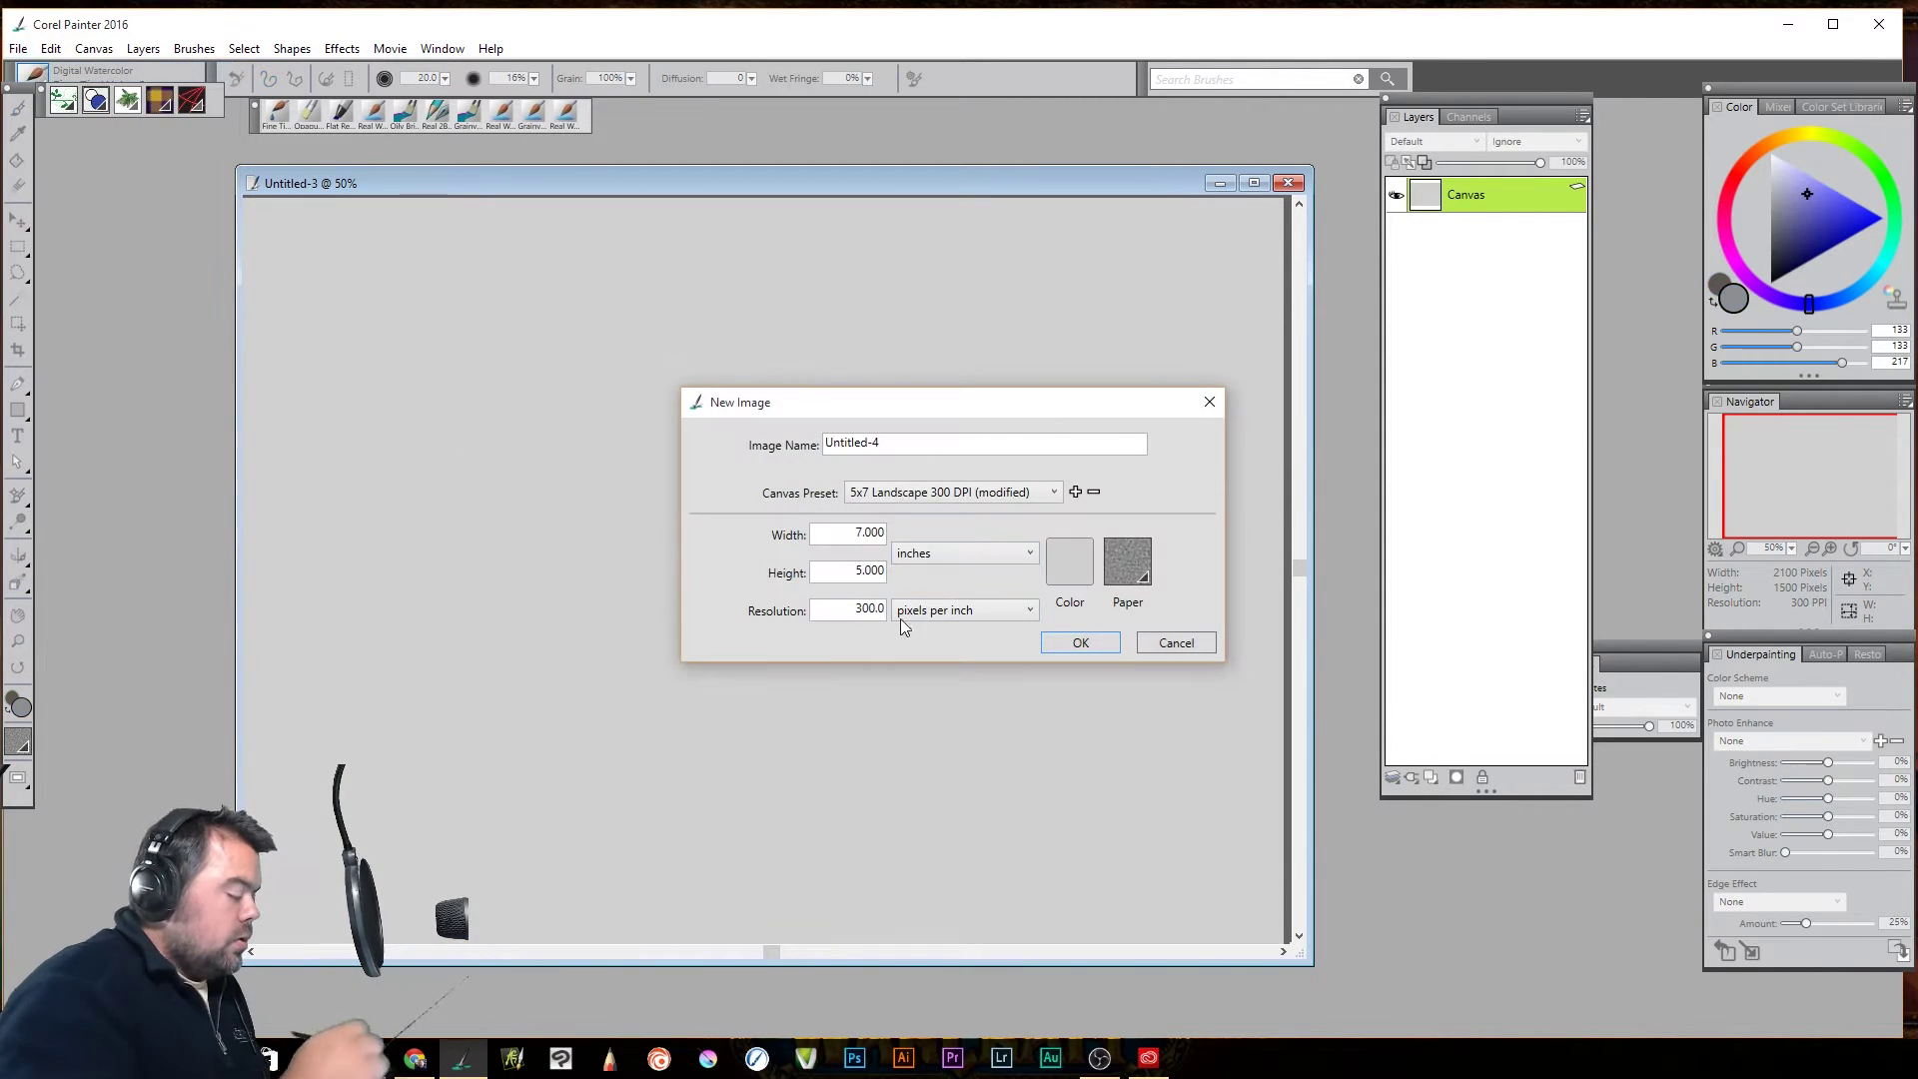
click(1053, 491)
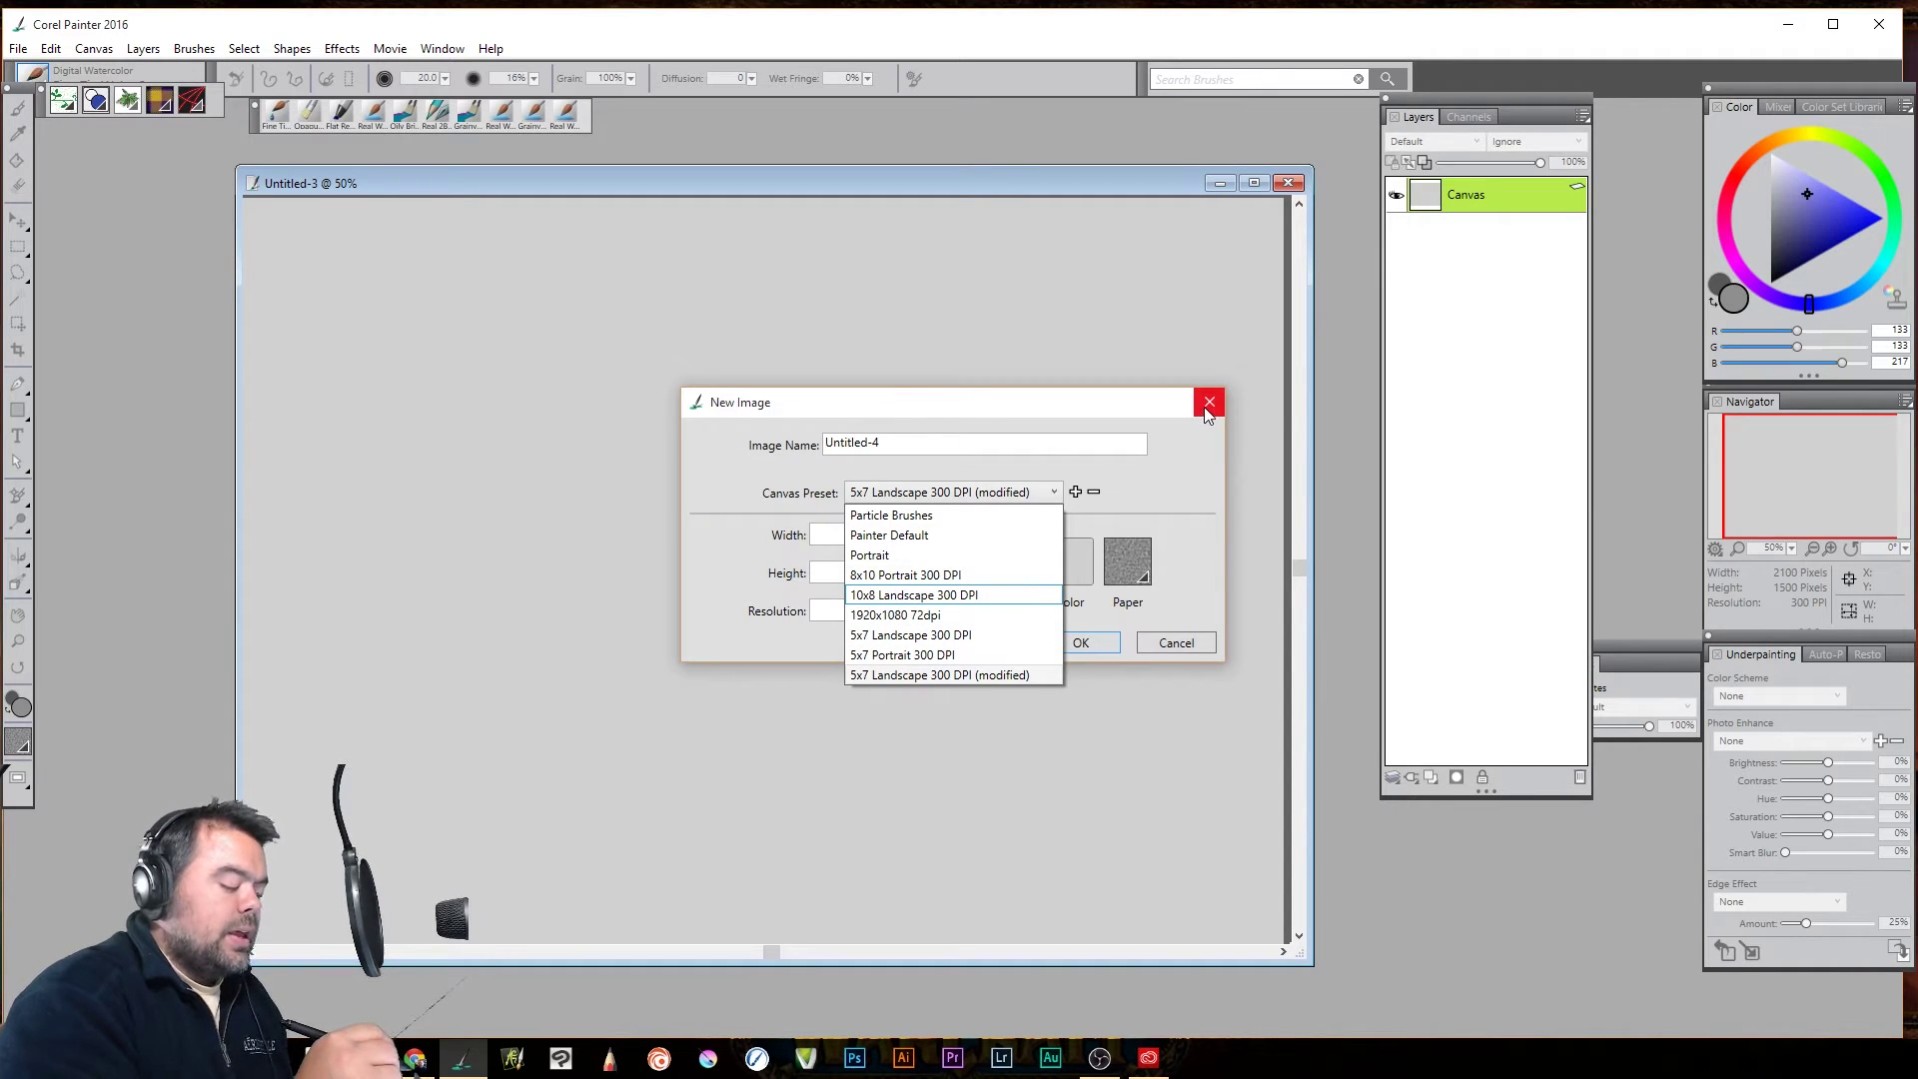
click(1189, 449)
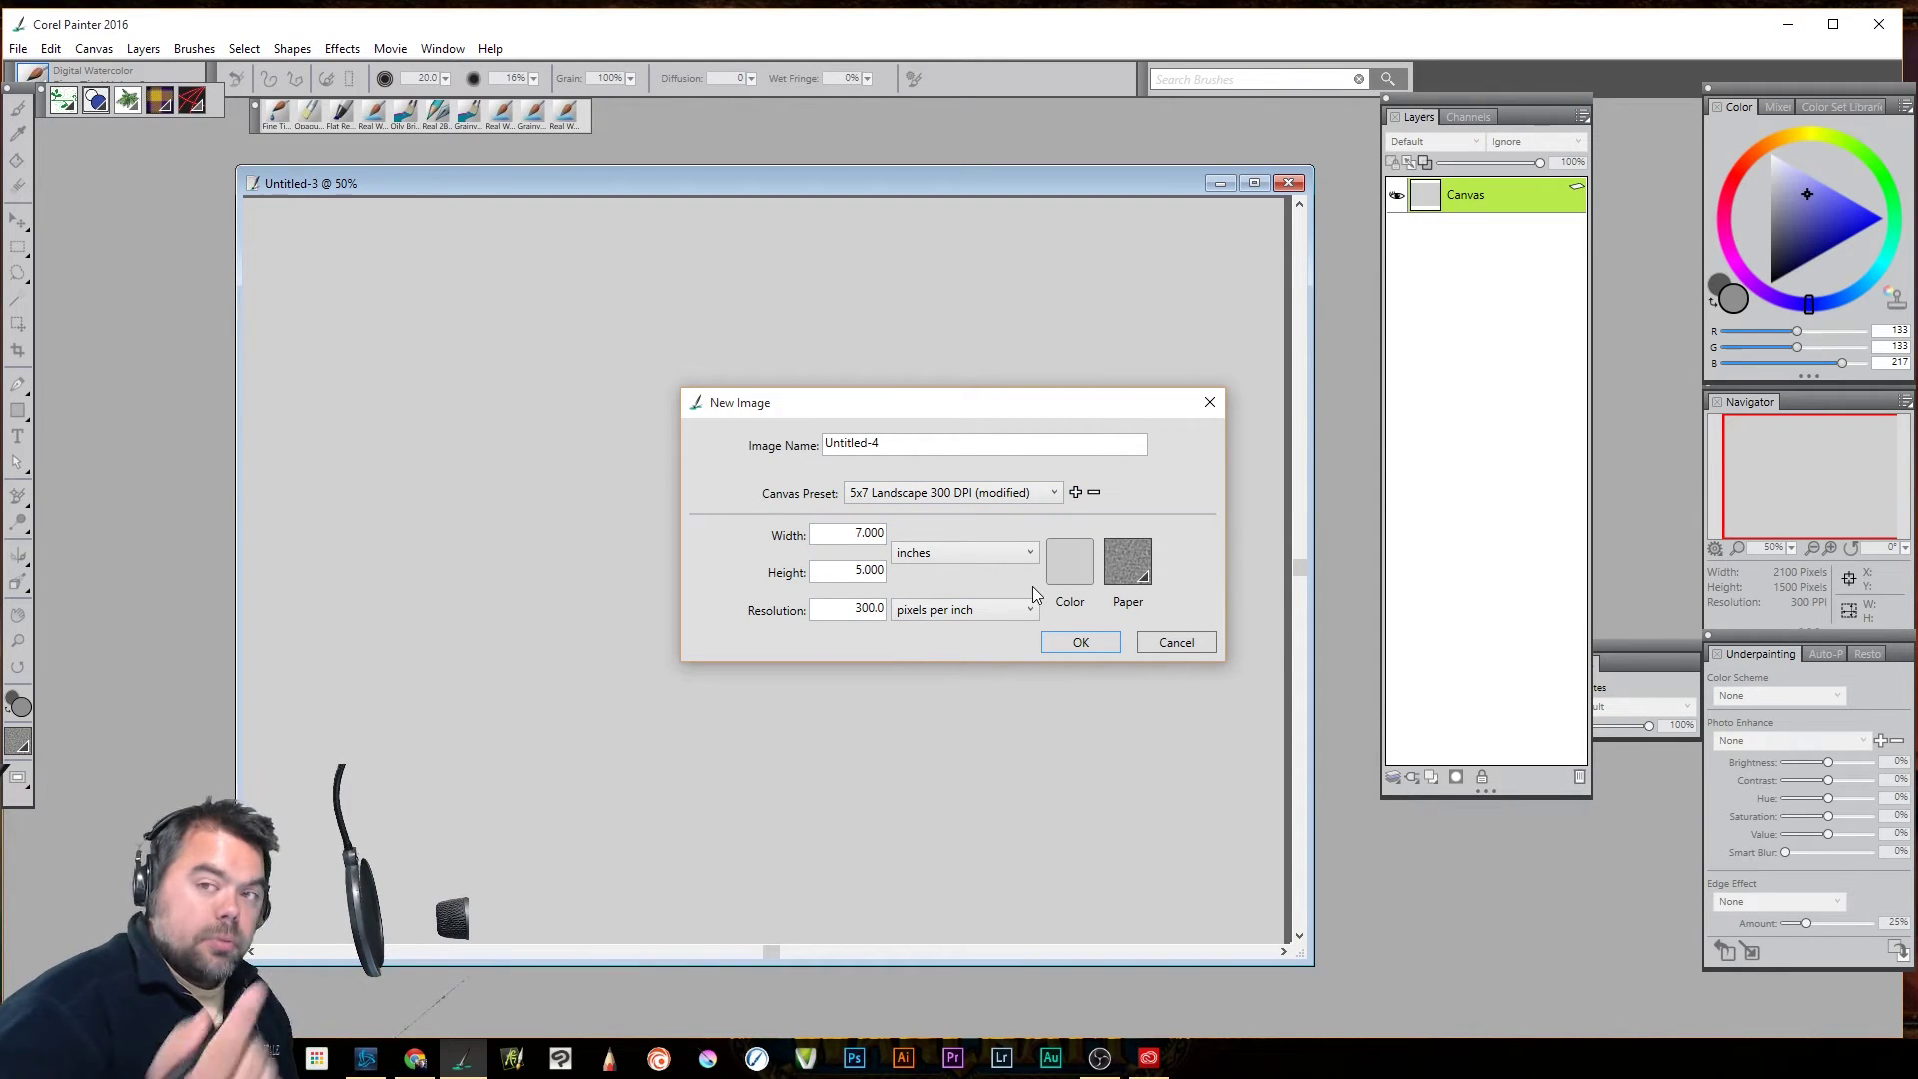
click(1208, 401)
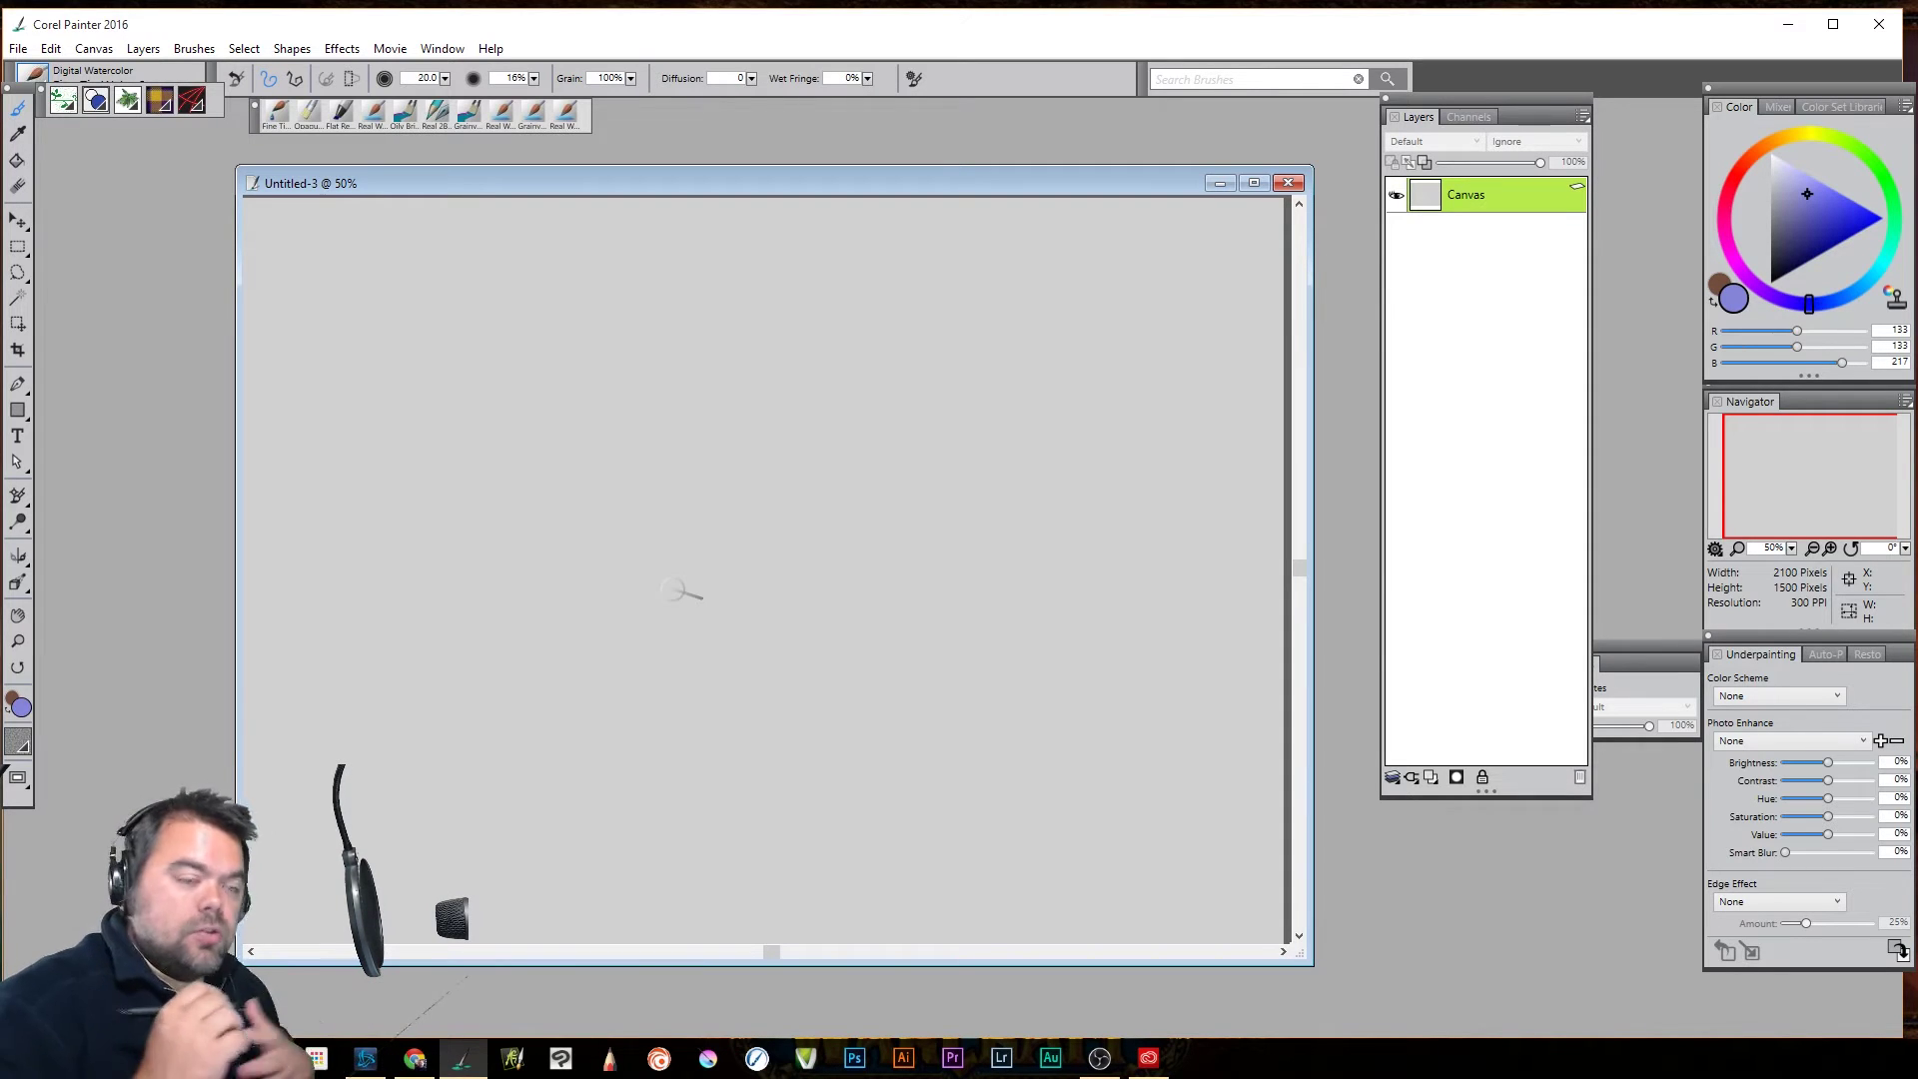
click(441, 48)
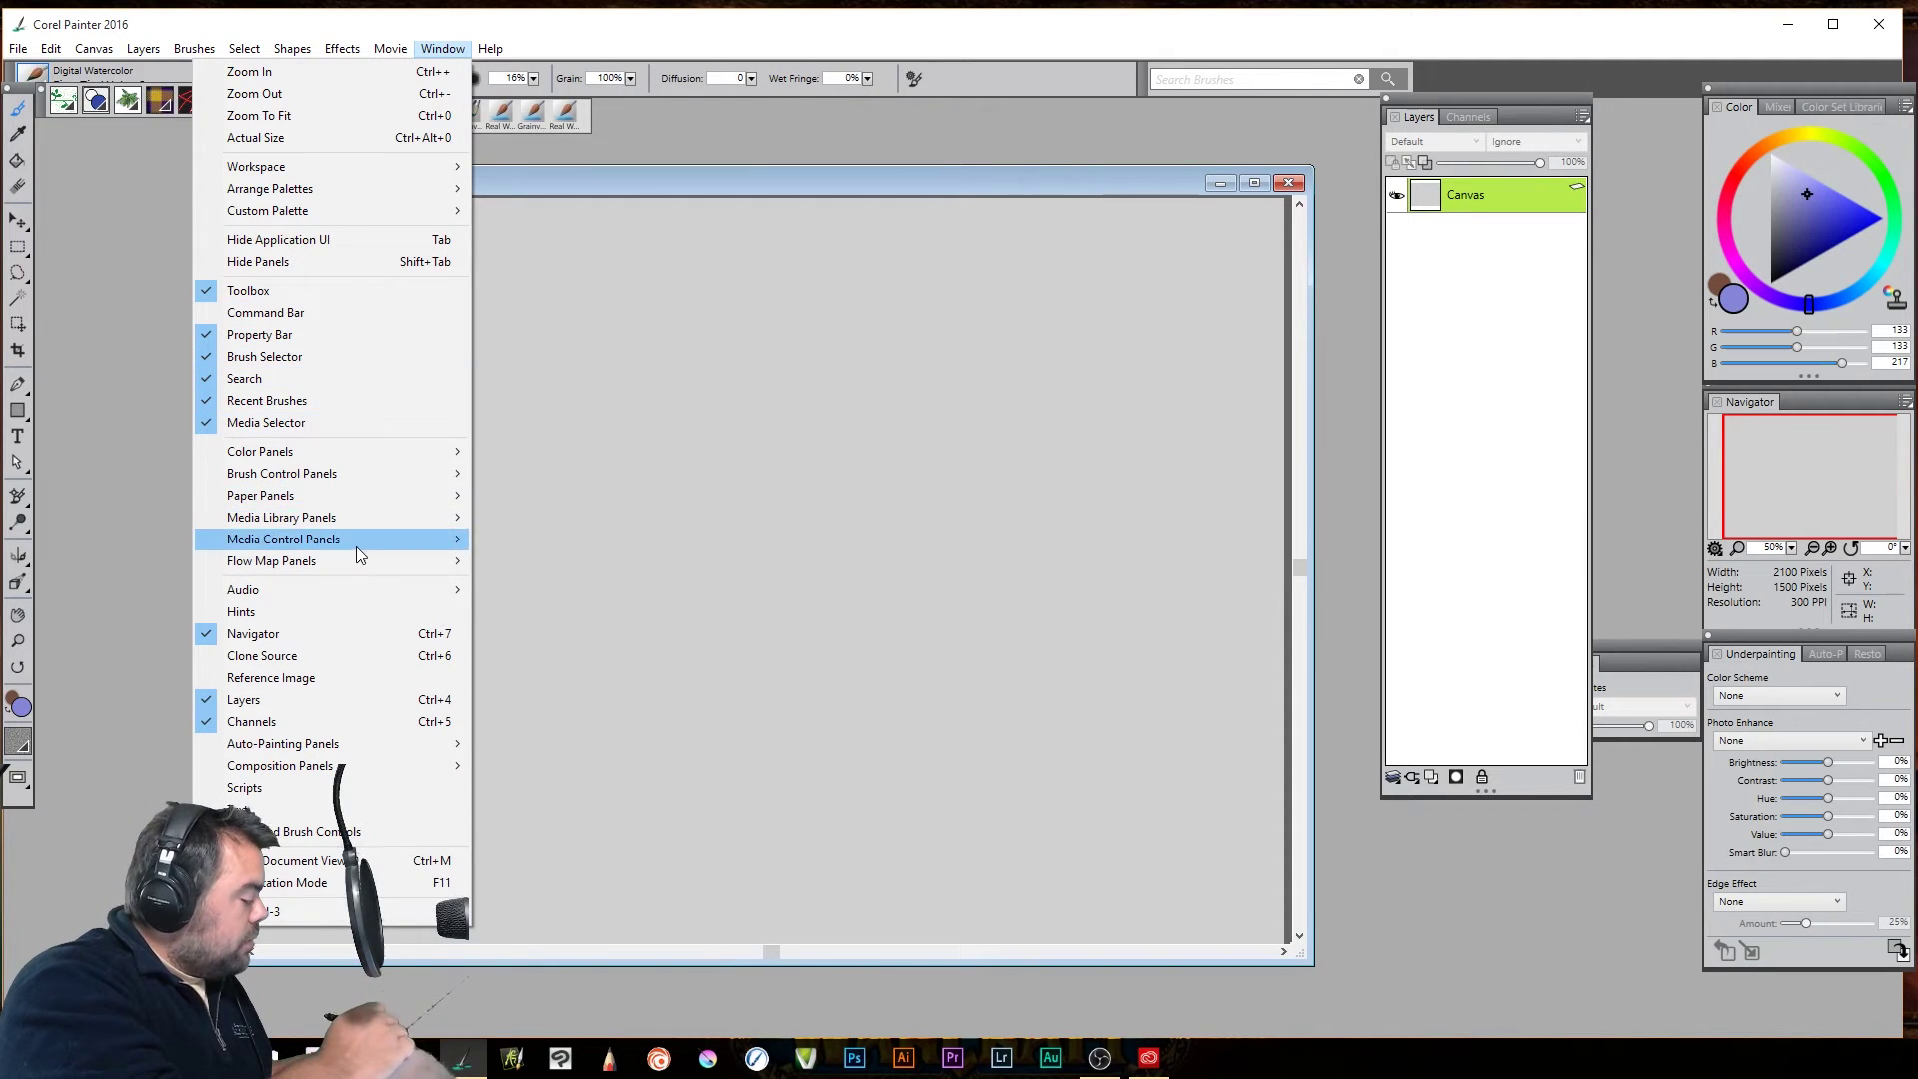
Show the Papers panel, dock it with the Layers panel, and raise the brush size to 27
mouse_move(359, 494)
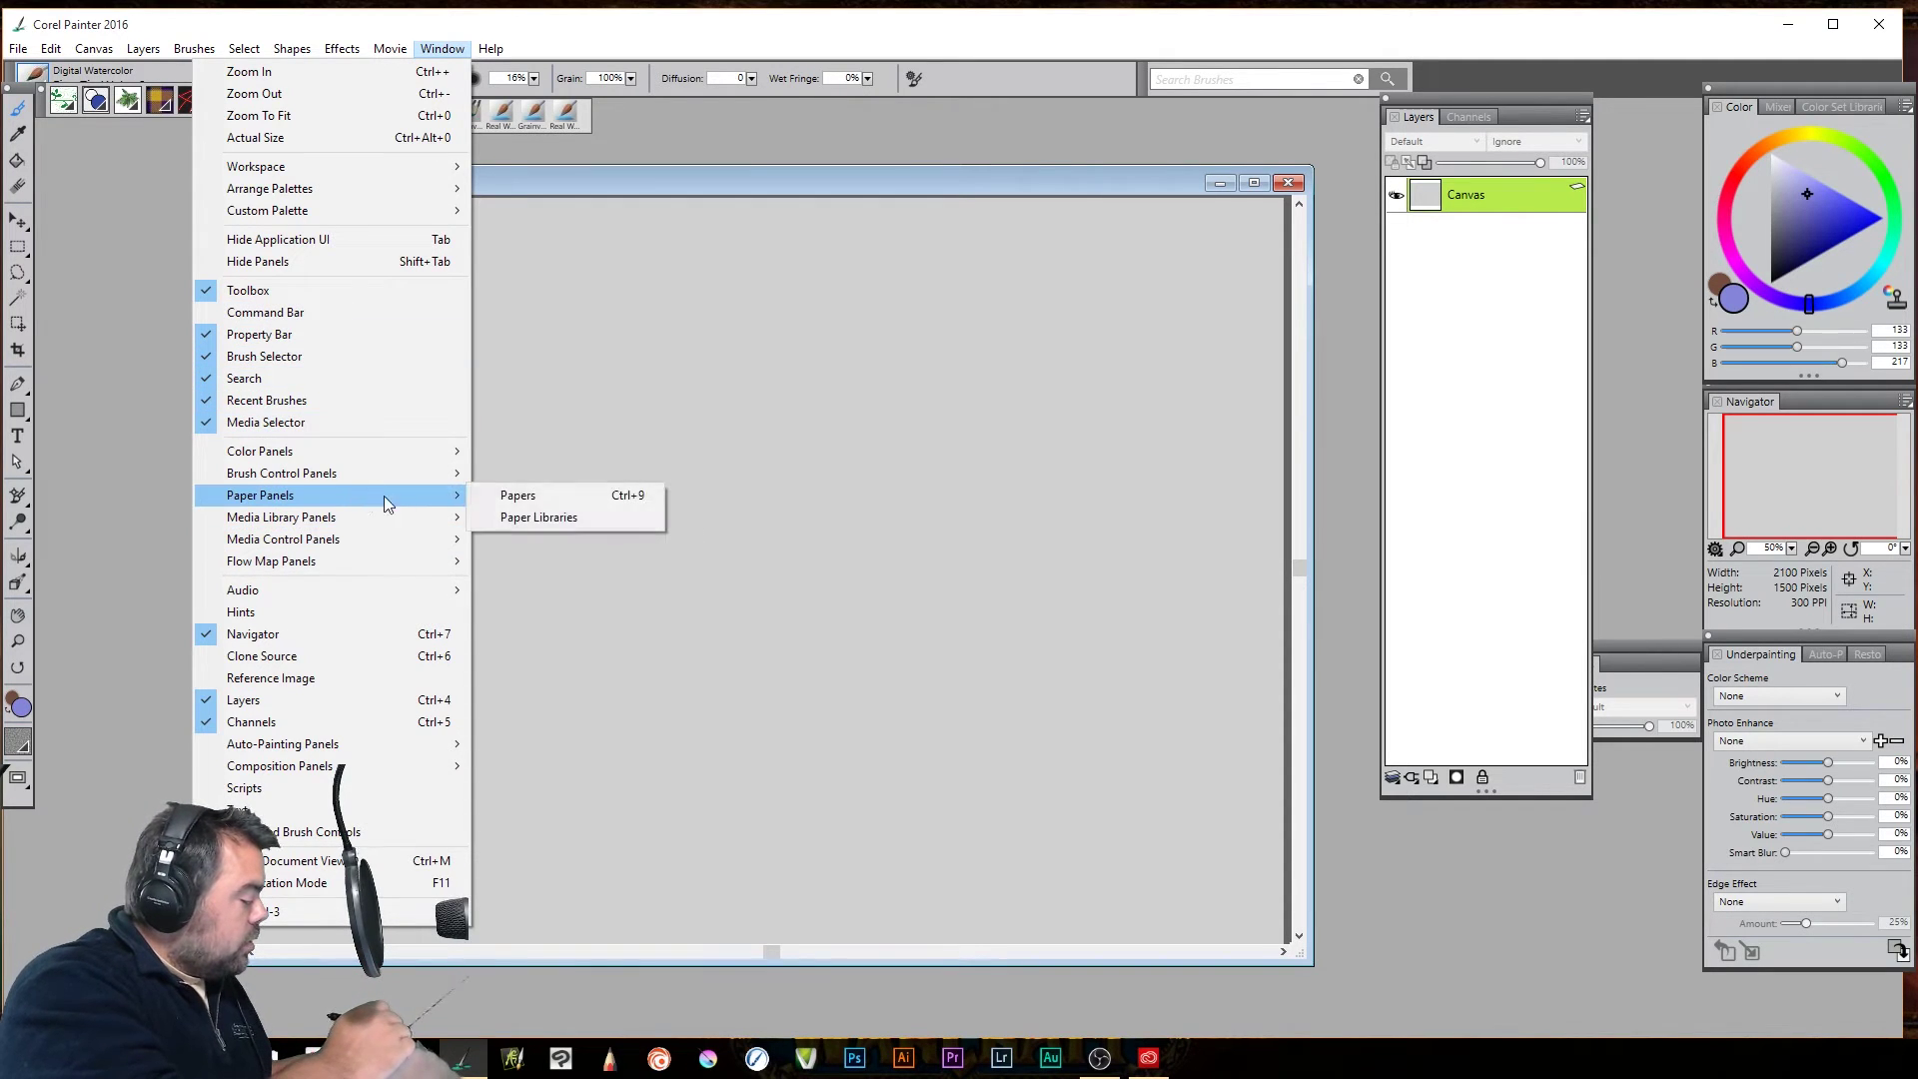
click(576, 495)
mouse_move(1336, 250)
mouse_down()
mouse_move(1735, 510)
mouse_move(1579, 770)
mouse_move(1488, 745)
mouse_move(1523, 639)
mouse_move(1519, 536)
mouse_up()
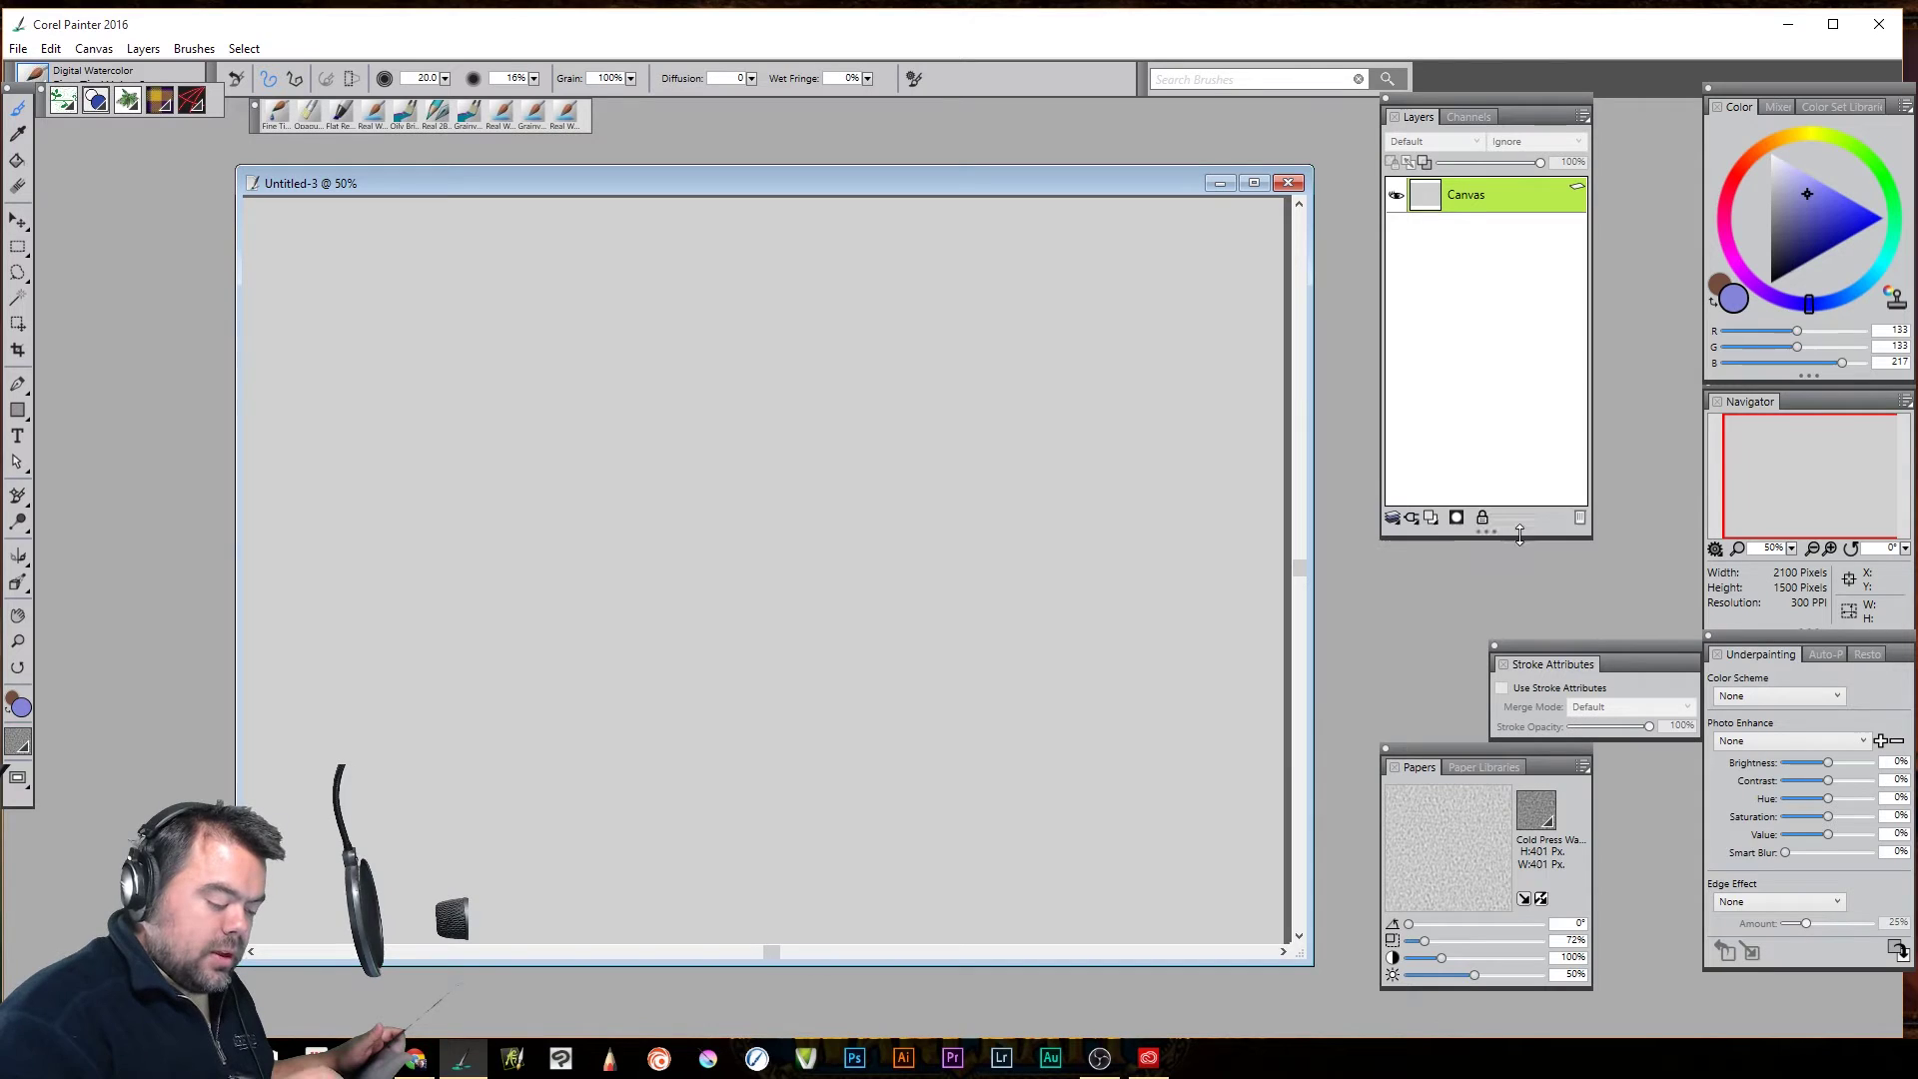
drag(1452, 741, 1462, 572)
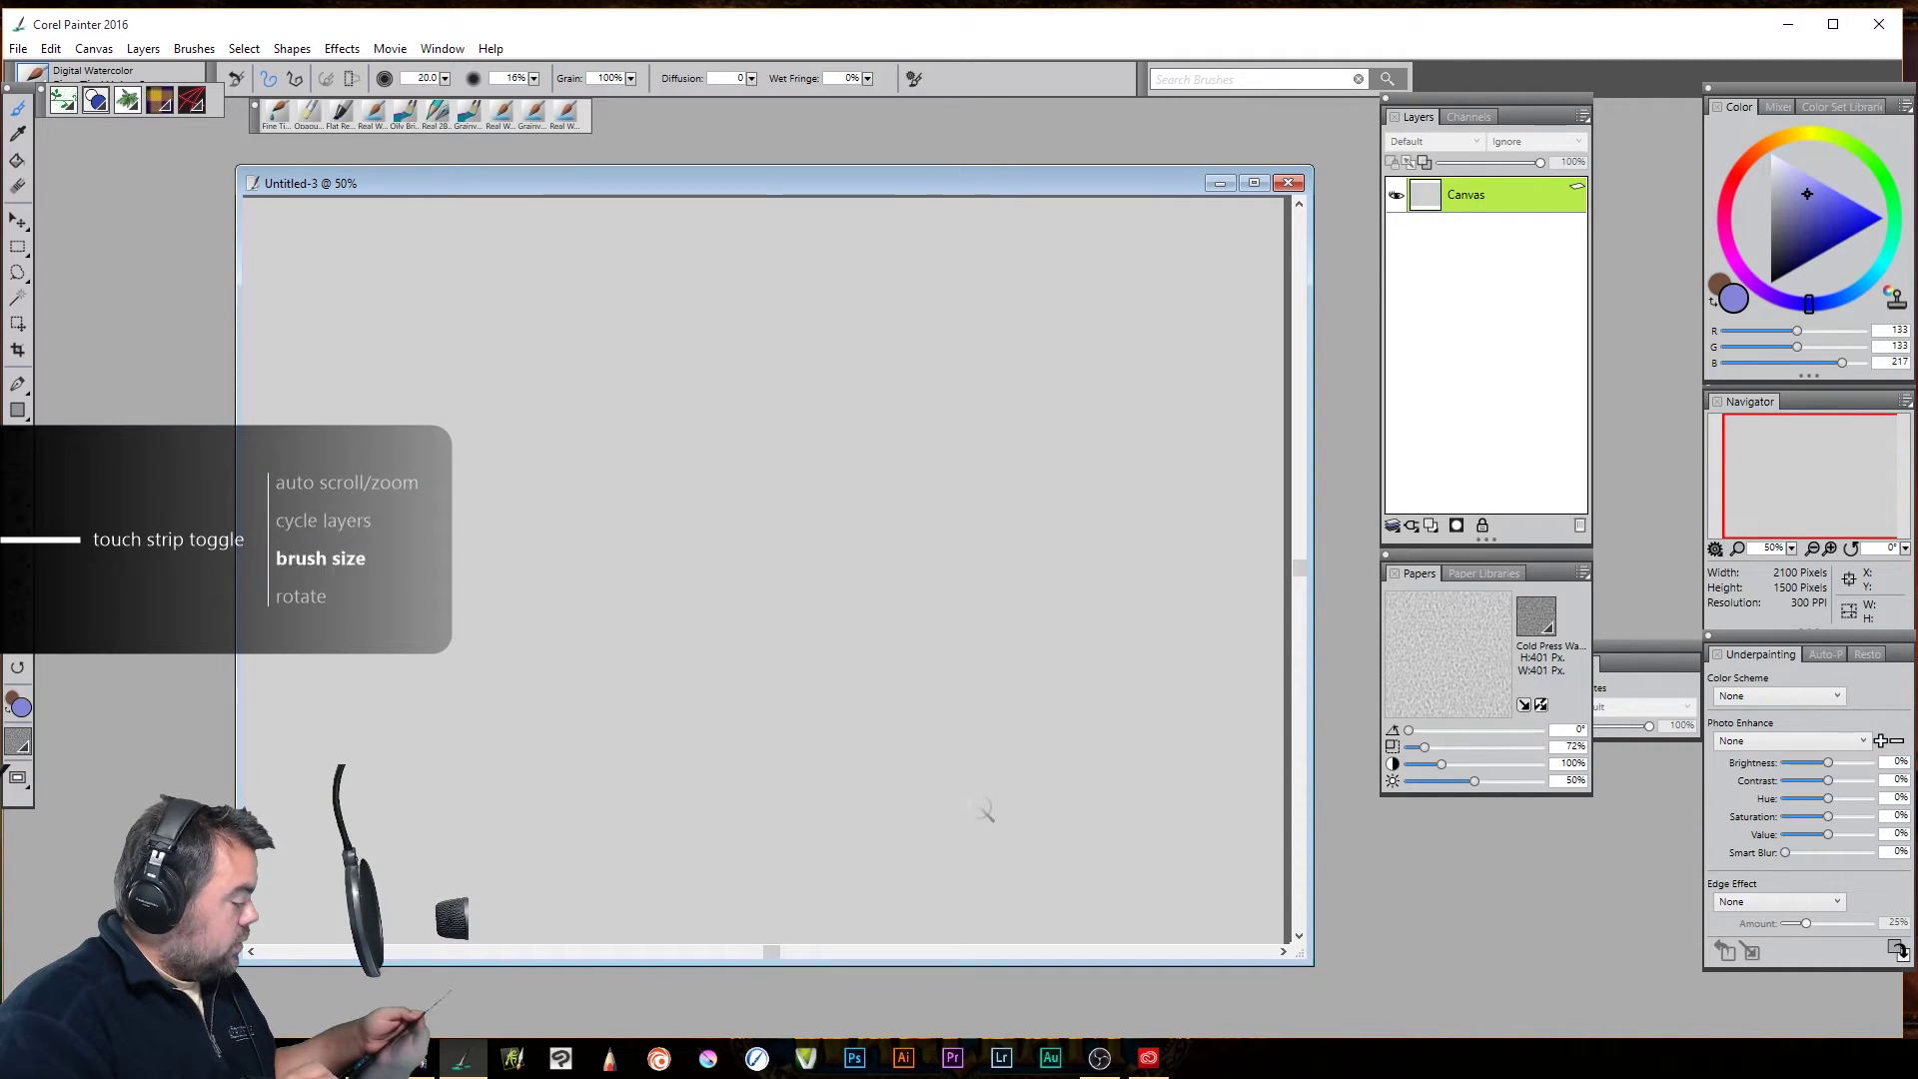
key(bracketright)
key(bracketright)
key(bracketright)
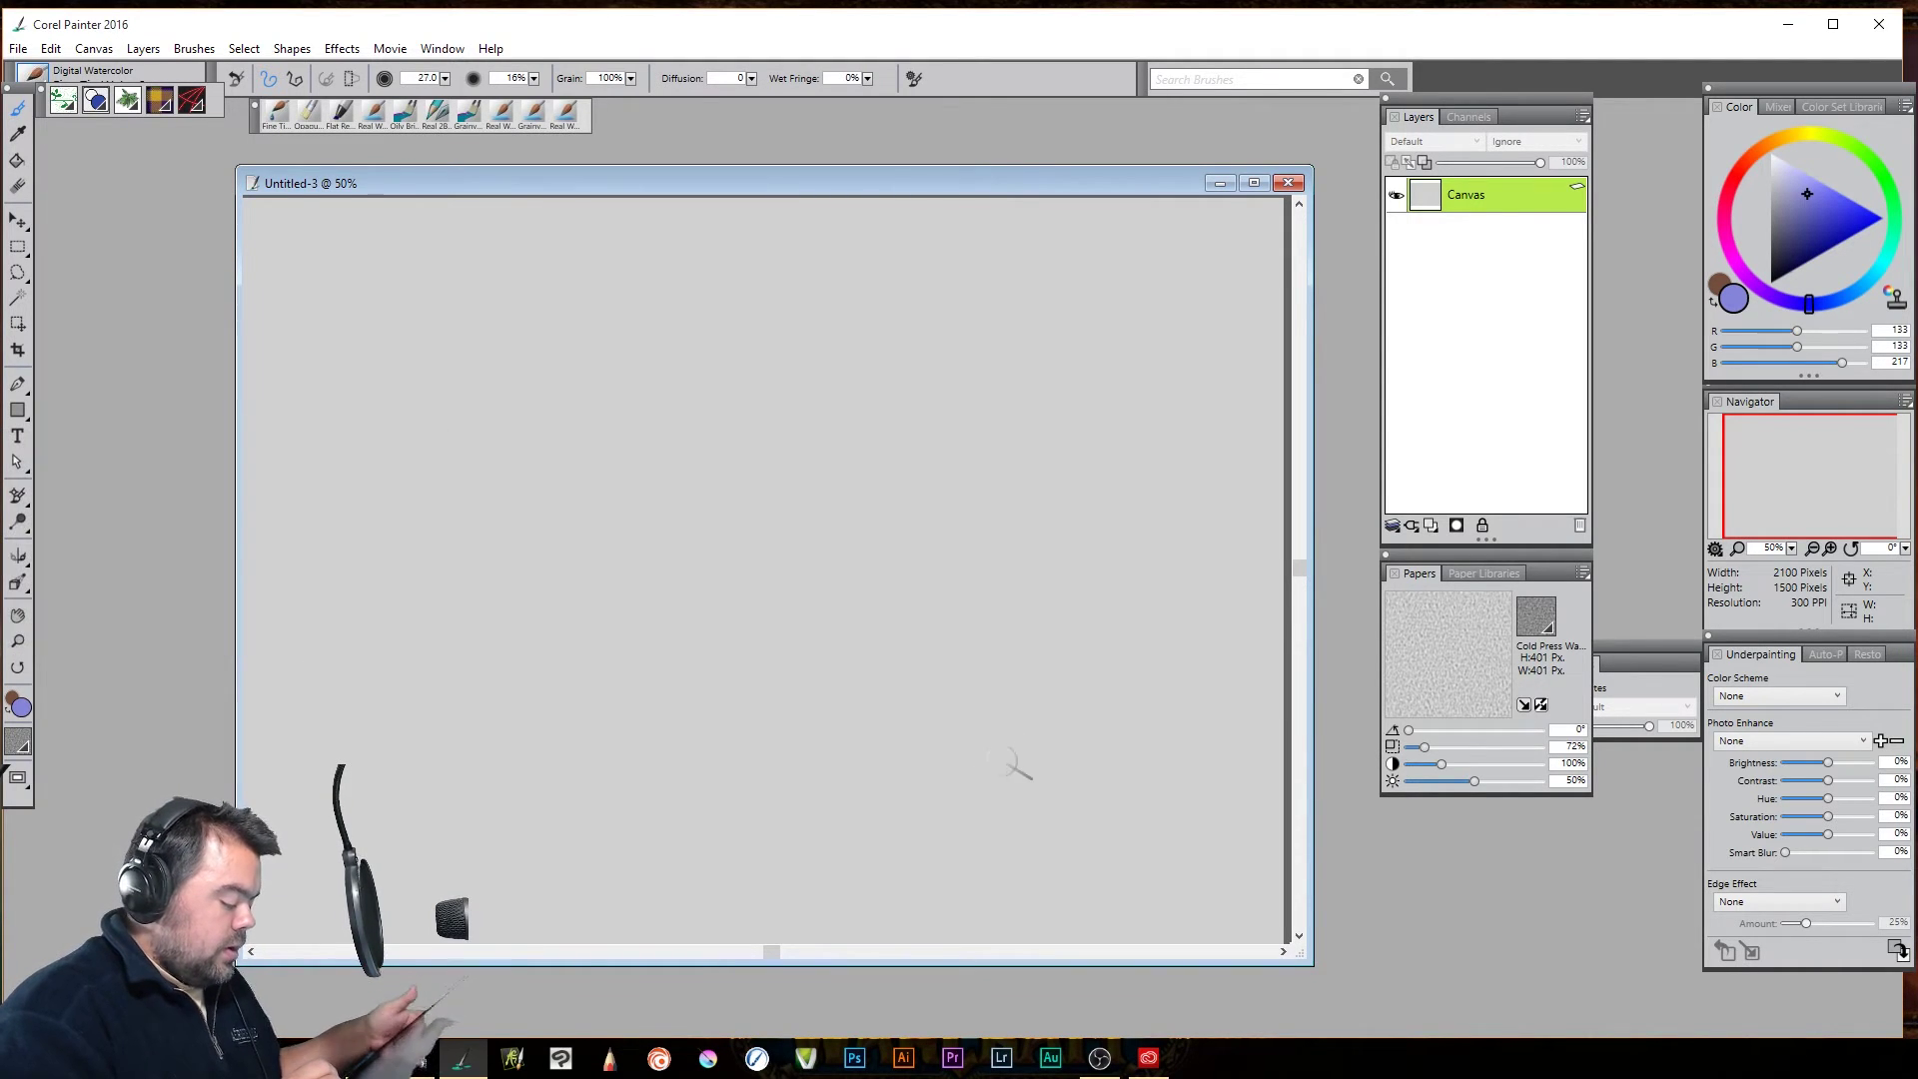
Paint a broad purple diagonal stroke at brush size 38, then view it at 400% and pan to blank canvas
key(bracketright)
key(bracketright)
key(bracketright)
key(bracketright)
mouse_move(707, 815)
mouse_down()
mouse_move(937, 567)
mouse_move(760, 773)
mouse_move(978, 562)
mouse_move(755, 847)
mouse_move(1054, 562)
mouse_move(807, 839)
mouse_move(843, 818)
mouse_move(1089, 569)
mouse_move(892, 812)
mouse_move(851, 796)
mouse_up()
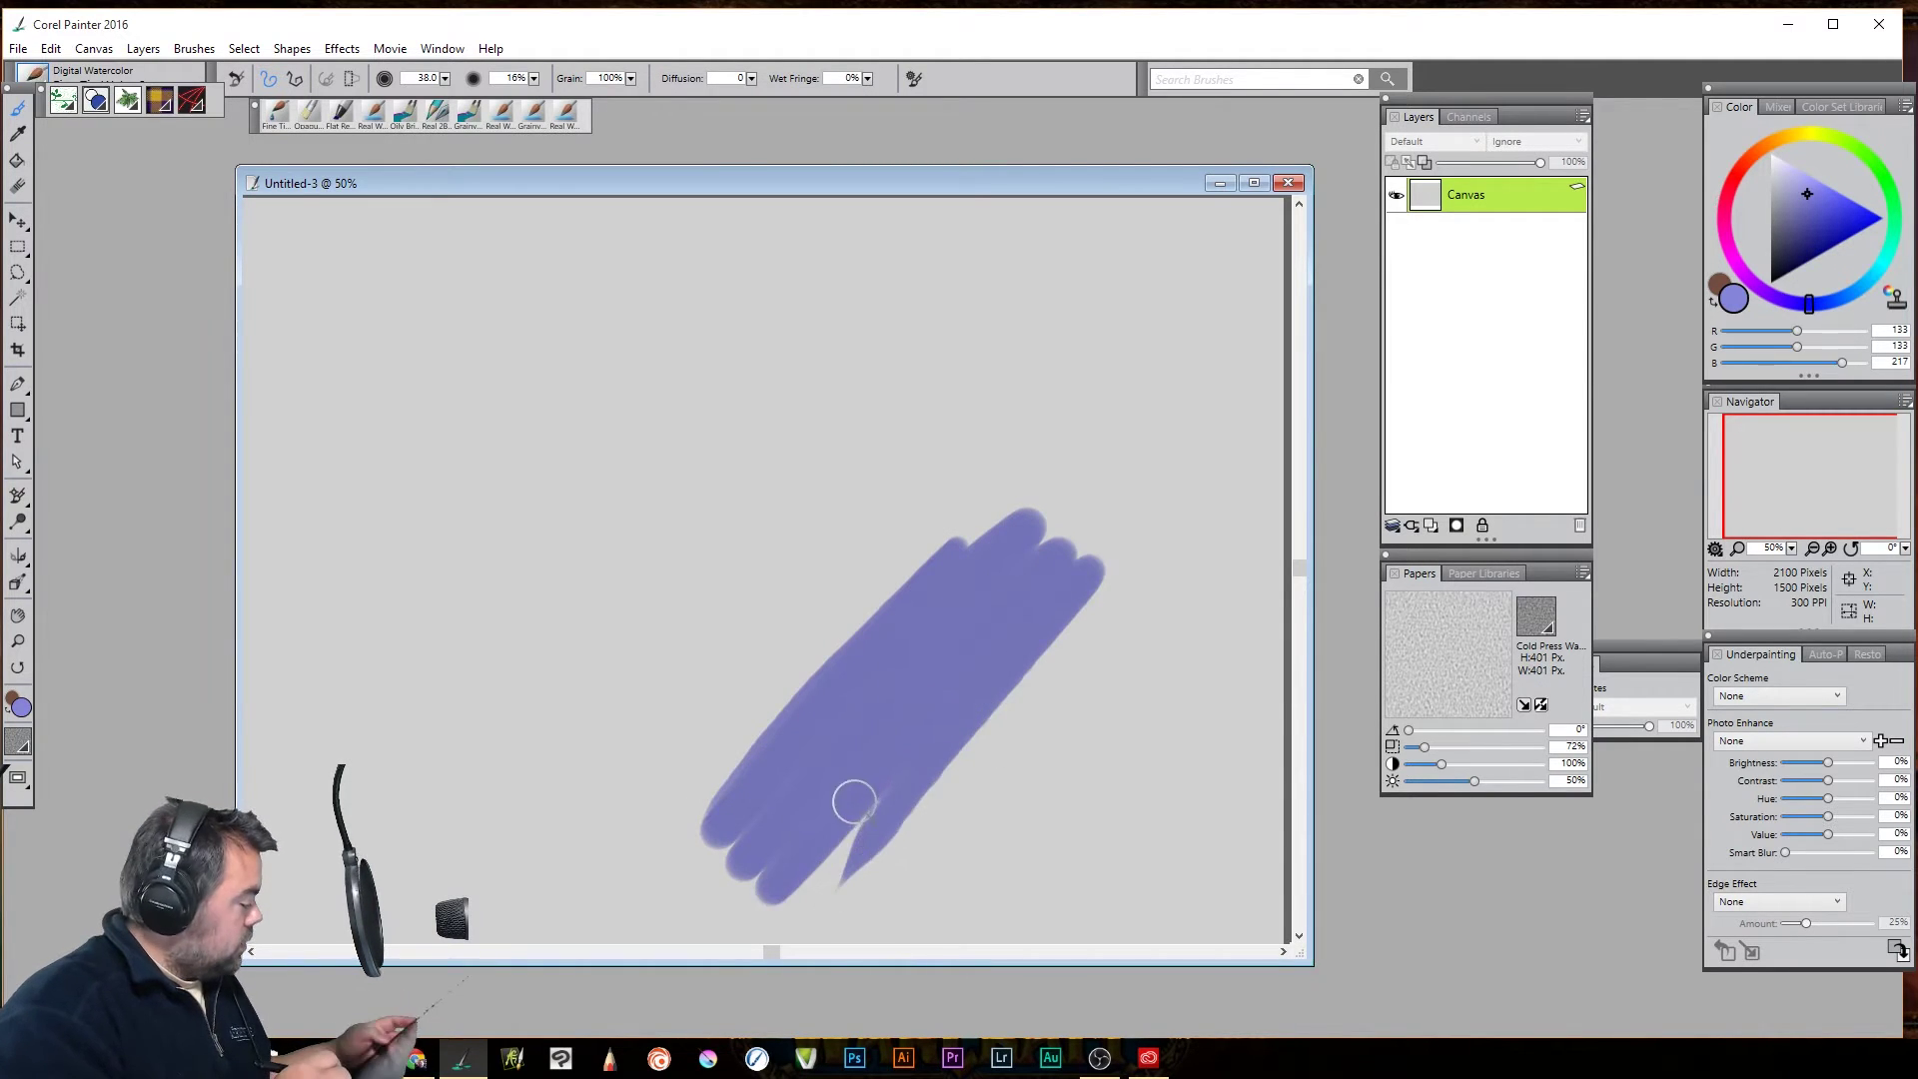
click(869, 735)
click(882, 734)
click(894, 717)
click(904, 721)
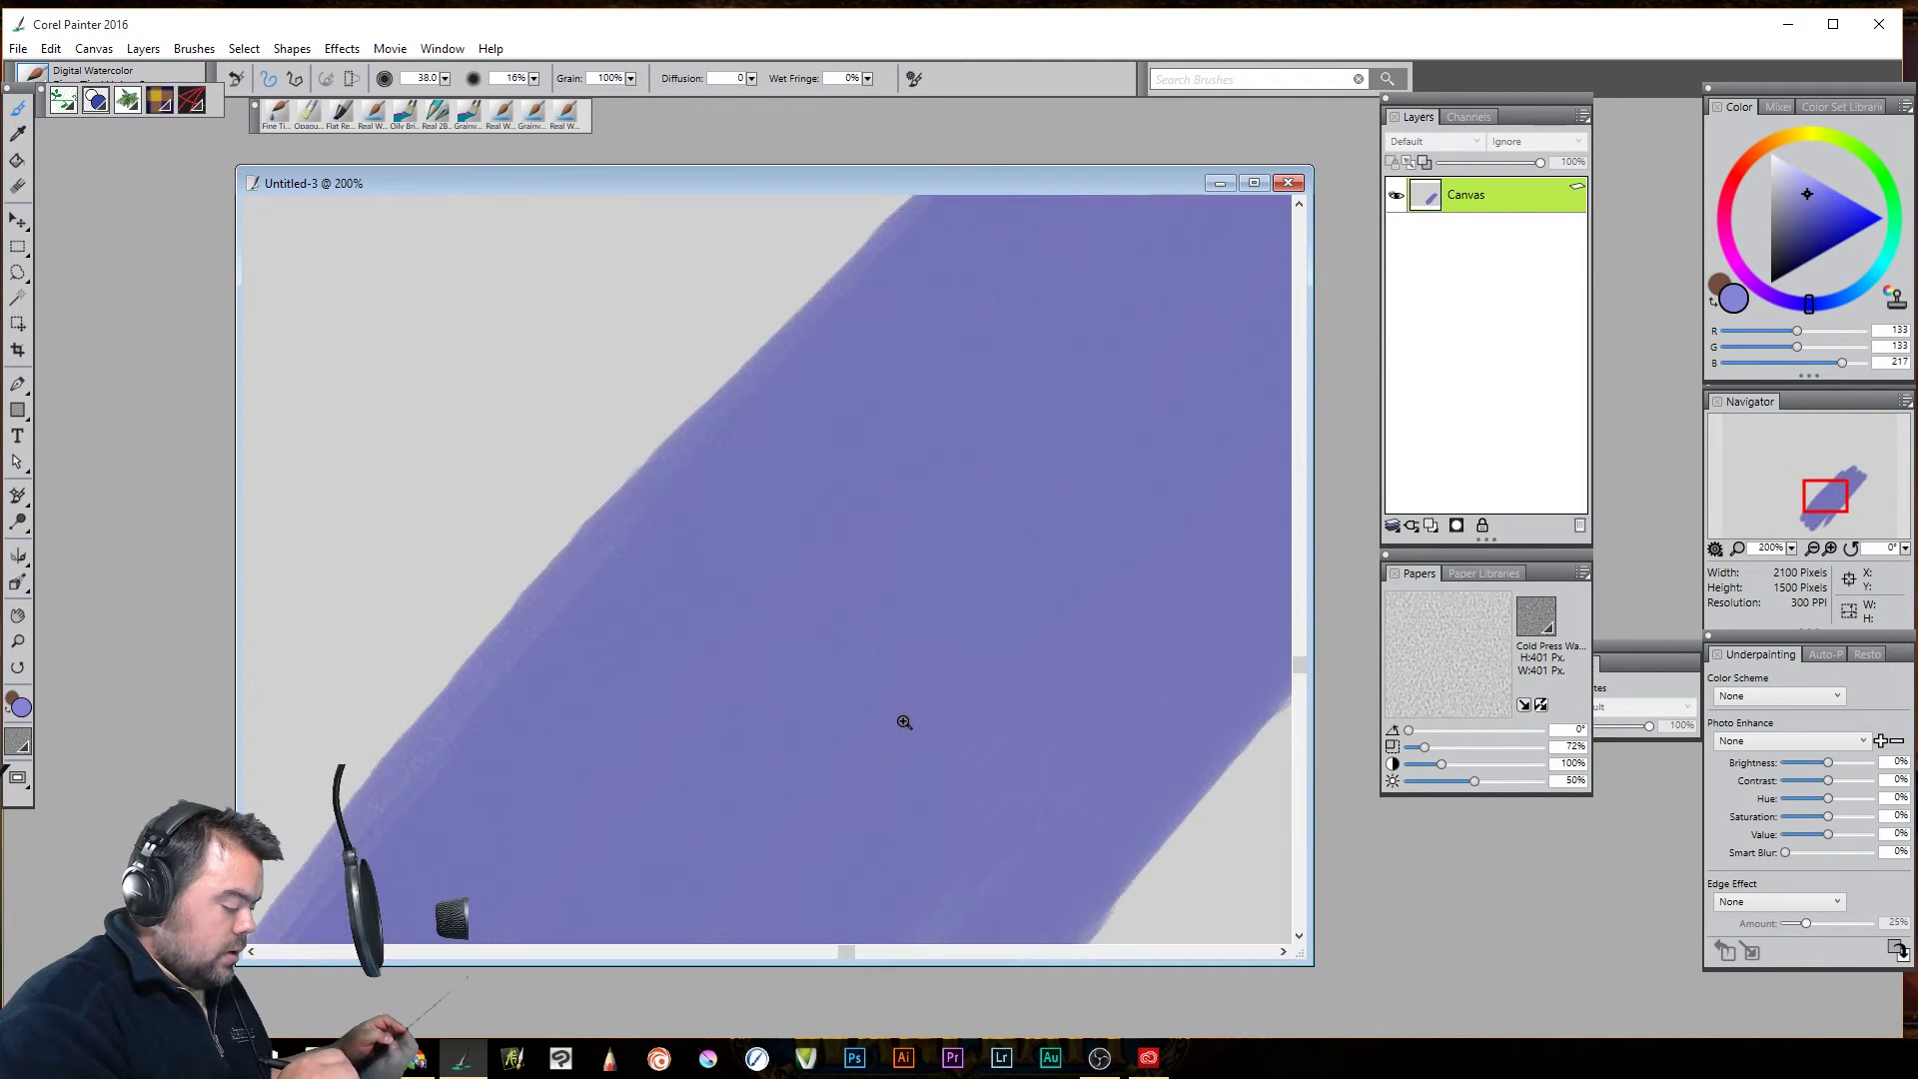
click(904, 721)
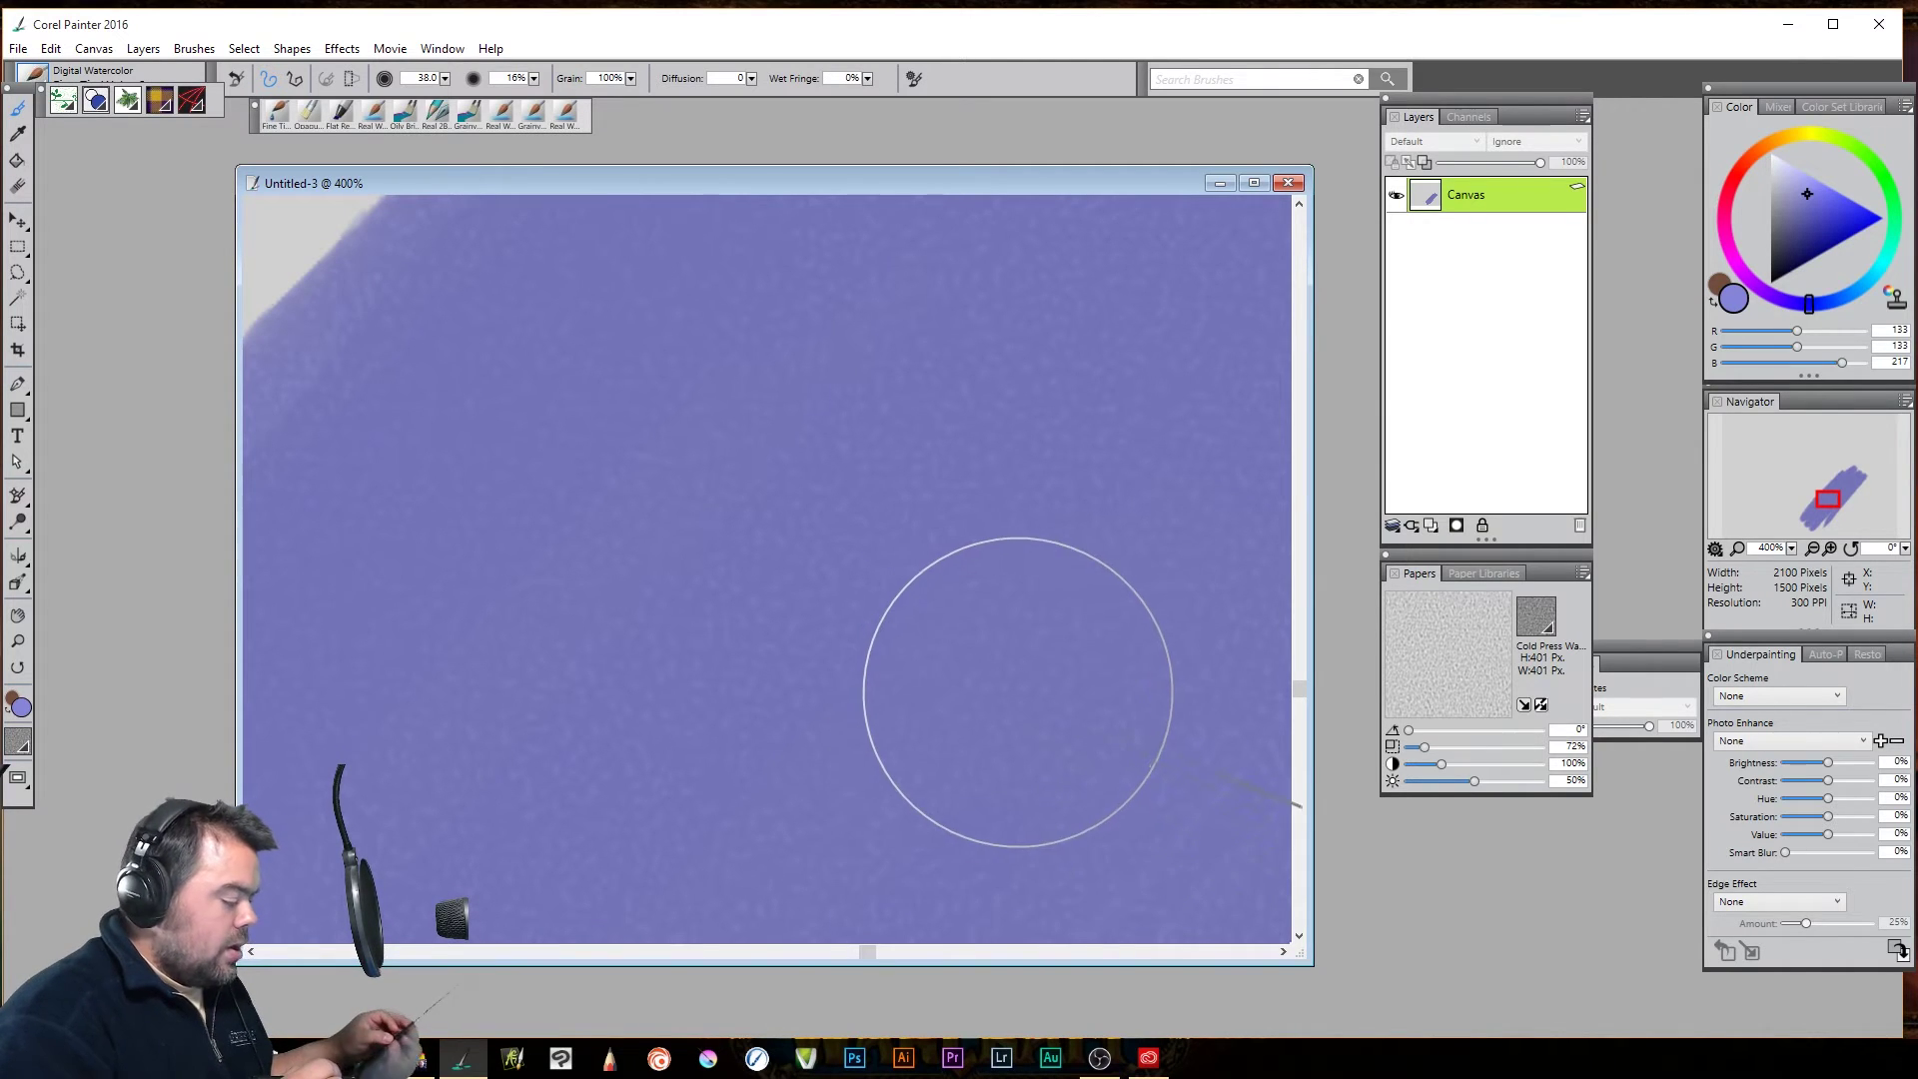
key(space)
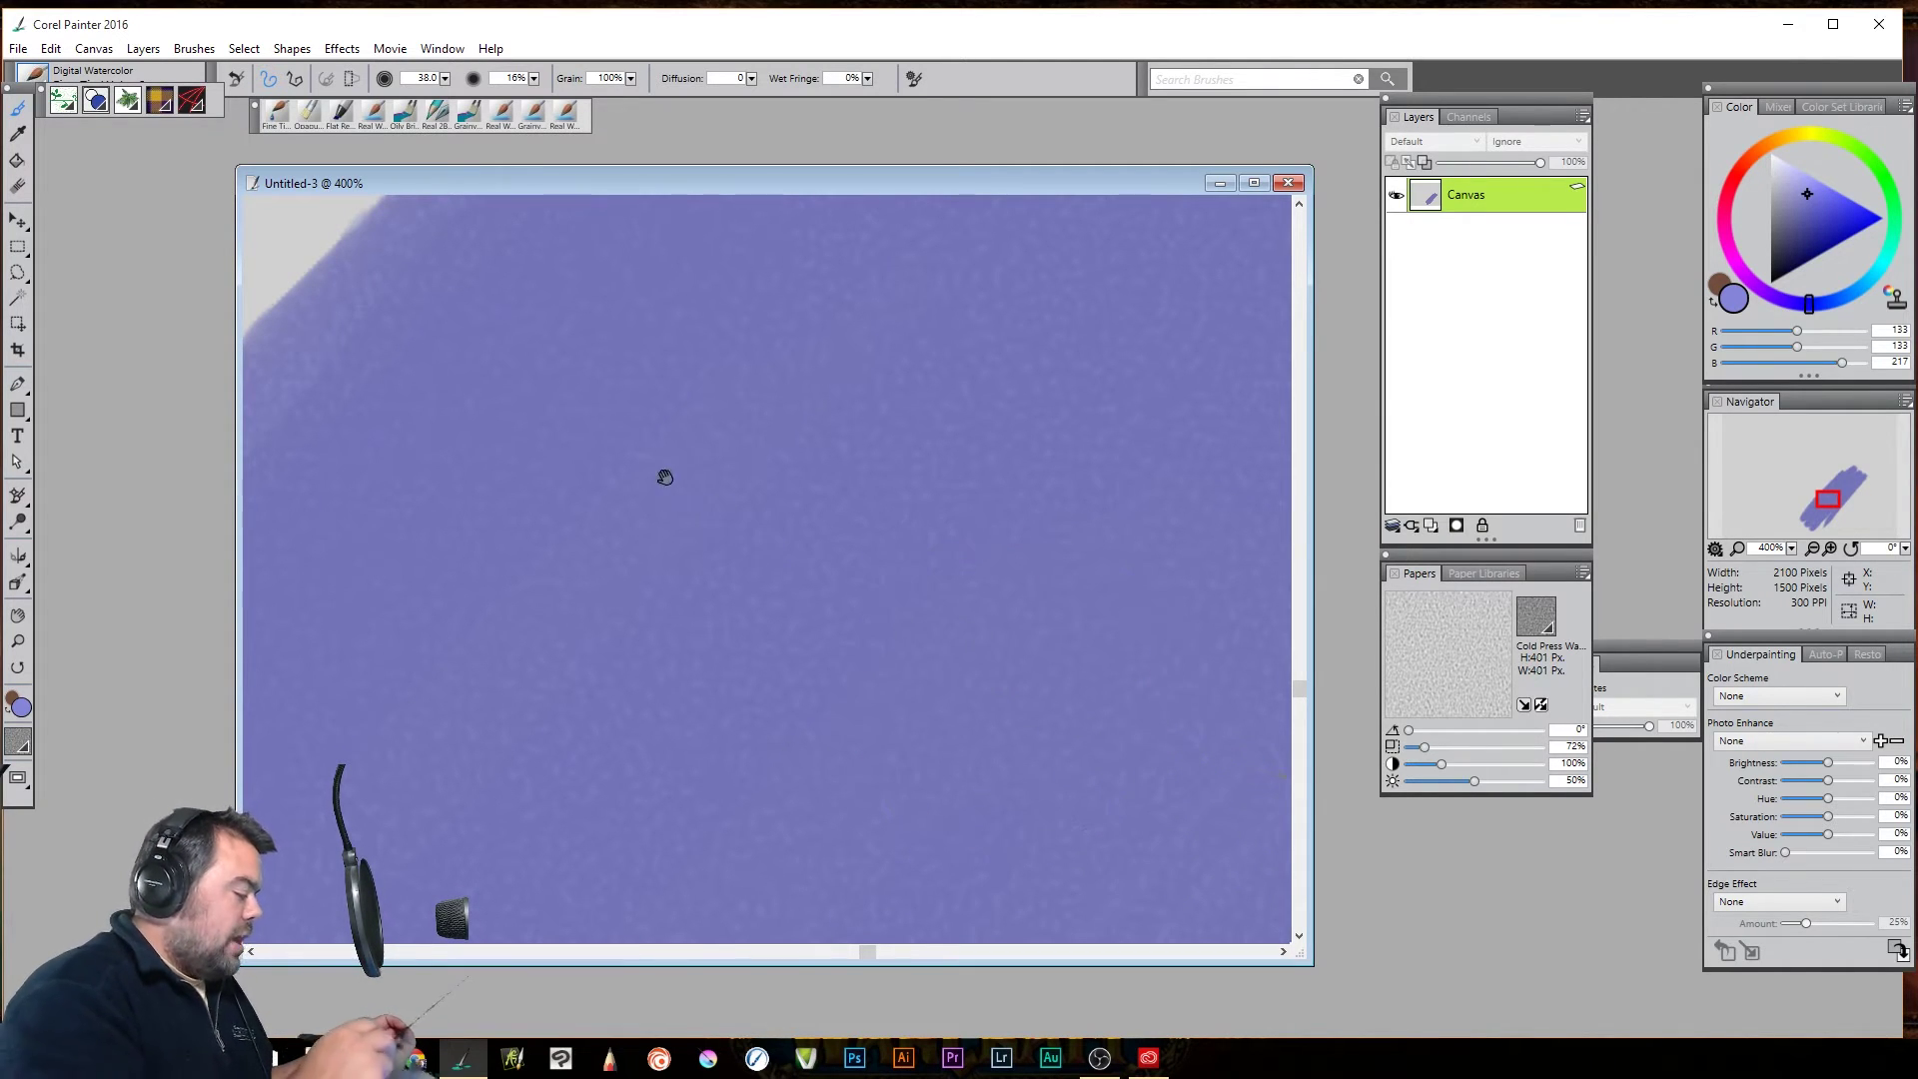
drag(452, 327, 1143, 702)
drag(796, 570, 1156, 637)
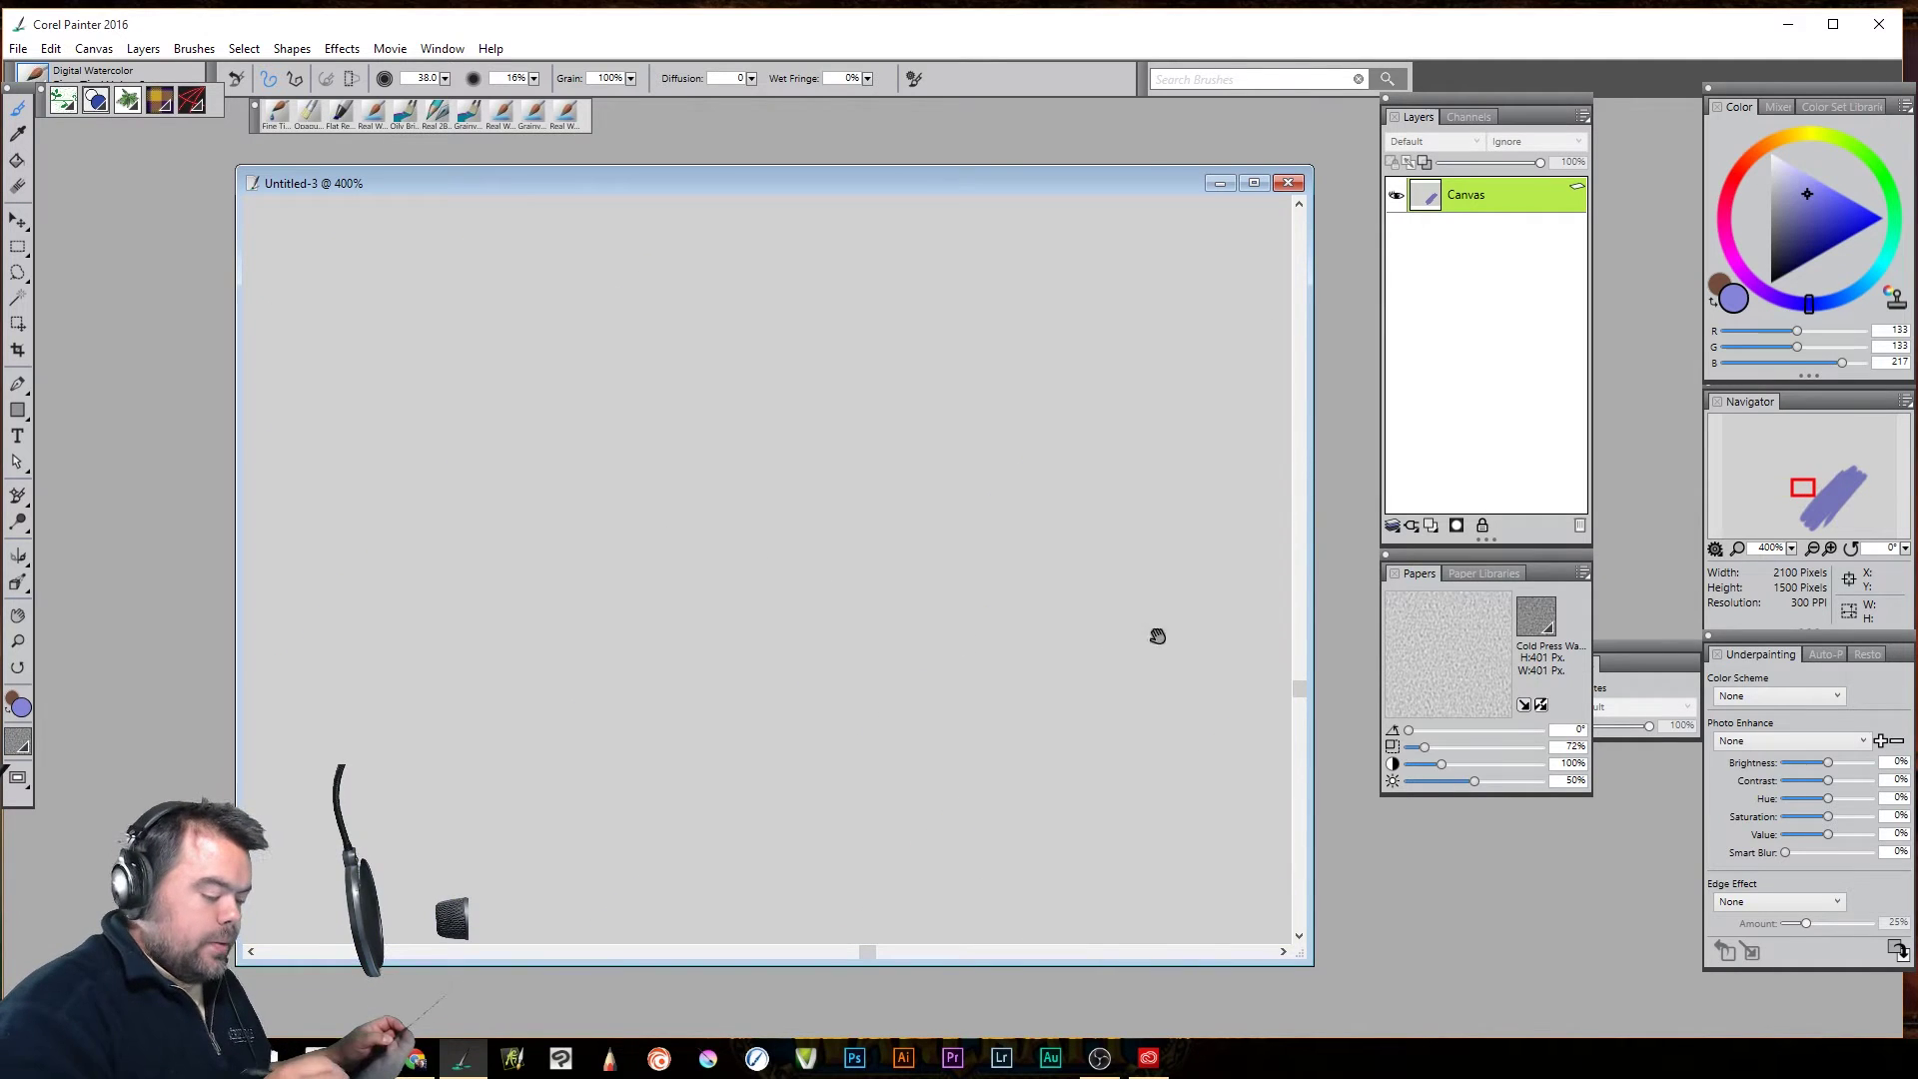
Switch to Contrasty Random paper and paint a broad purple stroke showing its cell texture
click(1545, 626)
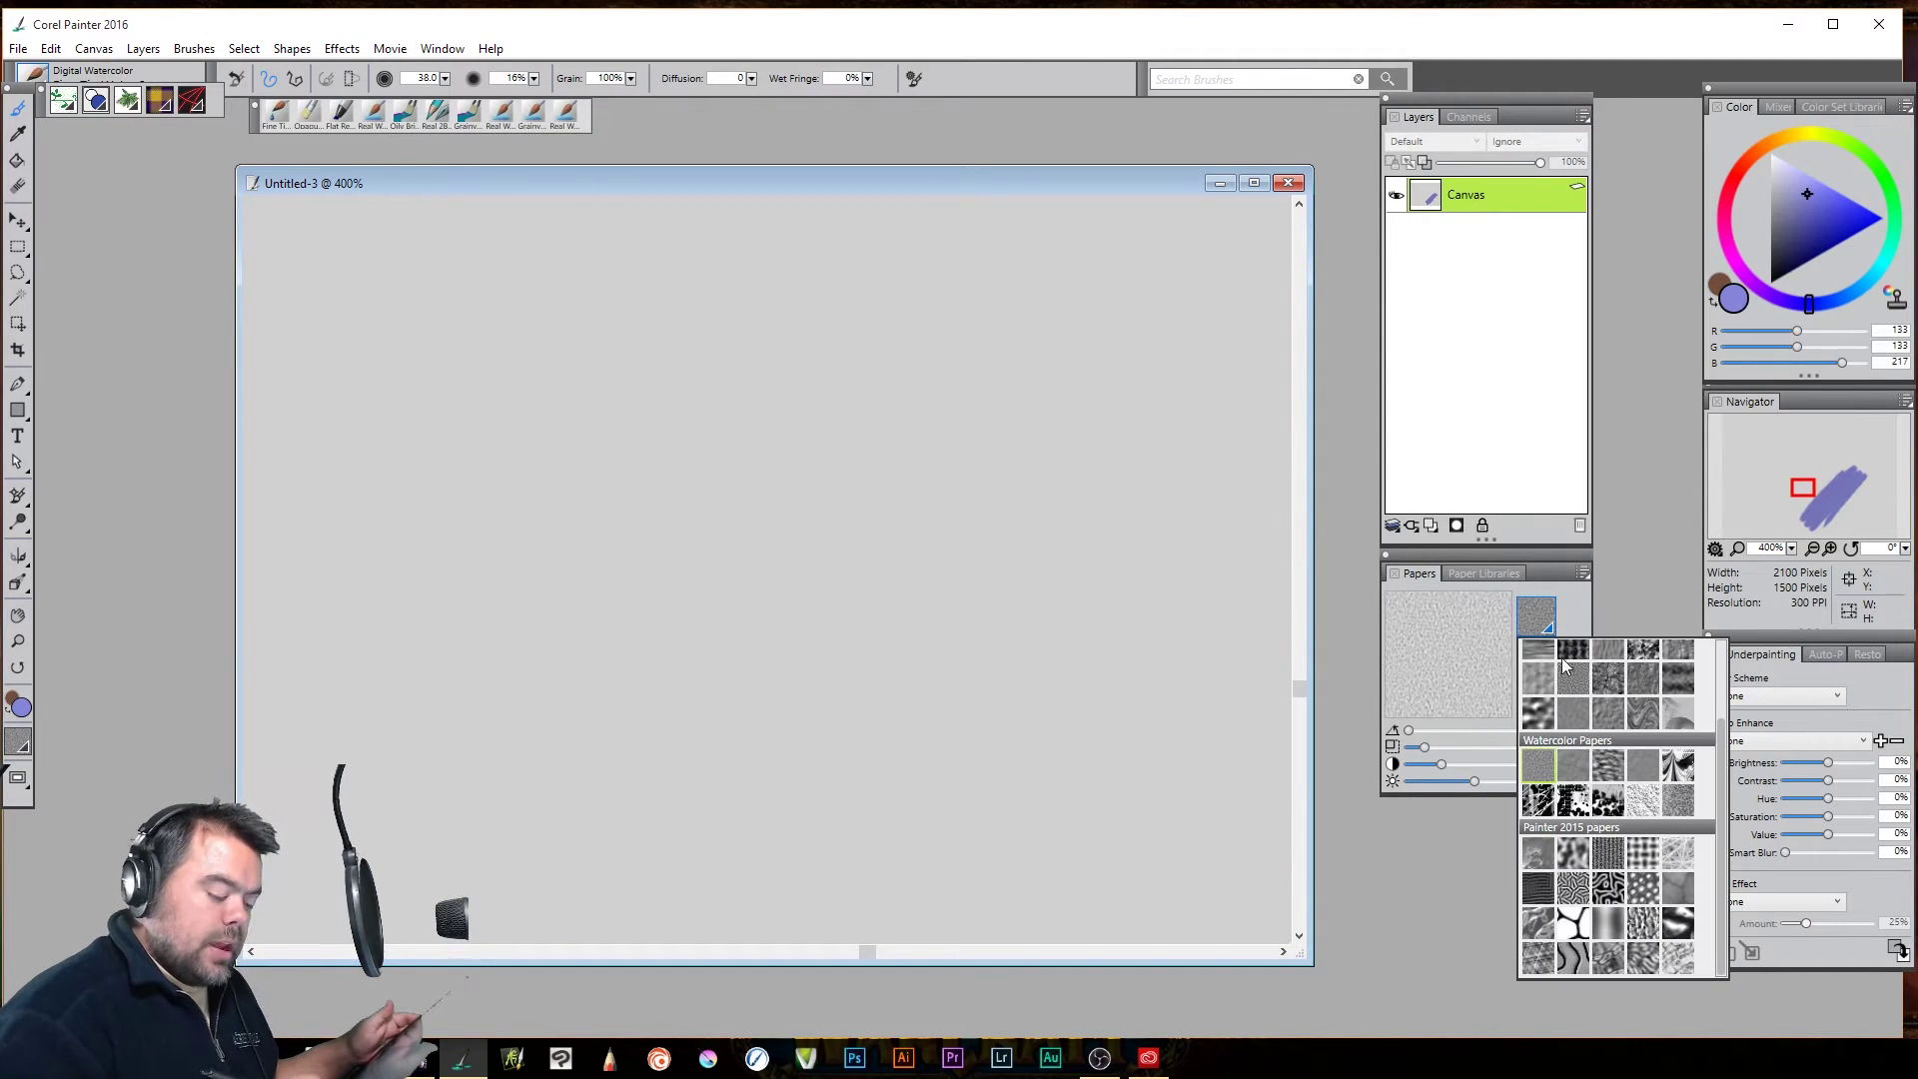
click(1587, 915)
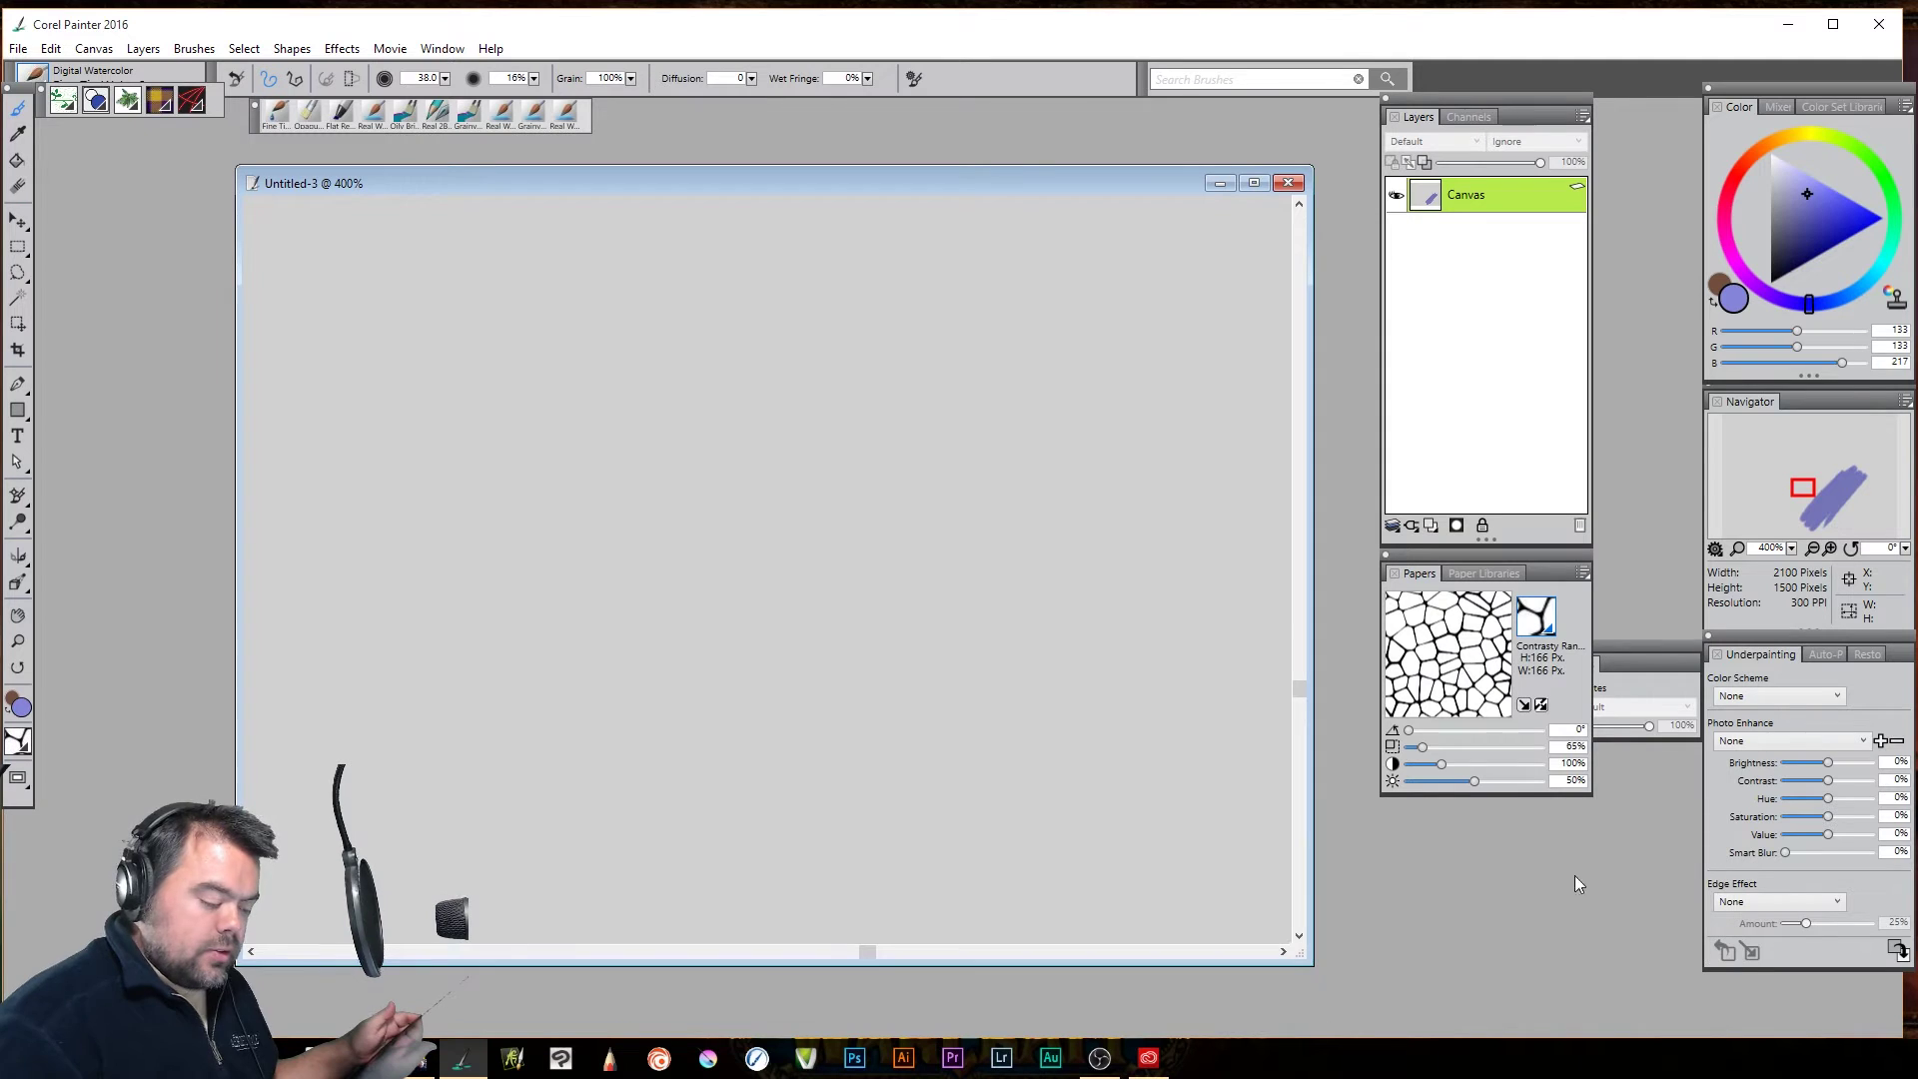
mouse_move(485, 779)
mouse_down()
mouse_move(643, 664)
mouse_move(878, 439)
mouse_move(860, 556)
mouse_move(719, 792)
mouse_move(1155, 429)
mouse_move(827, 879)
mouse_move(1135, 578)
mouse_move(941, 728)
mouse_up()
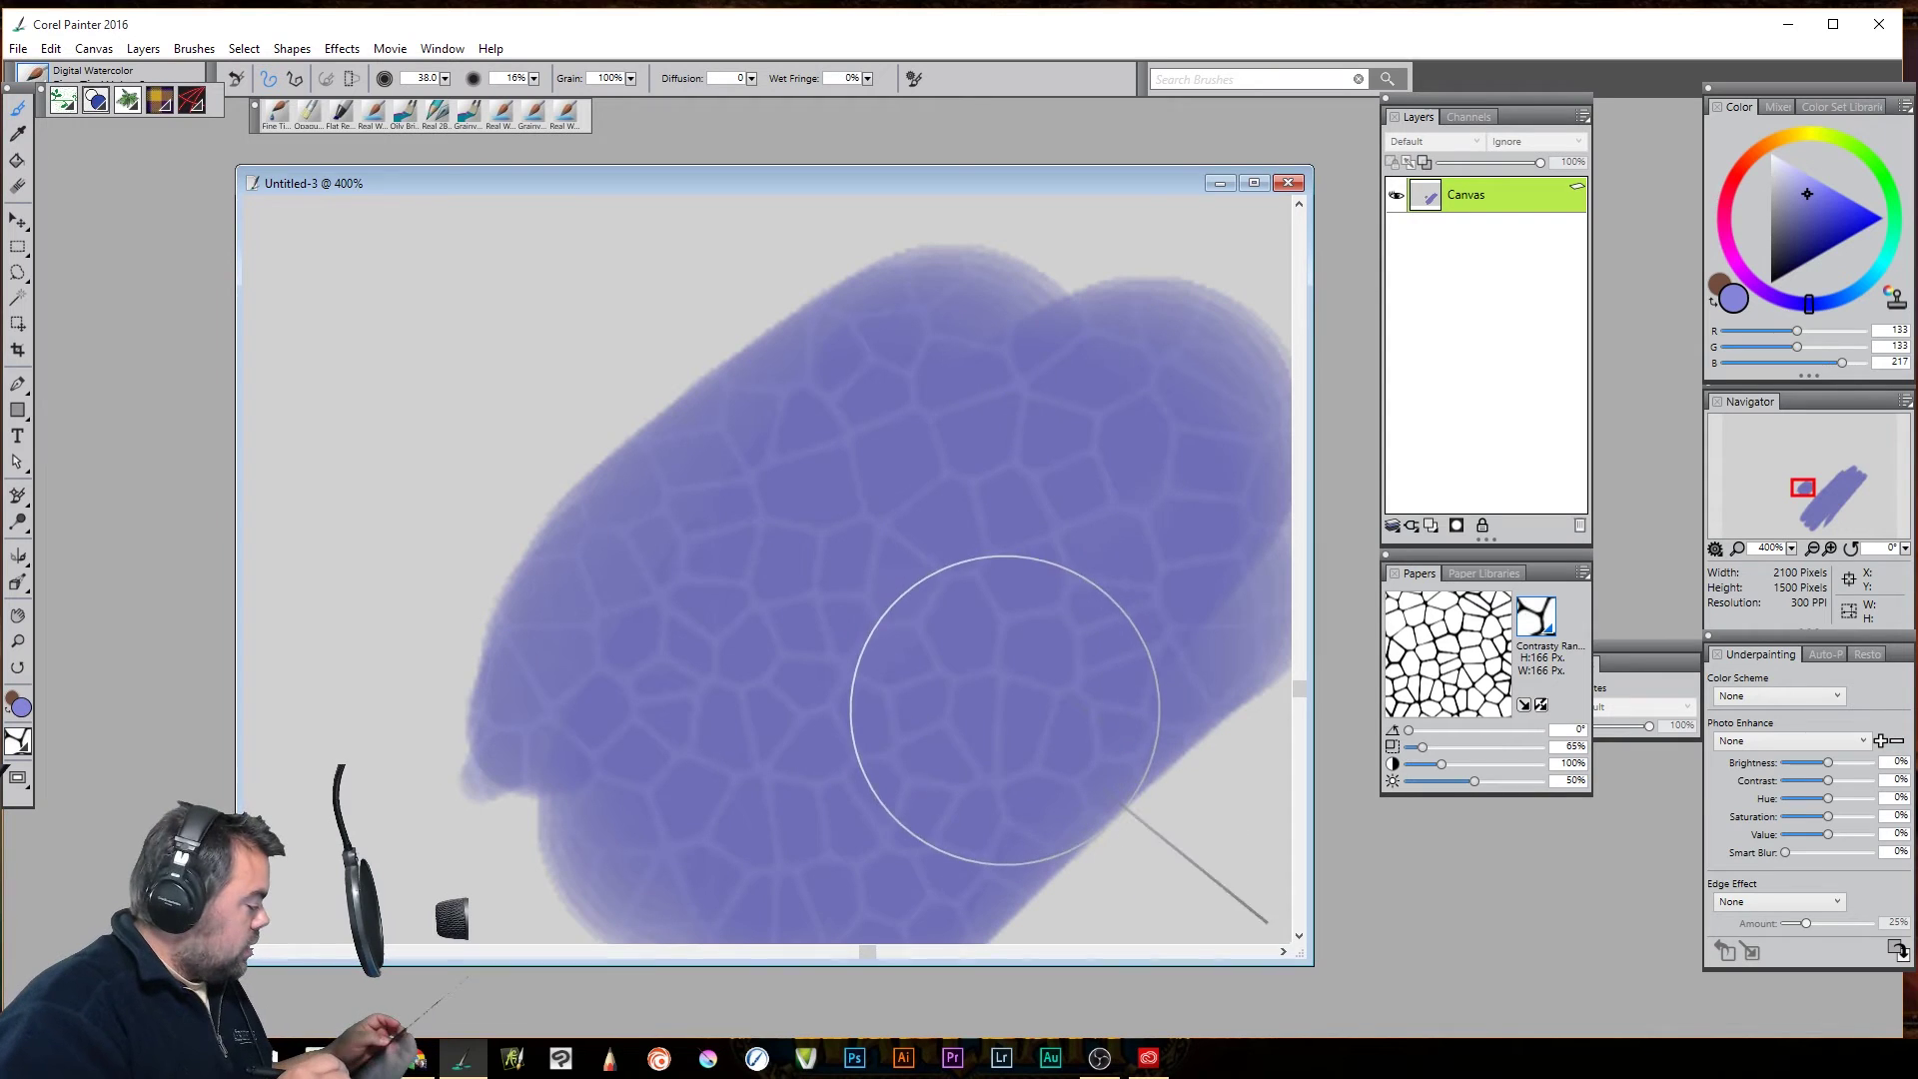
At 200% zoom, paint darker cellular patches along the diagonal stroke
ctrl+alt+click(1019, 740)
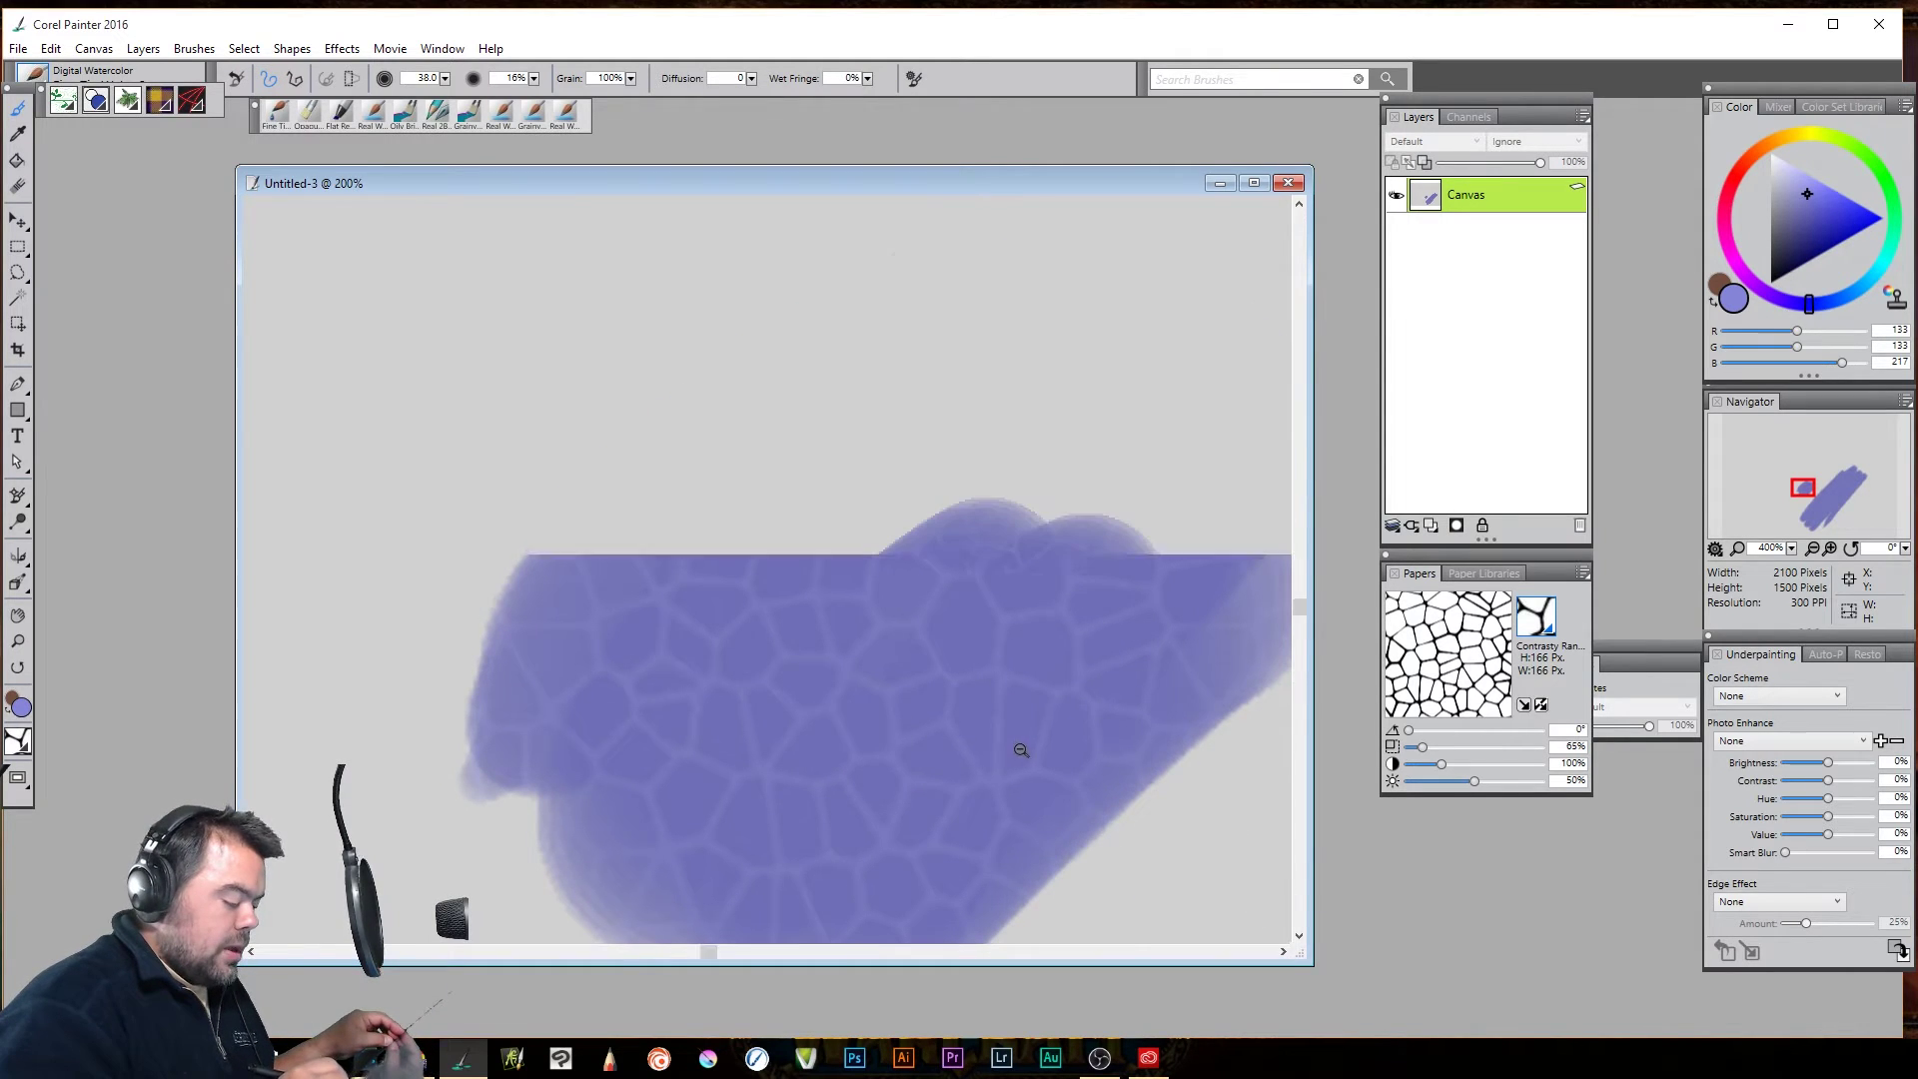
ctrl+alt+click(1024, 744)
drag(1176, 778, 762, 393)
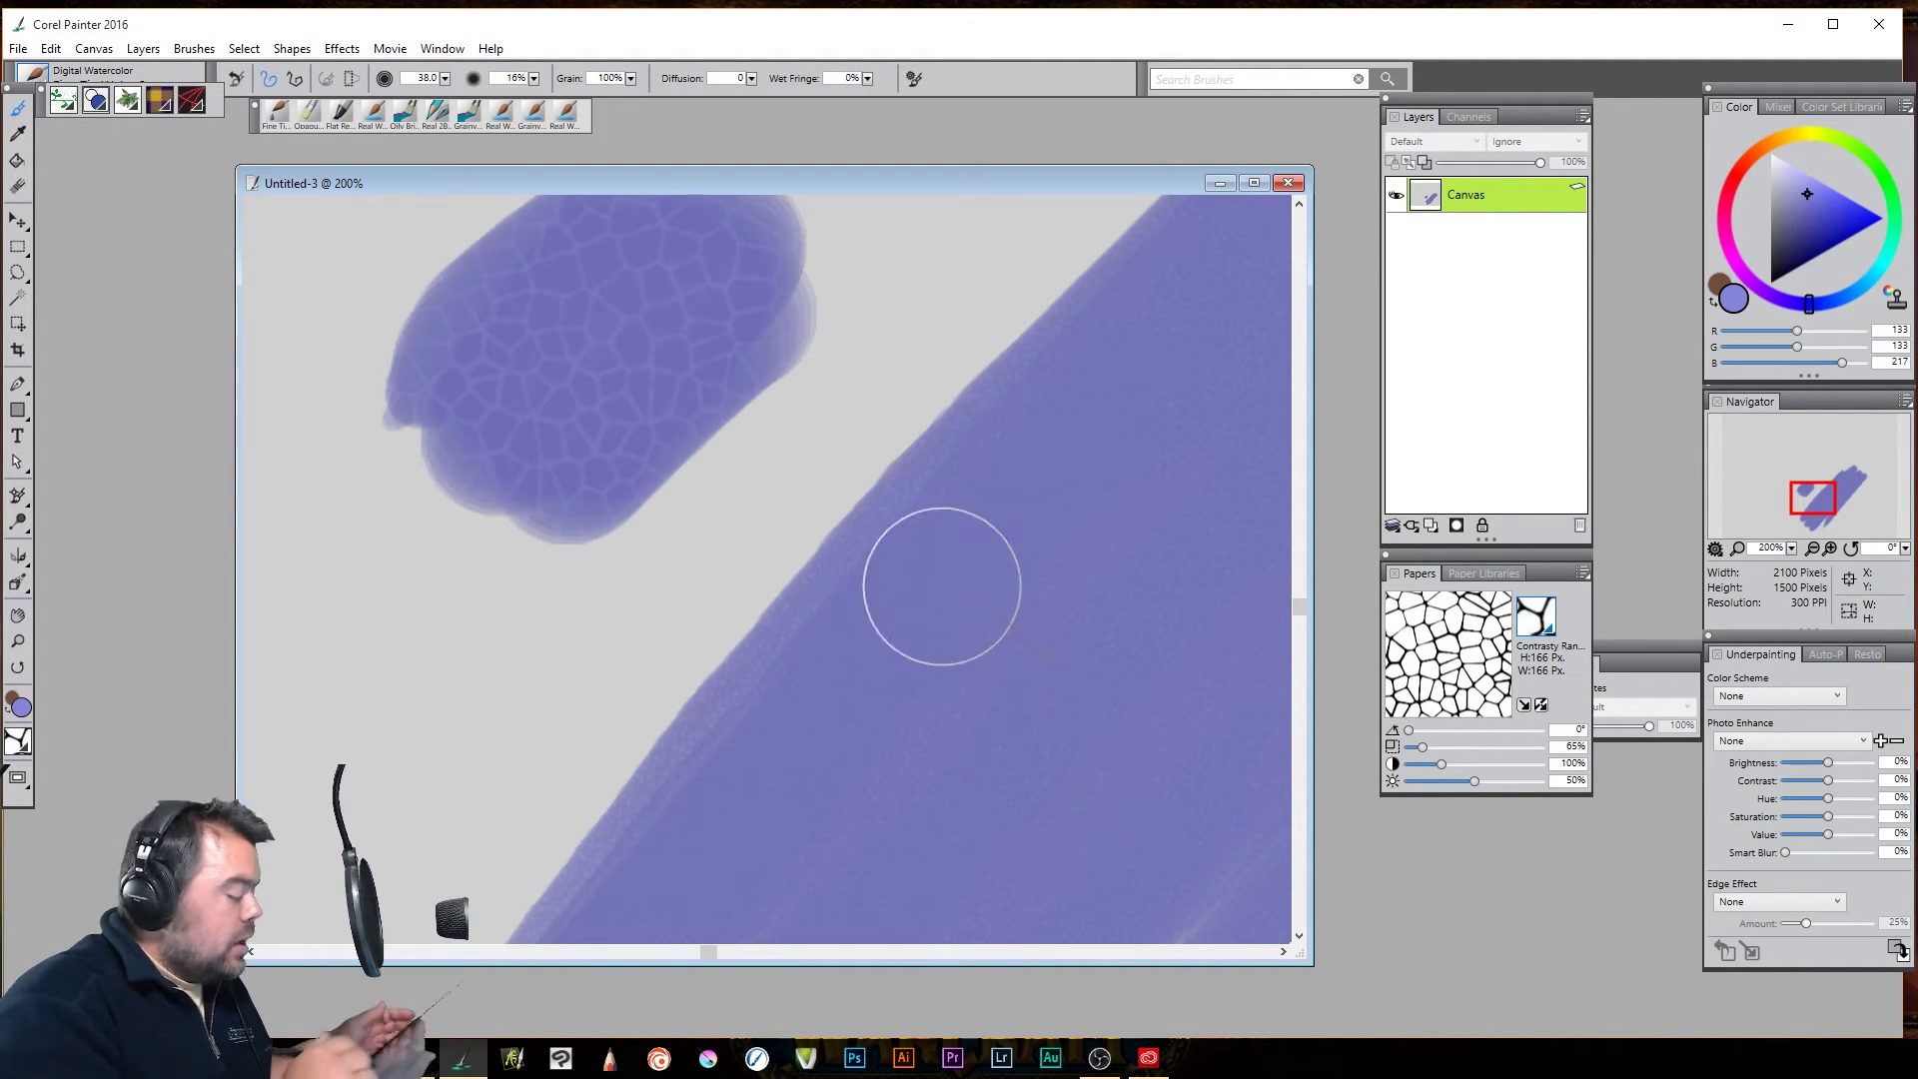
drag(979, 501, 759, 809)
drag(949, 579, 984, 549)
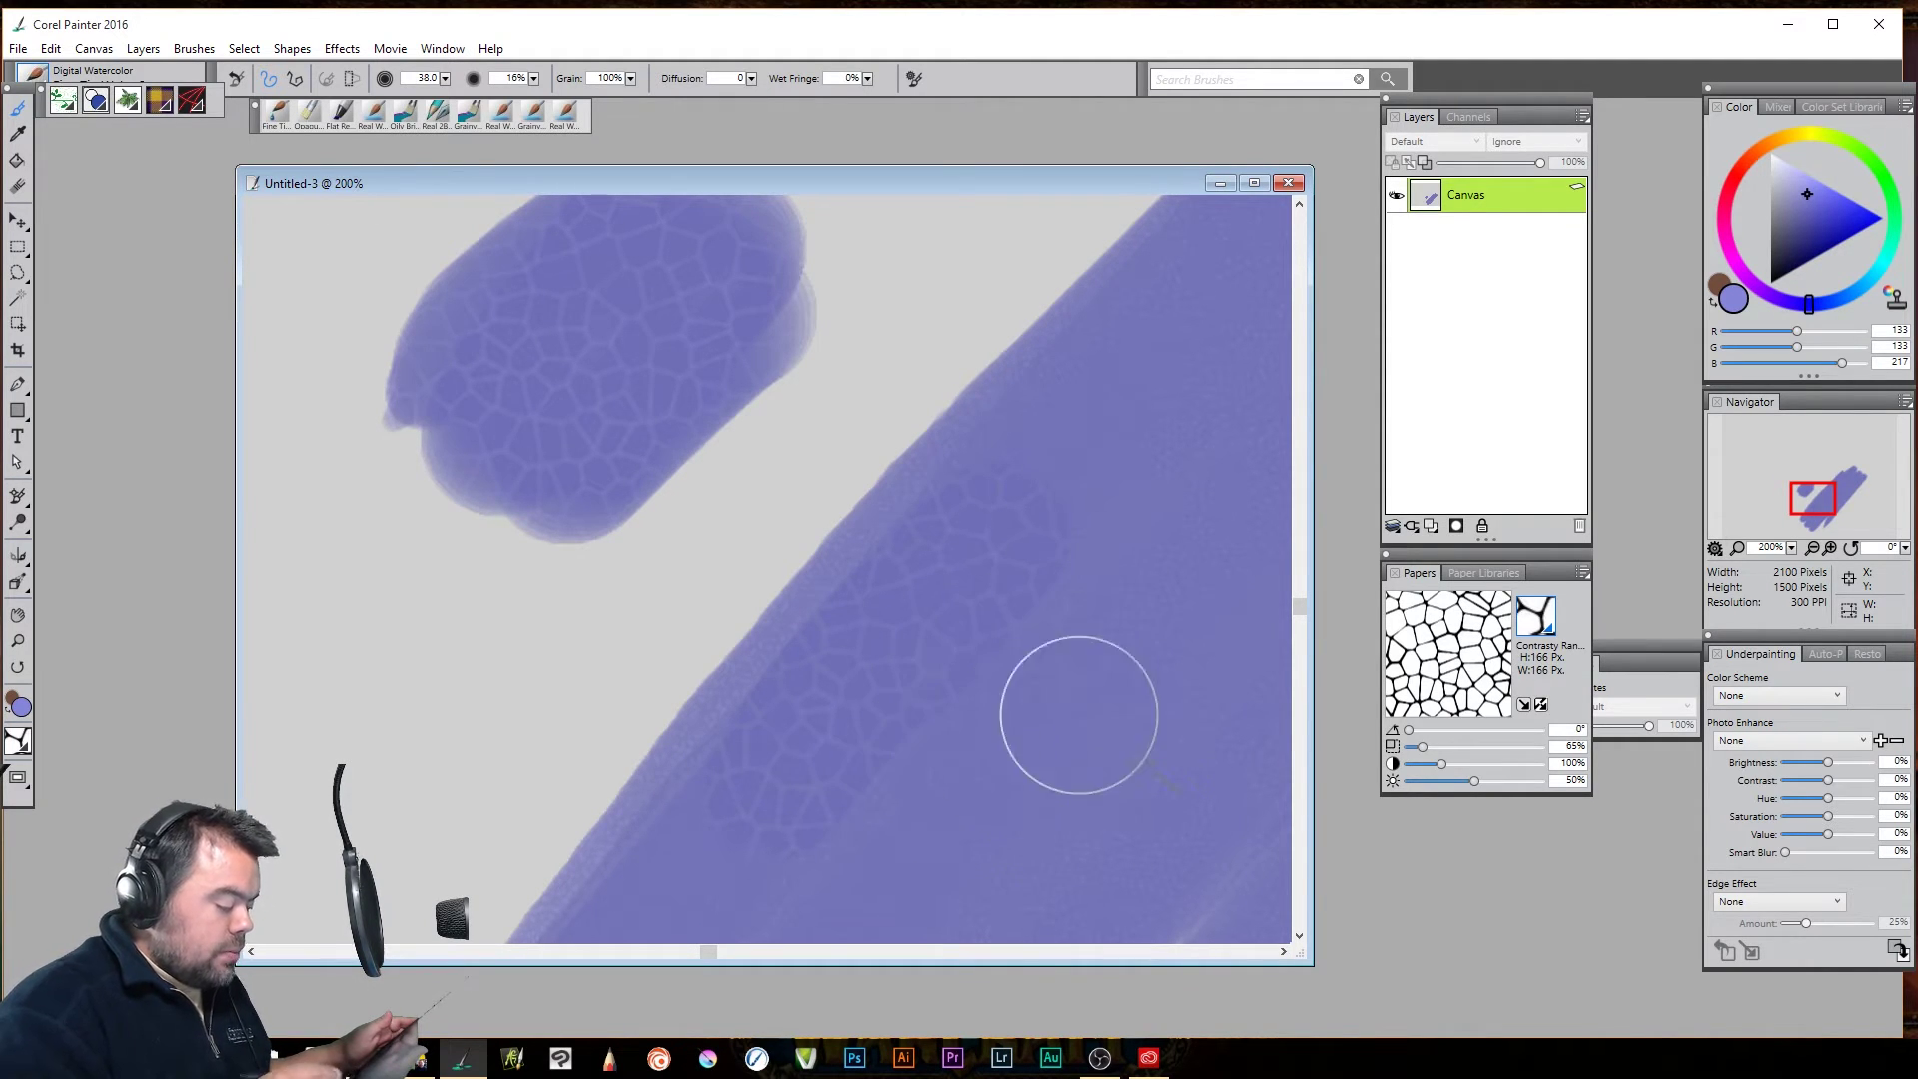
Add Layer 1 with Gel compositing, paint a darker purple stroke over the diagonal band, then reselect Canvas
click(1392, 523)
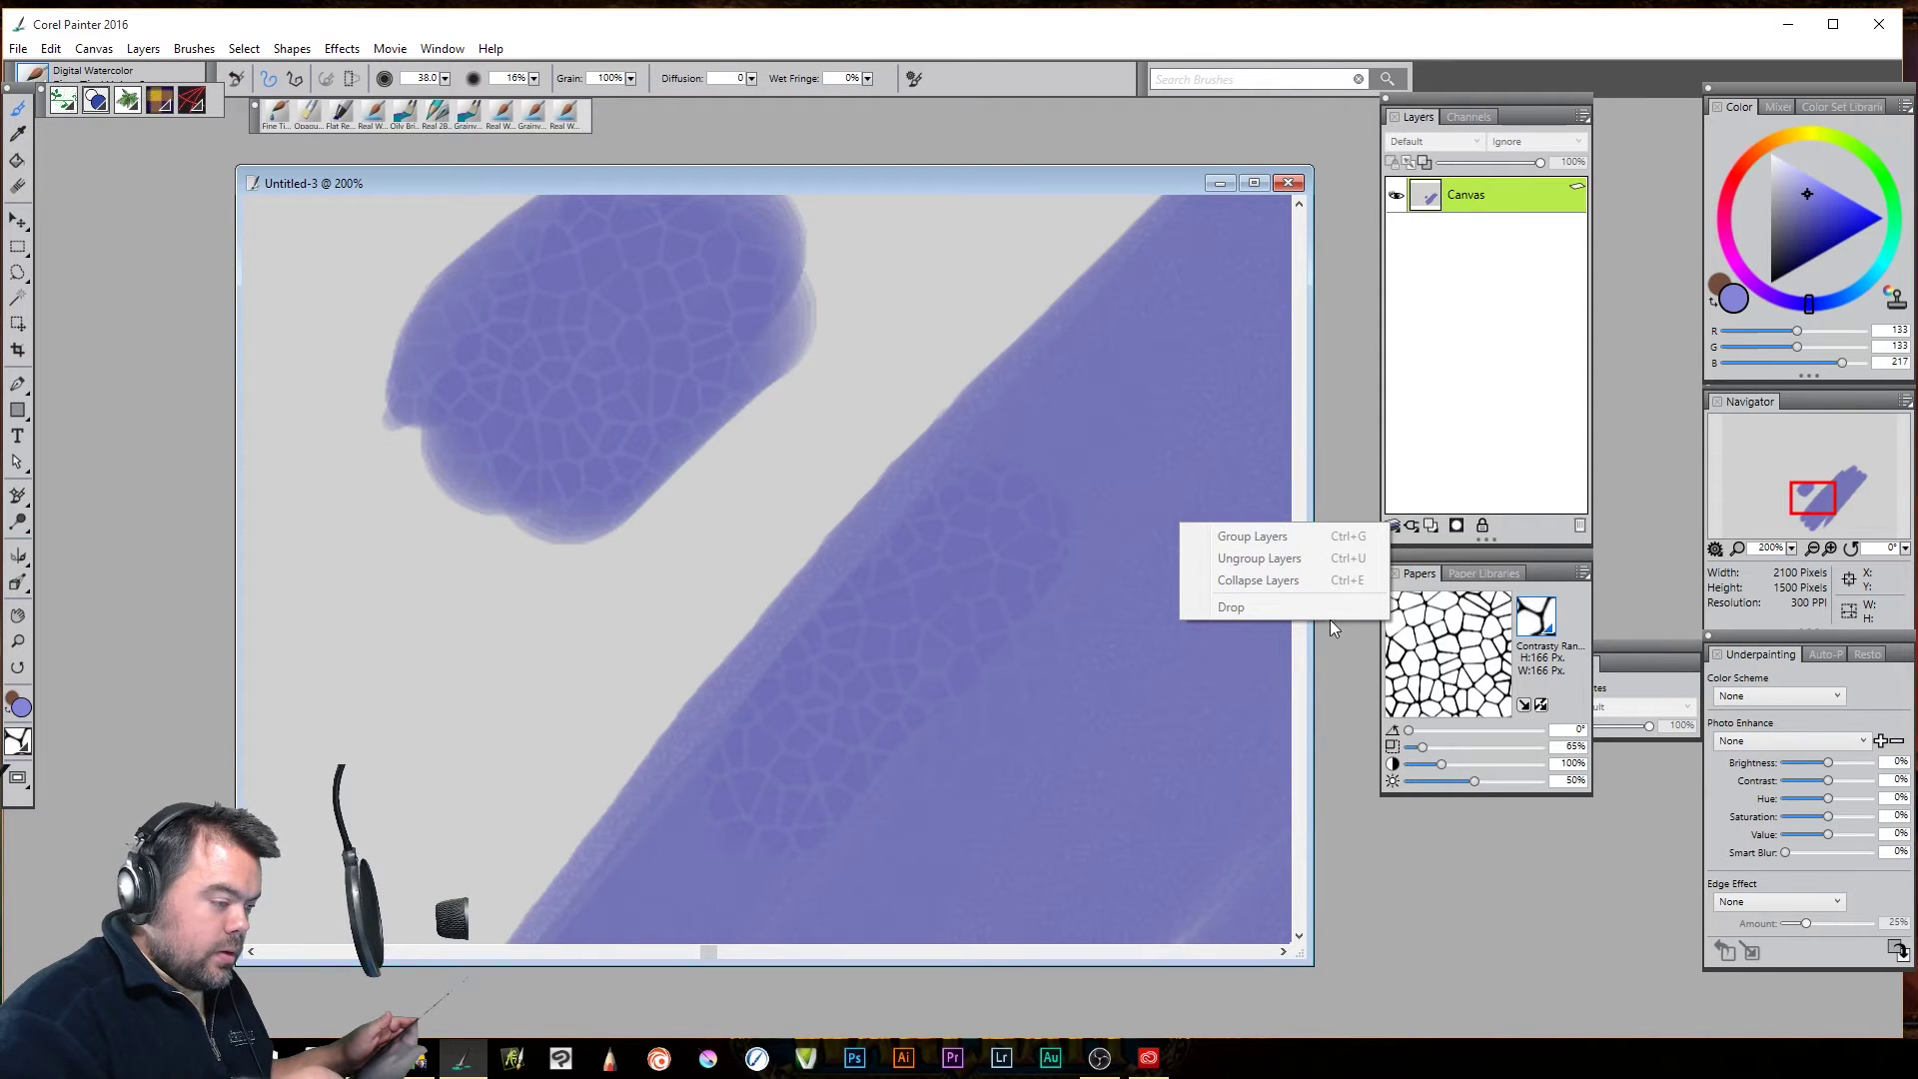
click(1431, 525)
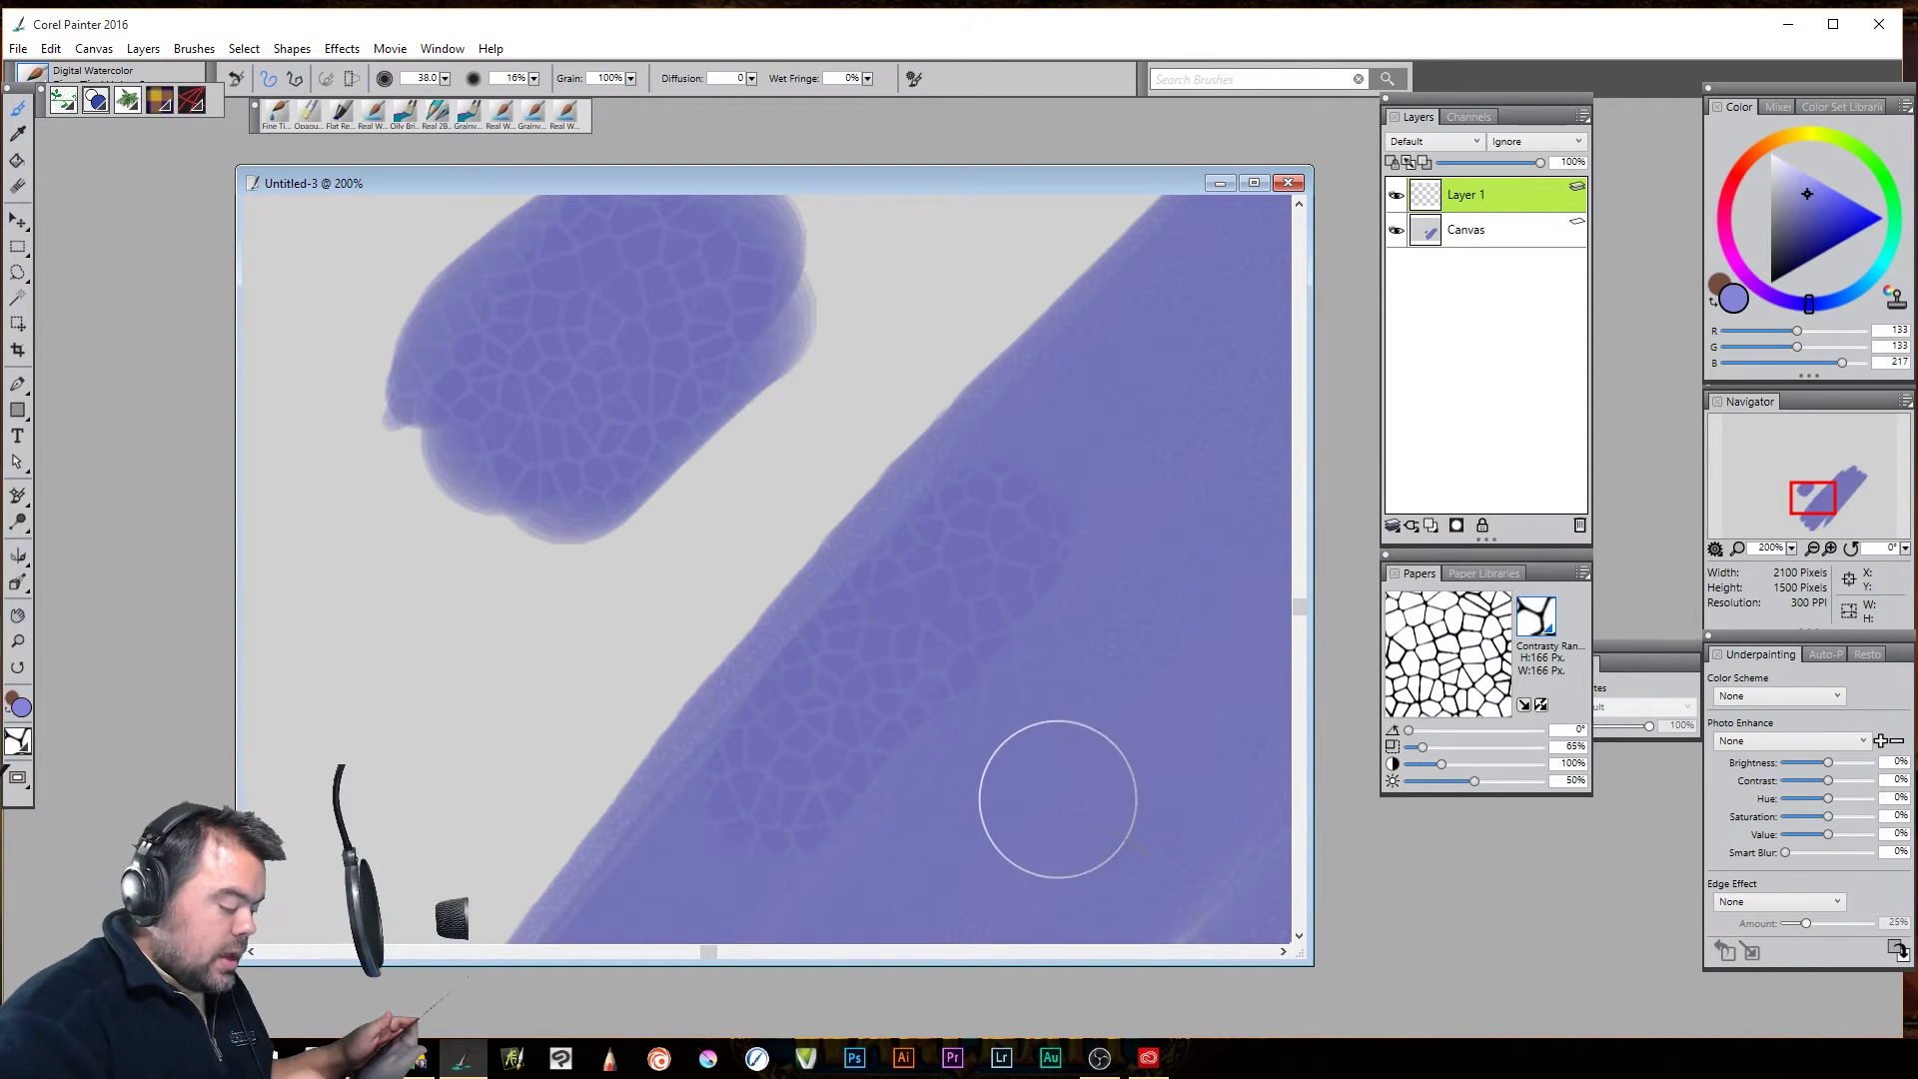
mouse_move(1058, 800)
mouse_down()
mouse_move(1209, 653)
mouse_move(1086, 802)
mouse_move(1157, 673)
mouse_move(1122, 680)
mouse_move(1043, 786)
mouse_move(1125, 660)
mouse_move(1189, 603)
mouse_move(1209, 608)
mouse_move(1121, 756)
mouse_up()
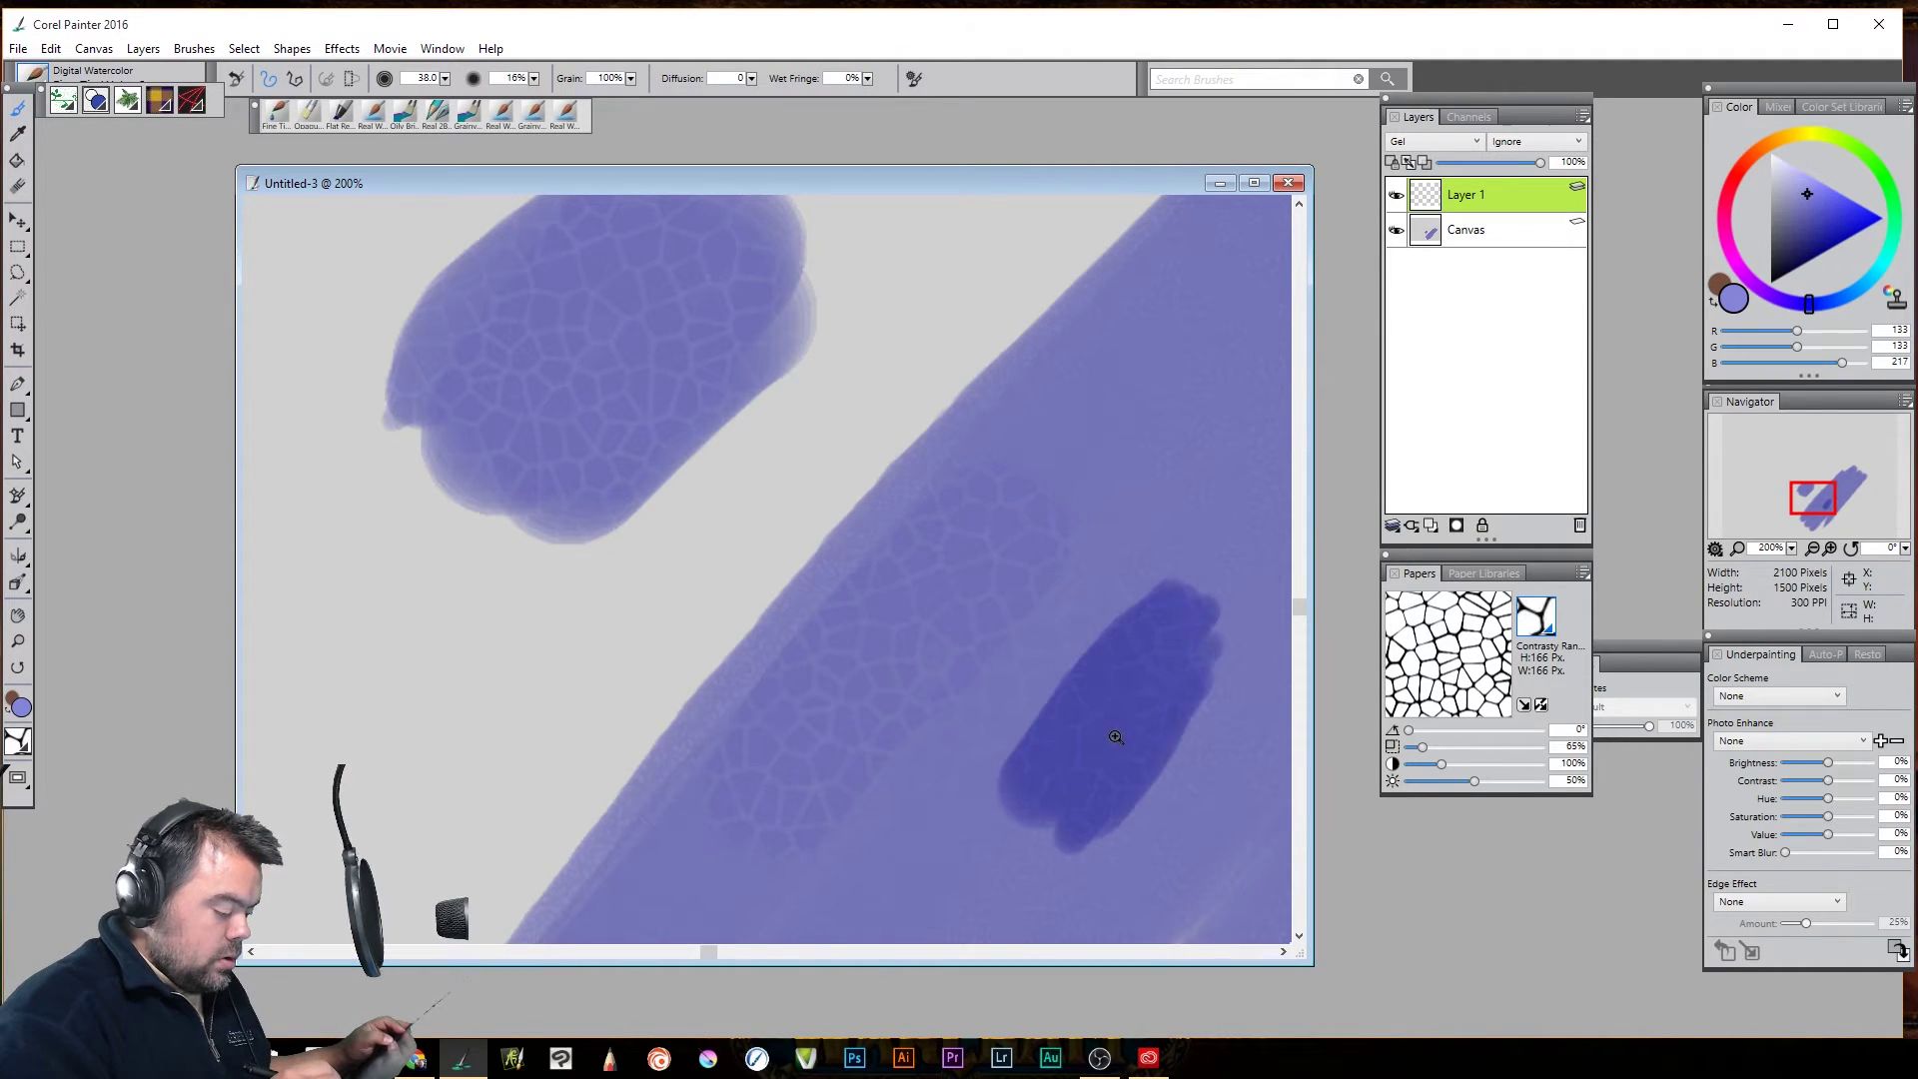
click(1115, 736)
click(1116, 736)
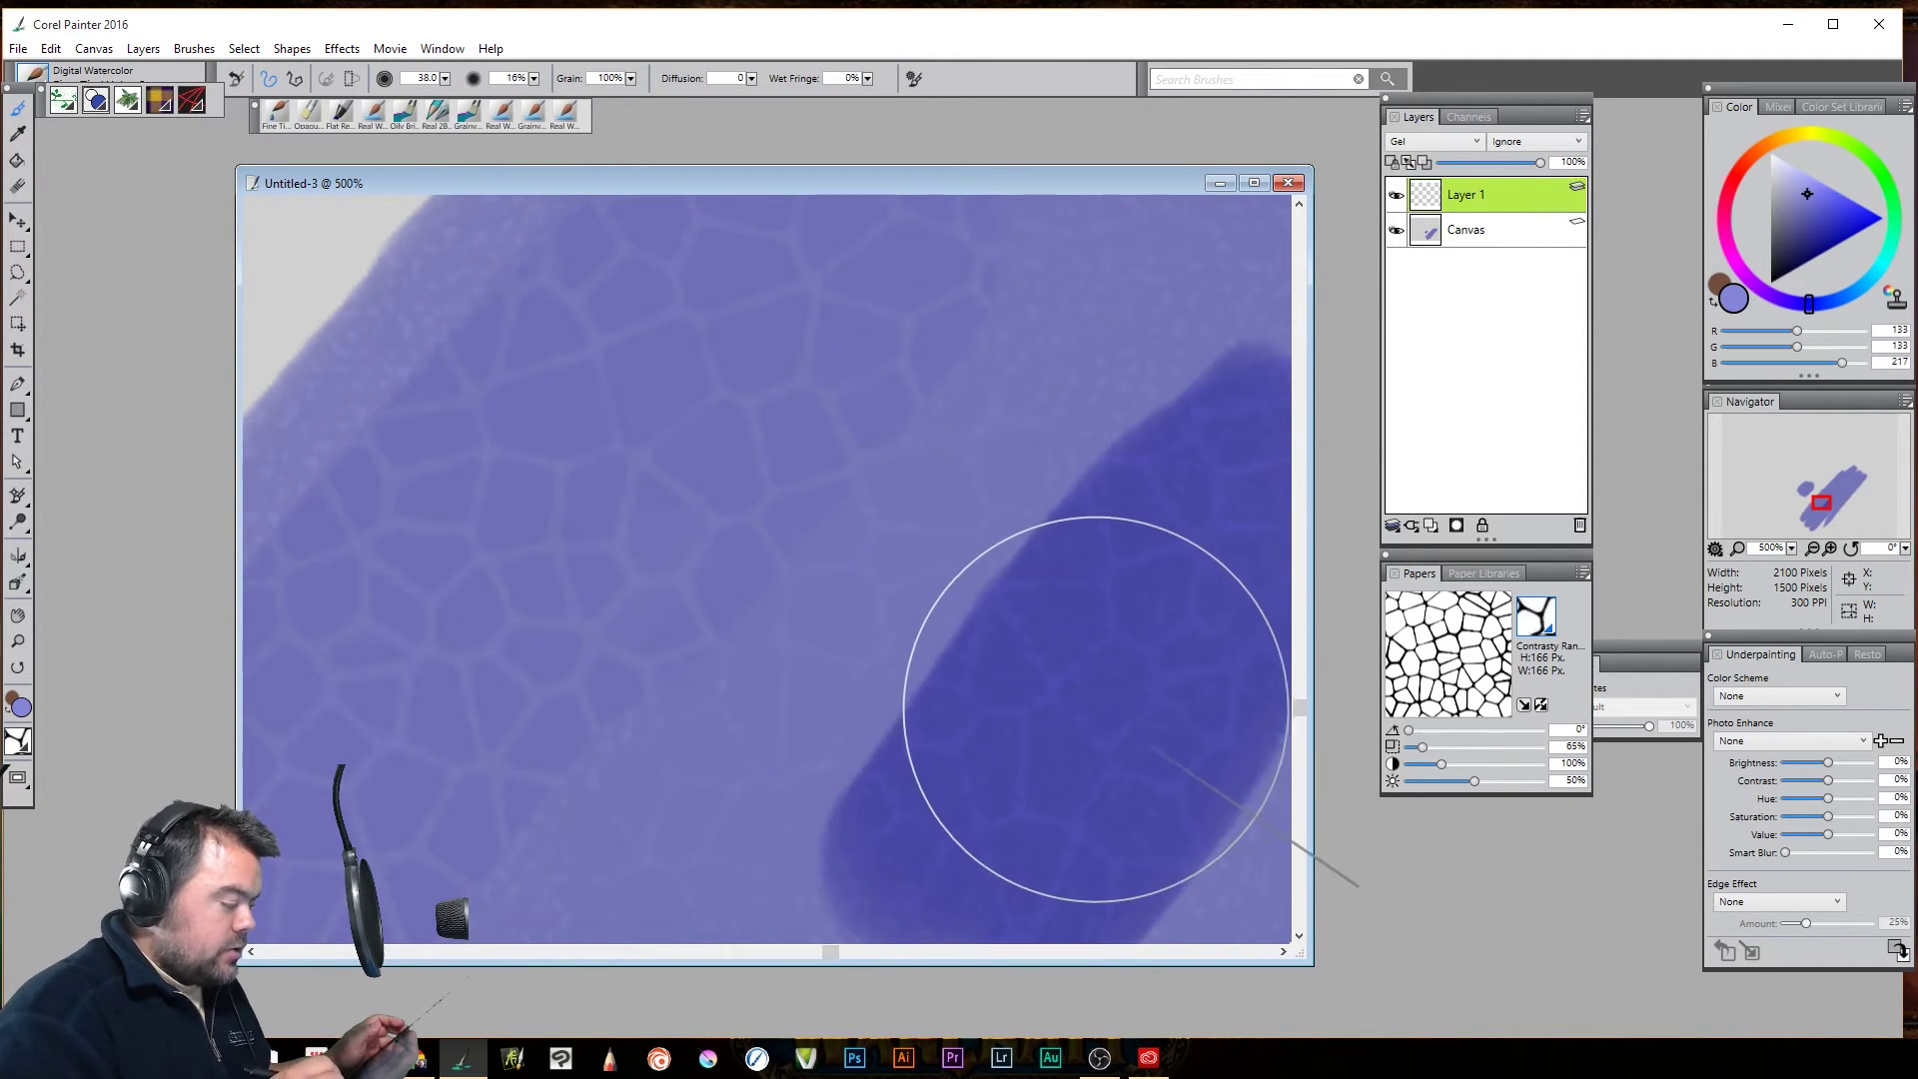
click(1469, 239)
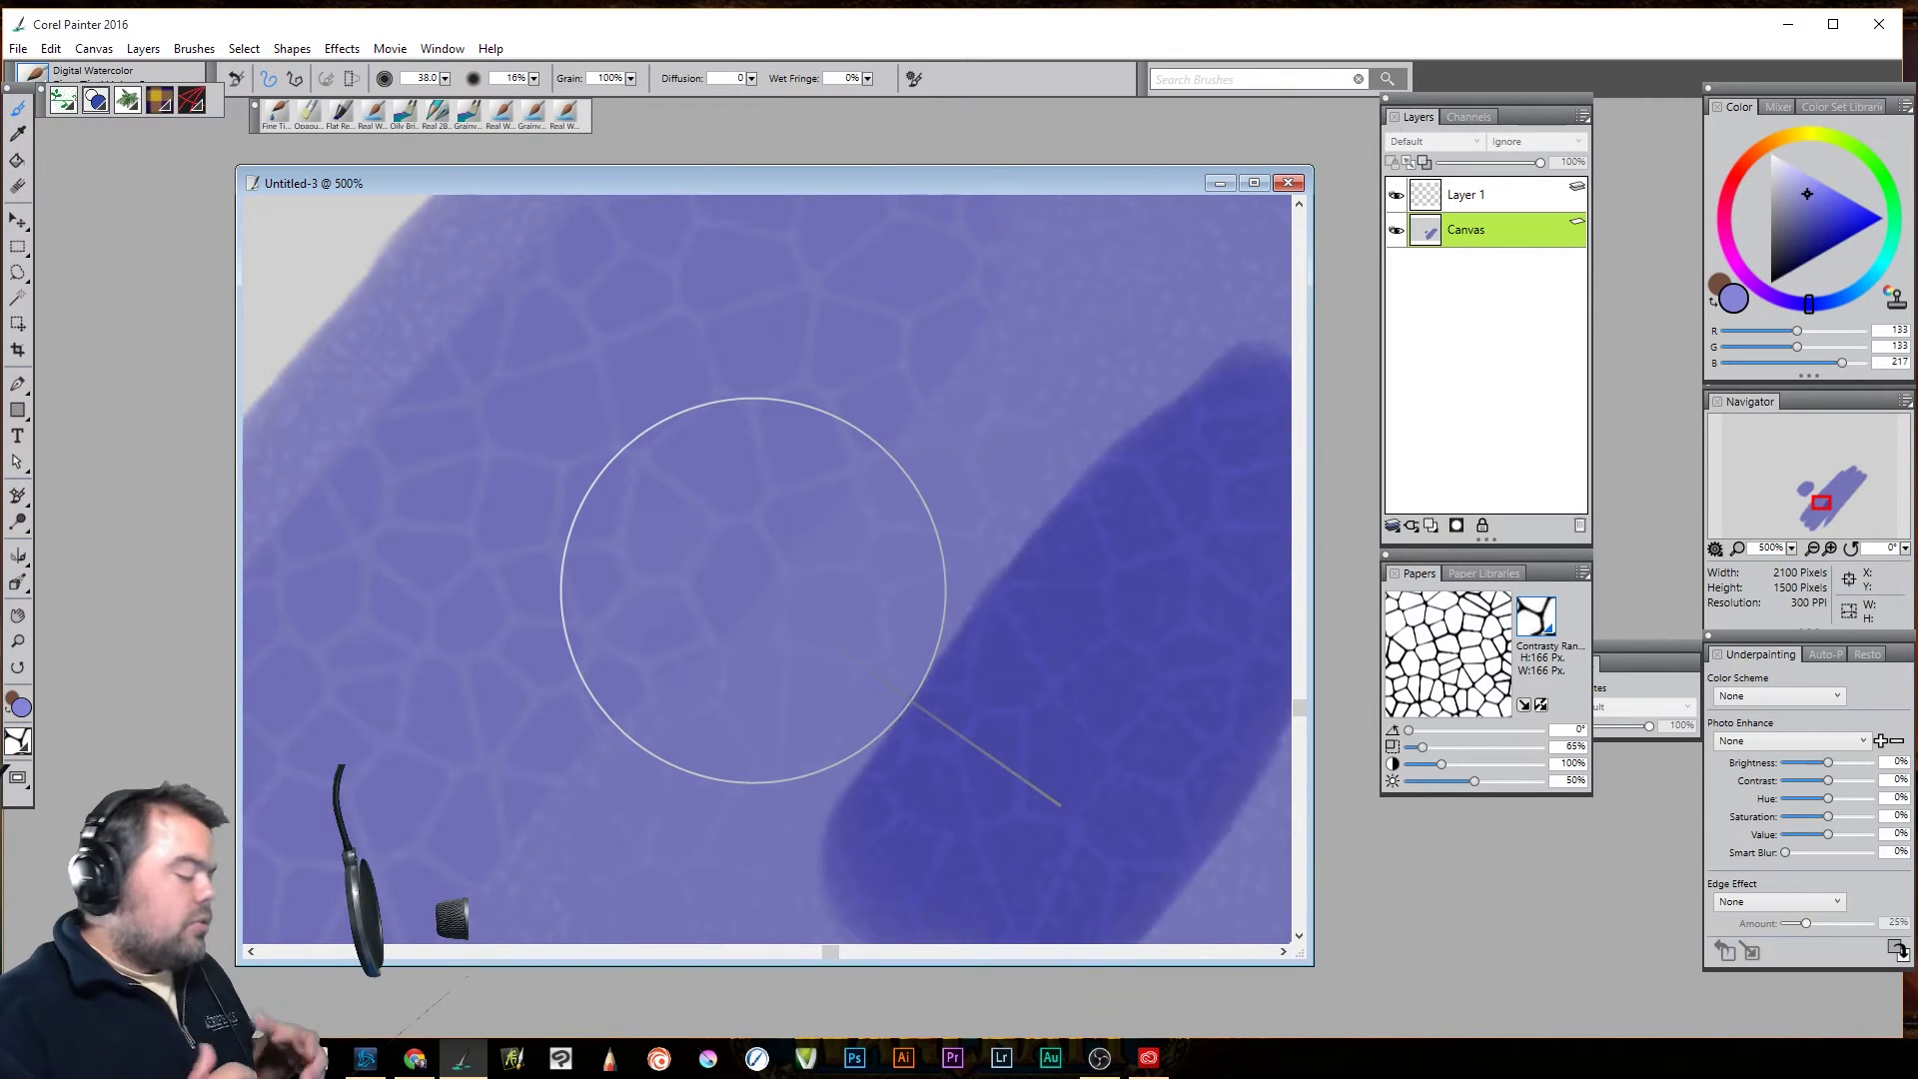
click(1544, 621)
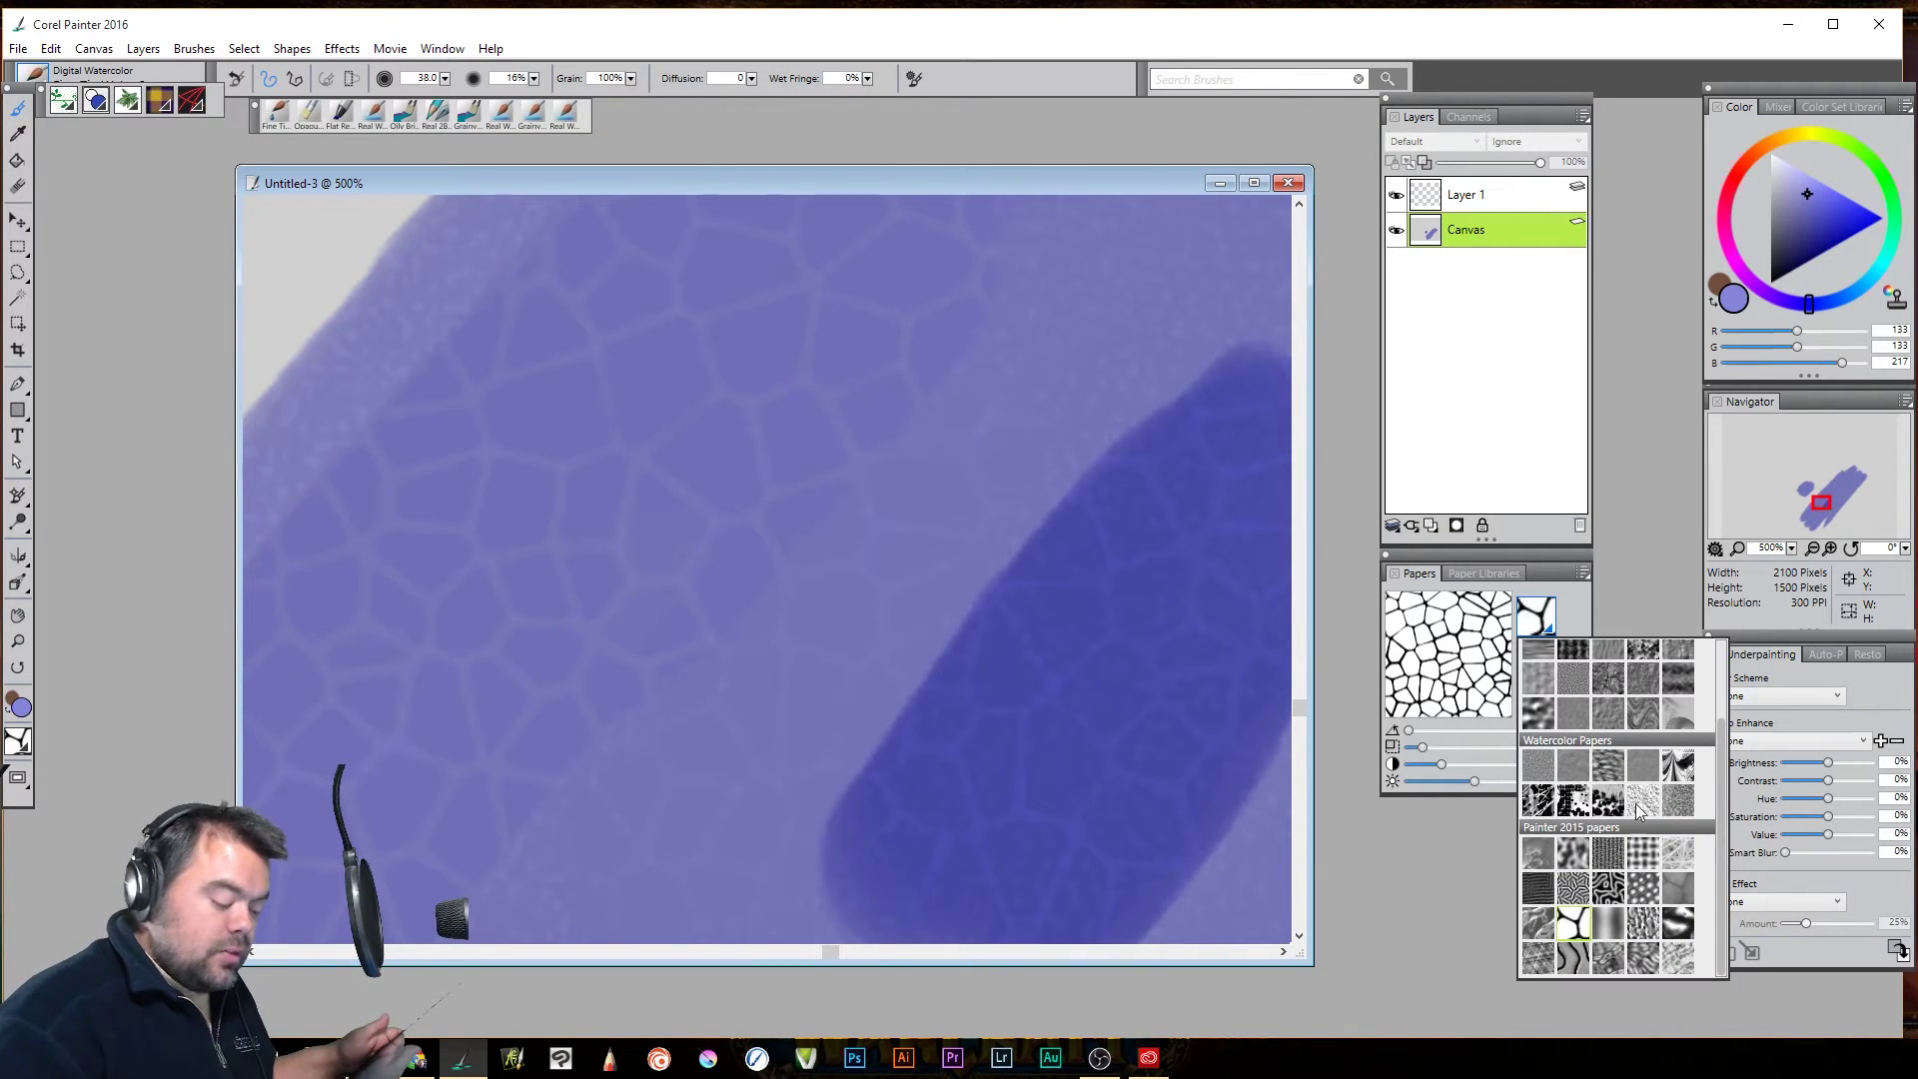
Switch to Madness paper, add Layer 2, and paint overlapping deep blue watercolour blobs over the band
click(1574, 802)
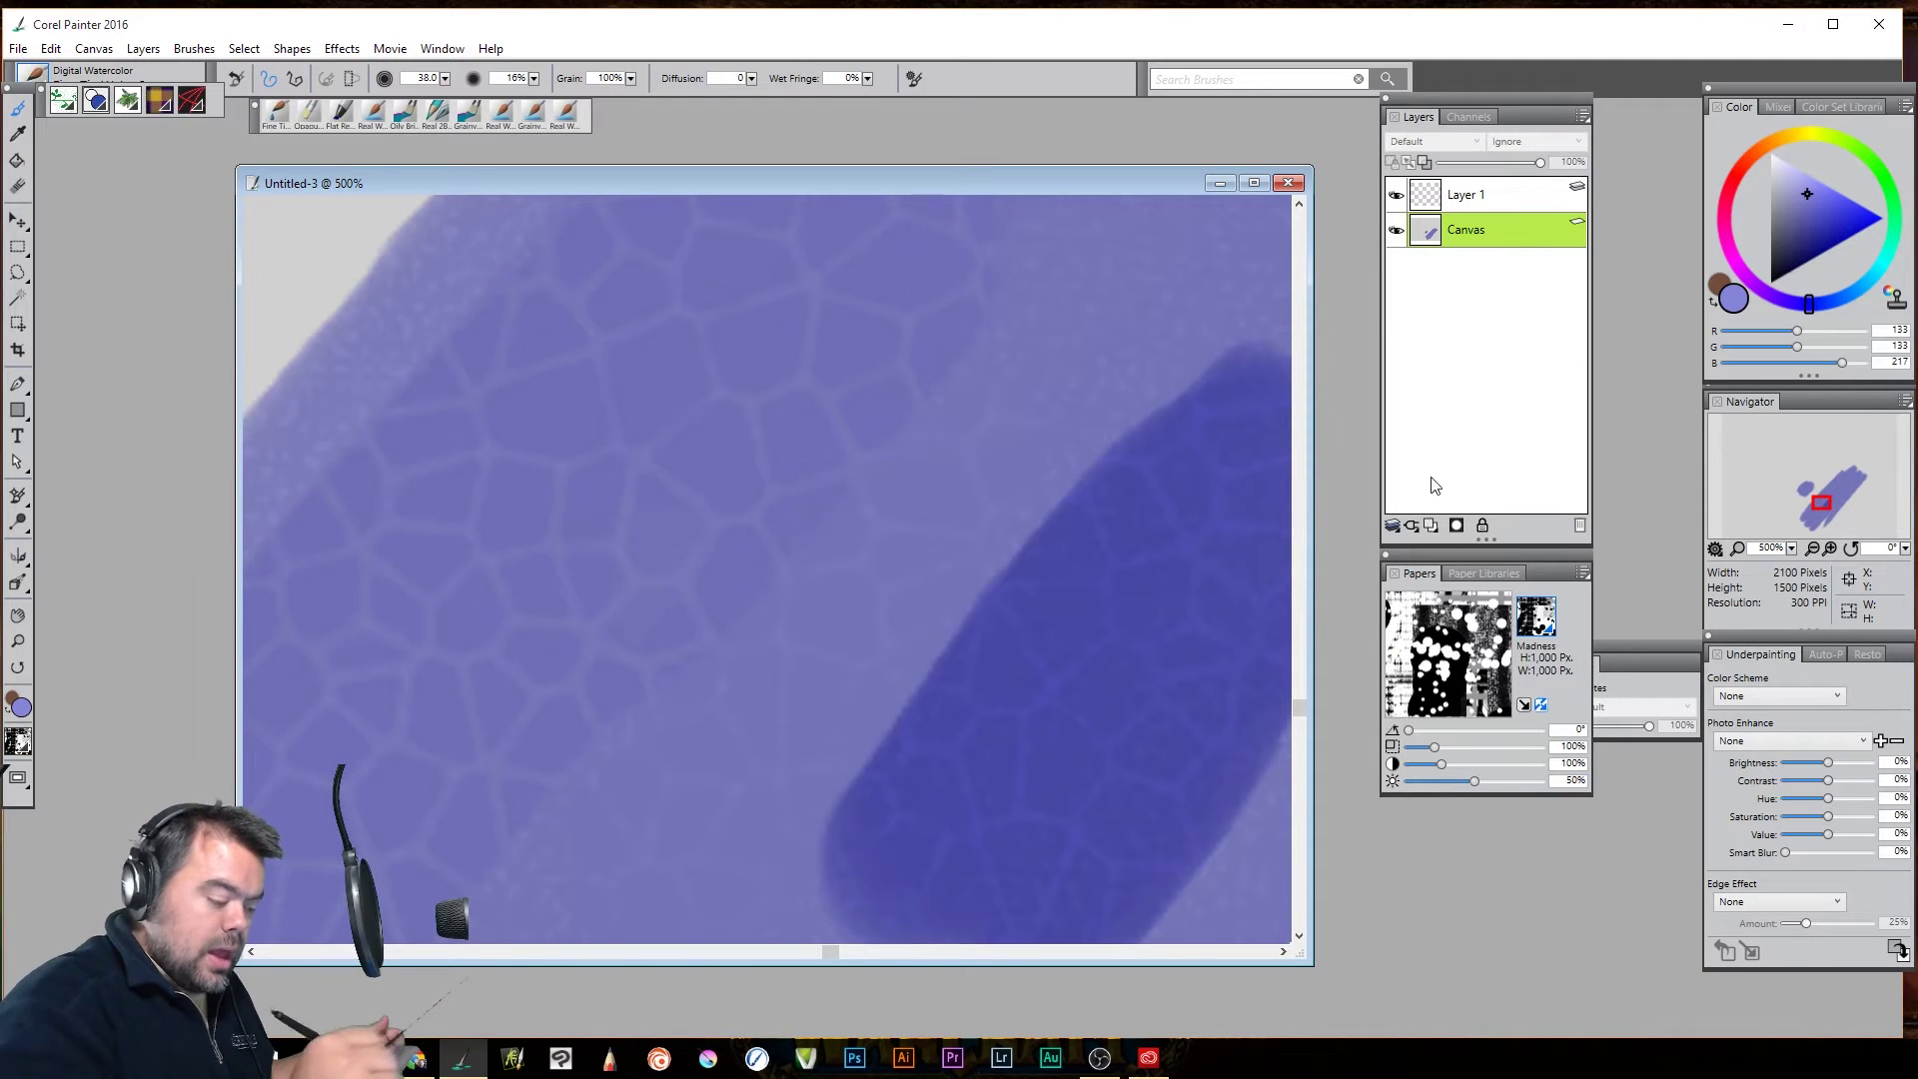
click(1434, 525)
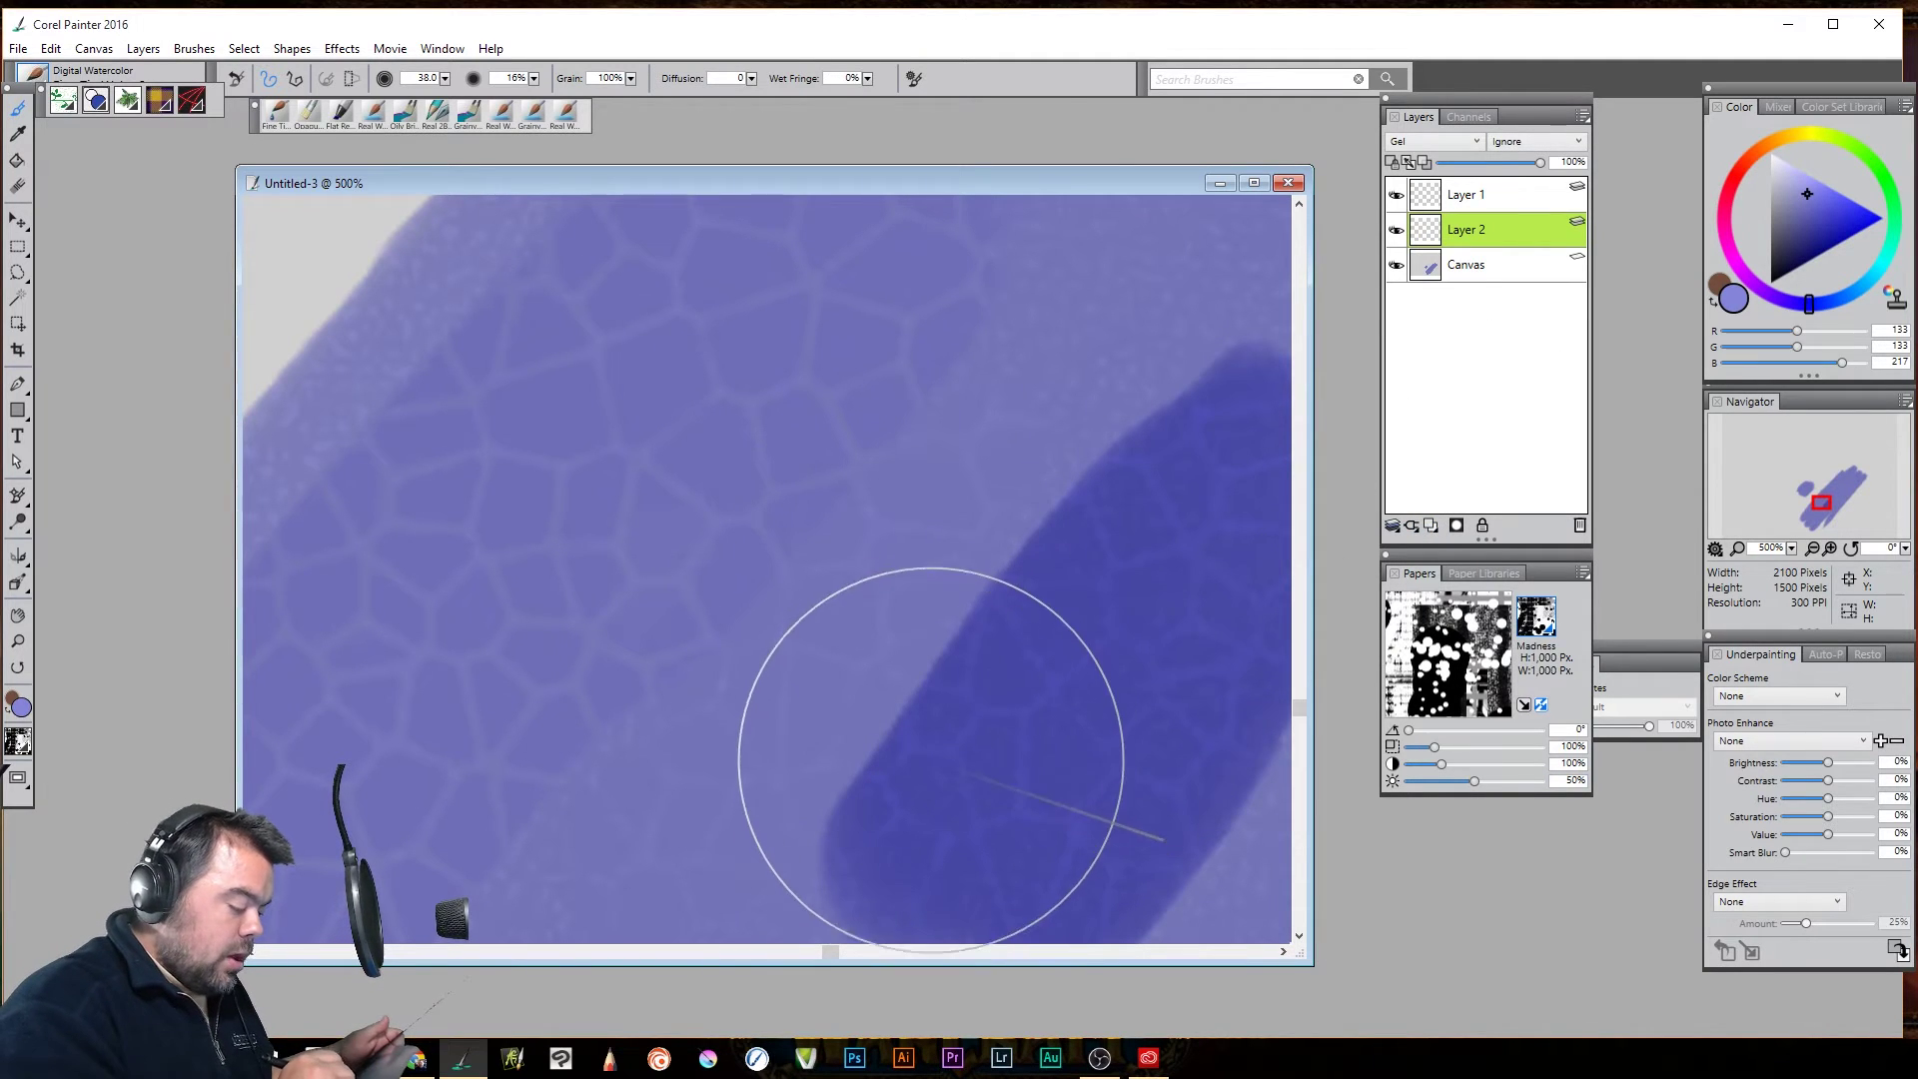
mouse_move(930, 758)
mouse_down()
mouse_move(1169, 474)
mouse_move(1028, 647)
mouse_move(895, 757)
mouse_move(1141, 448)
mouse_move(987, 711)
mouse_move(1128, 569)
mouse_move(1134, 696)
mouse_move(1168, 763)
mouse_move(1027, 664)
mouse_up()
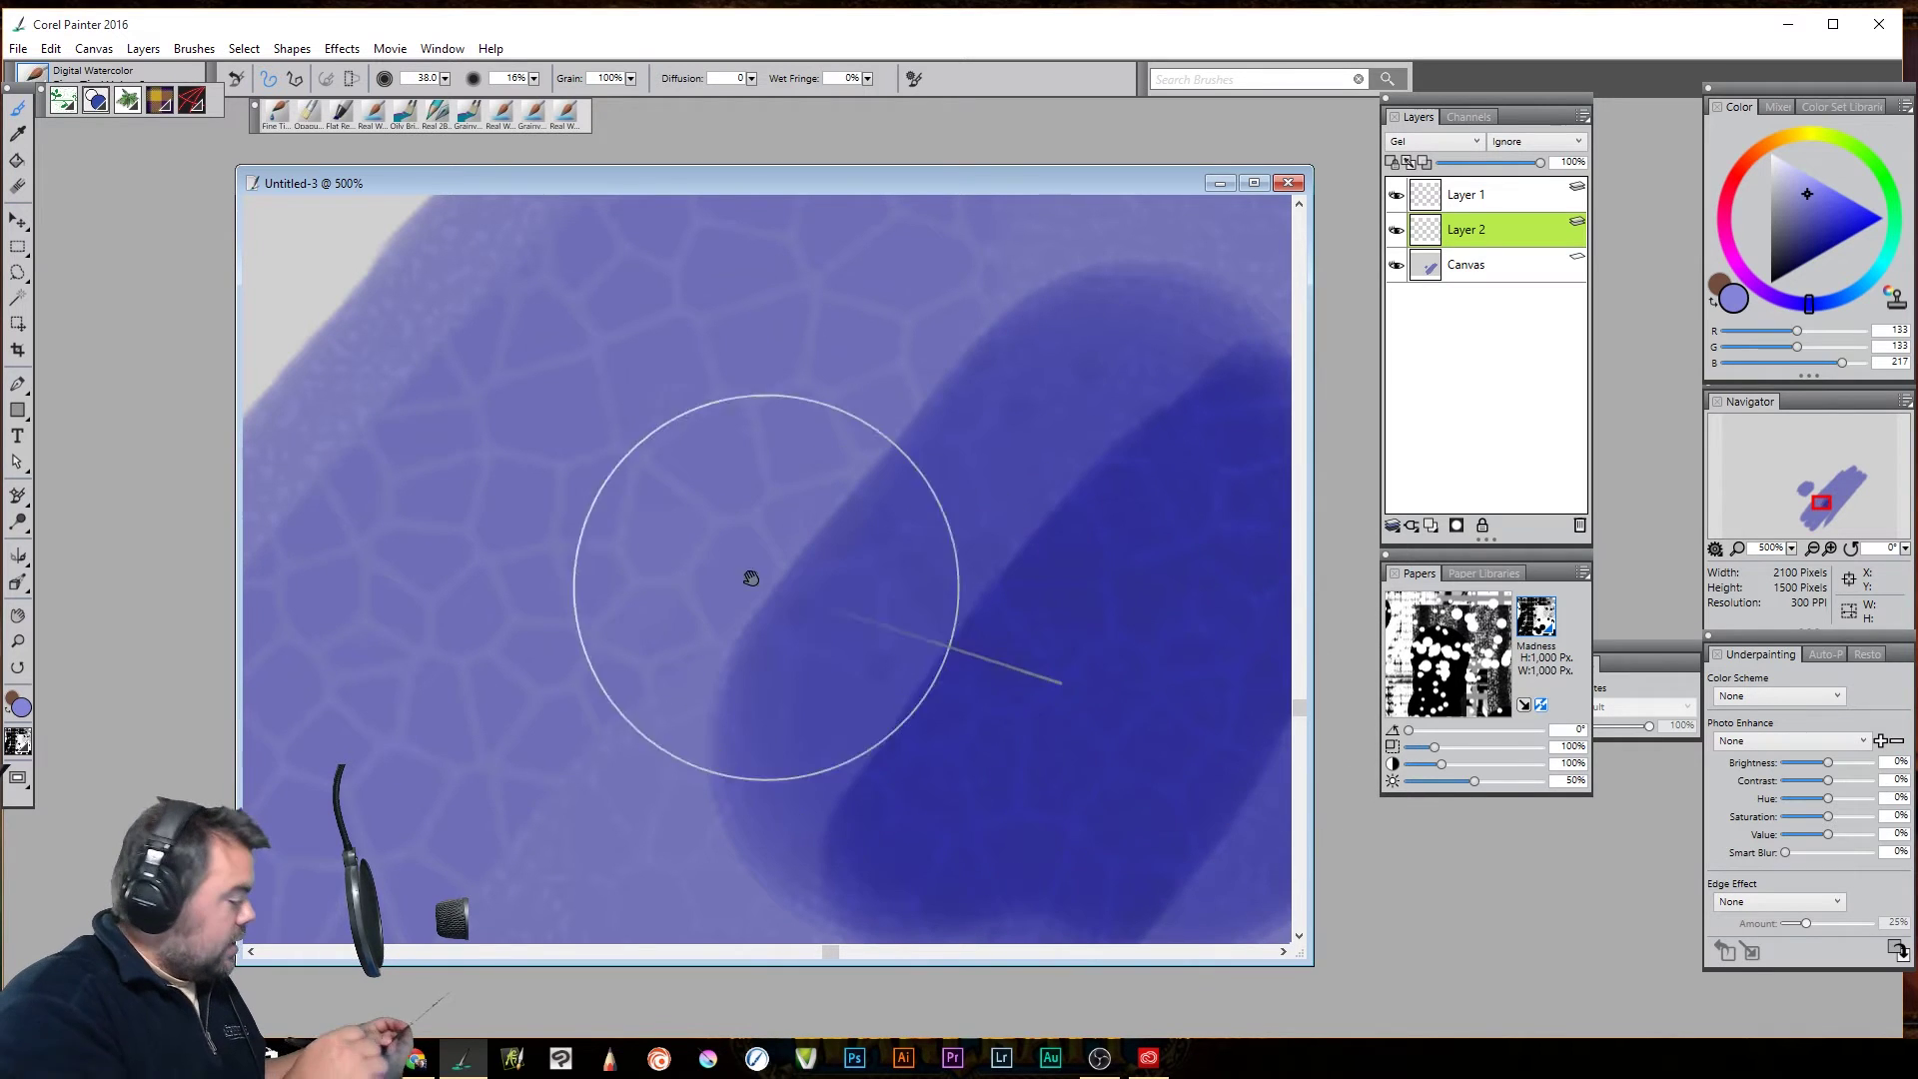
drag(750, 577, 1075, 762)
mouse_move(469, 419)
mouse_down()
mouse_move(878, 600)
mouse_move(770, 663)
mouse_move(945, 370)
mouse_move(869, 505)
mouse_move(1069, 663)
mouse_move(723, 390)
mouse_up()
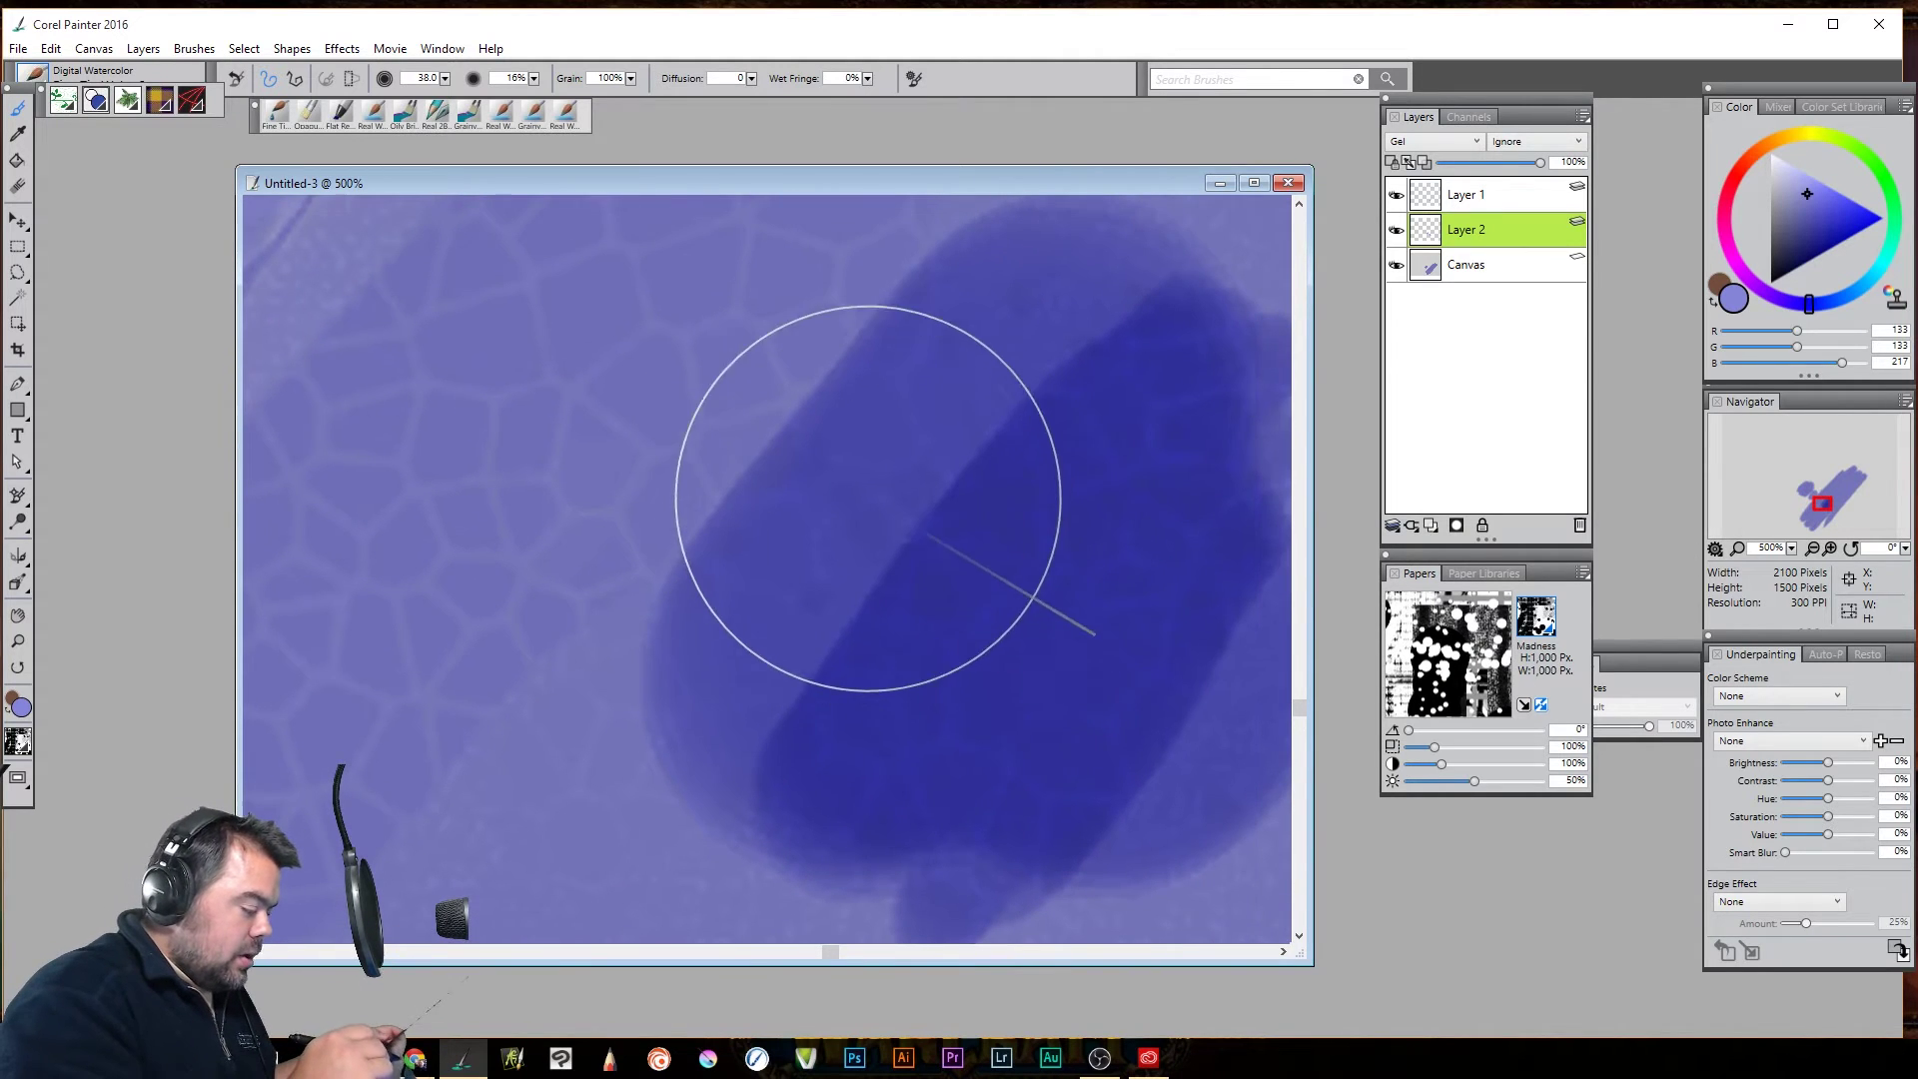
drag(929, 586, 1100, 394)
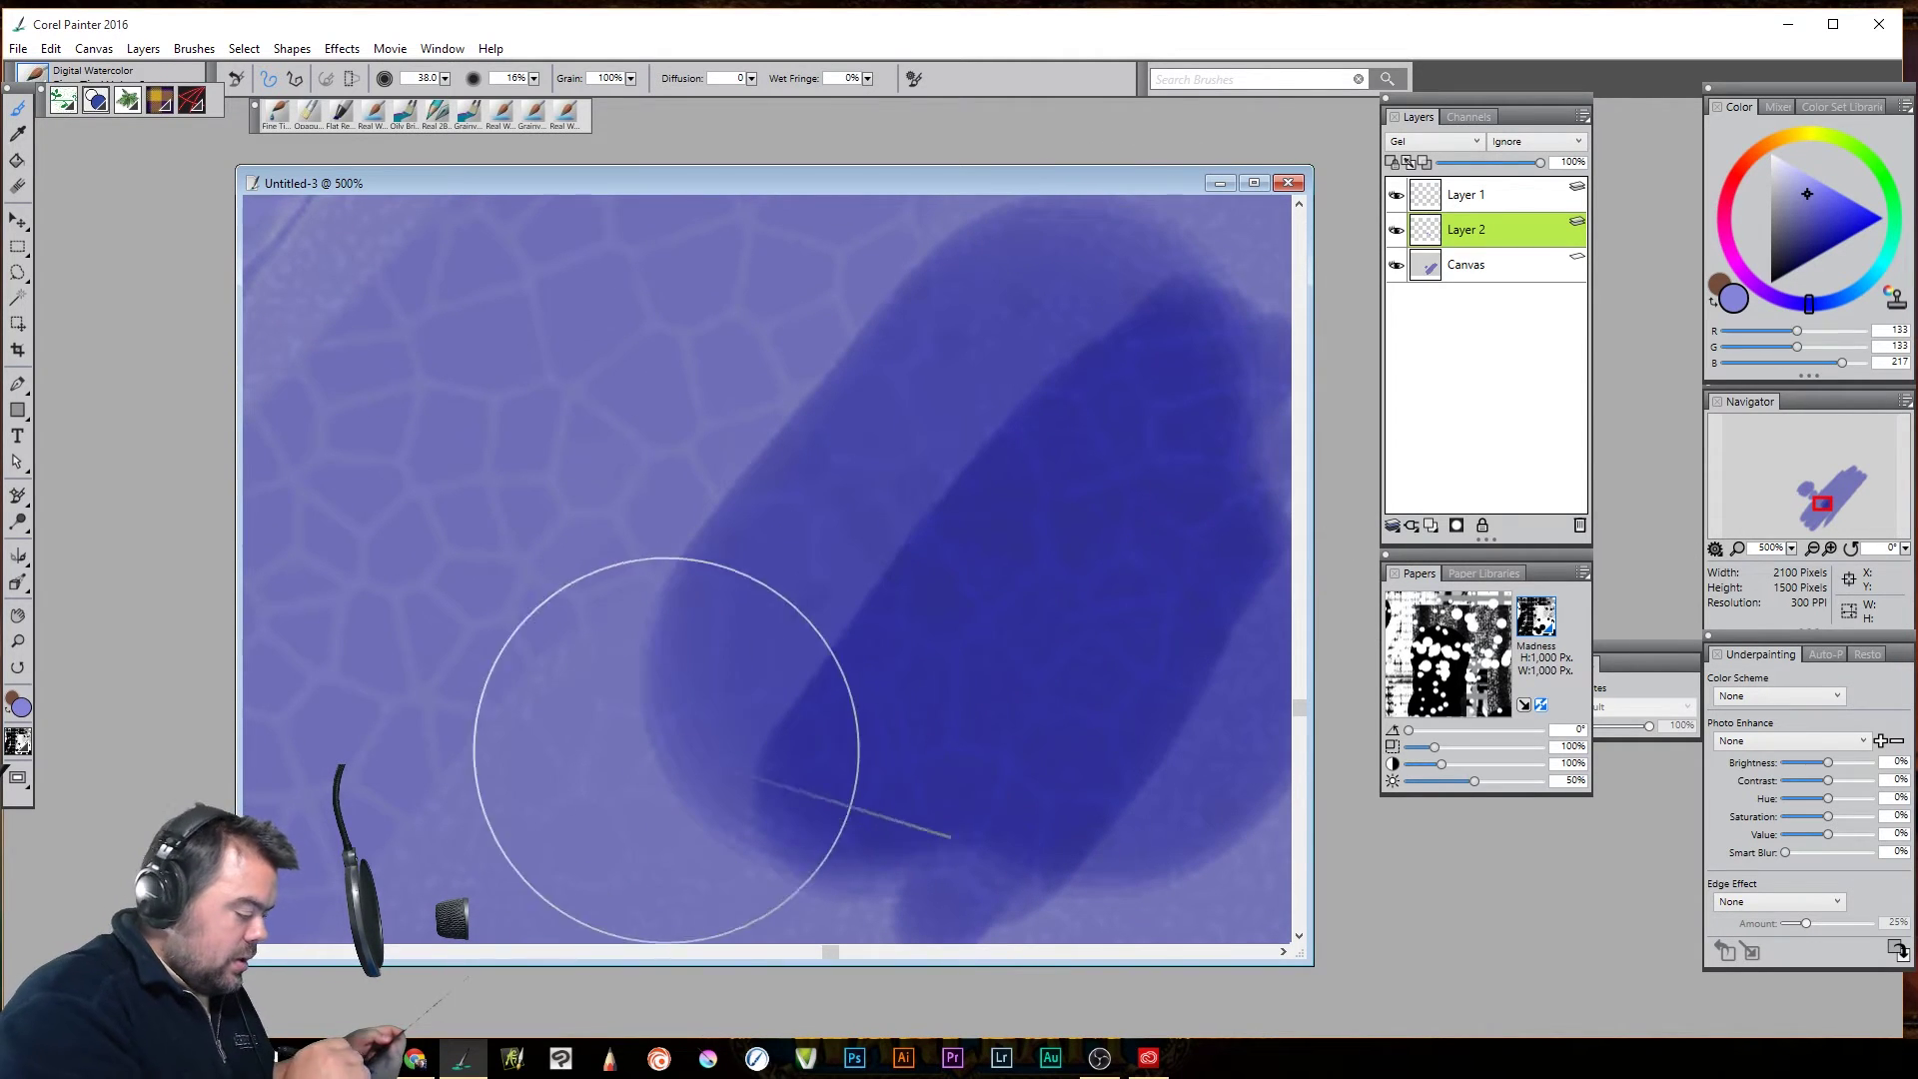
mouse_move(666, 749)
mouse_down()
mouse_move(608, 756)
mouse_move(616, 680)
mouse_move(517, 772)
mouse_move(546, 511)
mouse_move(506, 434)
mouse_move(567, 412)
mouse_up()
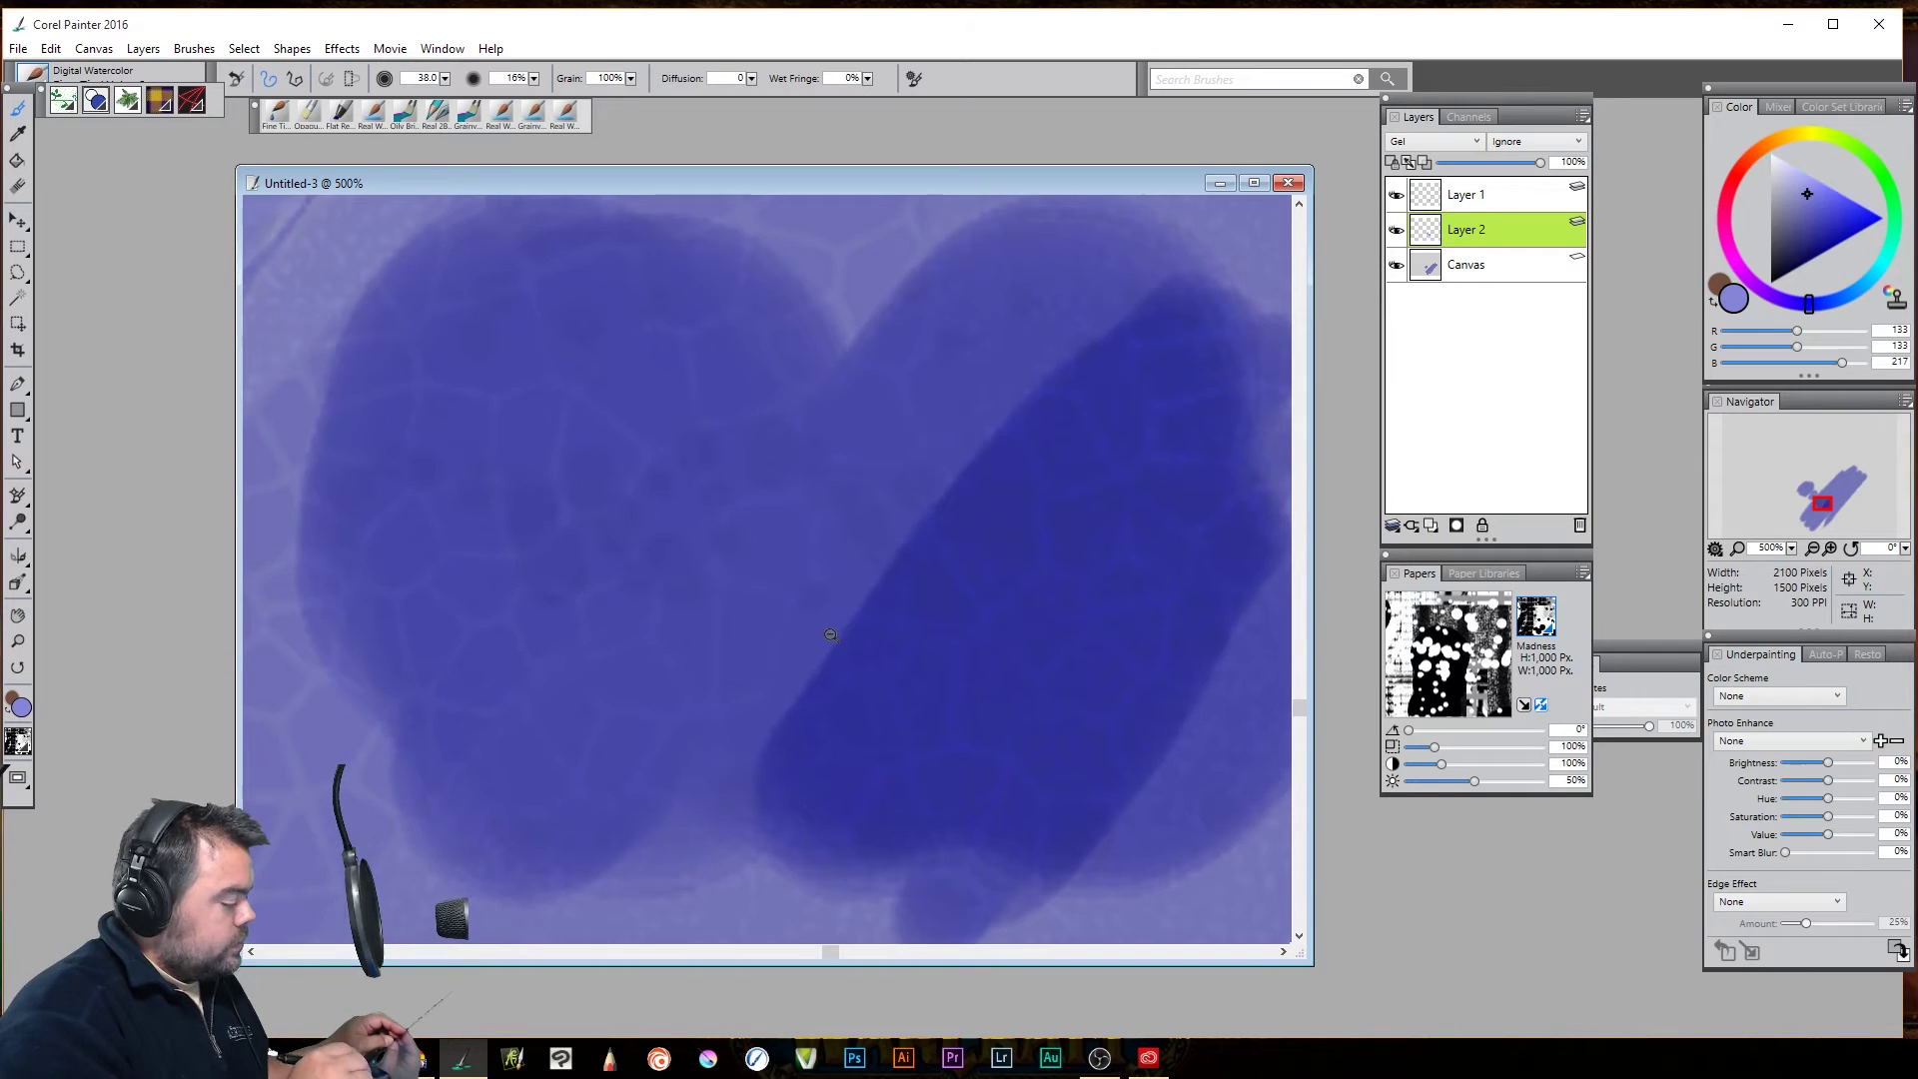
ctrl+alt+click(829, 649)
Zoom out to 66.7% and paint a purple watercolour patch on Hot Press paper
ctrl+alt+click(833, 657)
ctrl+alt+click(837, 666)
ctrl+alt+click(837, 666)
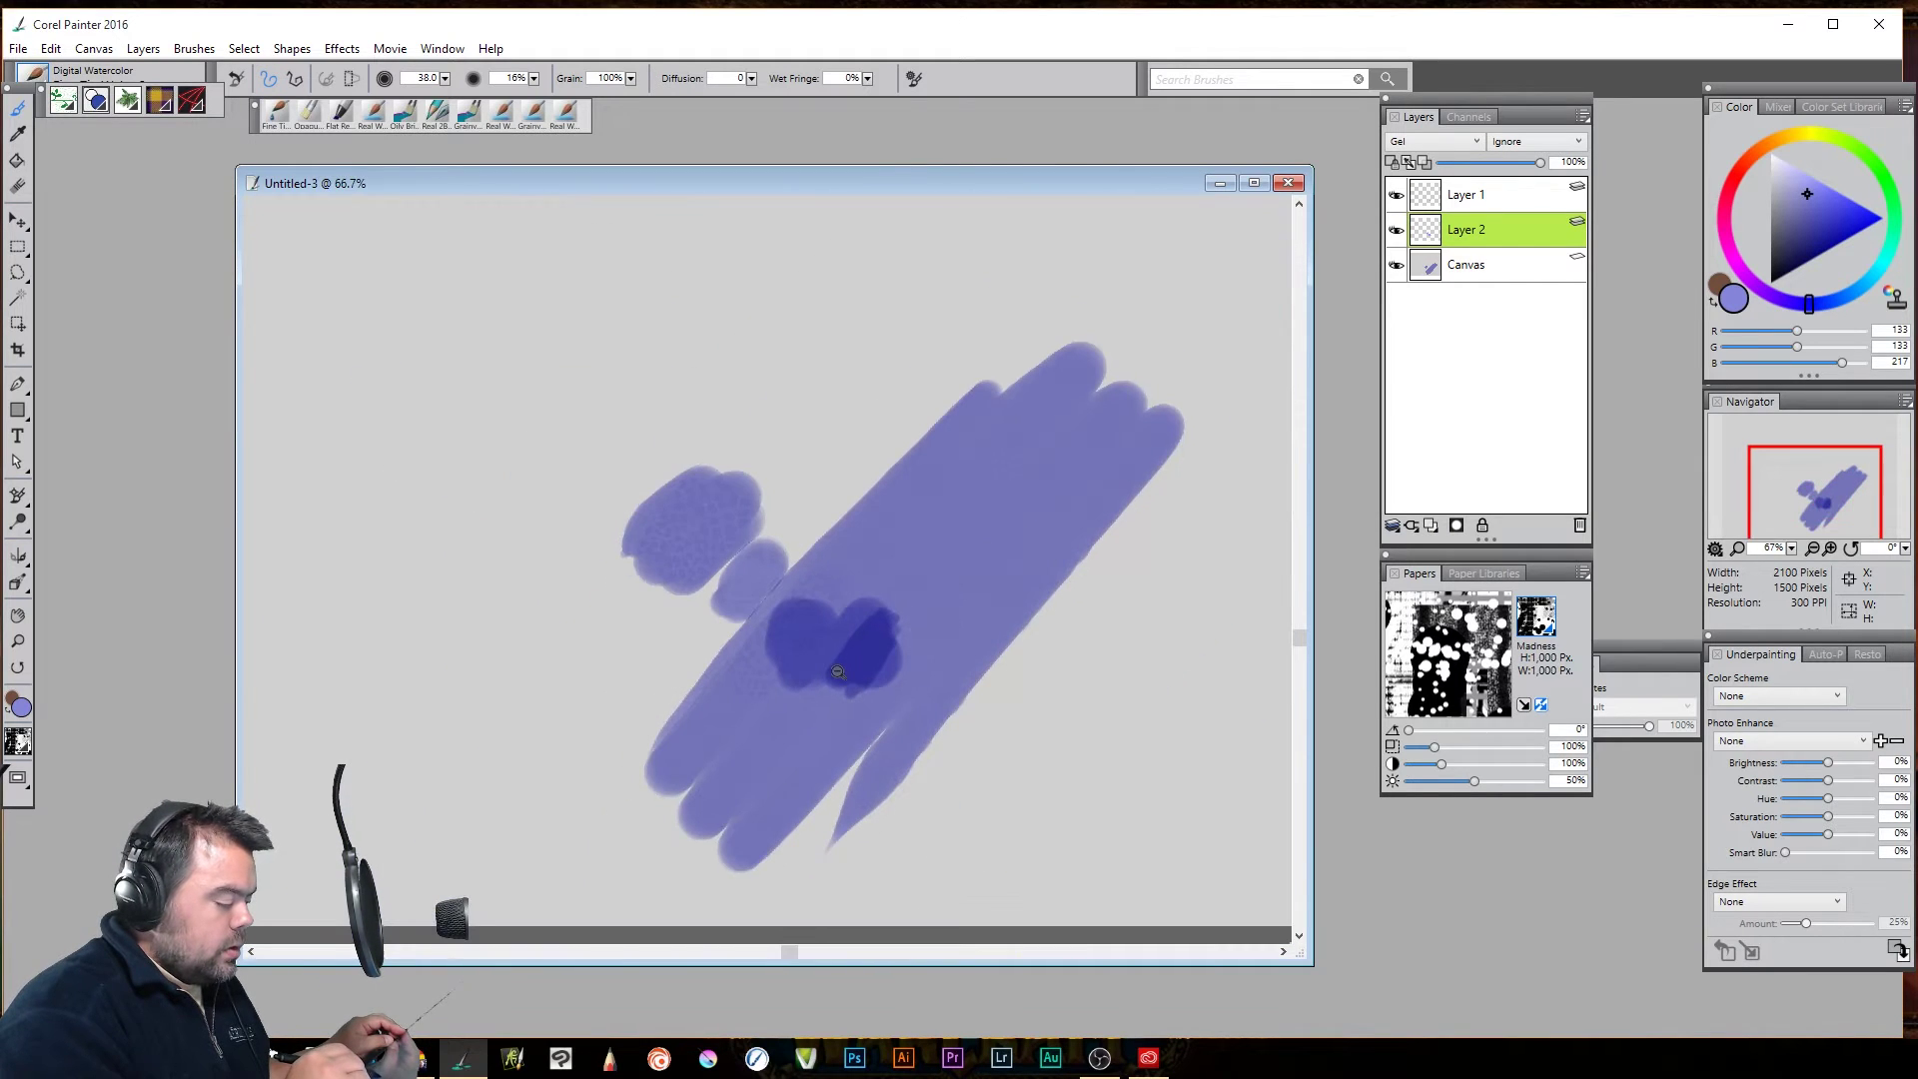
drag(855, 736, 1126, 737)
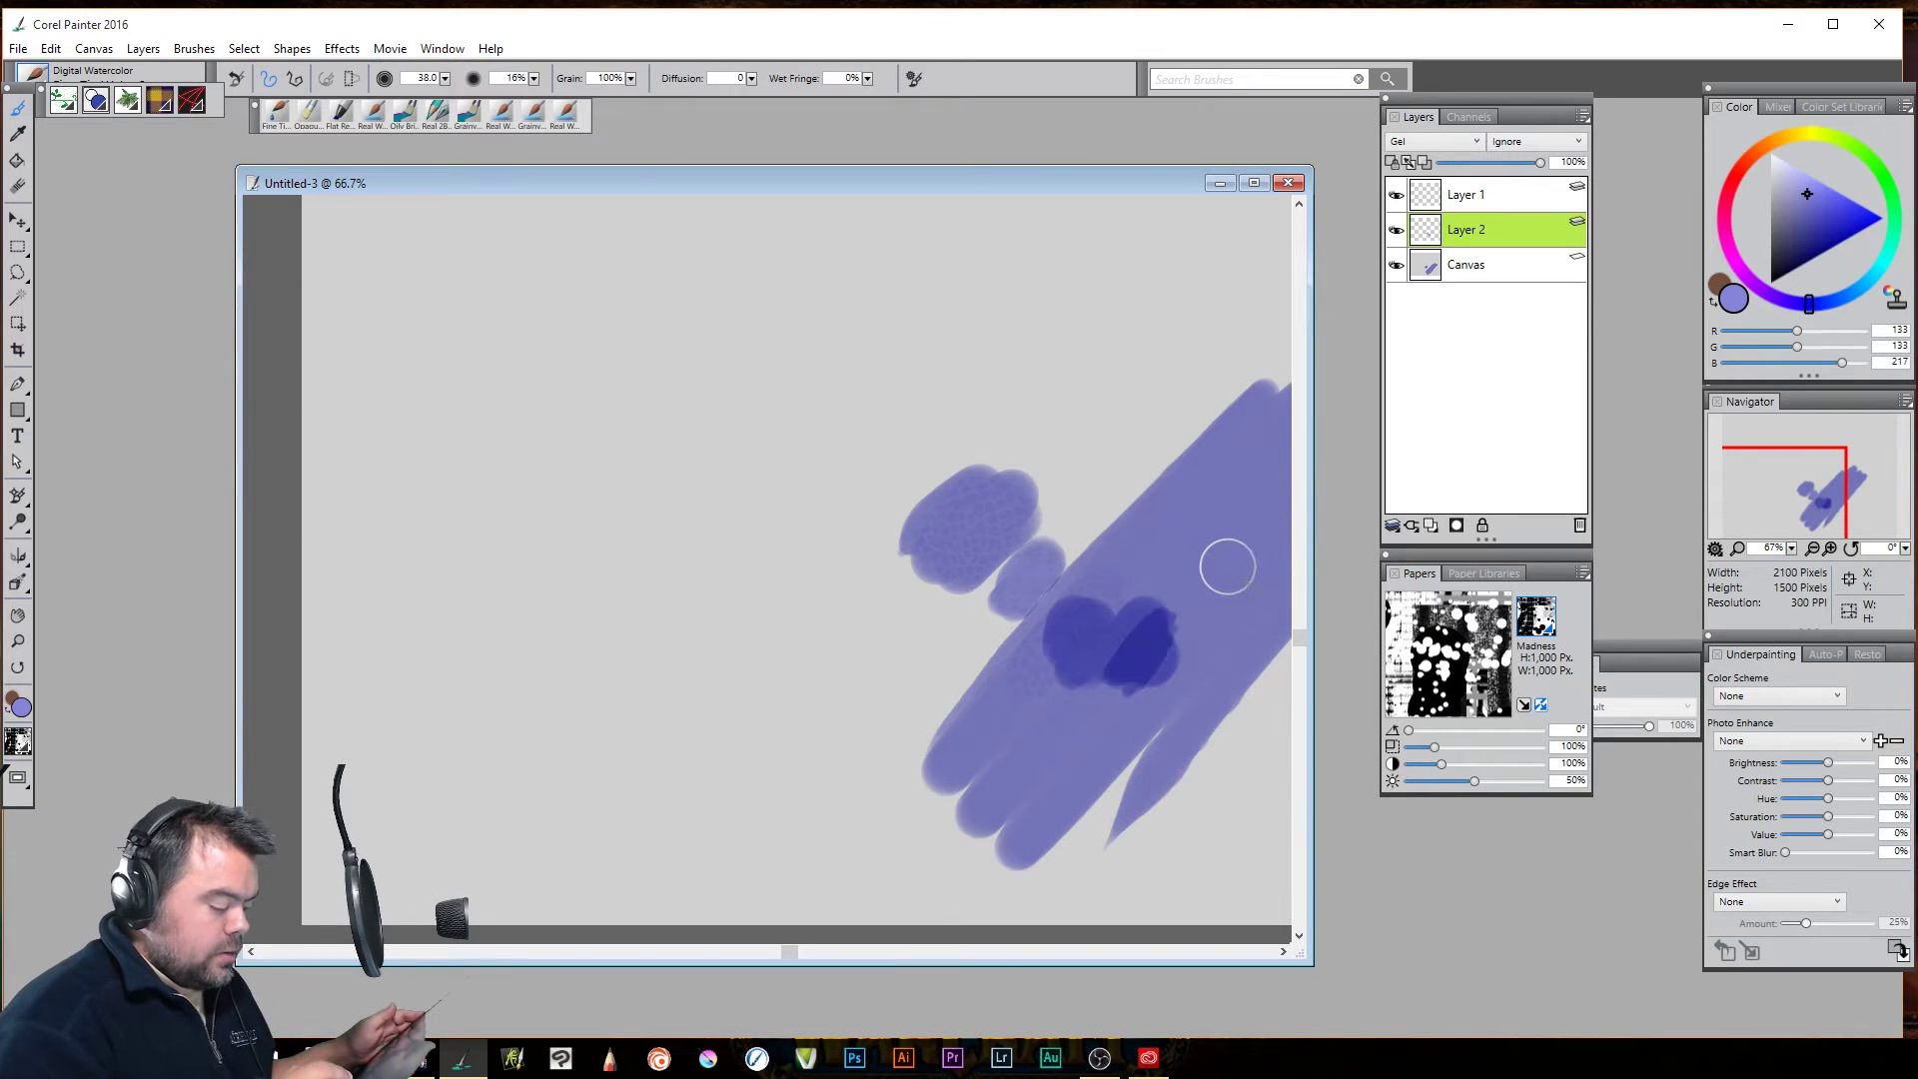
click(1536, 616)
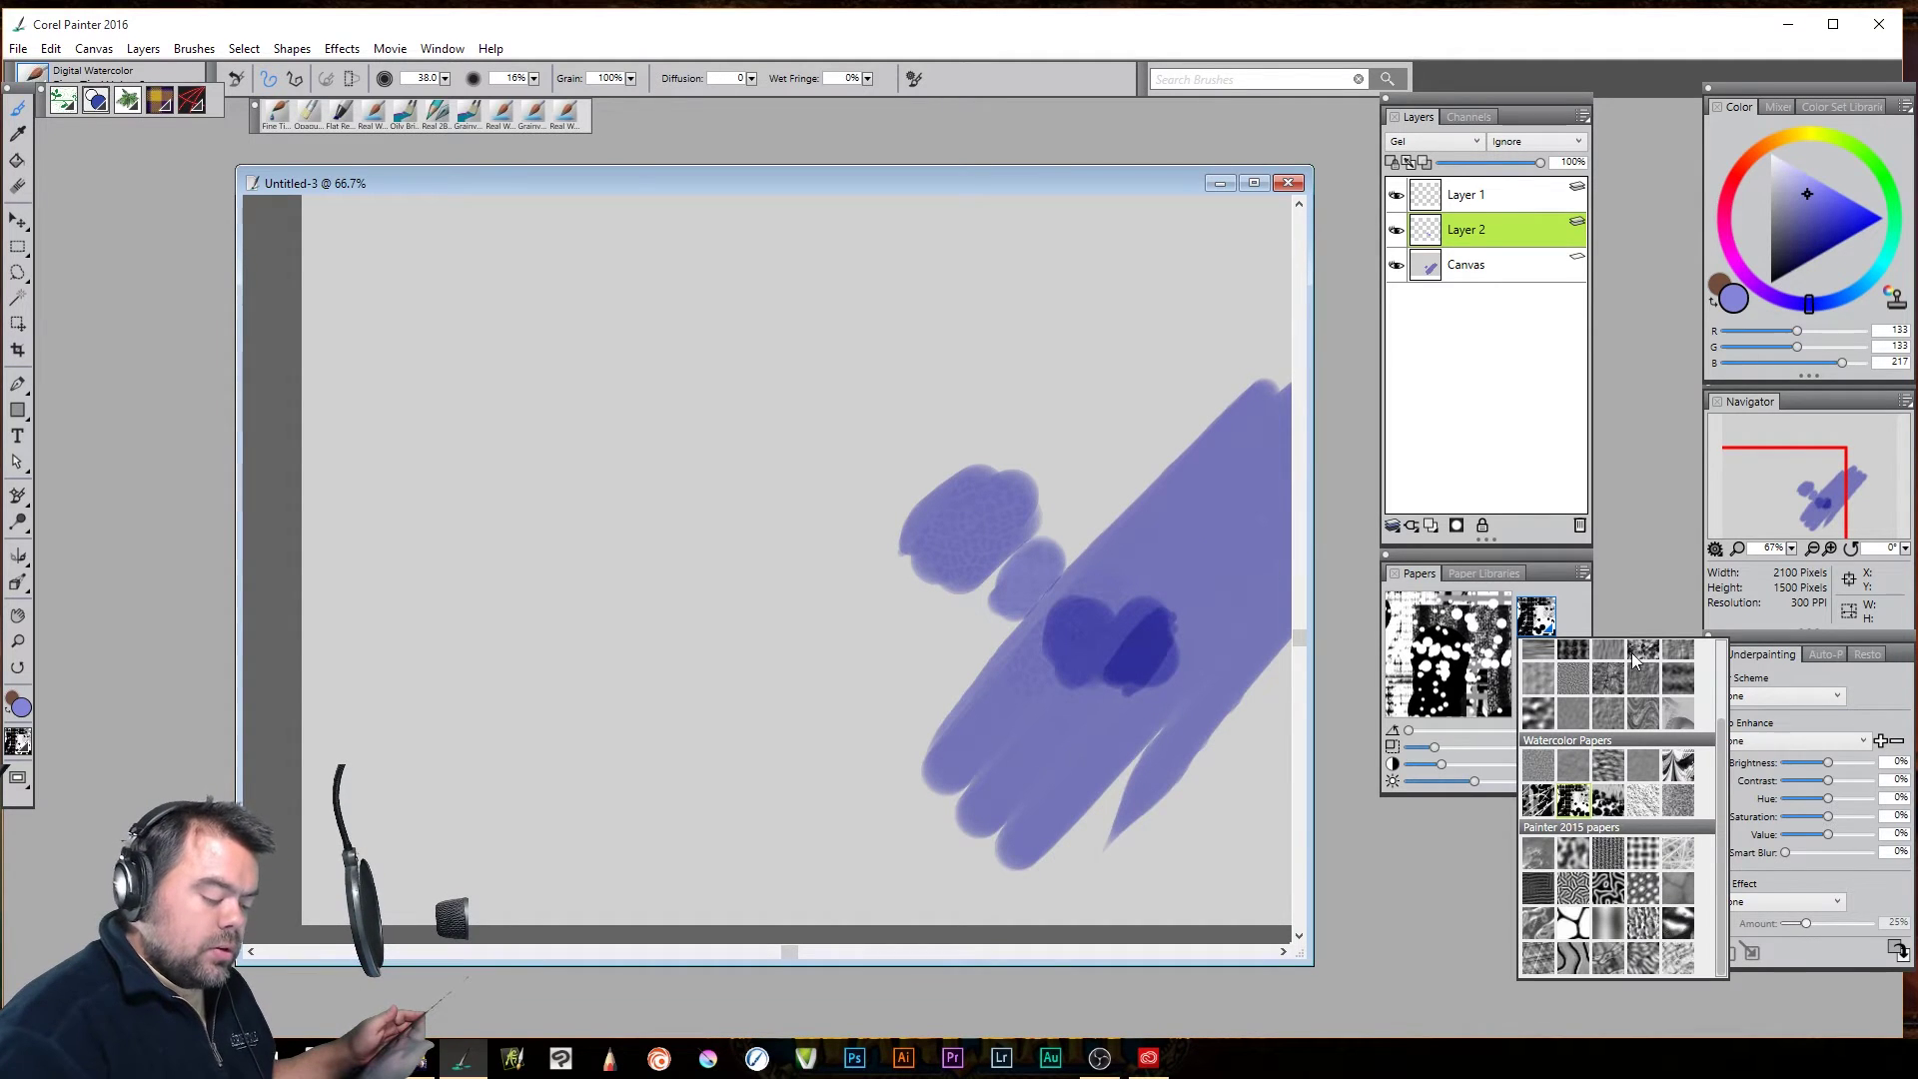
scroll(1716, 729, up, 3)
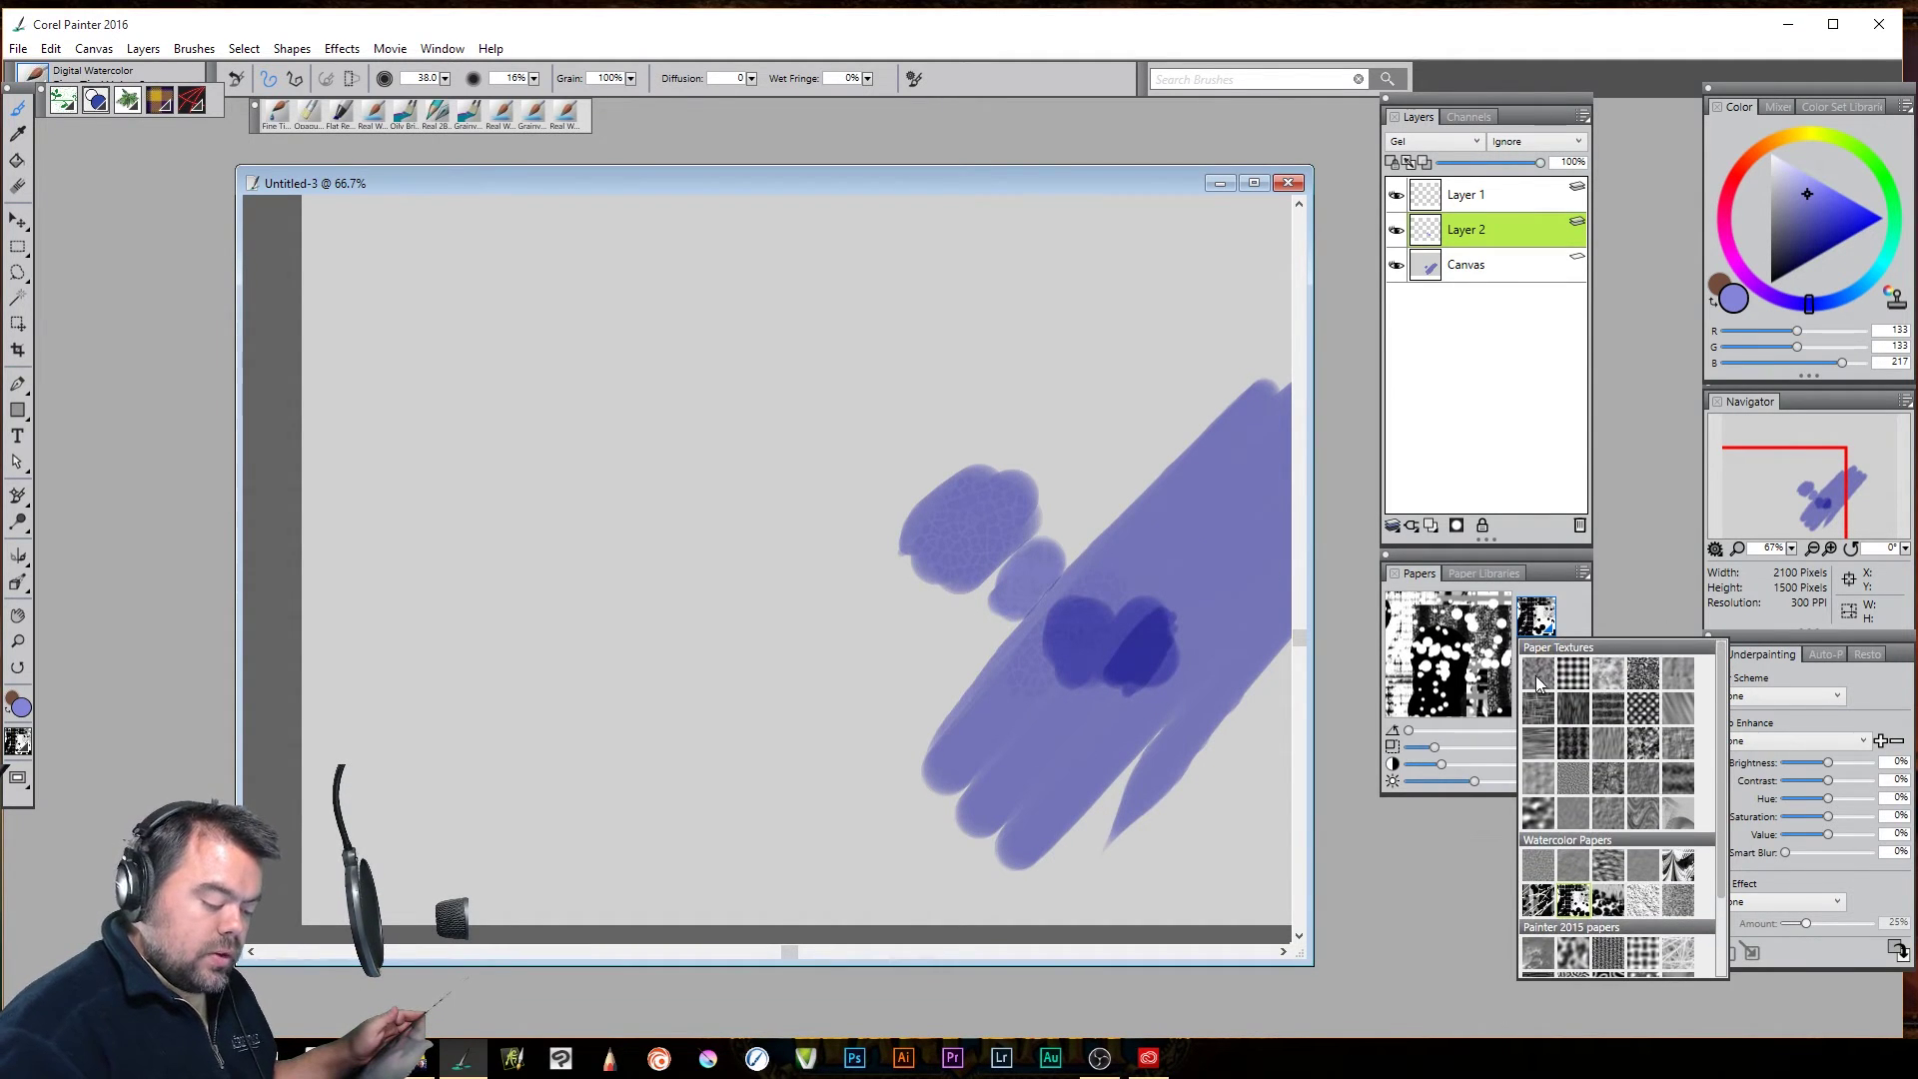
click(1571, 822)
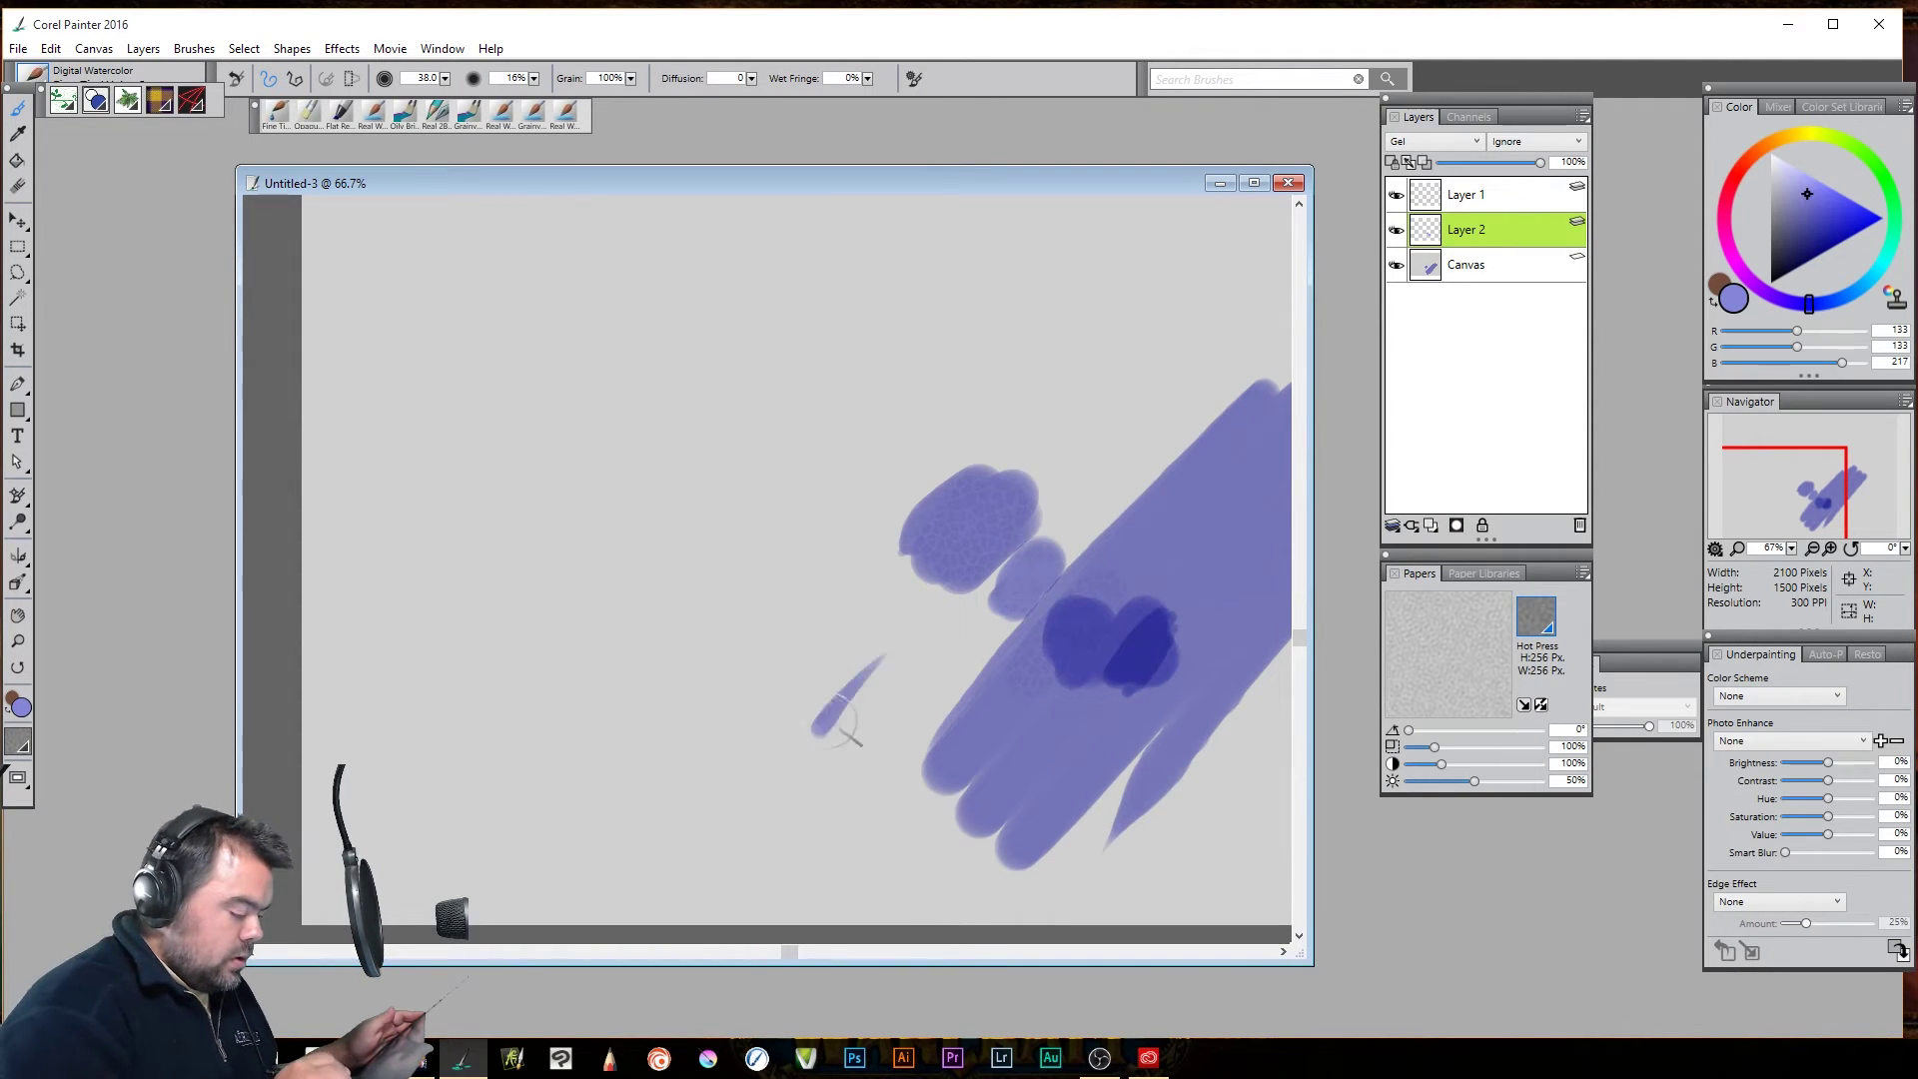
mouse_move(839, 714)
mouse_down()
mouse_move(920, 653)
mouse_move(968, 644)
mouse_move(960, 672)
mouse_move(817, 659)
mouse_up()
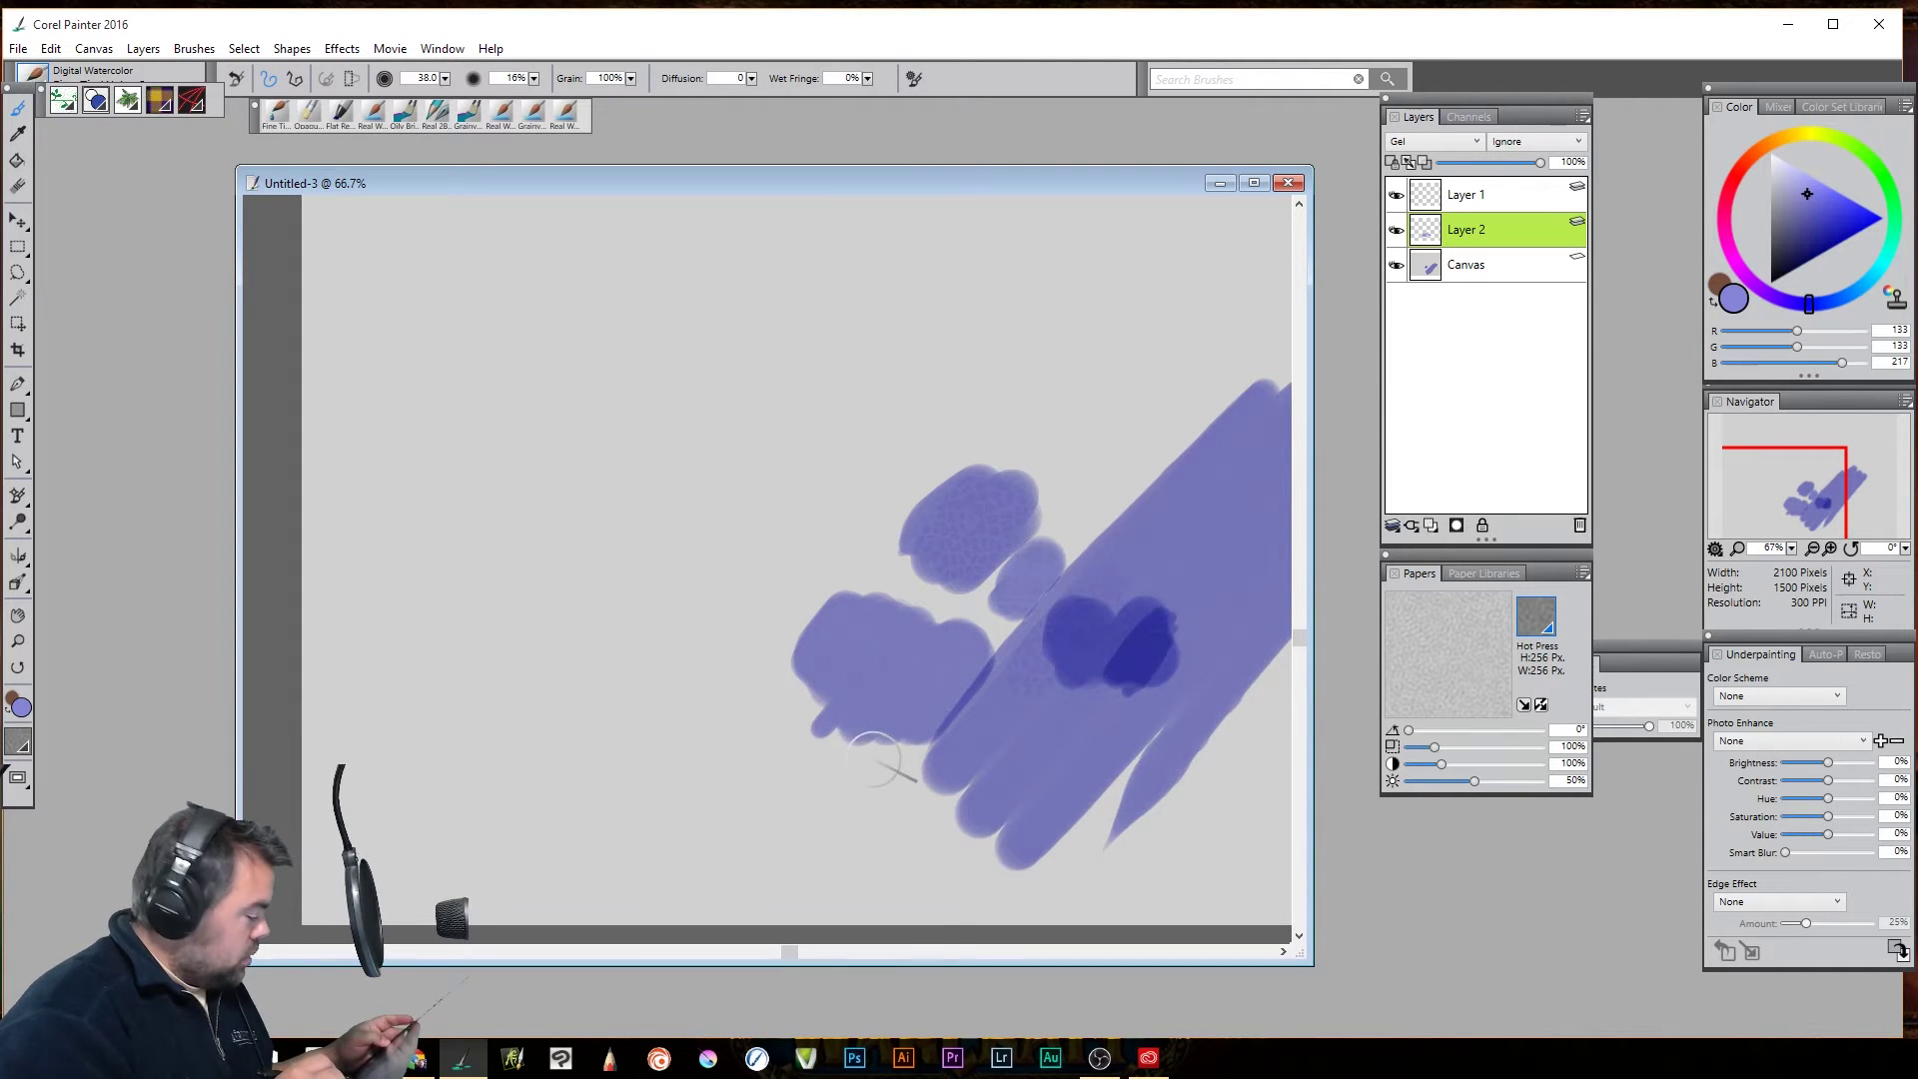
Switch to Soft Press Watercolor paper and paint a purple blob below the patches
drag(1076, 790, 1125, 817)
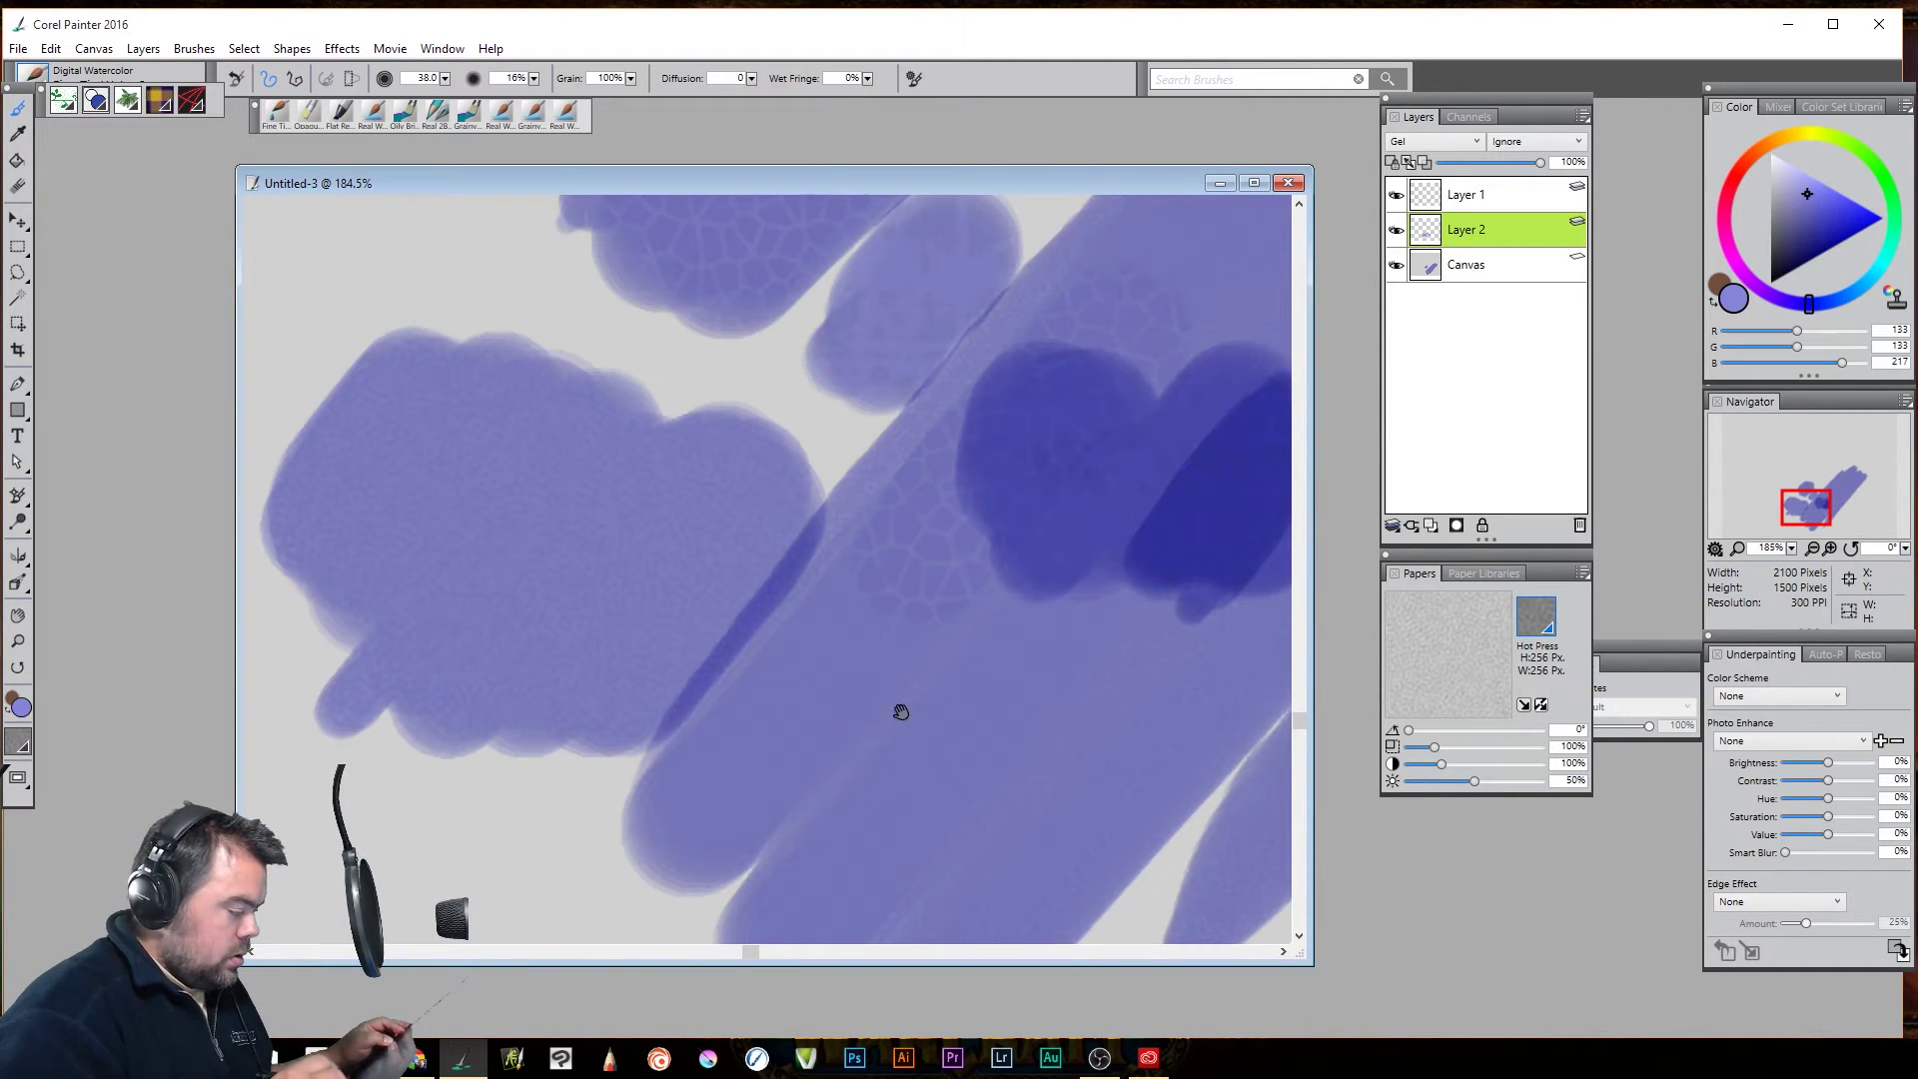
drag(833, 719, 975, 736)
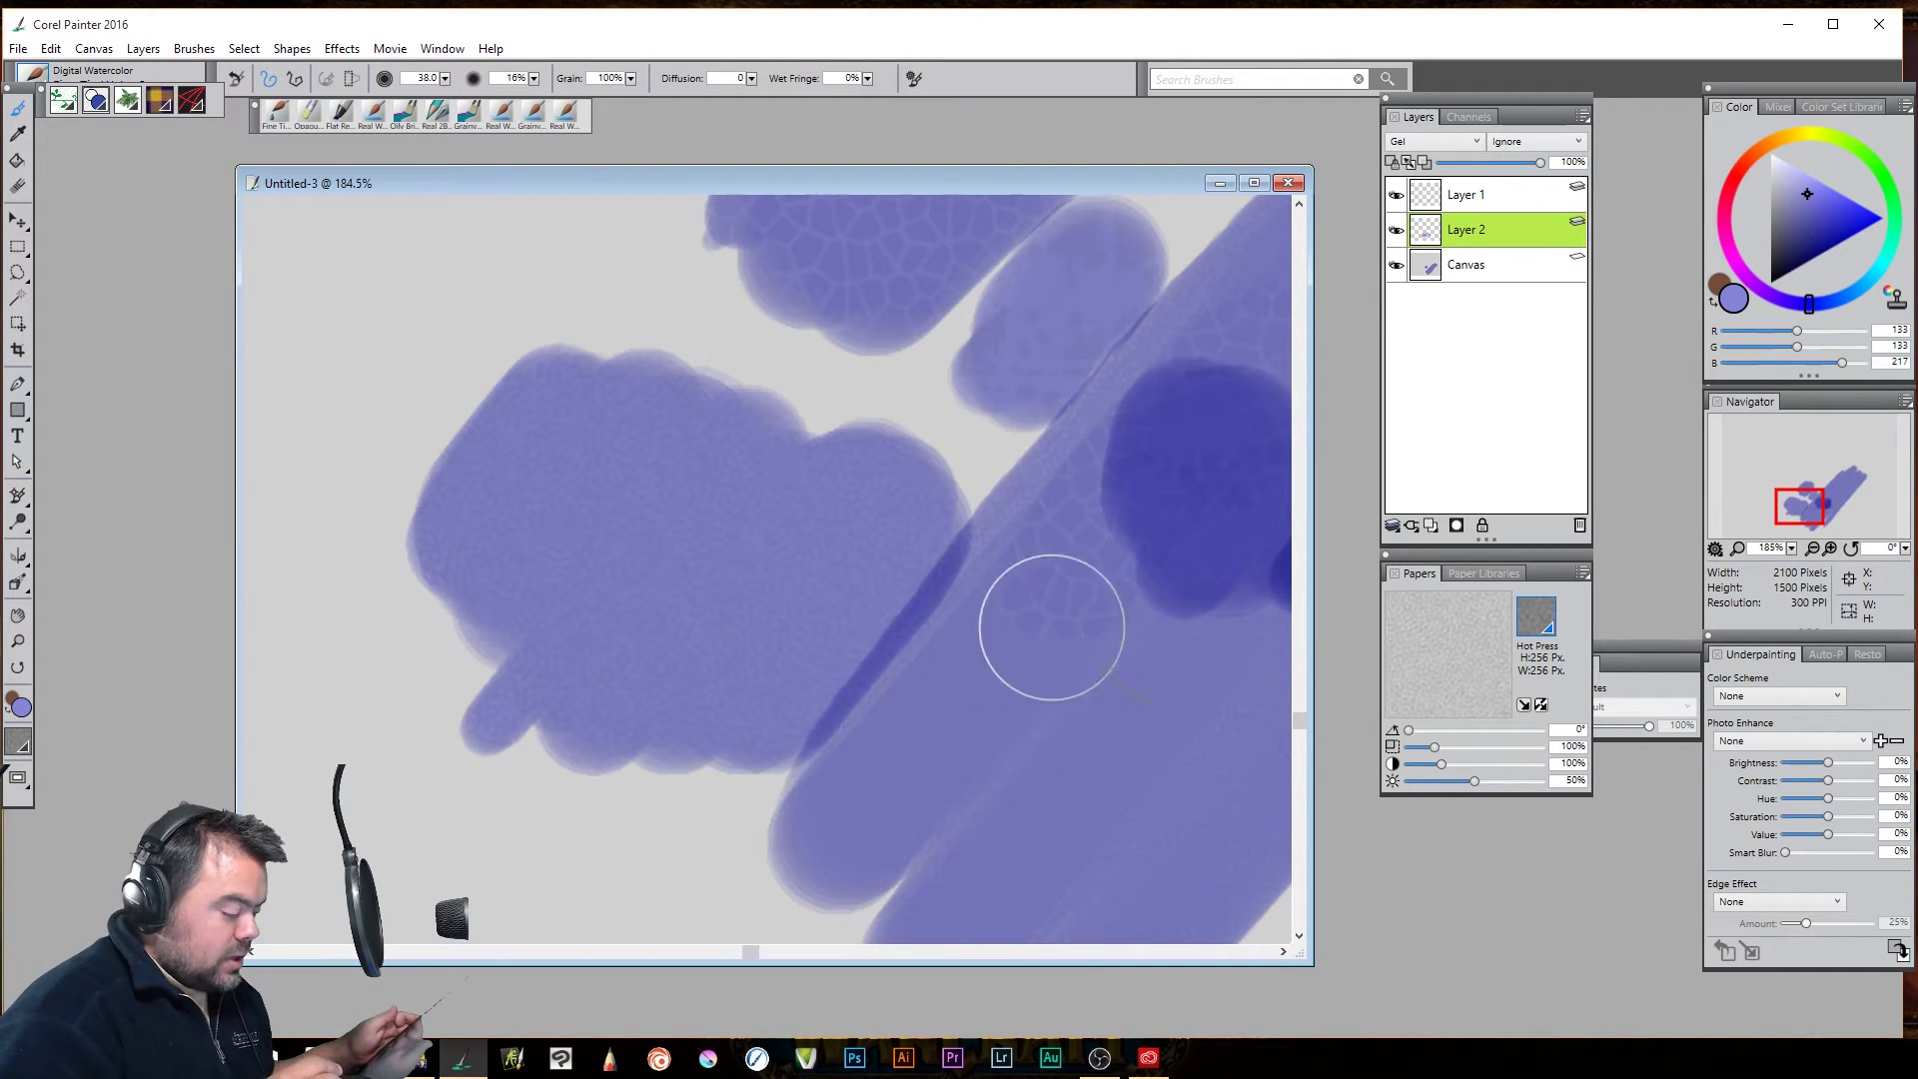
click(1543, 623)
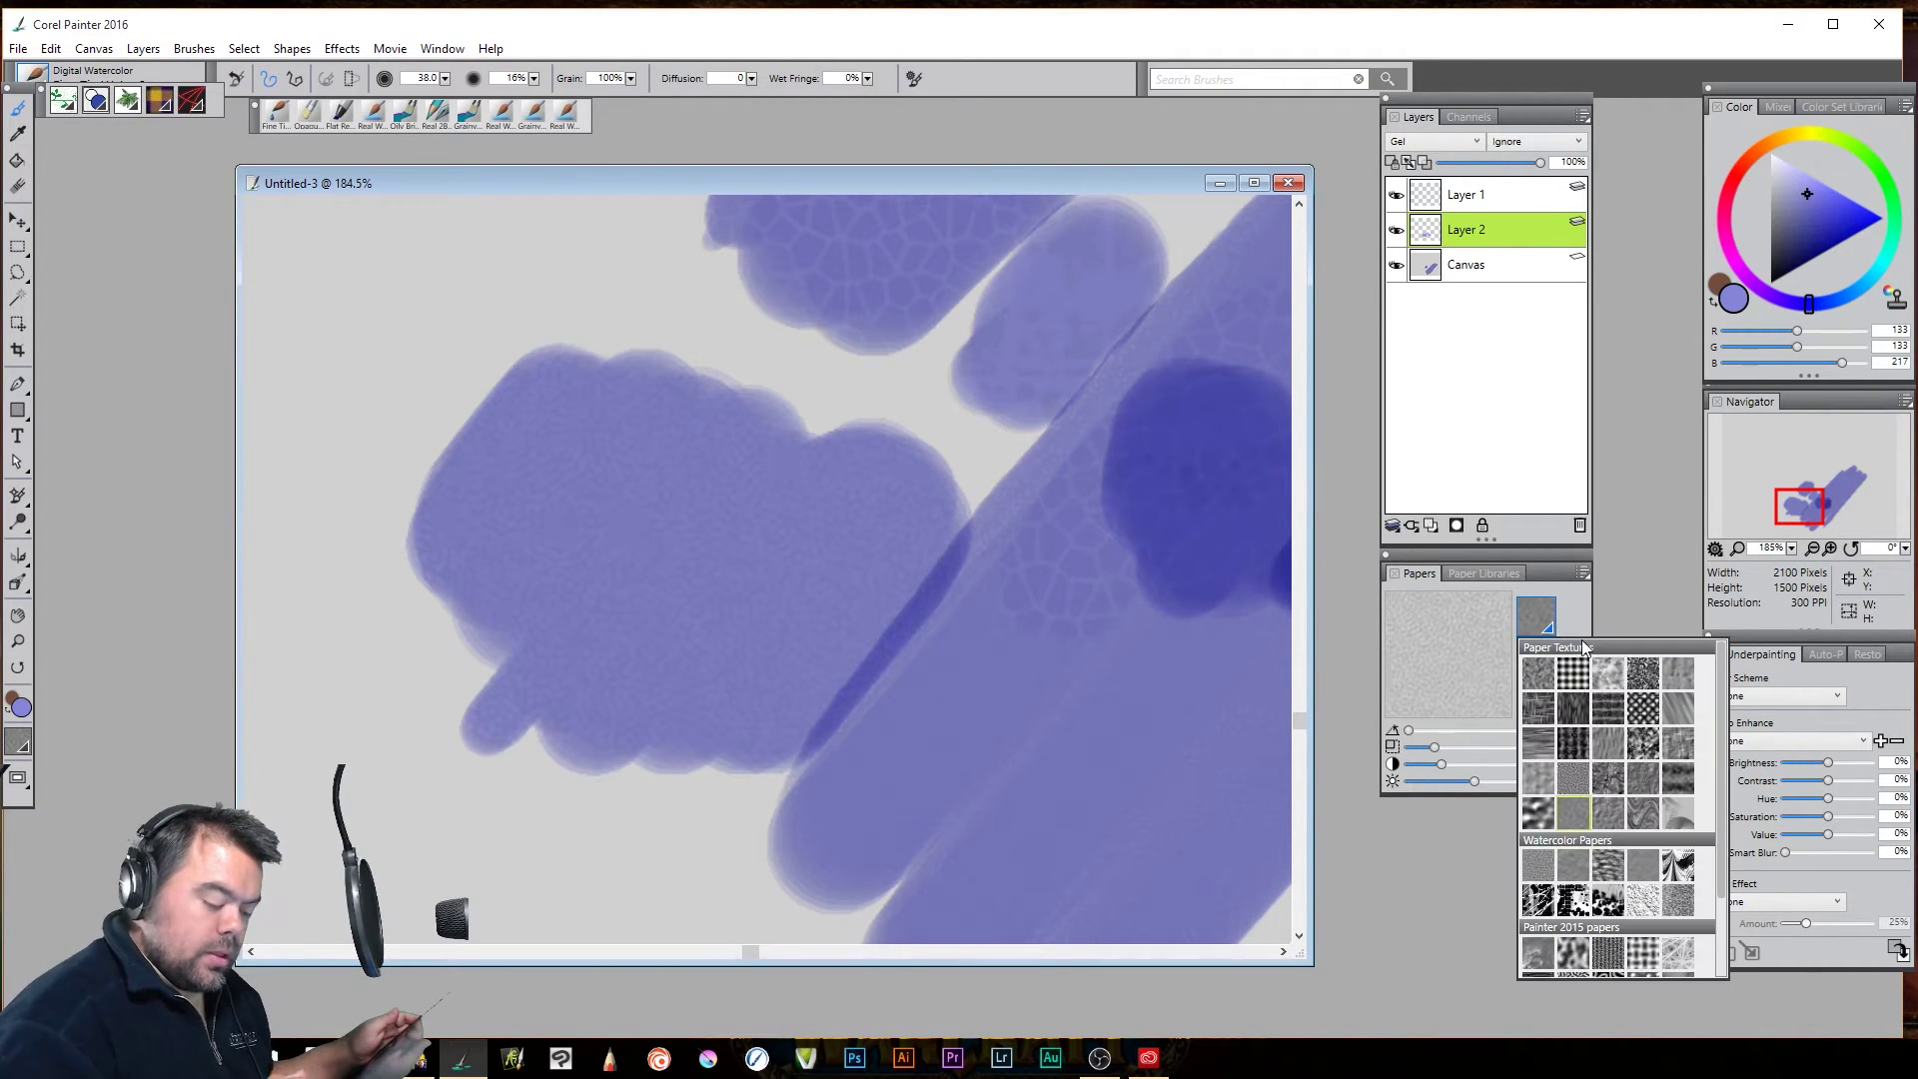
click(1647, 875)
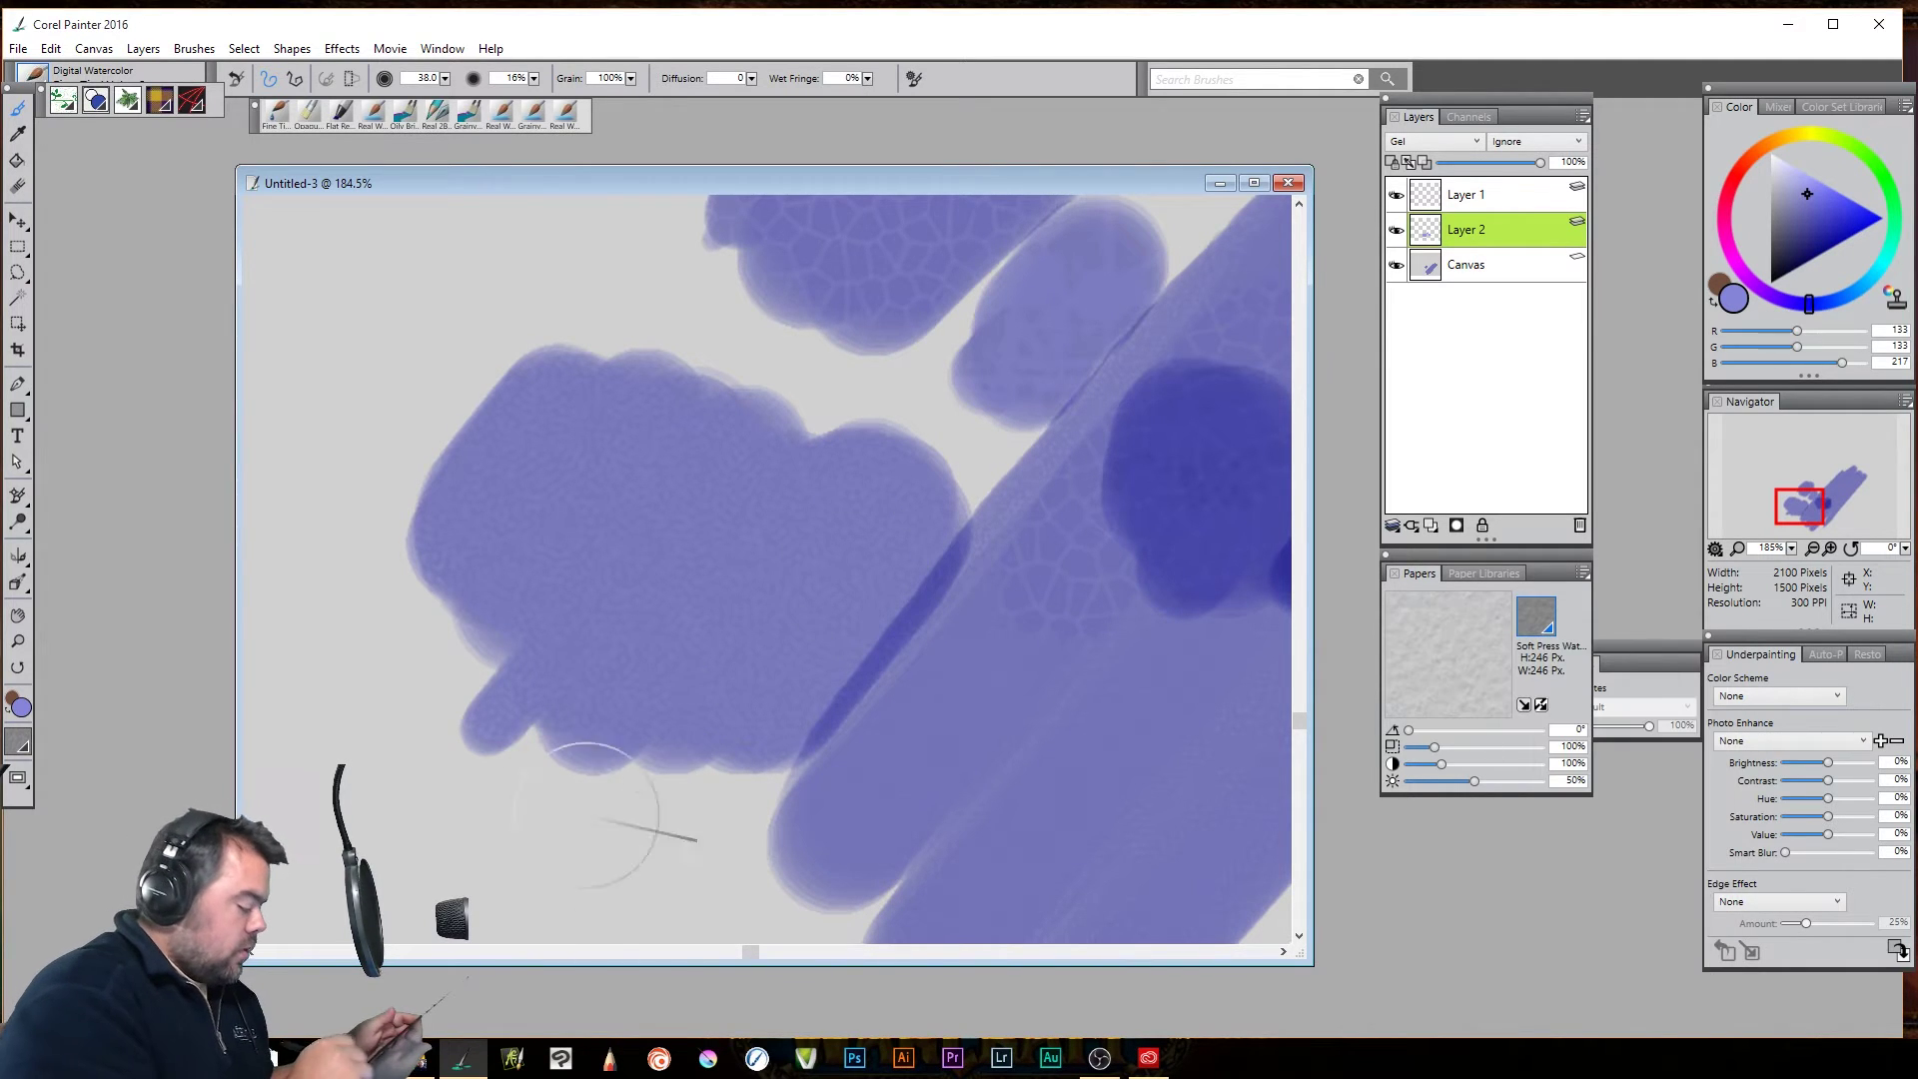
mouse_move(639, 859)
mouse_down()
mouse_move(579, 889)
mouse_move(665, 832)
mouse_move(740, 856)
mouse_move(848, 813)
mouse_up()
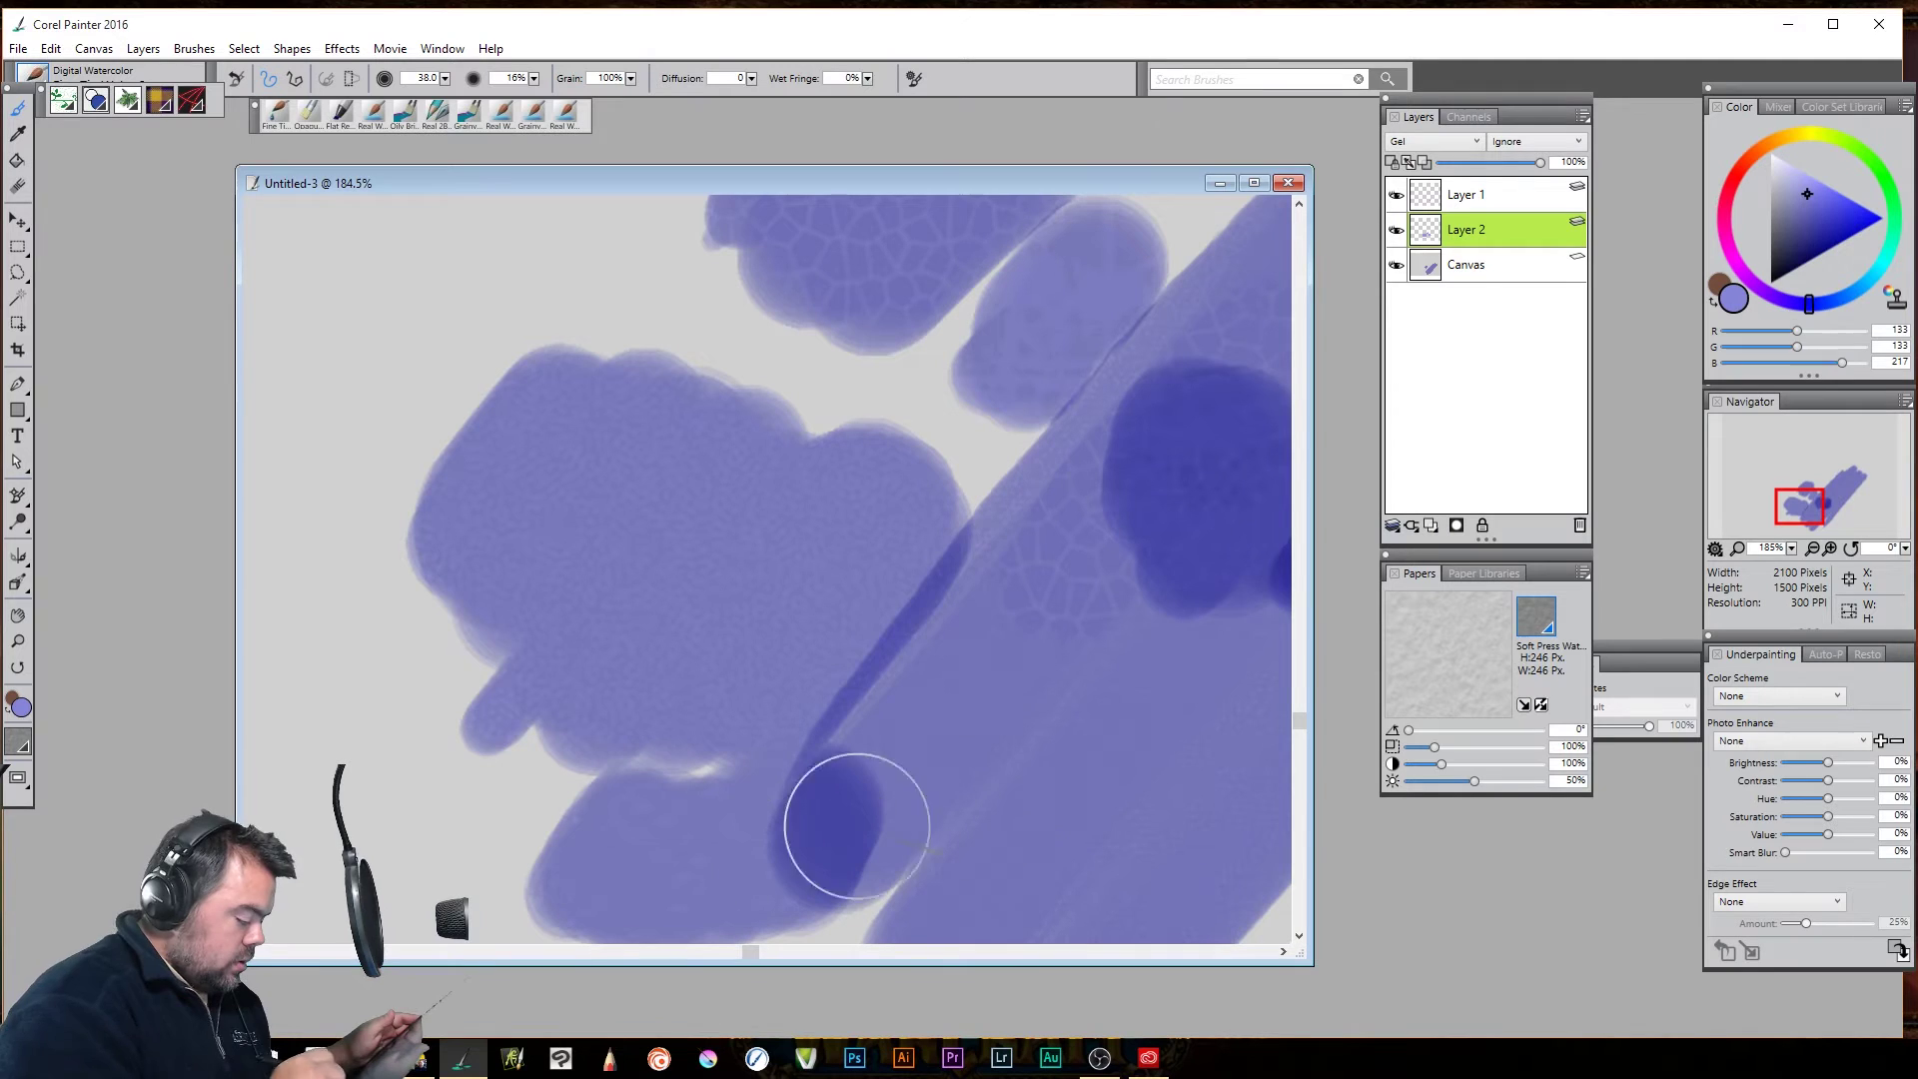
click(1538, 614)
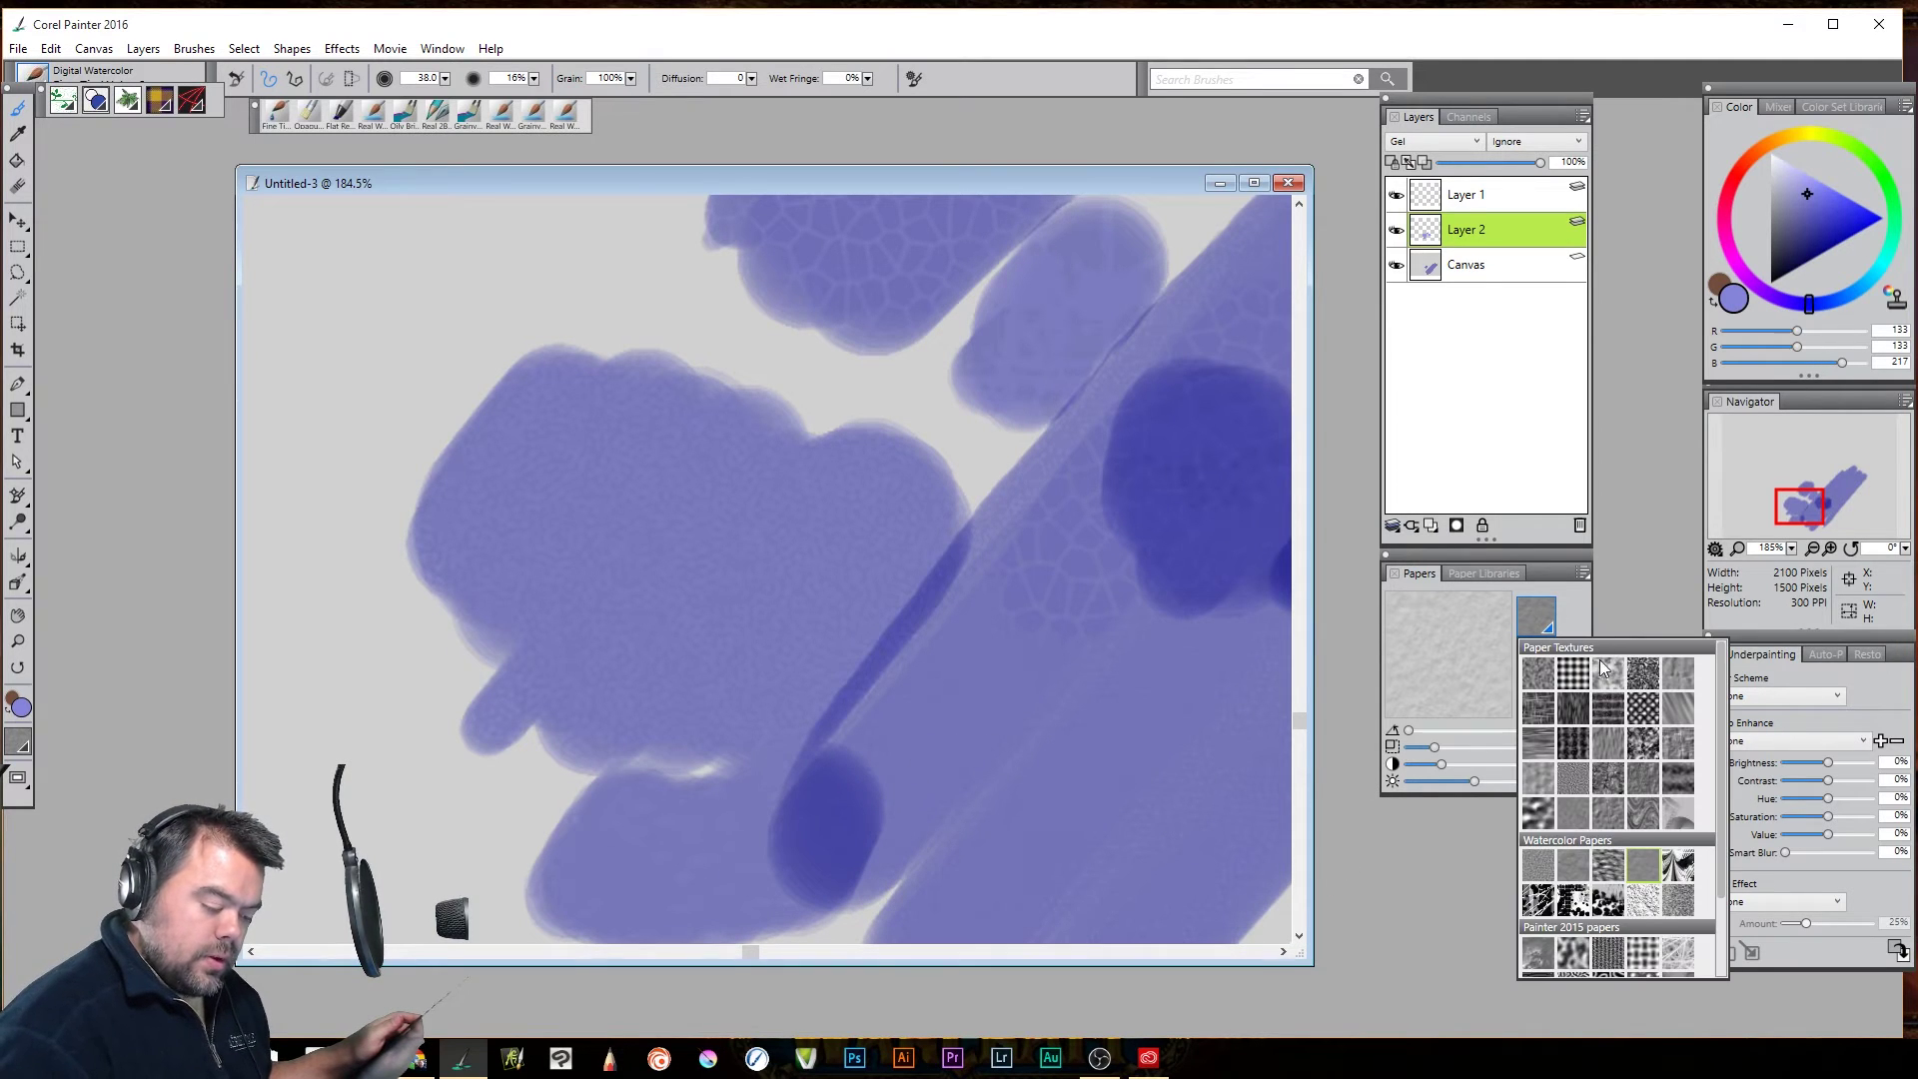
Switch to Small Dots paper, inspect the grain close up, and paint a dotted purple patch left of the blobs
click(1575, 679)
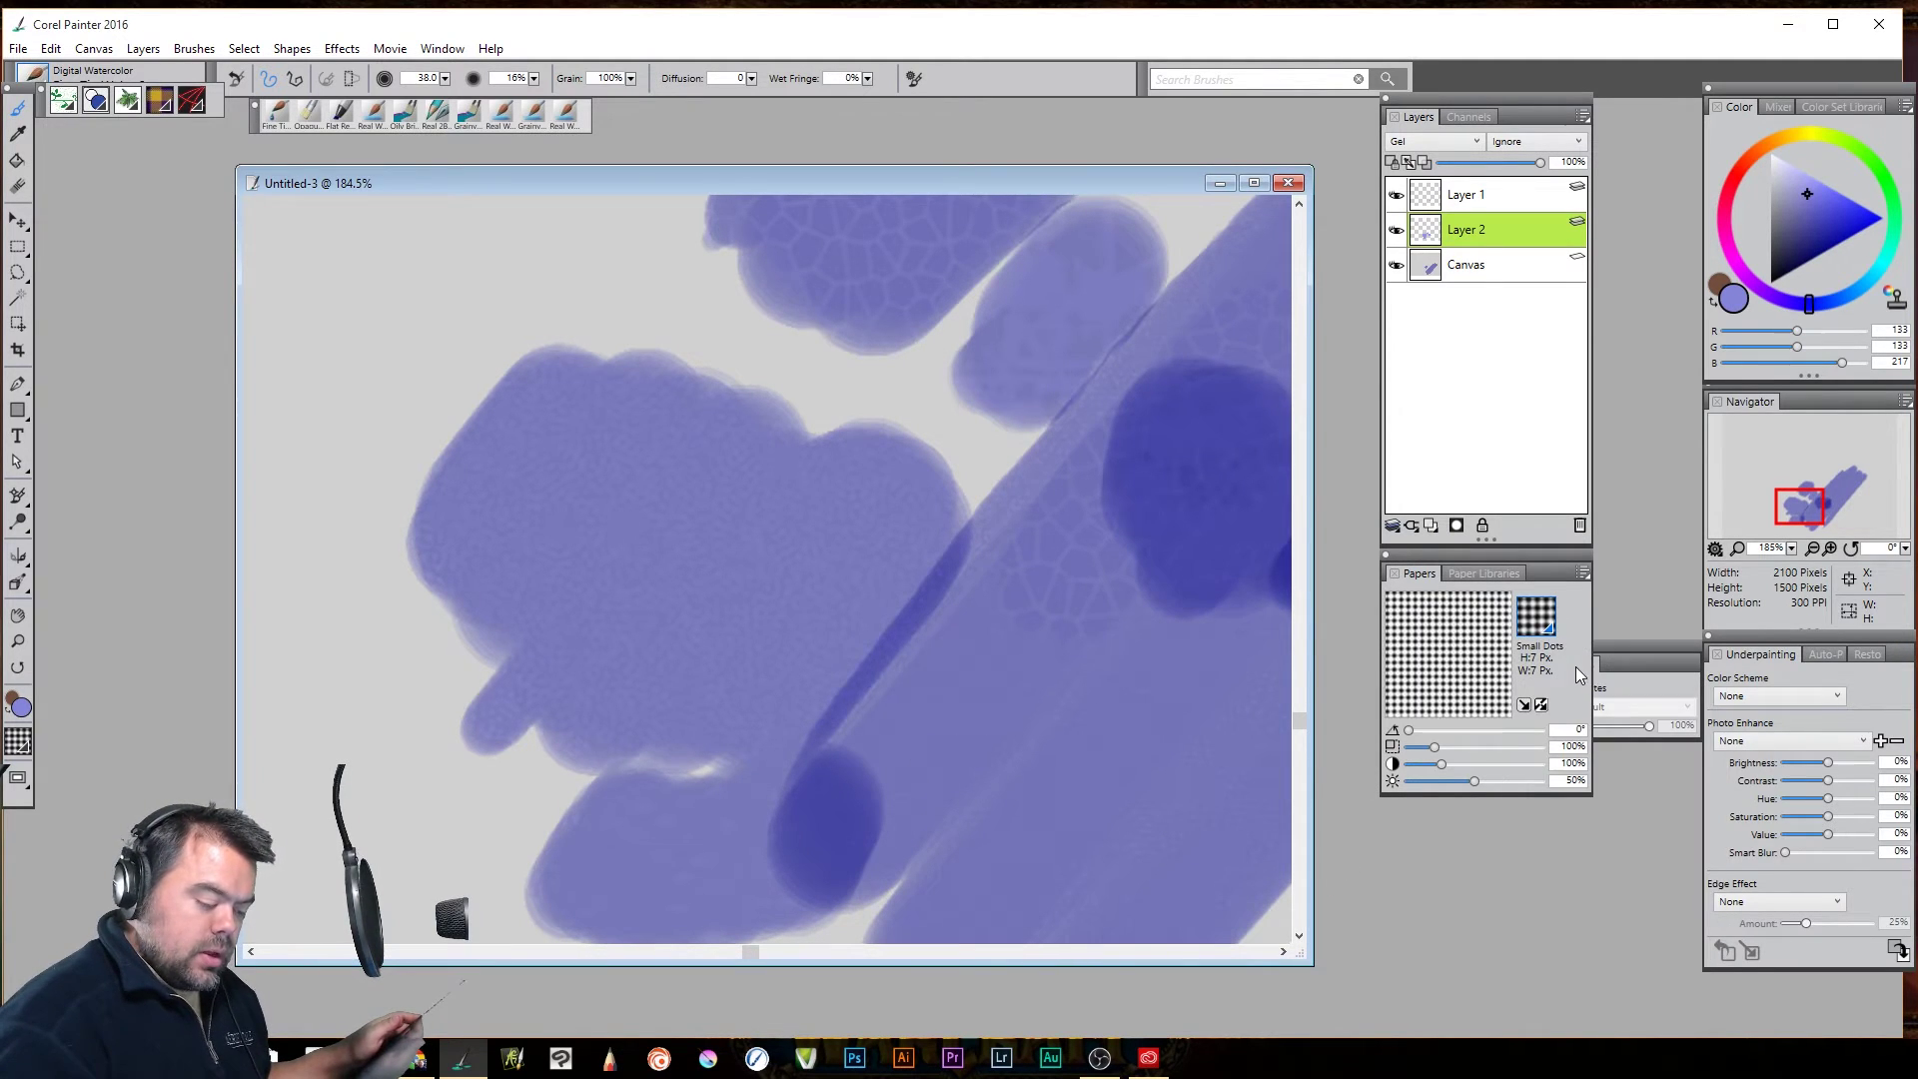
drag(521, 661, 539, 675)
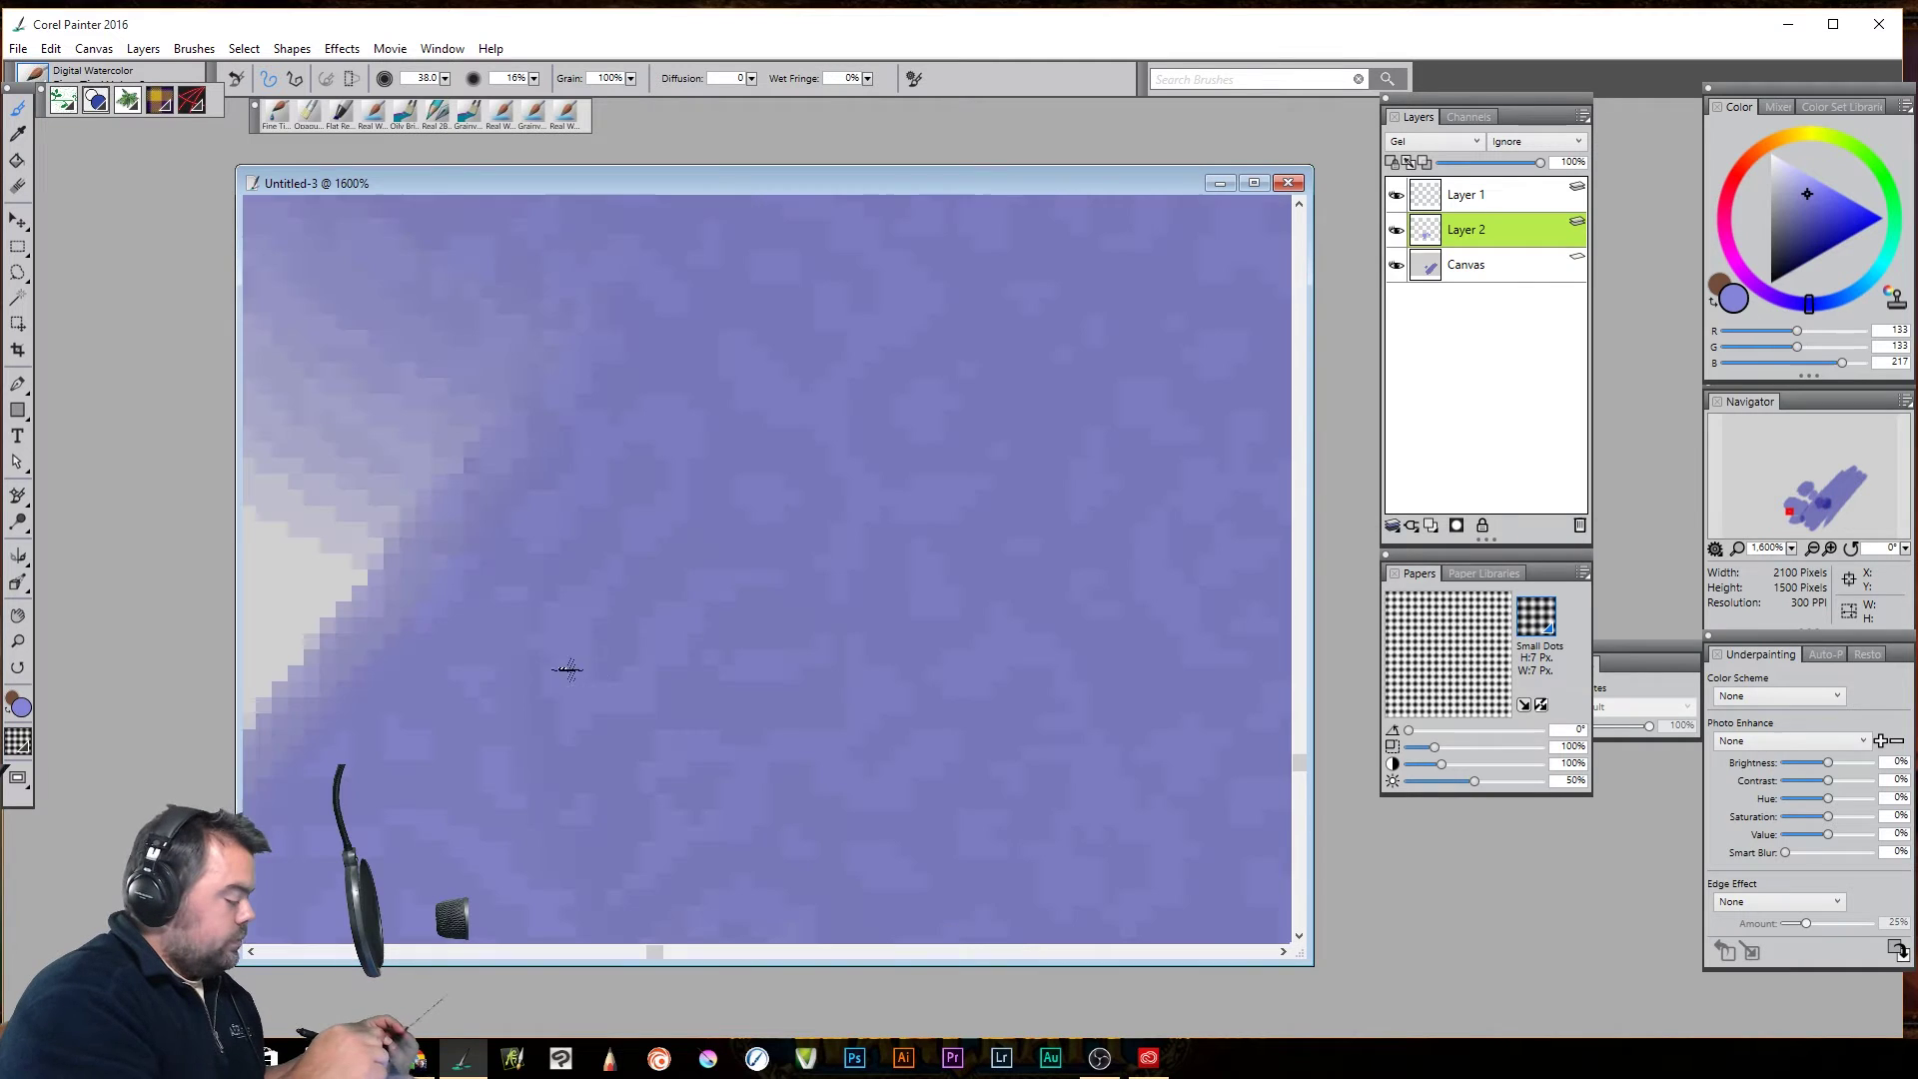
ctrl+alt+click(705, 690)
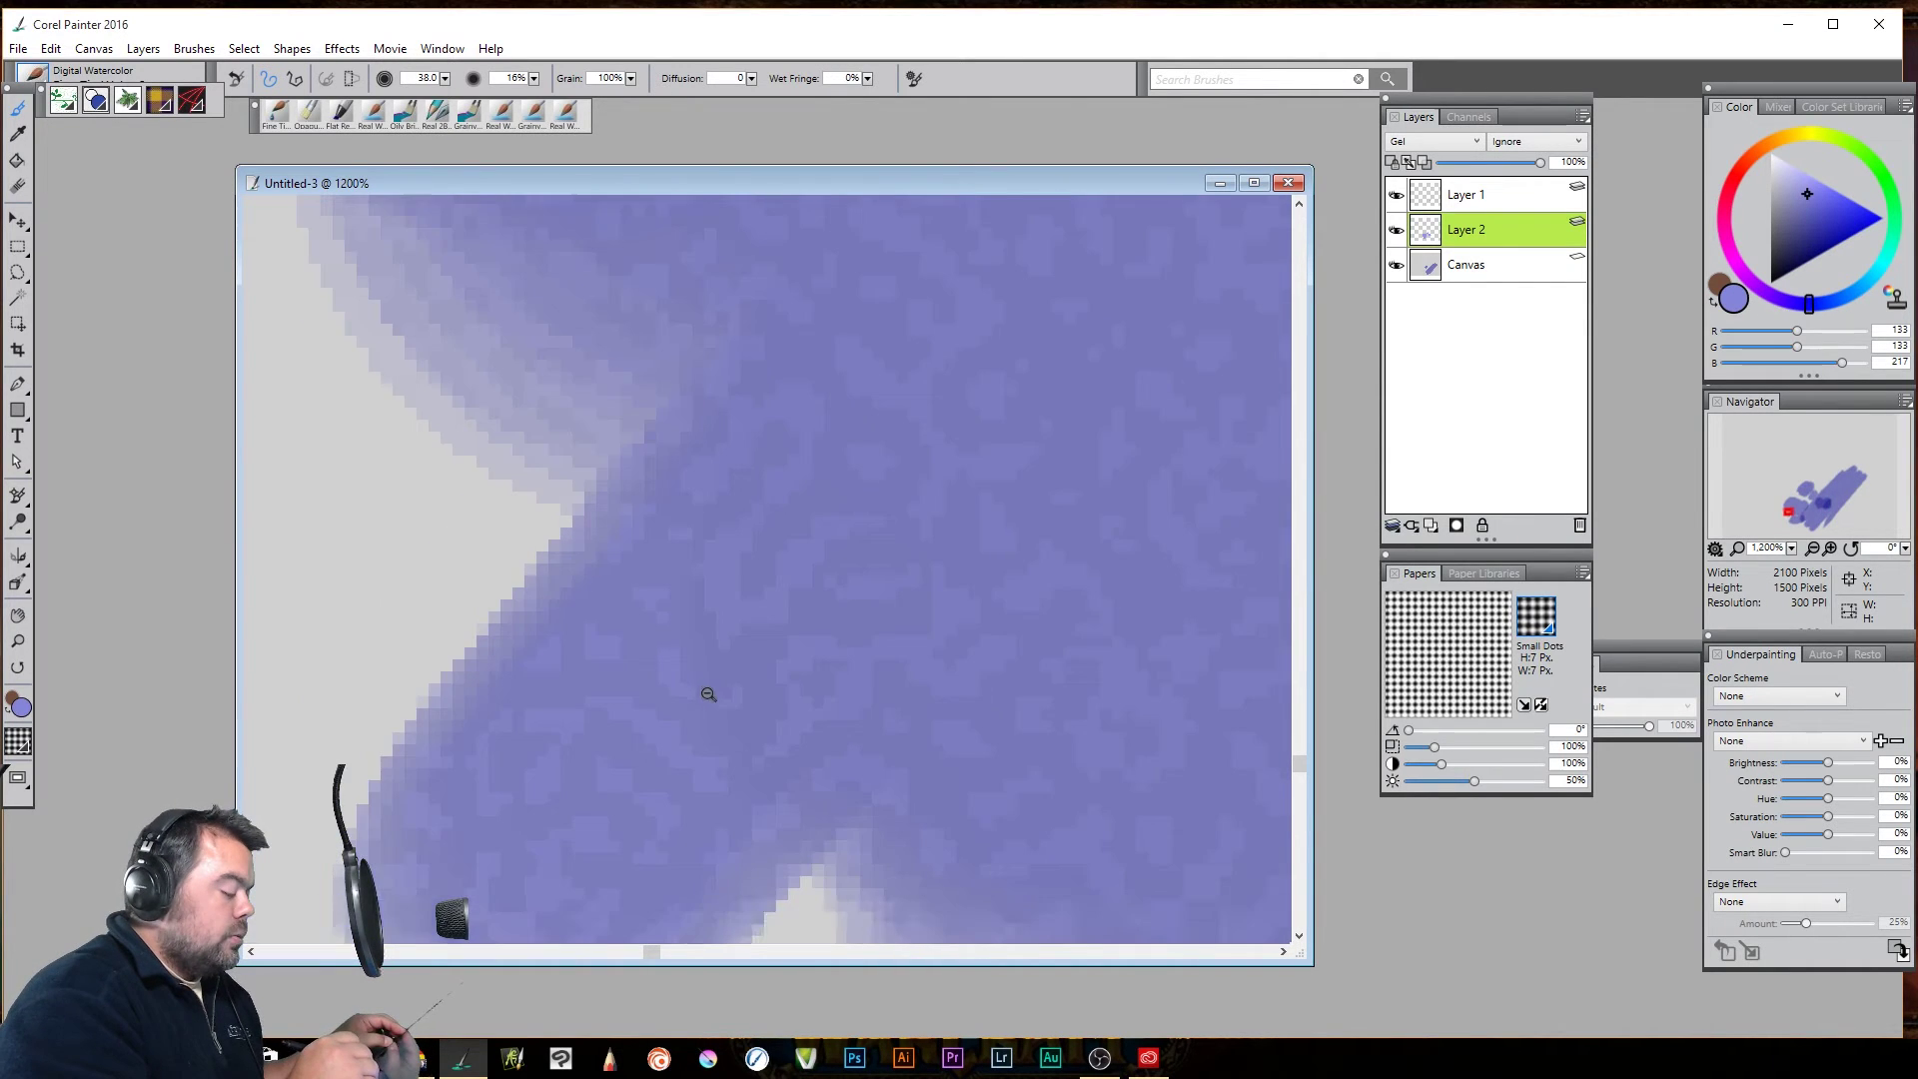
ctrl+alt+click(707, 691)
ctrl+alt+click(709, 694)
ctrl+alt+click(692, 693)
ctrl+alt+click(692, 693)
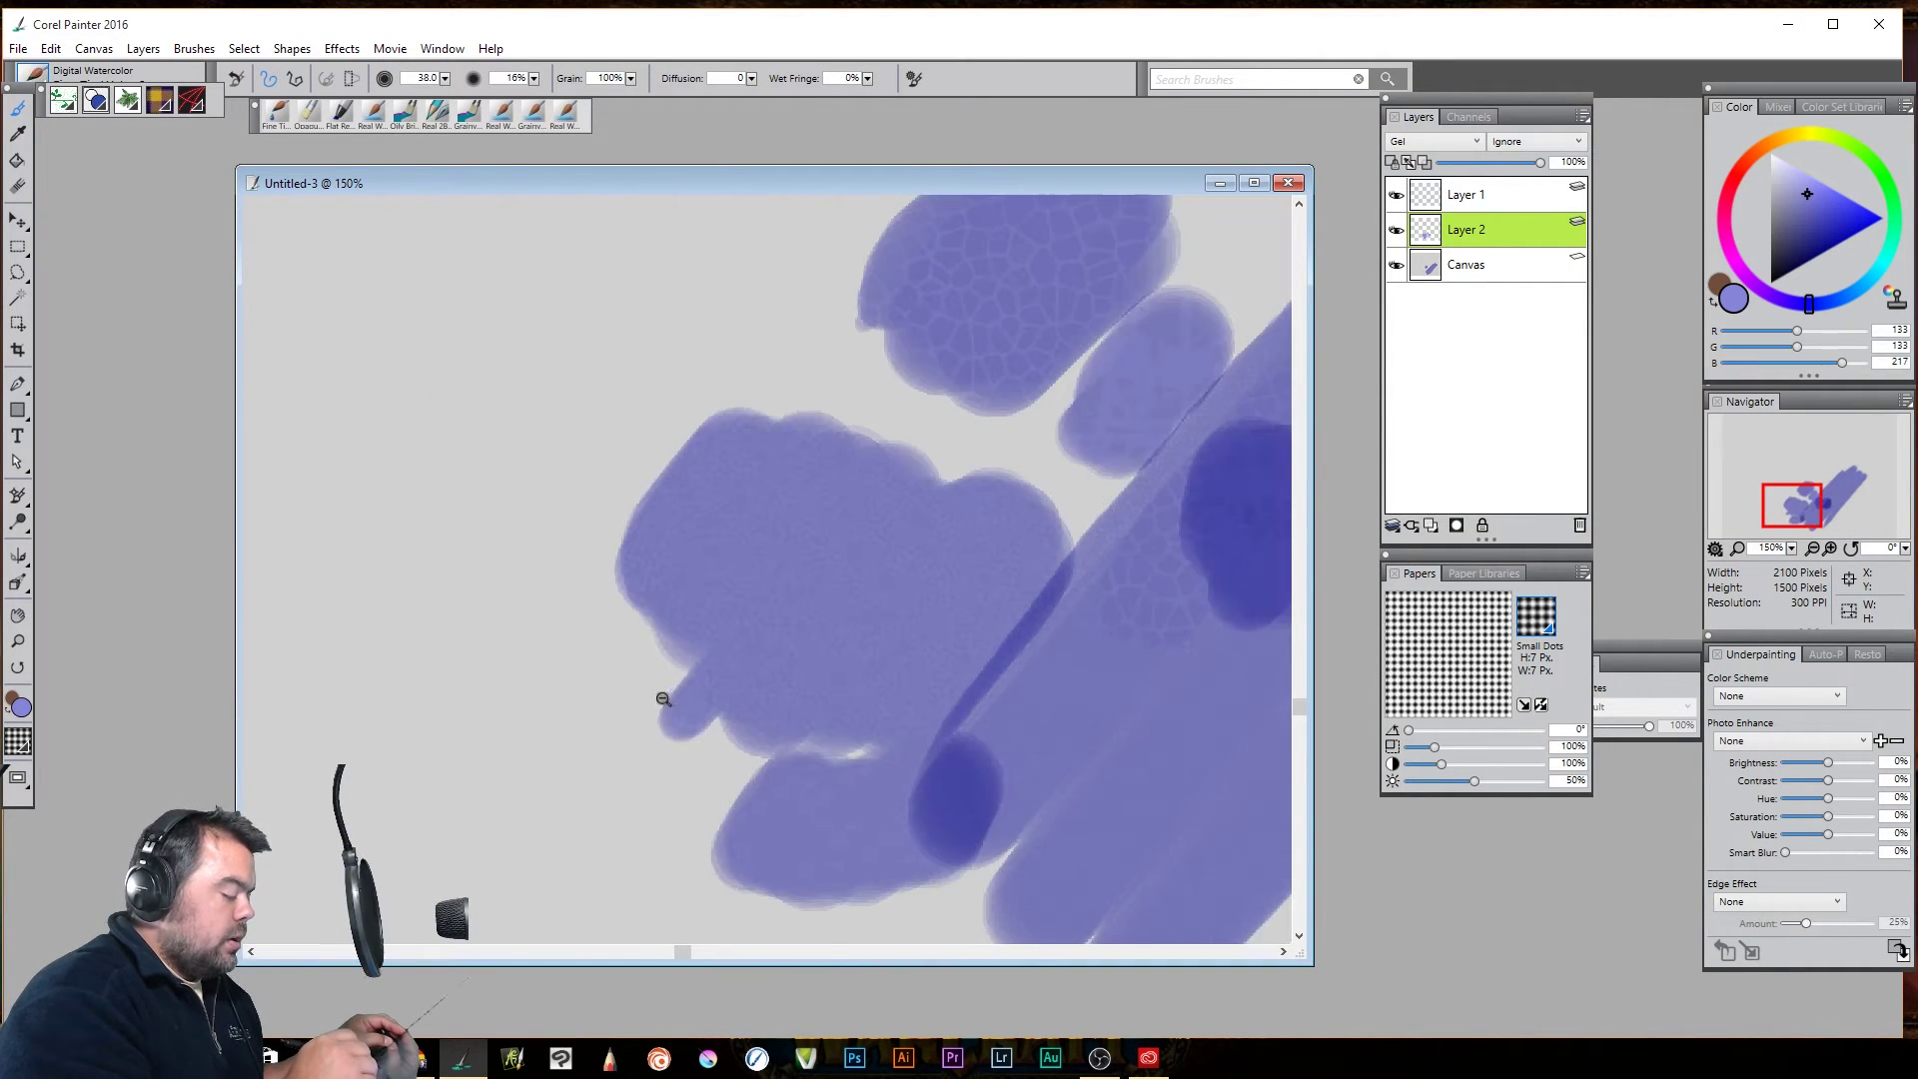
mouse_move(814, 804)
mouse_down()
mouse_move(912, 672)
mouse_move(934, 791)
mouse_move(969, 832)
mouse_move(1030, 788)
mouse_move(977, 628)
mouse_move(1012, 822)
mouse_up()
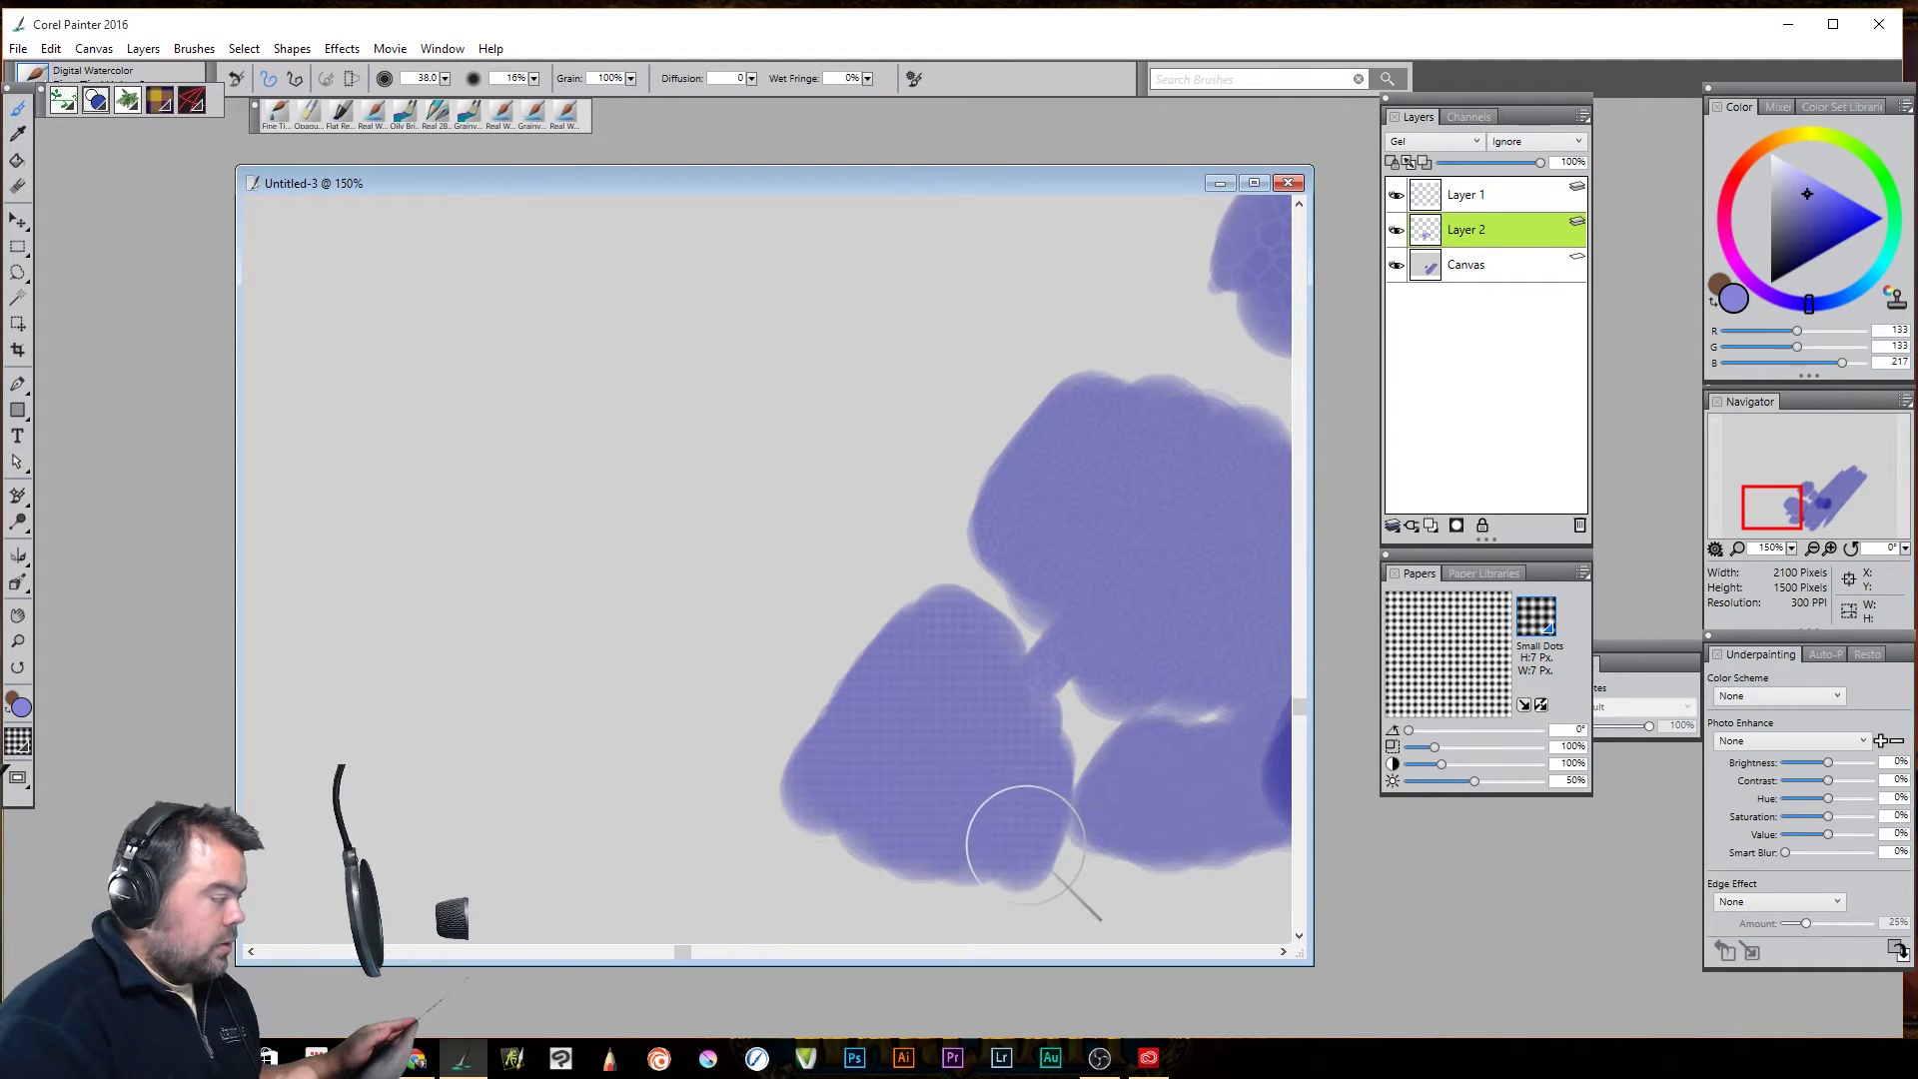
click(36, 75)
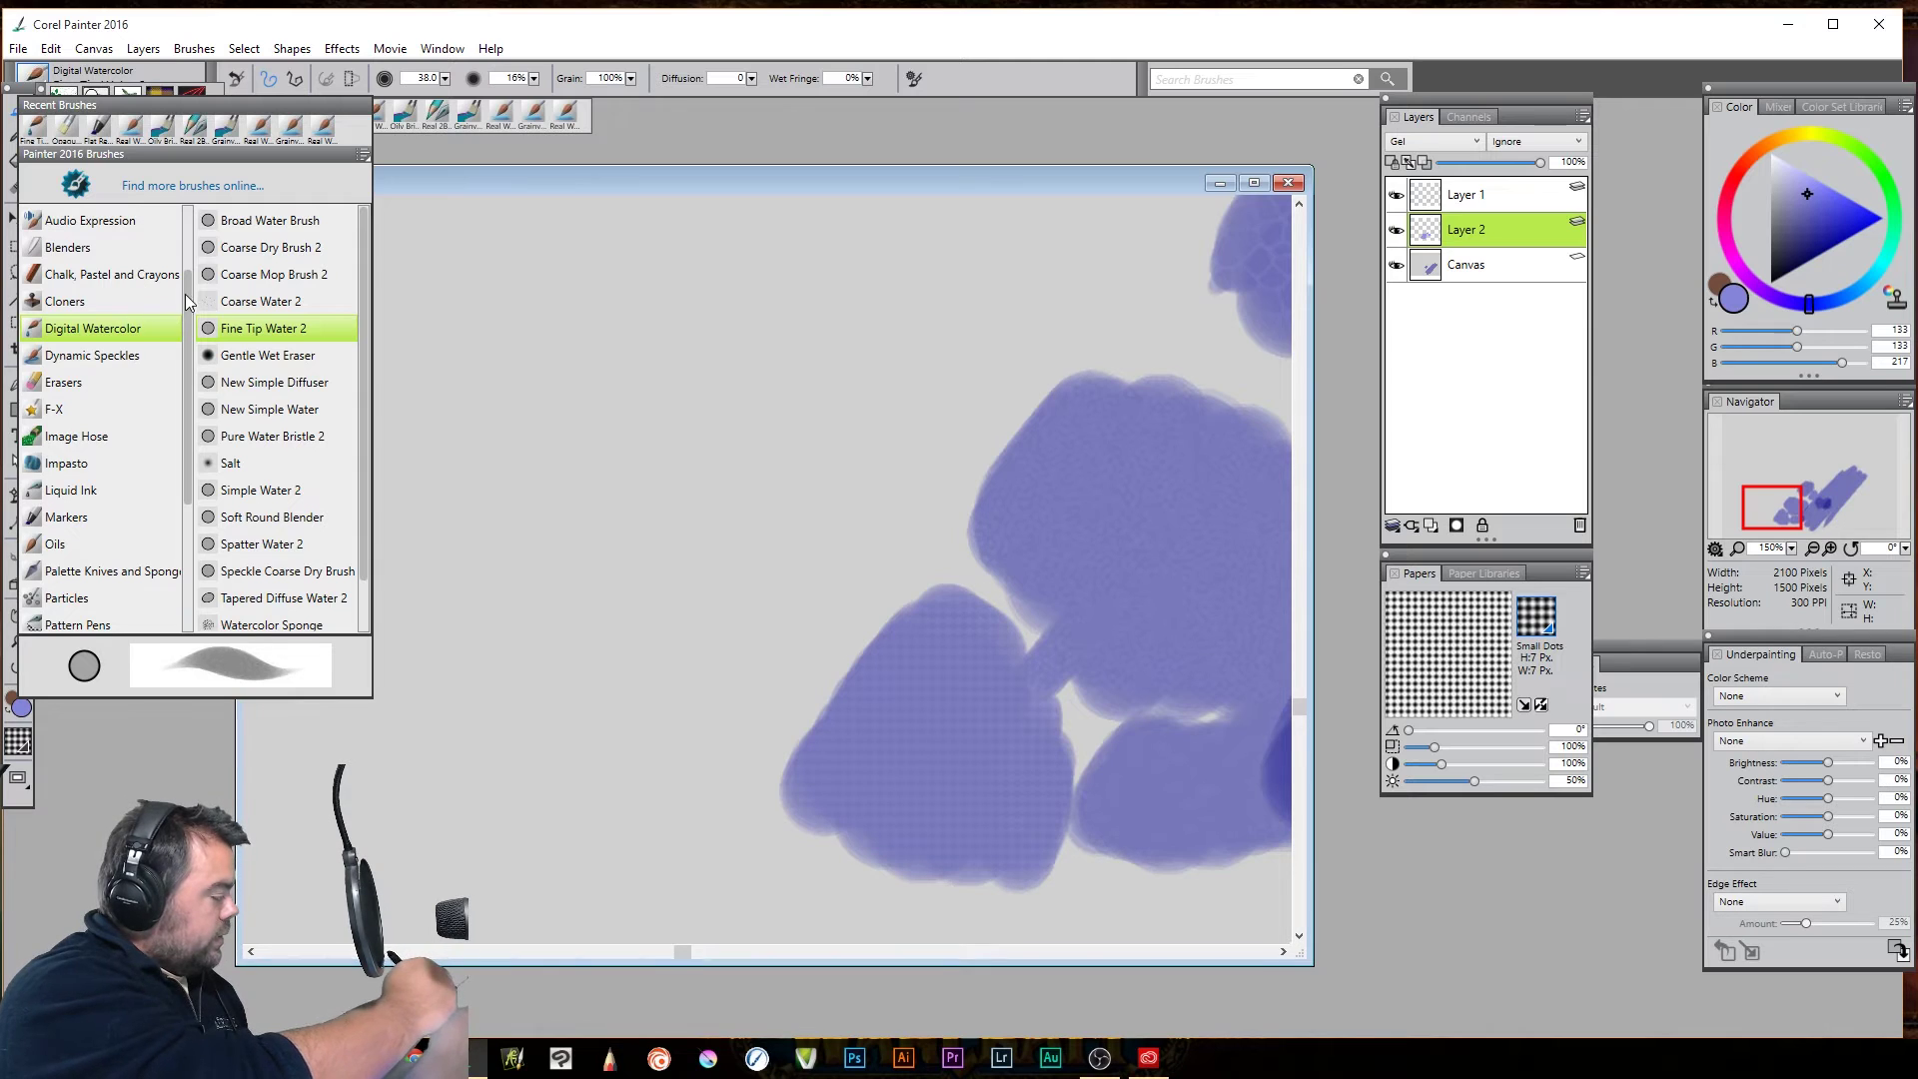
Choose the Acrylics and Gouache Real Long Bristle brush
drag(188, 301, 184, 210)
click(118, 221)
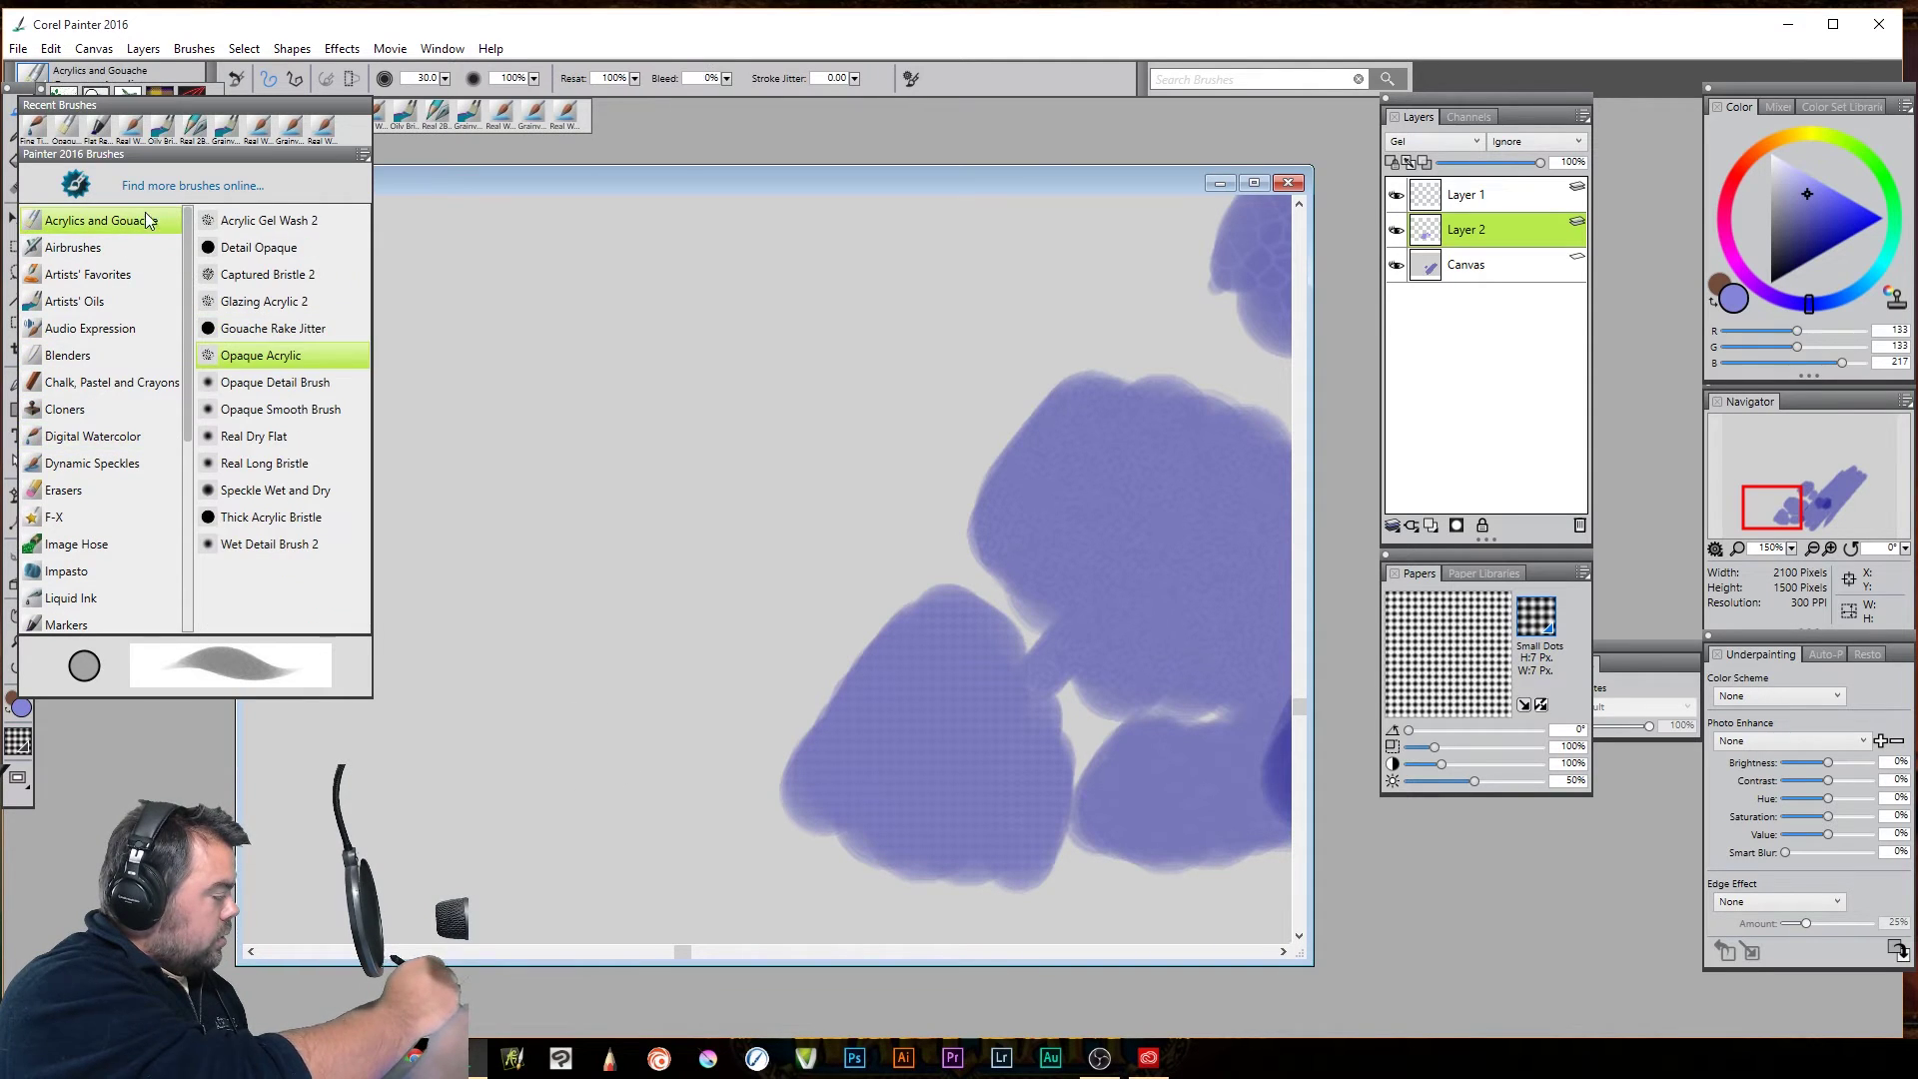
click(295, 464)
Paint bristly purple strokes across the dotted patch, checking them close up and at full size
mouse_move(619, 769)
mouse_down()
mouse_move(777, 541)
mouse_move(694, 659)
mouse_move(756, 574)
mouse_move(730, 669)
mouse_move(750, 563)
mouse_move(651, 674)
mouse_move(784, 507)
mouse_move(751, 565)
mouse_move(792, 539)
mouse_move(775, 609)
mouse_move(758, 645)
mouse_move(705, 611)
mouse_move(638, 669)
mouse_move(701, 508)
mouse_move(750, 469)
mouse_move(719, 599)
mouse_up()
mouse_move(524, 439)
mouse_down()
mouse_move(957, 699)
mouse_move(958, 789)
mouse_up()
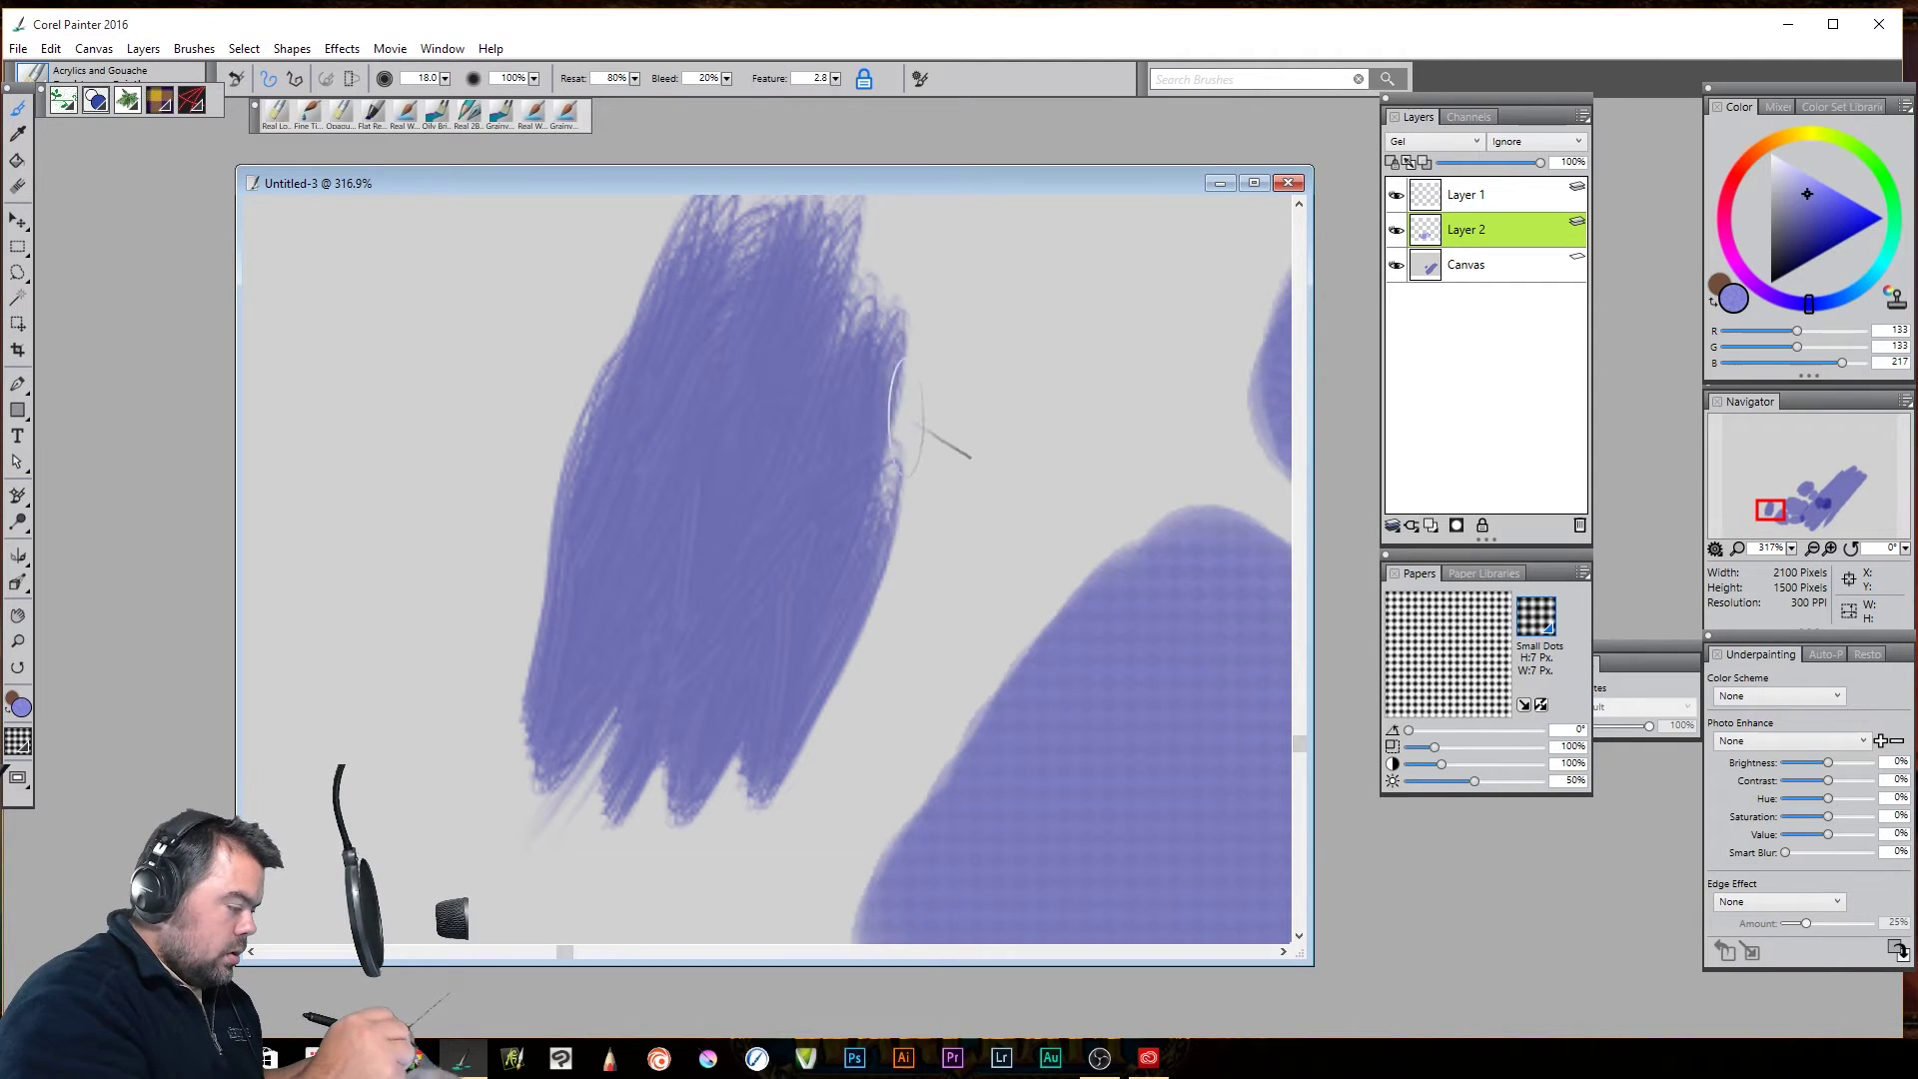
mouse_move(732, 487)
mouse_down()
mouse_move(1039, 424)
mouse_move(856, 527)
mouse_move(799, 589)
mouse_move(954, 706)
mouse_move(976, 805)
mouse_move(1032, 749)
mouse_move(1056, 578)
mouse_move(1100, 633)
mouse_move(1031, 612)
mouse_move(1036, 523)
mouse_move(1144, 532)
mouse_move(912, 856)
mouse_move(859, 889)
mouse_move(1134, 856)
mouse_move(1152, 709)
mouse_move(1198, 792)
mouse_move(759, 929)
mouse_up()
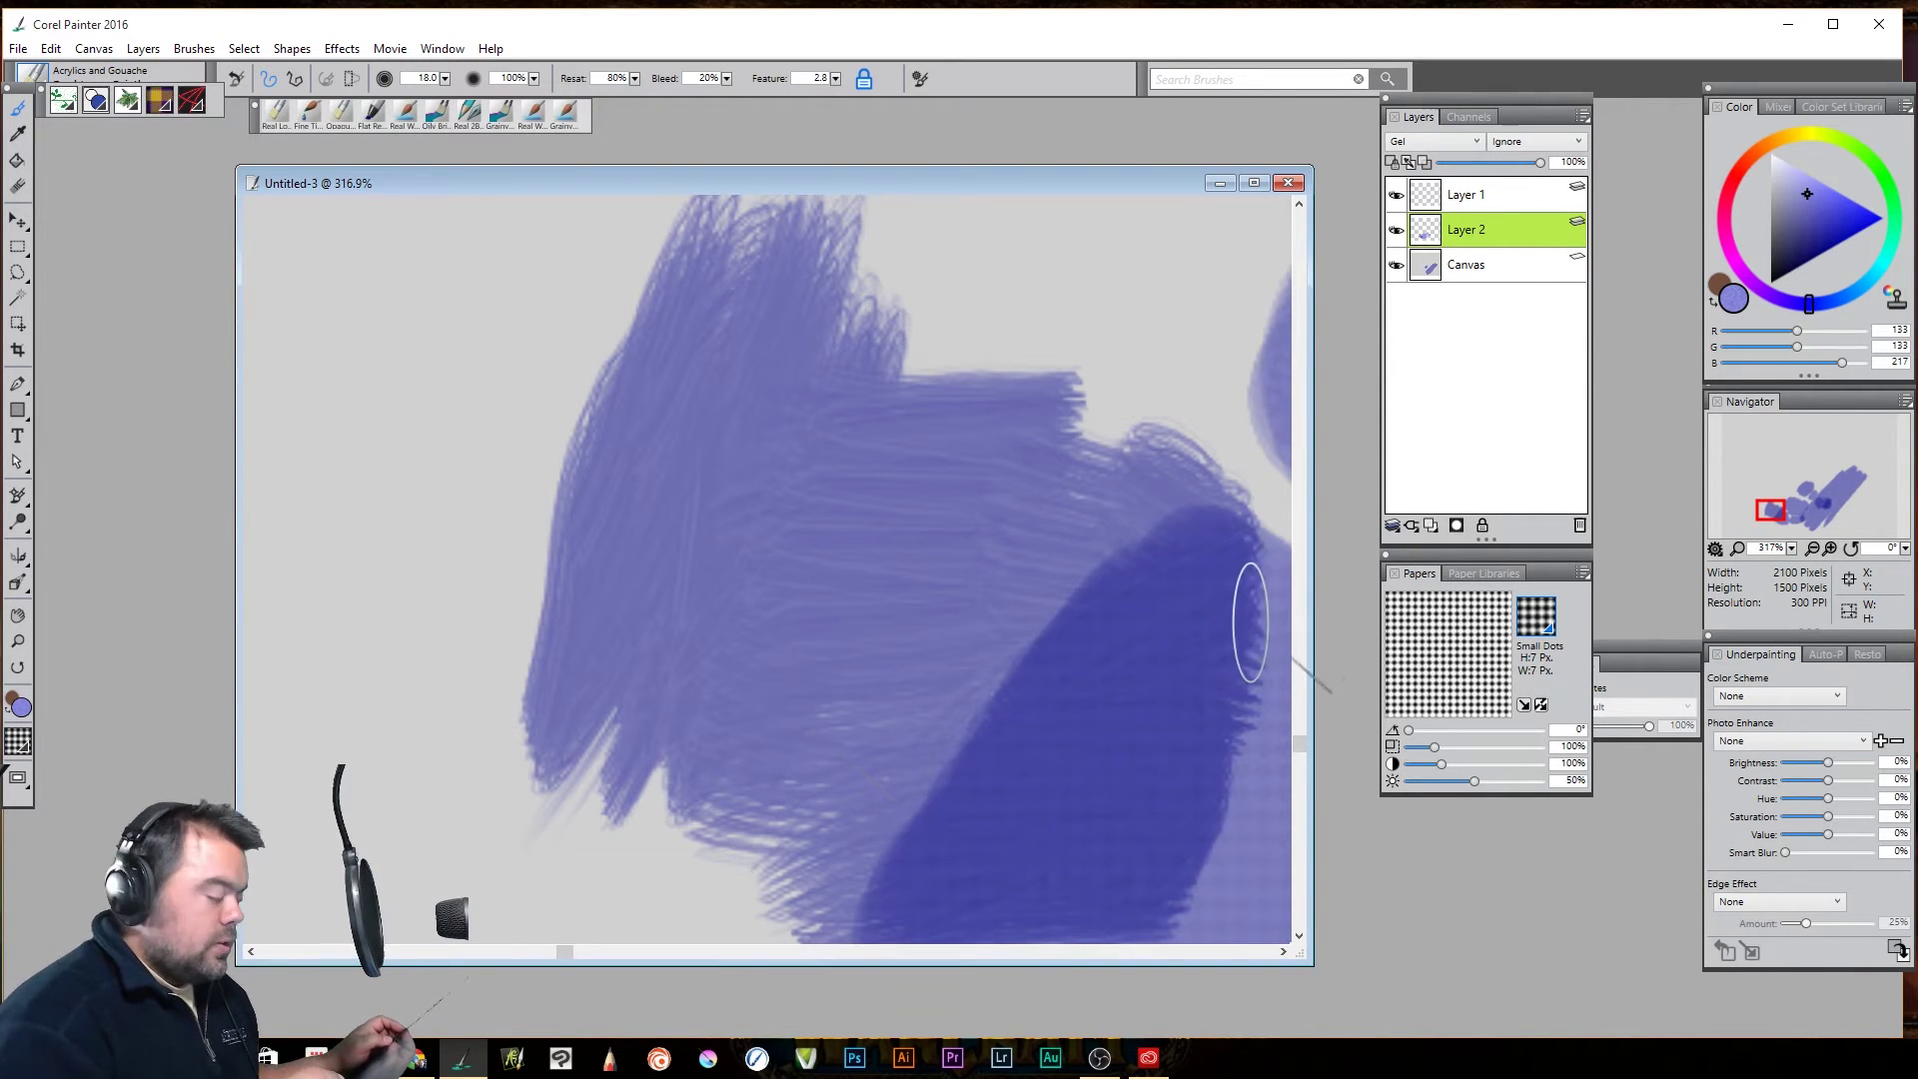
click(1111, 685)
click(1113, 689)
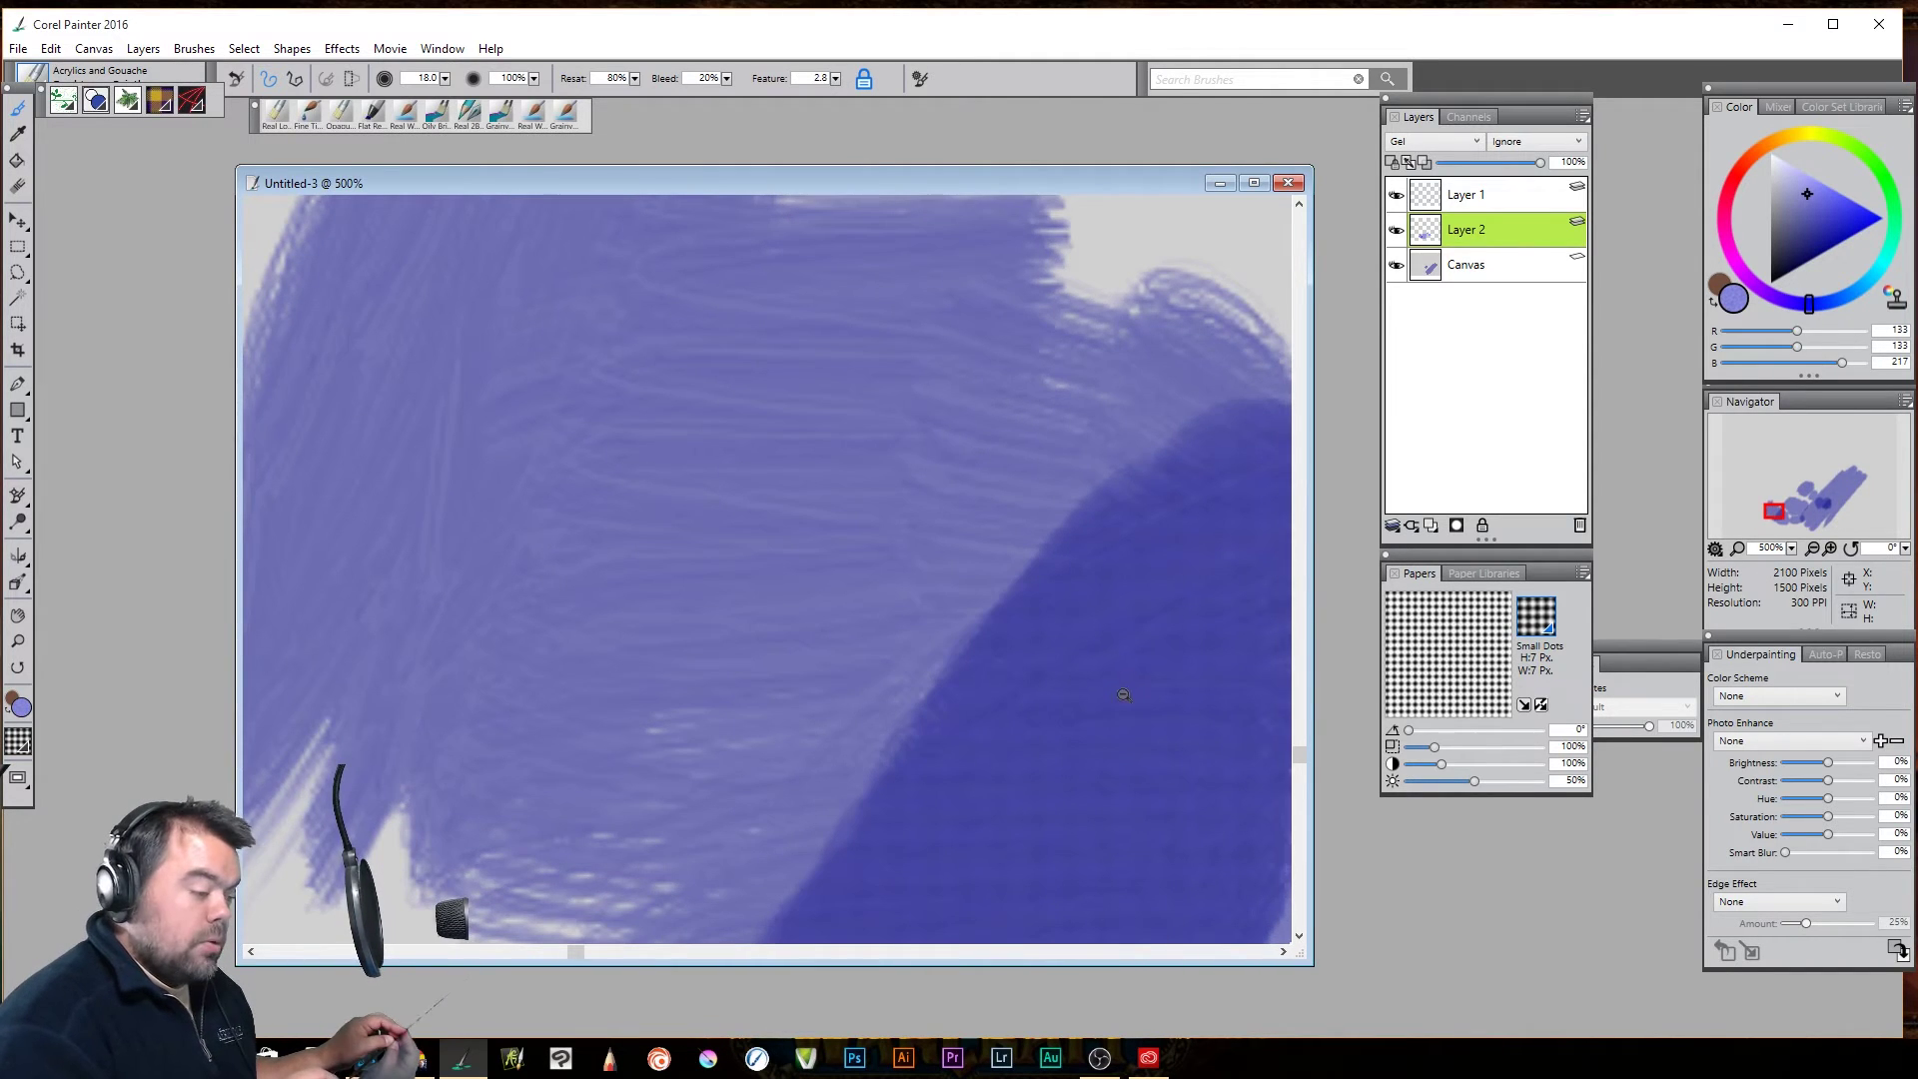
alt+click(1123, 694)
alt+click(1122, 692)
alt+click(1122, 689)
alt+click(1123, 687)
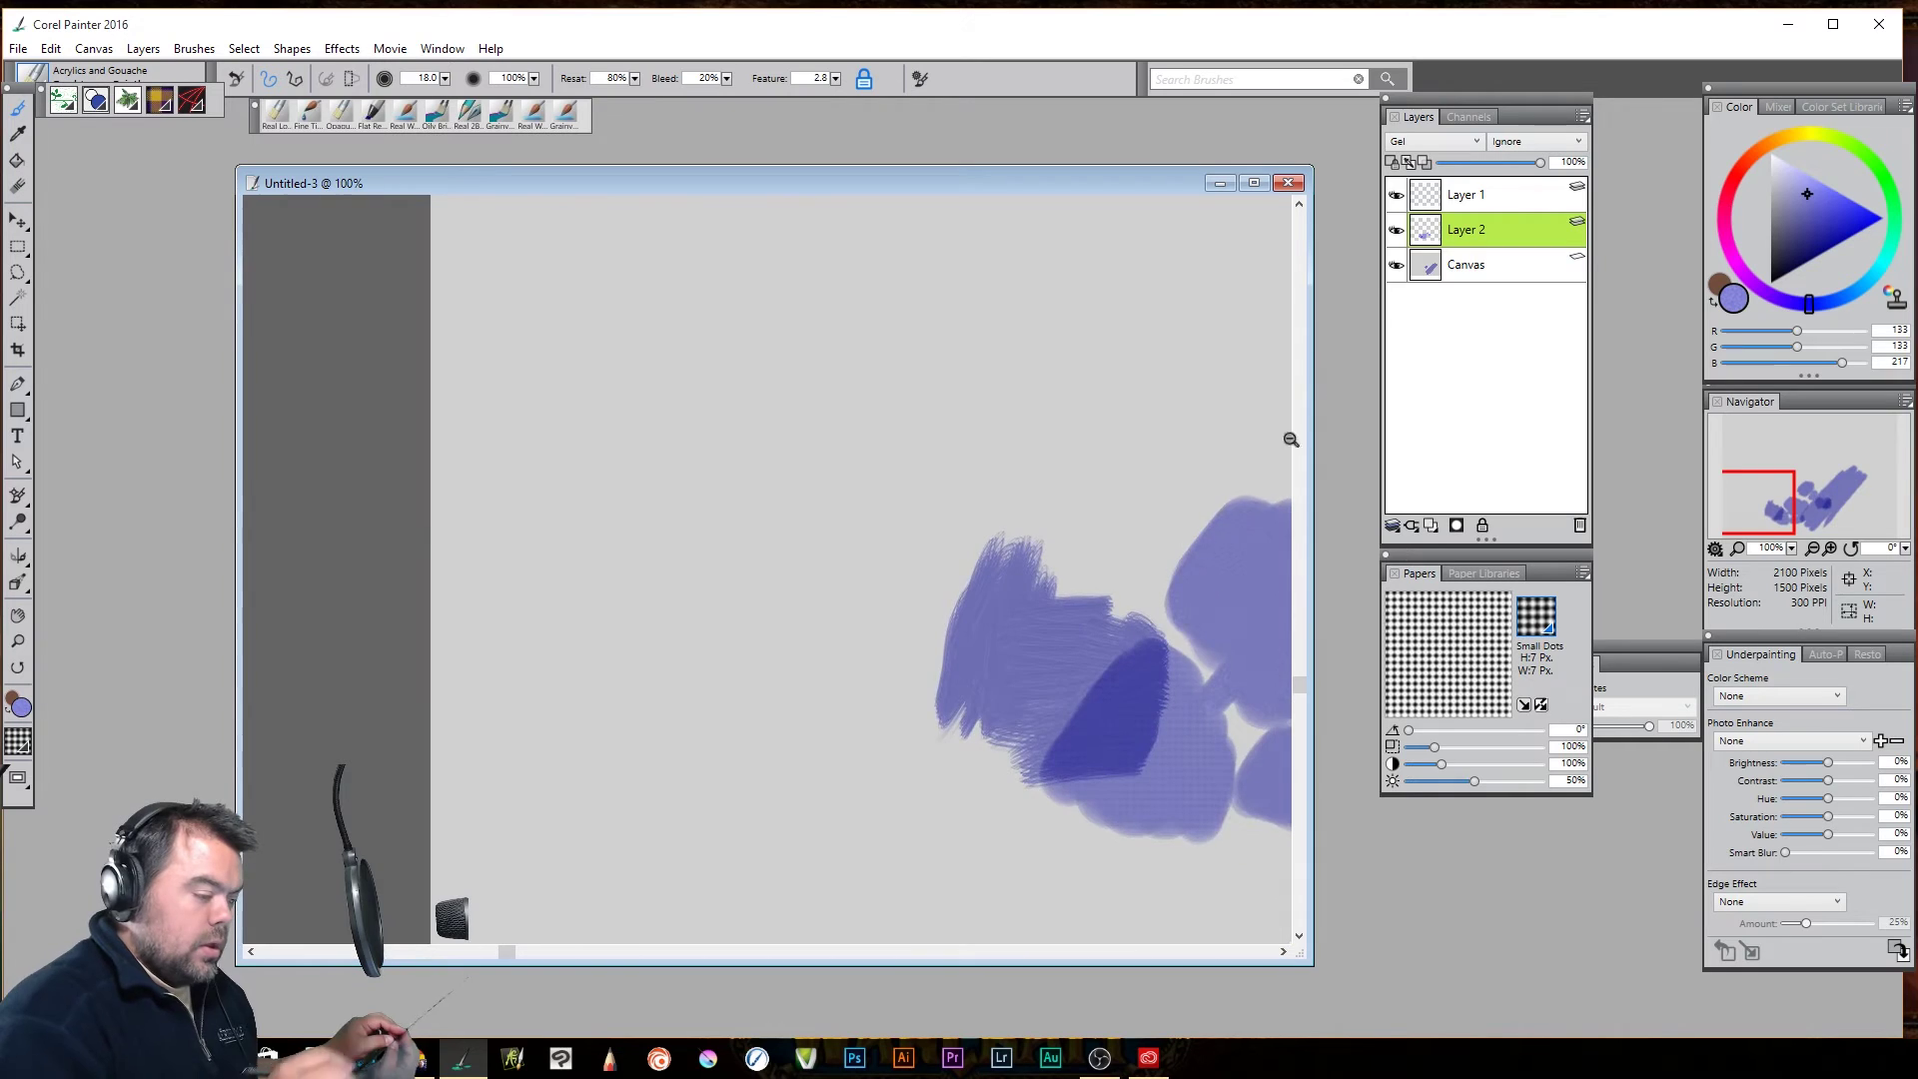
Hide Layer 2, add Layer 3, then try a lavender Paint Bucket fill and undo it
click(1396, 231)
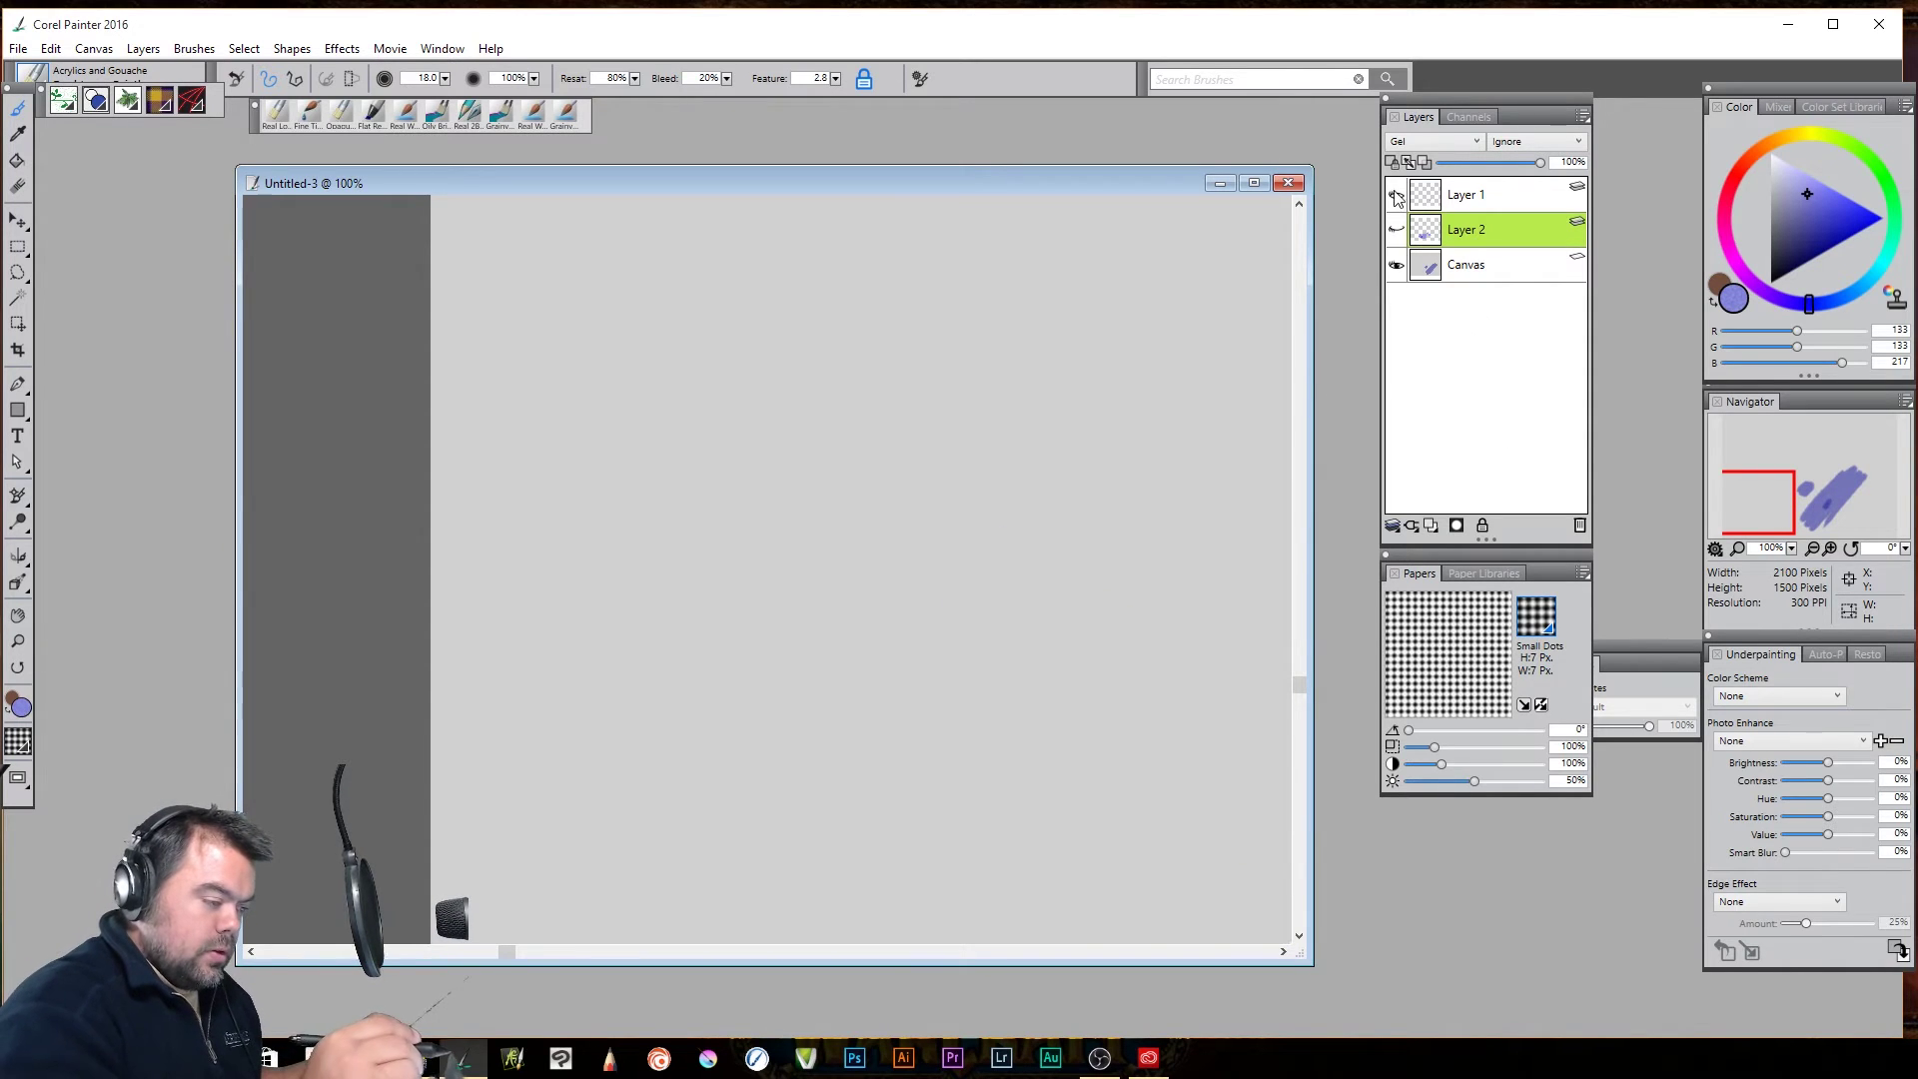
click(1430, 525)
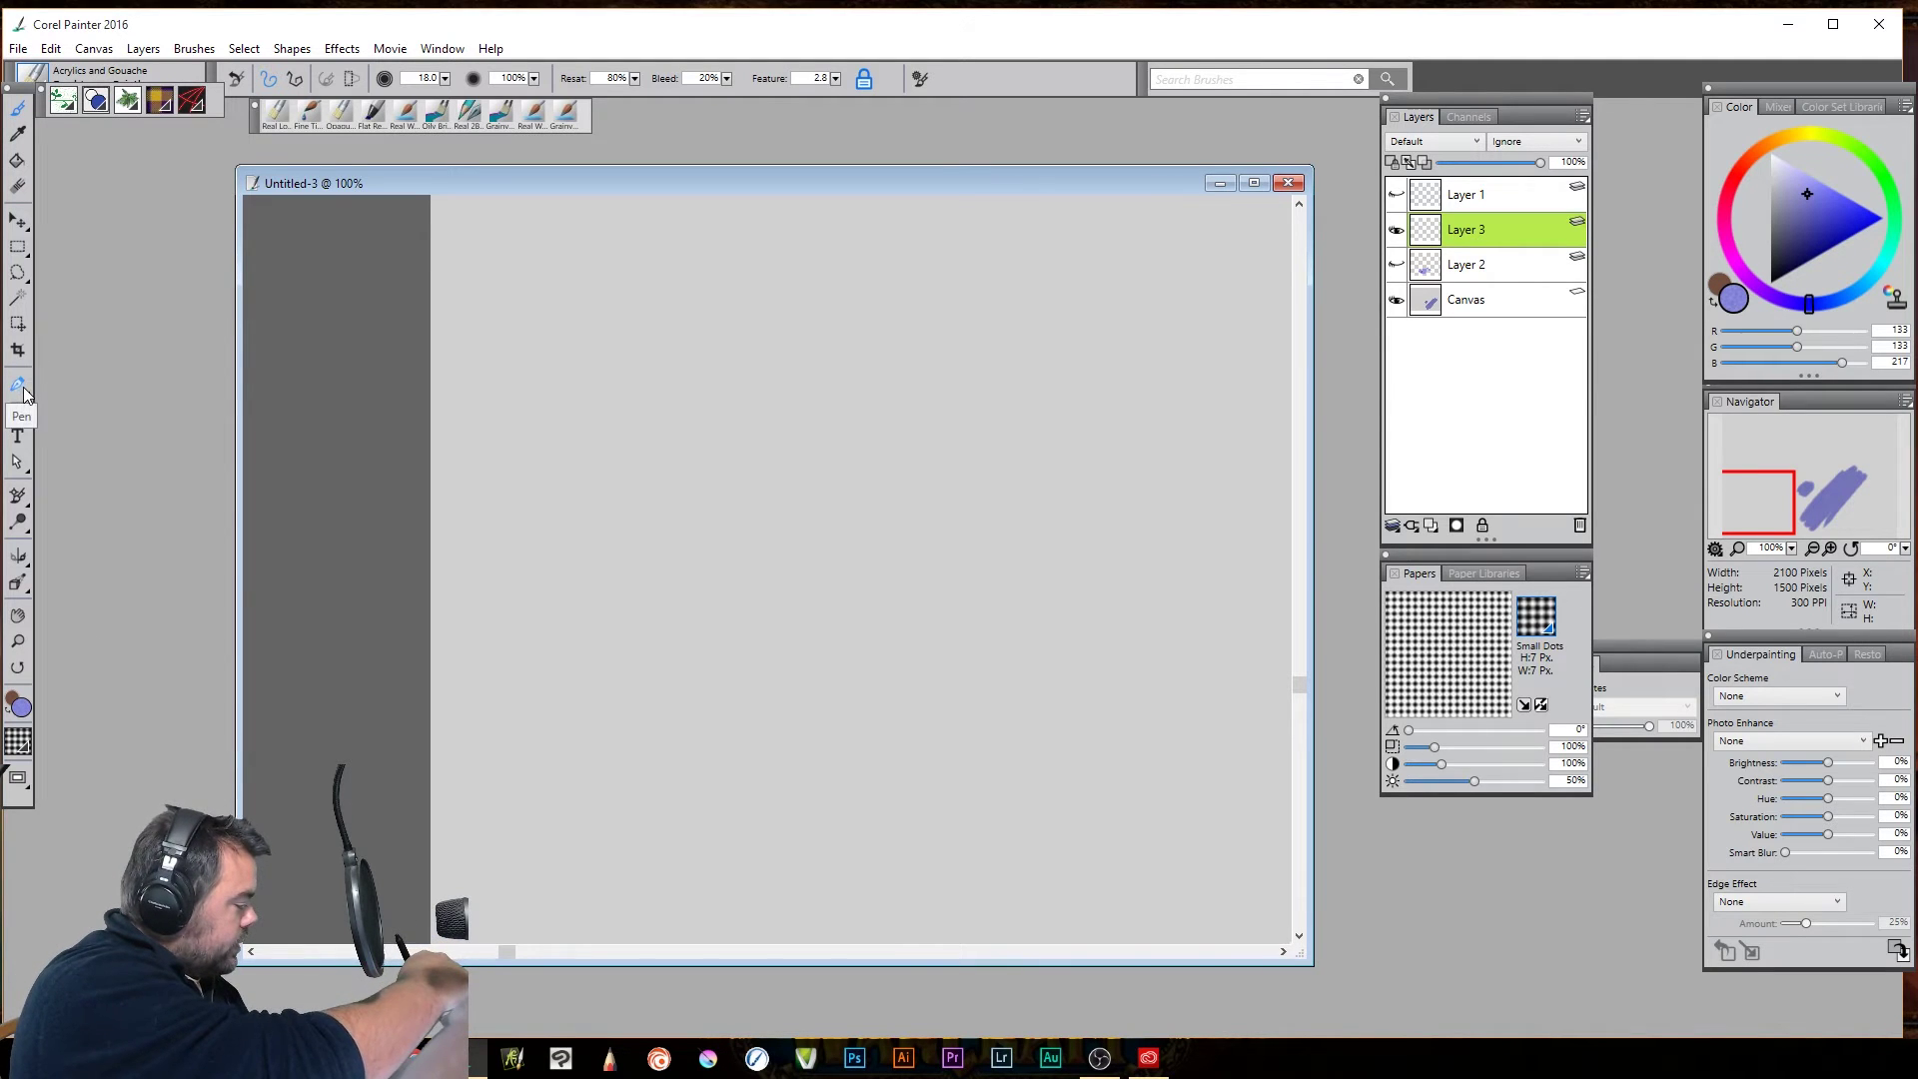
click(17, 160)
click(874, 716)
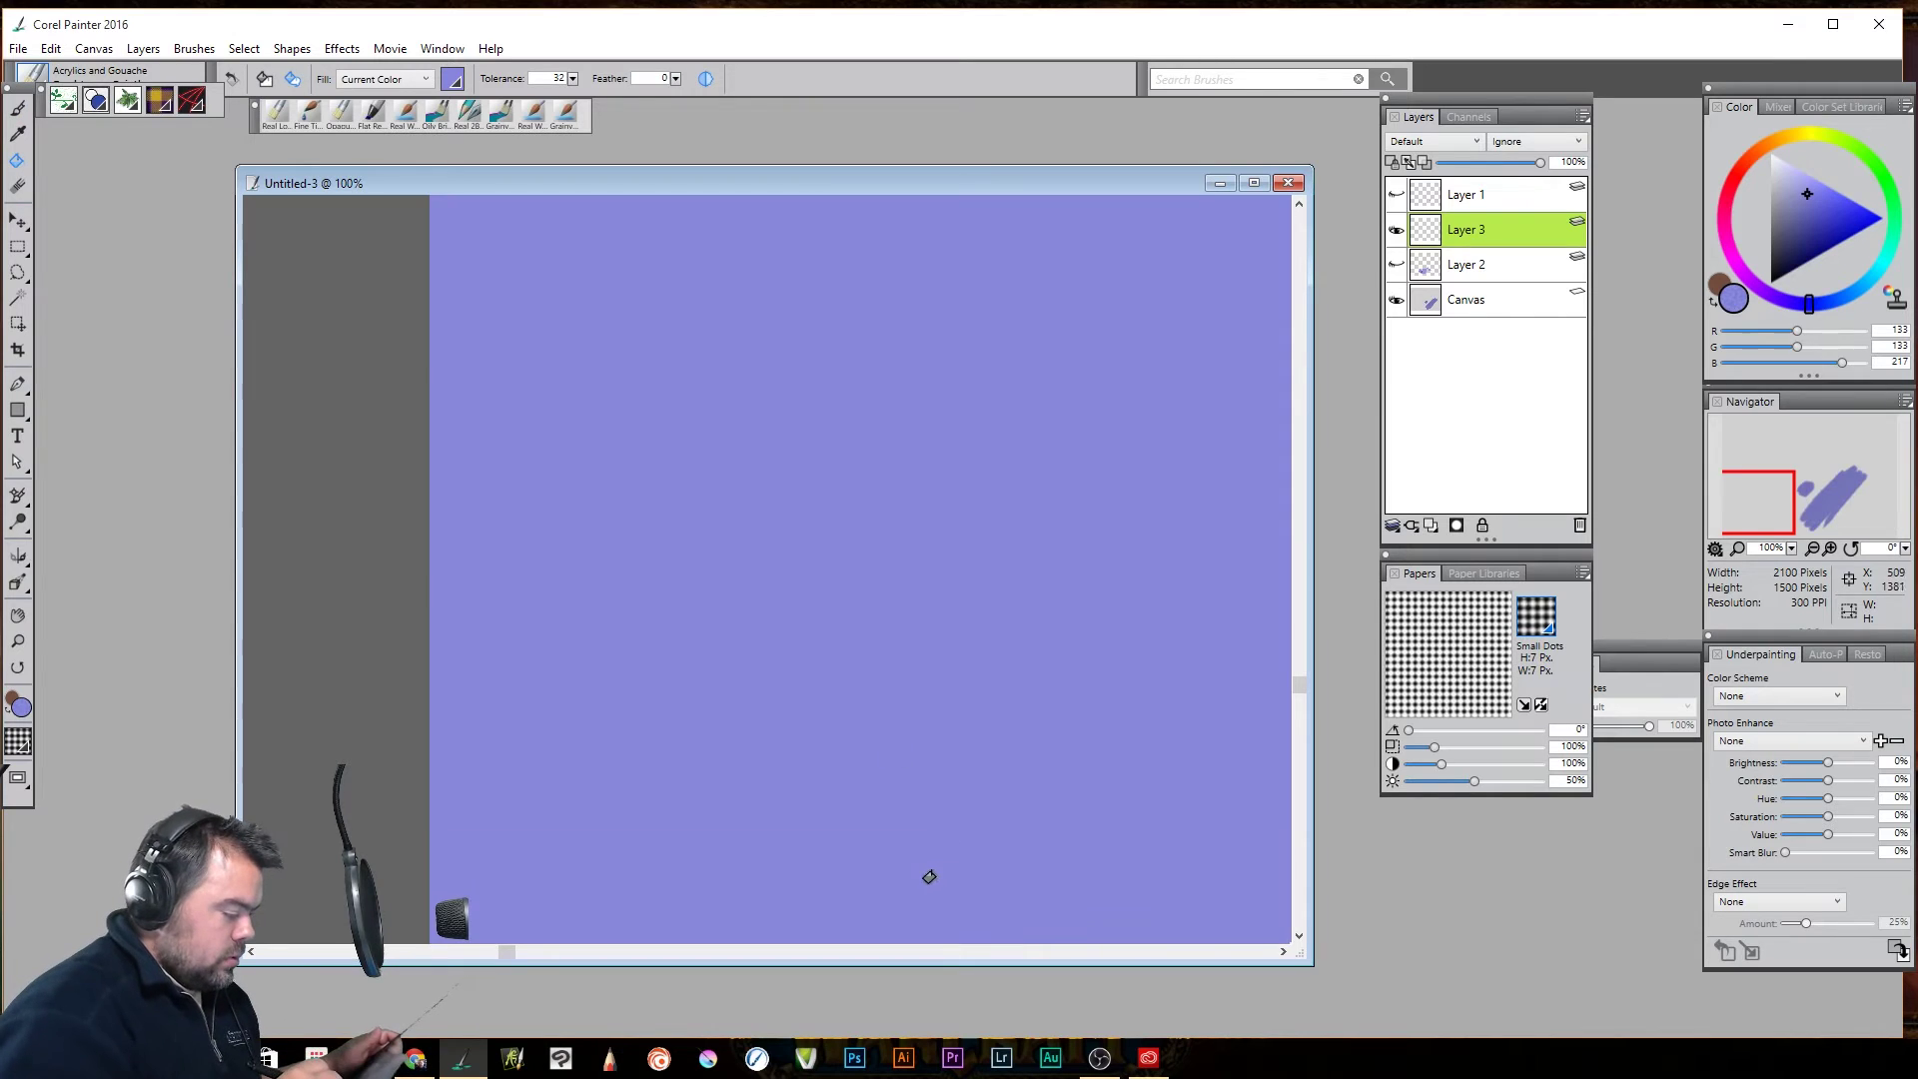
scroll(1130, 857, up, 4)
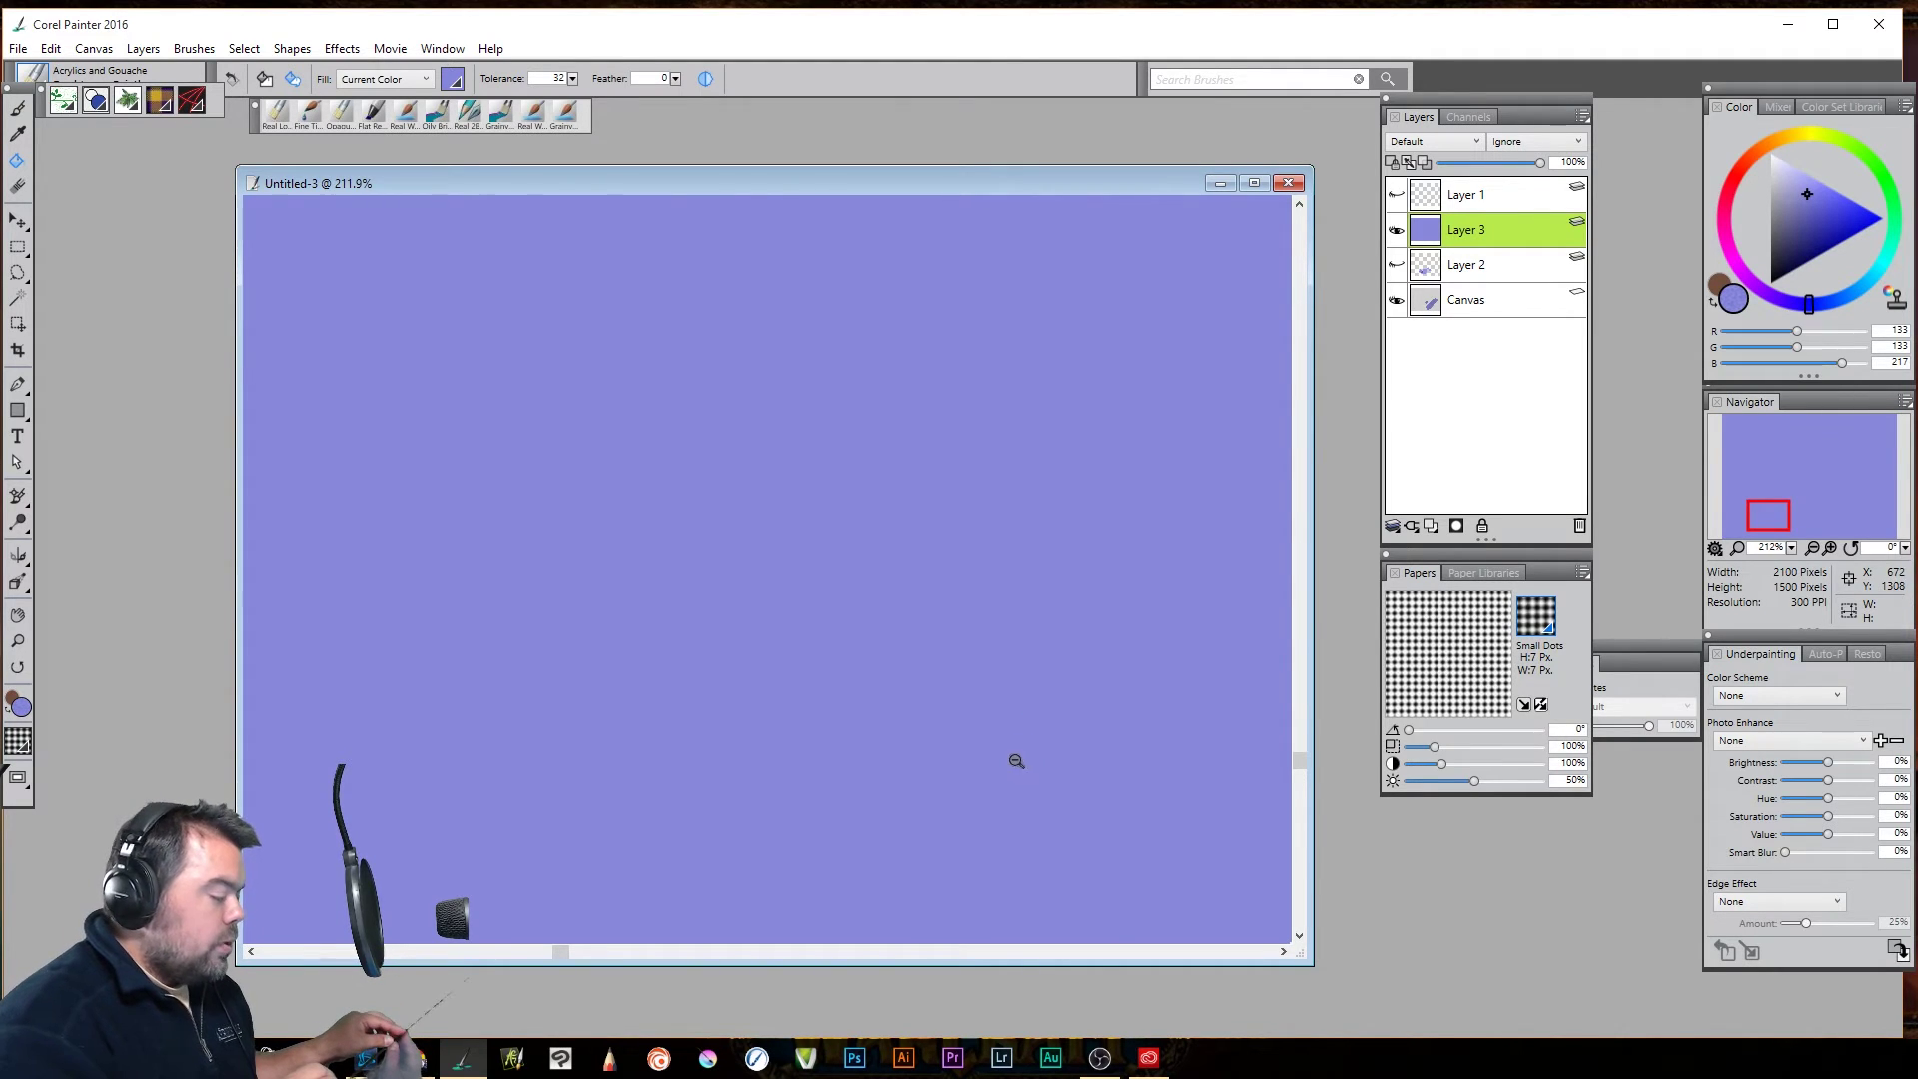
scroll(1015, 761, down, 4)
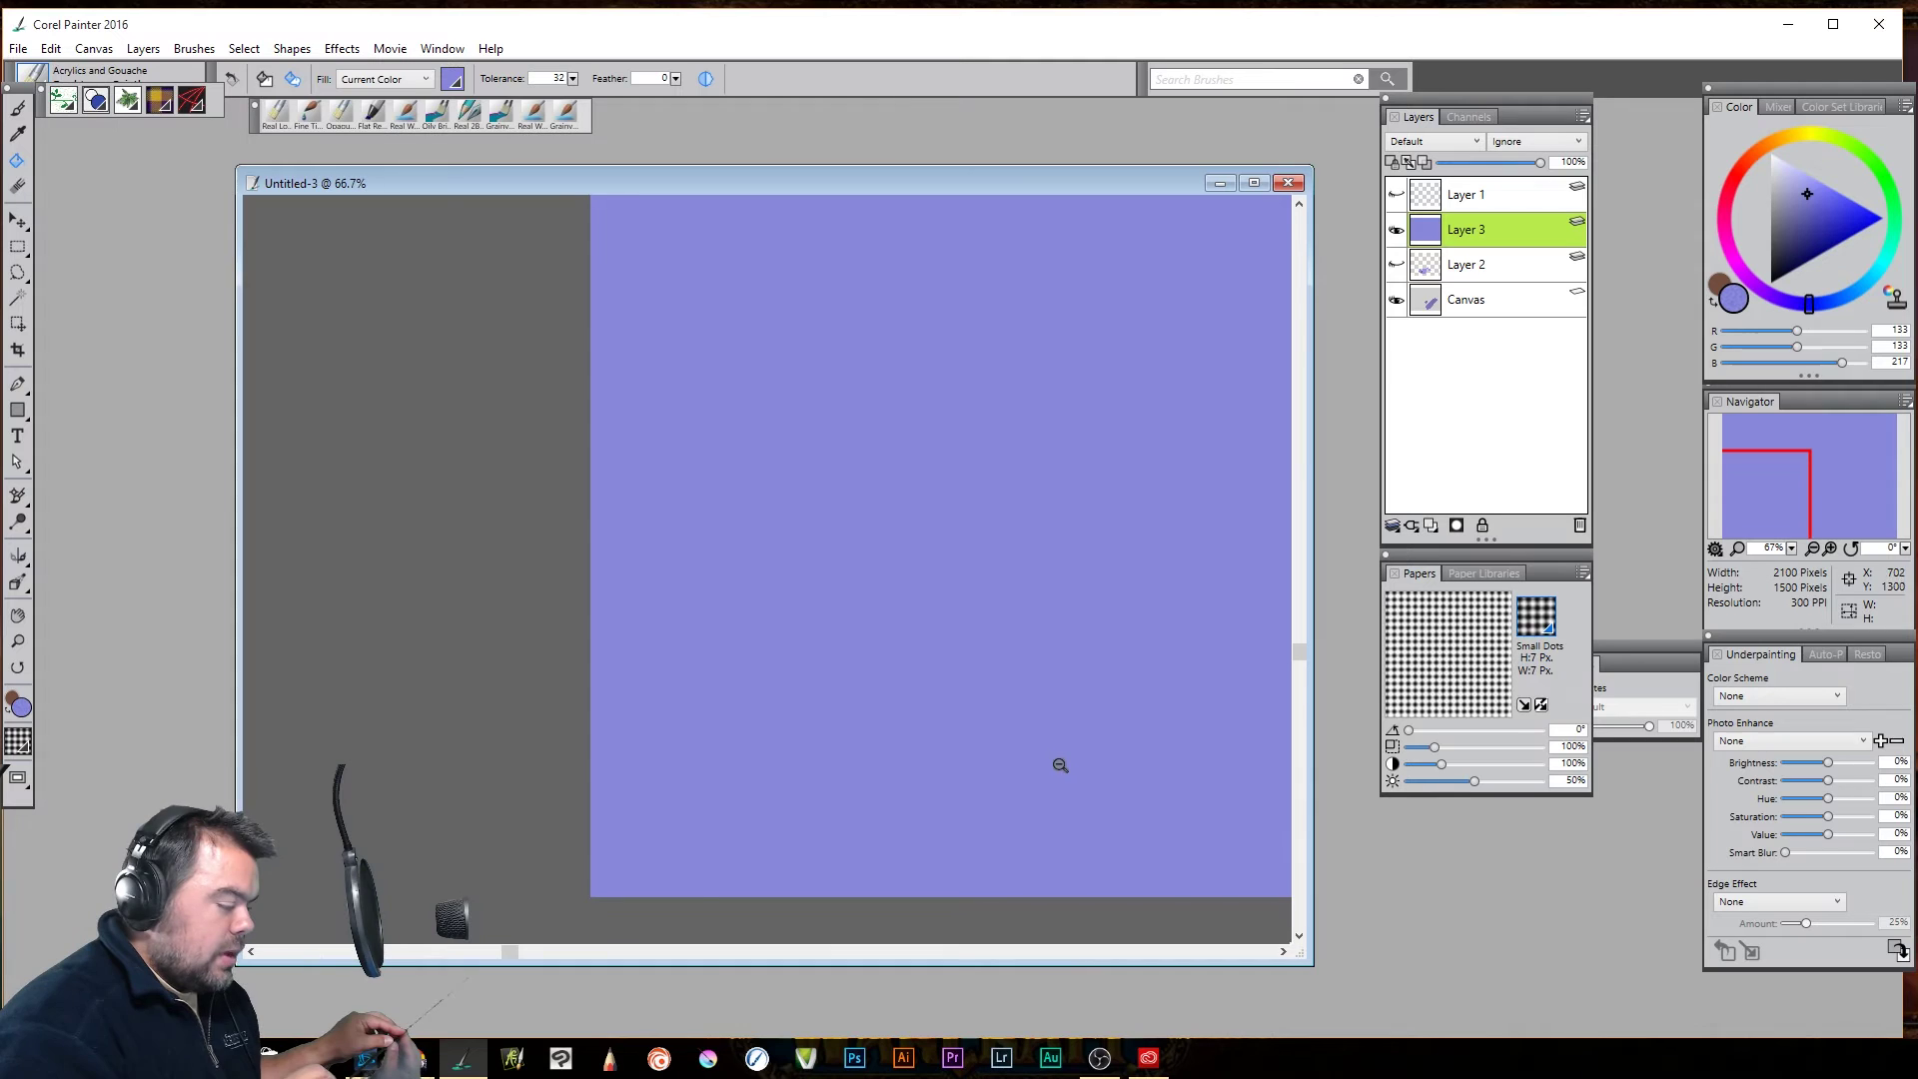
scroll(1009, 756, down, 3)
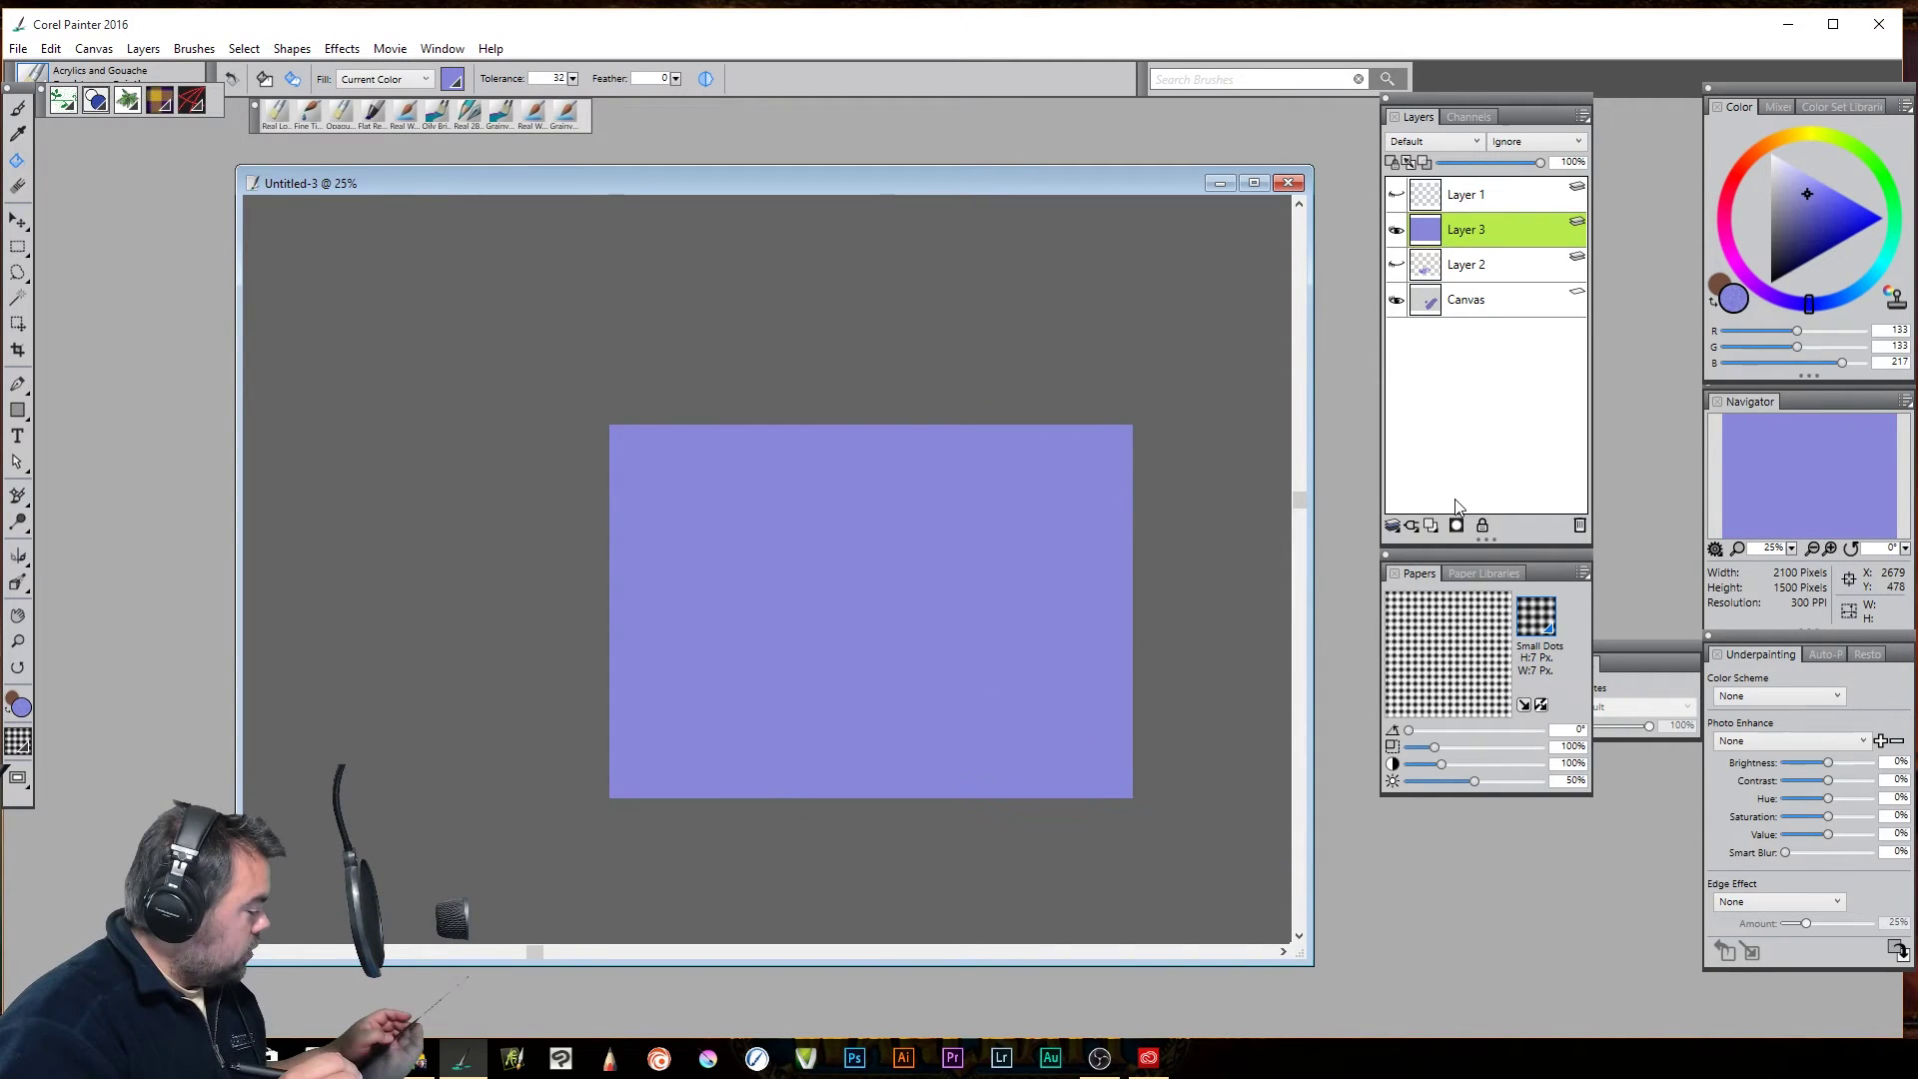
key(ctrl+z)
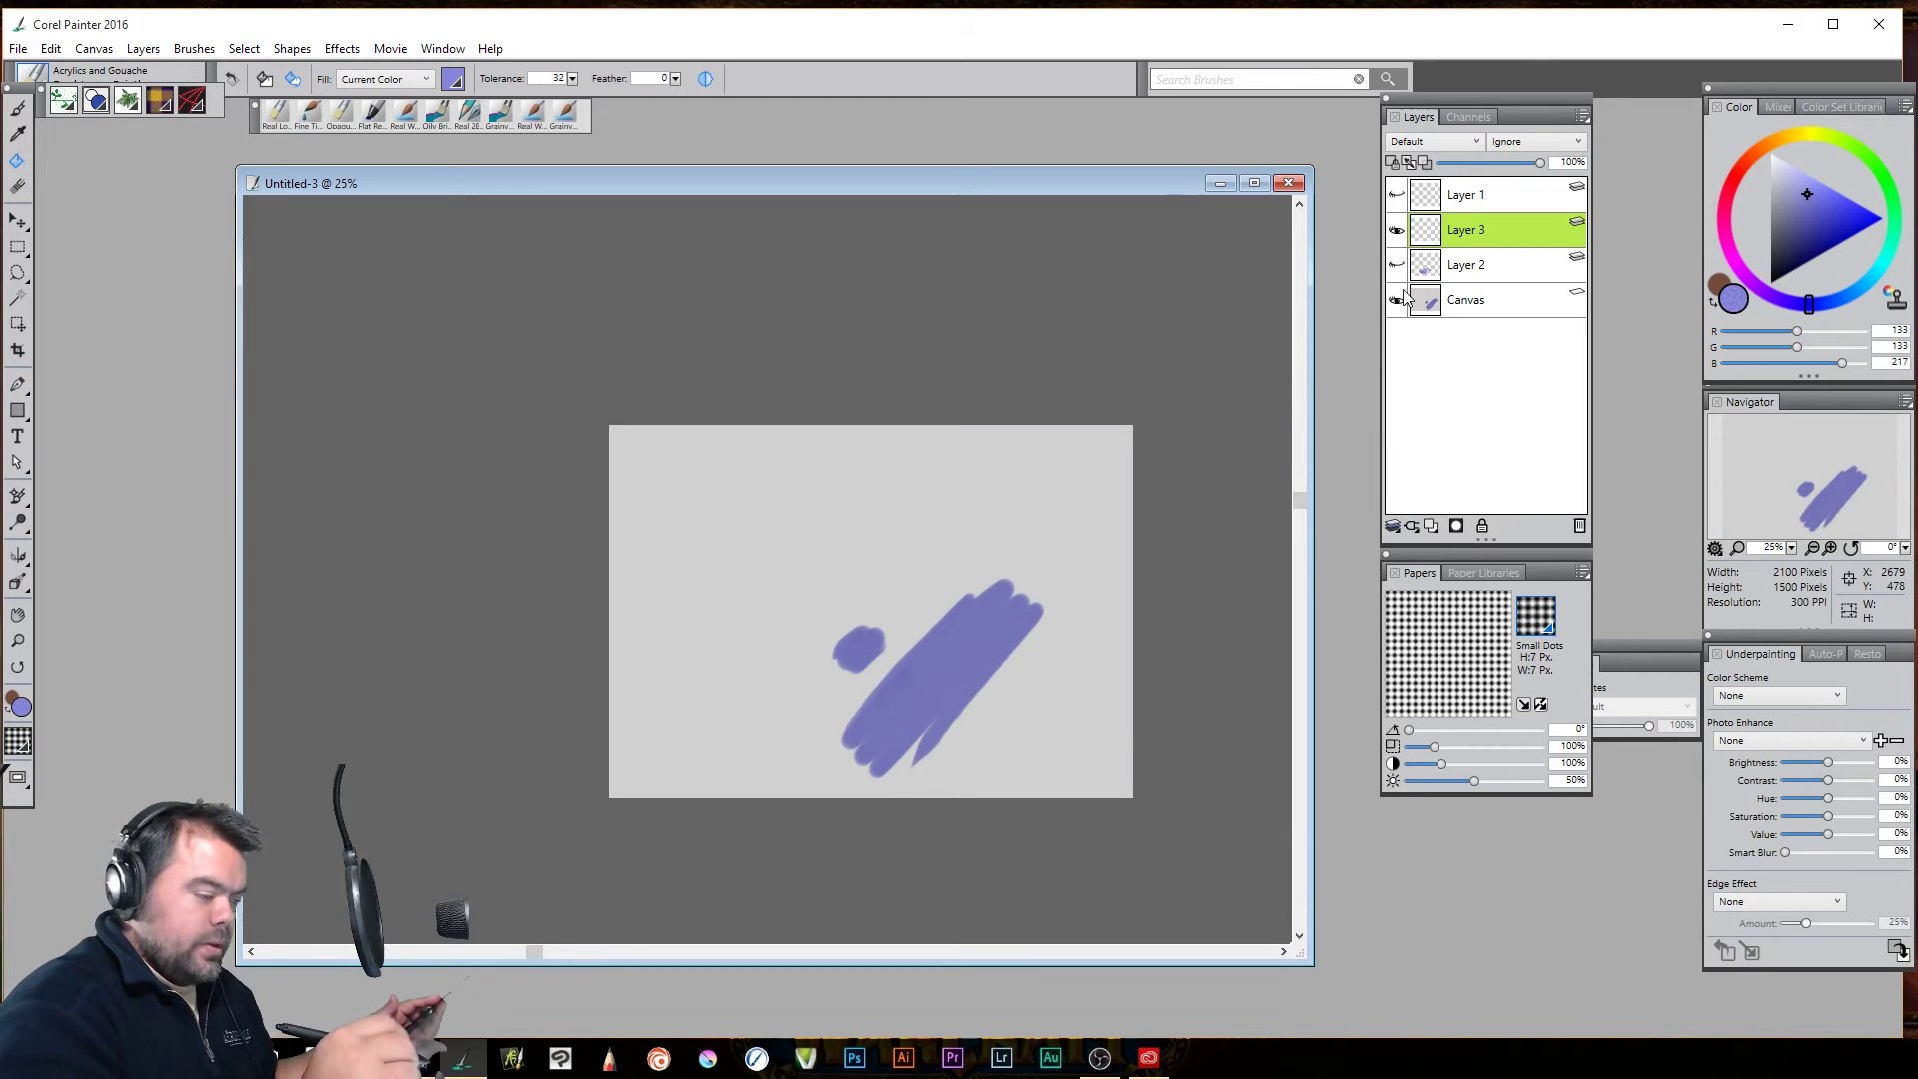
Wash lavender across the canvas with an enlarged Fine Tip Water 2 watercolour brush
click(18, 108)
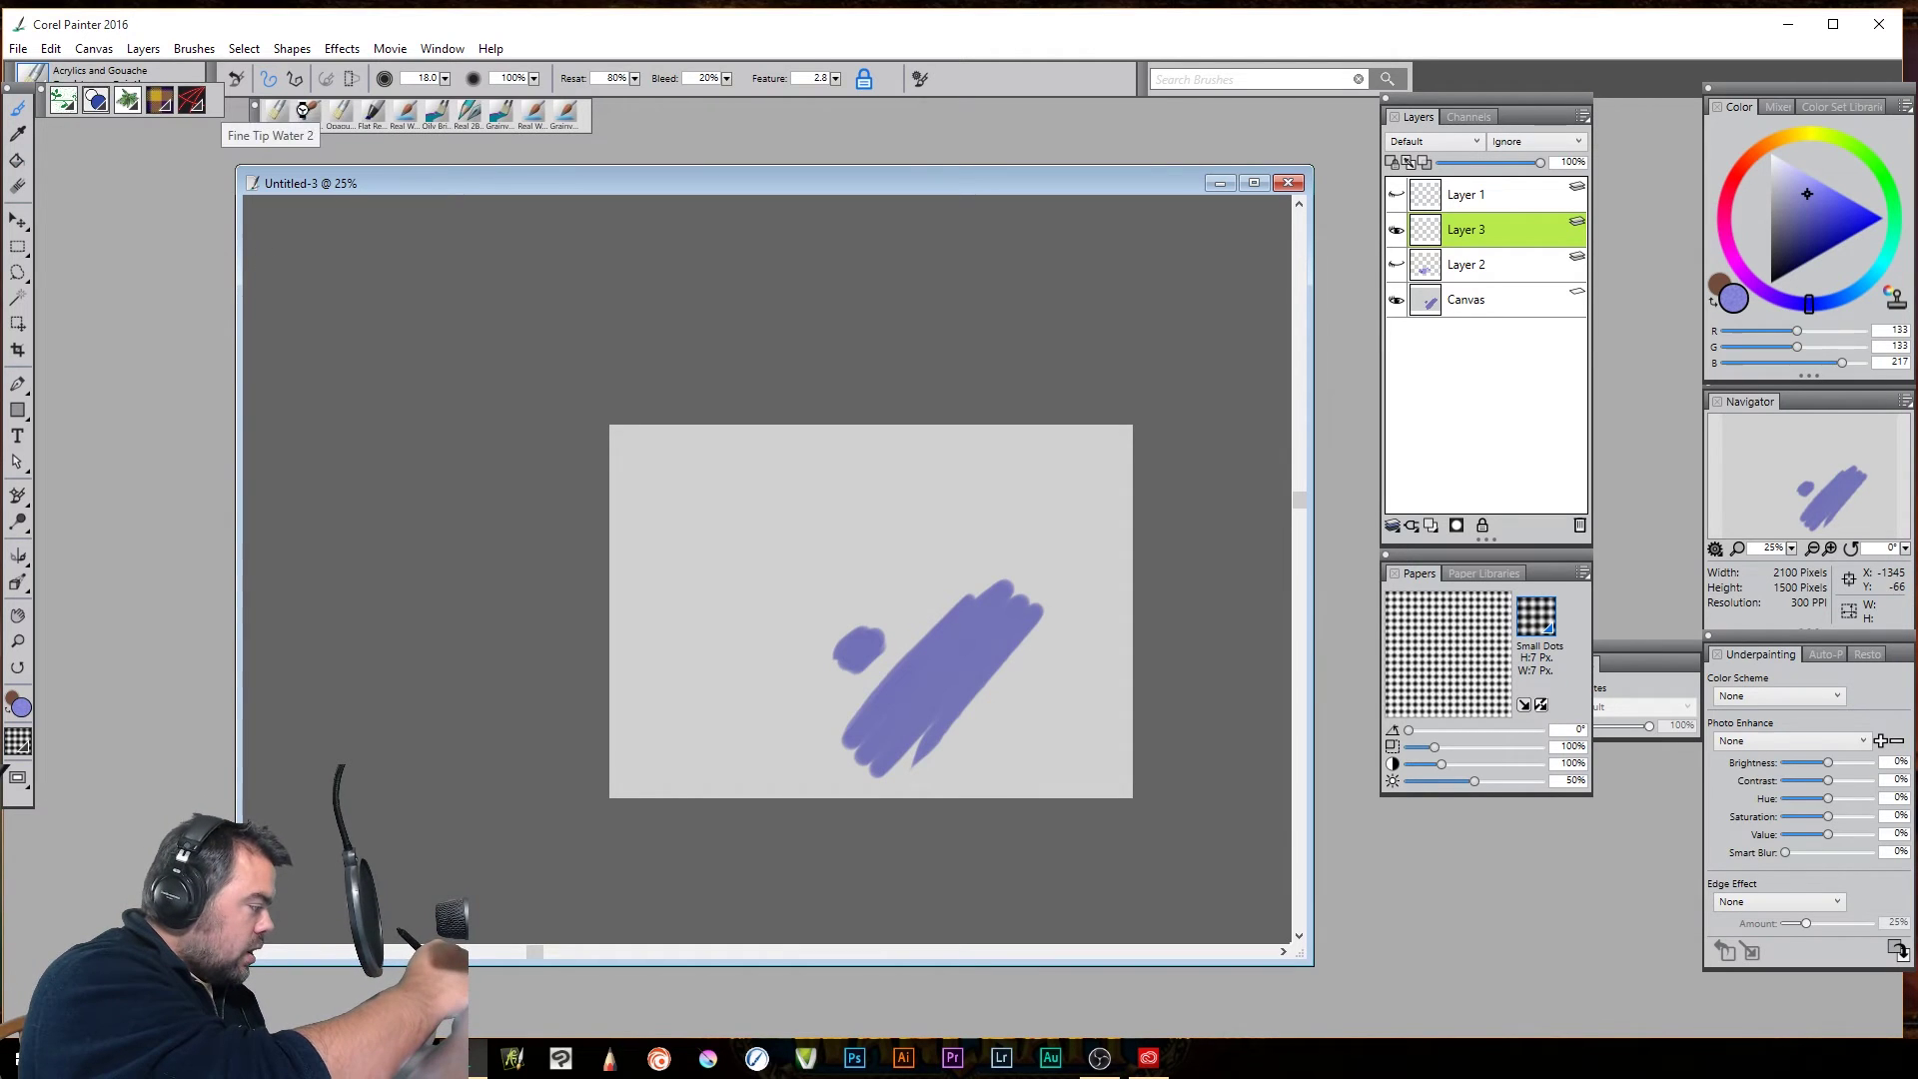
click(305, 109)
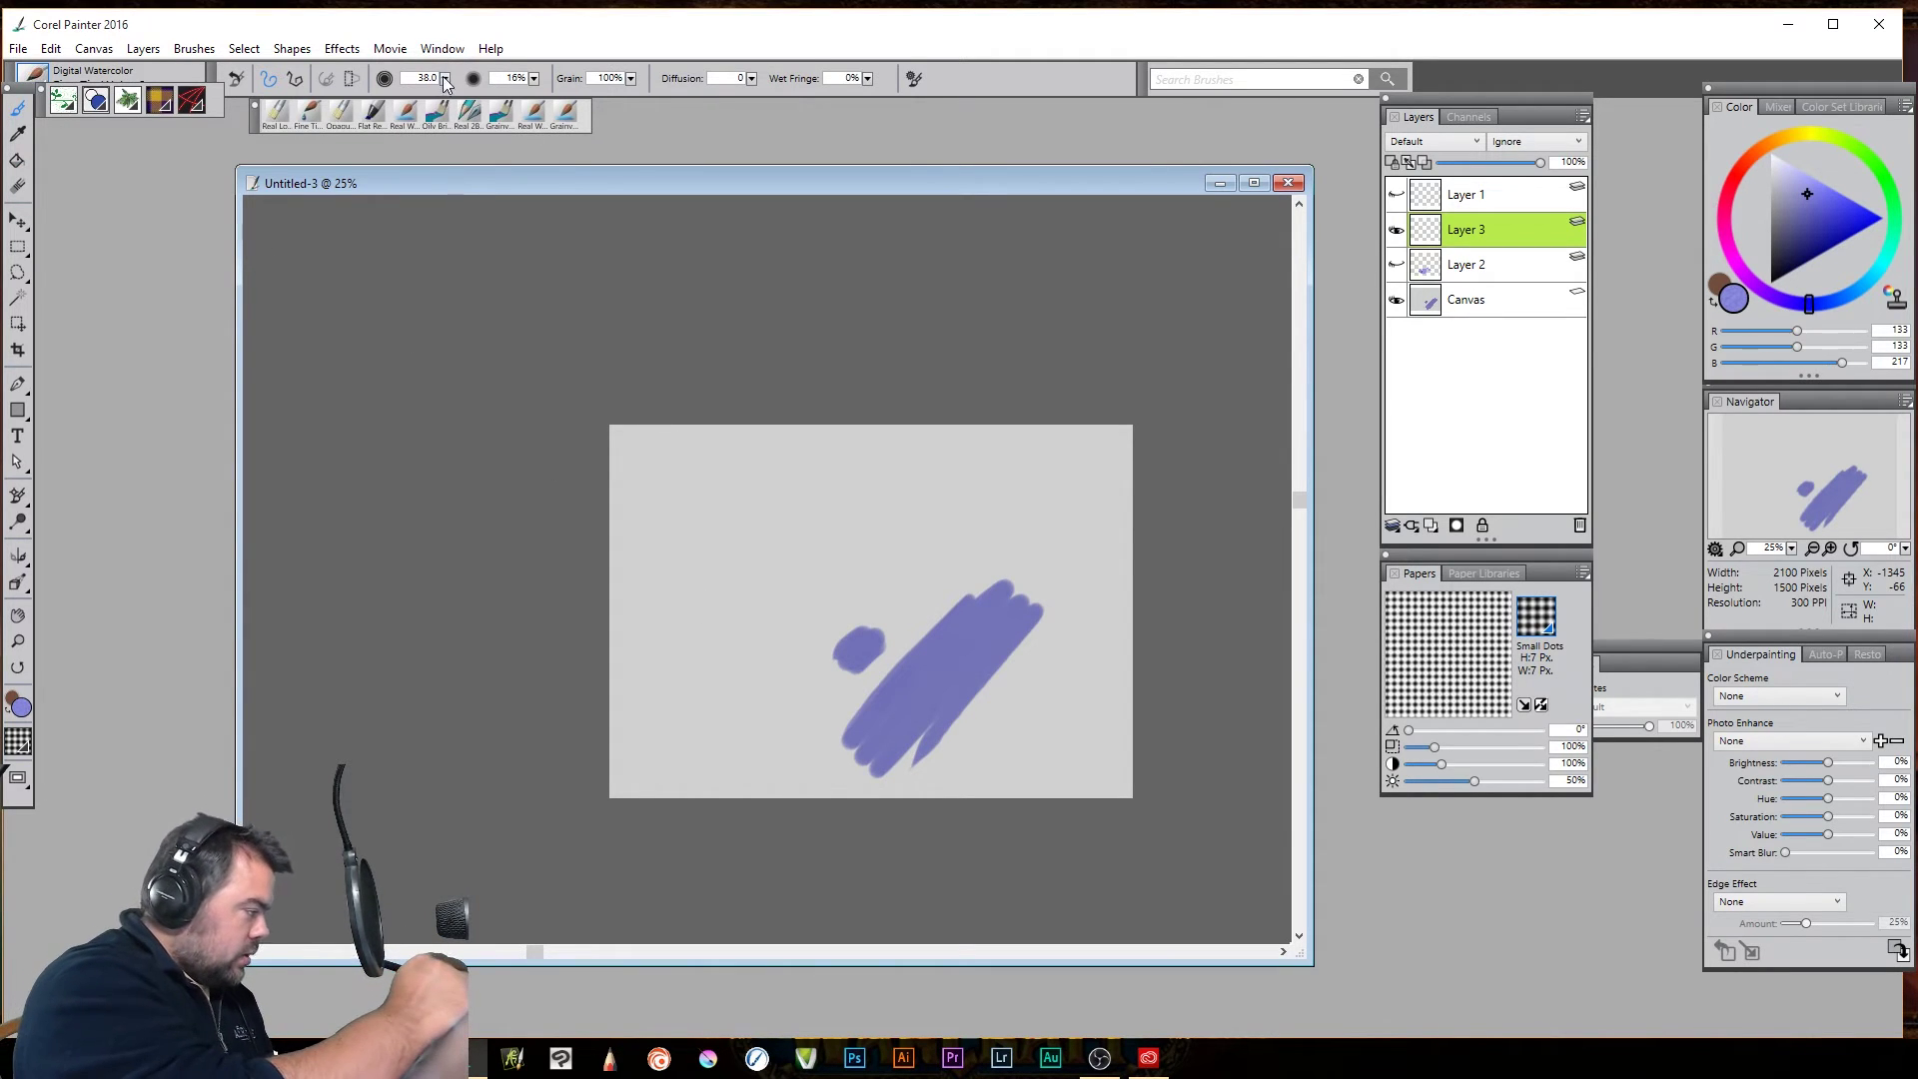
mouse_move(446, 80)
mouse_down()
mouse_move(297, 90)
mouse_move(353, 91)
mouse_up()
mouse_move(577, 697)
mouse_down()
mouse_move(671, 431)
mouse_move(732, 416)
mouse_move(707, 599)
mouse_move(846, 848)
mouse_move(968, 783)
mouse_move(1066, 676)
mouse_move(1155, 633)
mouse_move(1007, 727)
mouse_up()
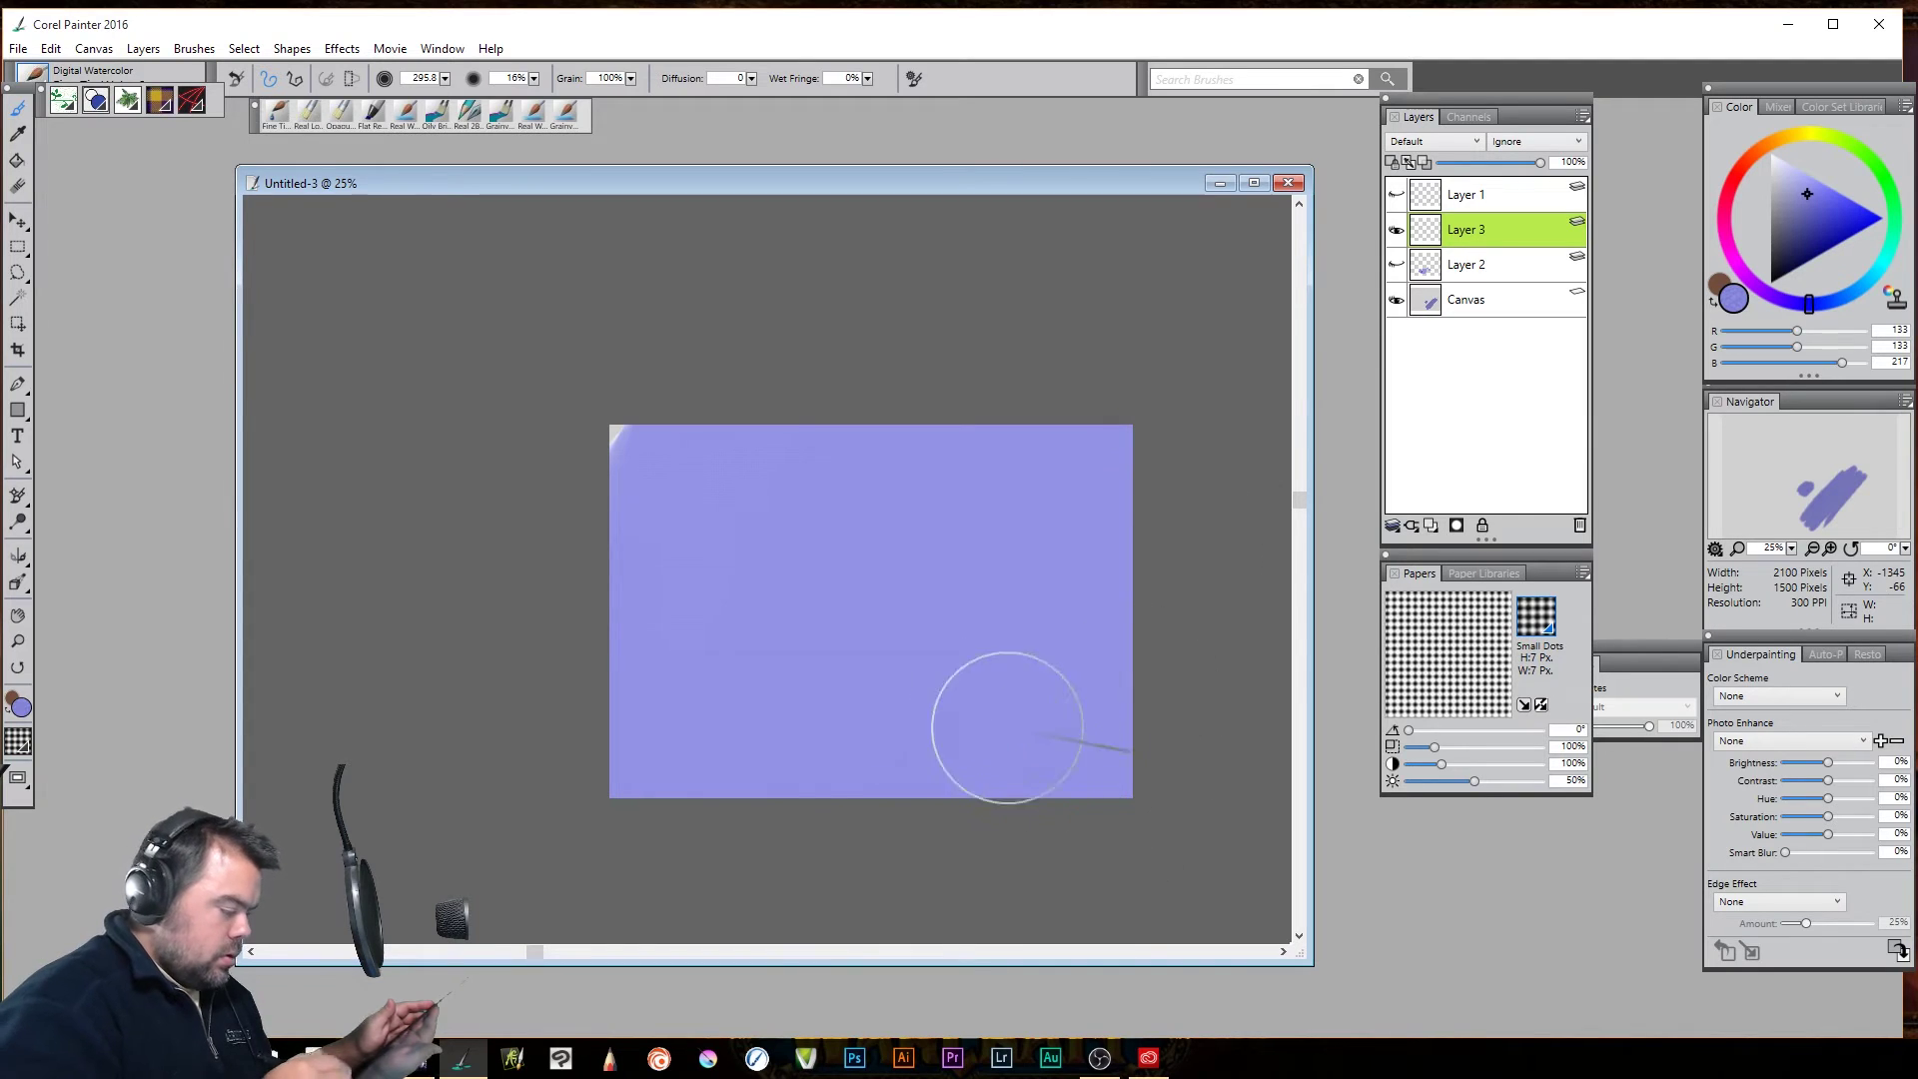
Zoom in on the wash's paper grain, zoom back out, recenter, and adjust paper scale
drag(814, 723, 856, 732)
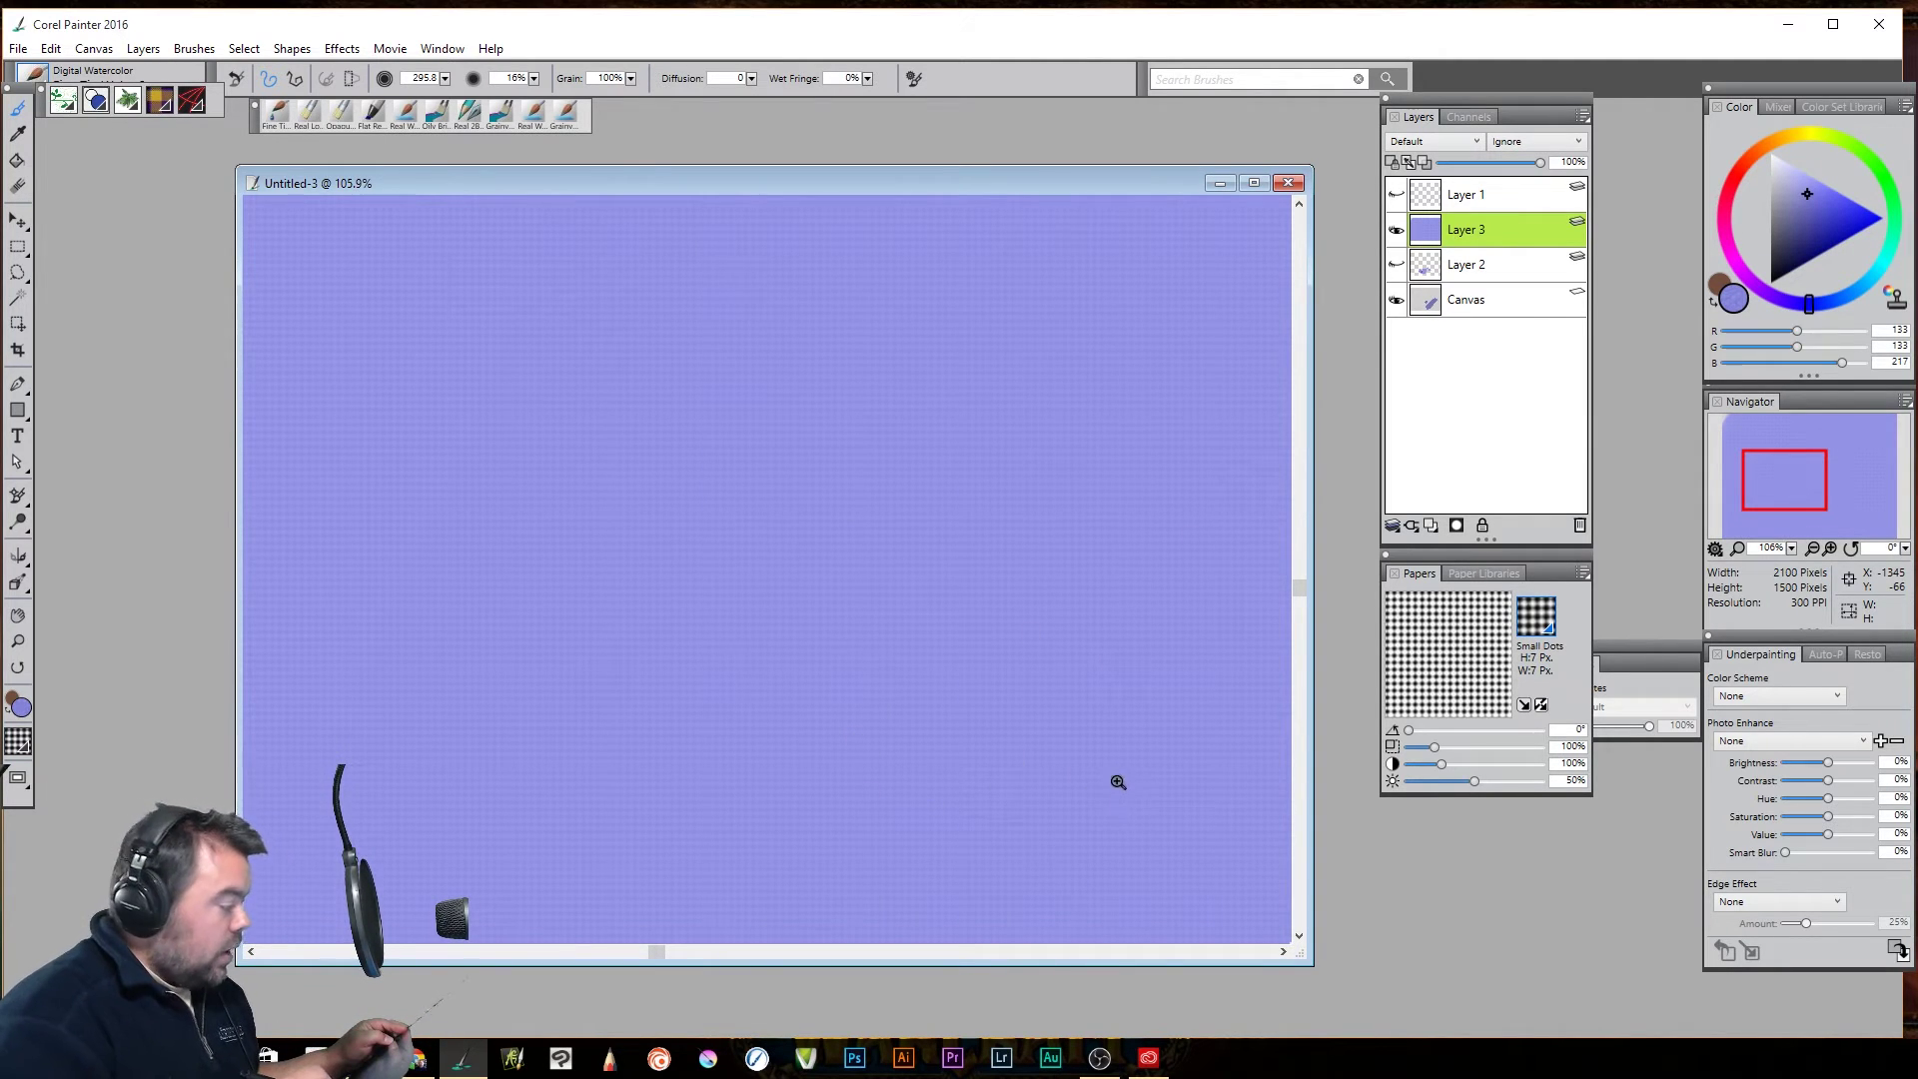
drag(1133, 738, 922, 682)
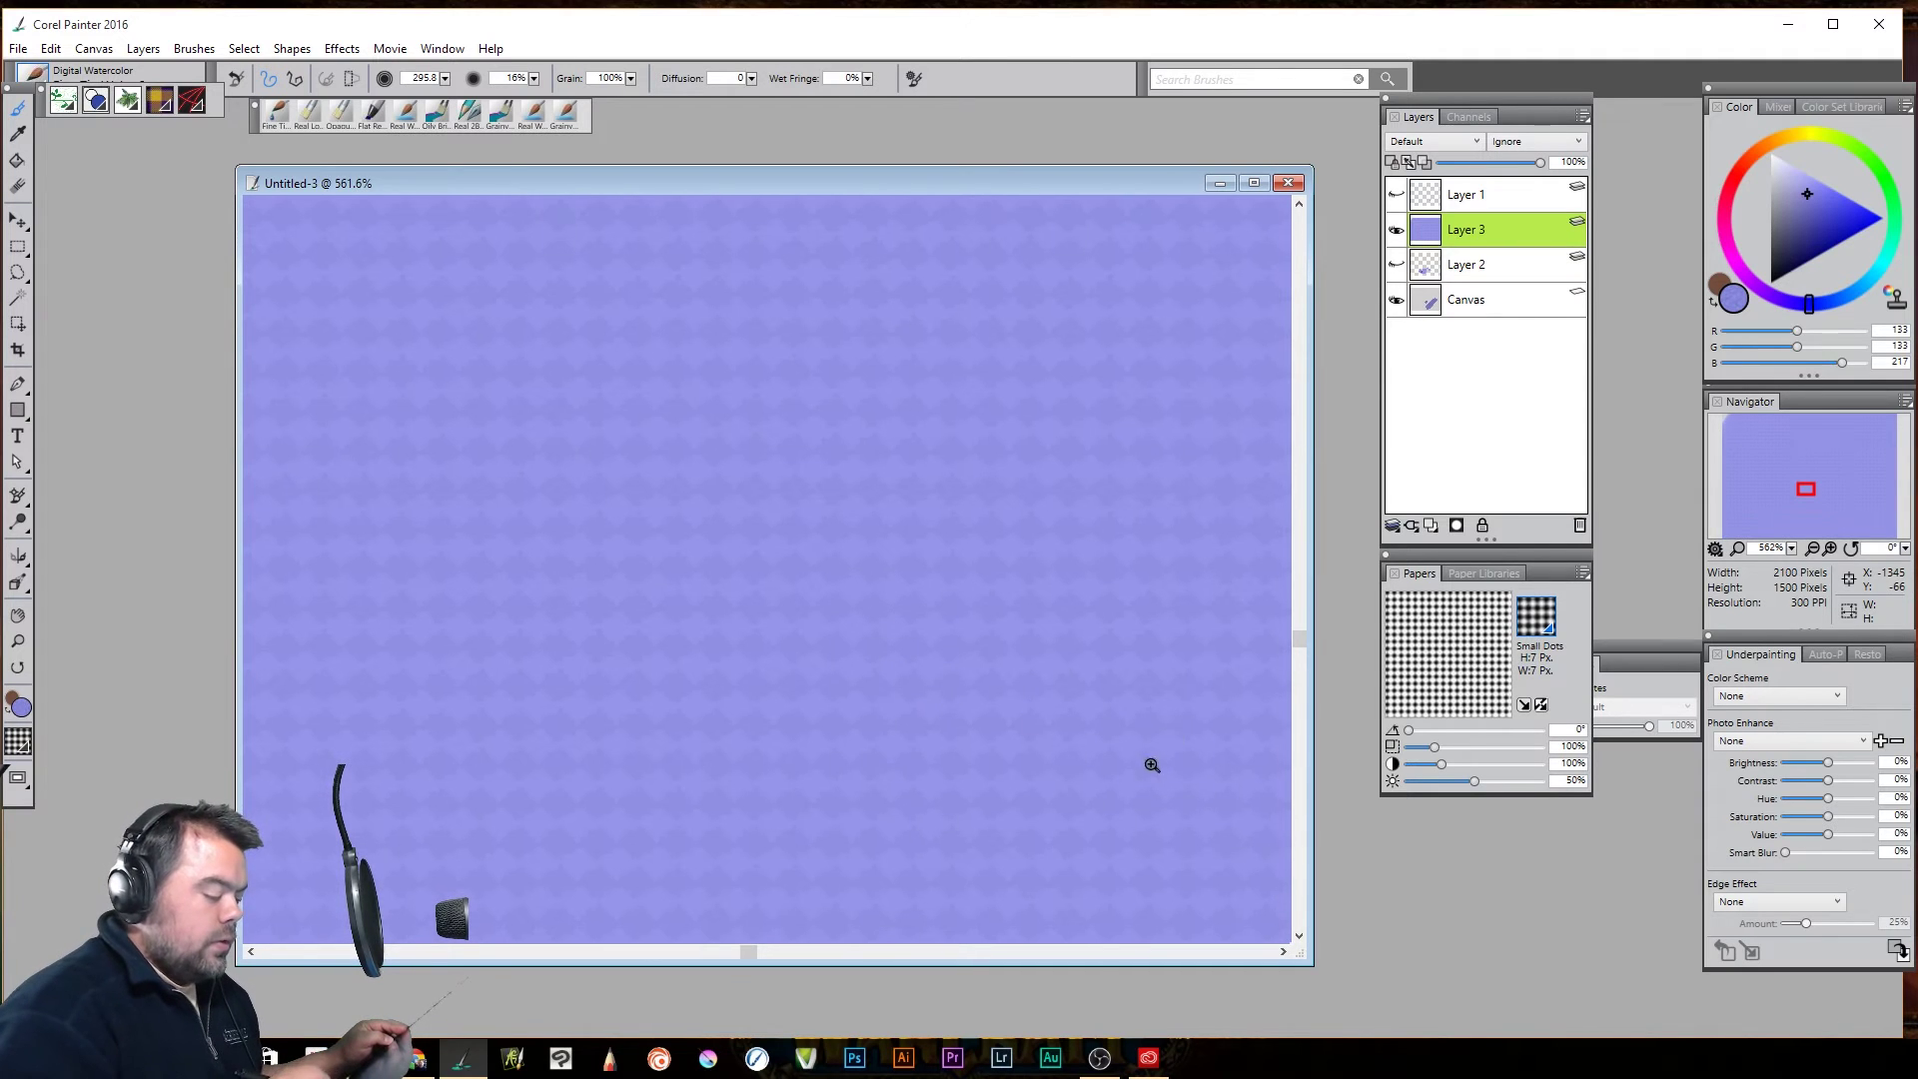
alt+click(1043, 790)
alt+click(1039, 788)
alt+click(1049, 788)
alt+click(1053, 783)
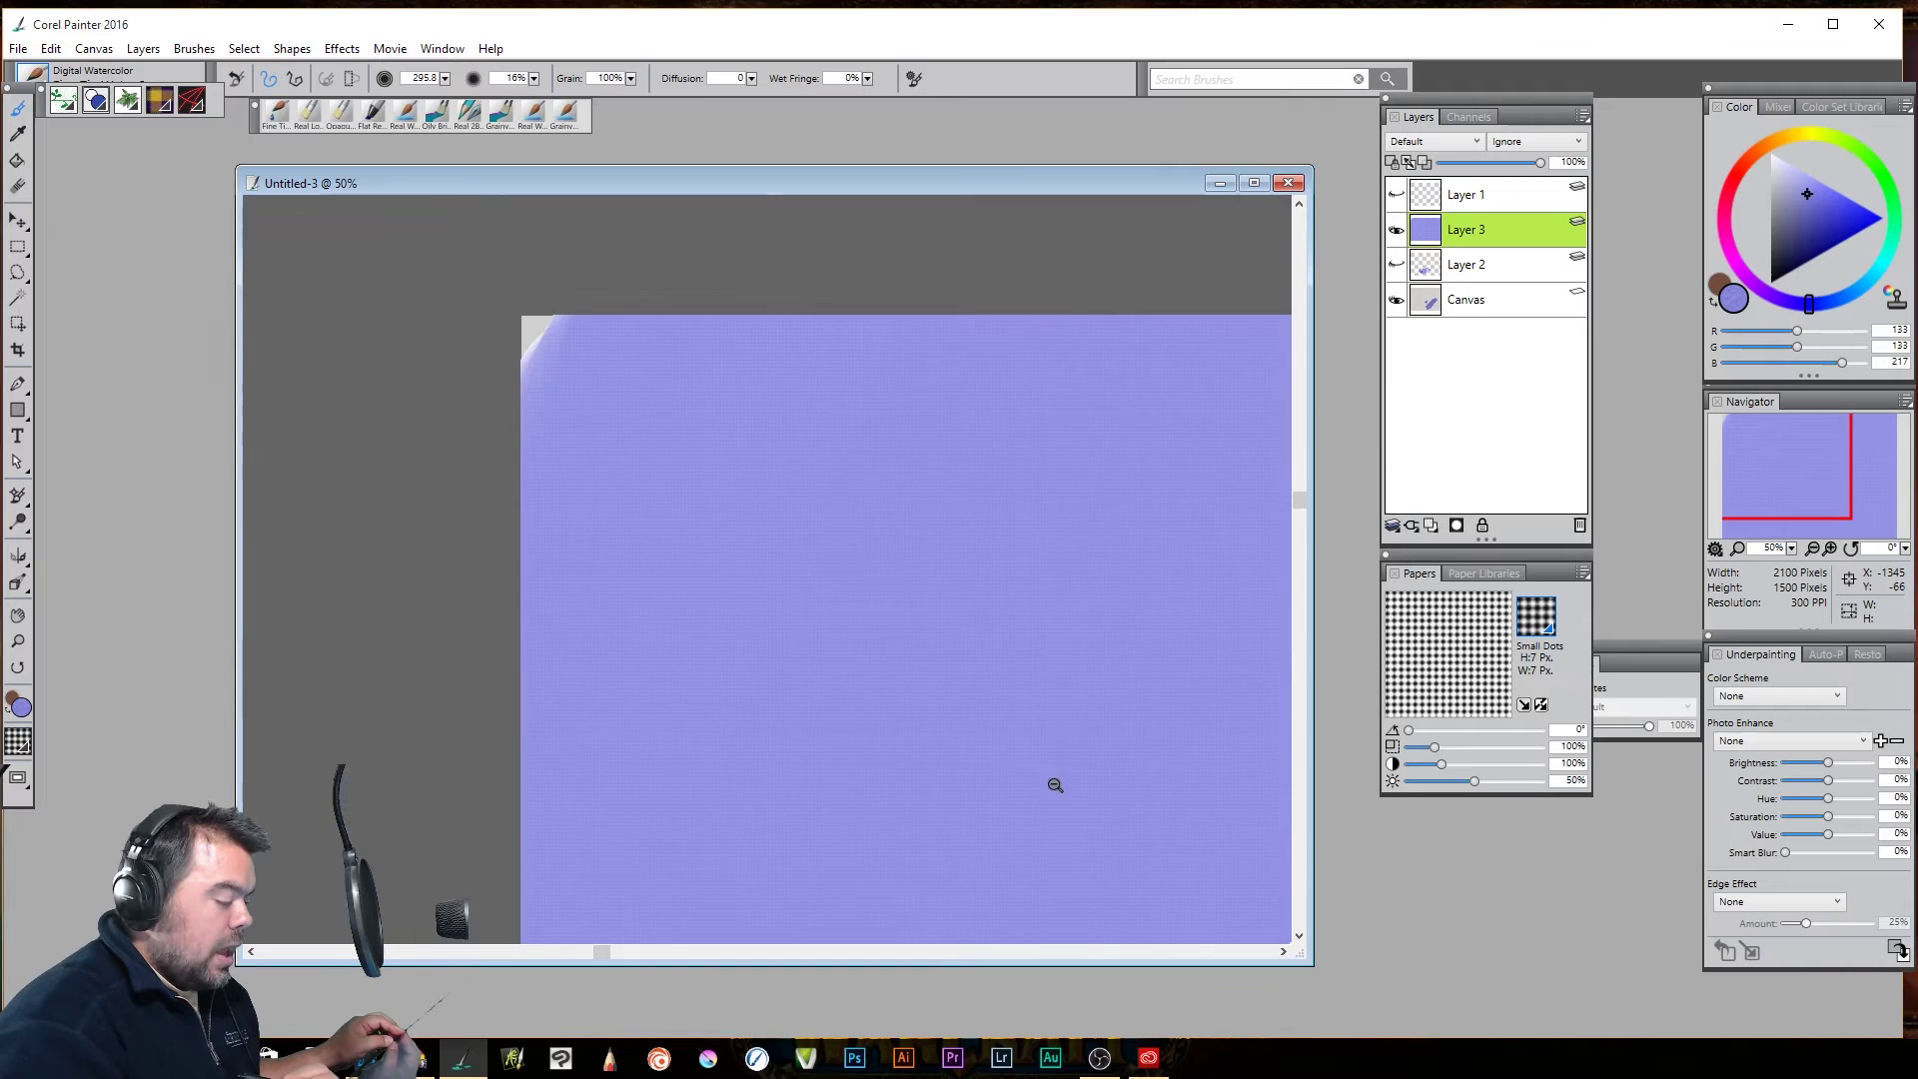
alt+click(1054, 787)
drag(1074, 806, 873, 603)
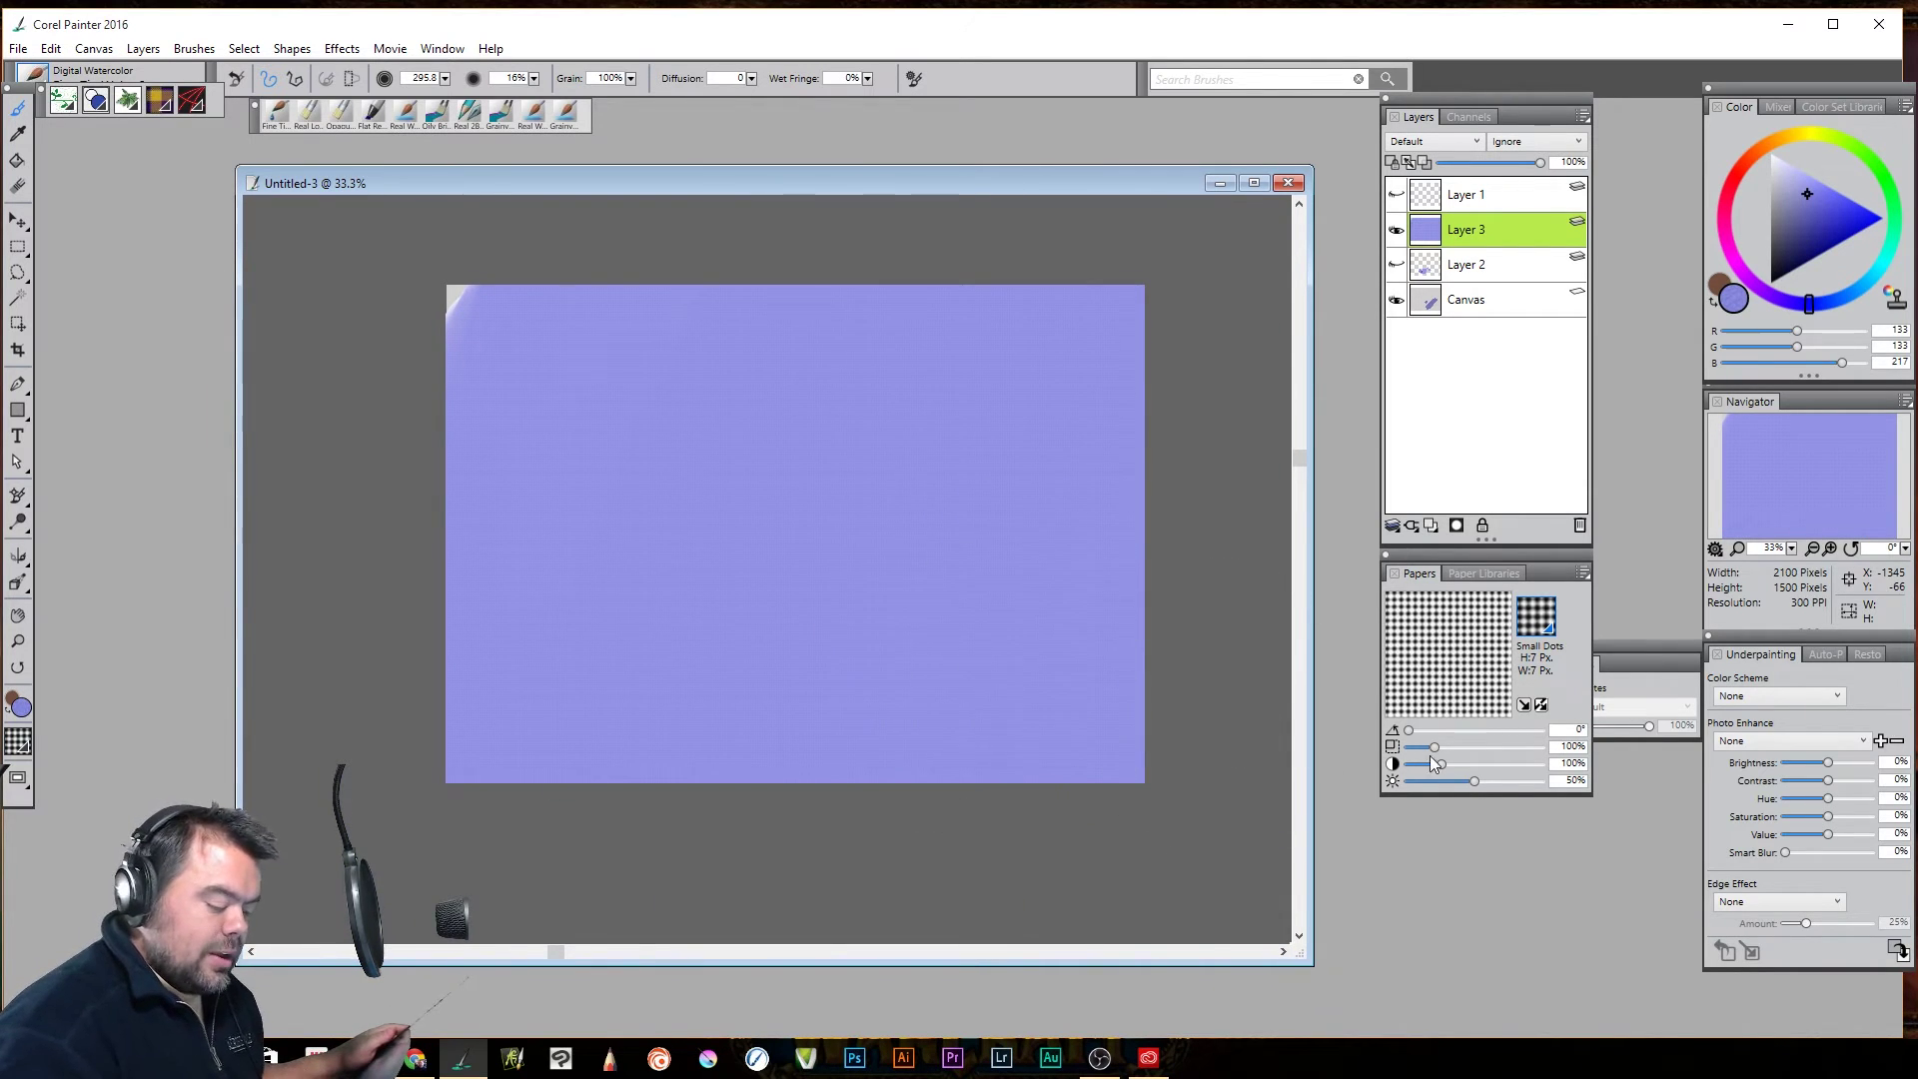
drag(1423, 741, 1498, 751)
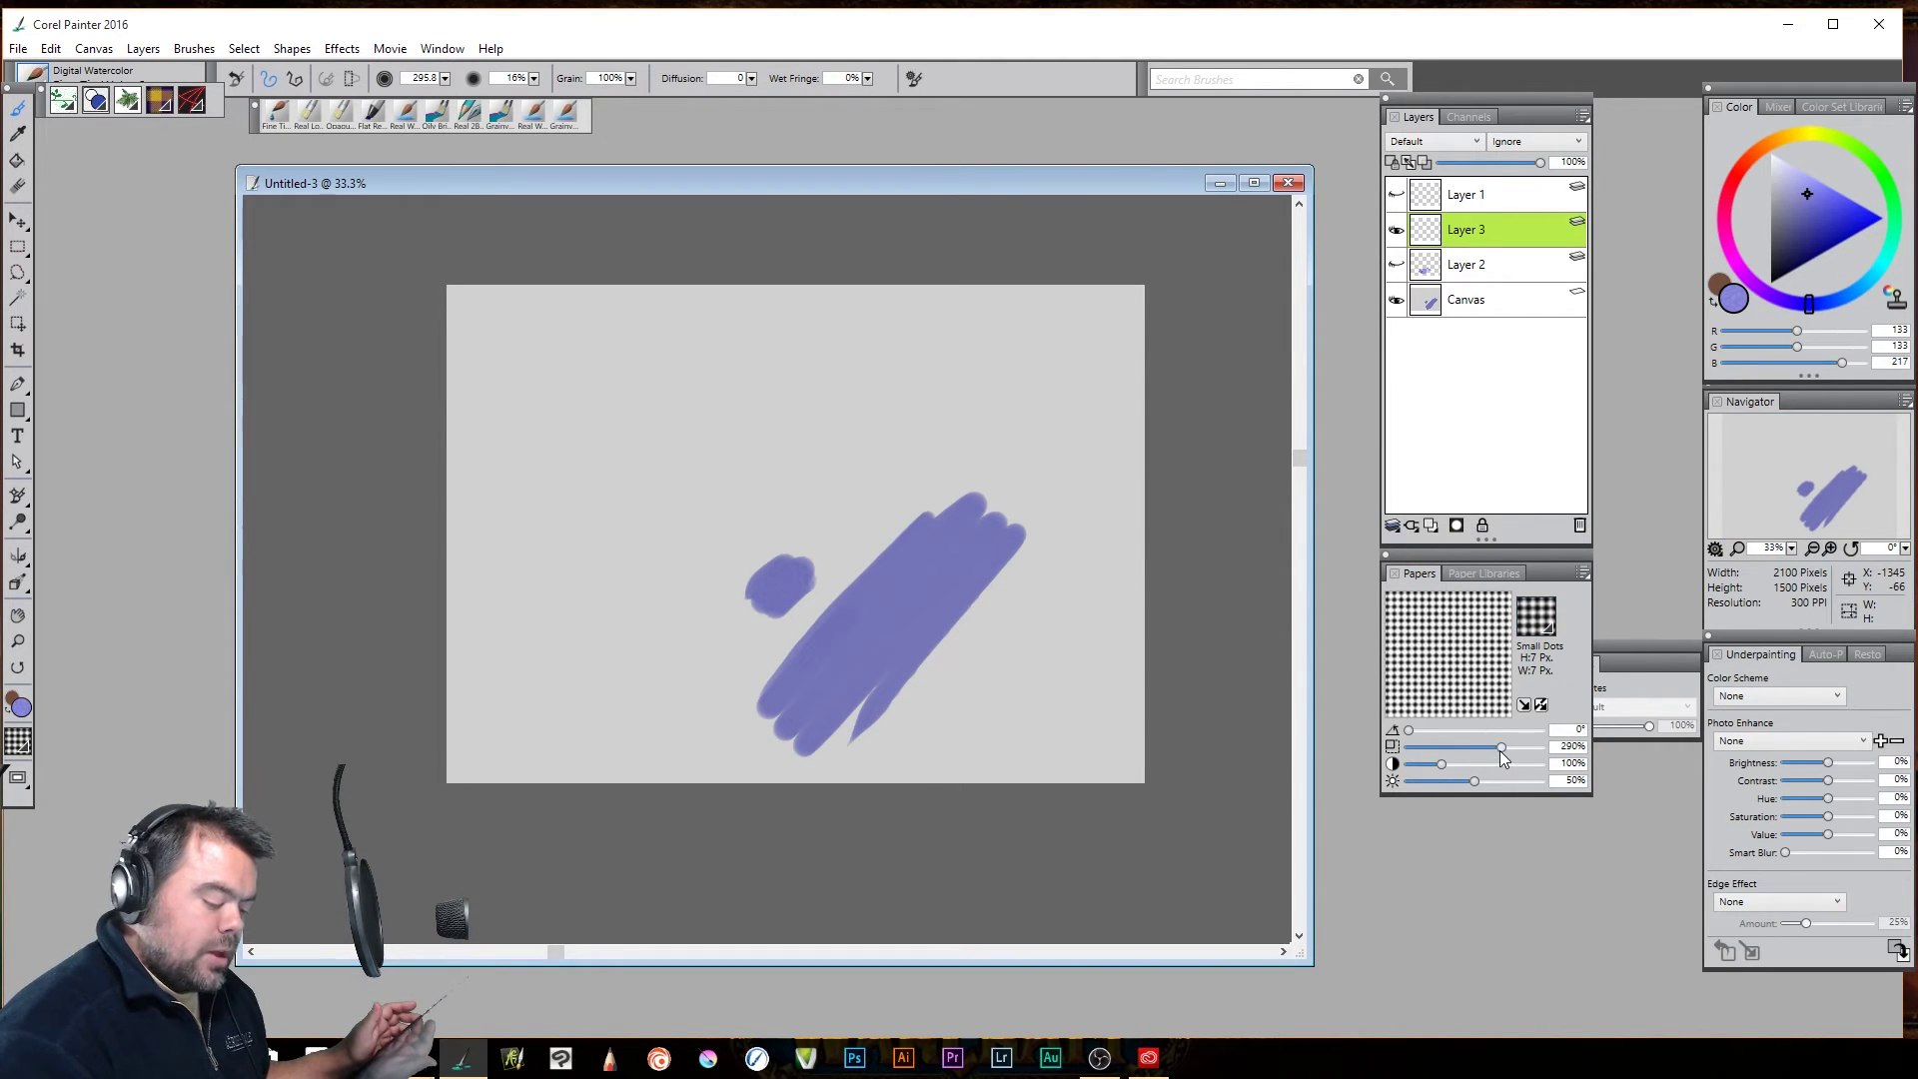
Raise the paper scale to 350%, fill the top-right corner purple, and add Layer 4
drag(1438, 749, 1472, 749)
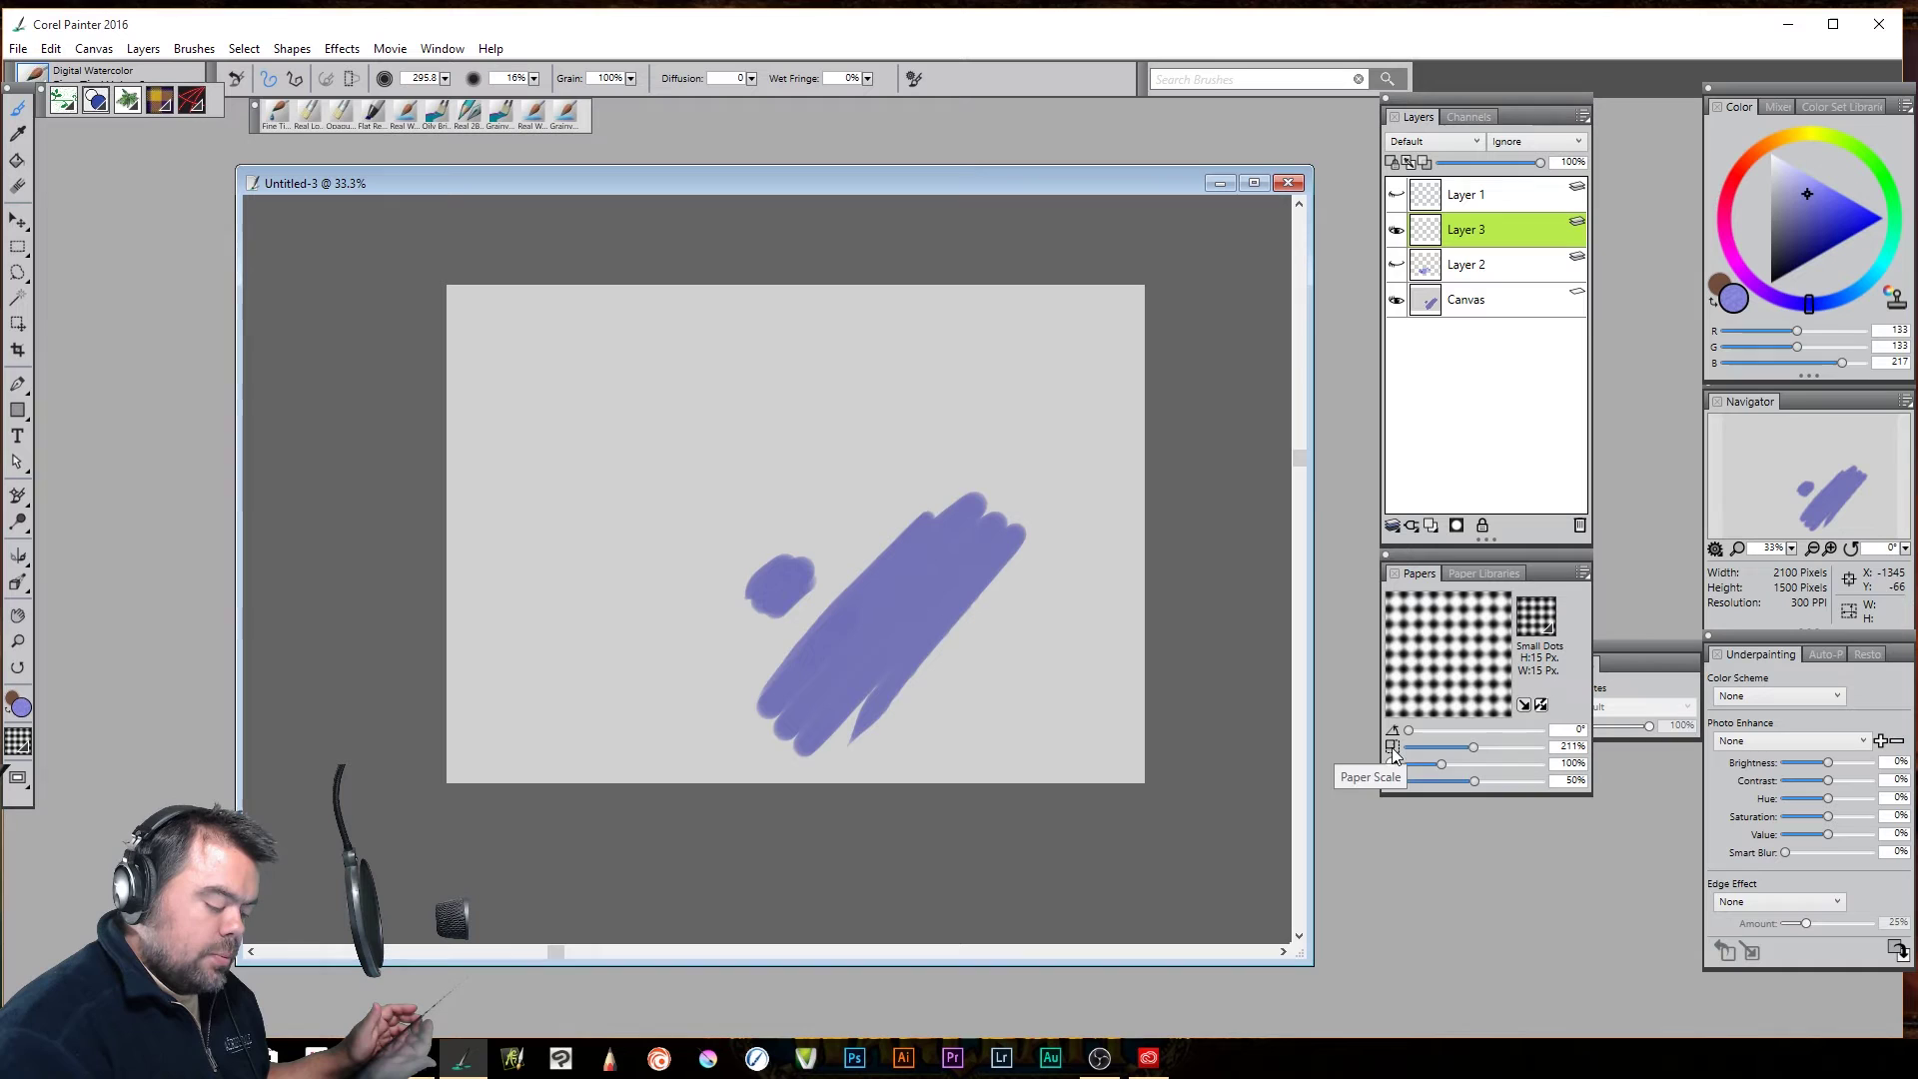
drag(1474, 749, 1521, 749)
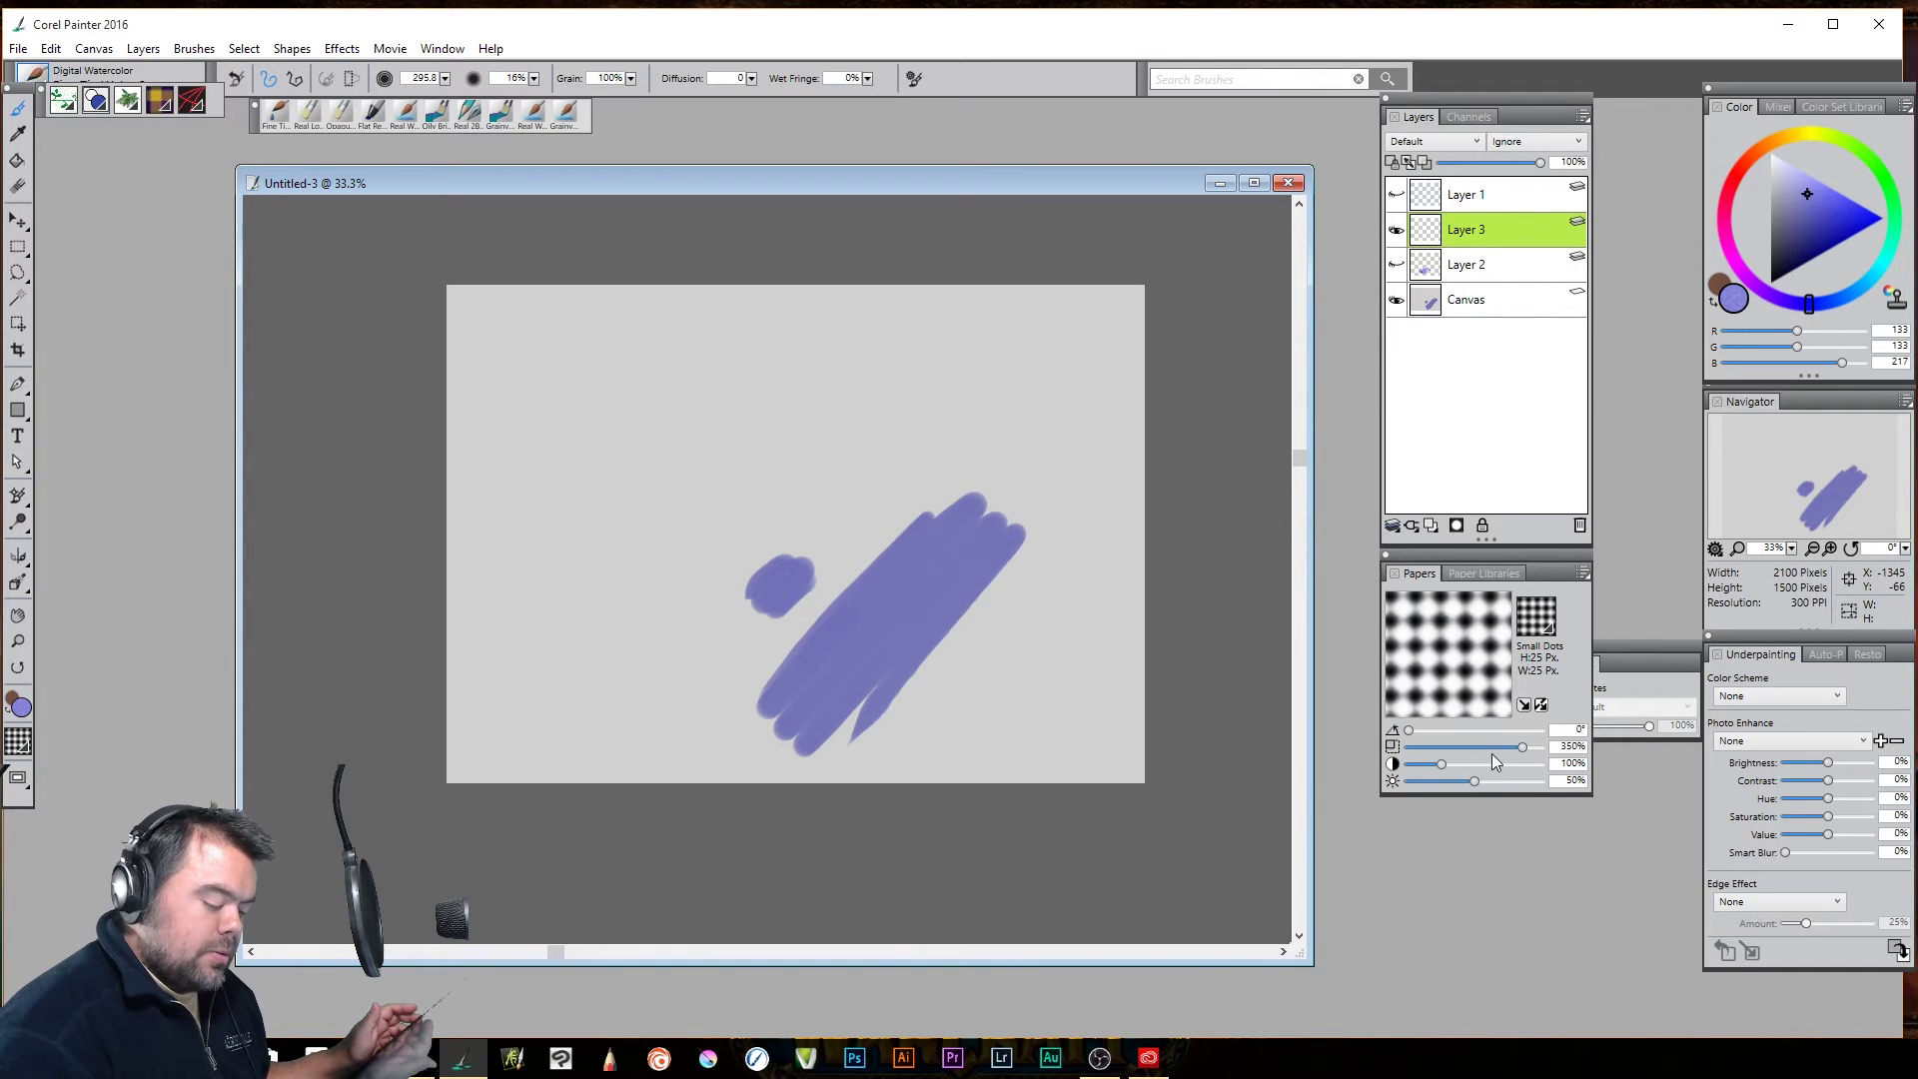
mouse_move(492, 321)
mouse_down()
mouse_move(418, 441)
mouse_move(501, 263)
mouse_move(445, 504)
mouse_move(598, 297)
mouse_move(448, 716)
mouse_move(649, 378)
mouse_move(575, 681)
mouse_move(822, 425)
mouse_move(727, 758)
mouse_move(991, 325)
mouse_move(846, 720)
mouse_move(1030, 442)
mouse_move(1045, 686)
mouse_move(1115, 633)
mouse_move(1140, 706)
mouse_move(1134, 843)
mouse_up()
mouse_move(1163, 321)
mouse_down()
mouse_move(1081, 288)
mouse_move(1154, 291)
mouse_move(1094, 308)
mouse_move(1155, 283)
mouse_up()
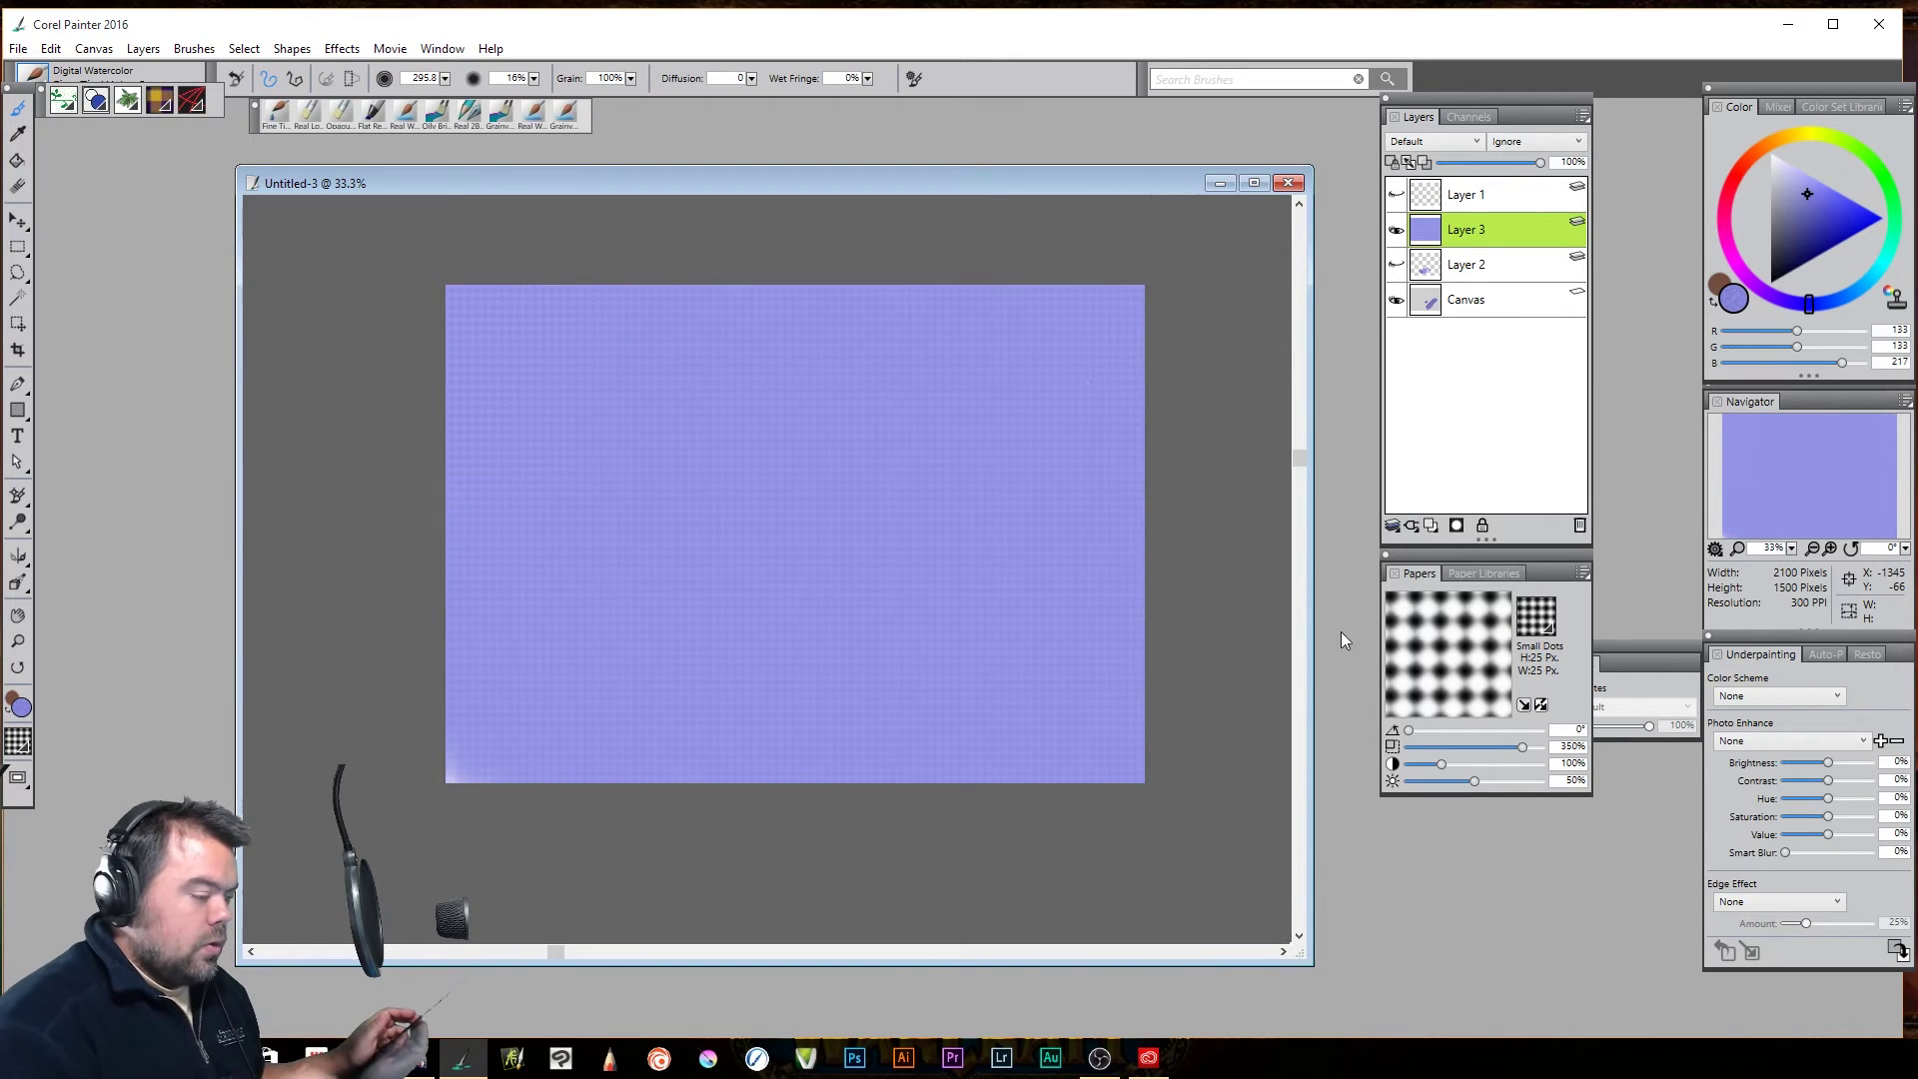
click(1431, 526)
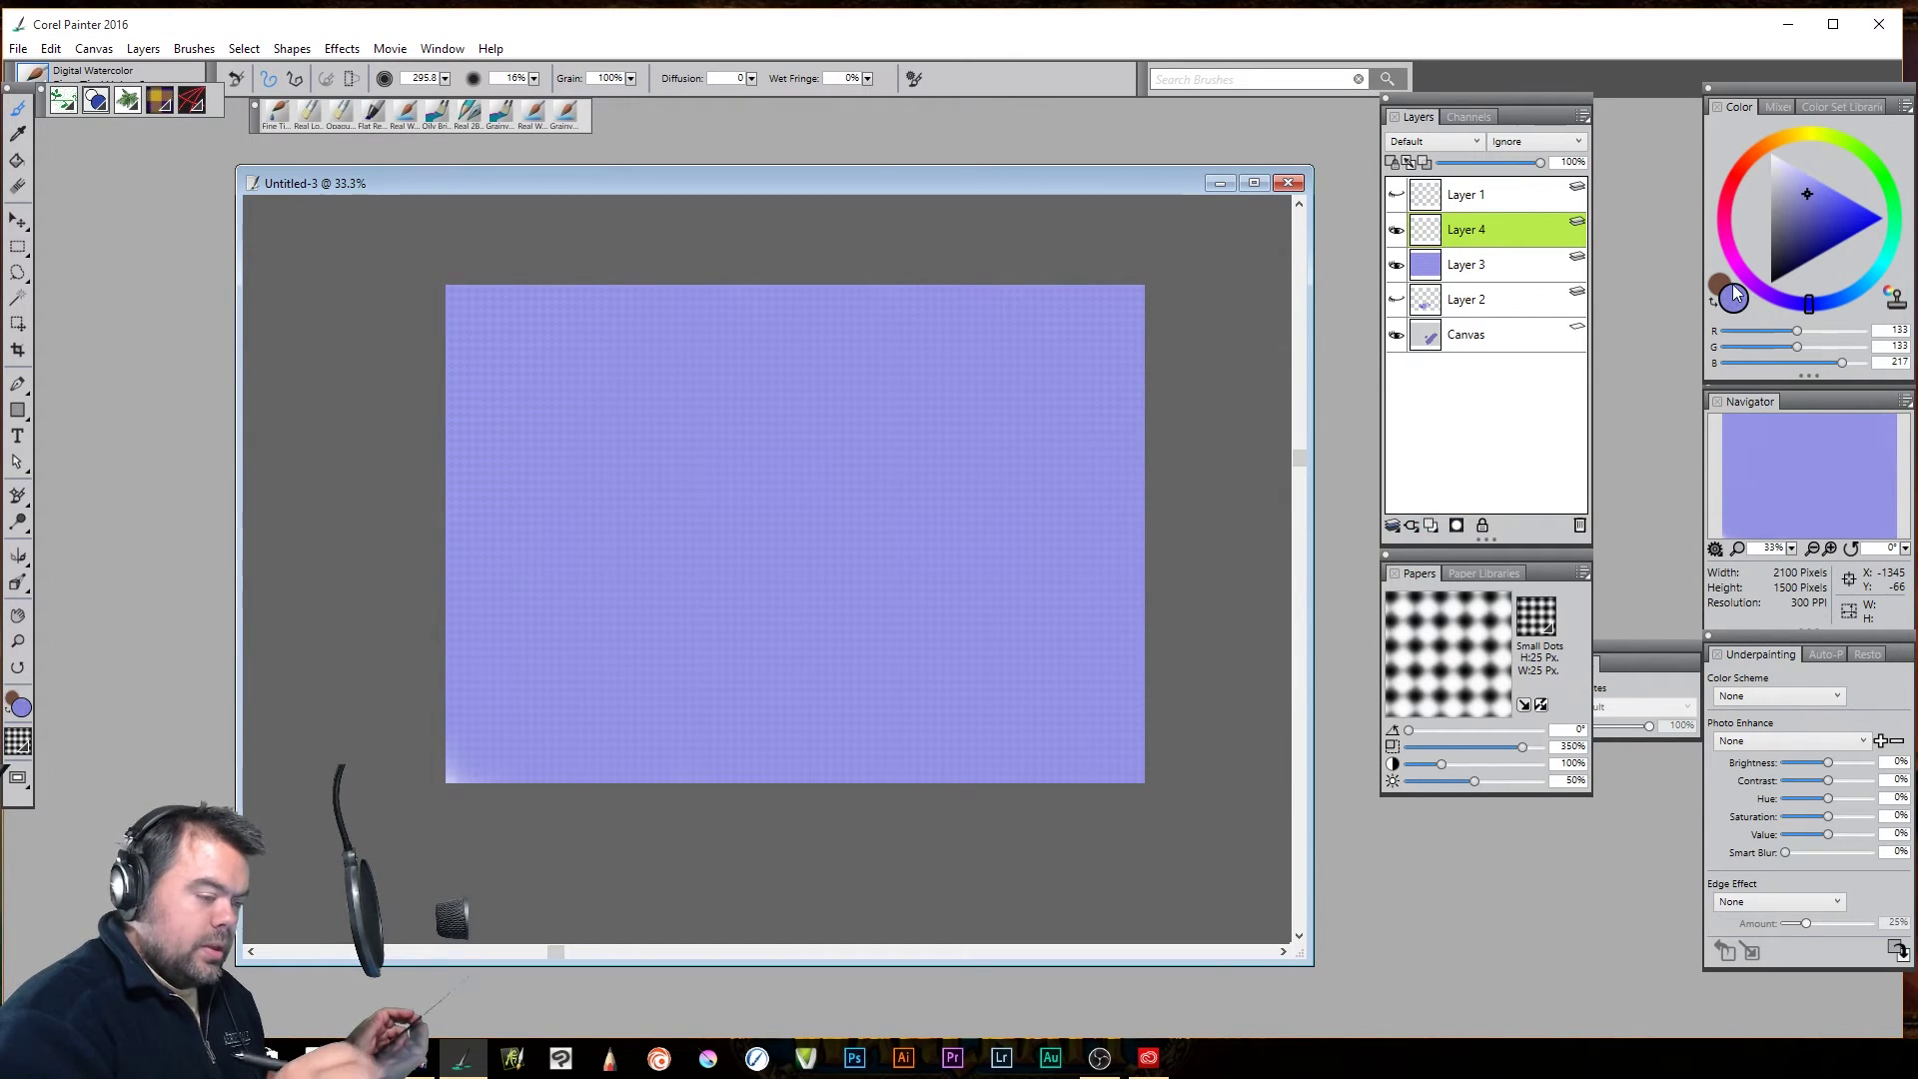
Paint yellow-green, purple, magenta and green watercolour strokes at the lavender wash's lower right
click(1823, 137)
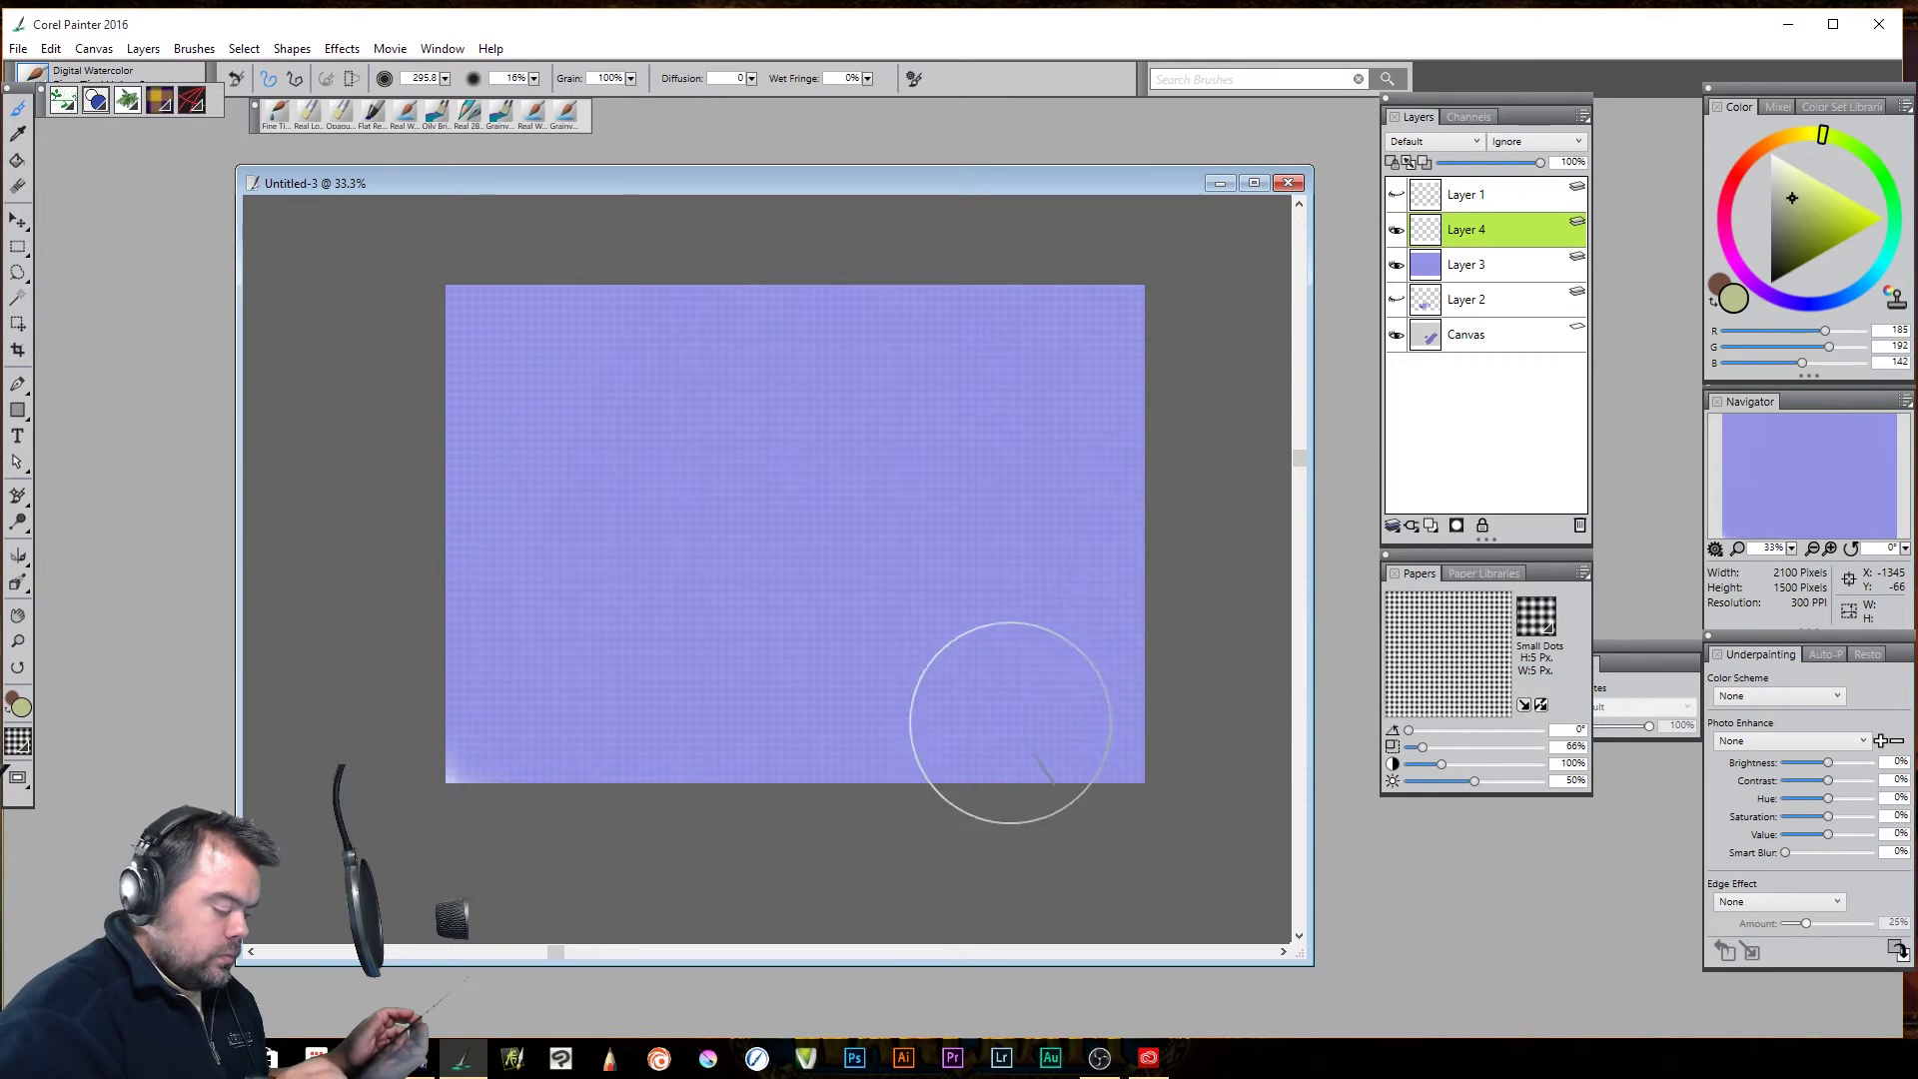
mouse_move(1027, 663)
mouse_down()
mouse_move(1027, 685)
mouse_move(1073, 602)
mouse_move(1058, 663)
mouse_move(1105, 642)
mouse_move(1105, 604)
mouse_move(1072, 607)
mouse_up()
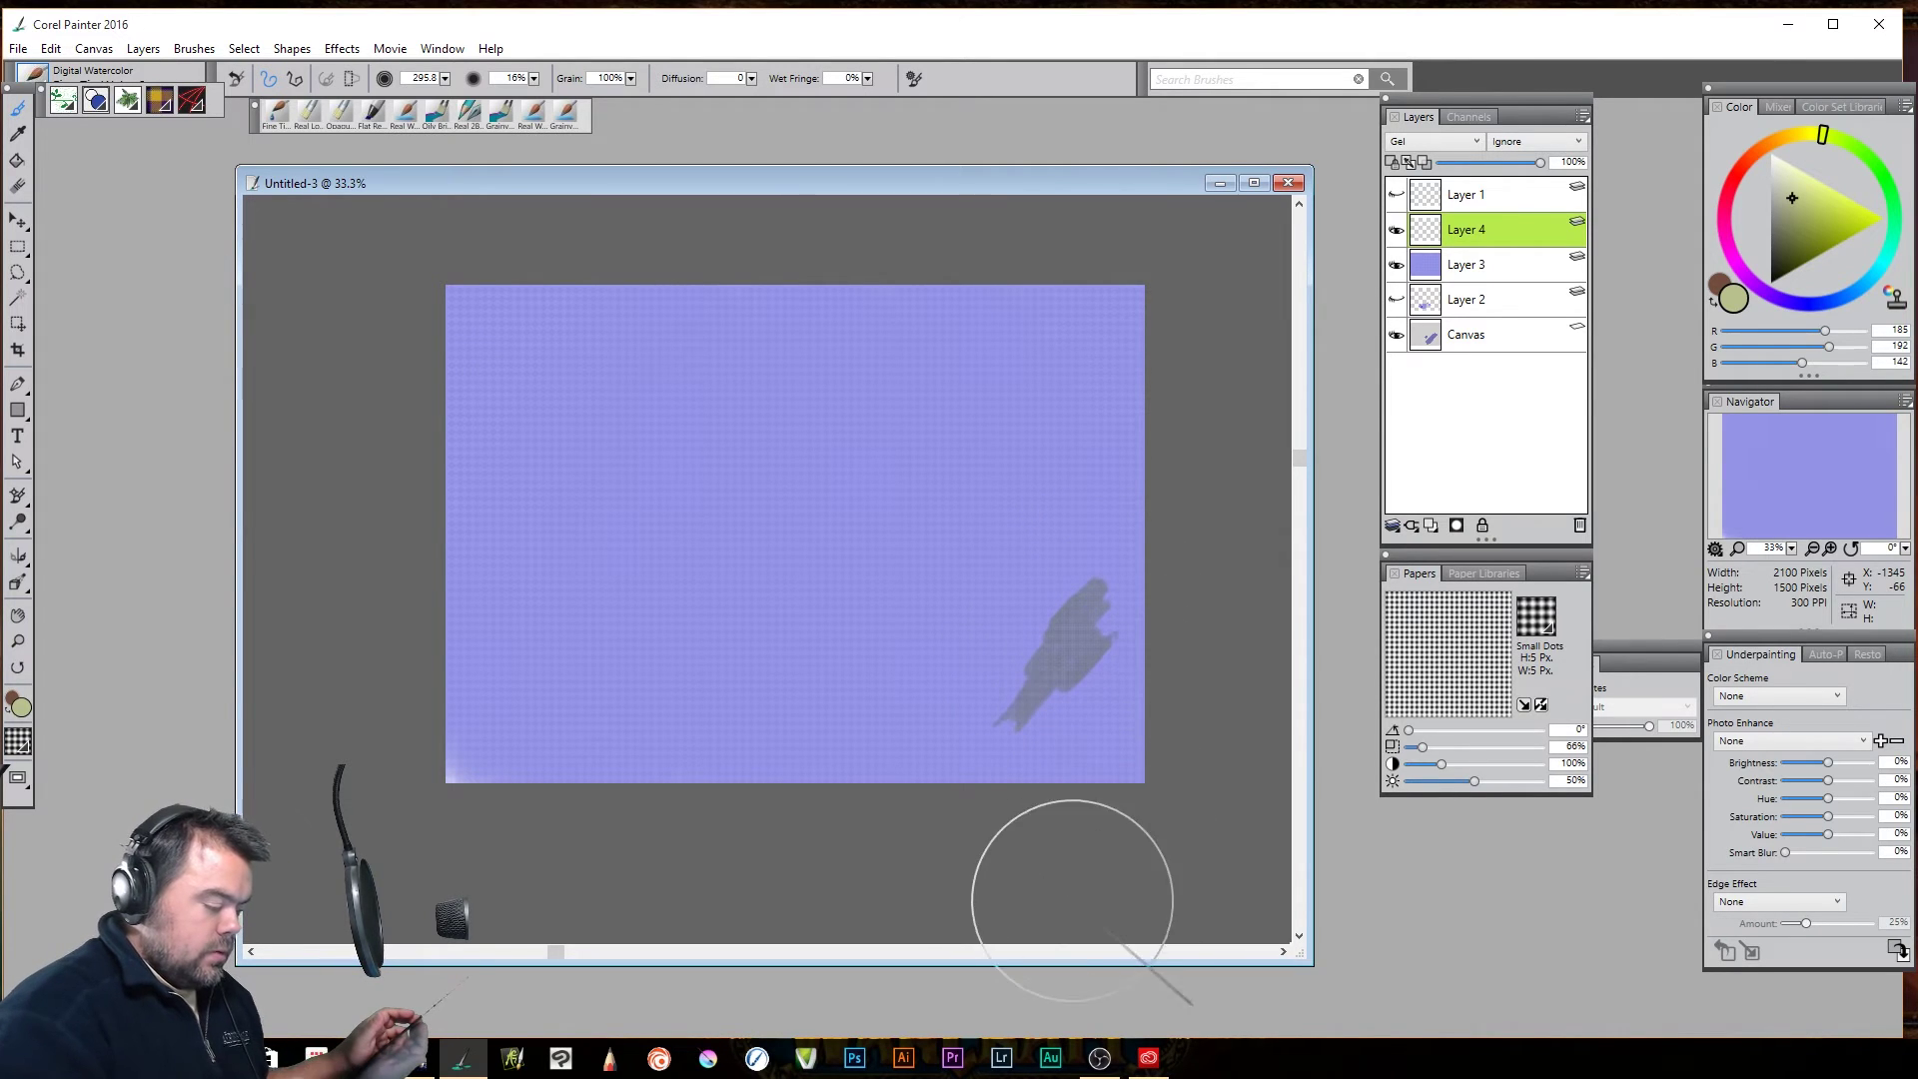
click(1729, 248)
click(1733, 256)
mouse_move(1098, 660)
mouse_down()
mouse_move(1058, 718)
mouse_move(1060, 694)
mouse_move(1020, 697)
mouse_move(983, 732)
mouse_move(1012, 707)
mouse_move(971, 720)
mouse_move(1003, 668)
mouse_move(994, 732)
mouse_move(1027, 765)
mouse_move(1134, 751)
mouse_move(1081, 710)
mouse_move(1028, 762)
mouse_up()
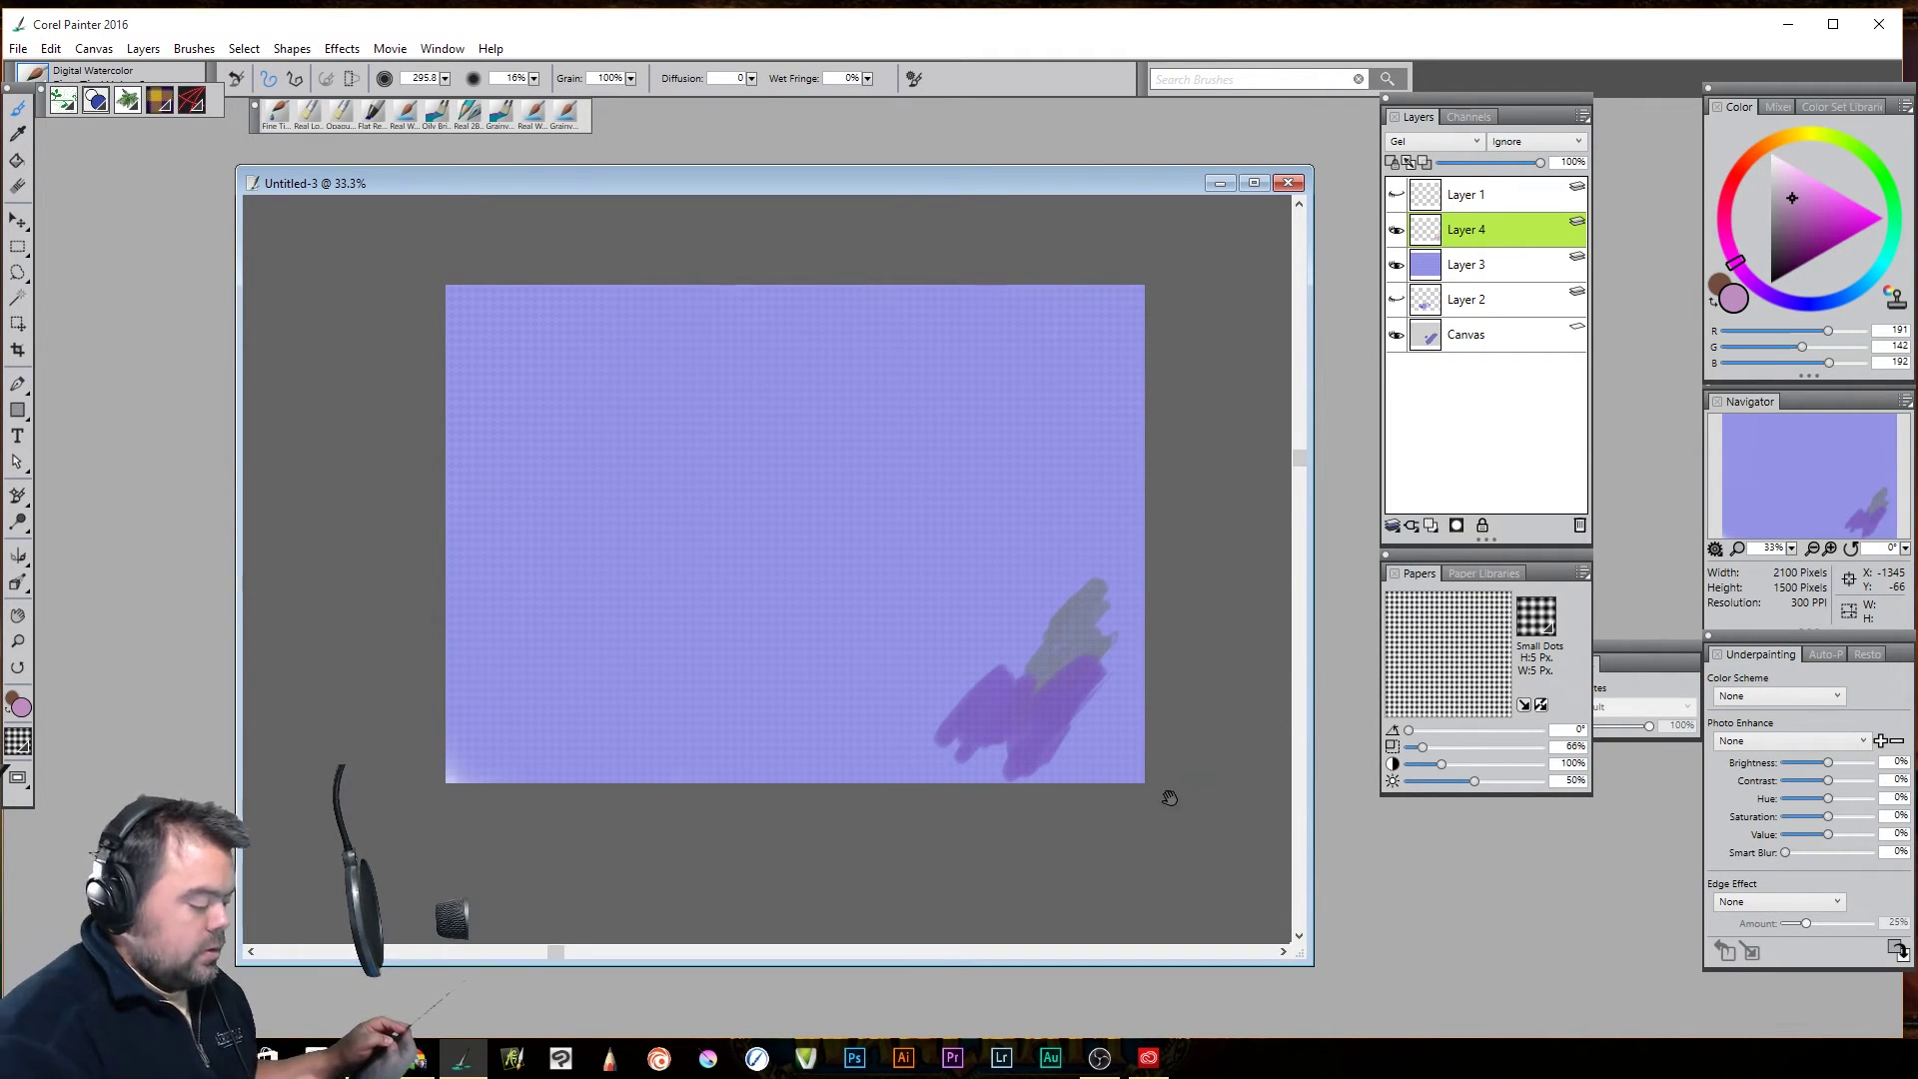
click(1863, 217)
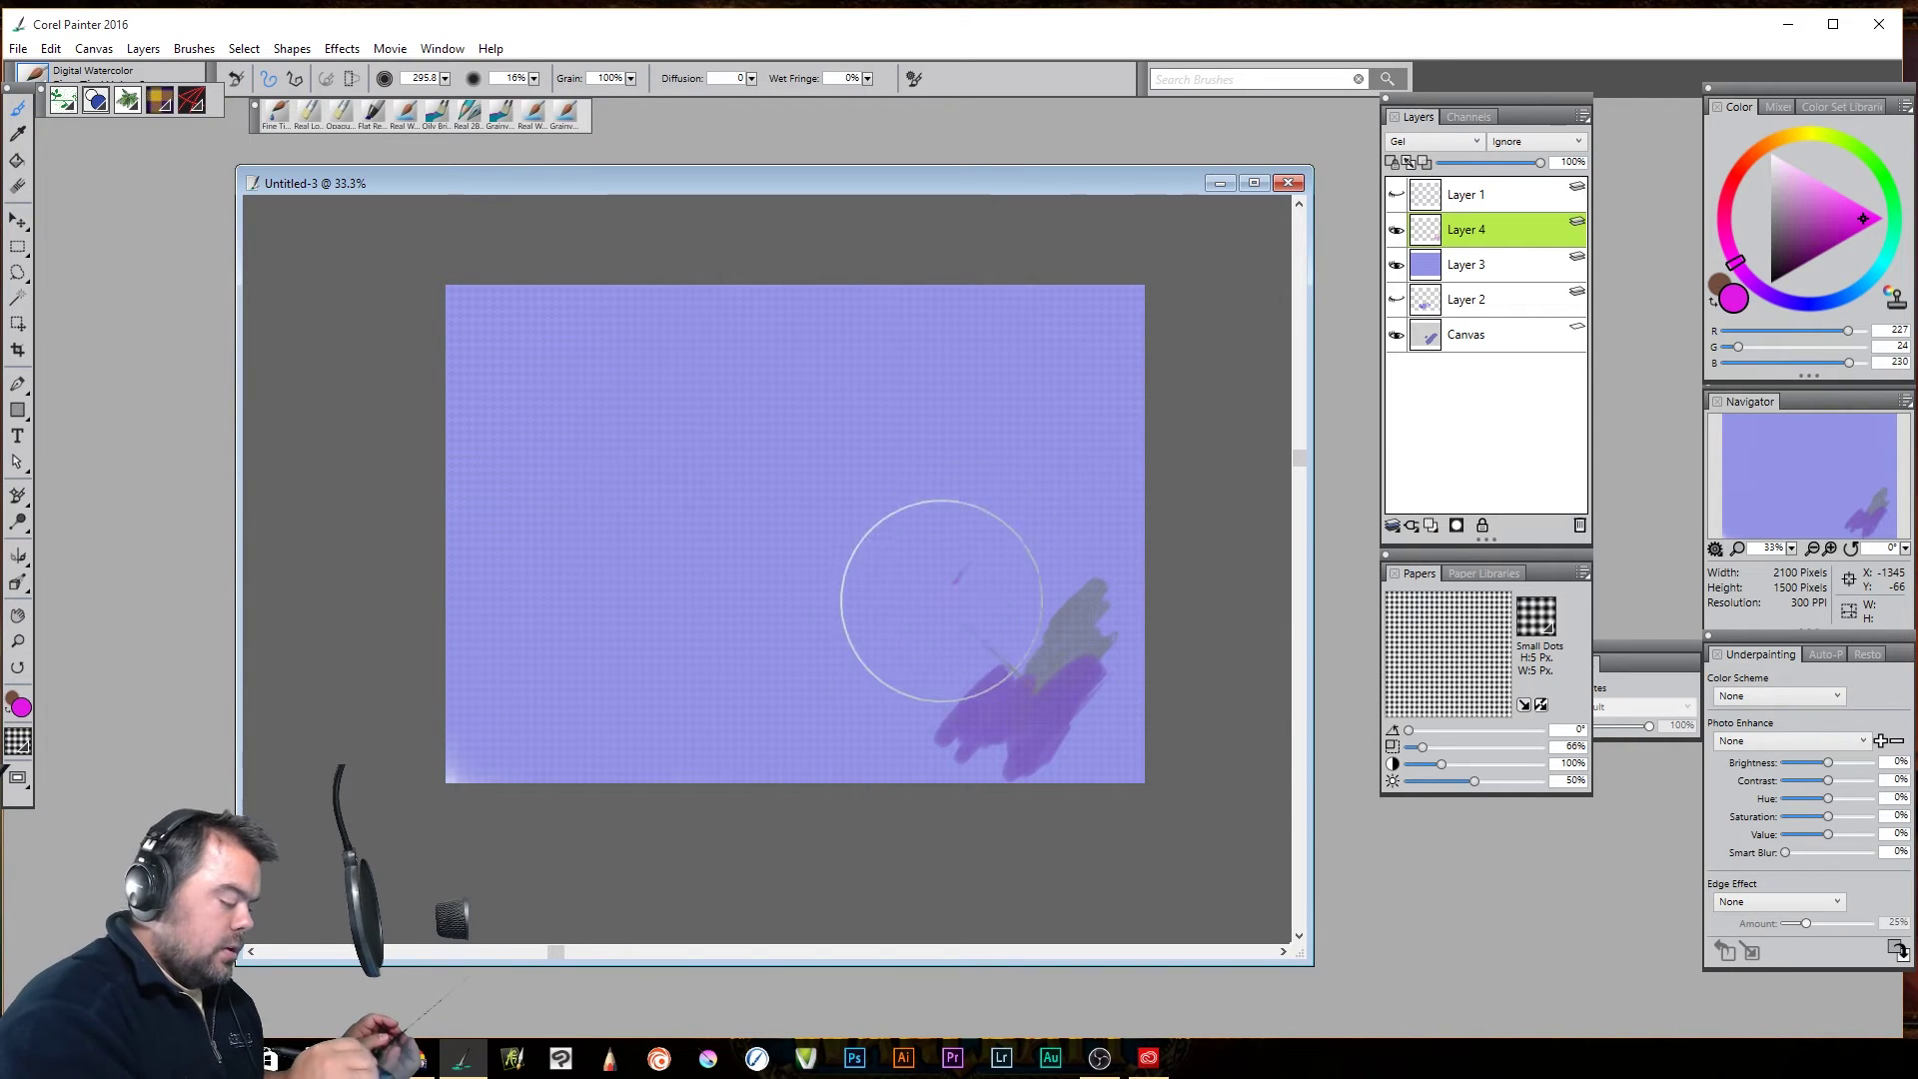
mouse_move(875, 681)
mouse_down()
mouse_move(976, 558)
mouse_move(971, 665)
mouse_move(1040, 599)
mouse_move(1019, 621)
mouse_move(1032, 560)
mouse_move(1016, 605)
mouse_move(1119, 527)
mouse_up()
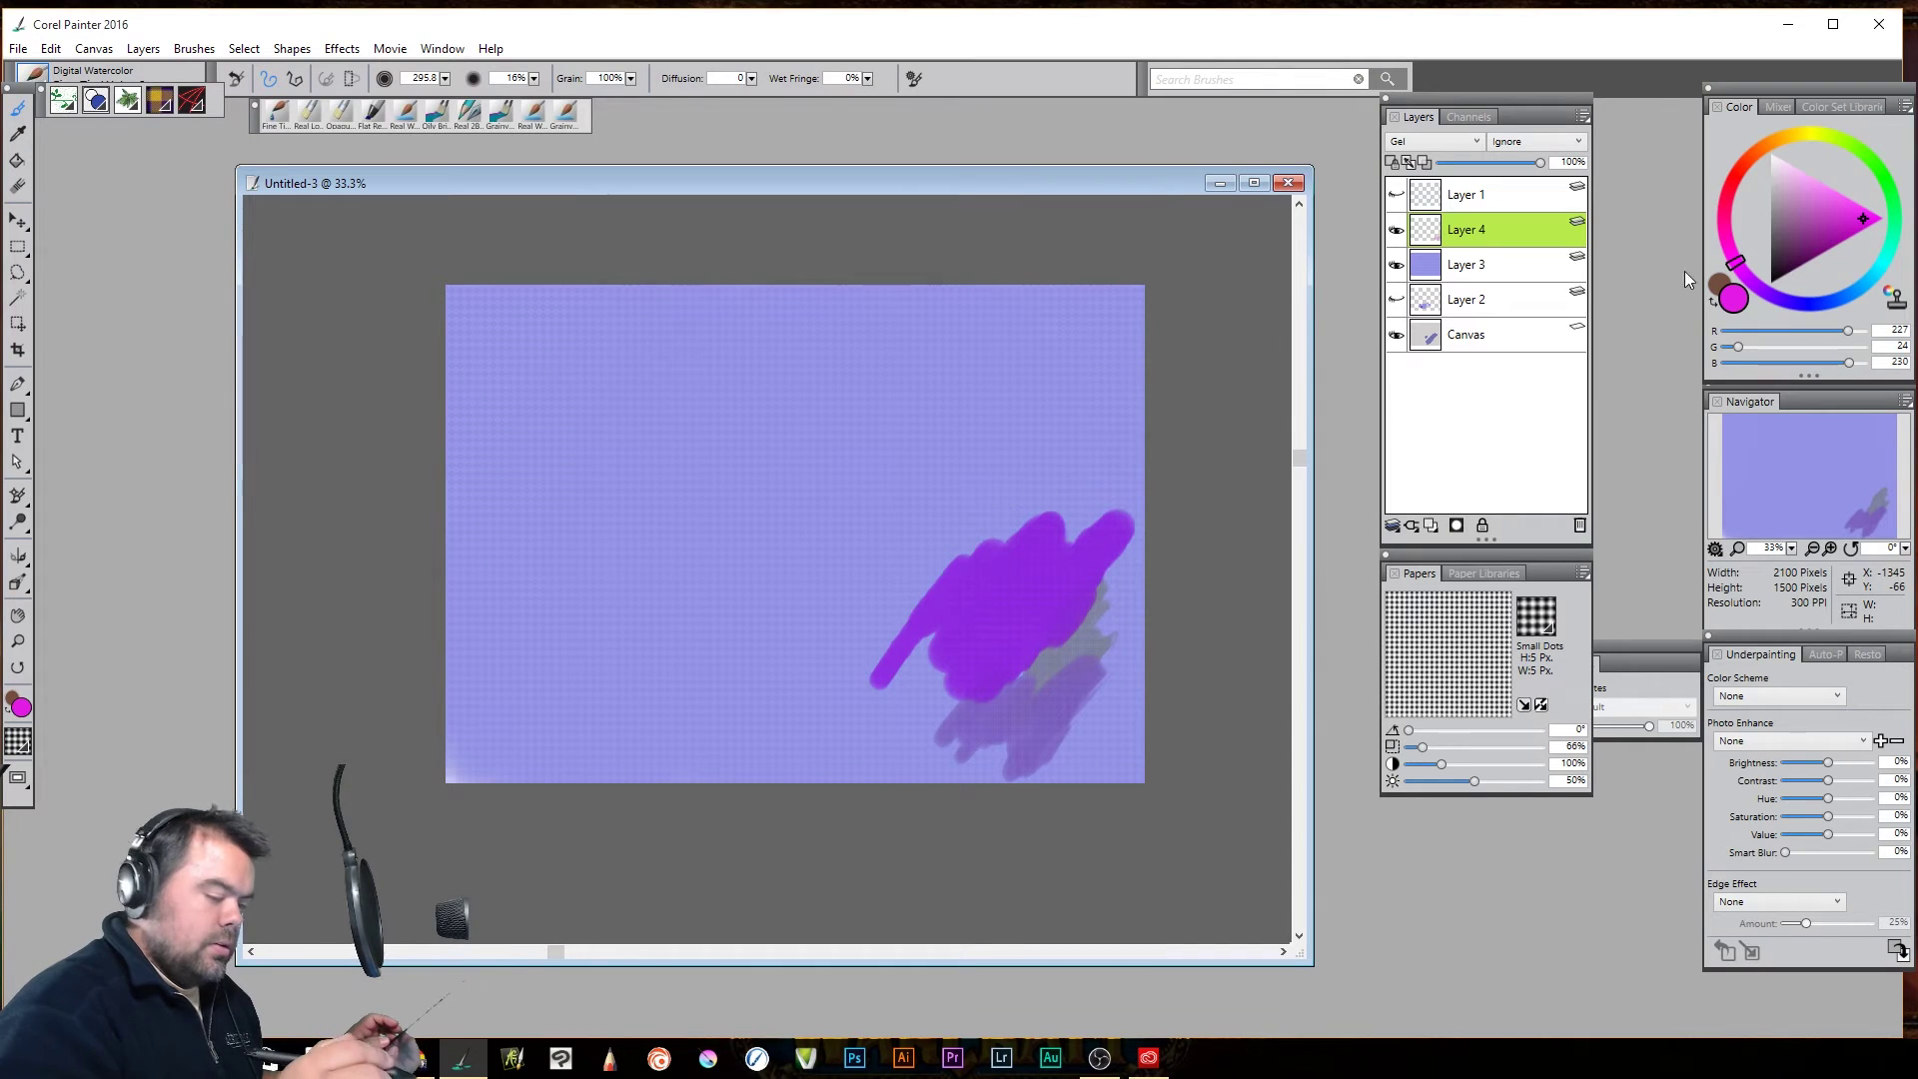
drag(1862, 158, 1859, 192)
mouse_move(938, 564)
mouse_down()
mouse_move(993, 523)
mouse_move(1048, 522)
mouse_move(996, 567)
mouse_move(979, 519)
mouse_move(912, 561)
mouse_move(1040, 419)
mouse_move(1026, 500)
mouse_move(1128, 409)
mouse_up()
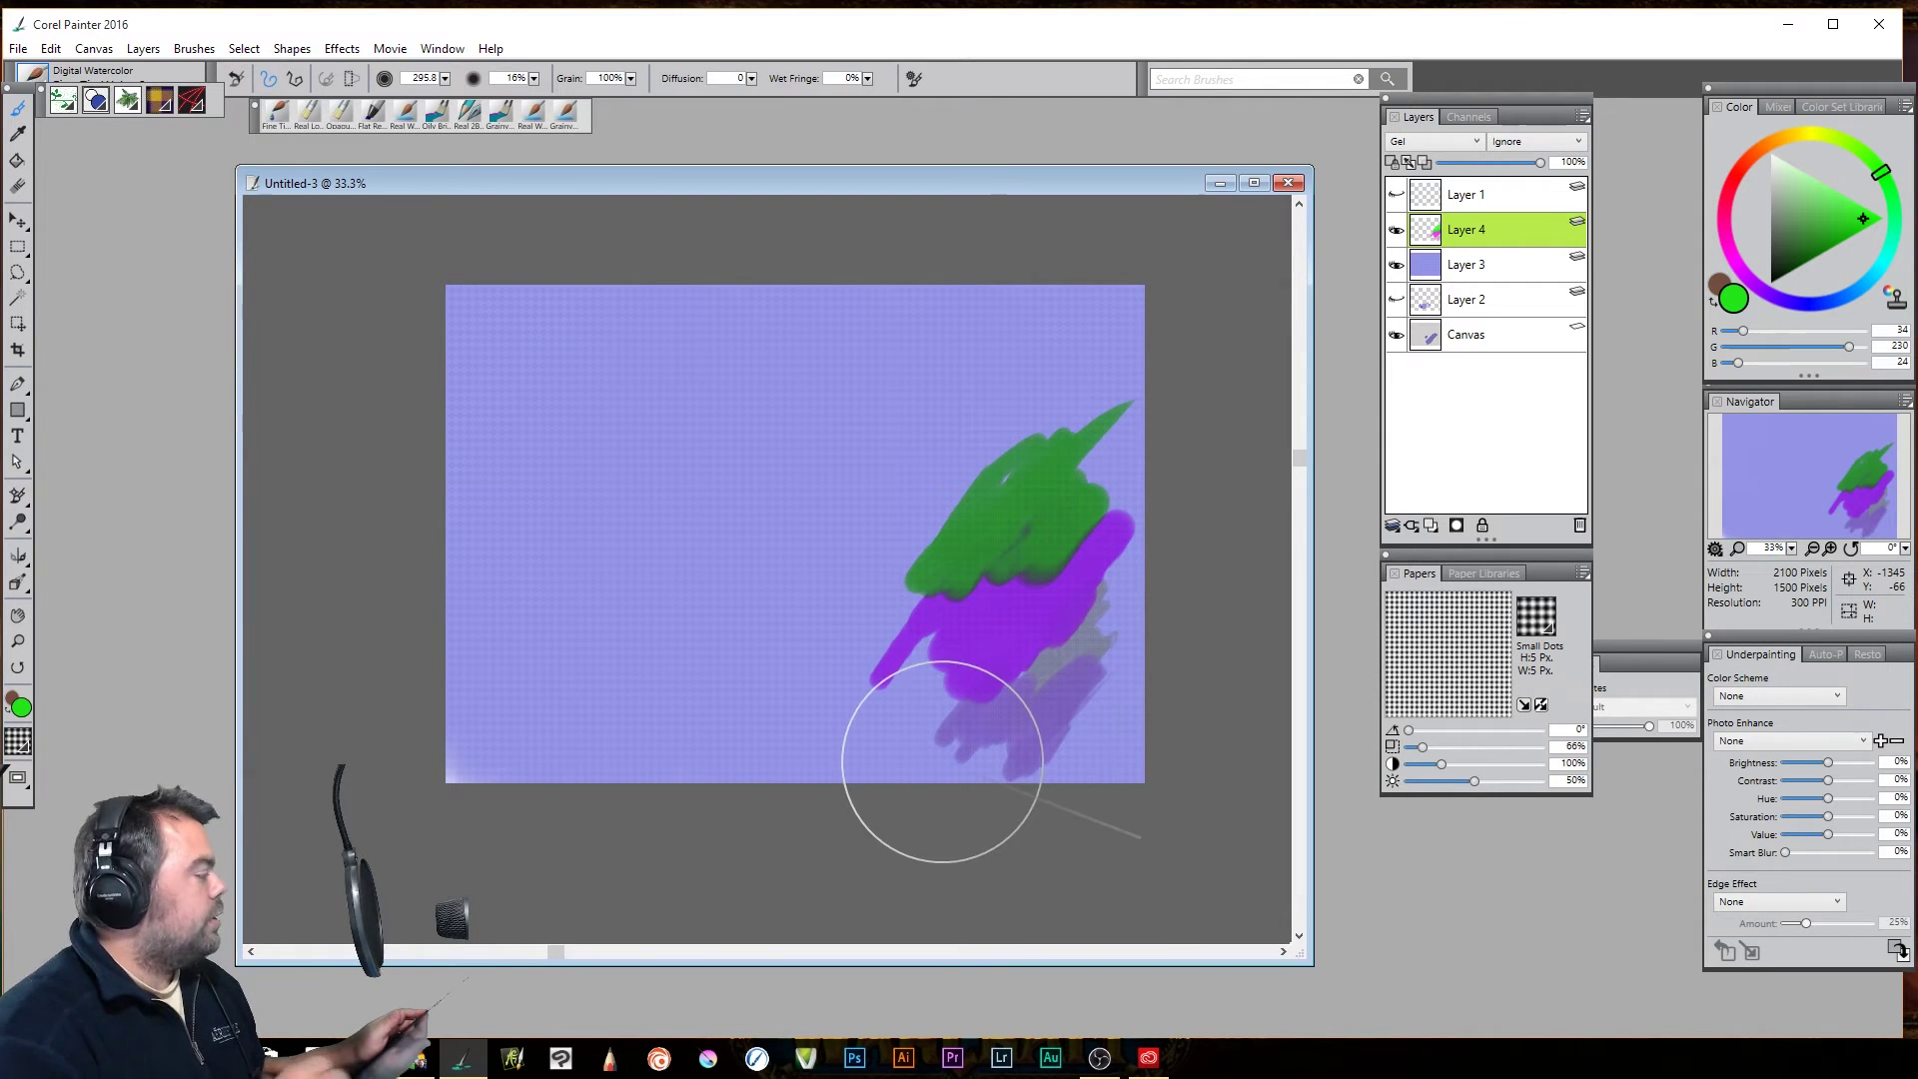
Choose a Real Watercolor brush, hide Layers 4 and 3, and paint a green top-right stroke
click(34, 75)
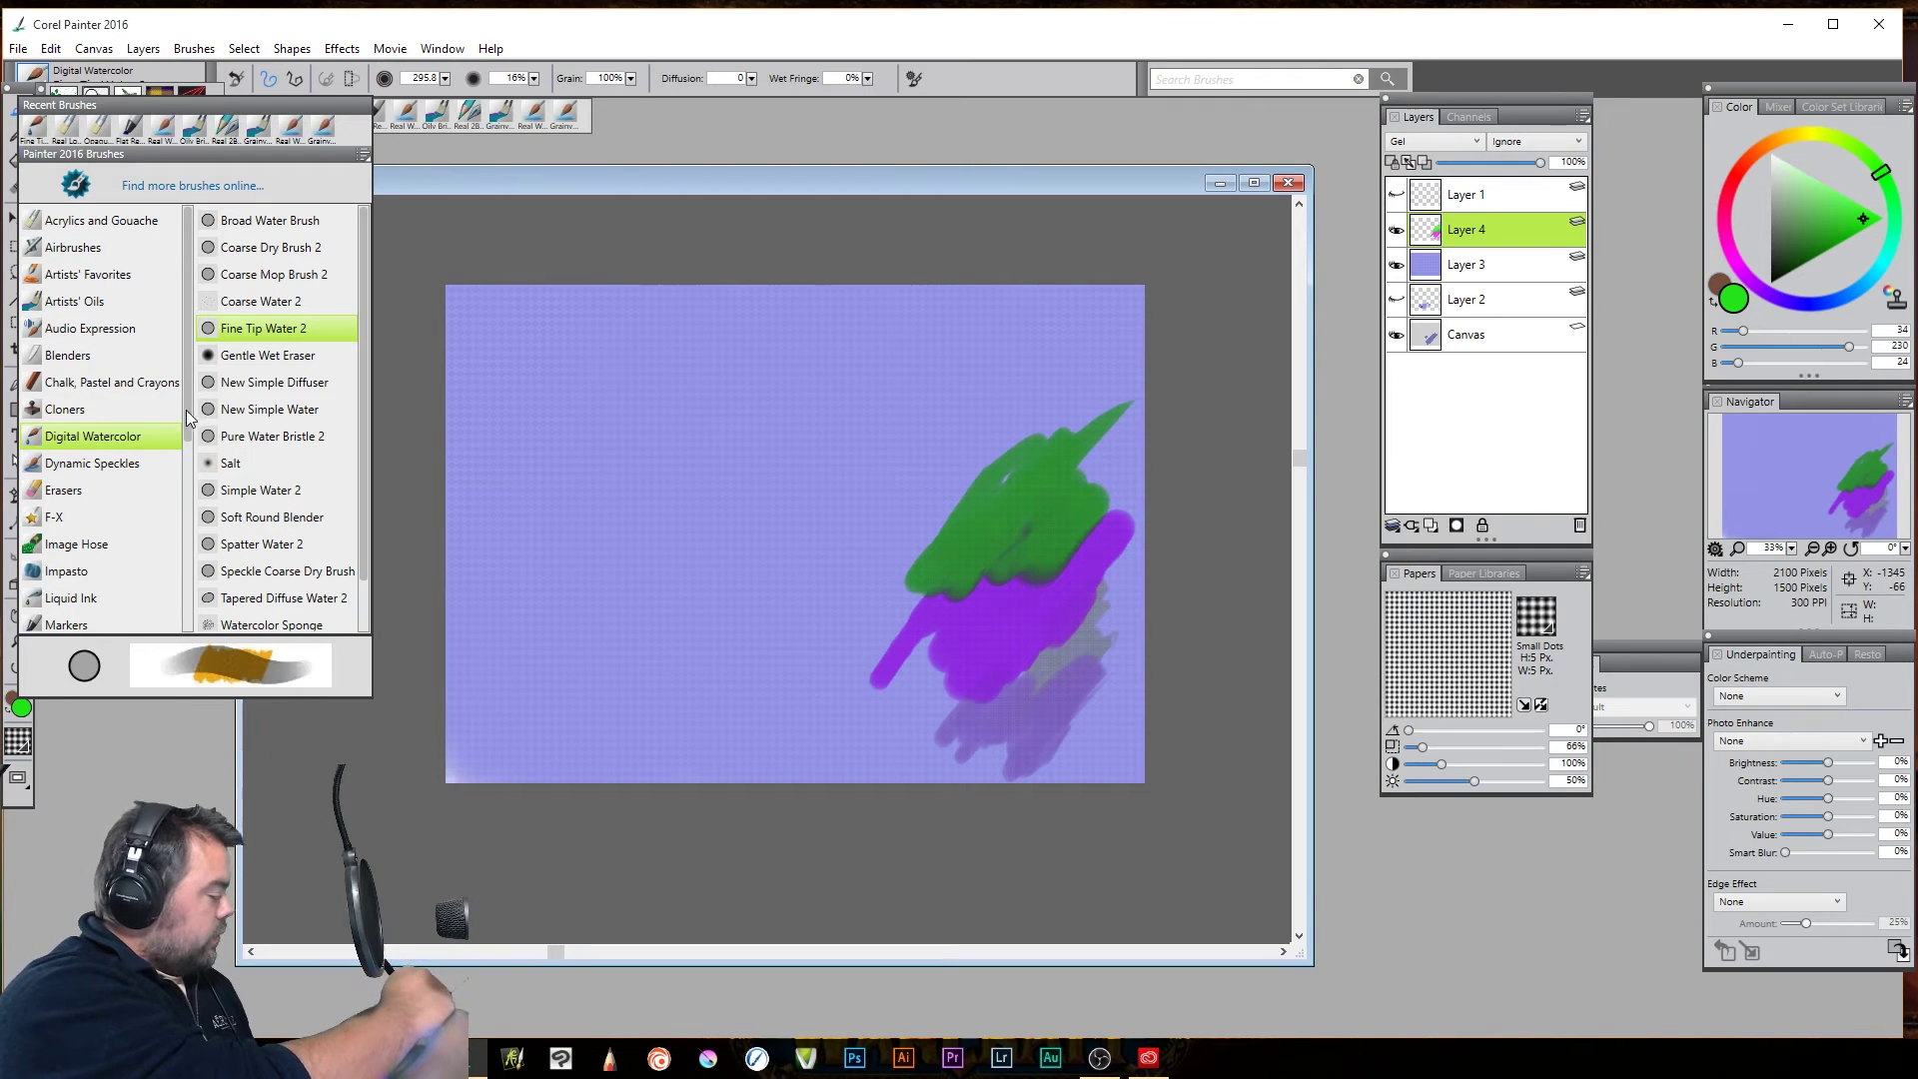
scroll(188, 539, down, 2)
scroll(188, 540, down, 2)
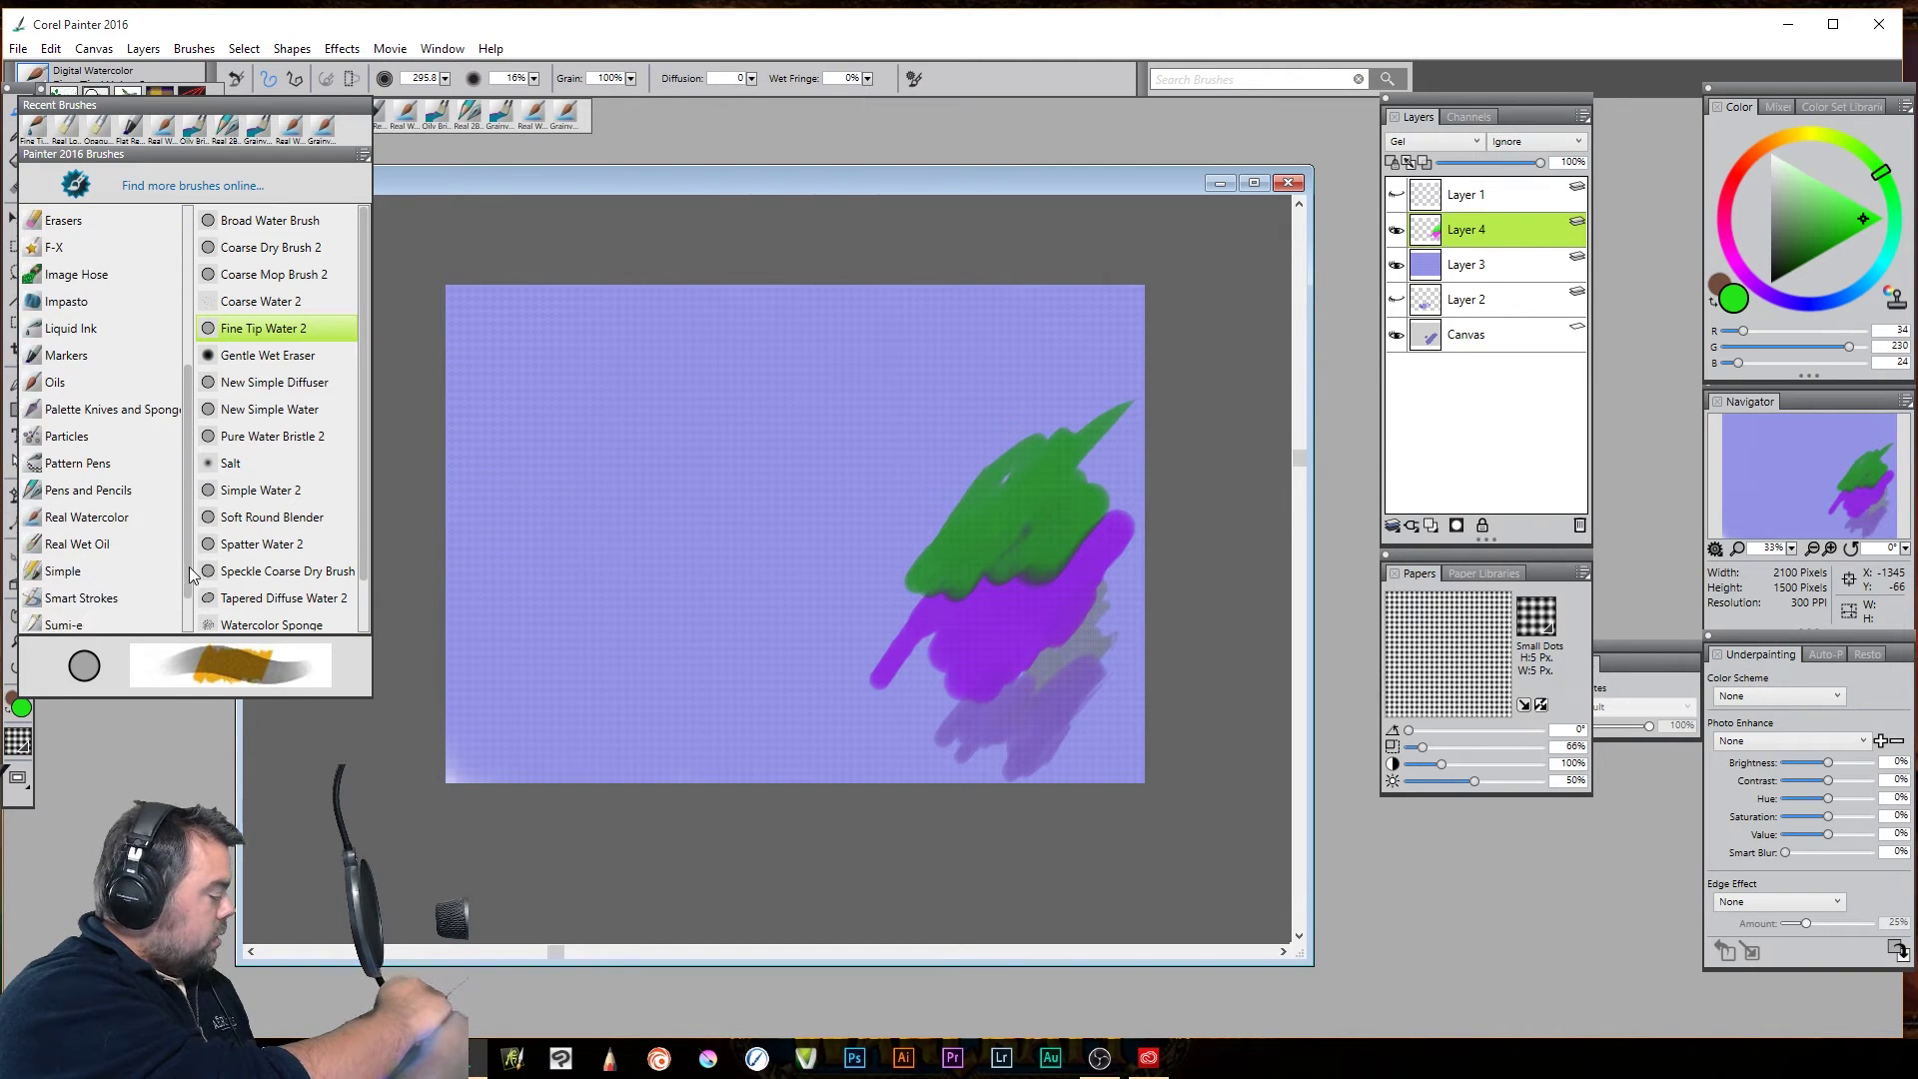
click(84, 545)
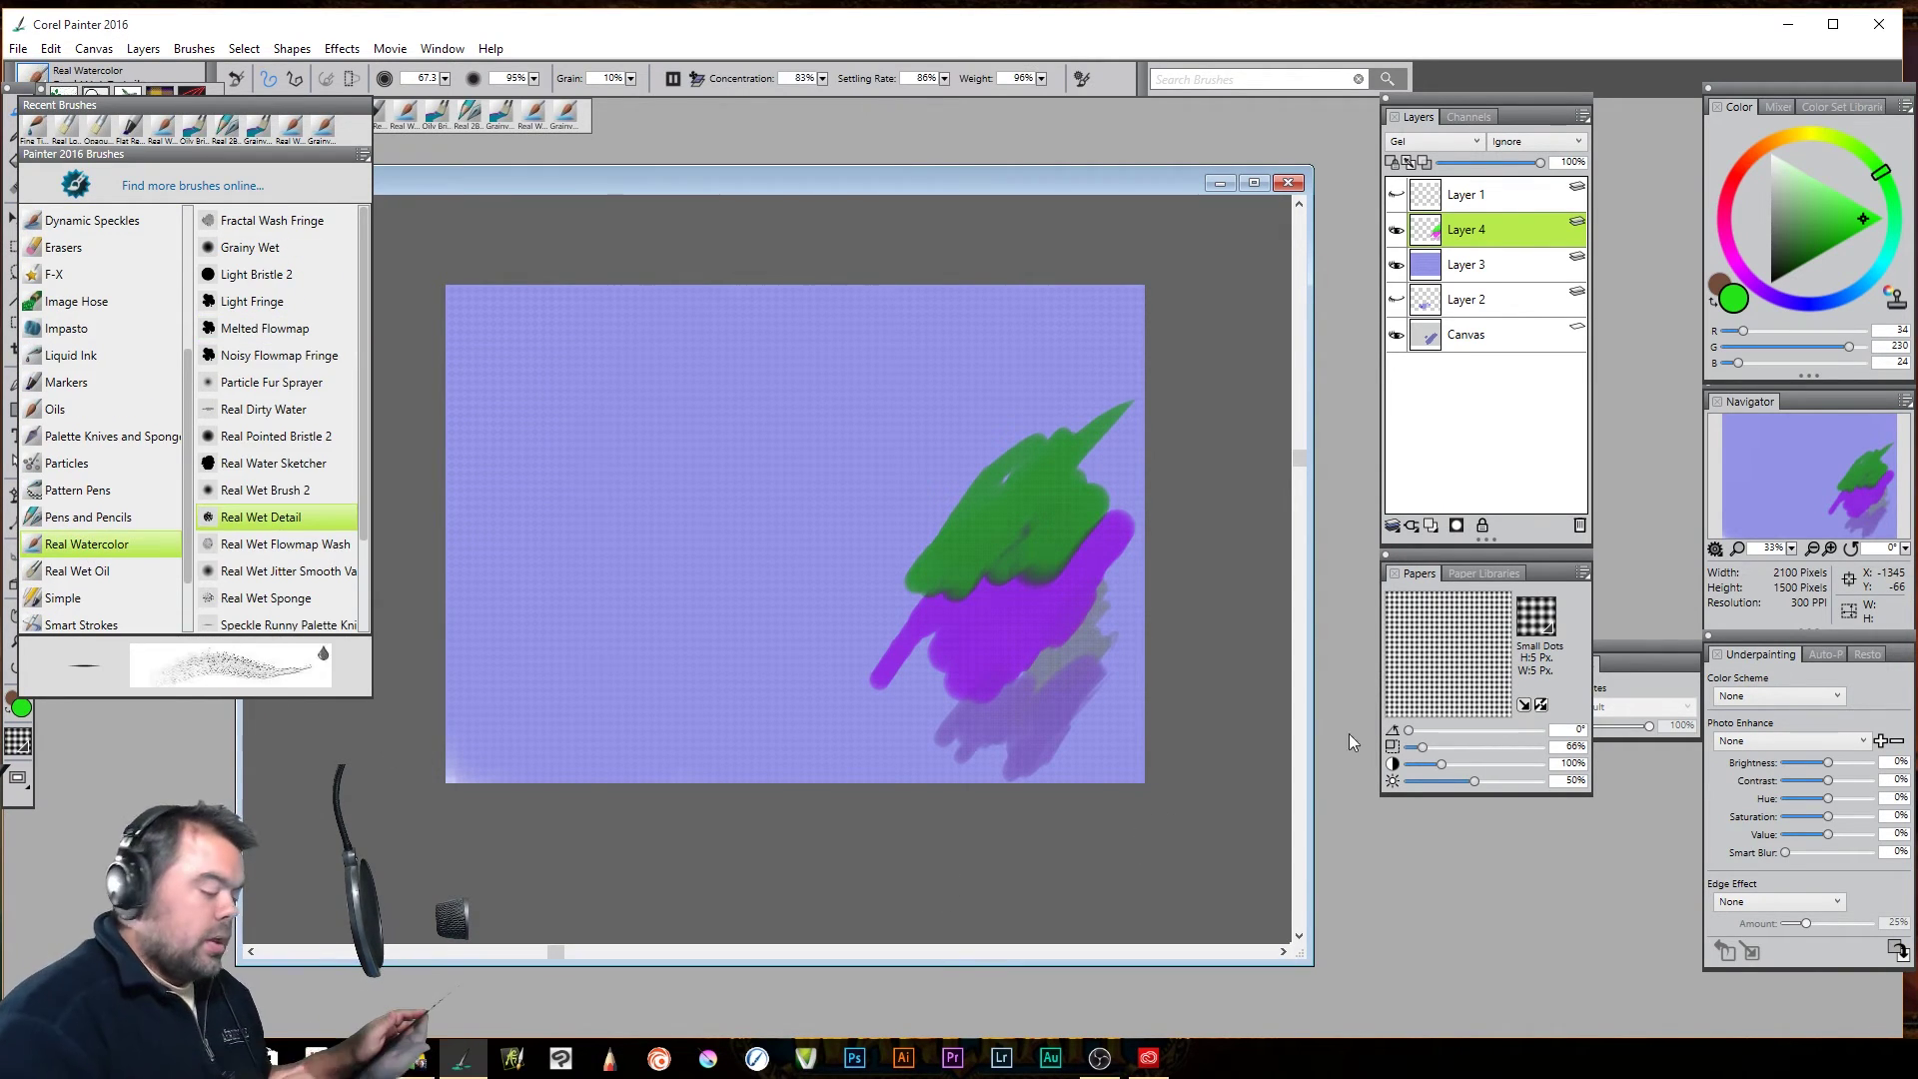
click(1396, 230)
click(1396, 265)
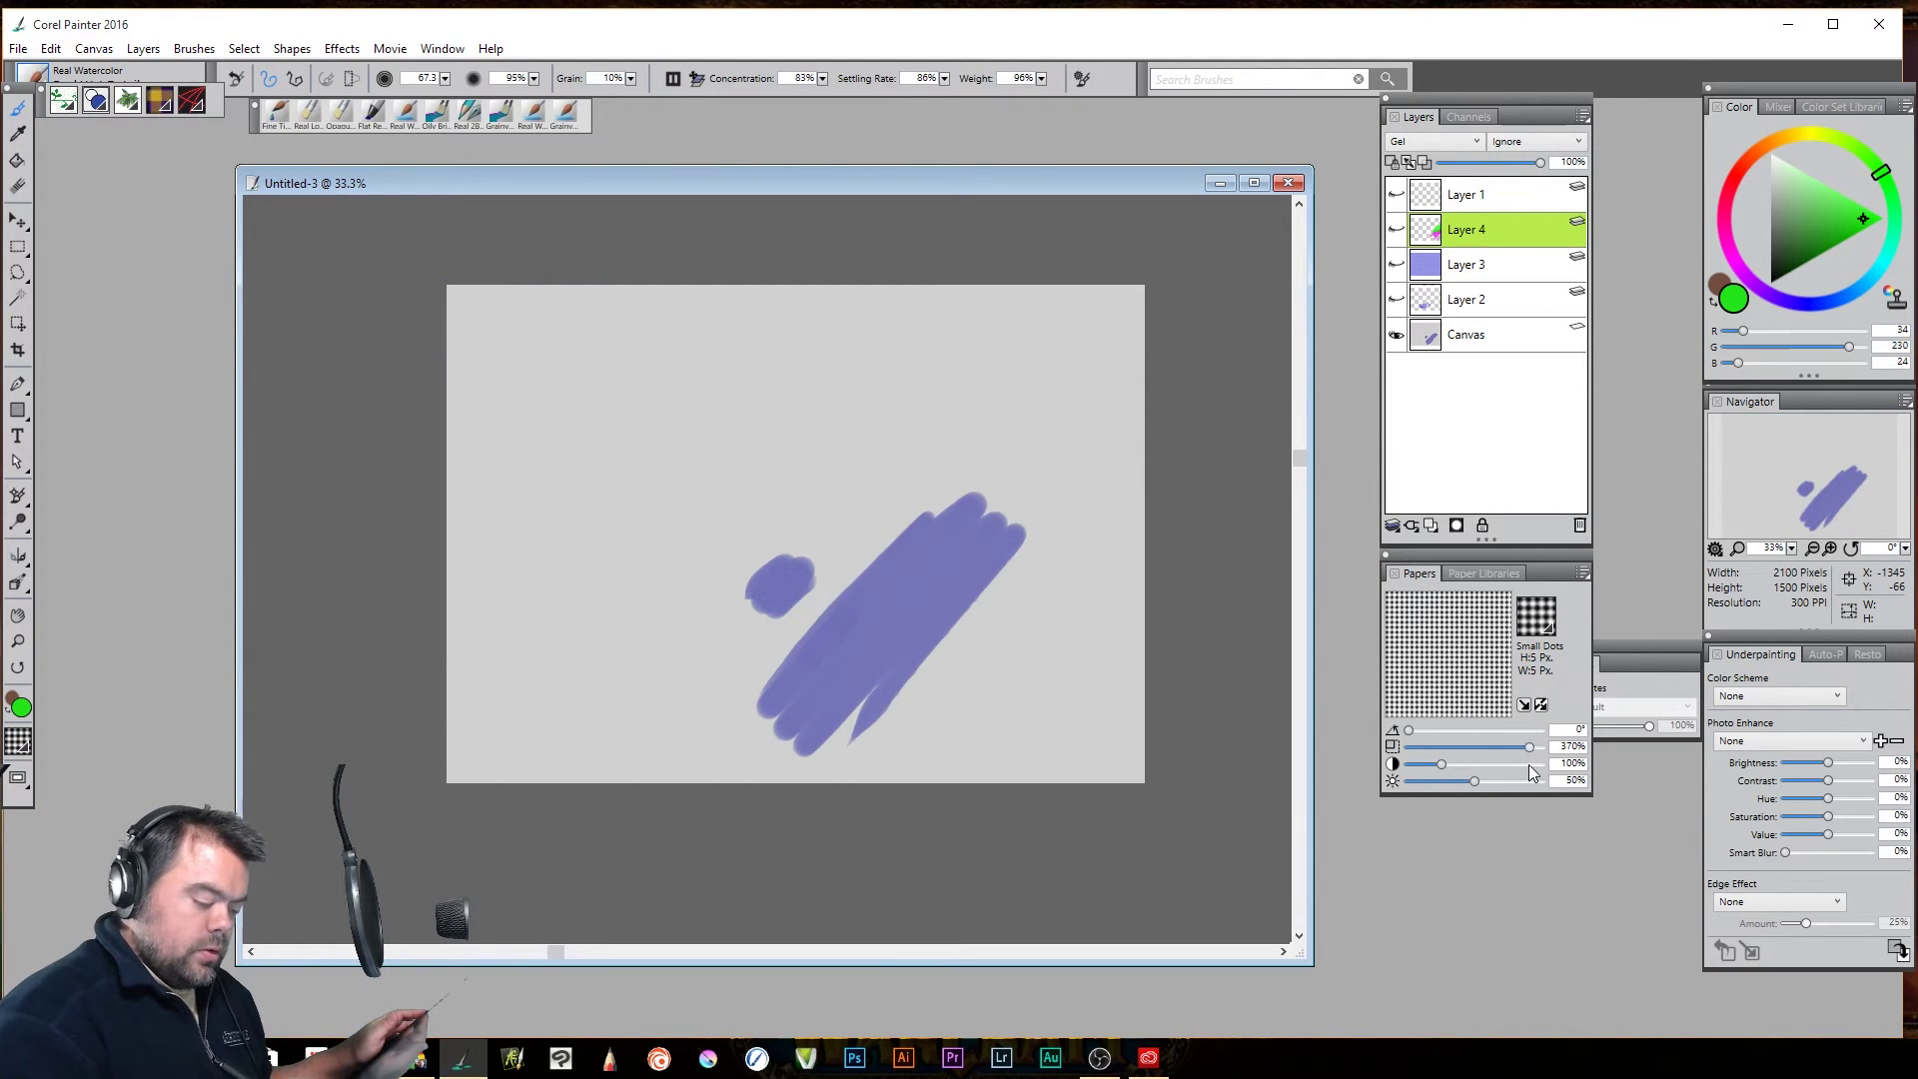
mouse_move(1067, 357)
mouse_down()
mouse_move(1096, 348)
mouse_move(1113, 415)
mouse_move(1121, 308)
mouse_move(1139, 442)
mouse_up()
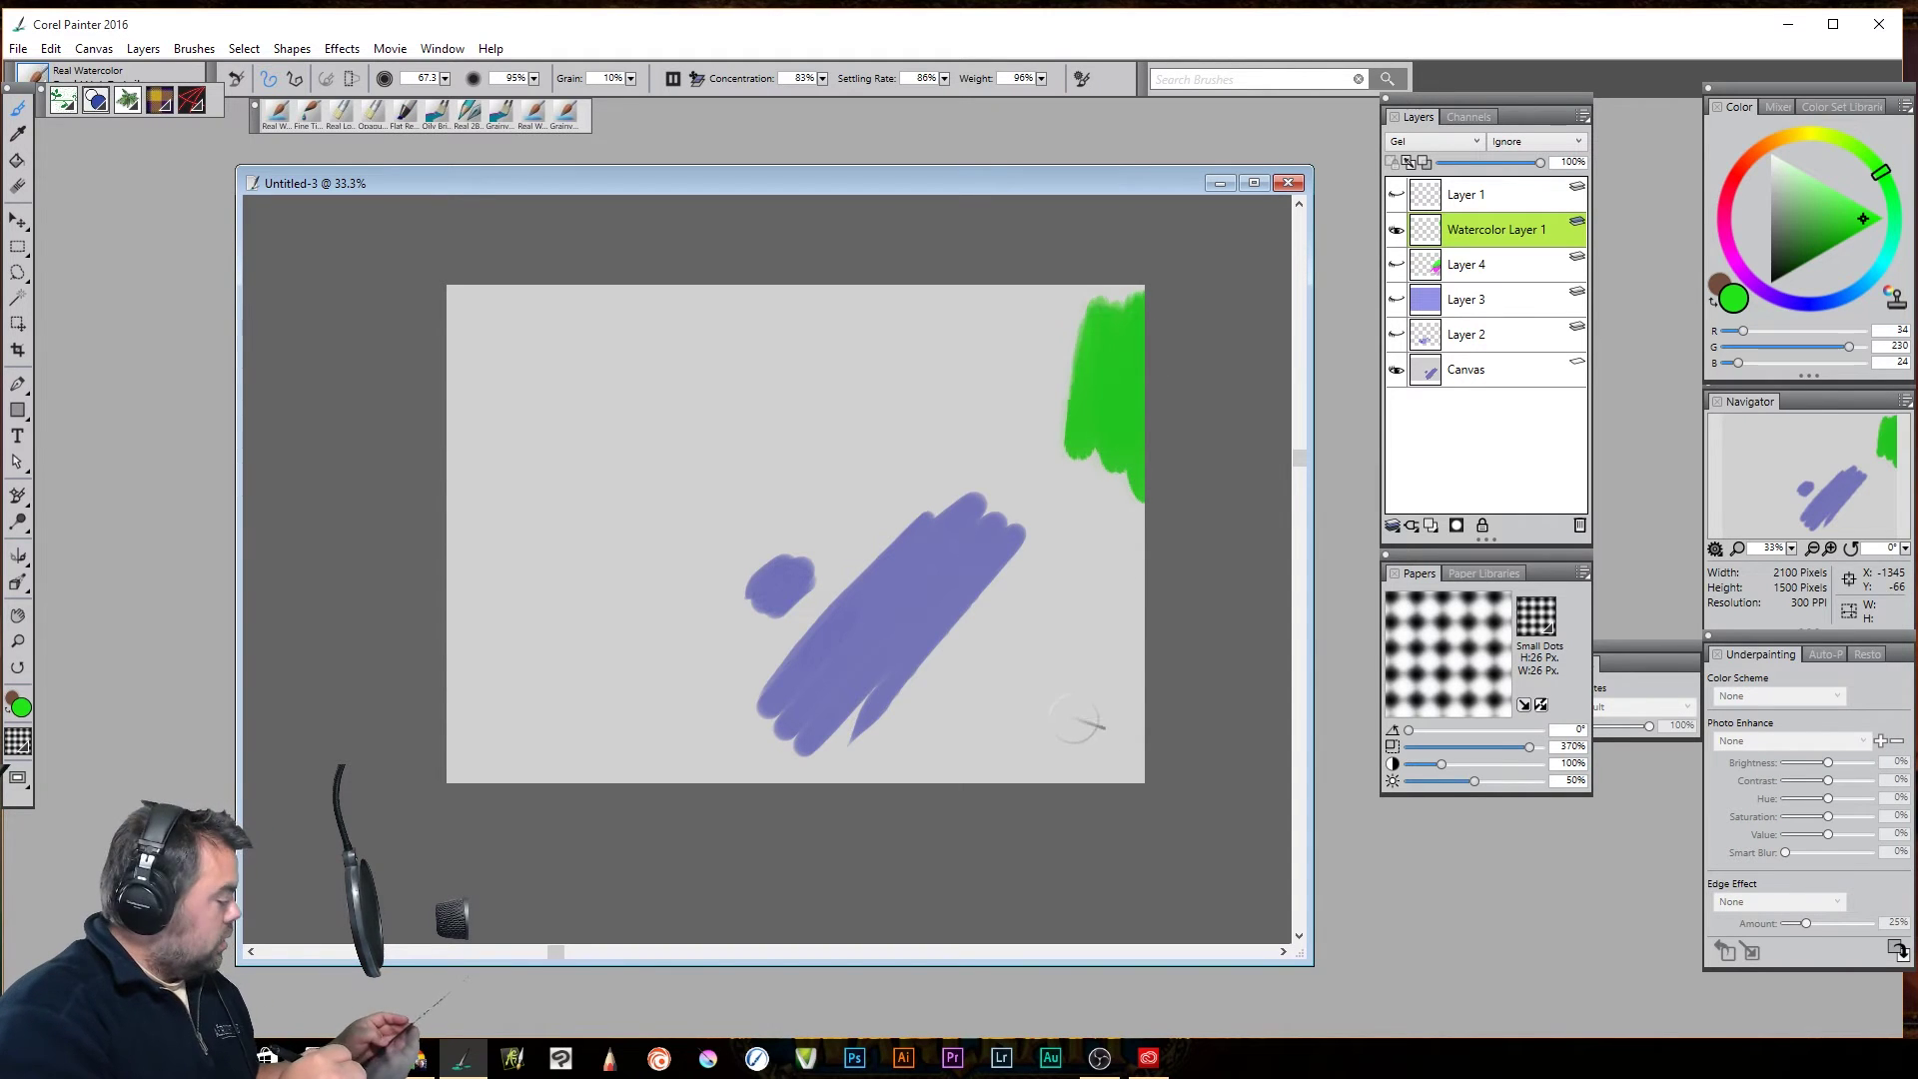
Zoom in on the green stroke, then back out to 75% showing green and purple
drag(1179, 464, 1163, 454)
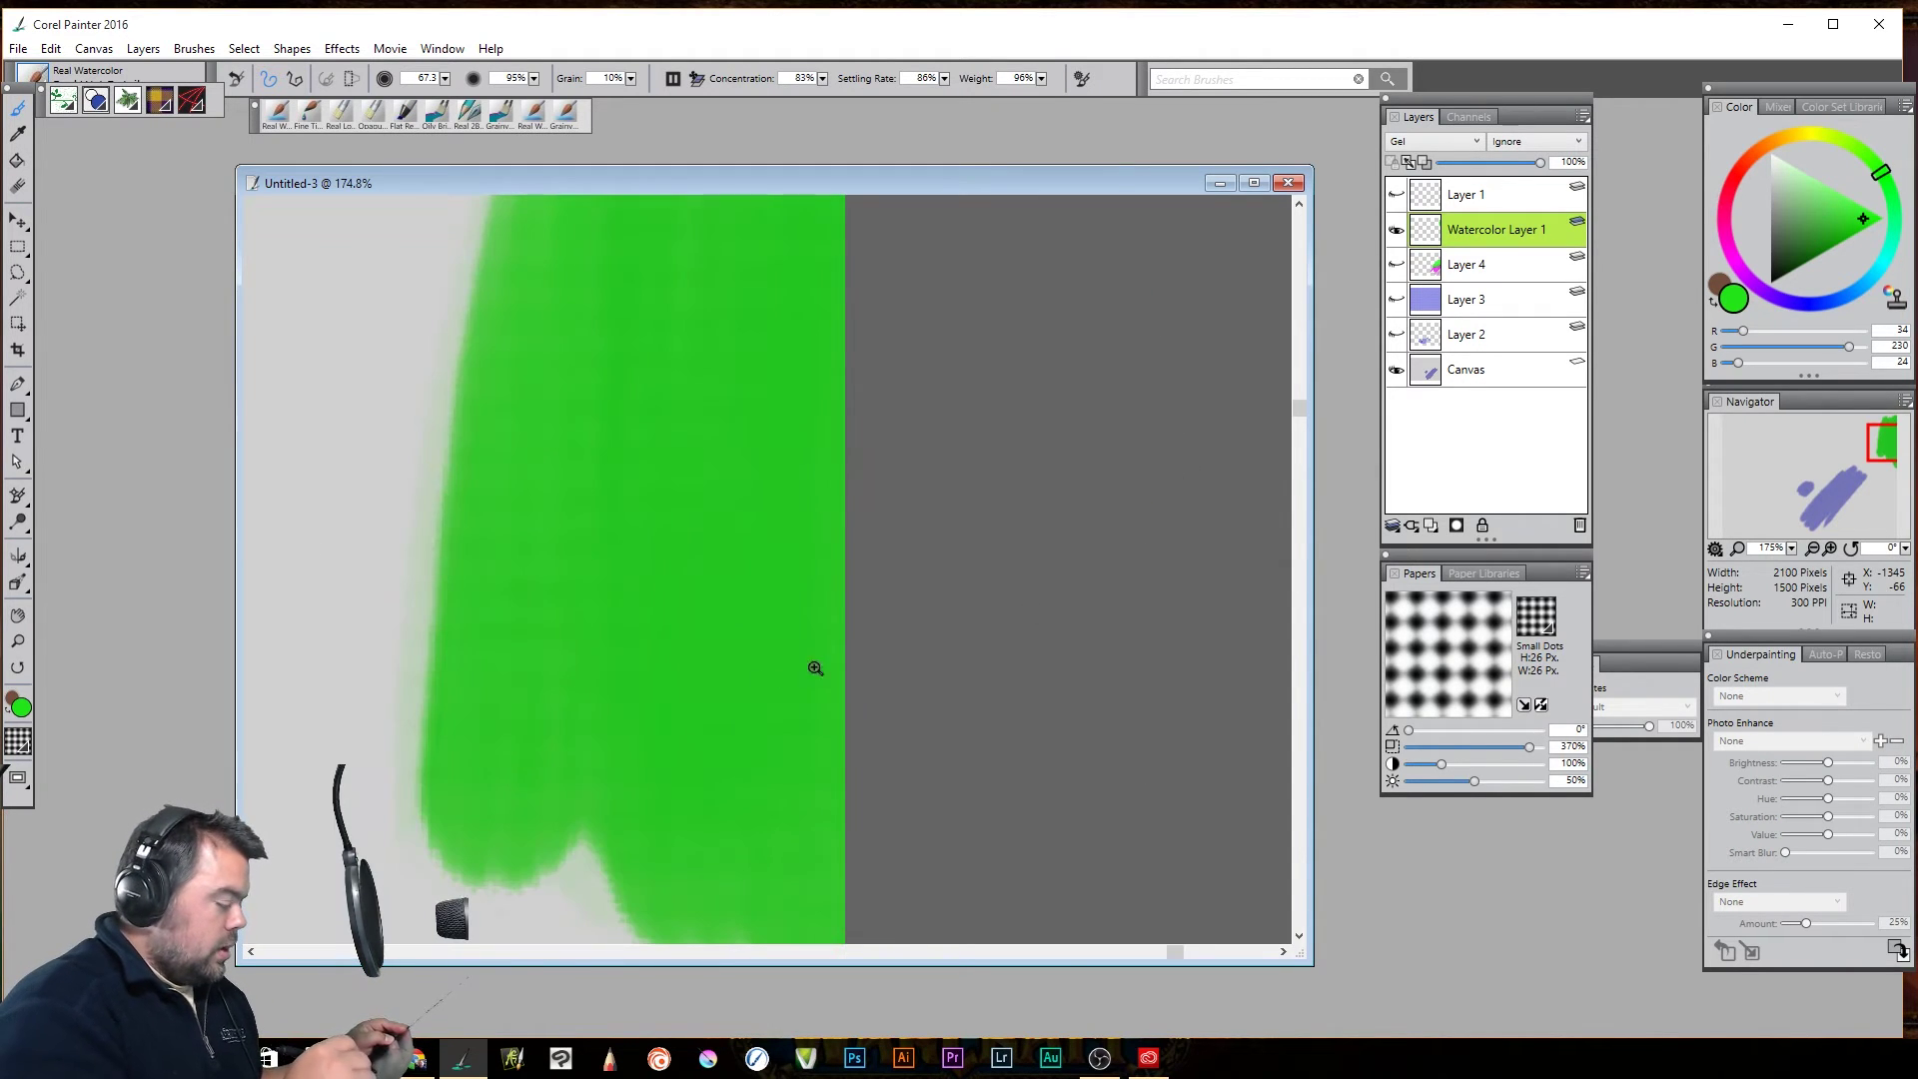
scroll(815, 668, left, 5)
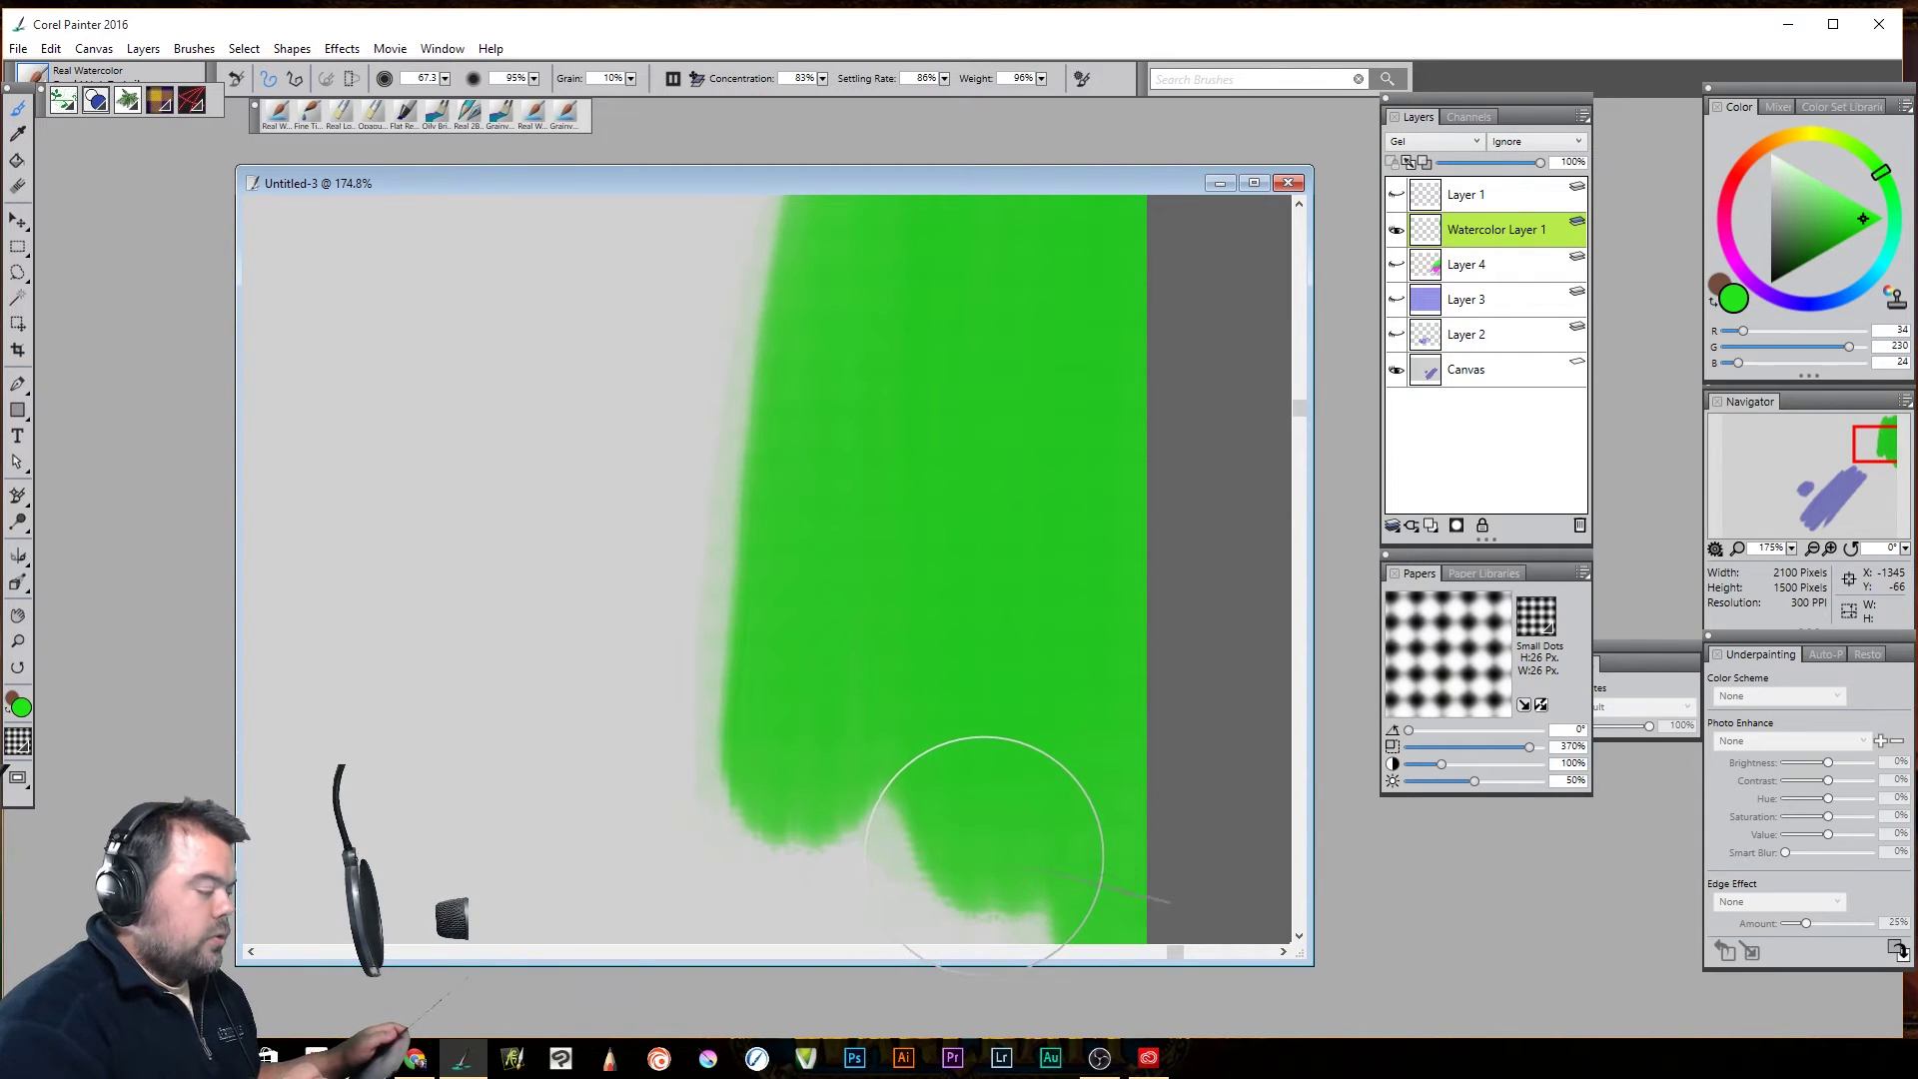
ctrl+alt+click(1003, 751)
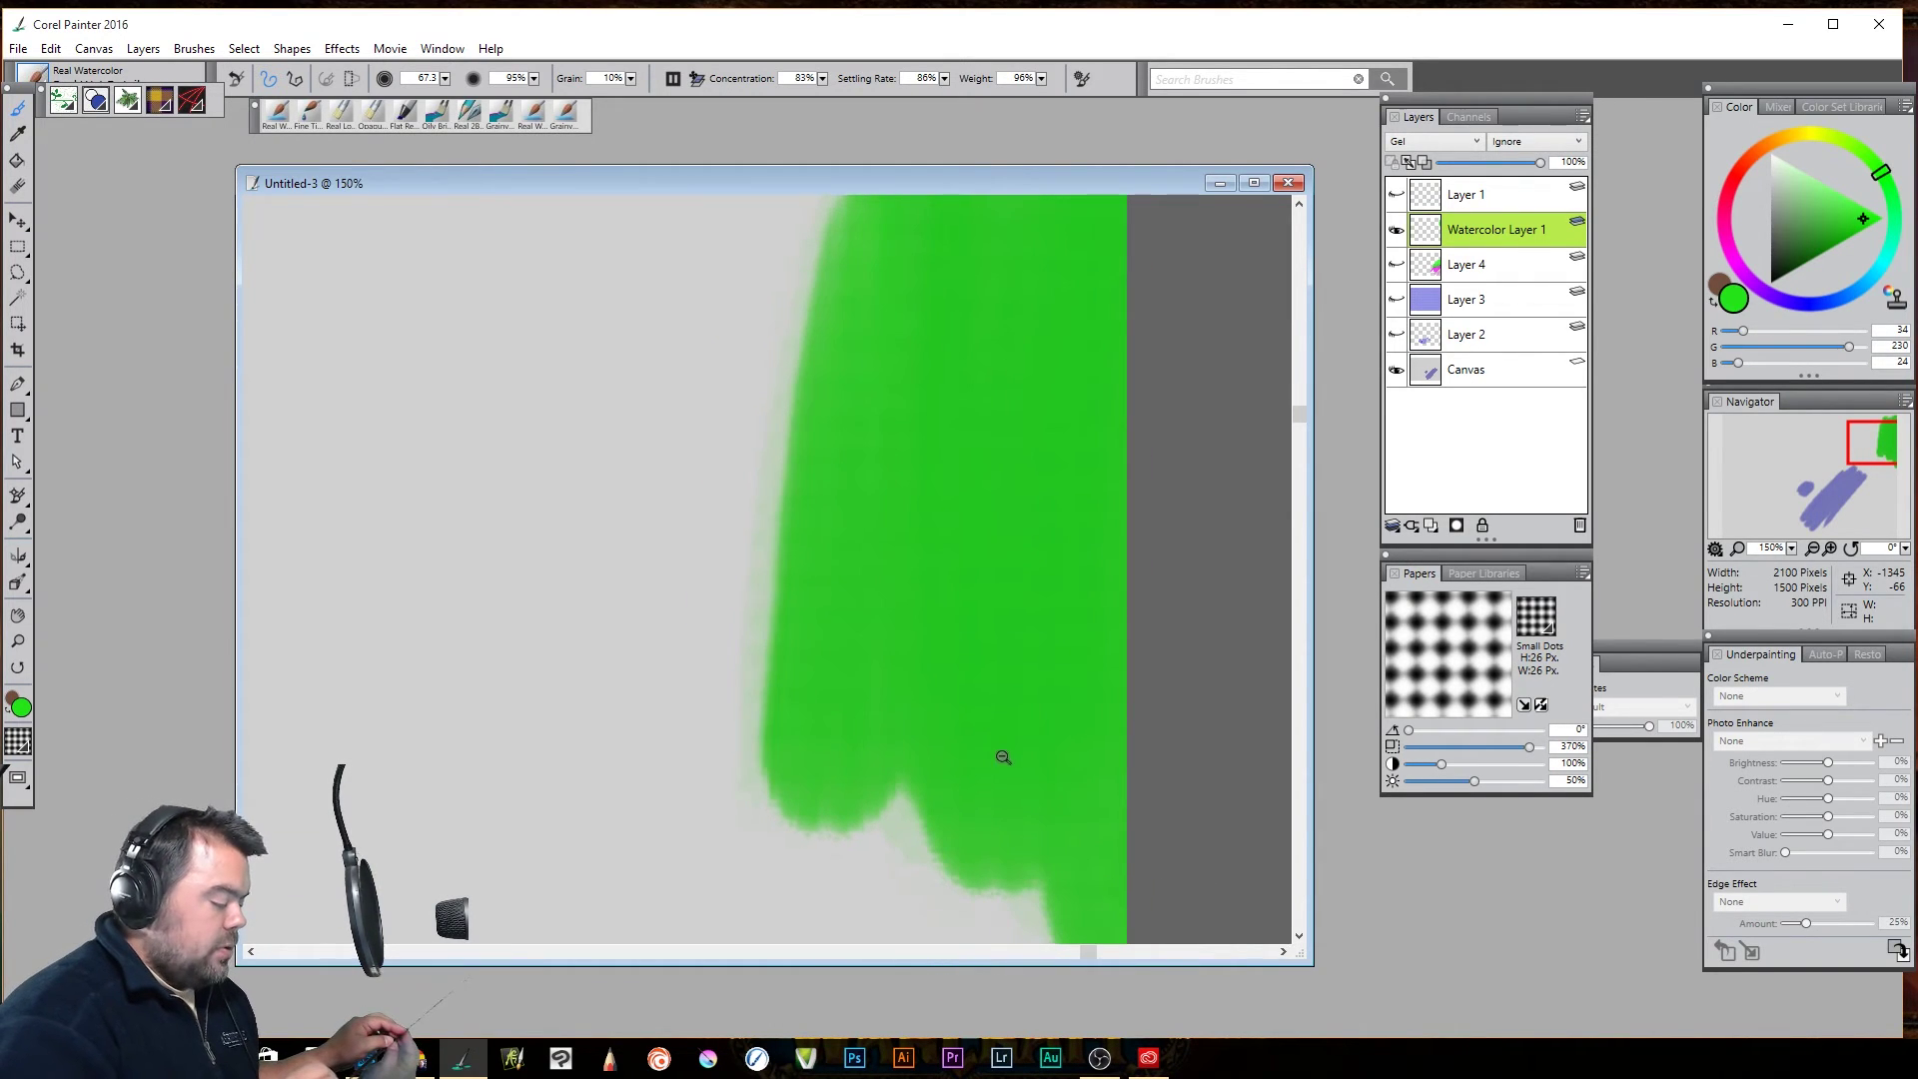
ctrl+alt+click(1011, 765)
ctrl+alt+click(1011, 769)
drag(1011, 771, 1110, 650)
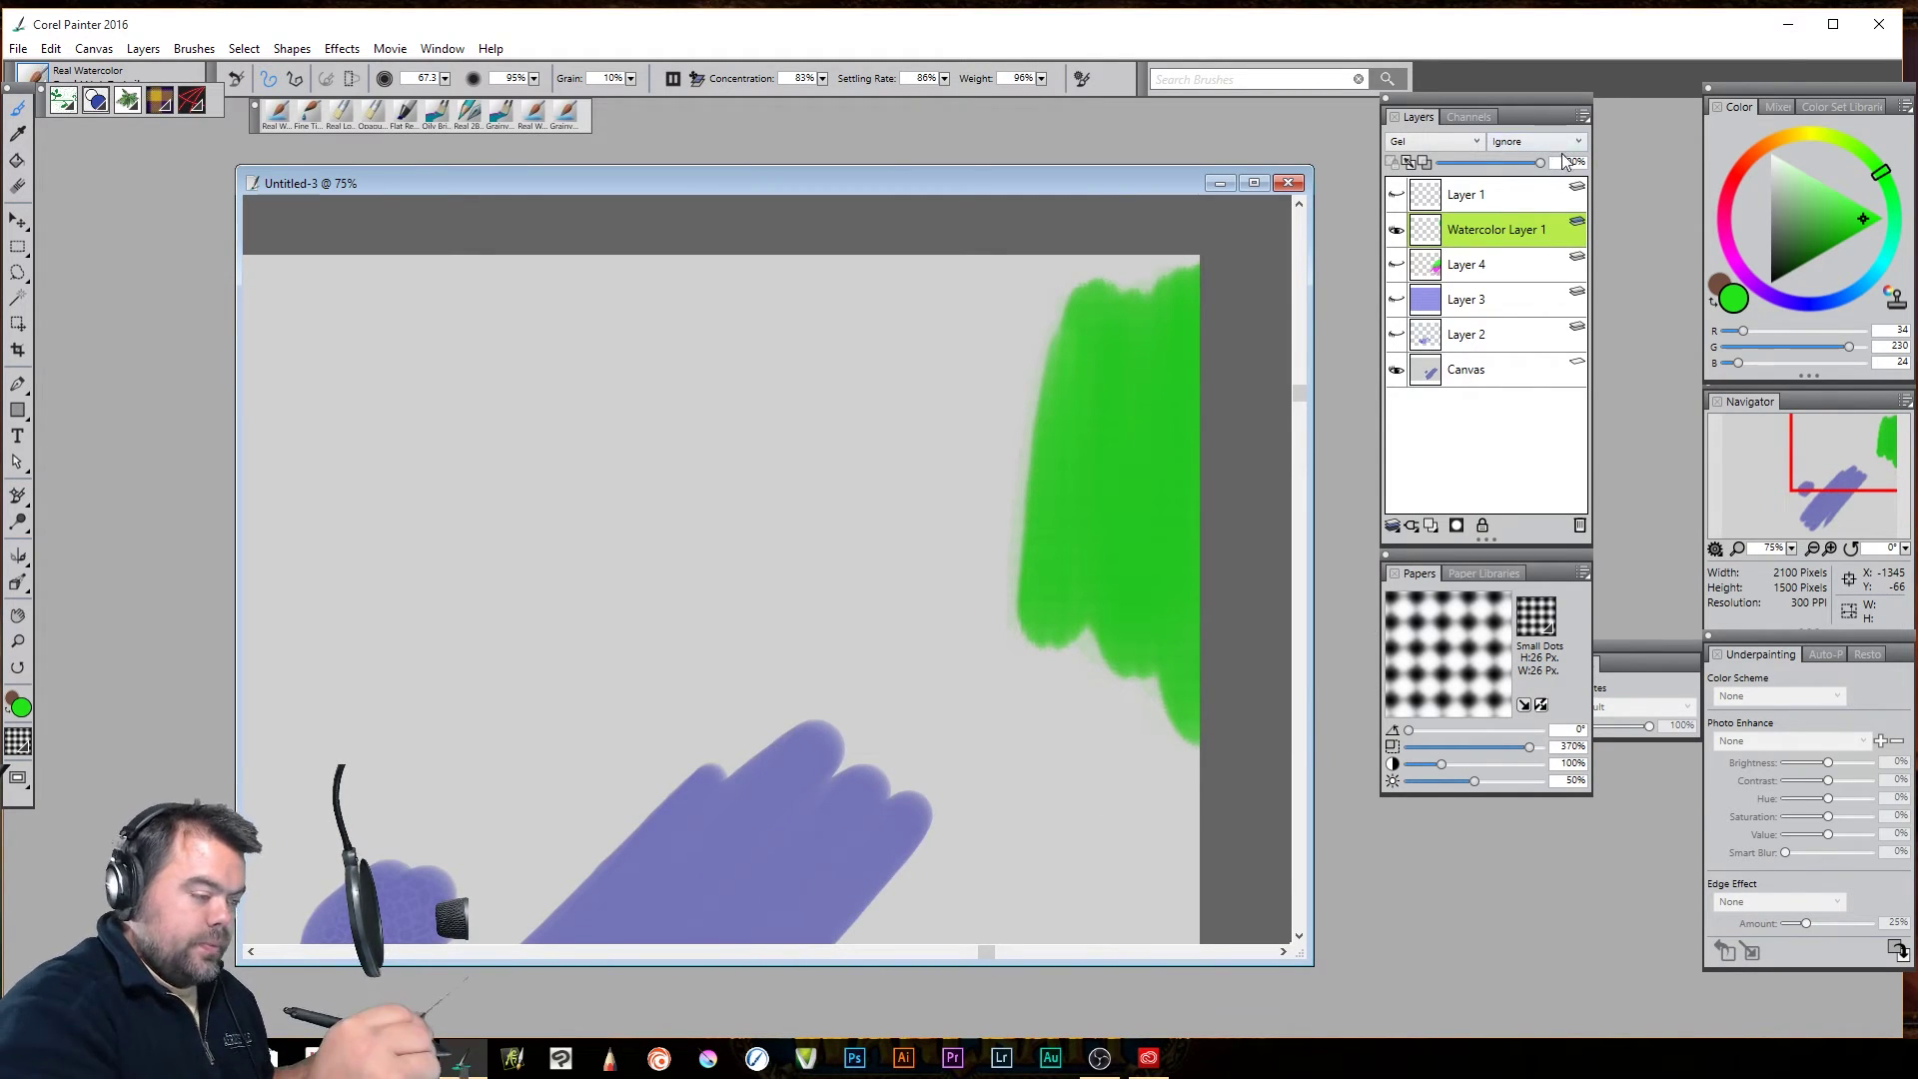
click(1474, 143)
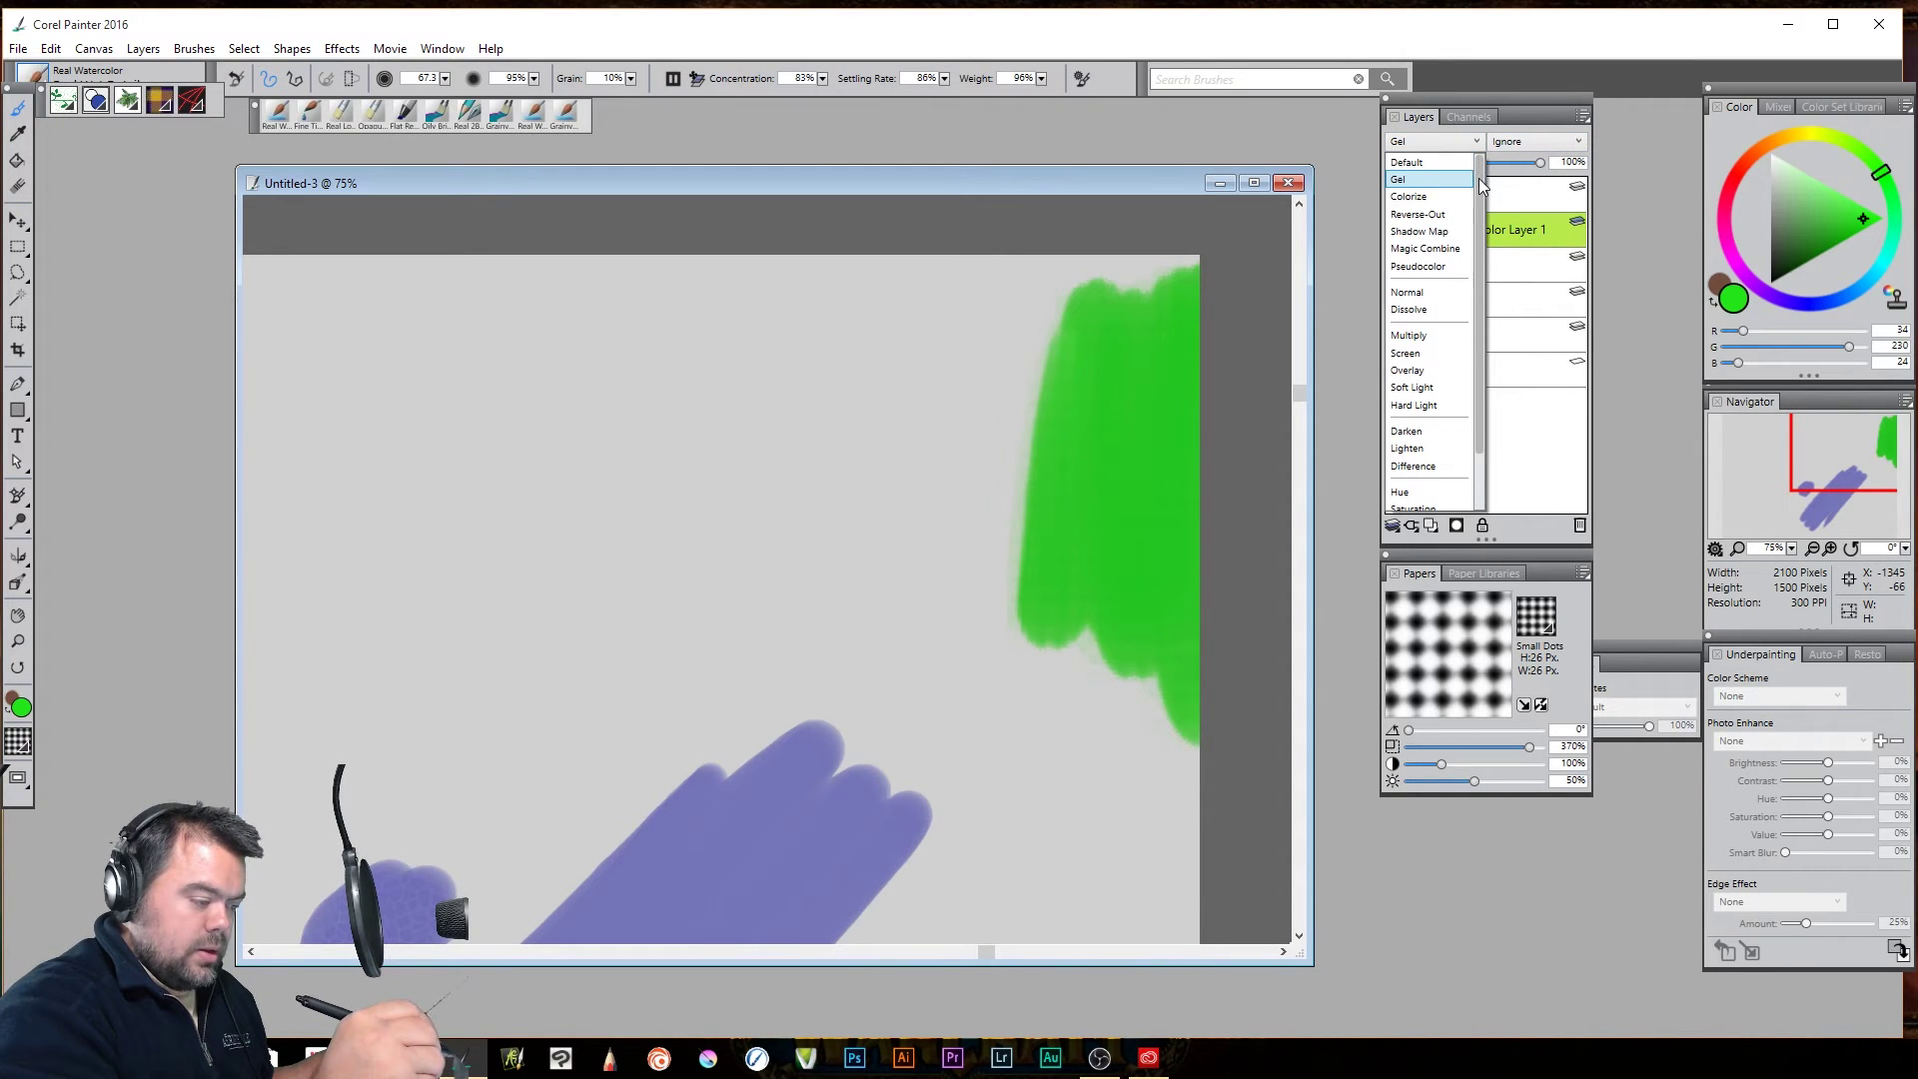
Set the watercolor layer to Multiply and move the green stroke down-left over the purple
scroll(1482, 187, down, 2)
click(1434, 272)
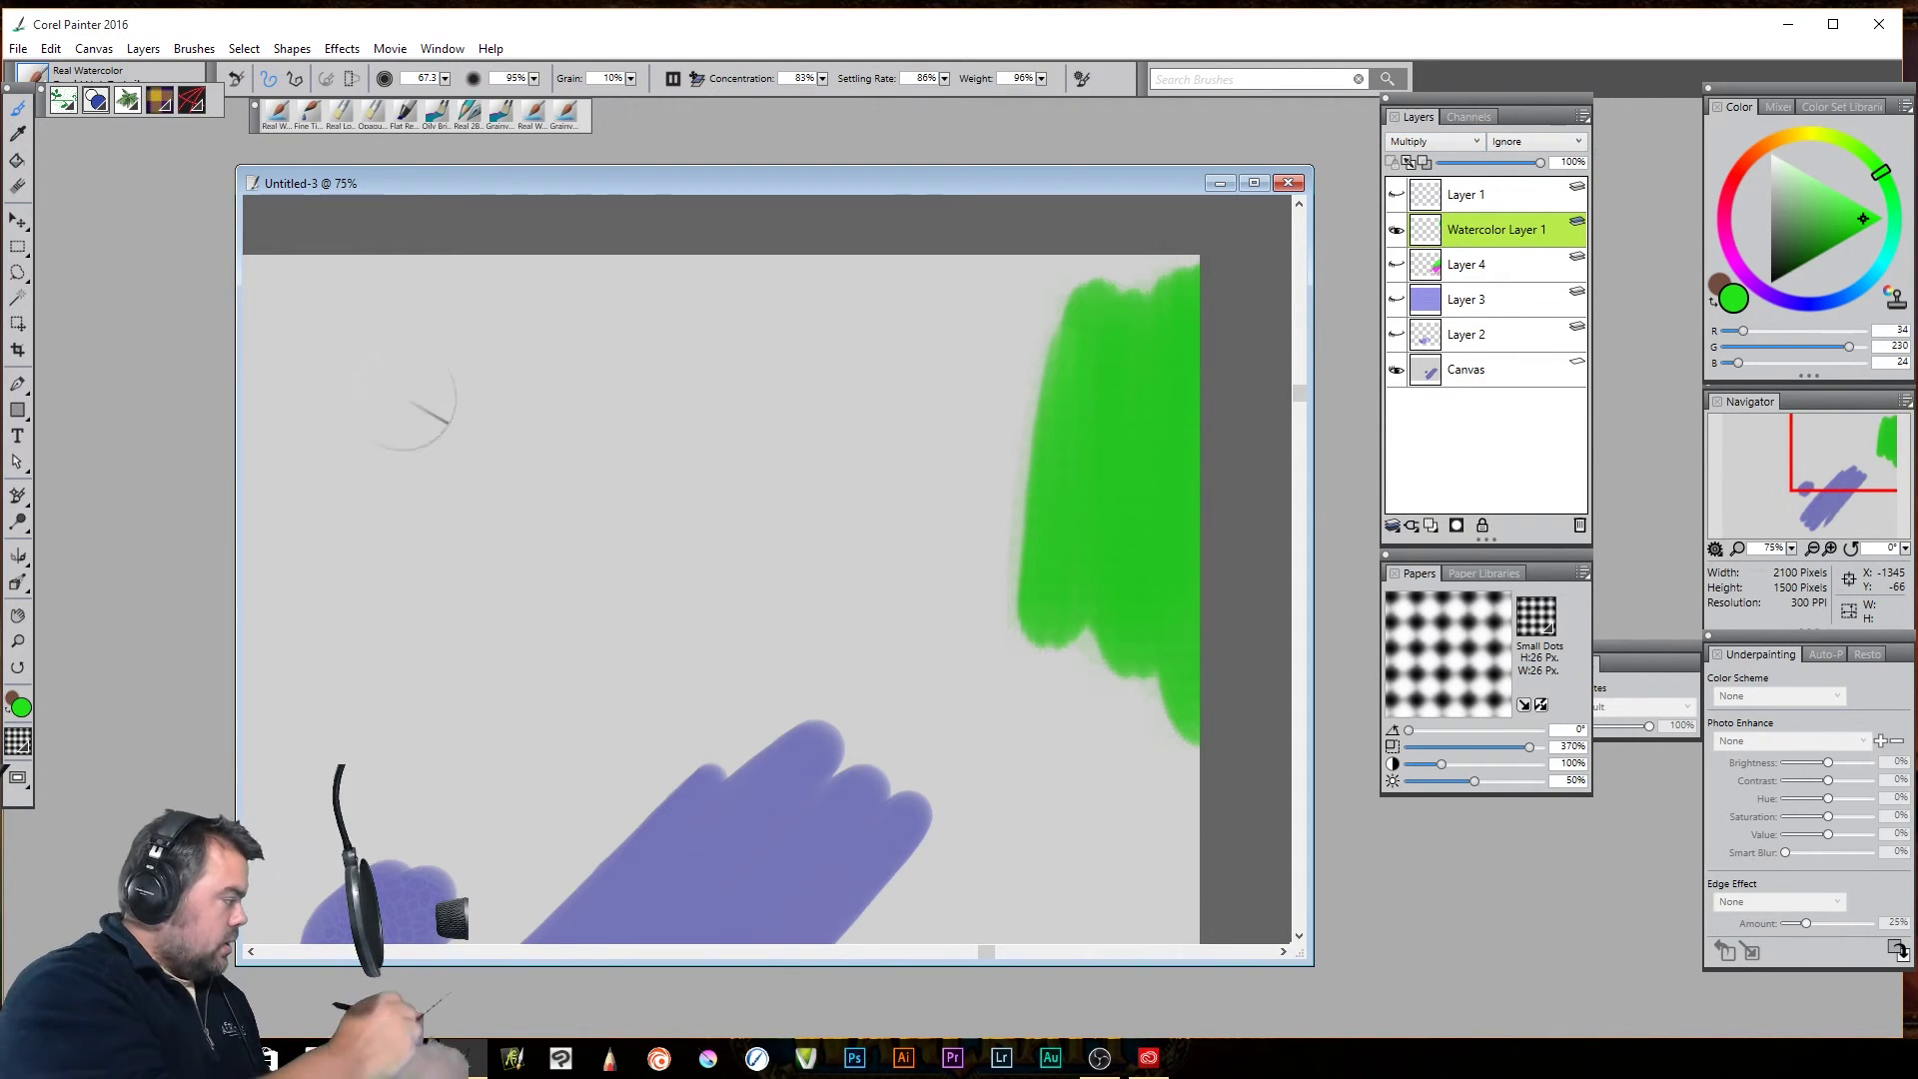
click(19, 221)
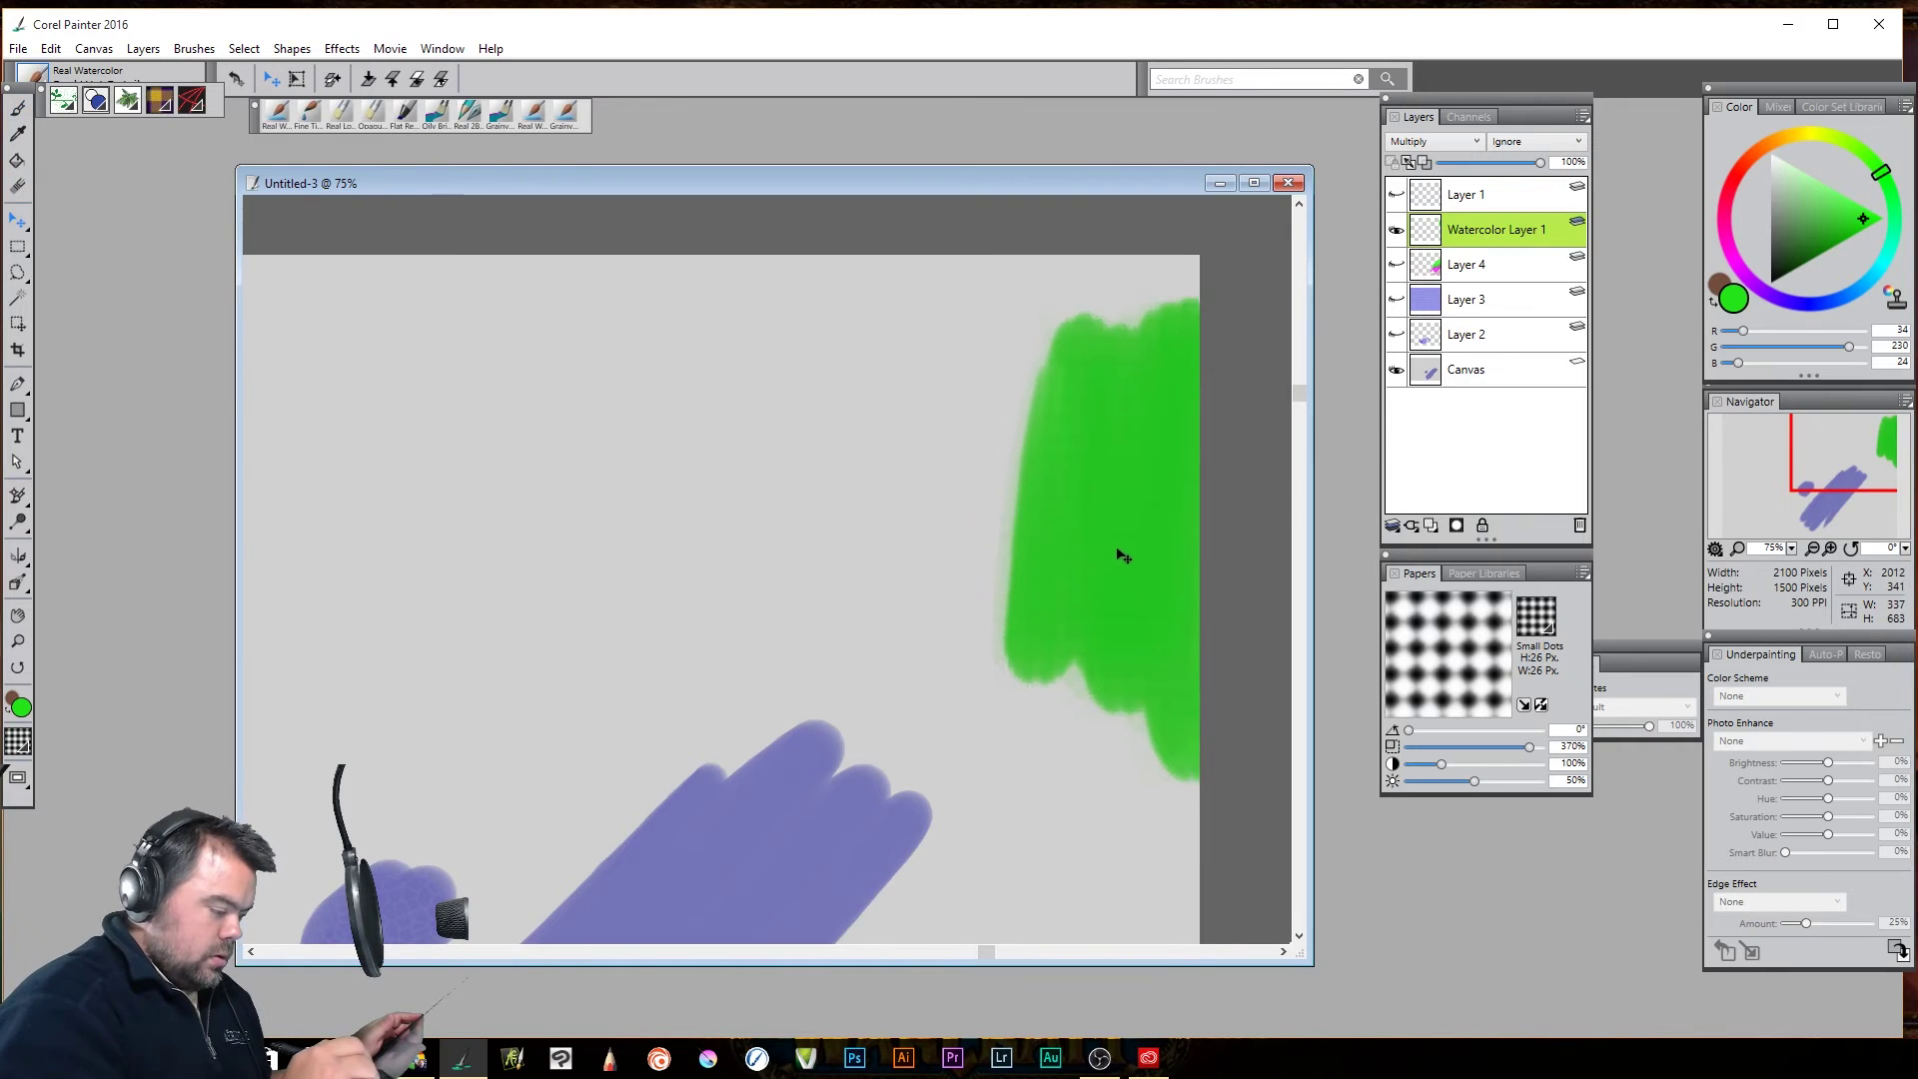
mouse_move(1117, 553)
mouse_down()
mouse_move(911, 783)
mouse_move(771, 844)
mouse_move(784, 855)
mouse_up()
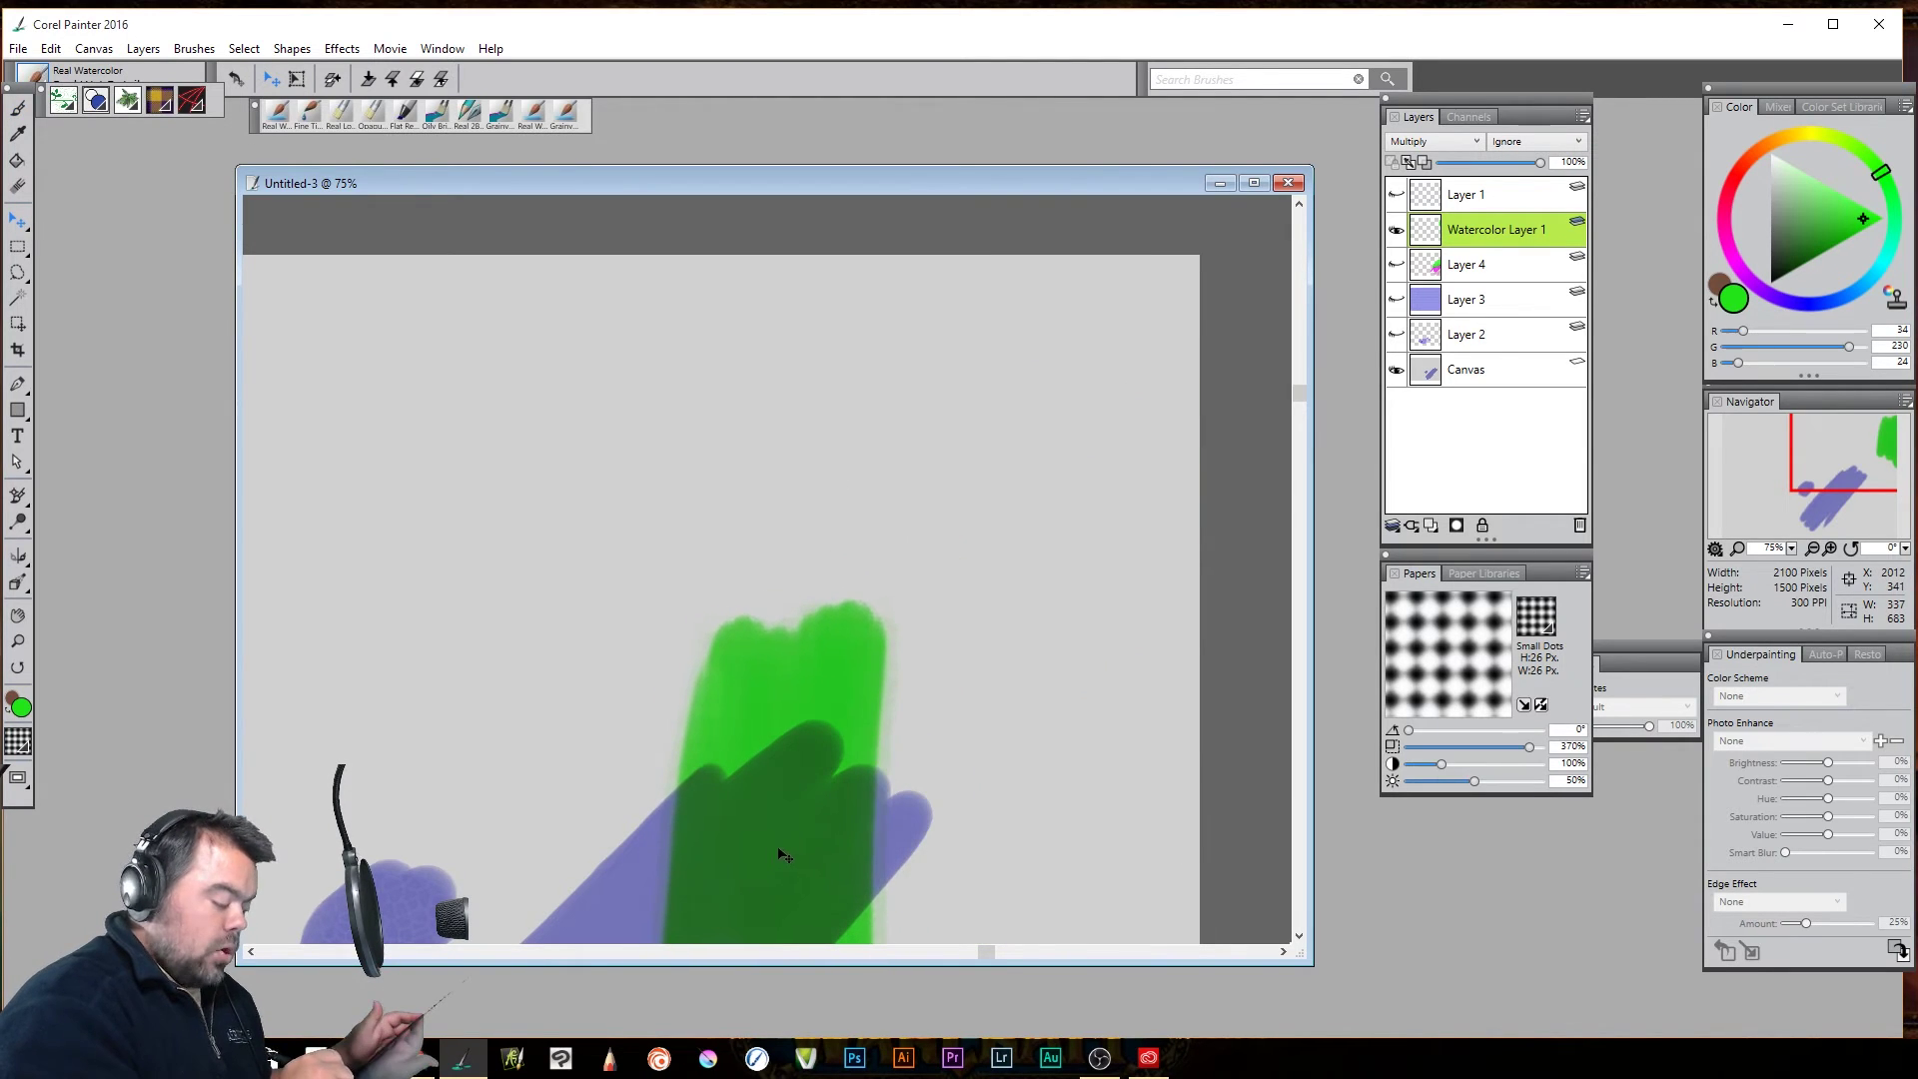
Return the composite method to Gel, shift the green further over the purple, and pick light blue
click(1477, 143)
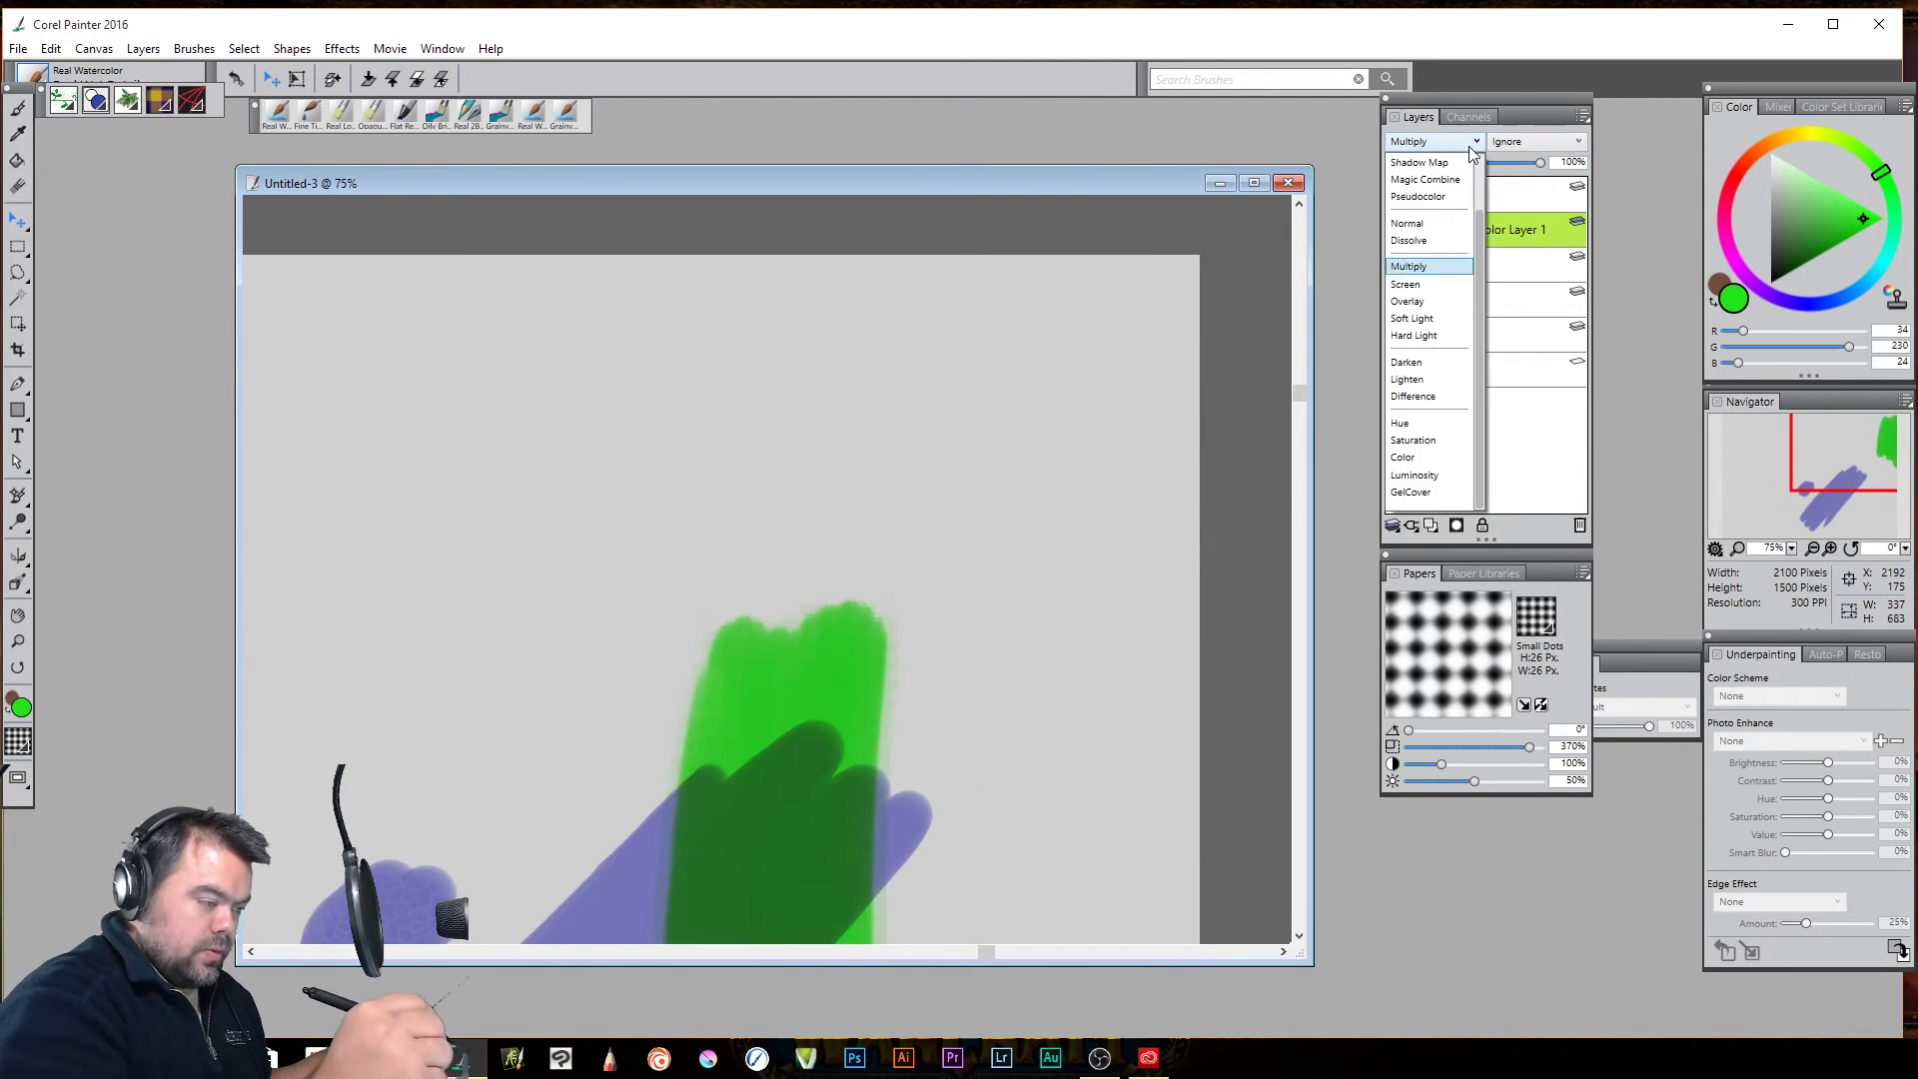
click(1423, 179)
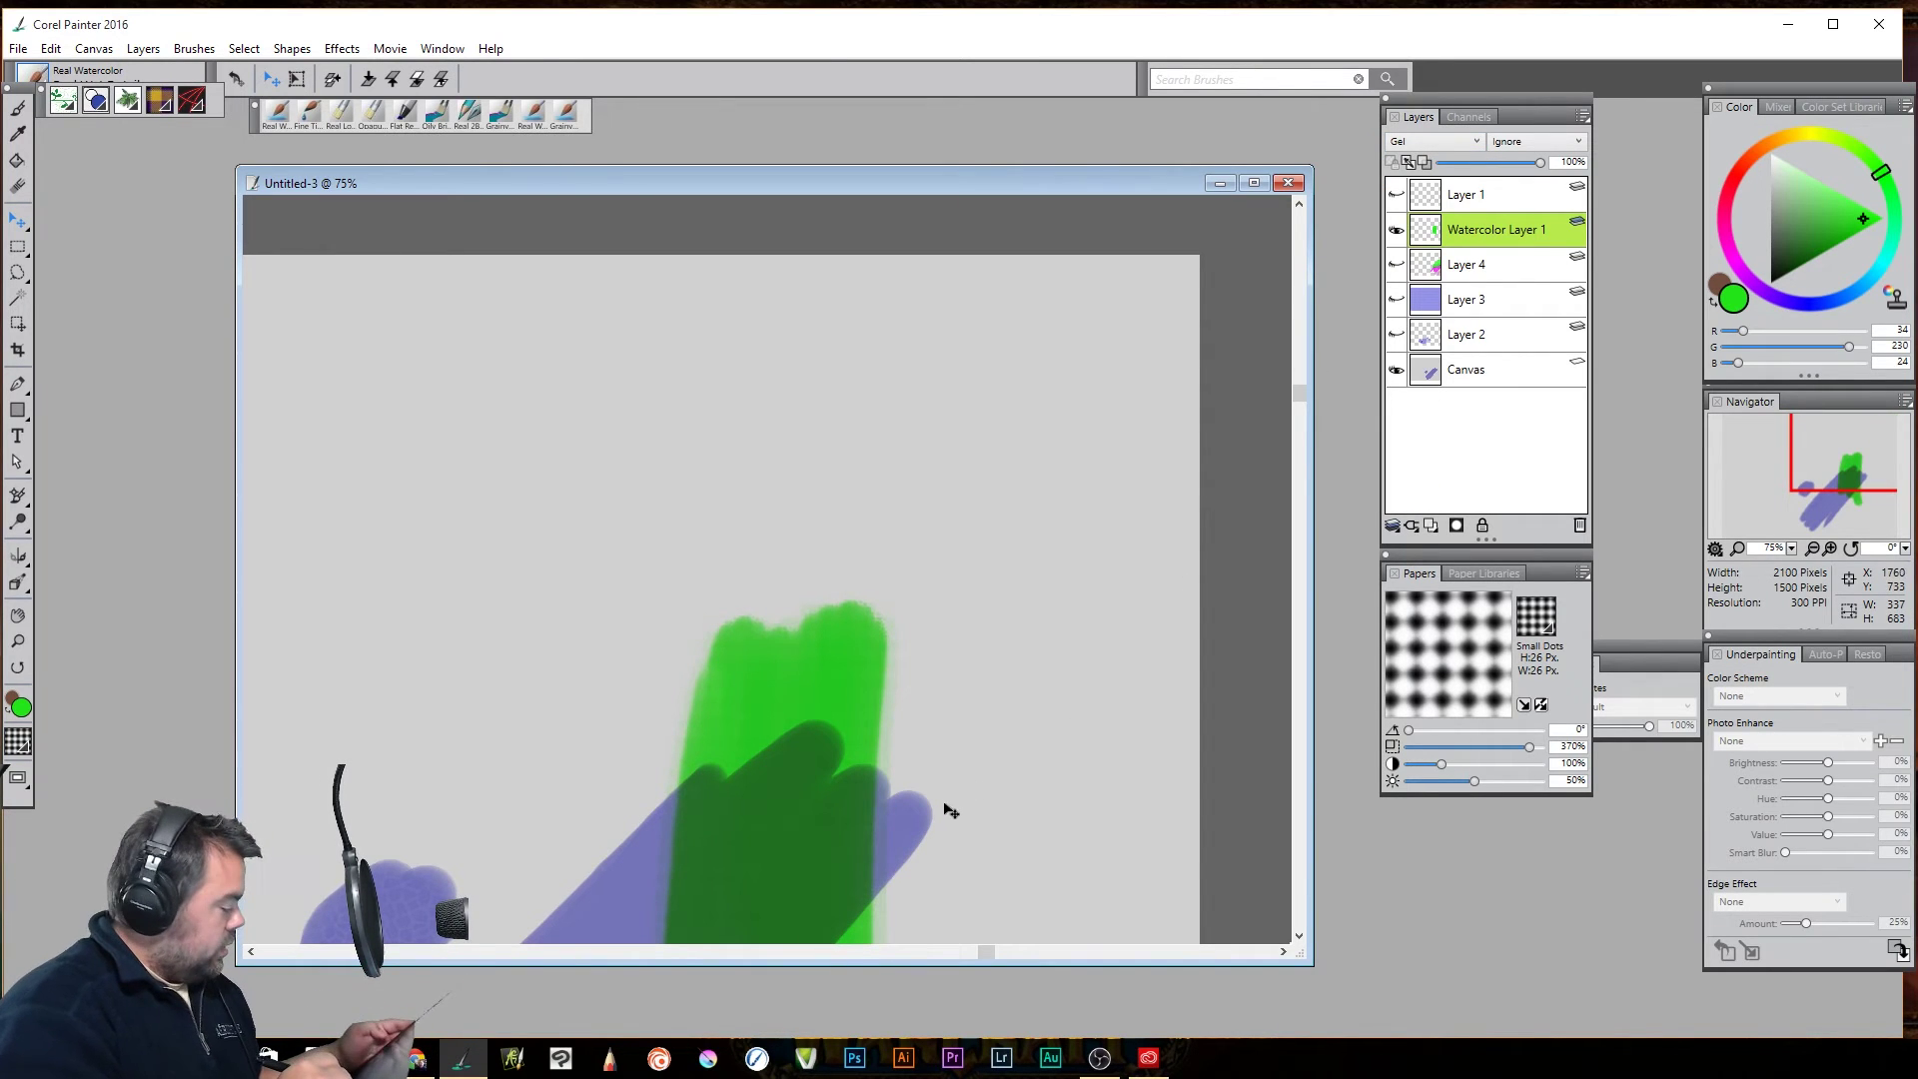
drag(947, 814, 1016, 595)
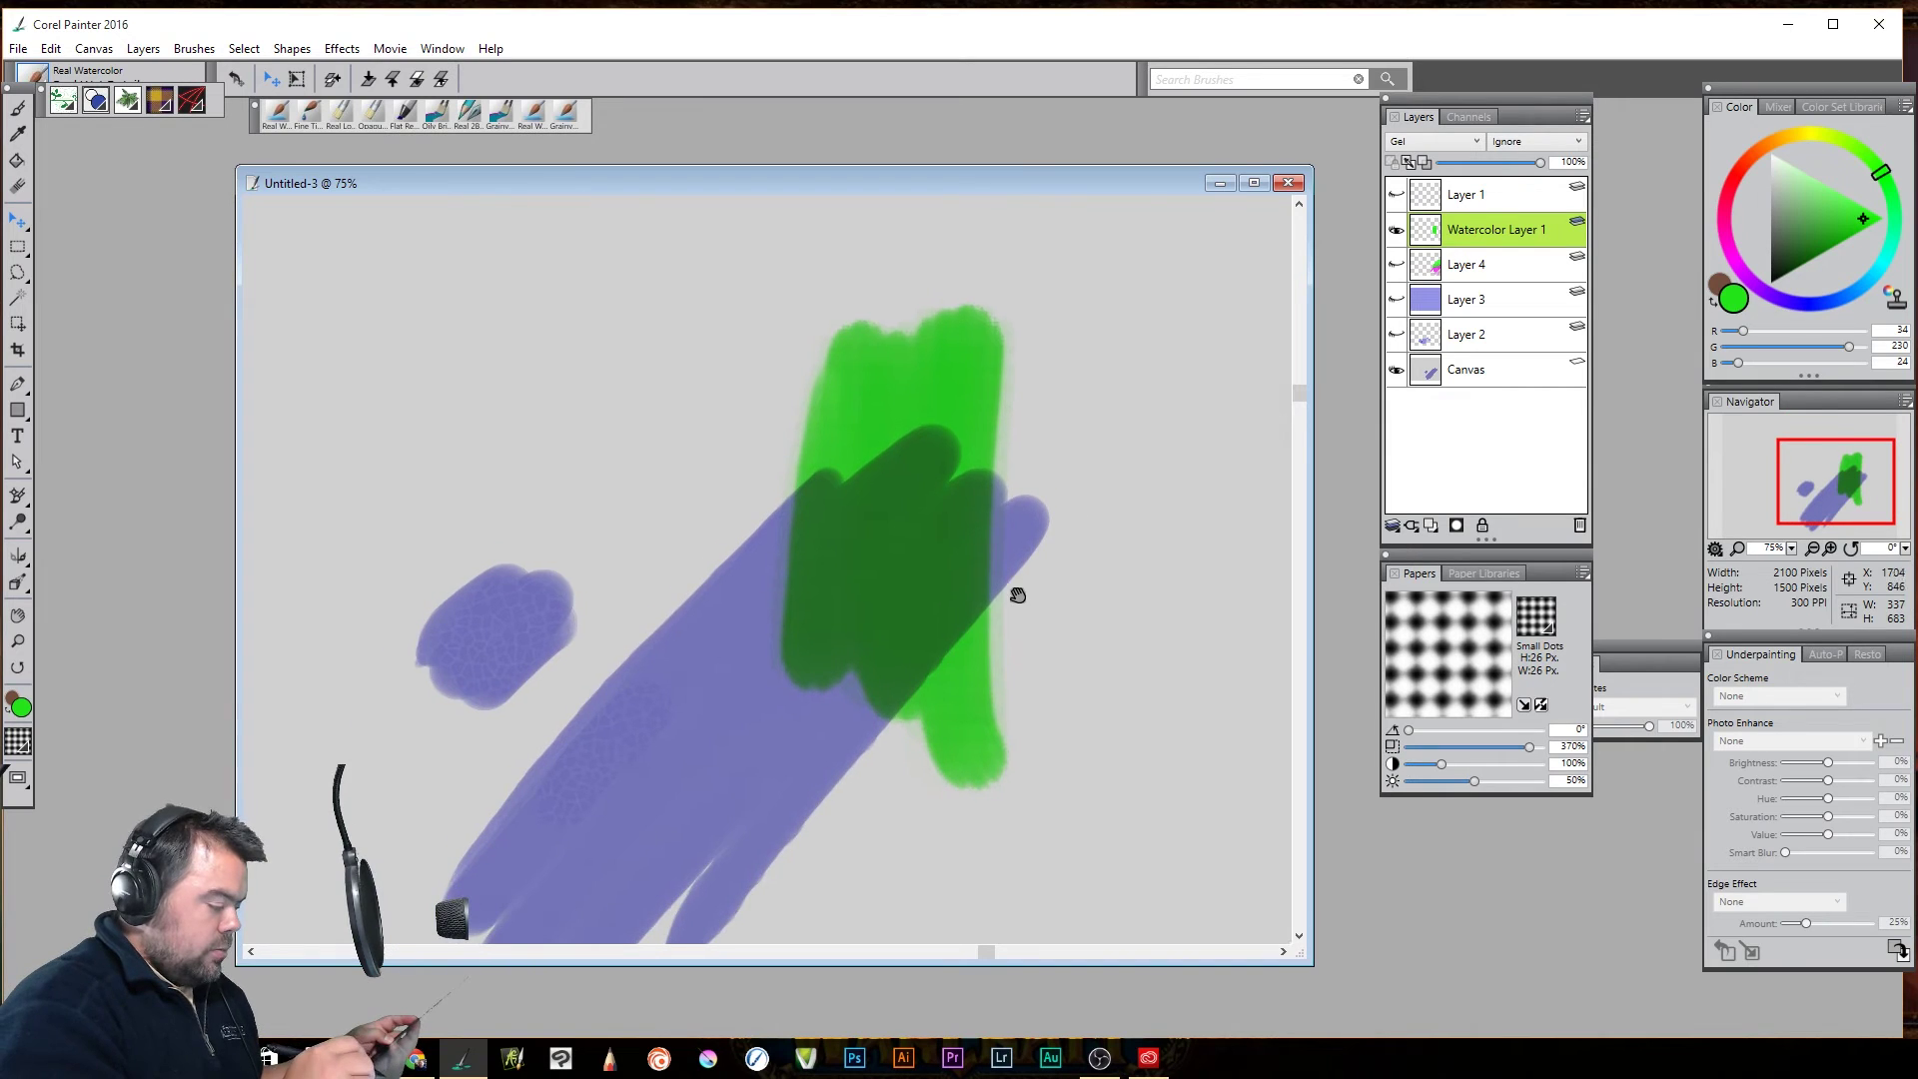
drag(909, 623, 501, 740)
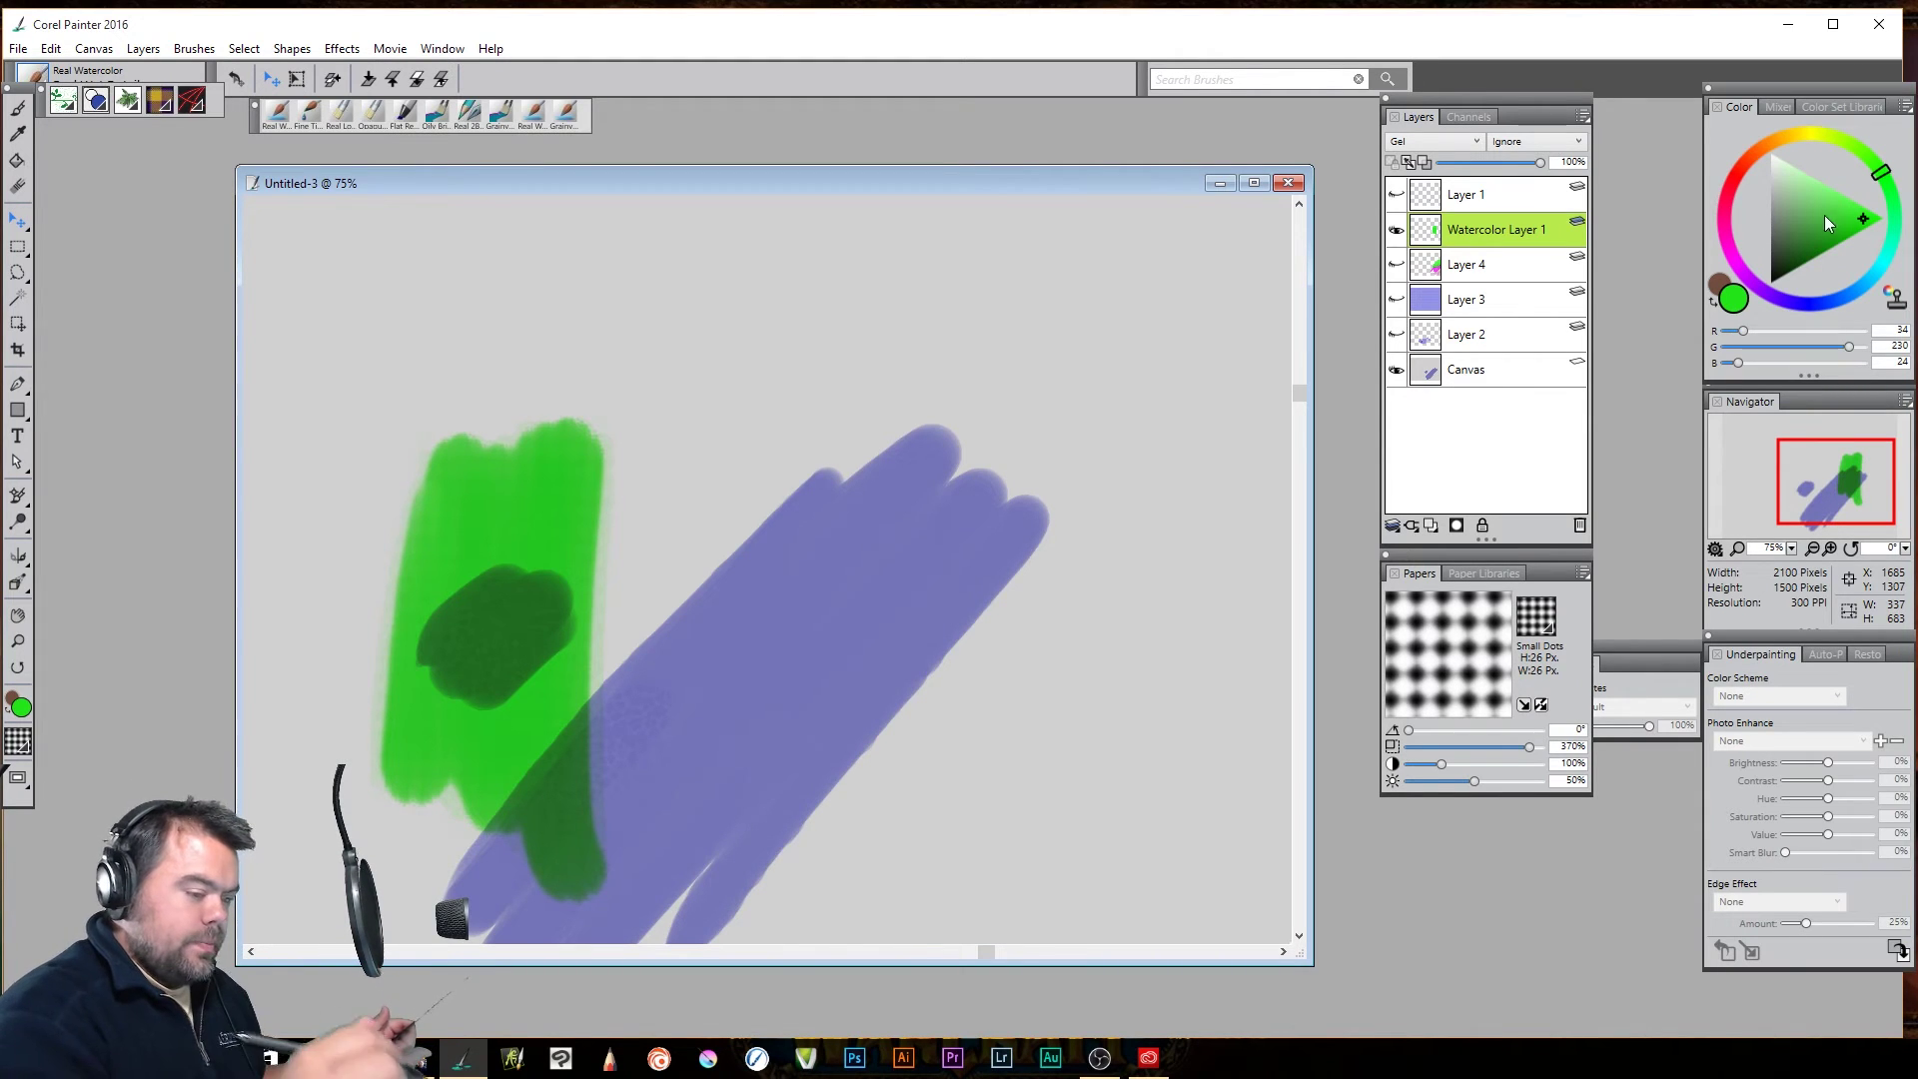
mouse_move(1824, 214)
mouse_down()
mouse_move(1818, 186)
mouse_move(1885, 258)
mouse_move(1856, 291)
mouse_up()
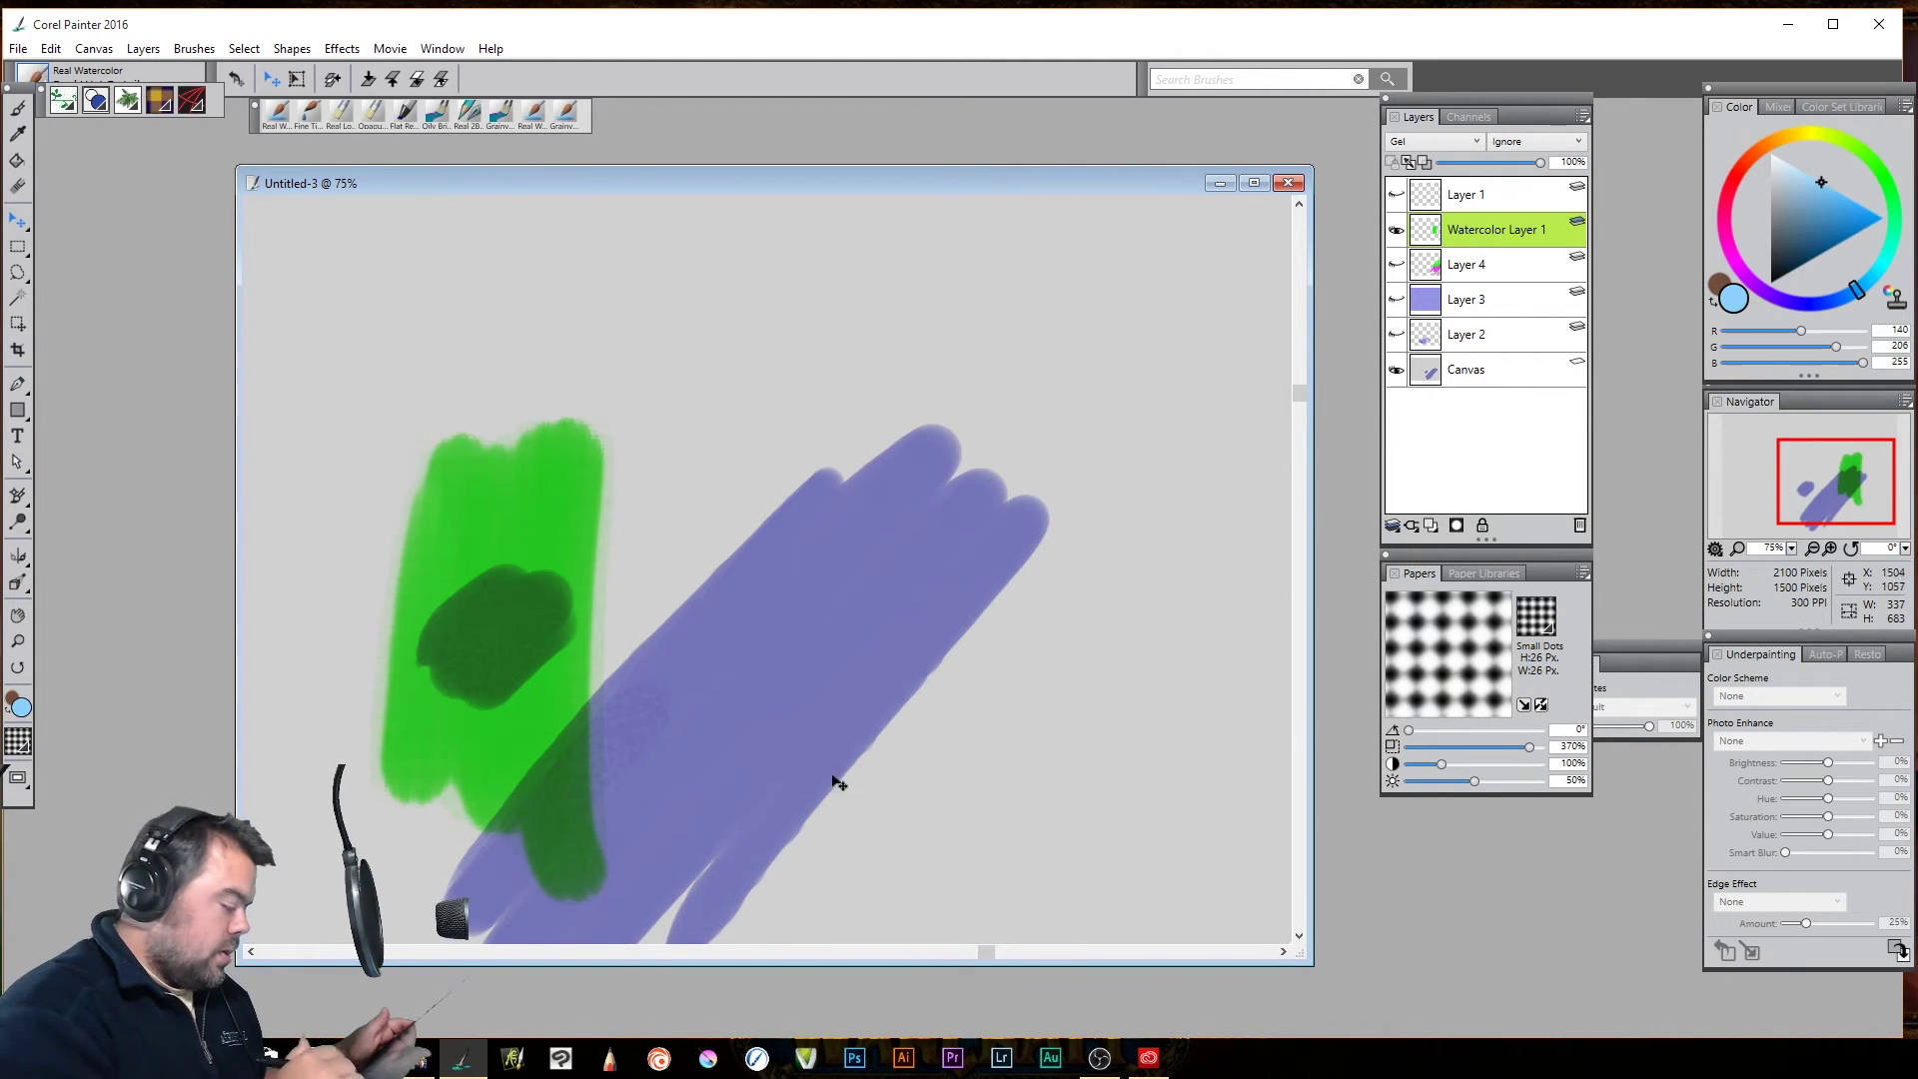
Dab and spread light-blue watercolour across the boundary between the green and purple
click(22, 108)
mouse_move(635, 749)
mouse_down()
mouse_move(610, 704)
mouse_move(573, 783)
mouse_move(590, 715)
mouse_move(639, 728)
mouse_move(608, 639)
mouse_move(578, 629)
mouse_move(629, 745)
mouse_up()
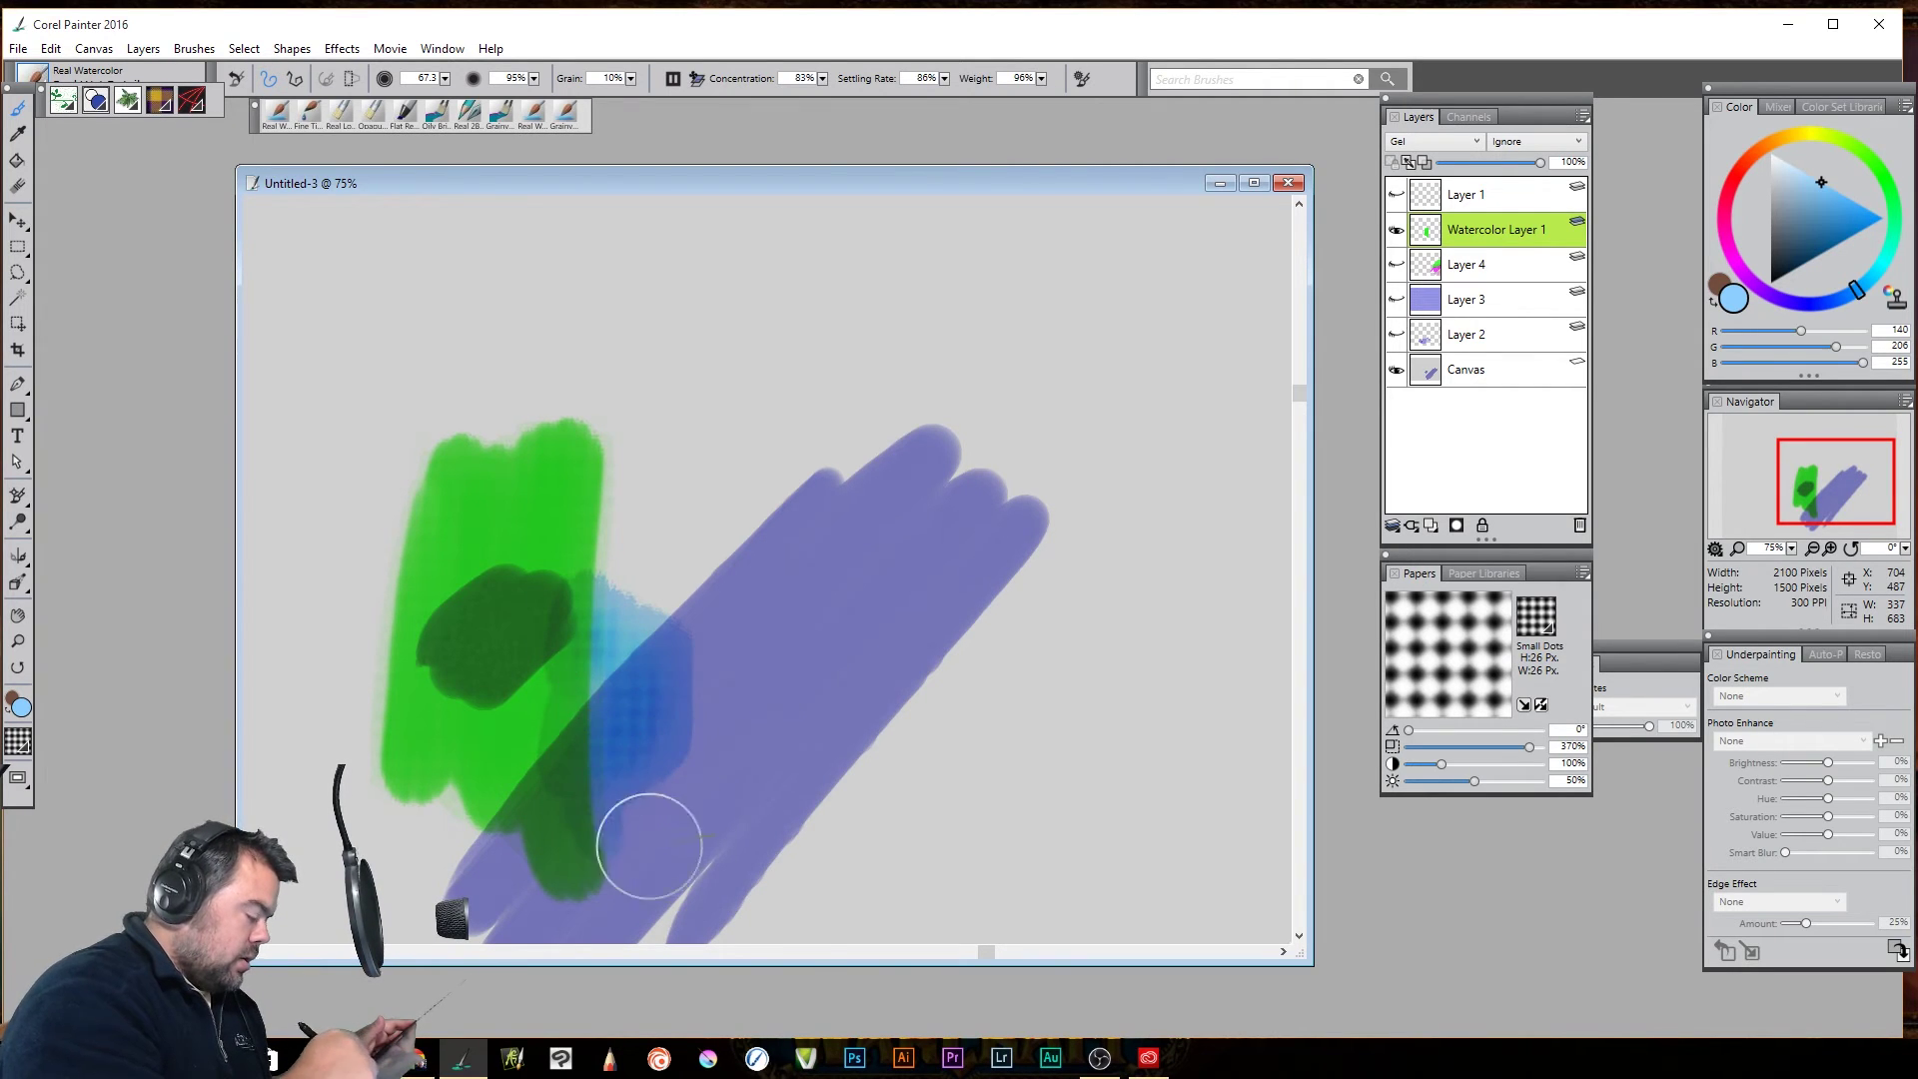
mouse_move(599, 556)
mouse_down()
mouse_move(616, 625)
mouse_move(600, 534)
mouse_move(573, 562)
mouse_move(591, 600)
mouse_move(638, 602)
mouse_move(686, 544)
mouse_move(641, 536)
mouse_move(609, 491)
mouse_move(698, 549)
mouse_move(735, 526)
mouse_move(765, 444)
mouse_move(642, 441)
mouse_up()
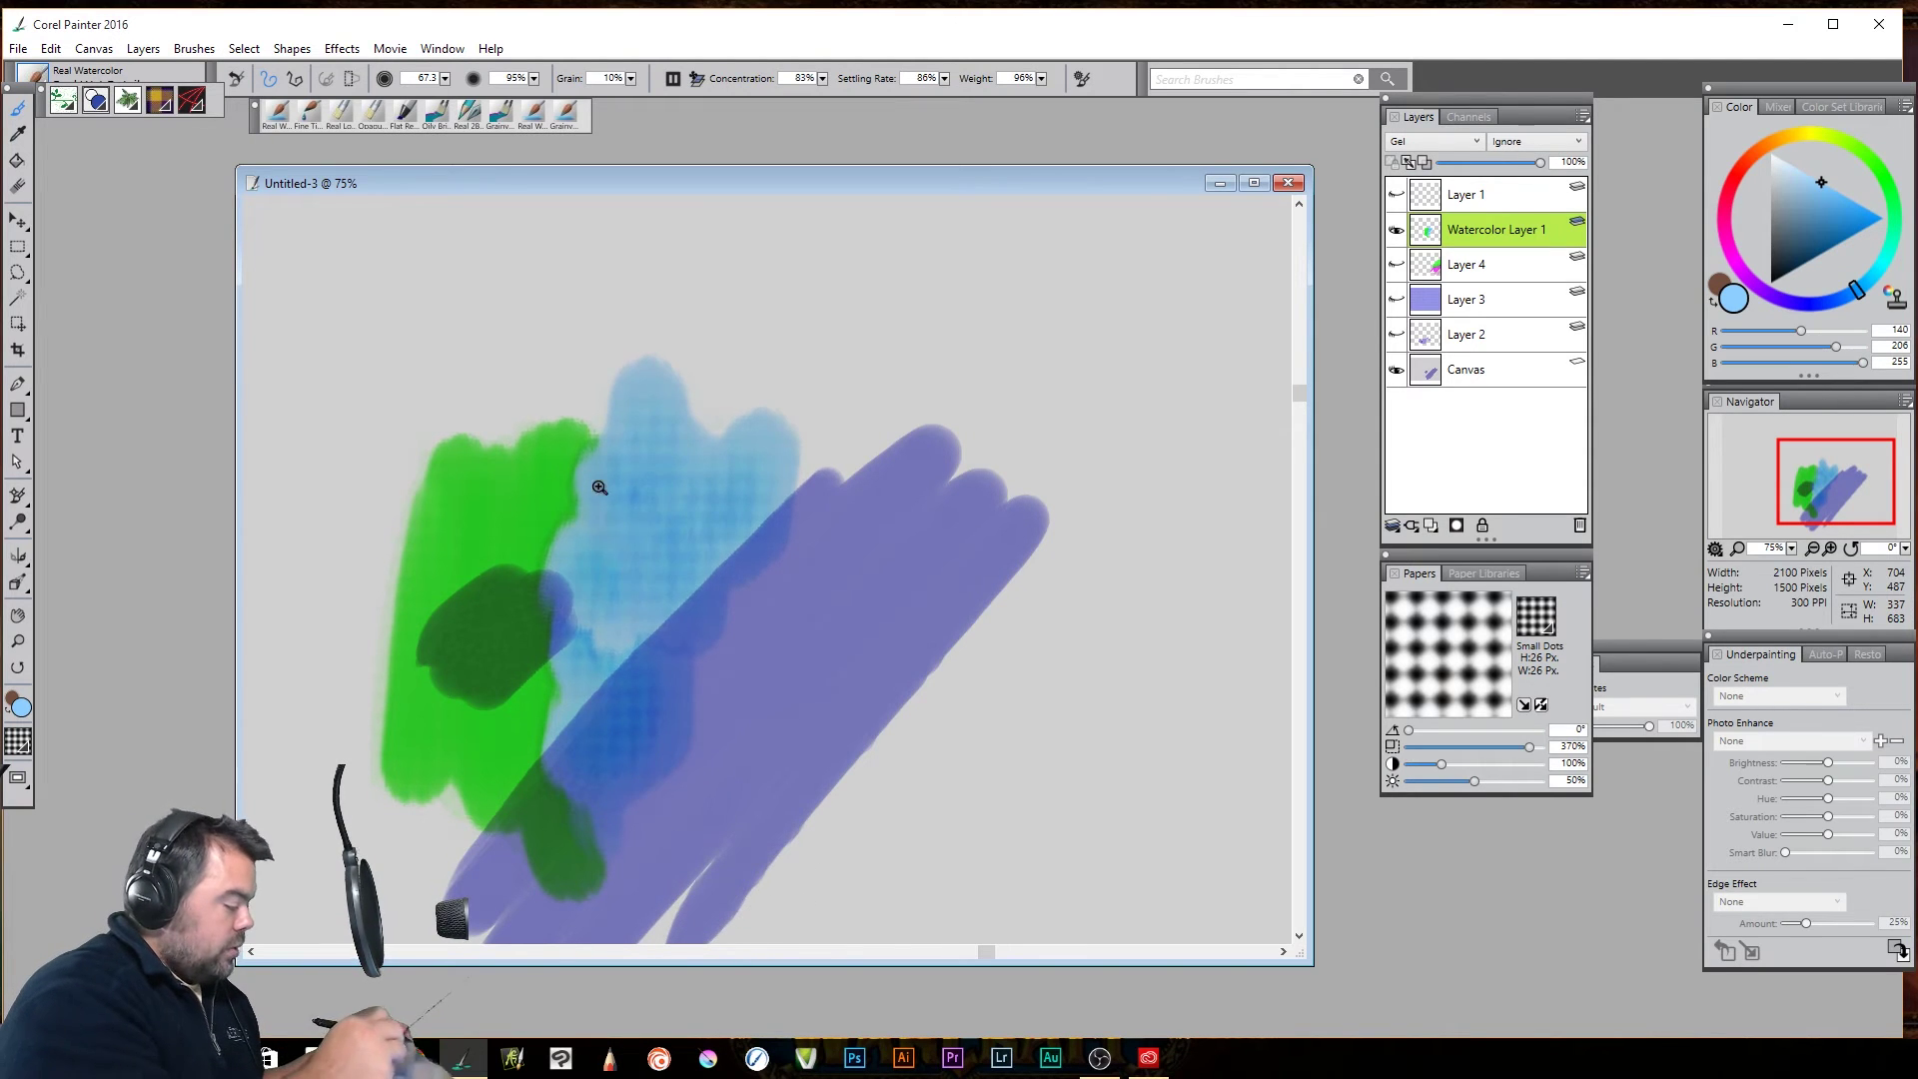
Zoom into the light-blue patch's dotted grain and pan to centre the dark green patch
drag(599, 488, 731, 634)
drag(804, 729, 599, 708)
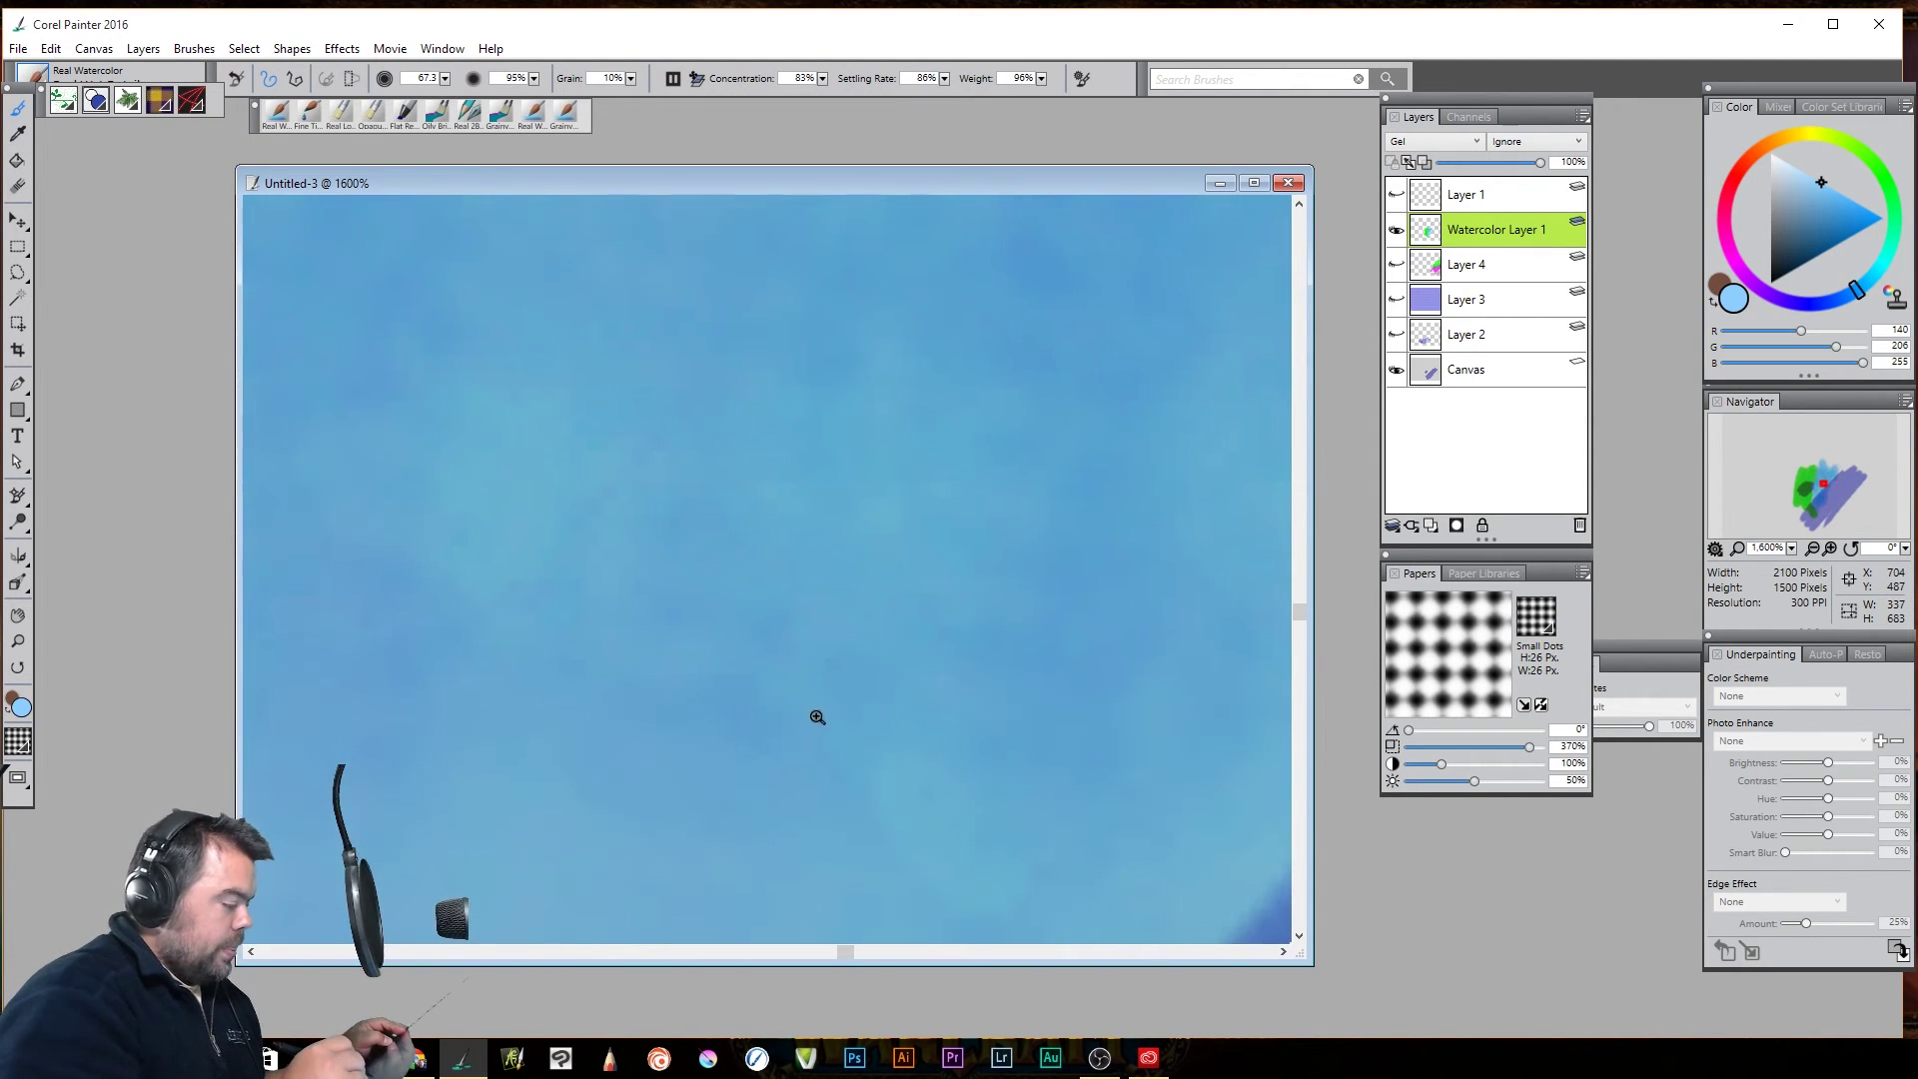
scroll(831, 719, down, 6)
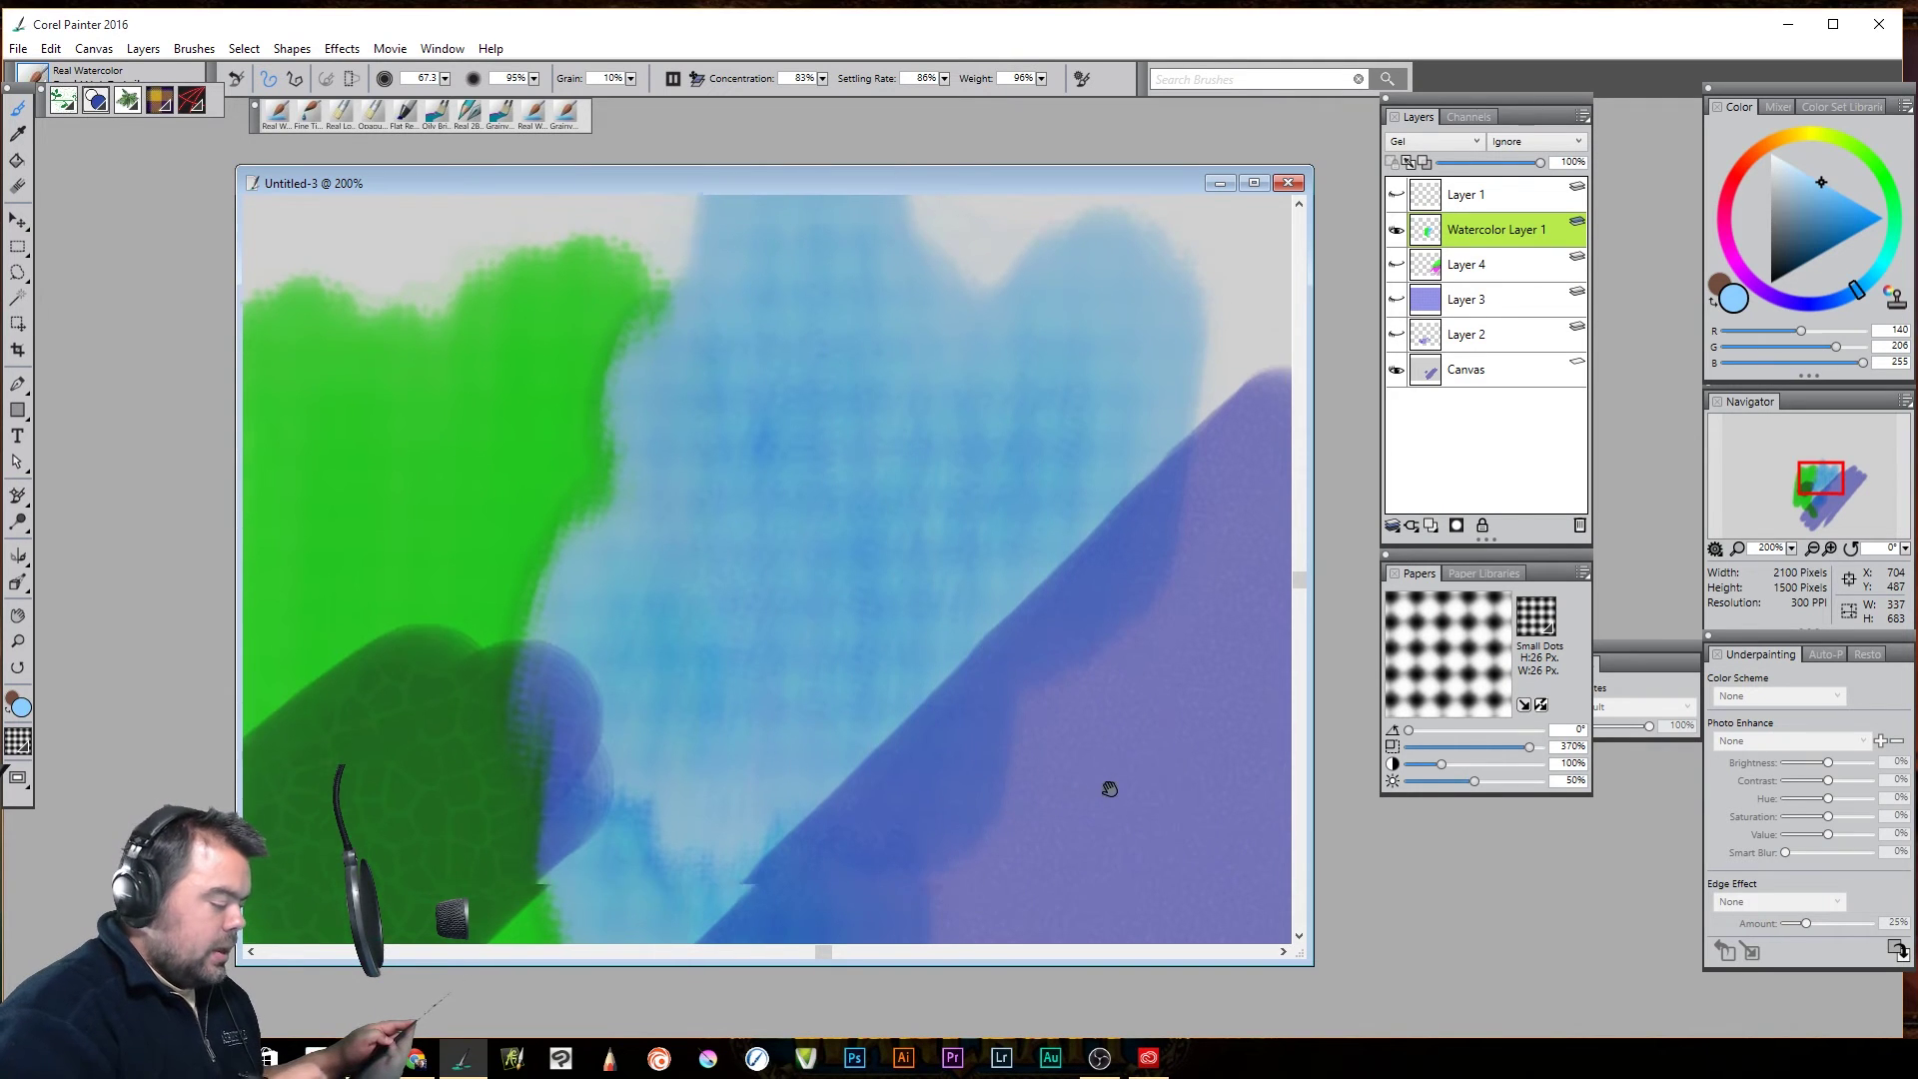
drag(1108, 783, 1229, 633)
drag(808, 772, 962, 772)
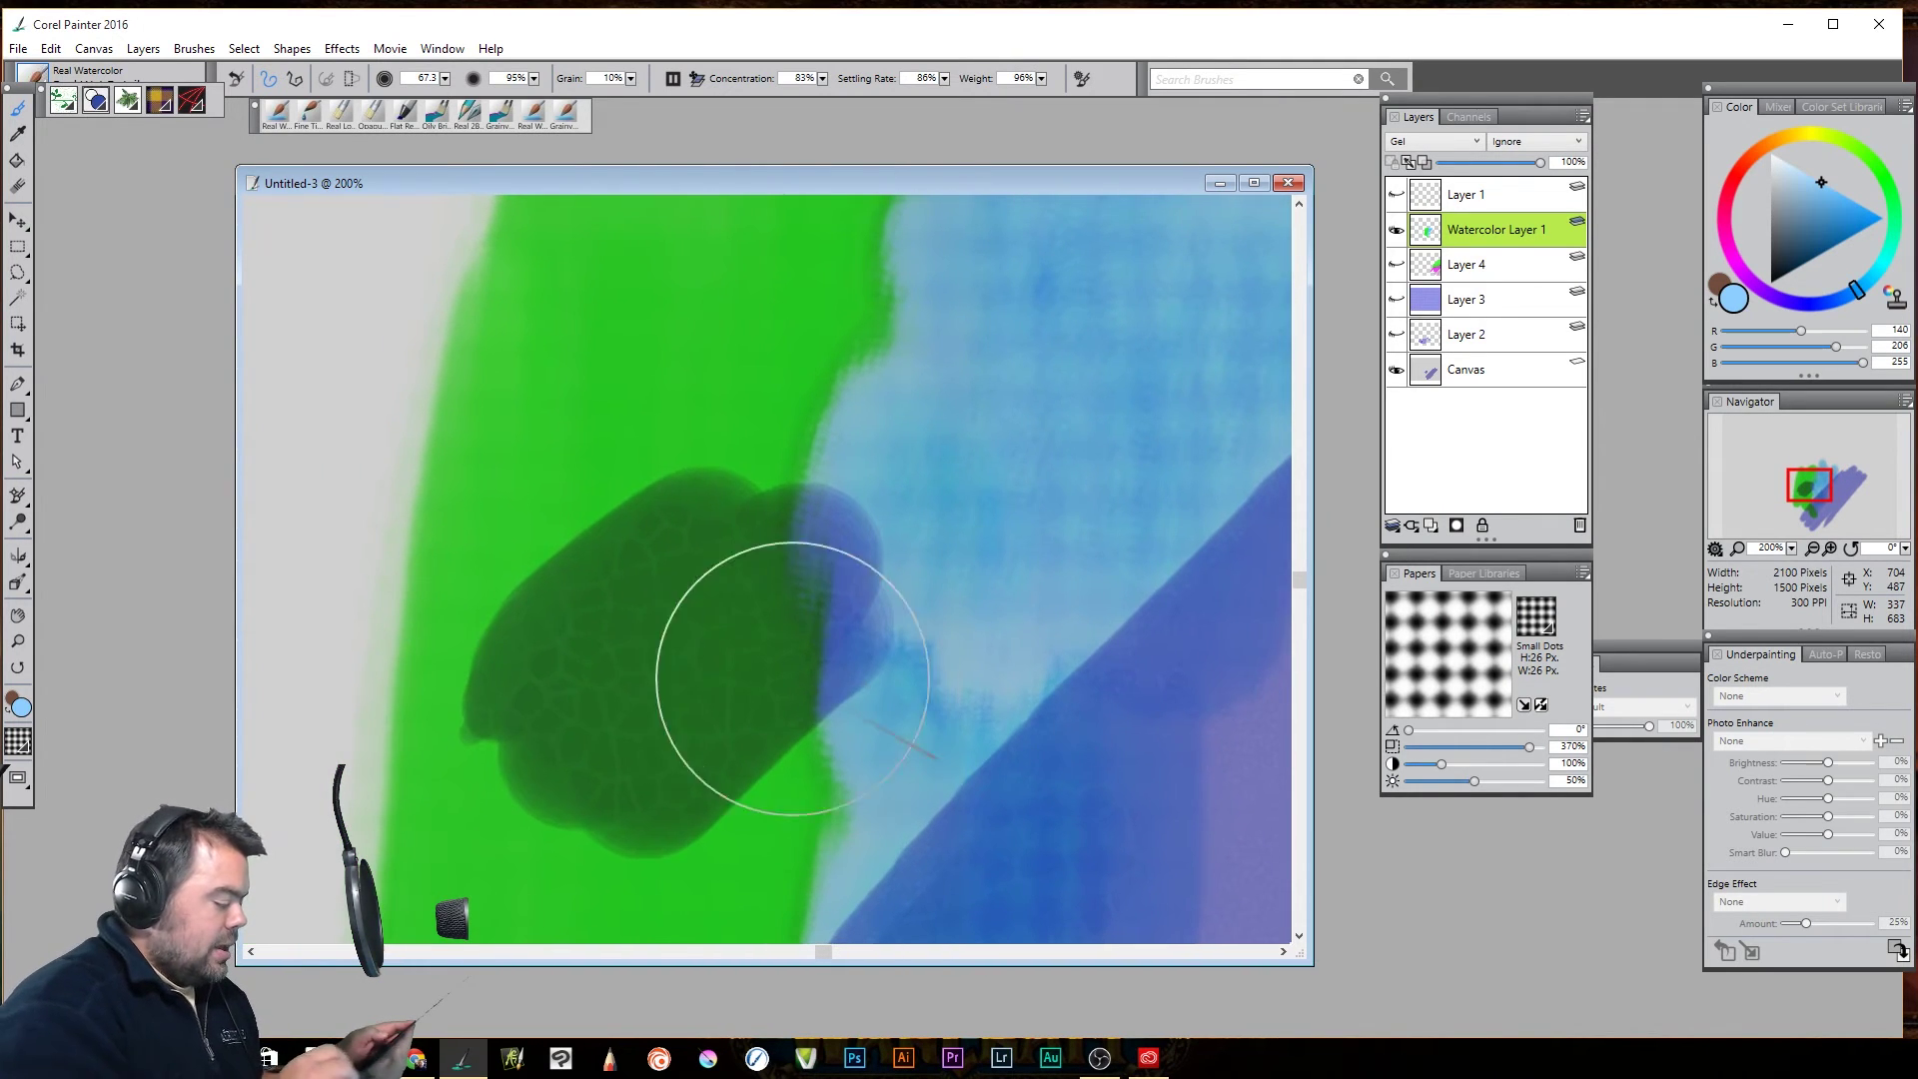
Switch the paper to Contrasty Random and scale it to 335%
click(1536, 617)
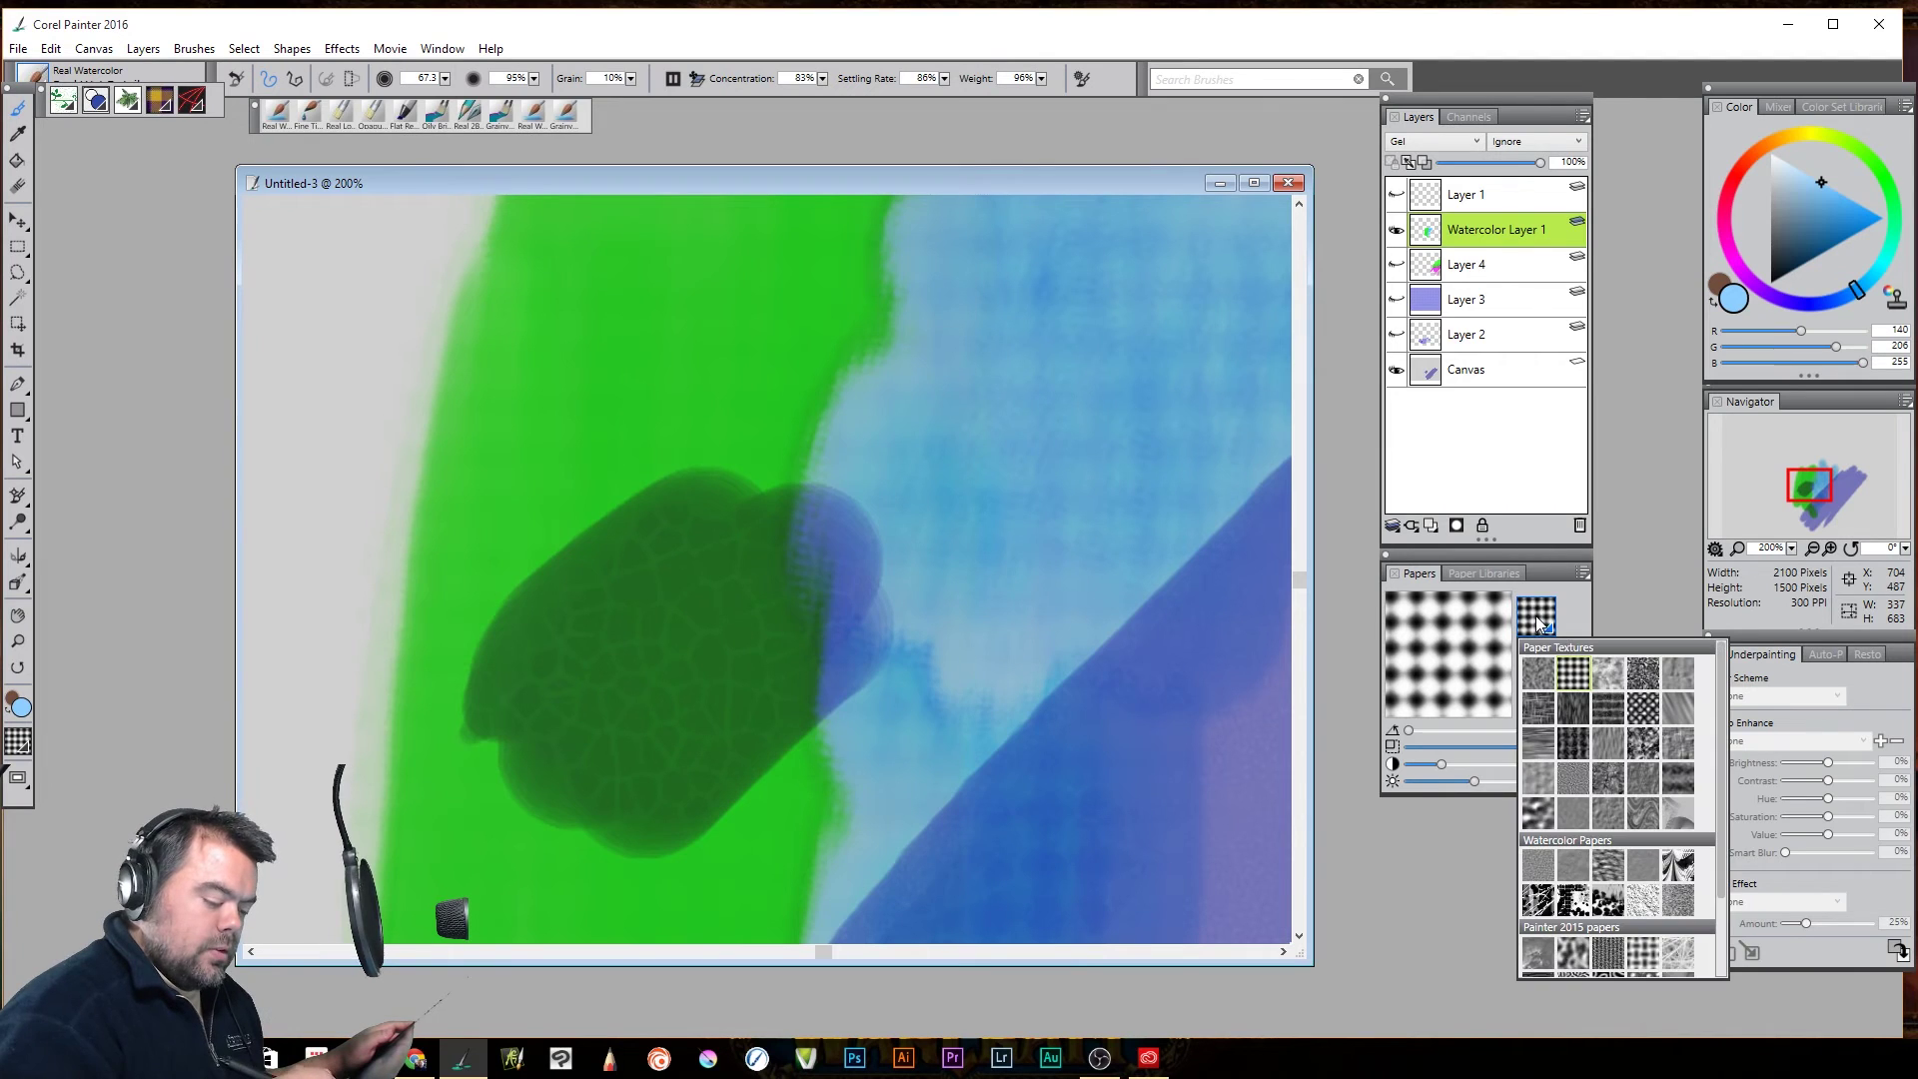
click(1537, 619)
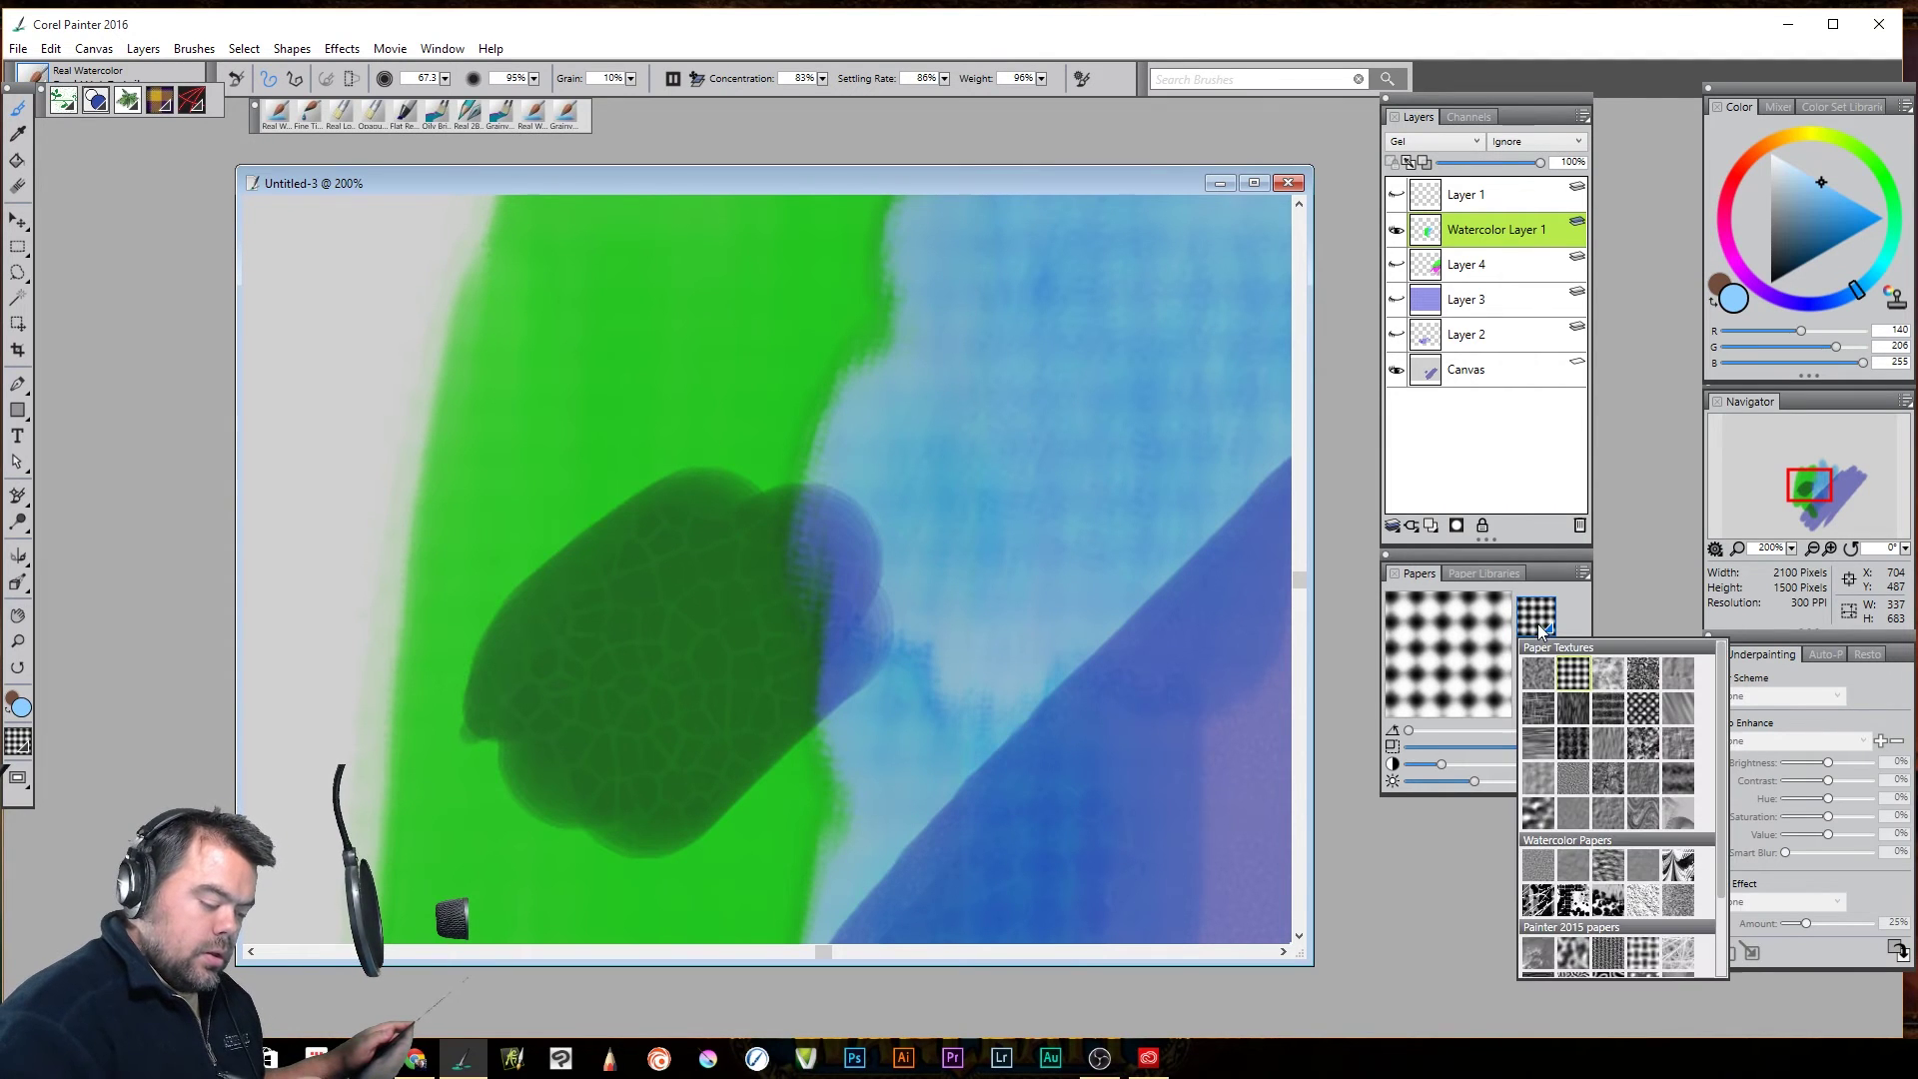
scroll(1703, 796, down, 3)
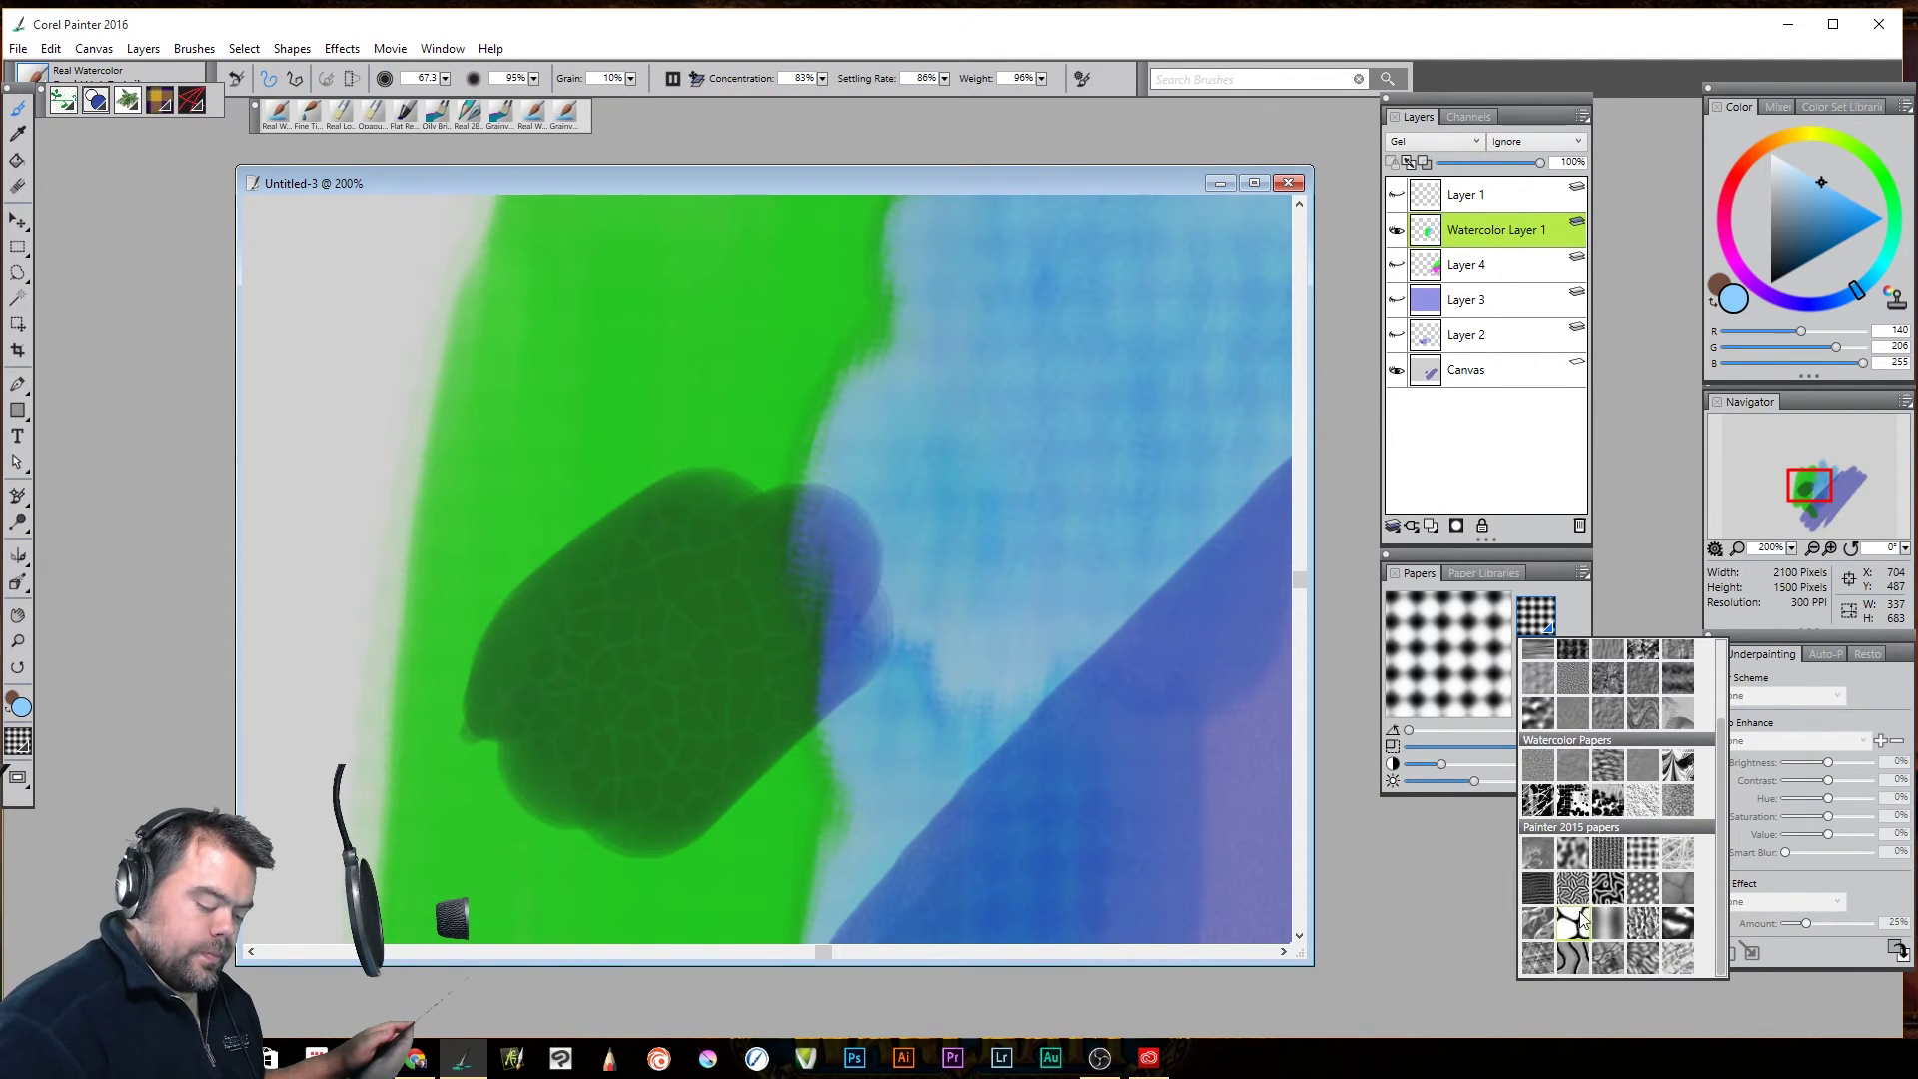
click(1578, 919)
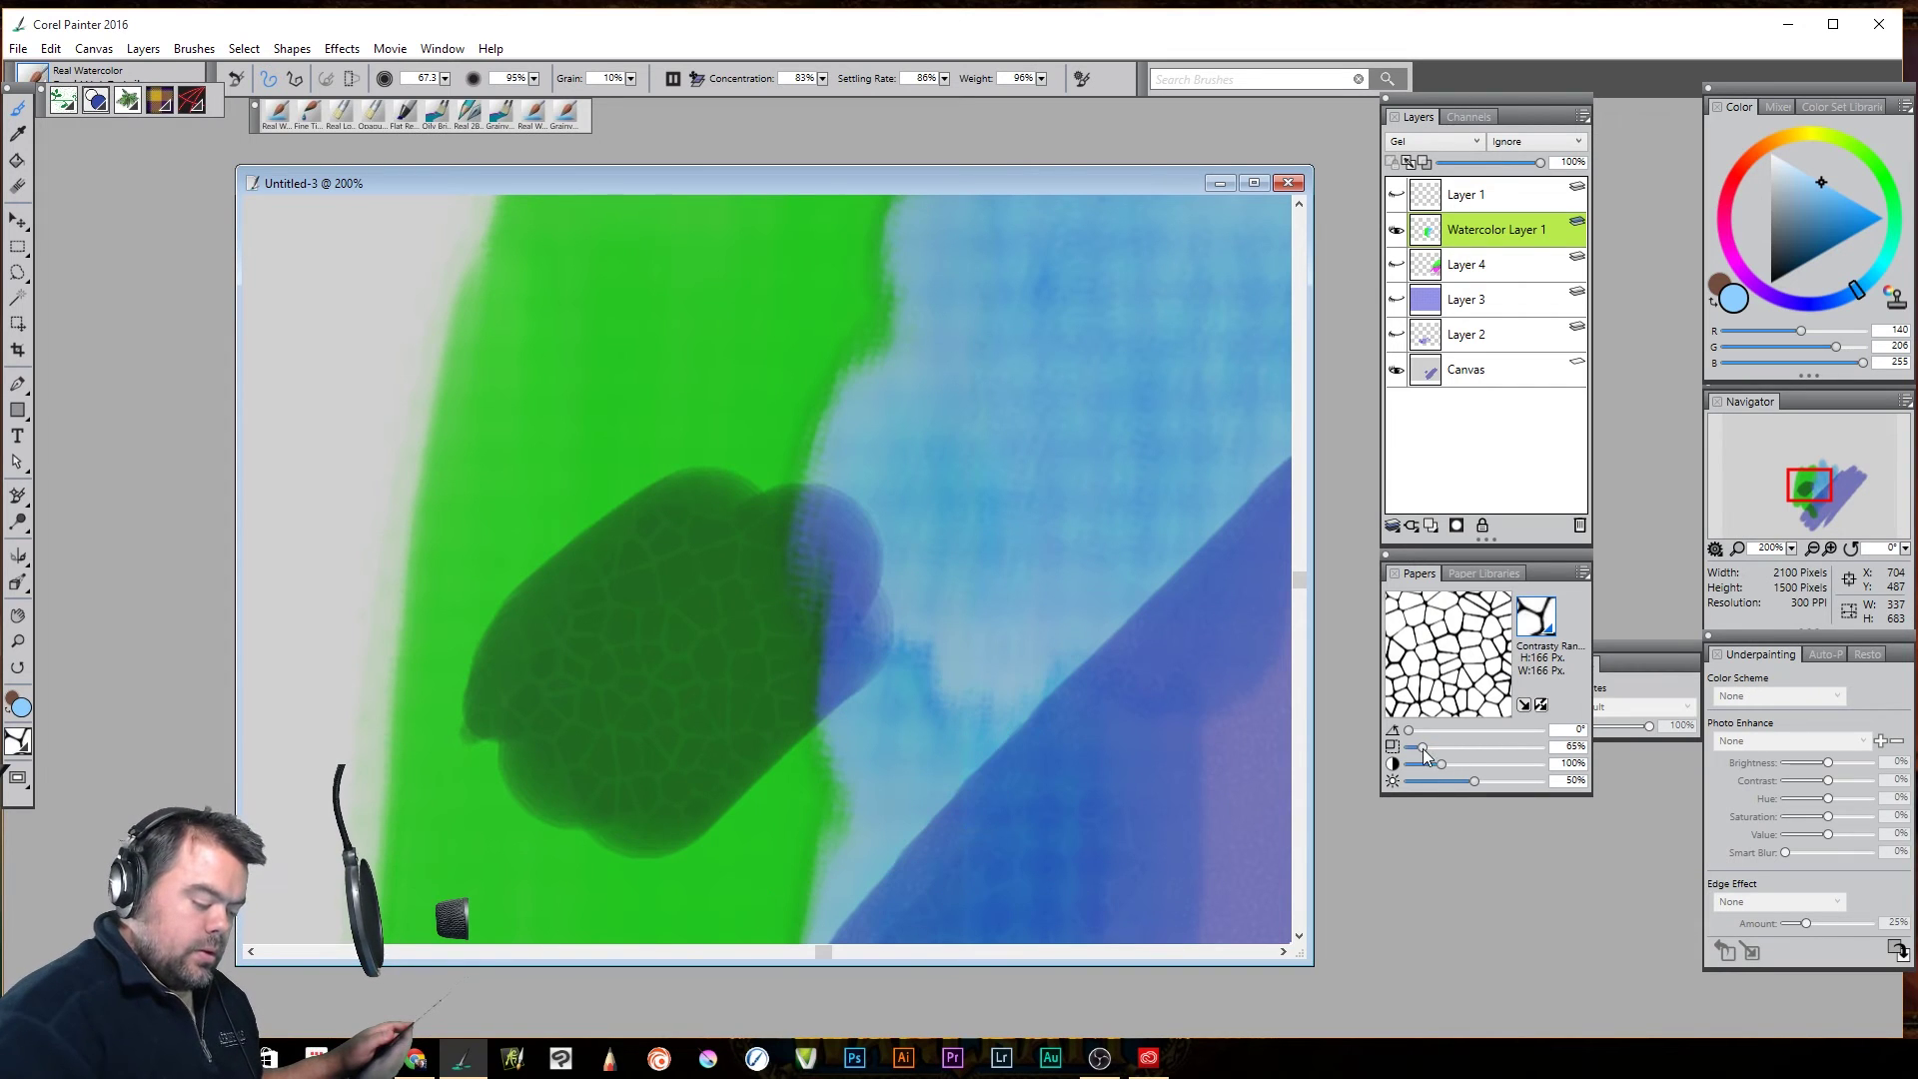
drag(1500, 747, 1517, 747)
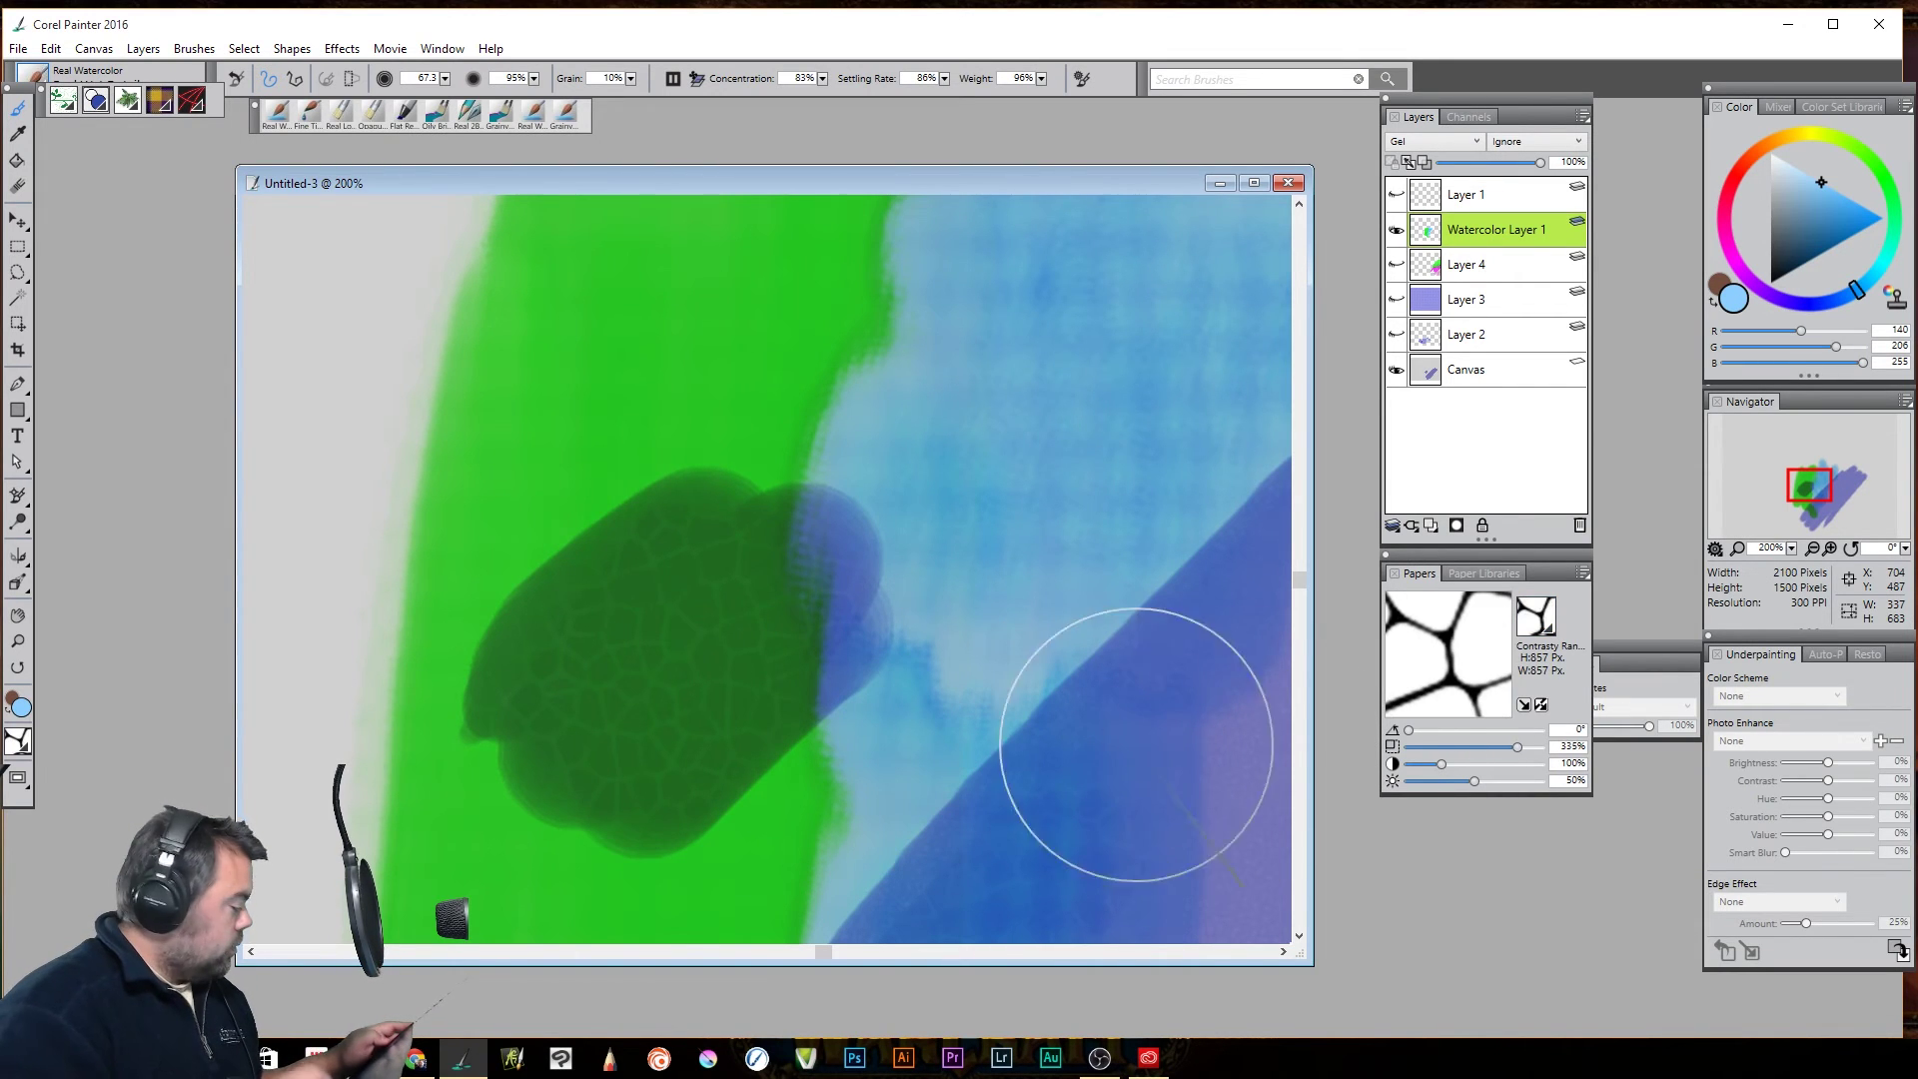
Paint a light-blue dab left of the green to reveal the cellular texture
drag(677, 713, 1132, 803)
mouse_move(663, 639)
mouse_down()
mouse_move(697, 660)
mouse_move(749, 642)
mouse_move(642, 599)
mouse_move(700, 520)
mouse_move(625, 569)
mouse_move(732, 505)
mouse_move(805, 629)
mouse_move(769, 722)
mouse_up()
mouse_move(739, 559)
mouse_down()
mouse_move(697, 493)
mouse_move(756, 560)
mouse_up()
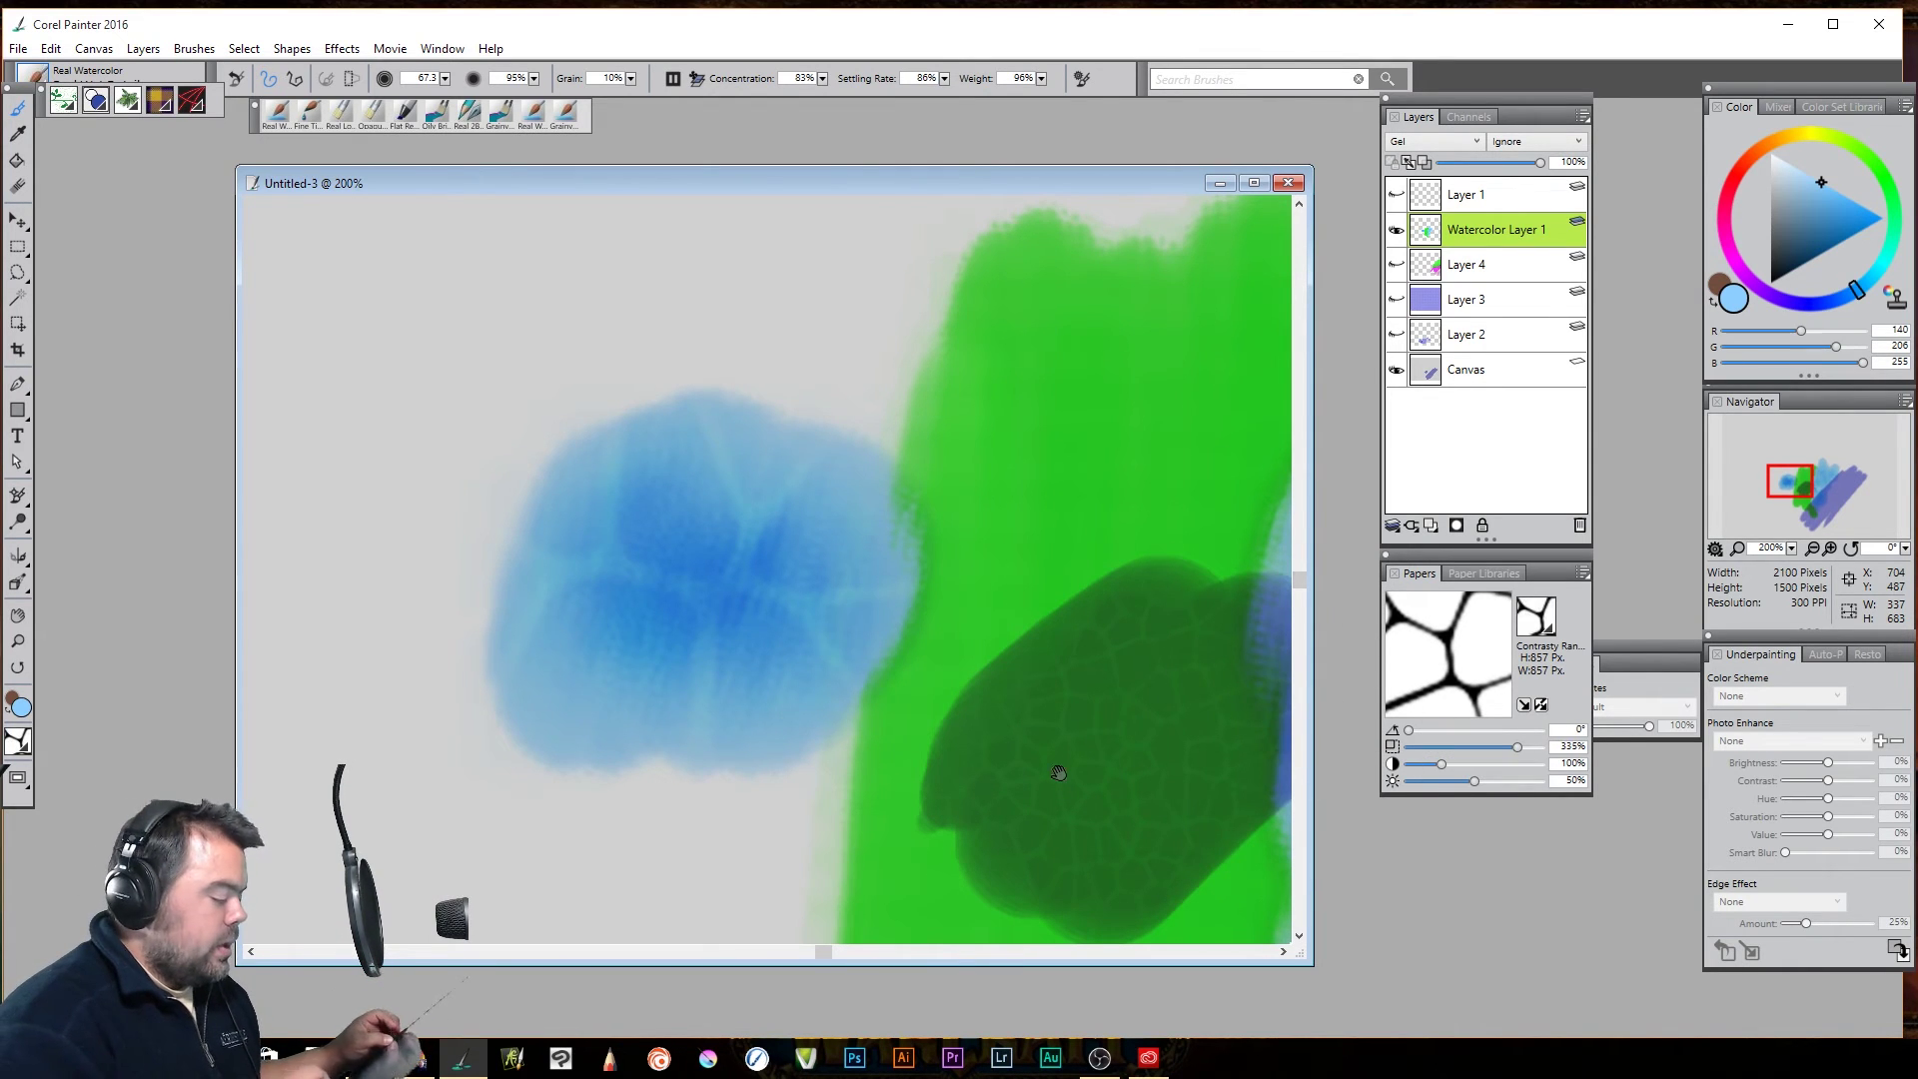
click(1533, 614)
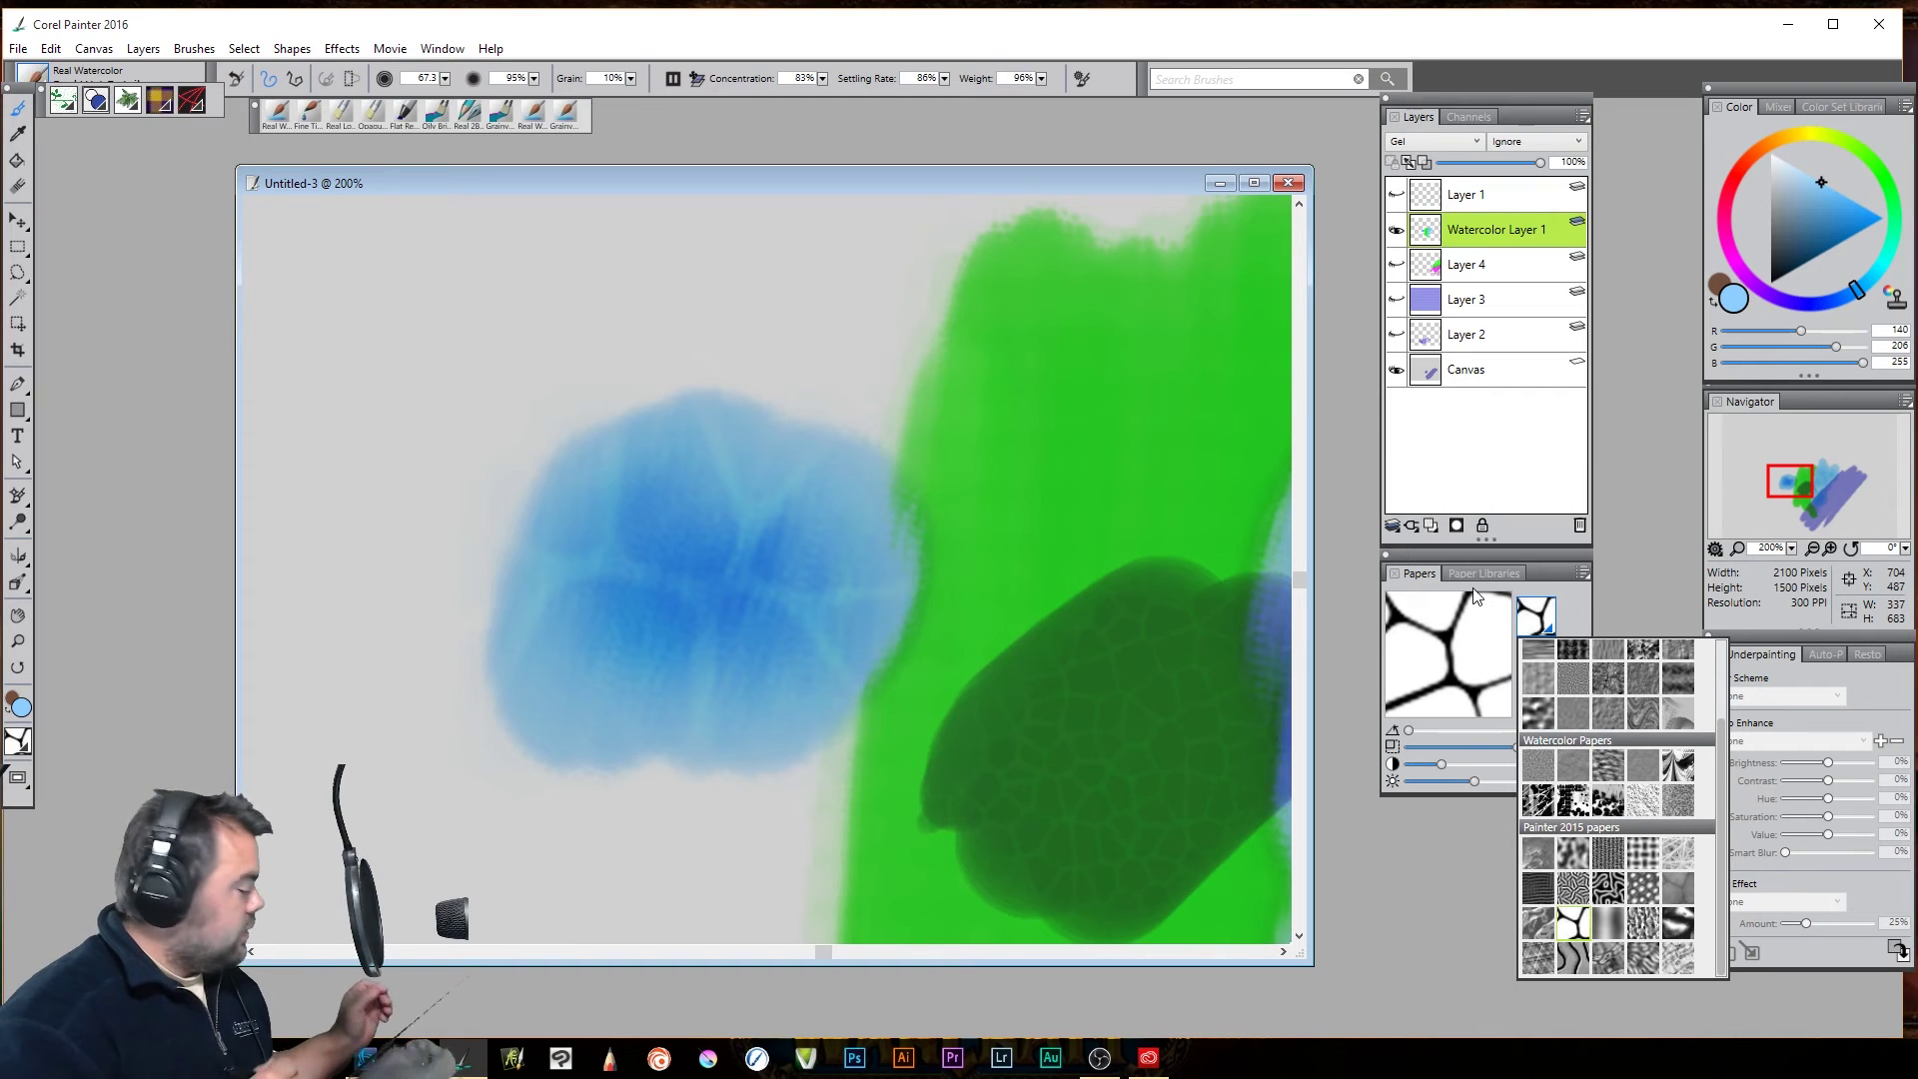
Create a 7 × 5 inch, 300 ppi (2100 × 1500 px) image and select Rough Watercolor paper
click(50, 48)
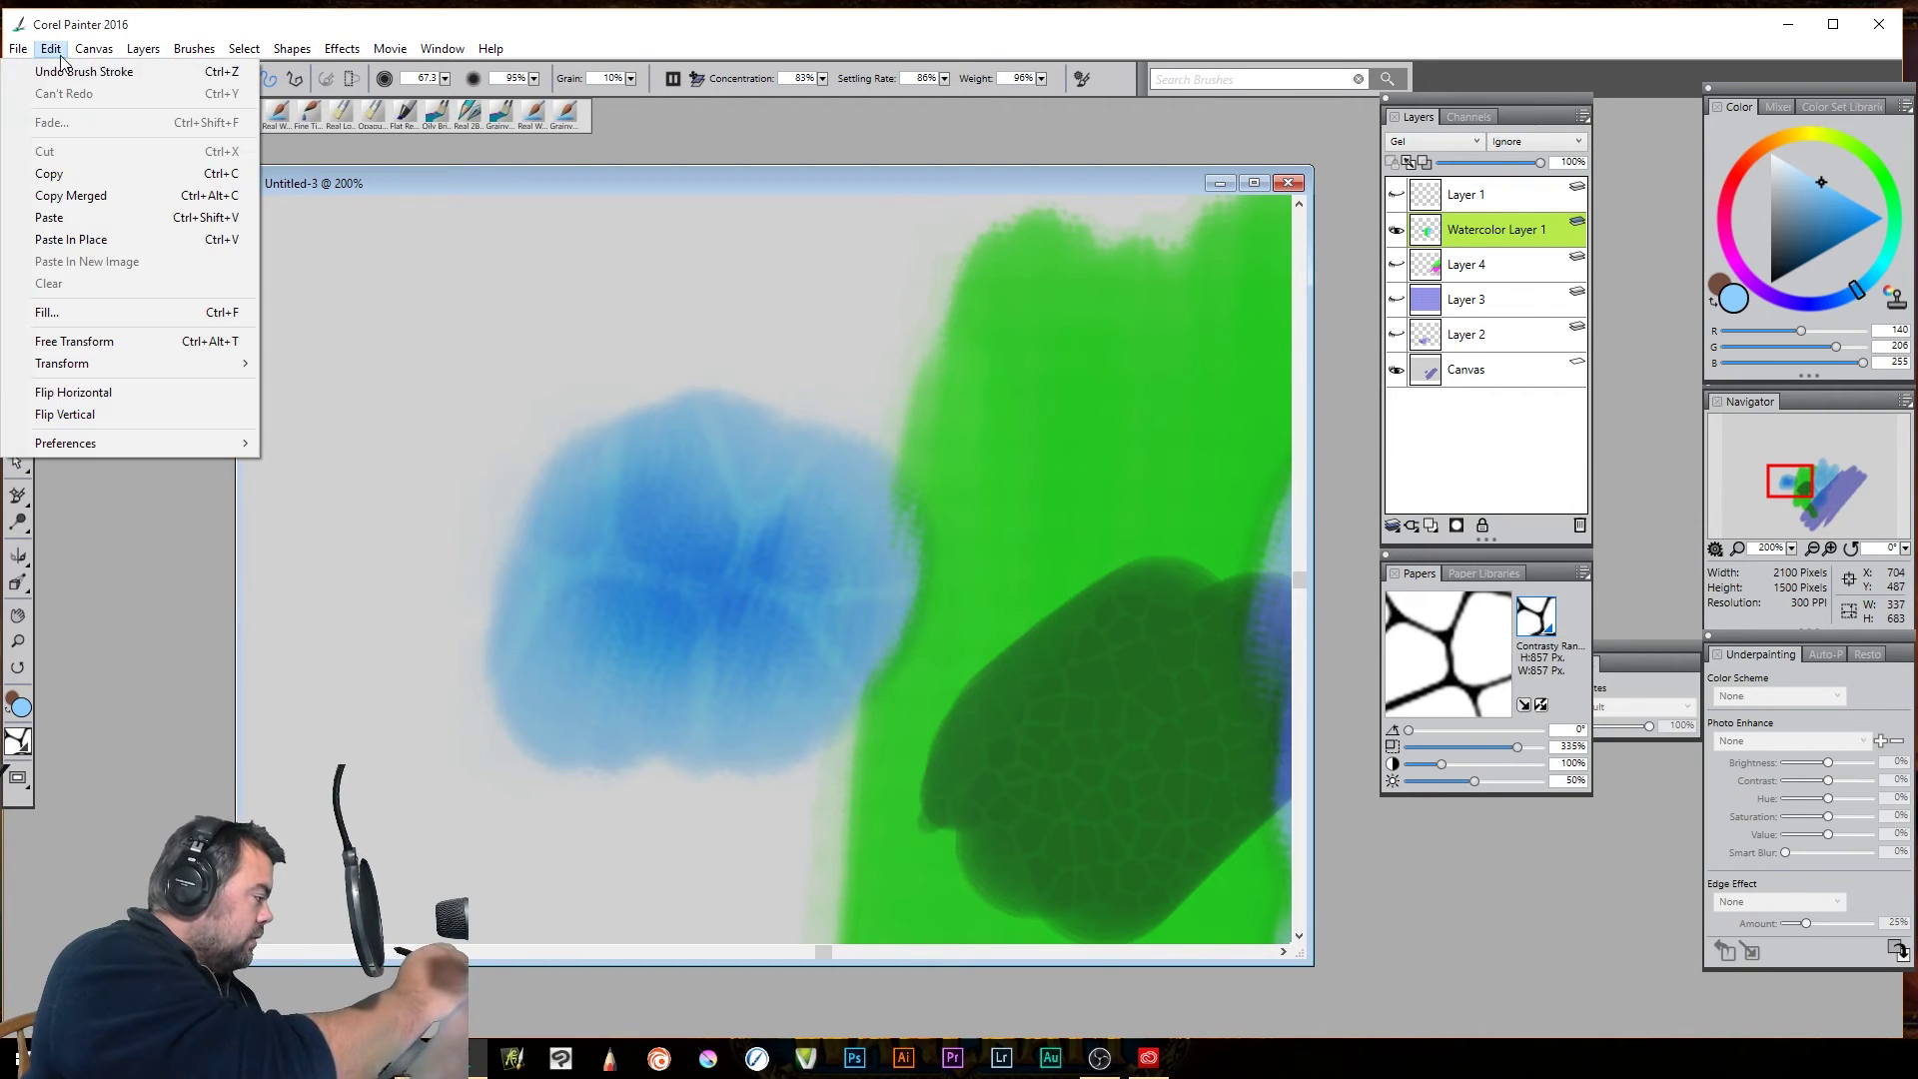
click(45, 71)
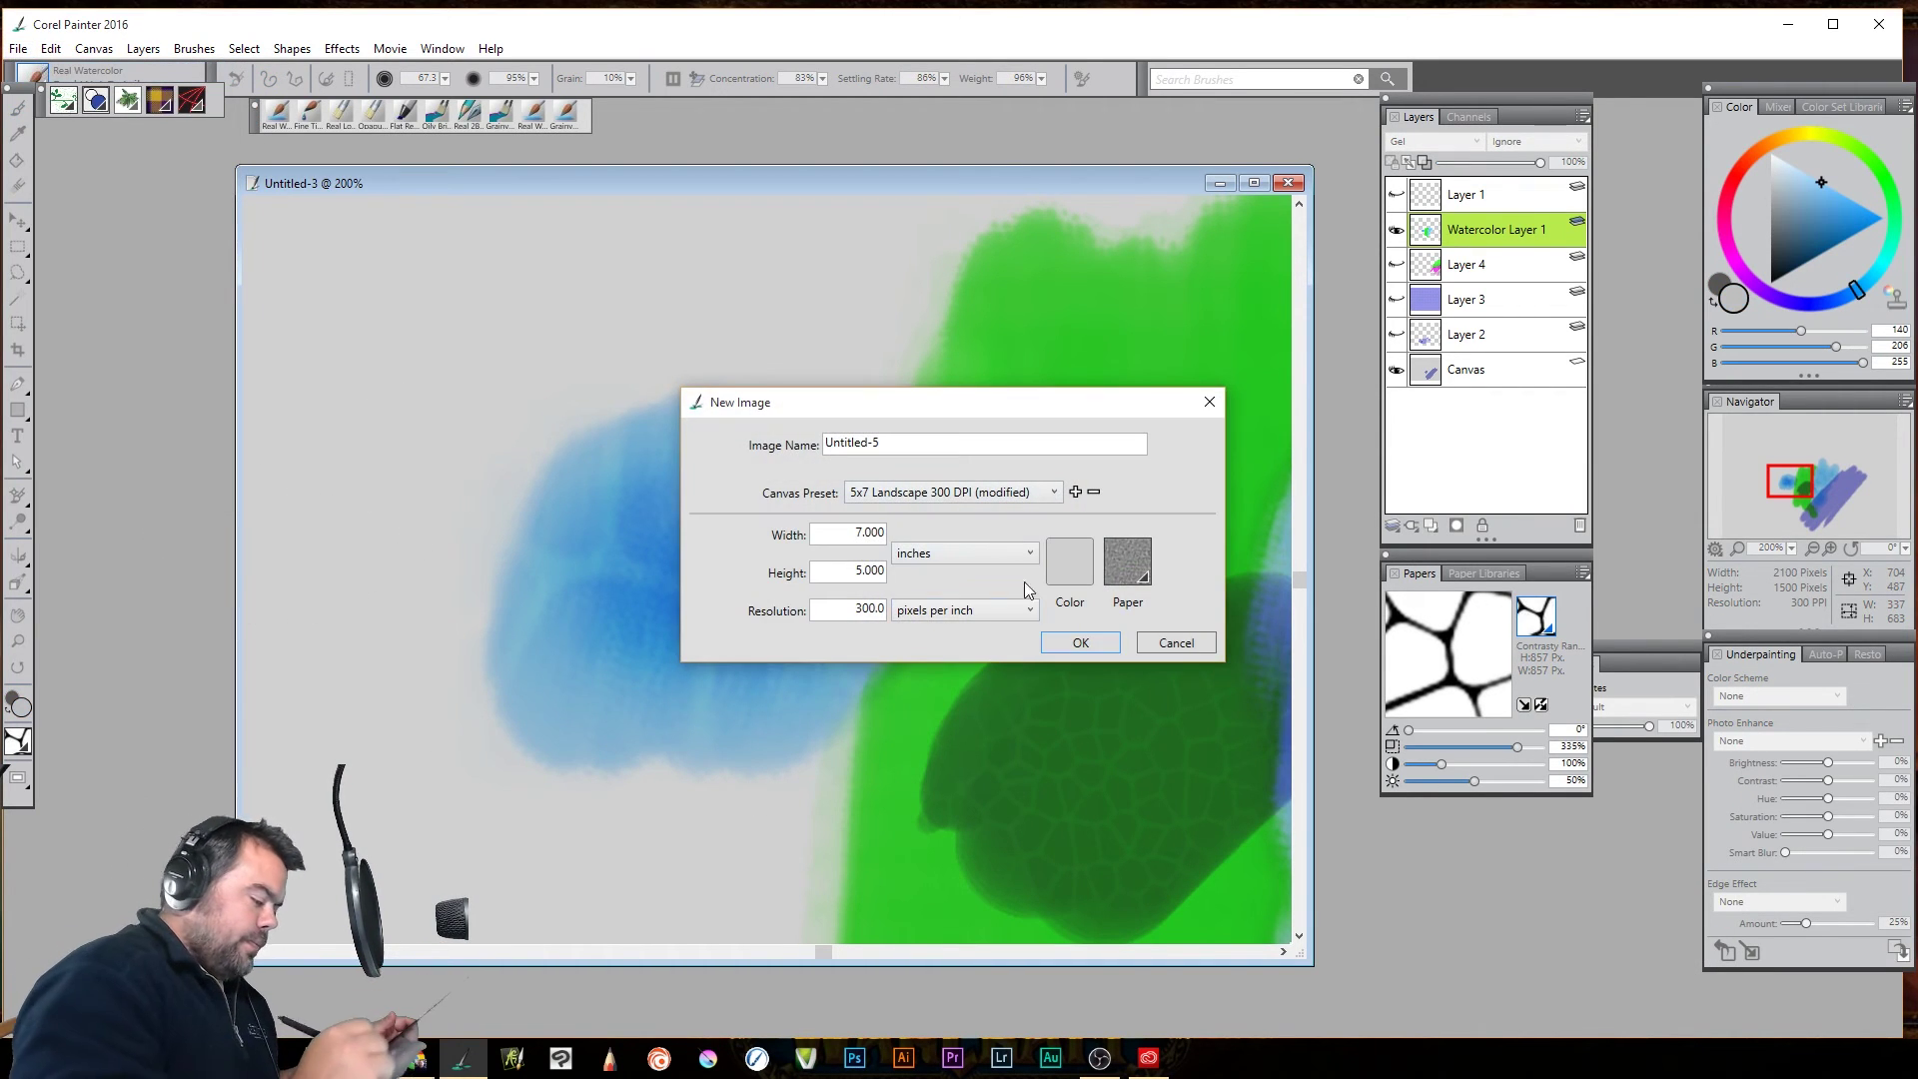
click(1089, 645)
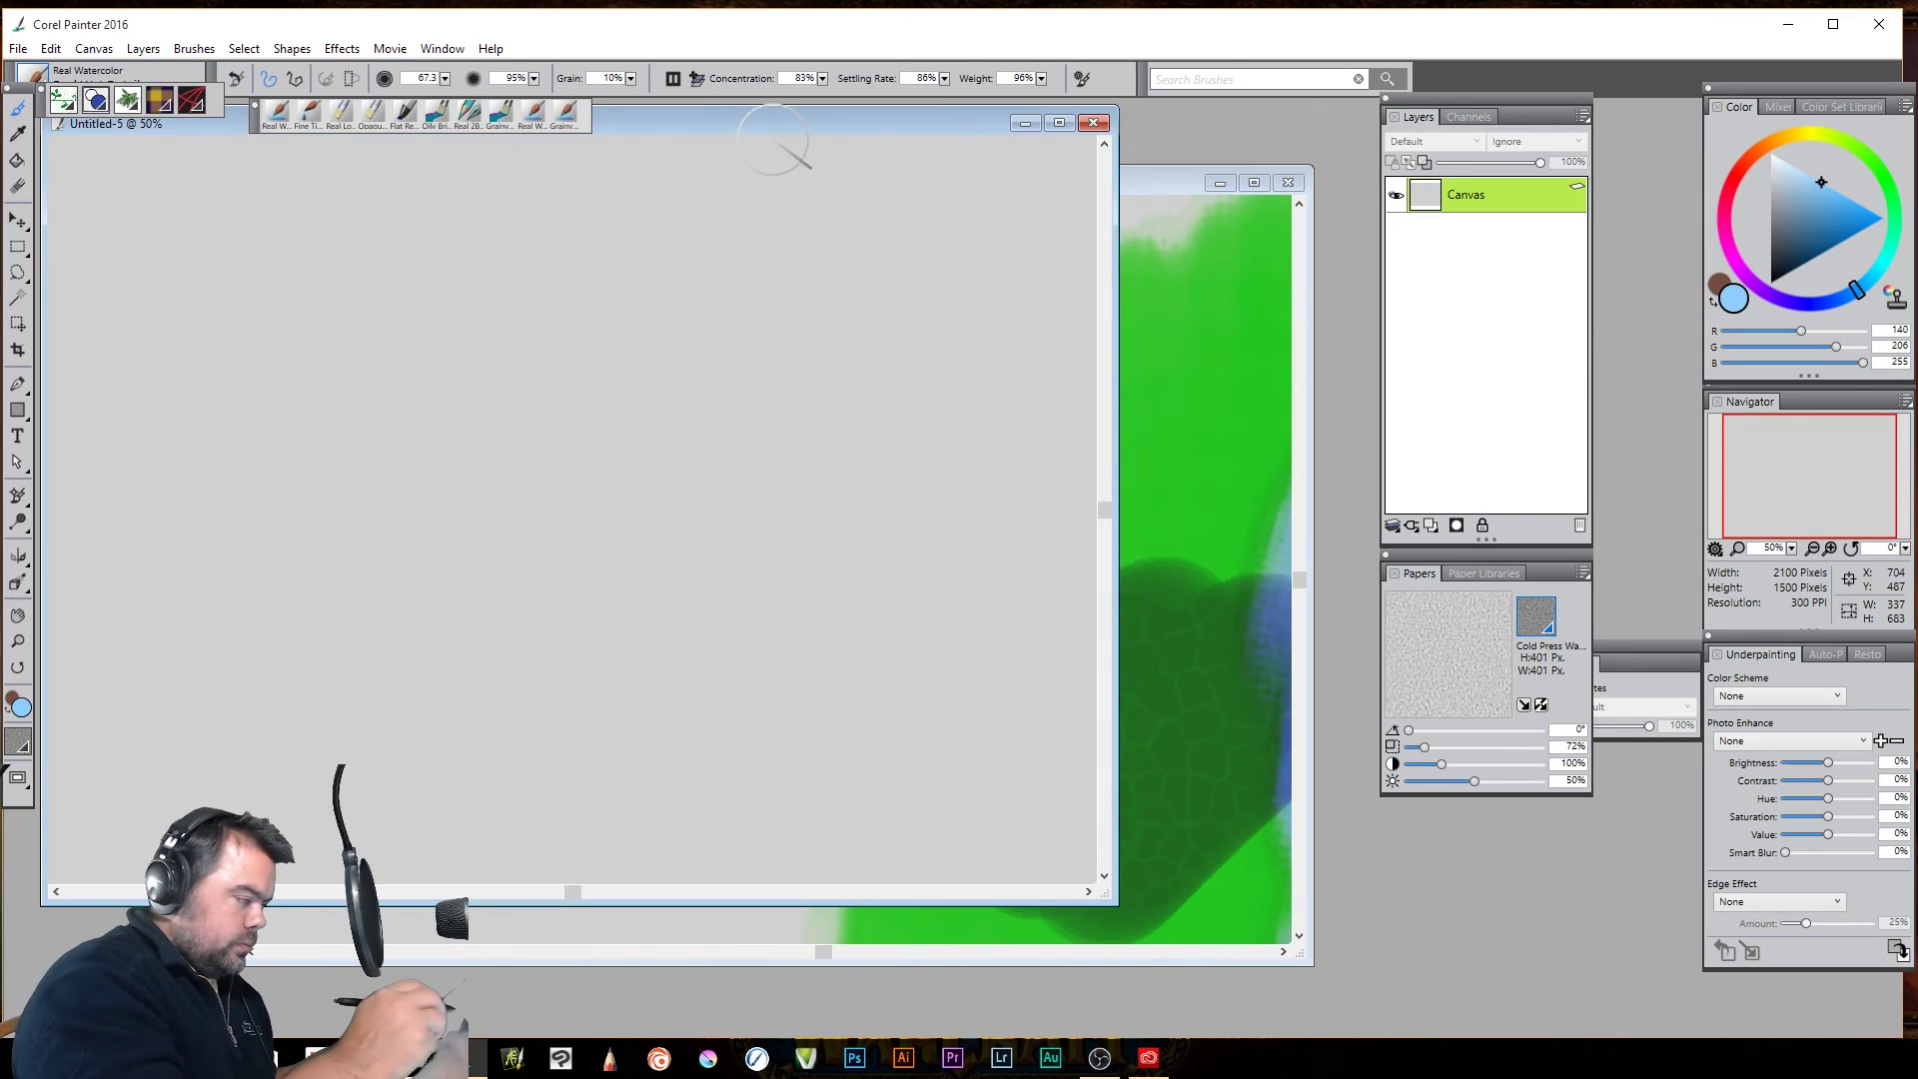
drag(883, 194, 997, 183)
click(1536, 617)
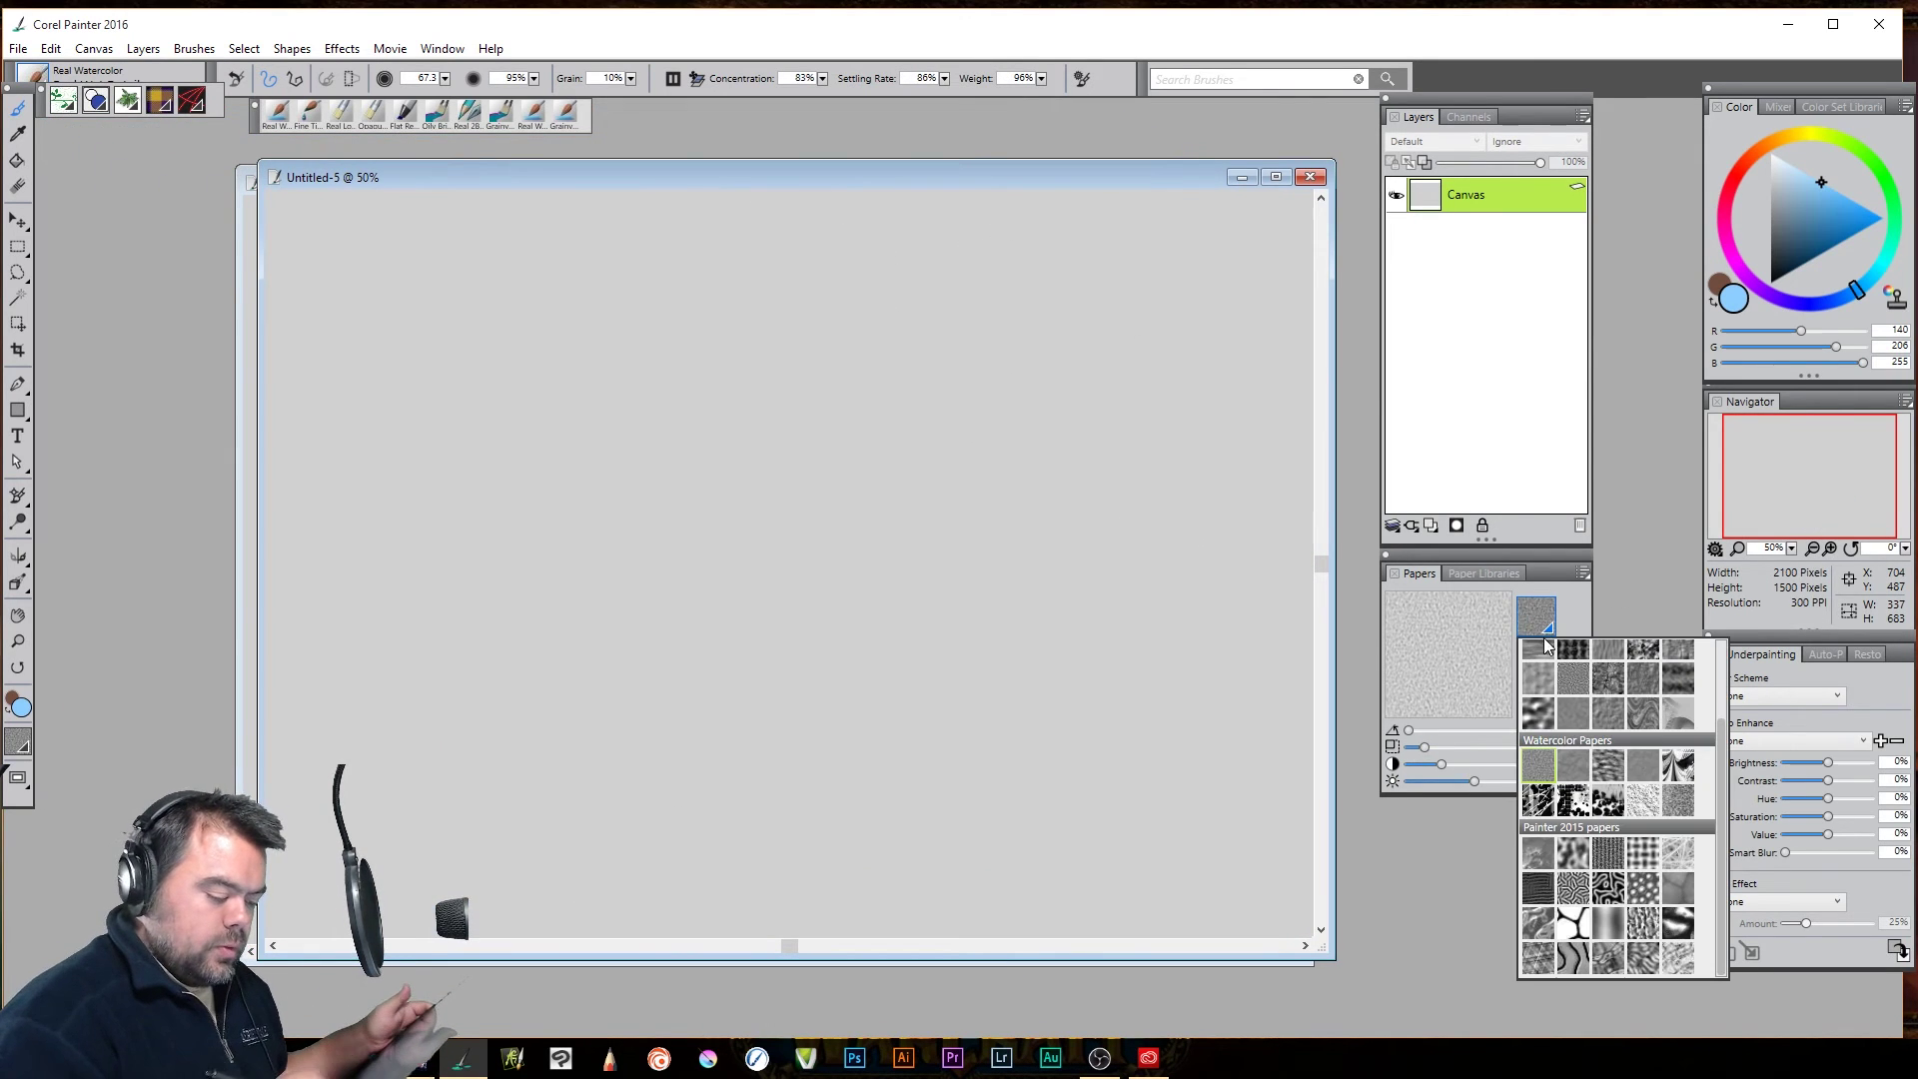
click(1609, 772)
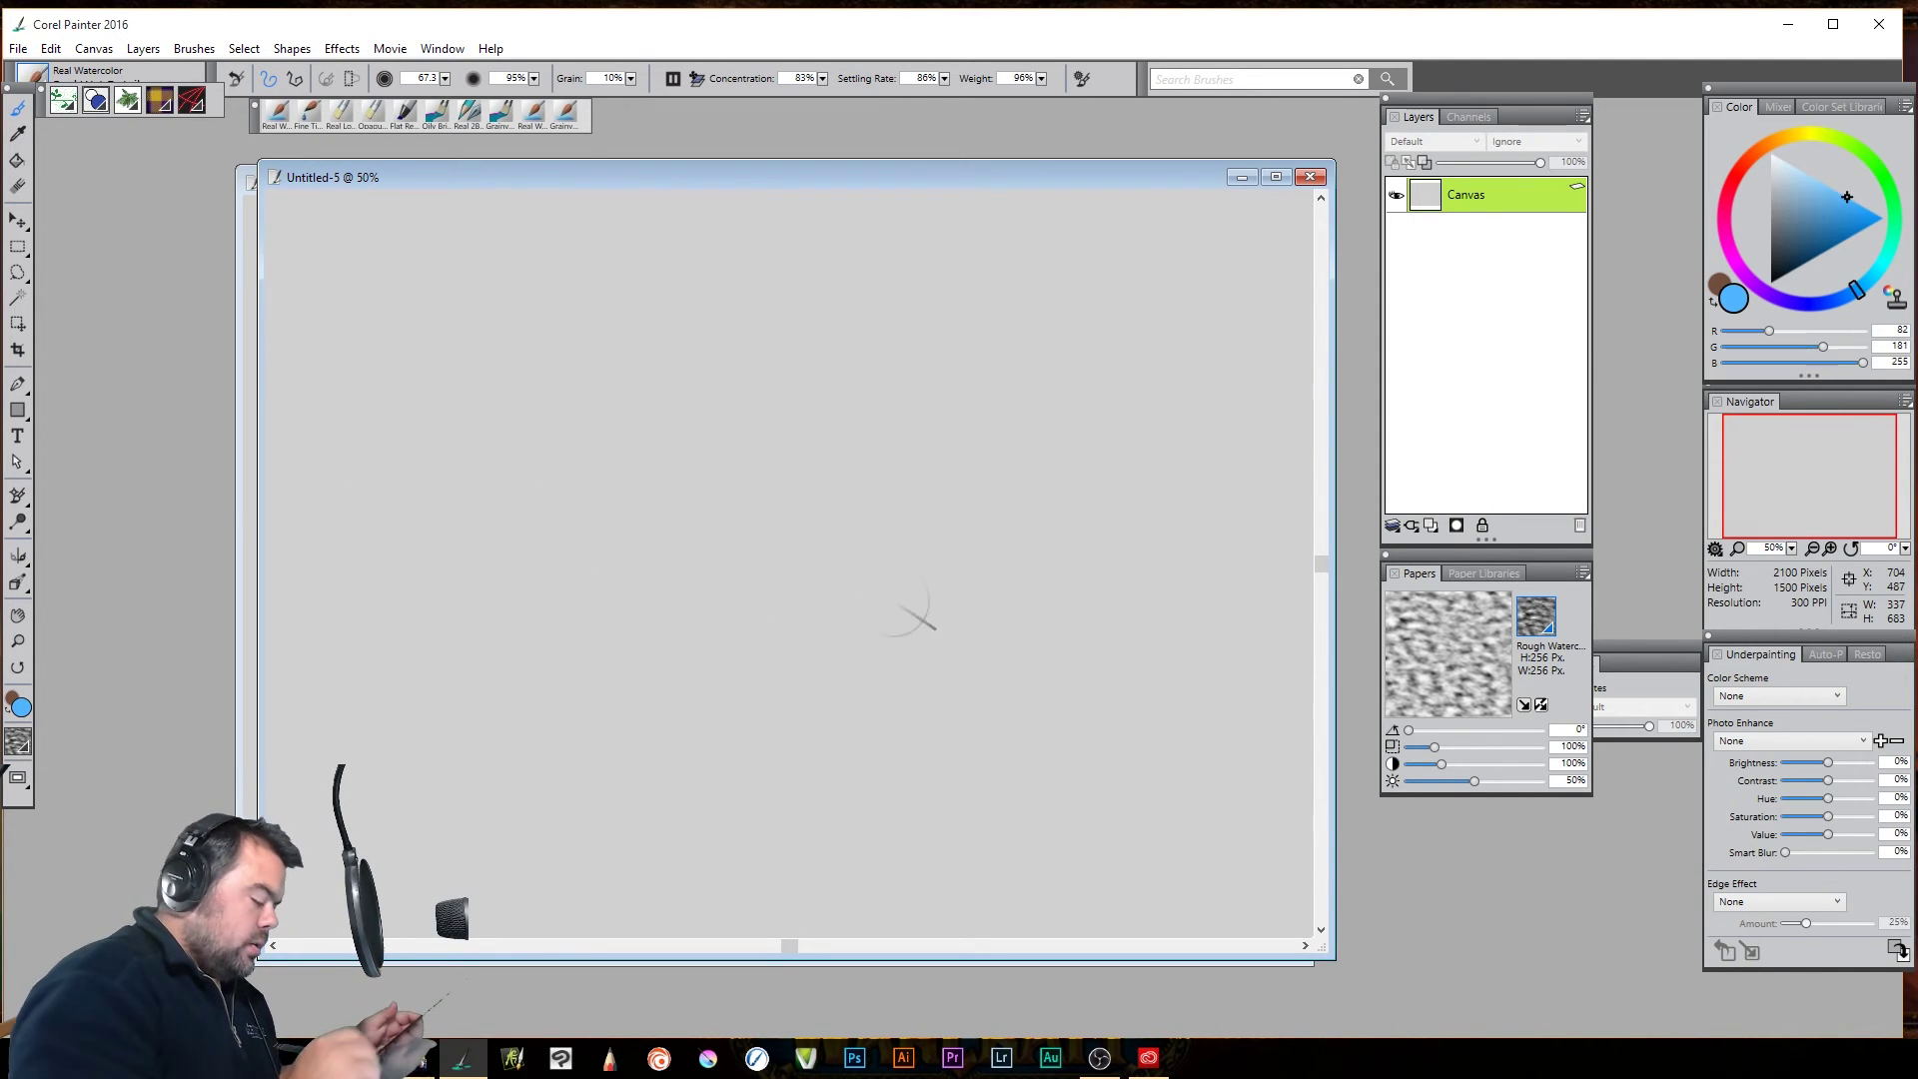
Paint a light-blue watercolour triangle, then stroke orange along its base and magenta along its upper edges
mouse_move(982, 664)
mouse_down()
mouse_move(939, 739)
mouse_move(1007, 669)
mouse_move(966, 746)
mouse_move(1011, 719)
mouse_move(1011, 762)
mouse_move(1044, 784)
mouse_up()
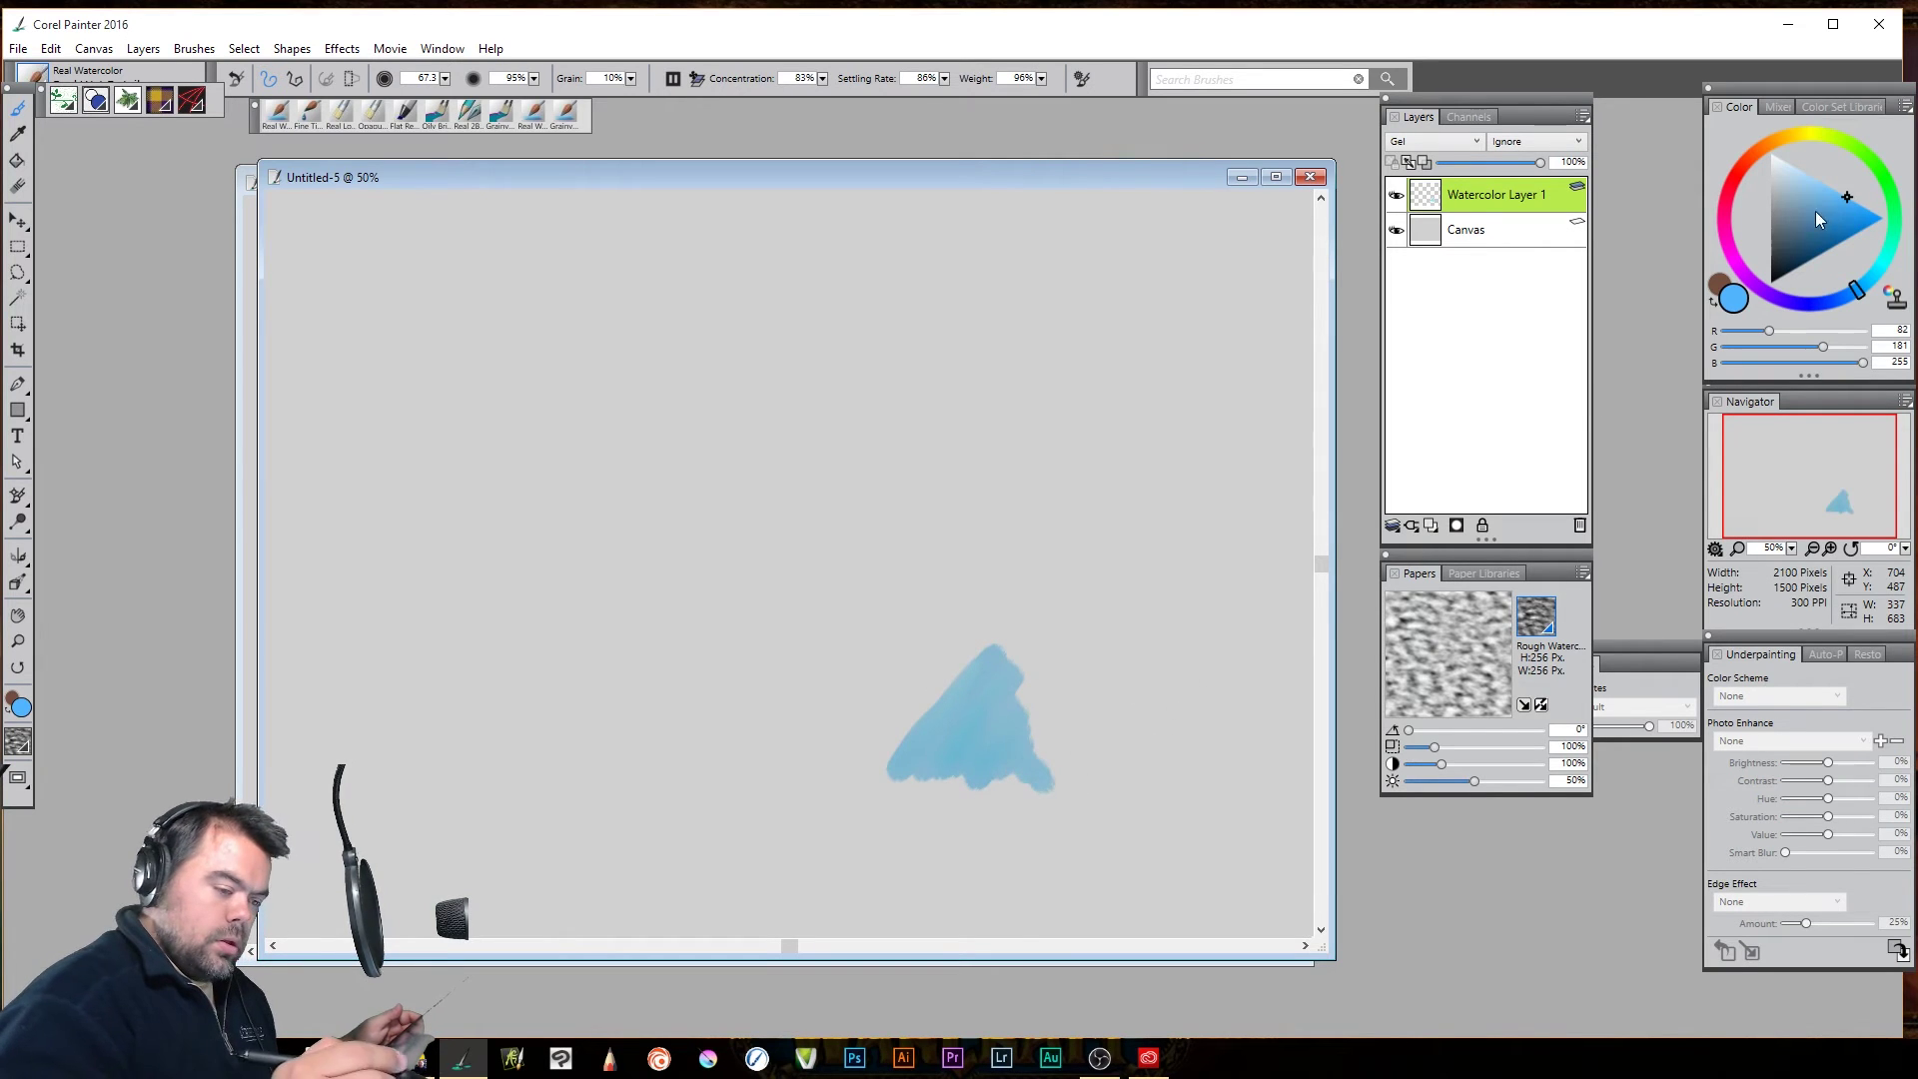
click(1766, 141)
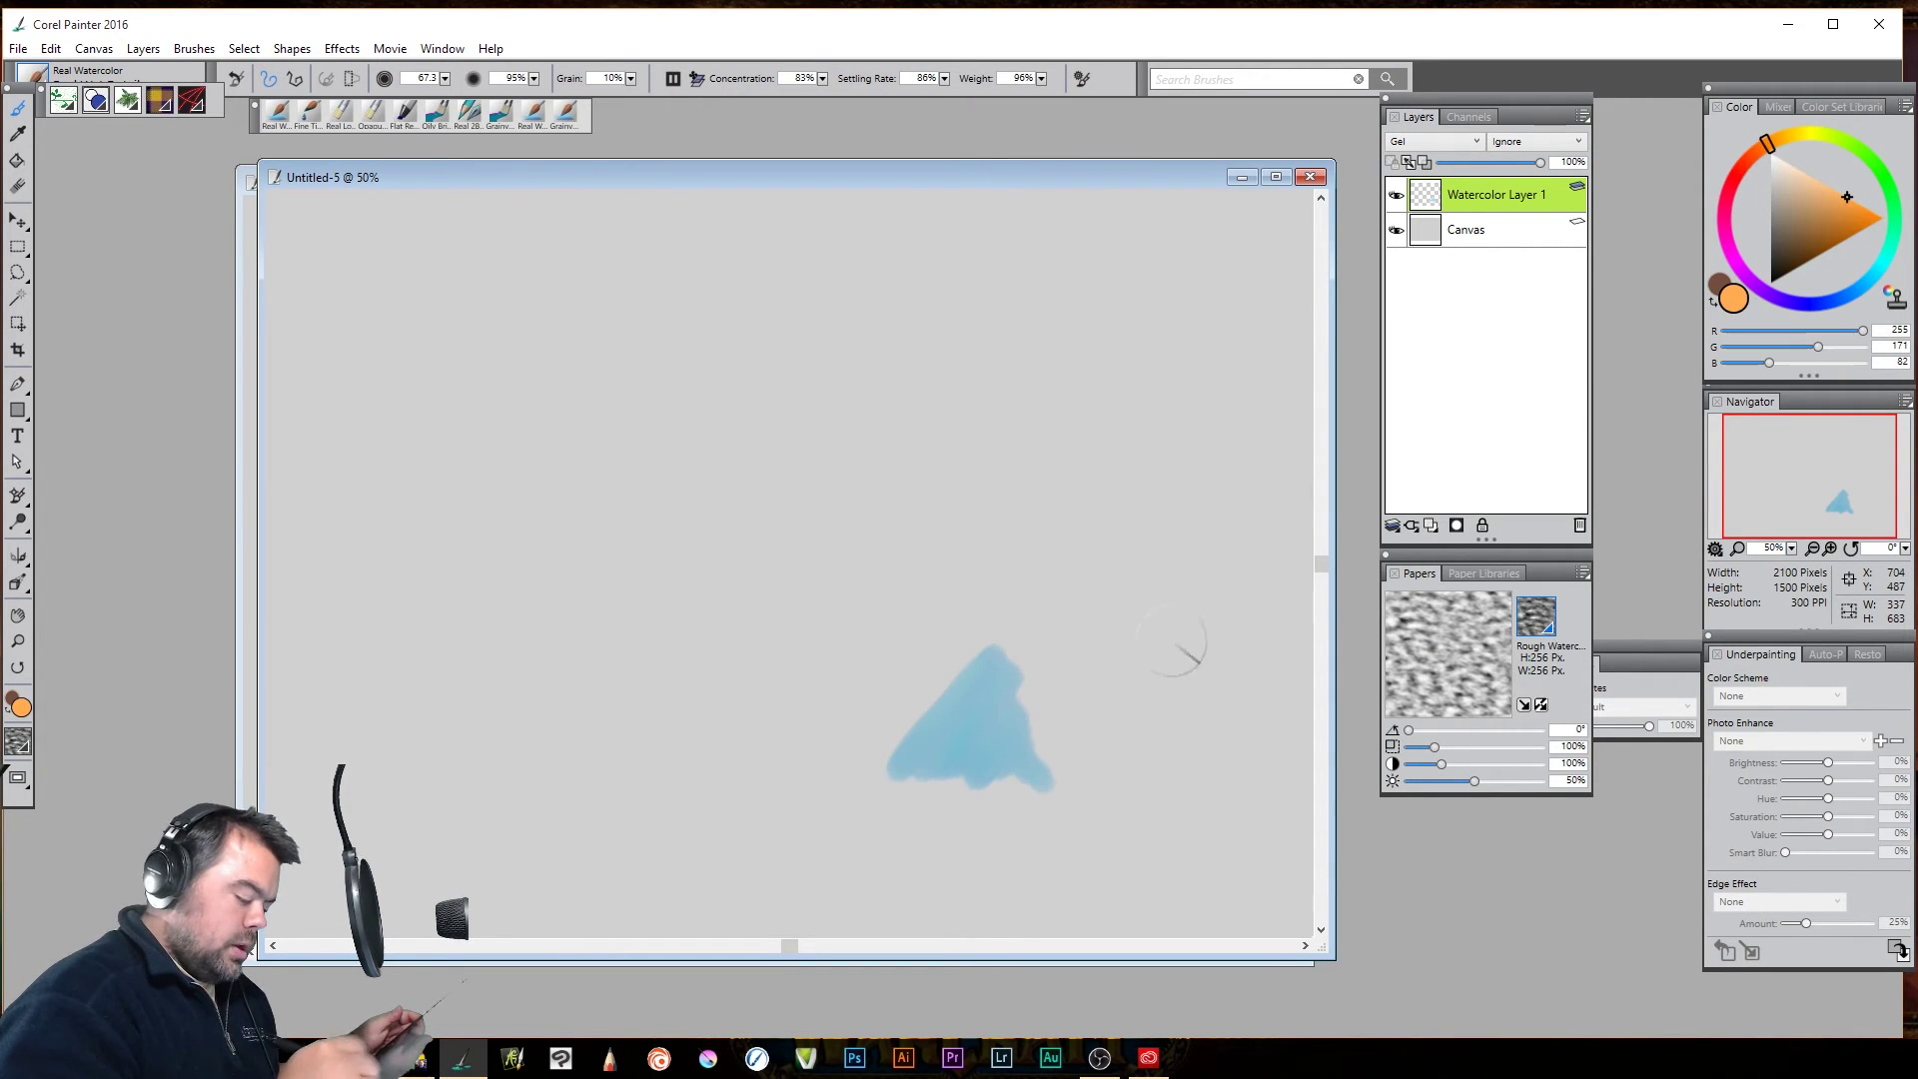
mouse_move(1021, 799)
mouse_down()
mouse_move(928, 782)
mouse_move(889, 802)
mouse_move(806, 890)
mouse_move(944, 813)
mouse_move(947, 848)
mouse_move(994, 844)
mouse_up()
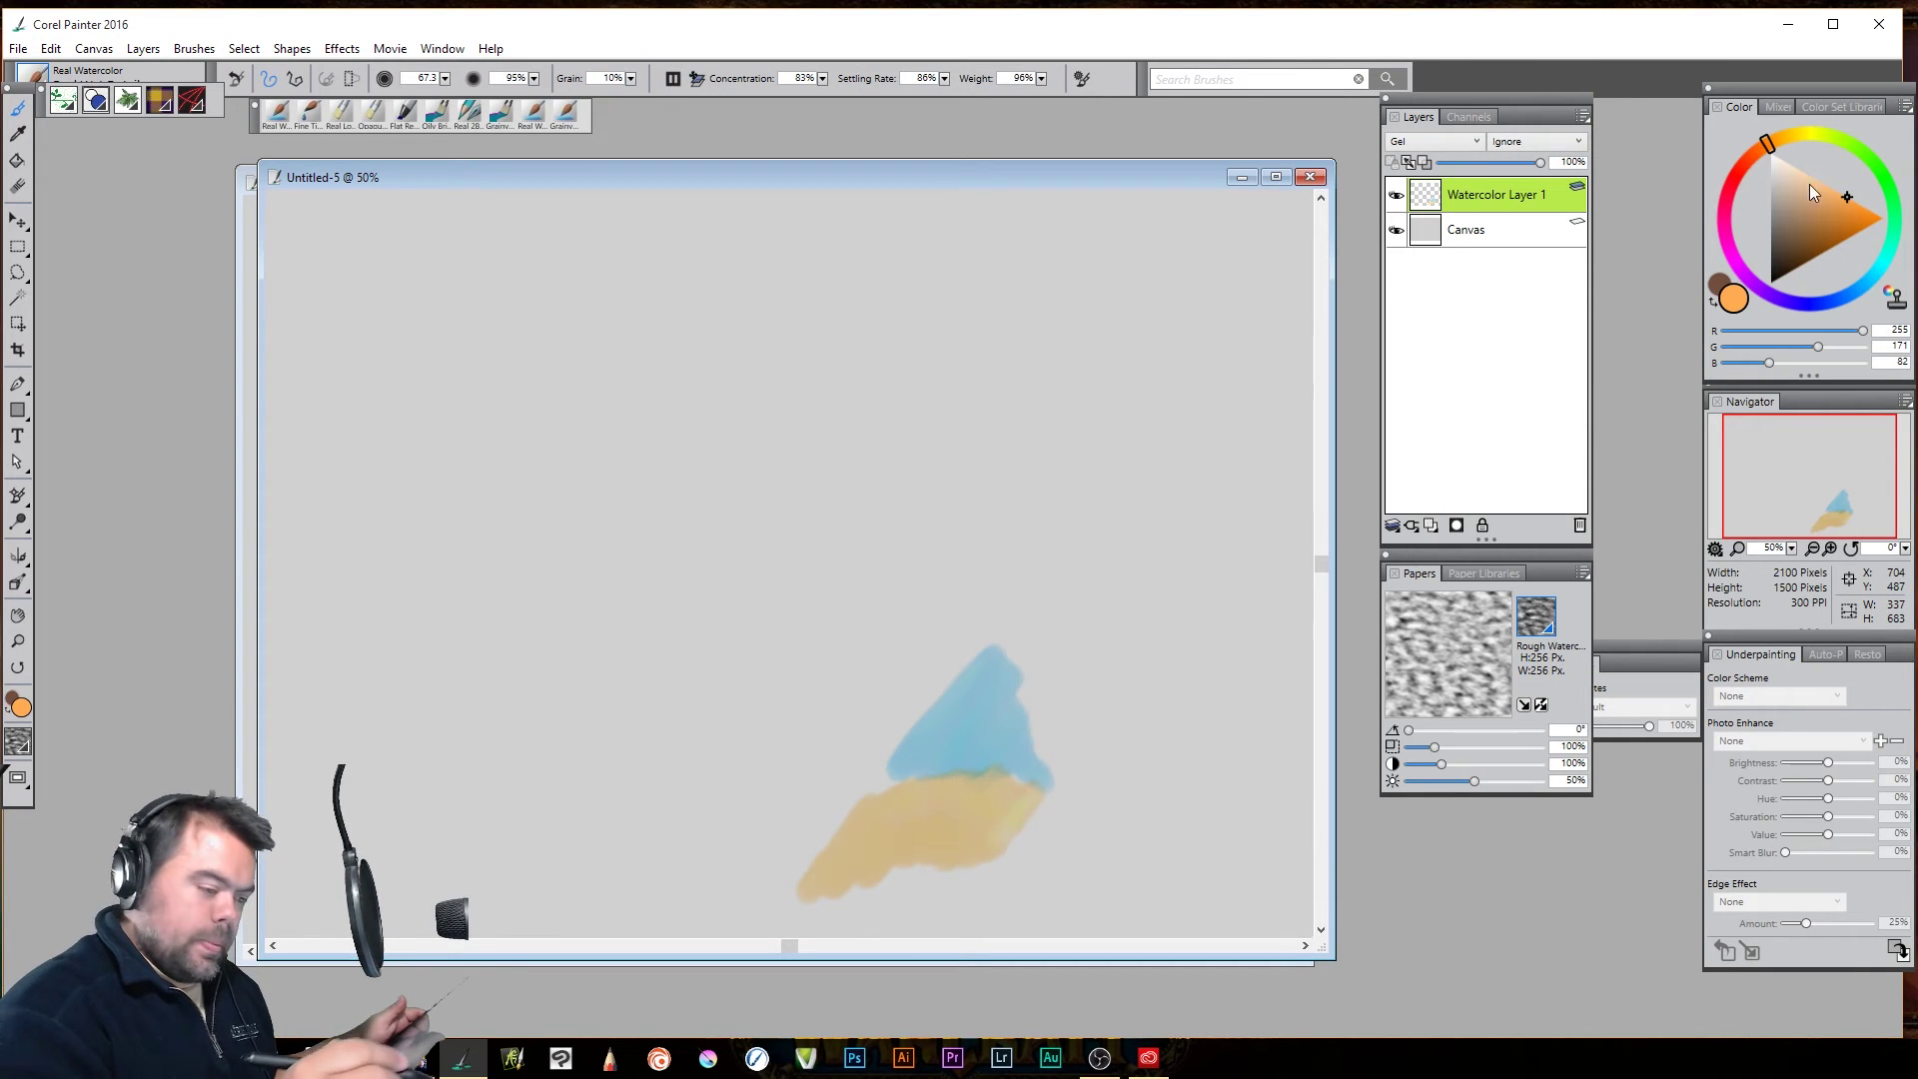
click(1730, 254)
mouse_move(1149, 714)
mouse_down()
mouse_move(1069, 794)
mouse_move(1070, 759)
mouse_move(1005, 665)
mouse_move(1010, 606)
mouse_move(825, 826)
mouse_up()
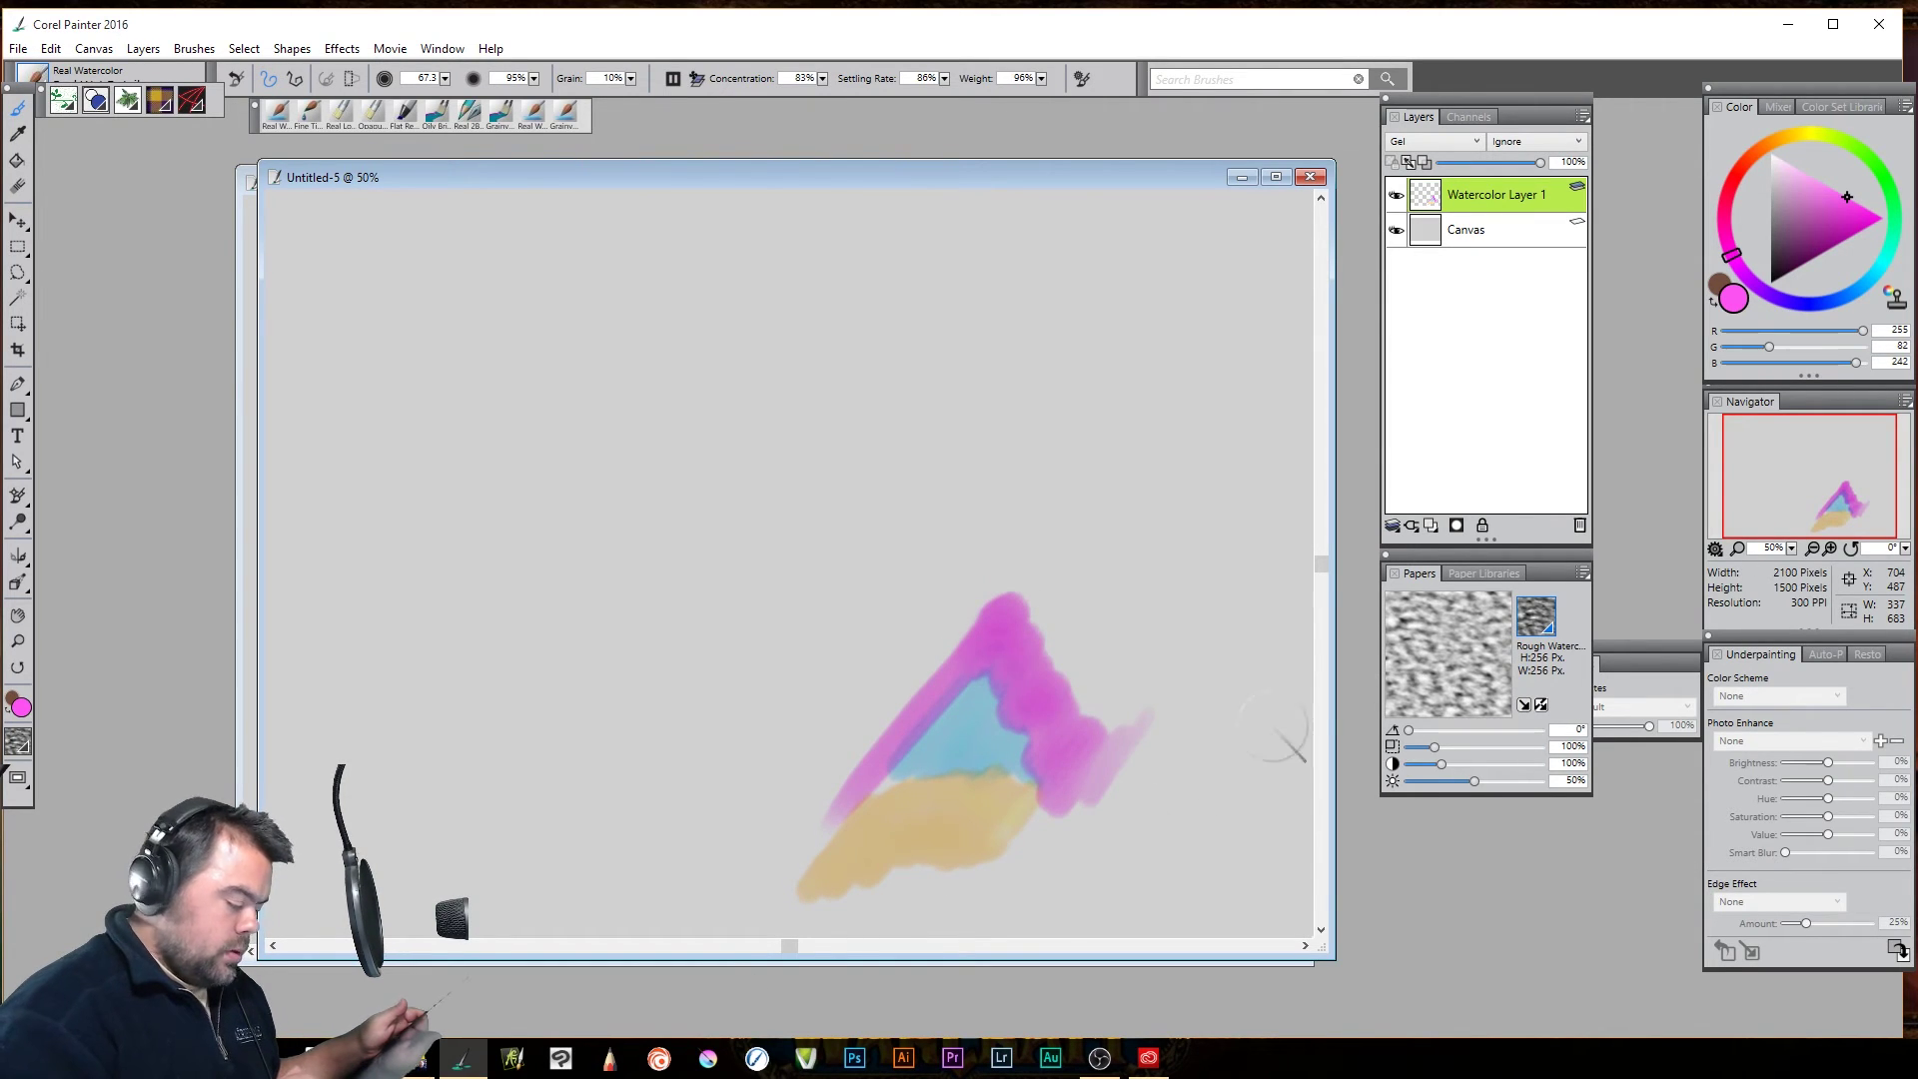
drag(1097, 853, 1094, 852)
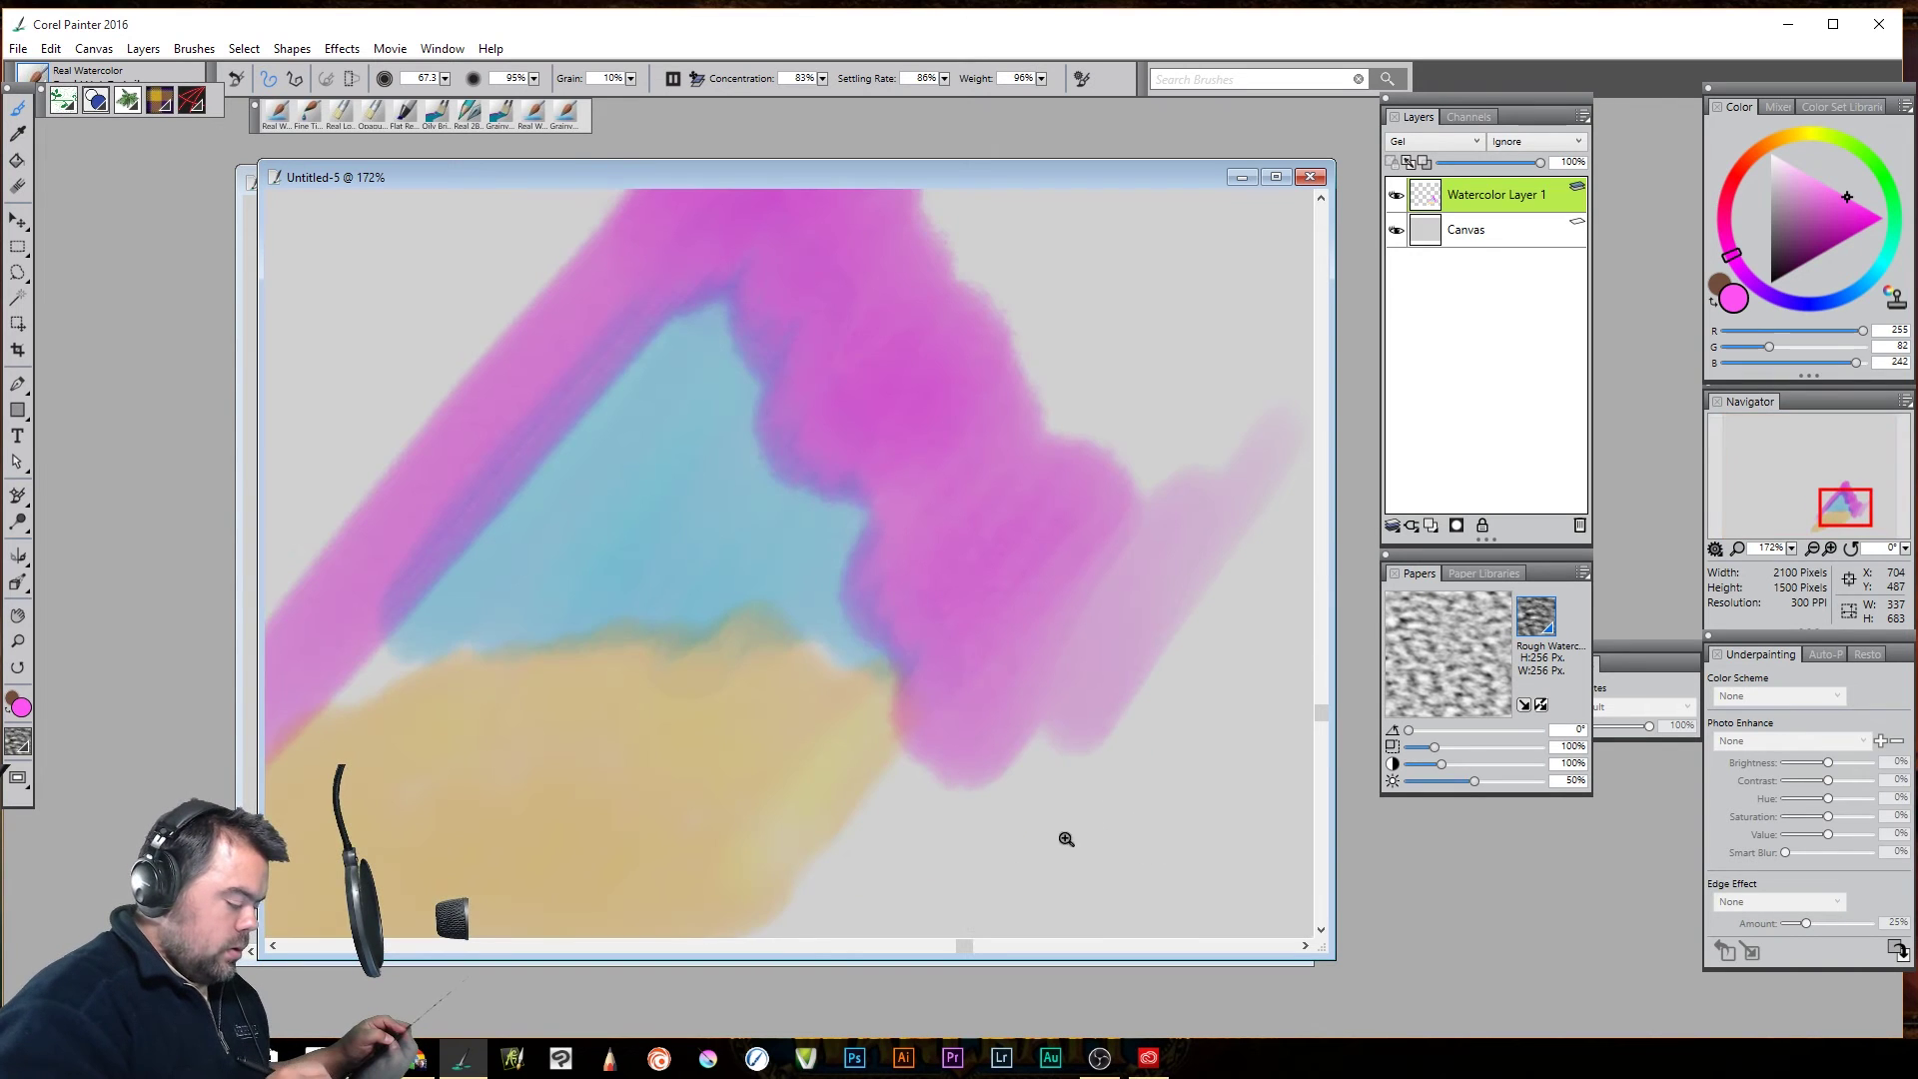
mouse_move(828, 657)
mouse_down()
mouse_move(1010, 775)
mouse_move(1078, 775)
mouse_up()
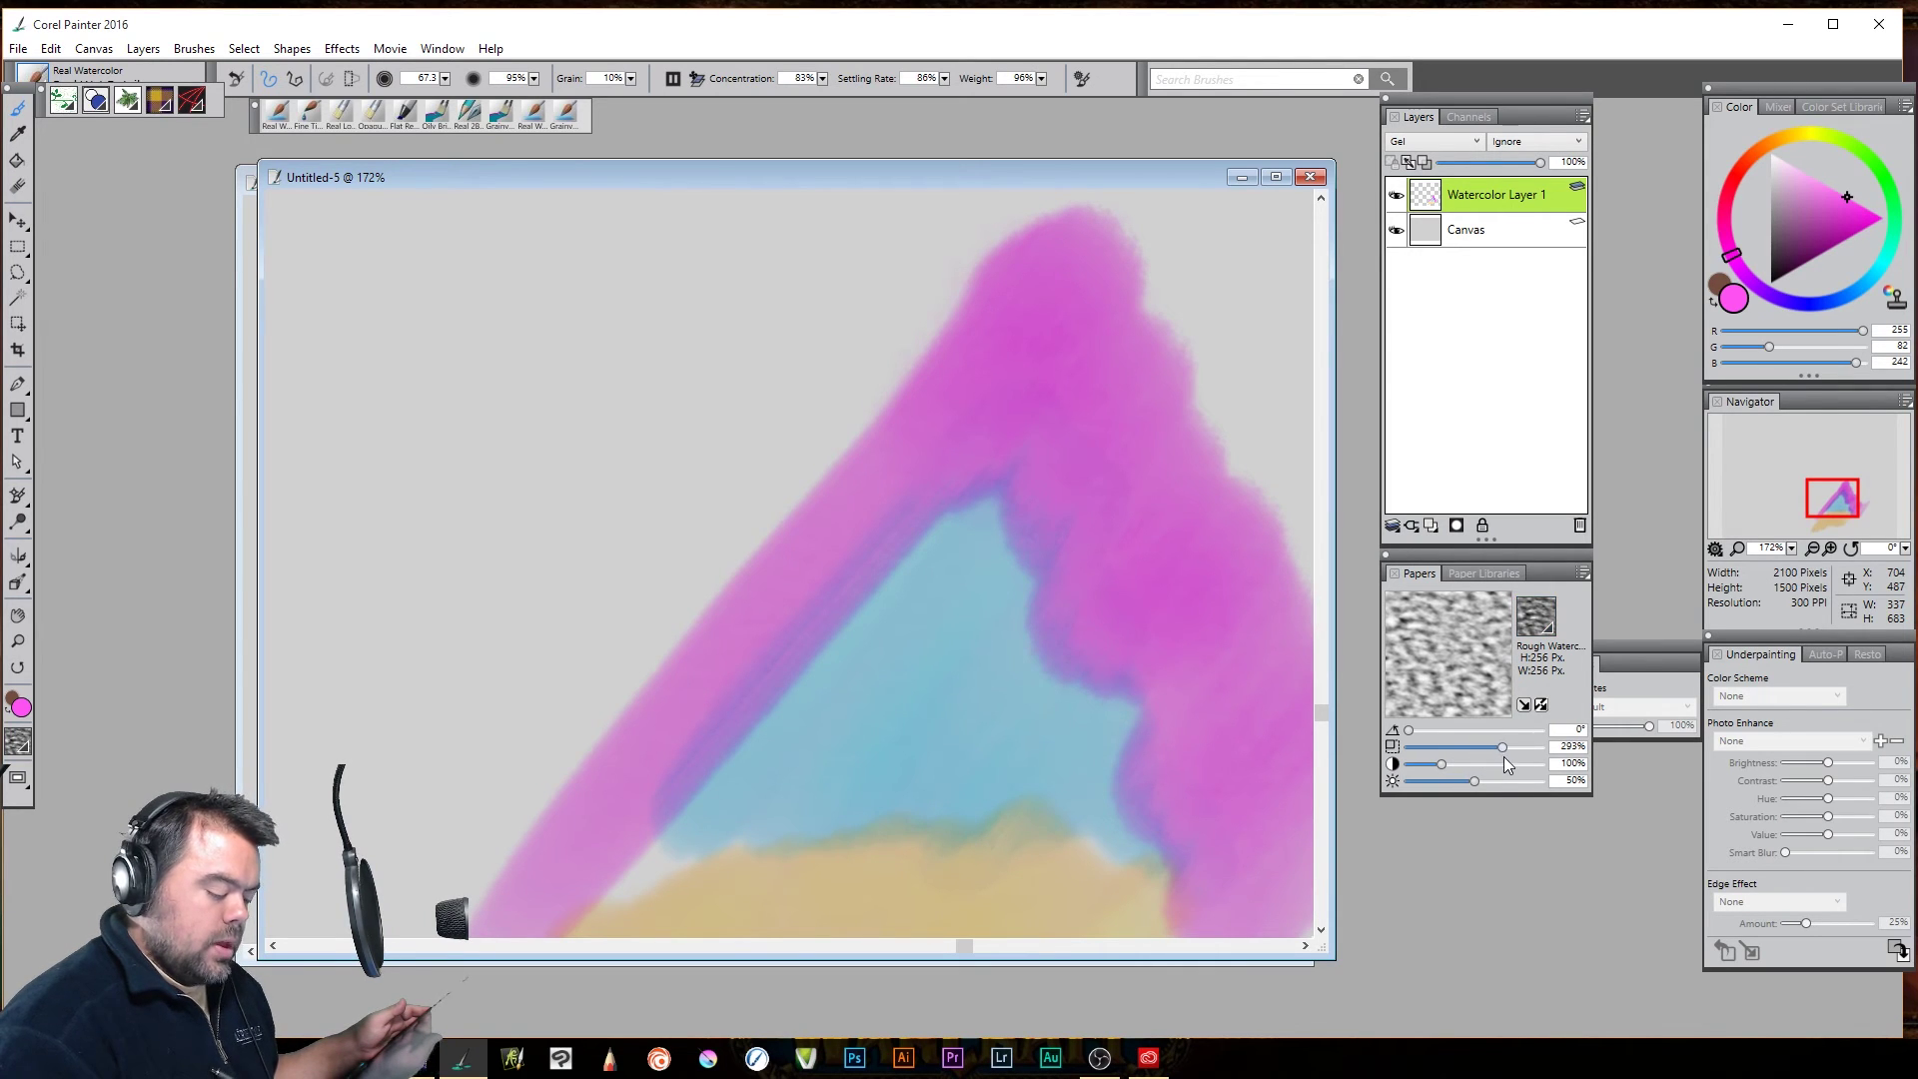
Paint a magenta blob upper left of the triangle, then zoom out to see the whole painting
mouse_move(689, 414)
mouse_down()
mouse_move(640, 486)
mouse_move(616, 564)
mouse_move(667, 517)
mouse_up()
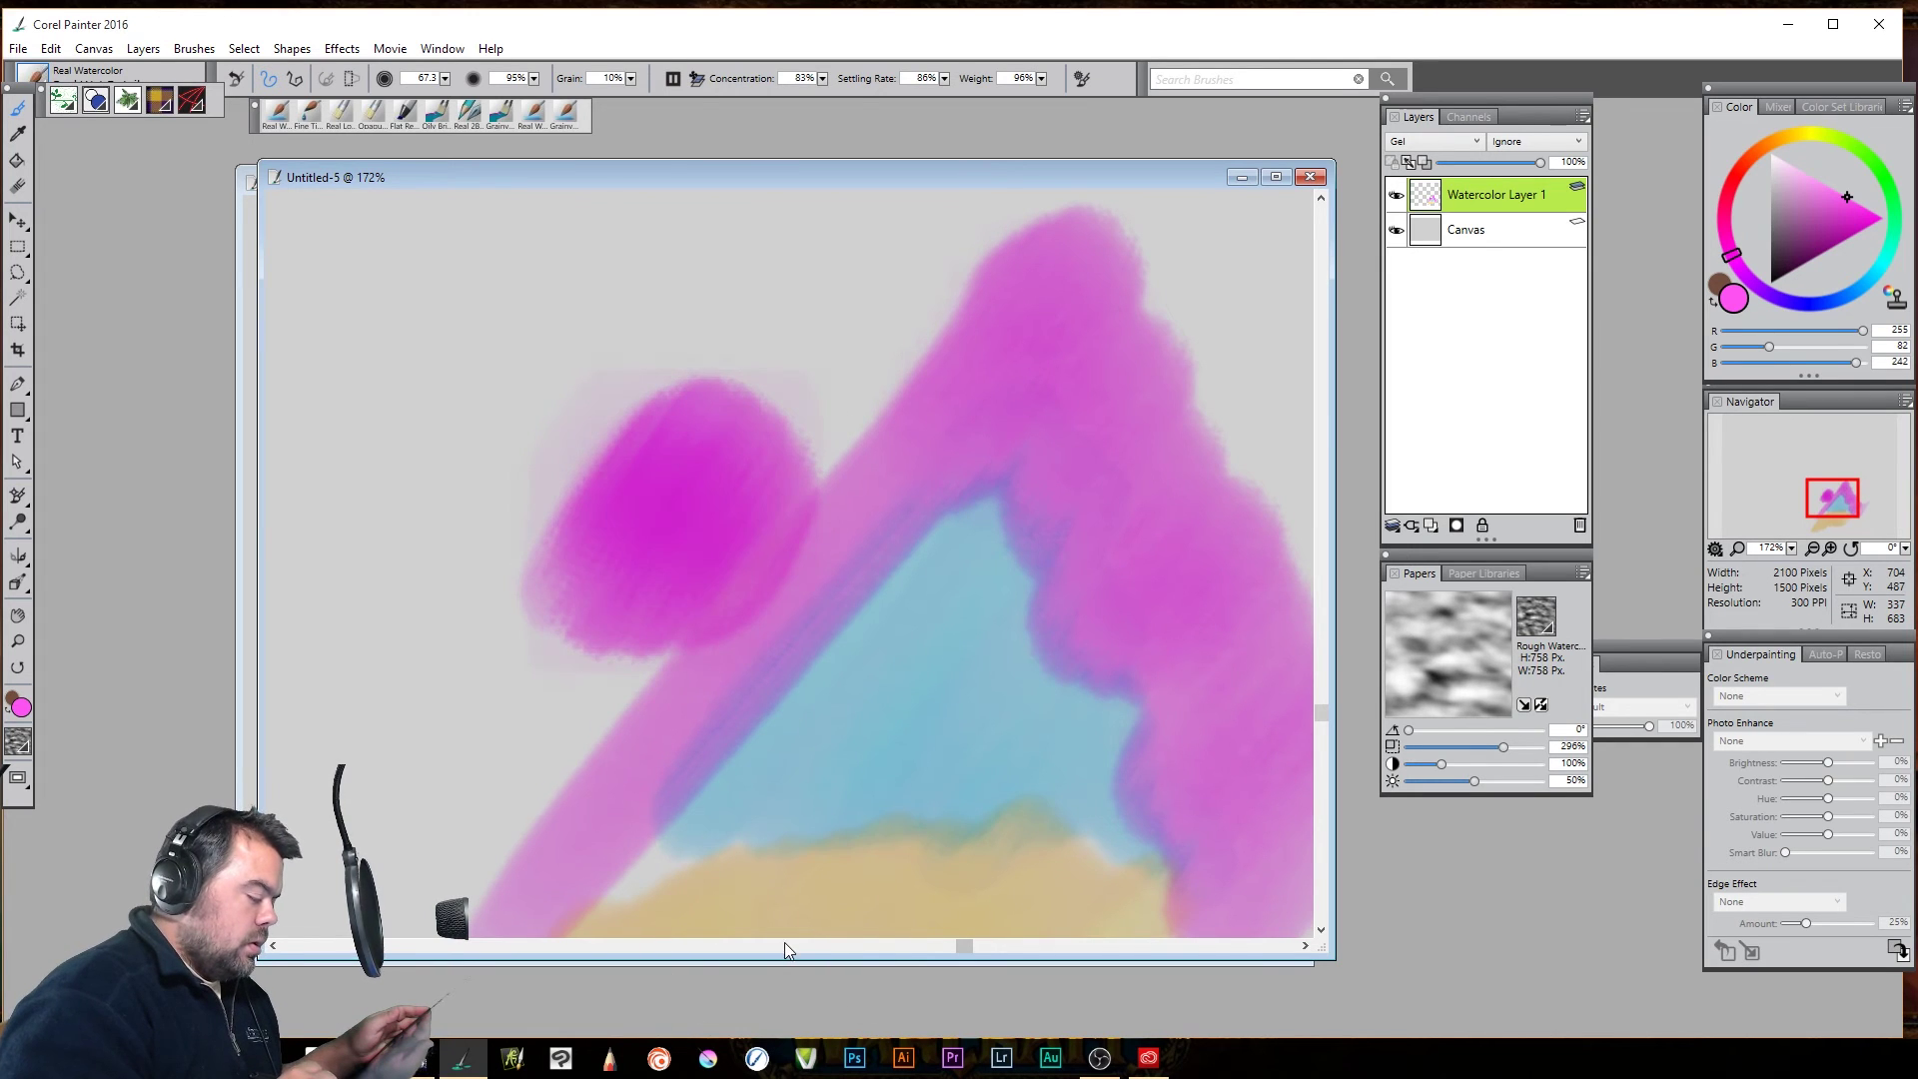
click(961, 718)
click(964, 720)
click(976, 732)
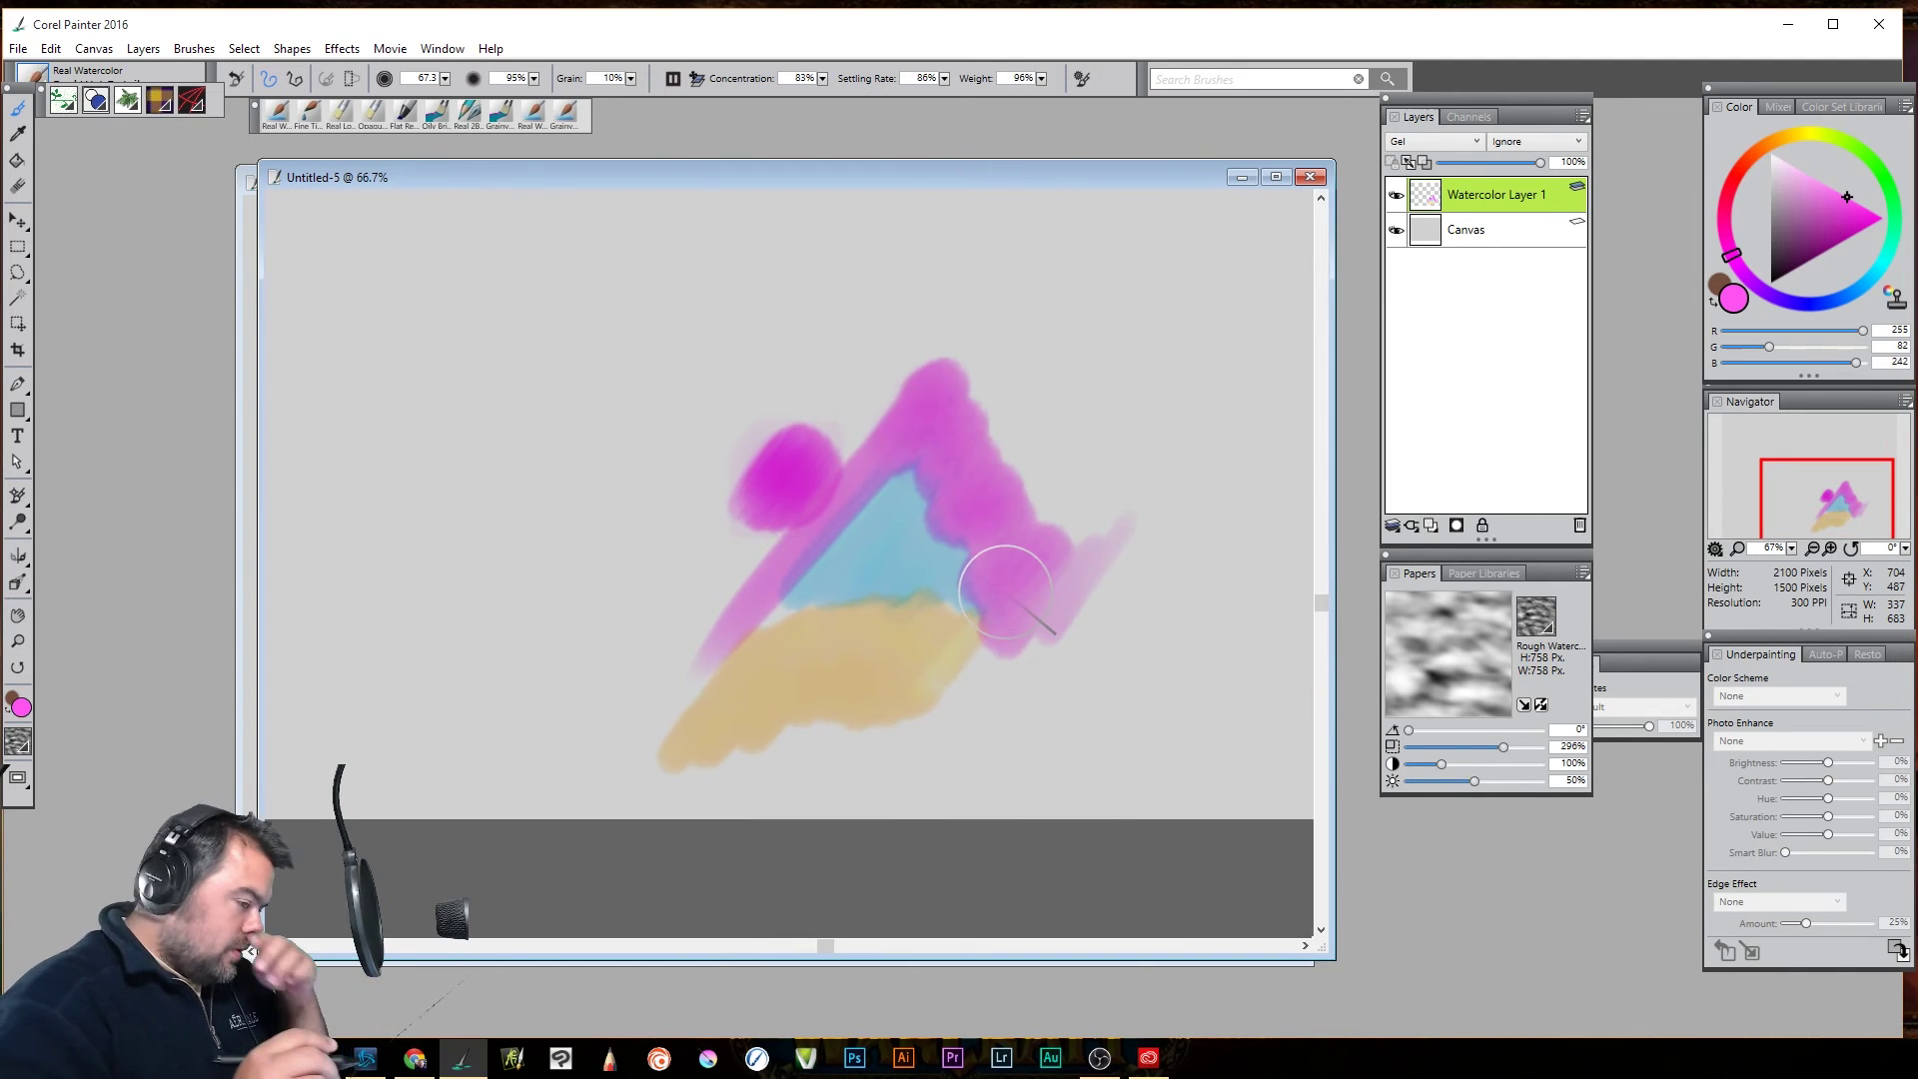
Wash muted pink right of the ochre band, raise paper contrast to 270%, and add a magenta stroke
click(1803, 205)
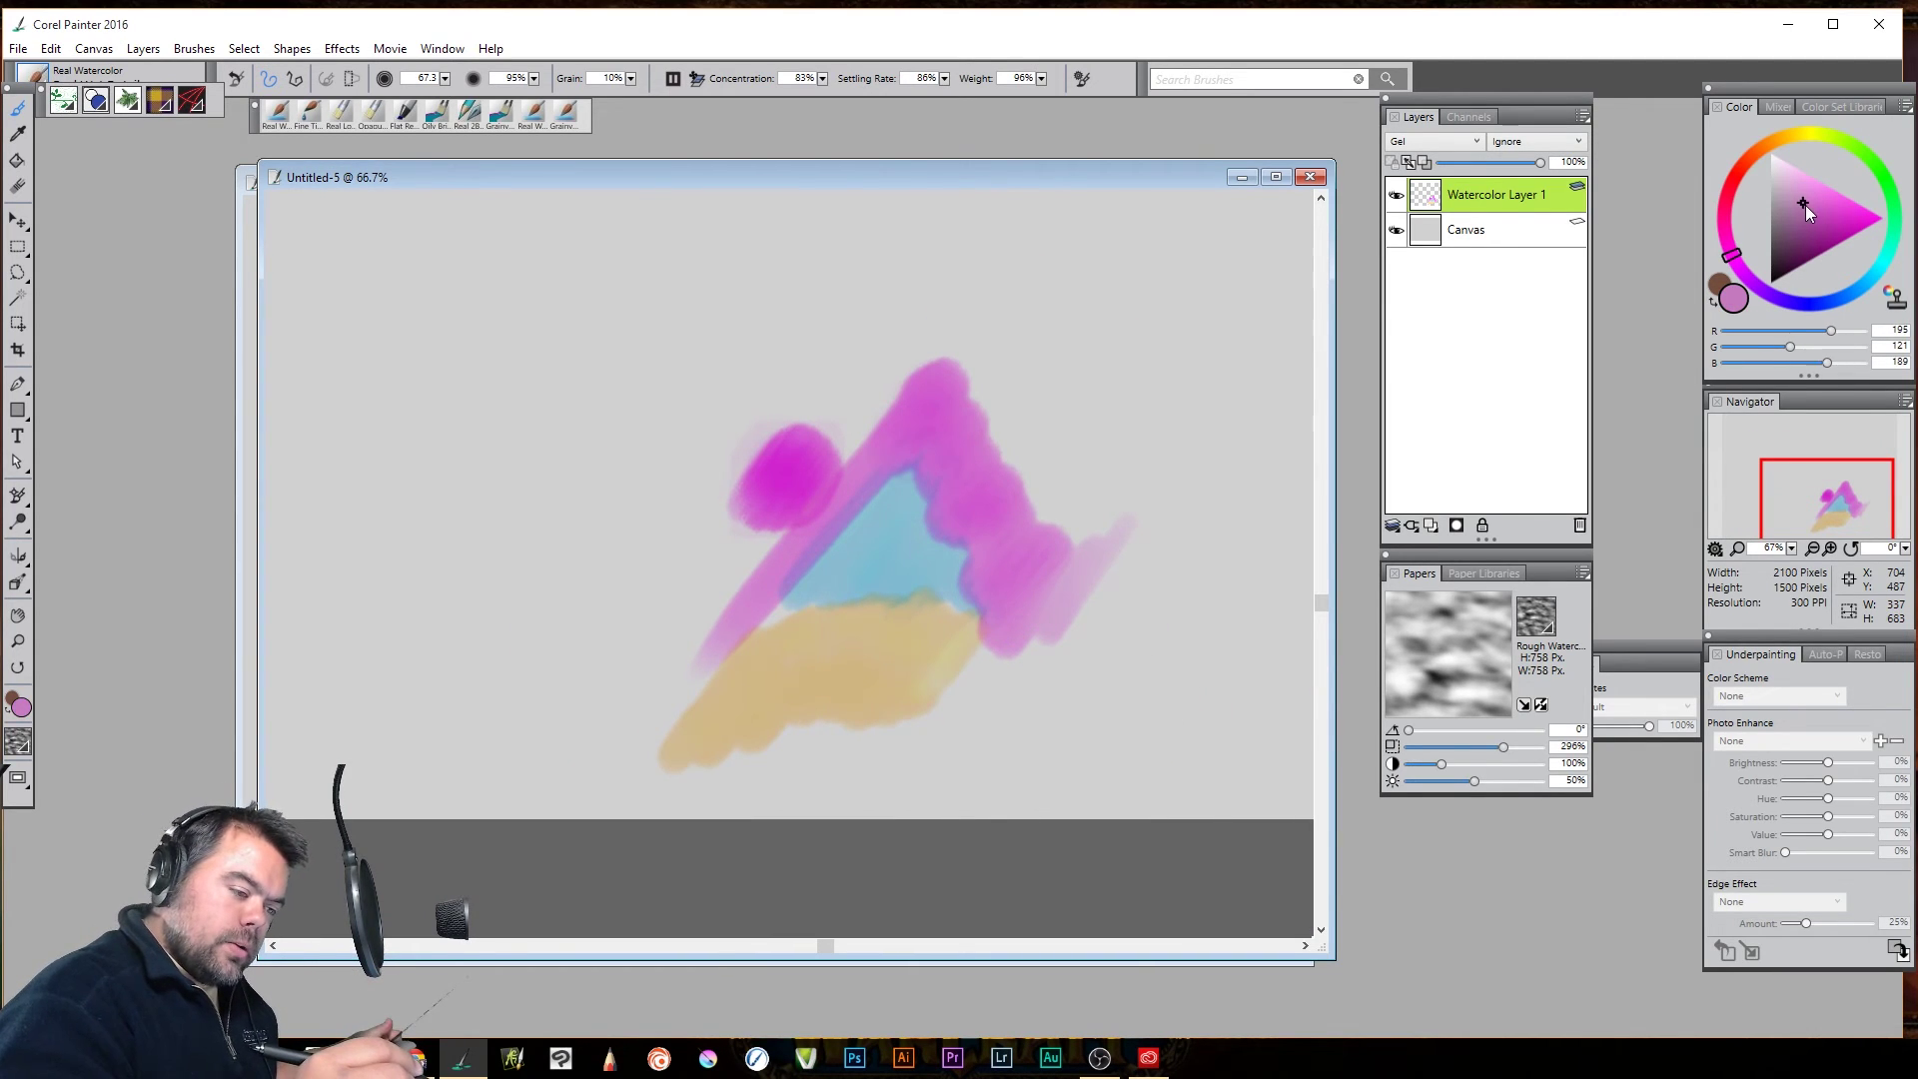
mouse_move(1061, 728)
mouse_down()
mouse_move(1122, 620)
mouse_move(1010, 701)
mouse_move(1039, 639)
mouse_move(964, 704)
mouse_move(975, 631)
mouse_move(879, 551)
mouse_move(889, 564)
mouse_up()
mouse_move(954, 659)
mouse_down()
mouse_move(996, 635)
mouse_move(923, 664)
mouse_move(874, 611)
mouse_up()
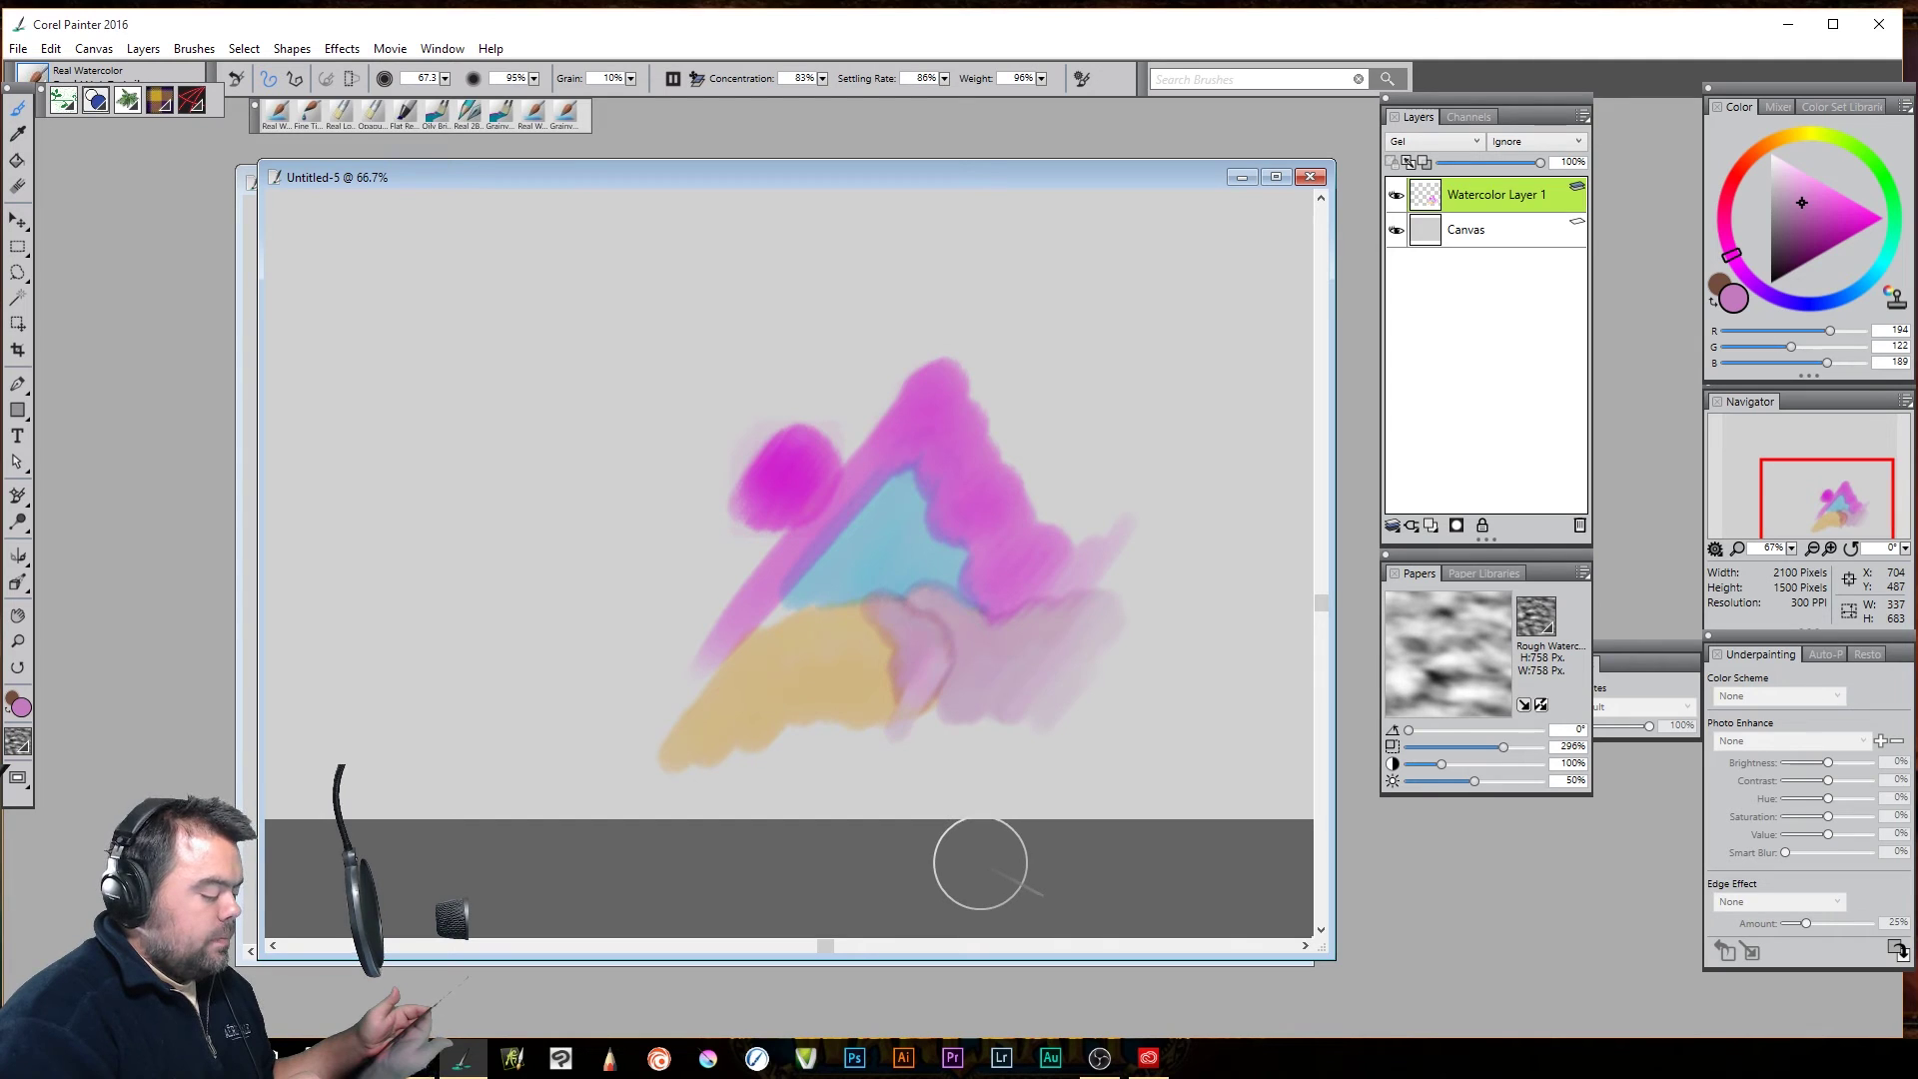
mouse_move(954, 689)
mouse_down()
mouse_move(951, 648)
mouse_move(910, 679)
mouse_move(904, 616)
mouse_up()
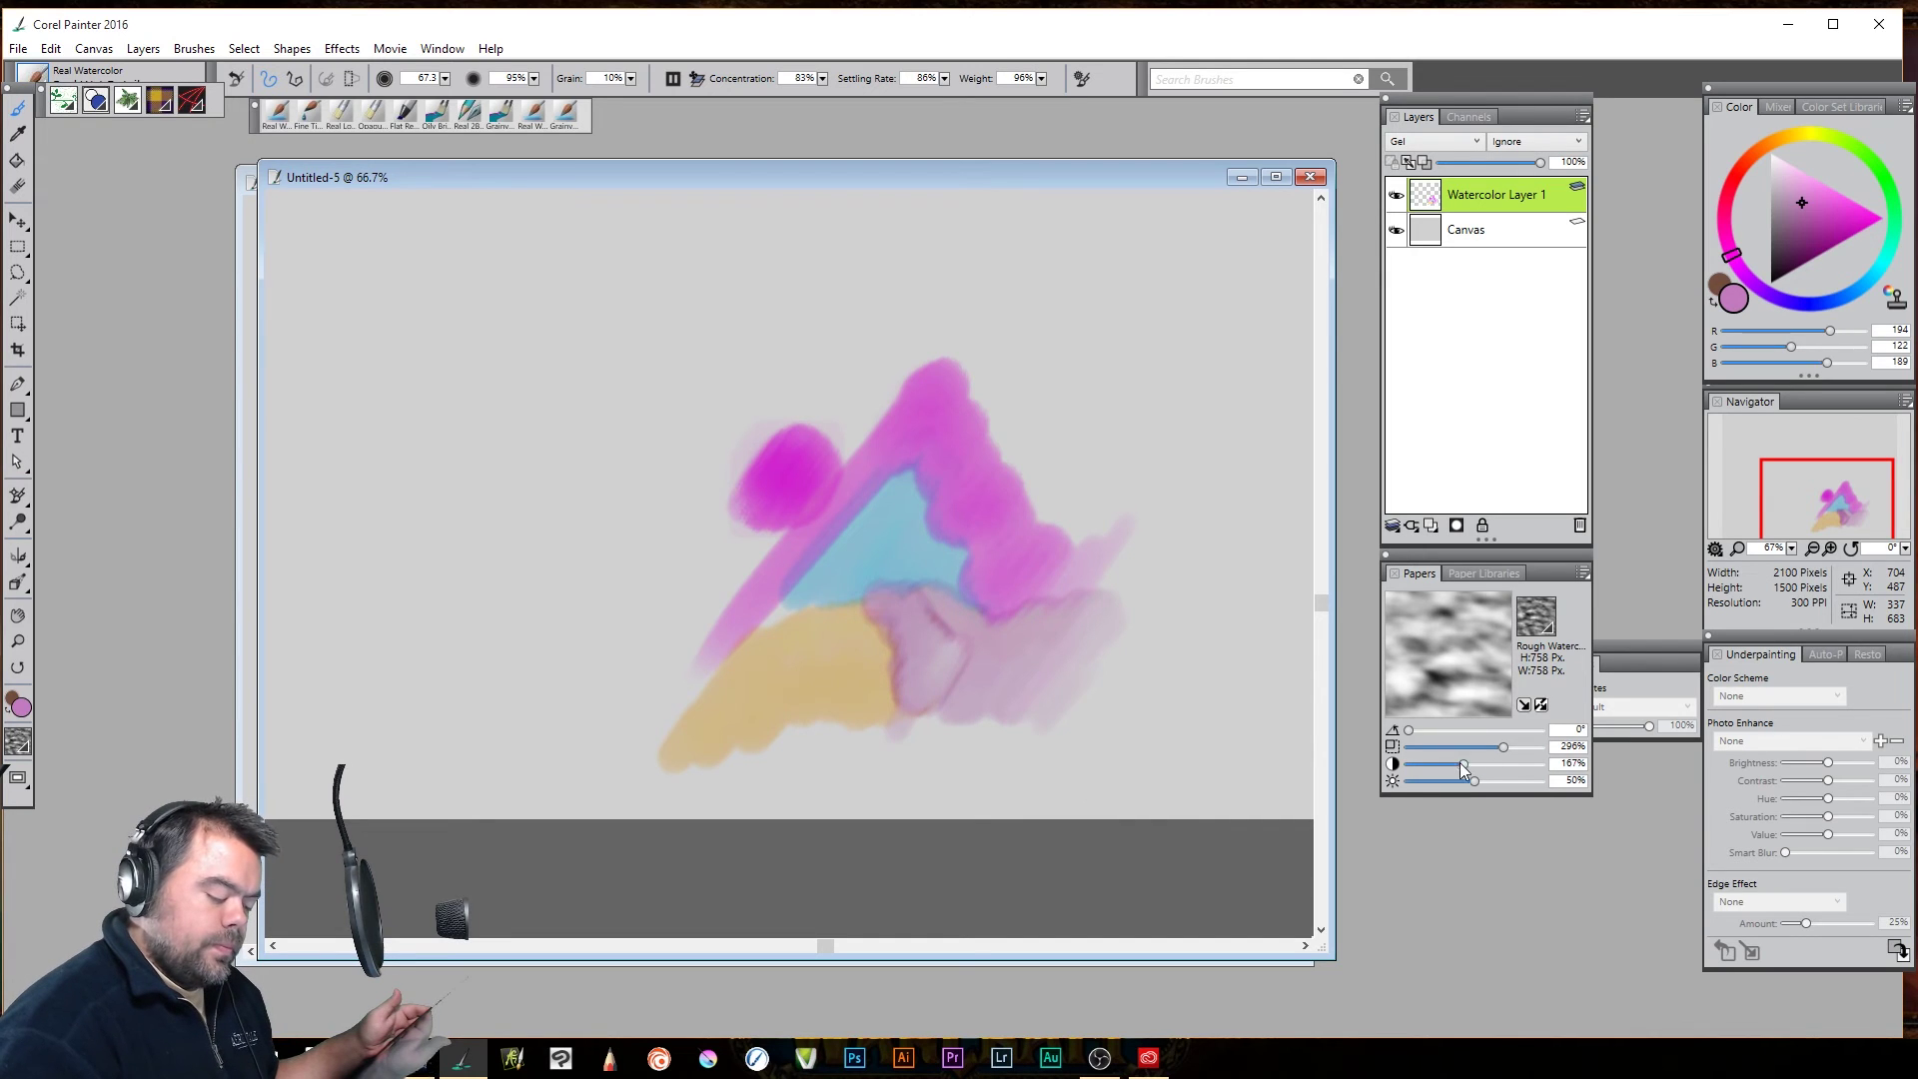
drag(1459, 763, 1495, 765)
mouse_move(1187, 702)
mouse_down()
mouse_move(1170, 779)
mouse_move(1241, 873)
mouse_up()
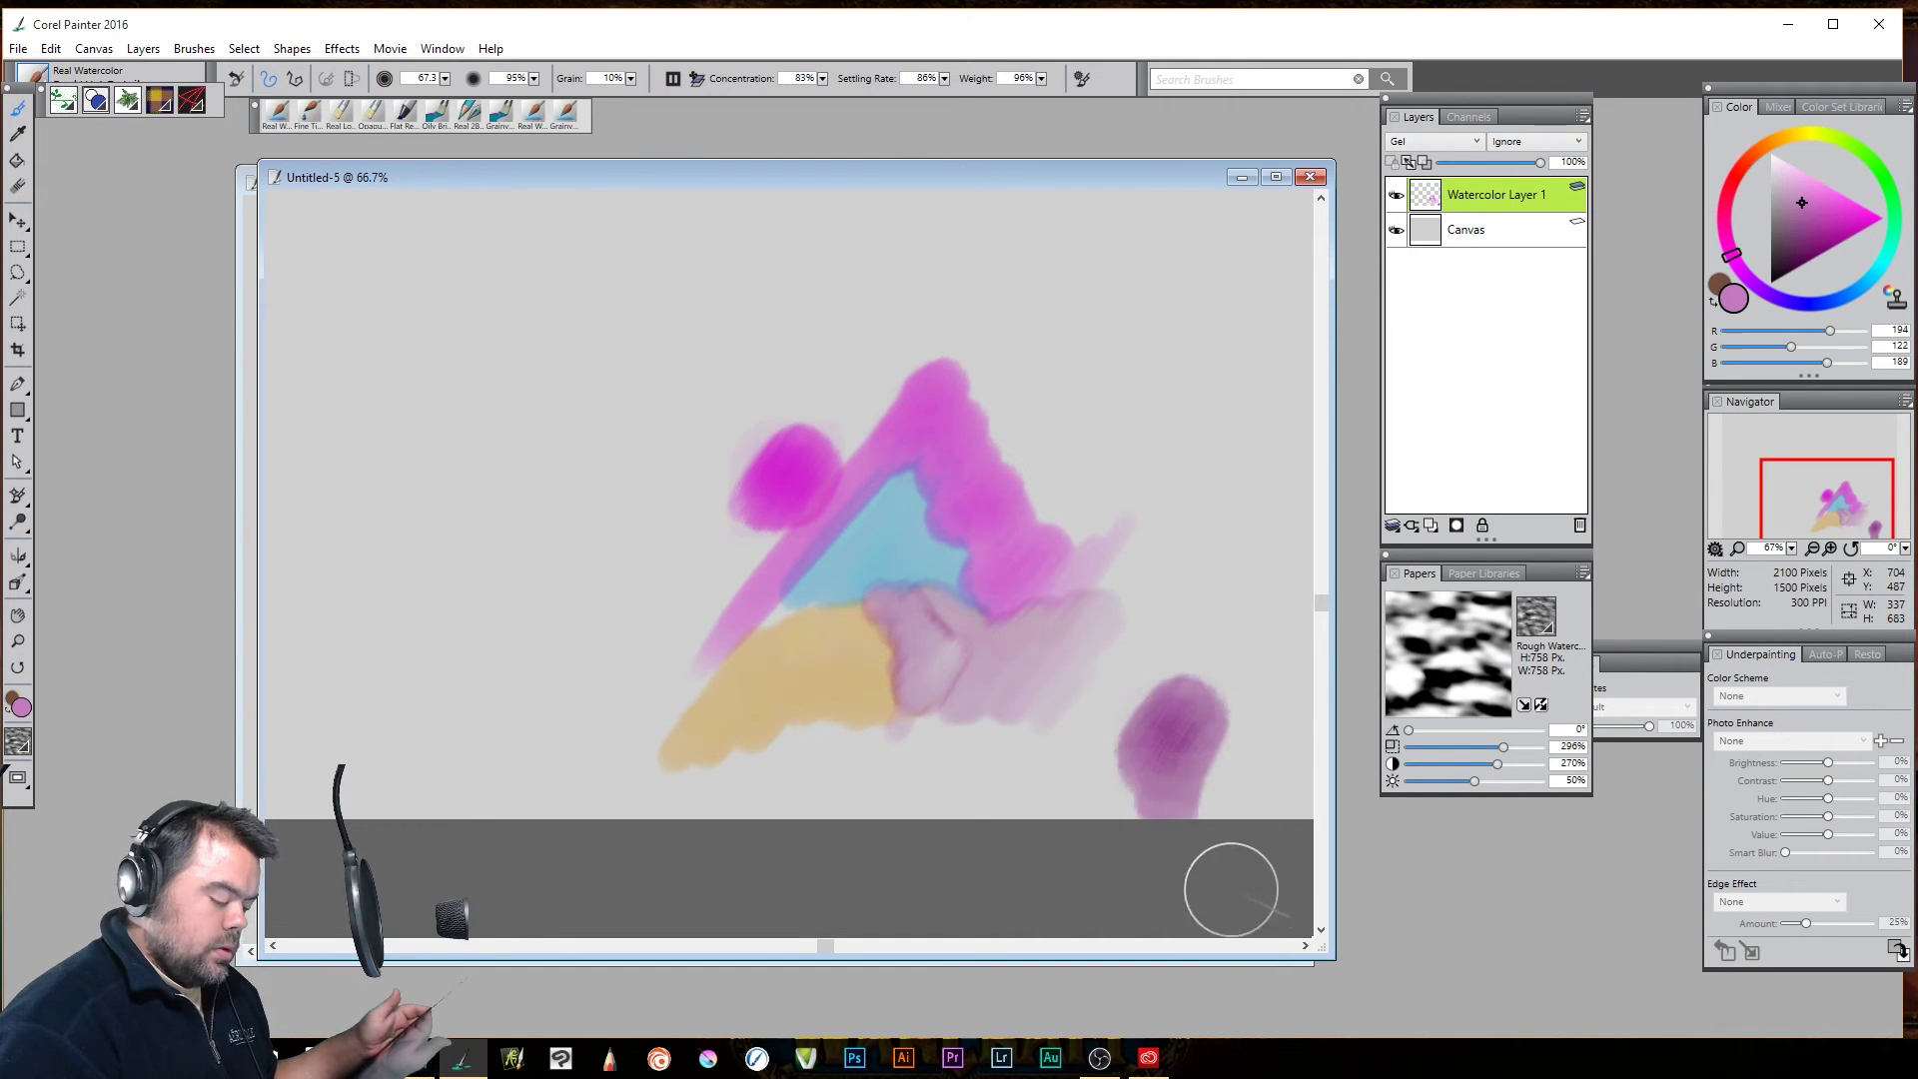
Set paper contrast to 400% and brightness to 100%, then paint a textured magenta dab beside the blob
drag(1156, 732, 1219, 864)
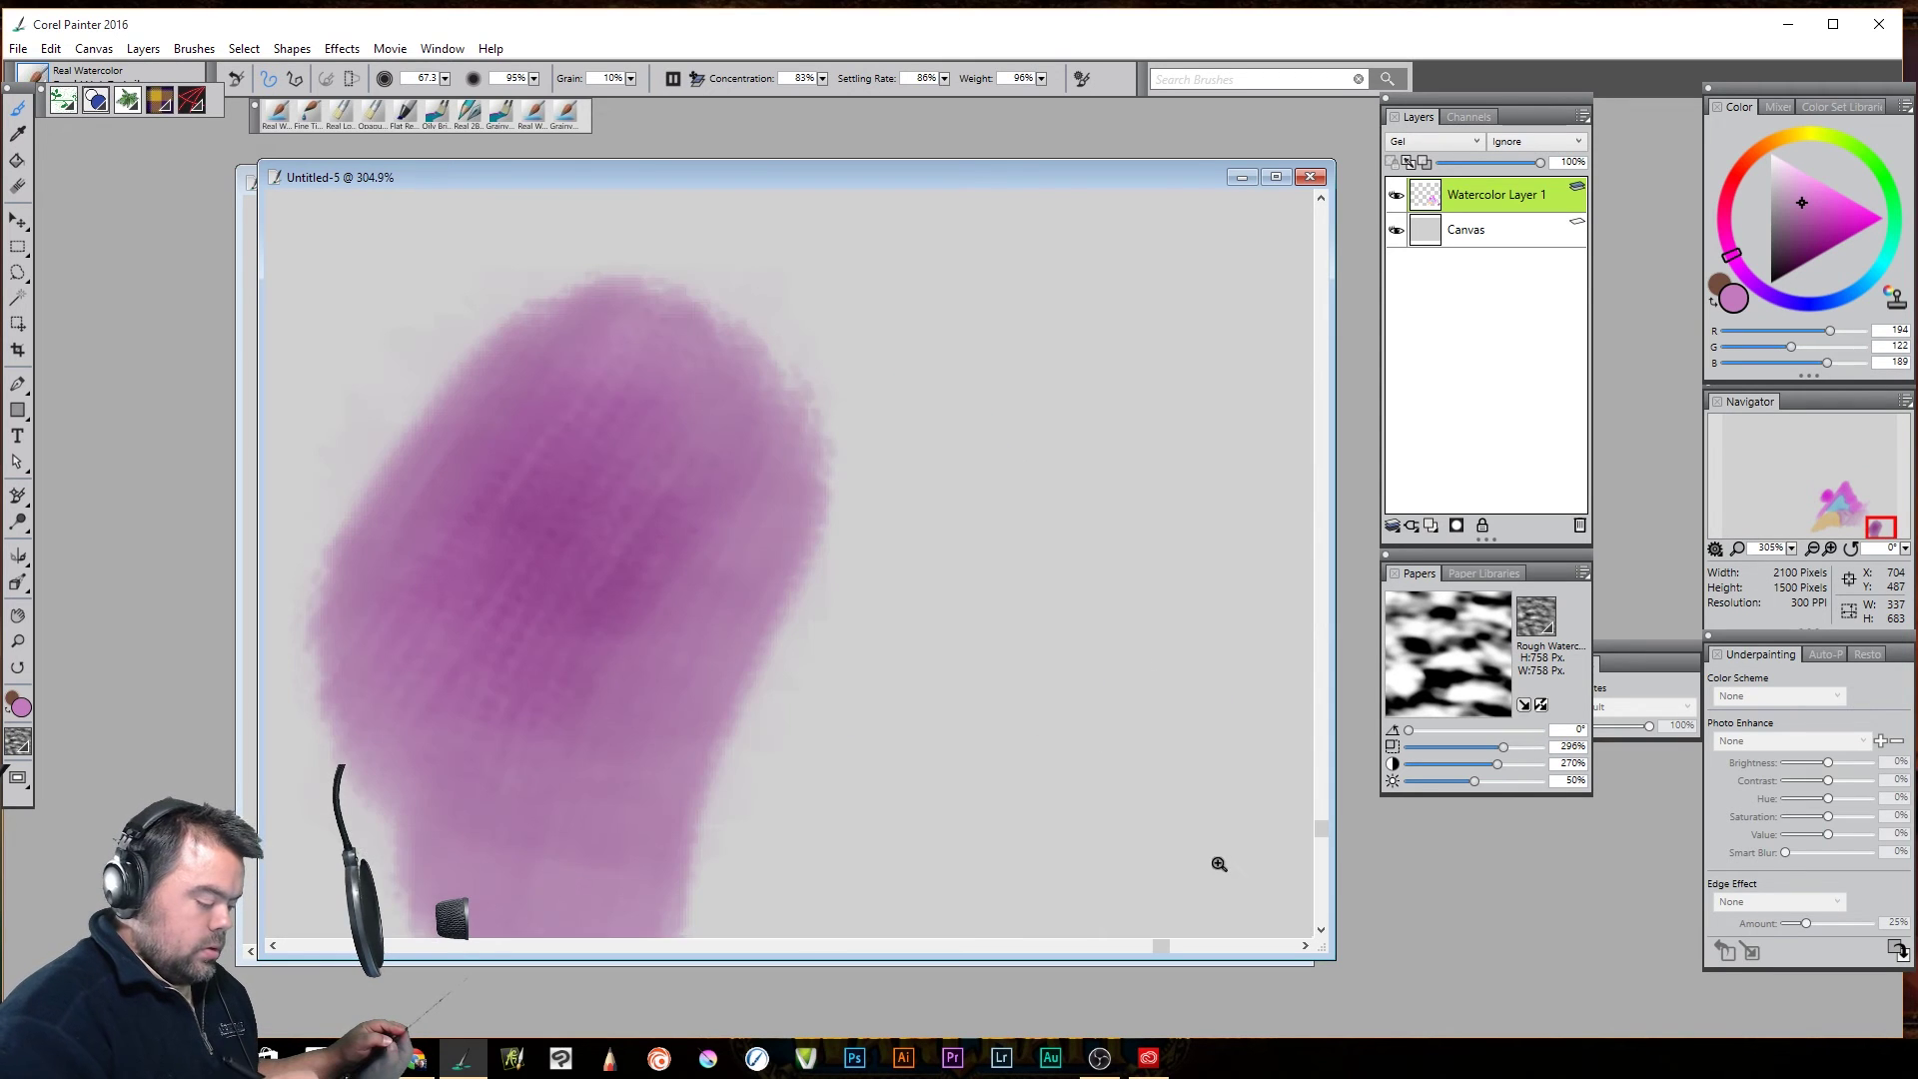
mouse_move(950, 762)
mouse_down()
mouse_move(1262, 758)
mouse_move(1259, 623)
mouse_up()
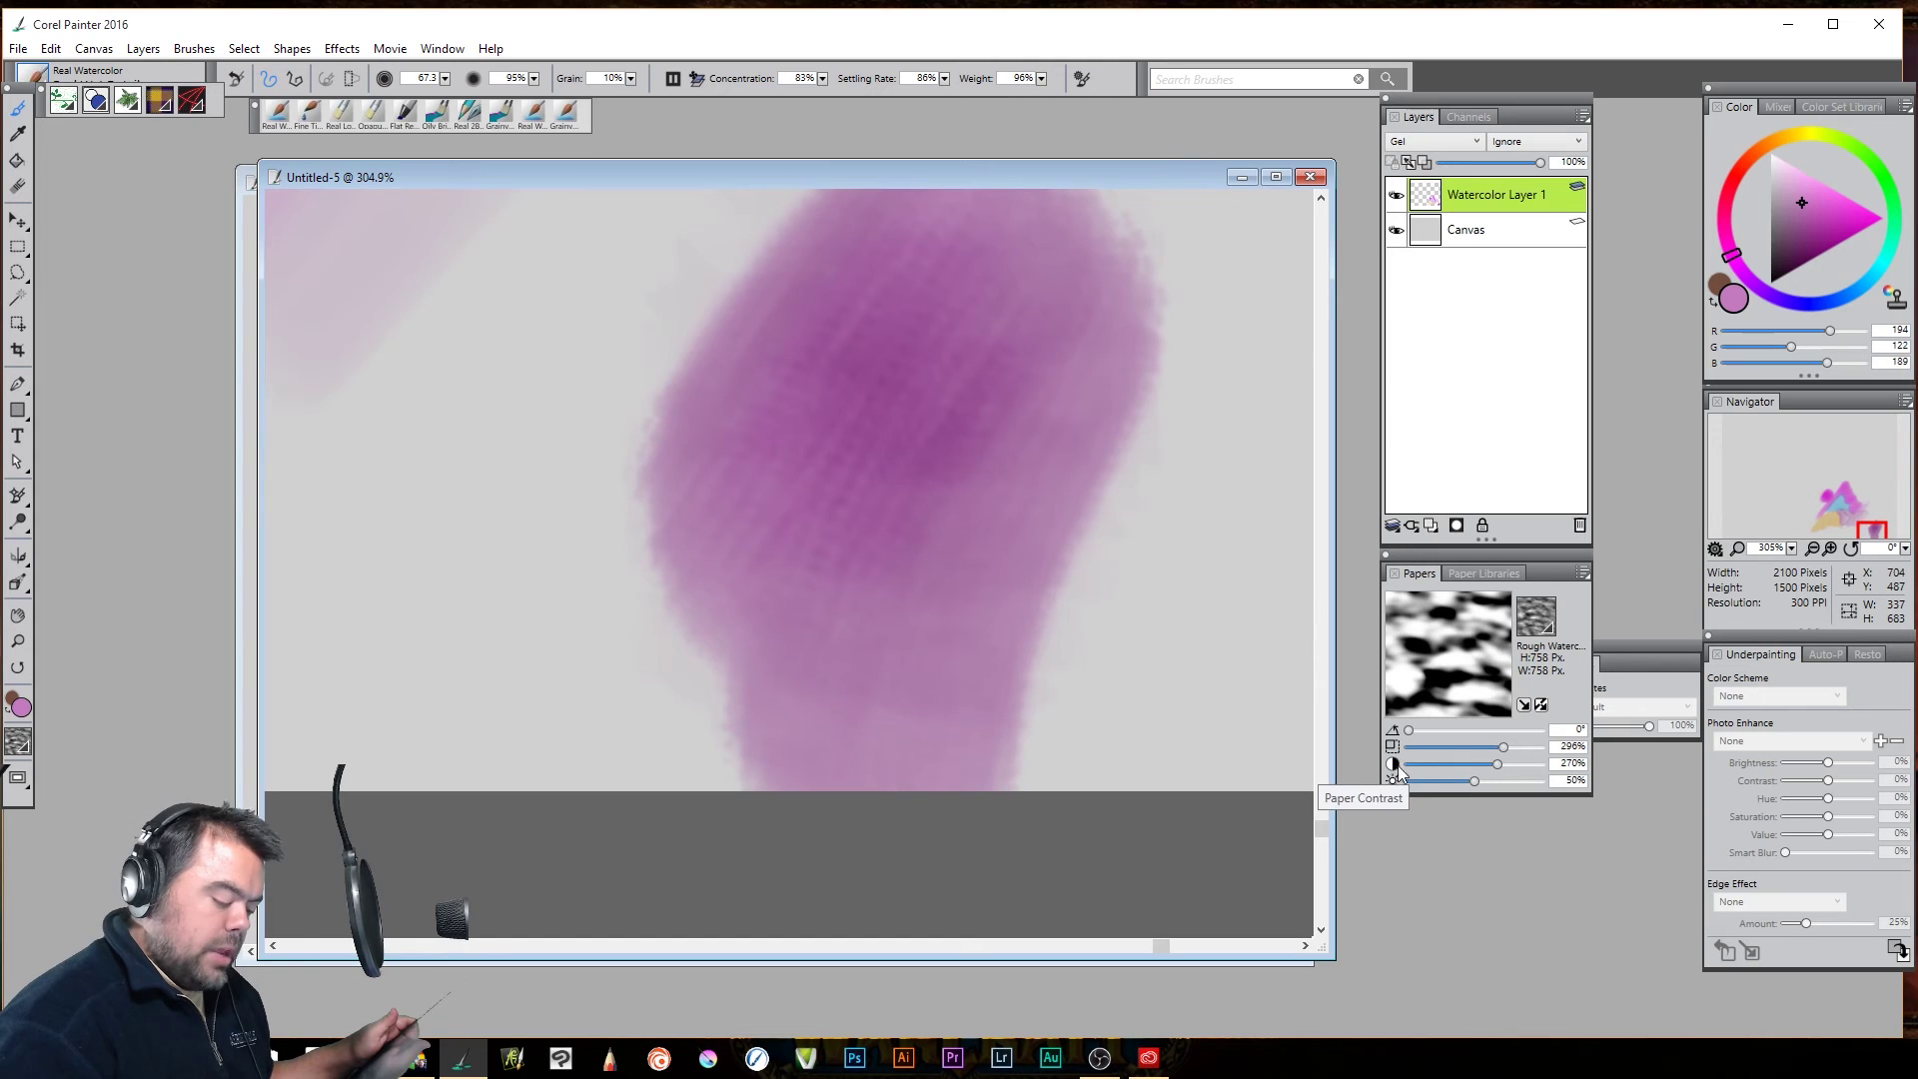
drag(1427, 767, 1410, 769)
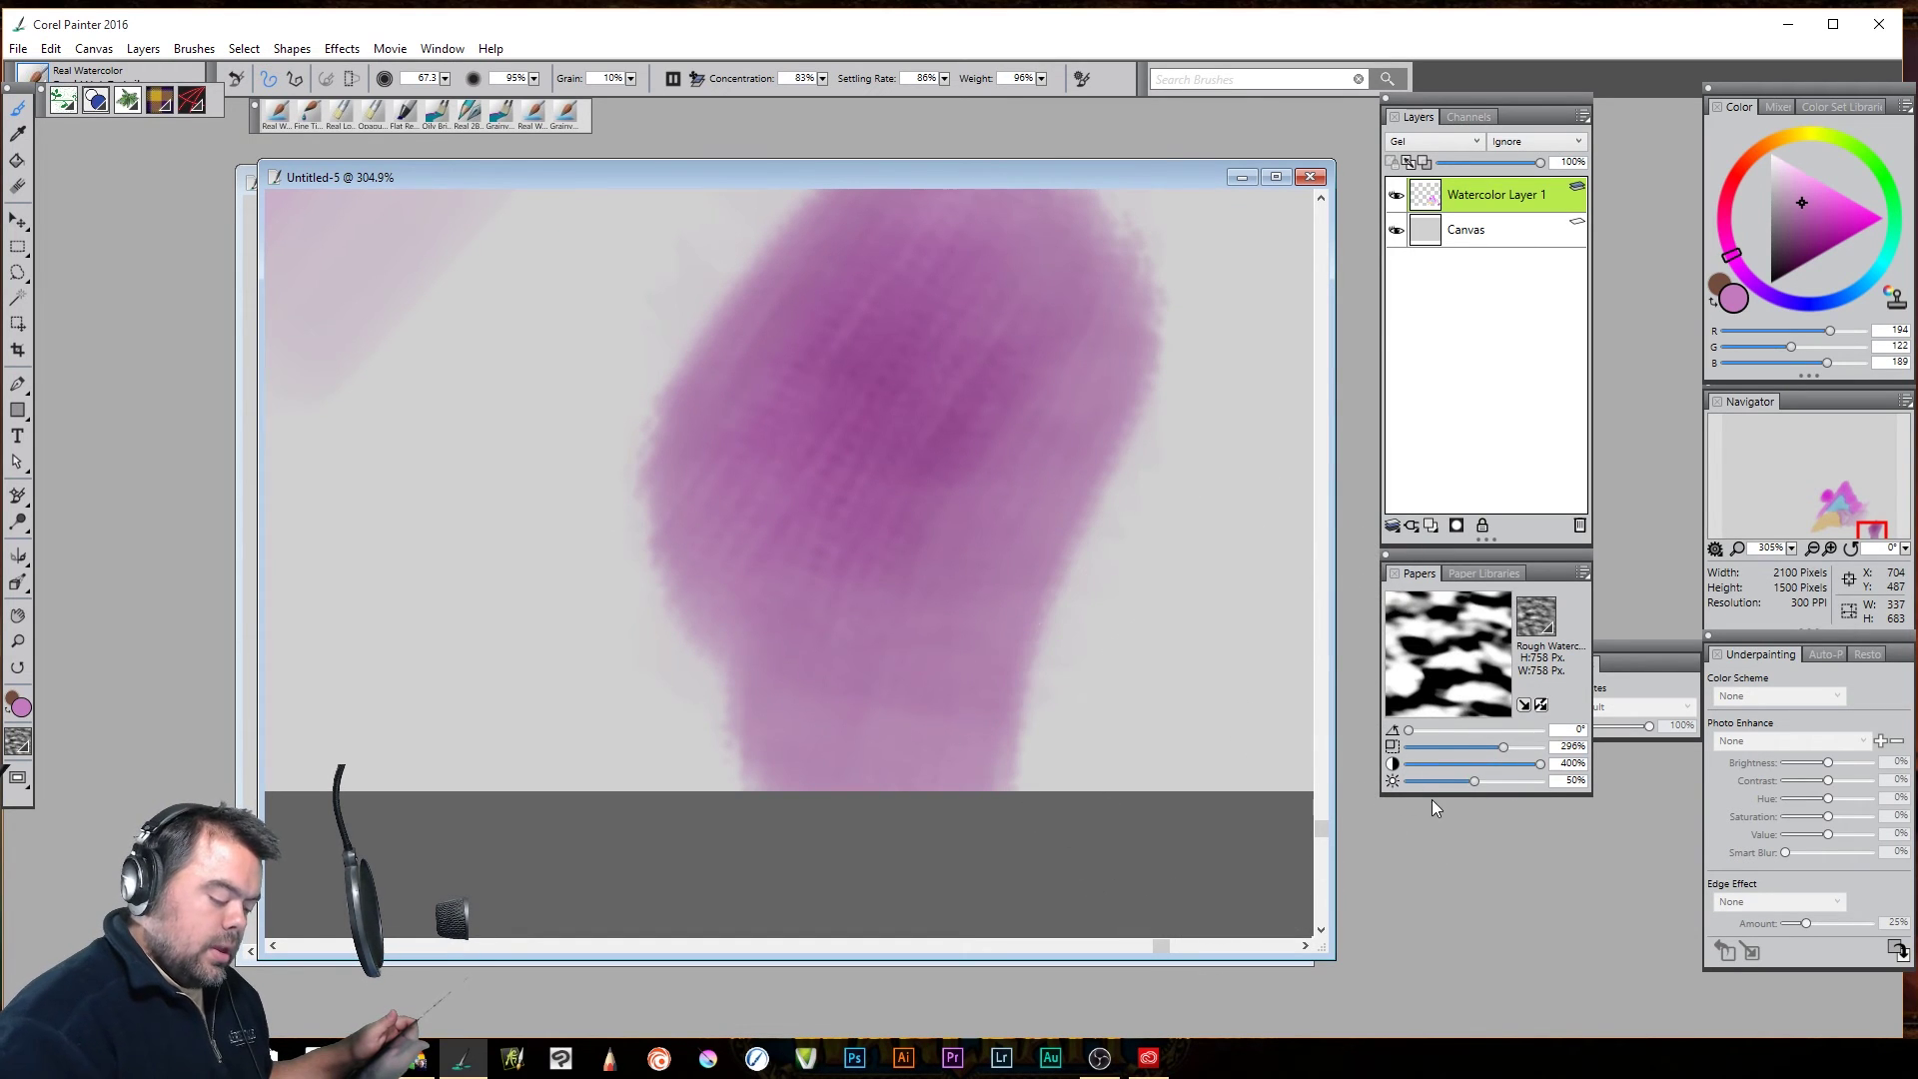
click(1452, 781)
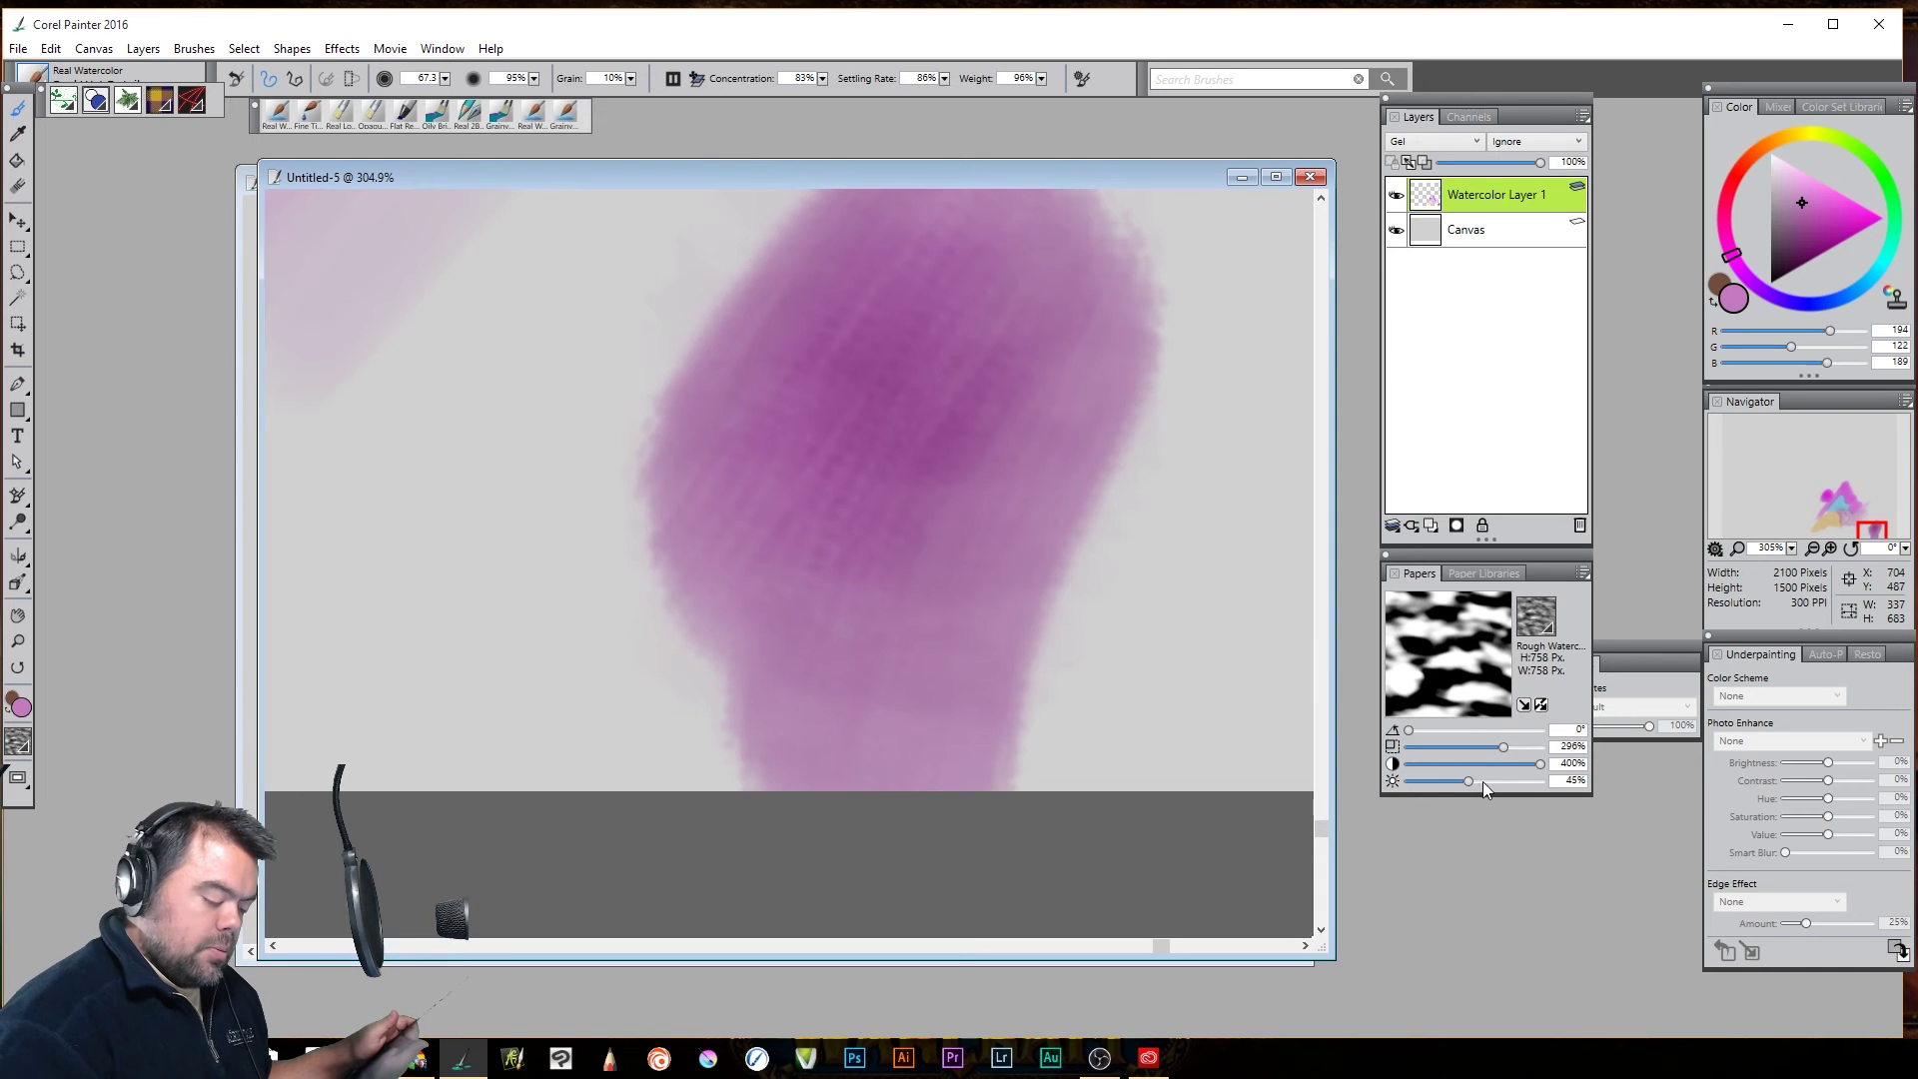
drag(1512, 782, 1541, 781)
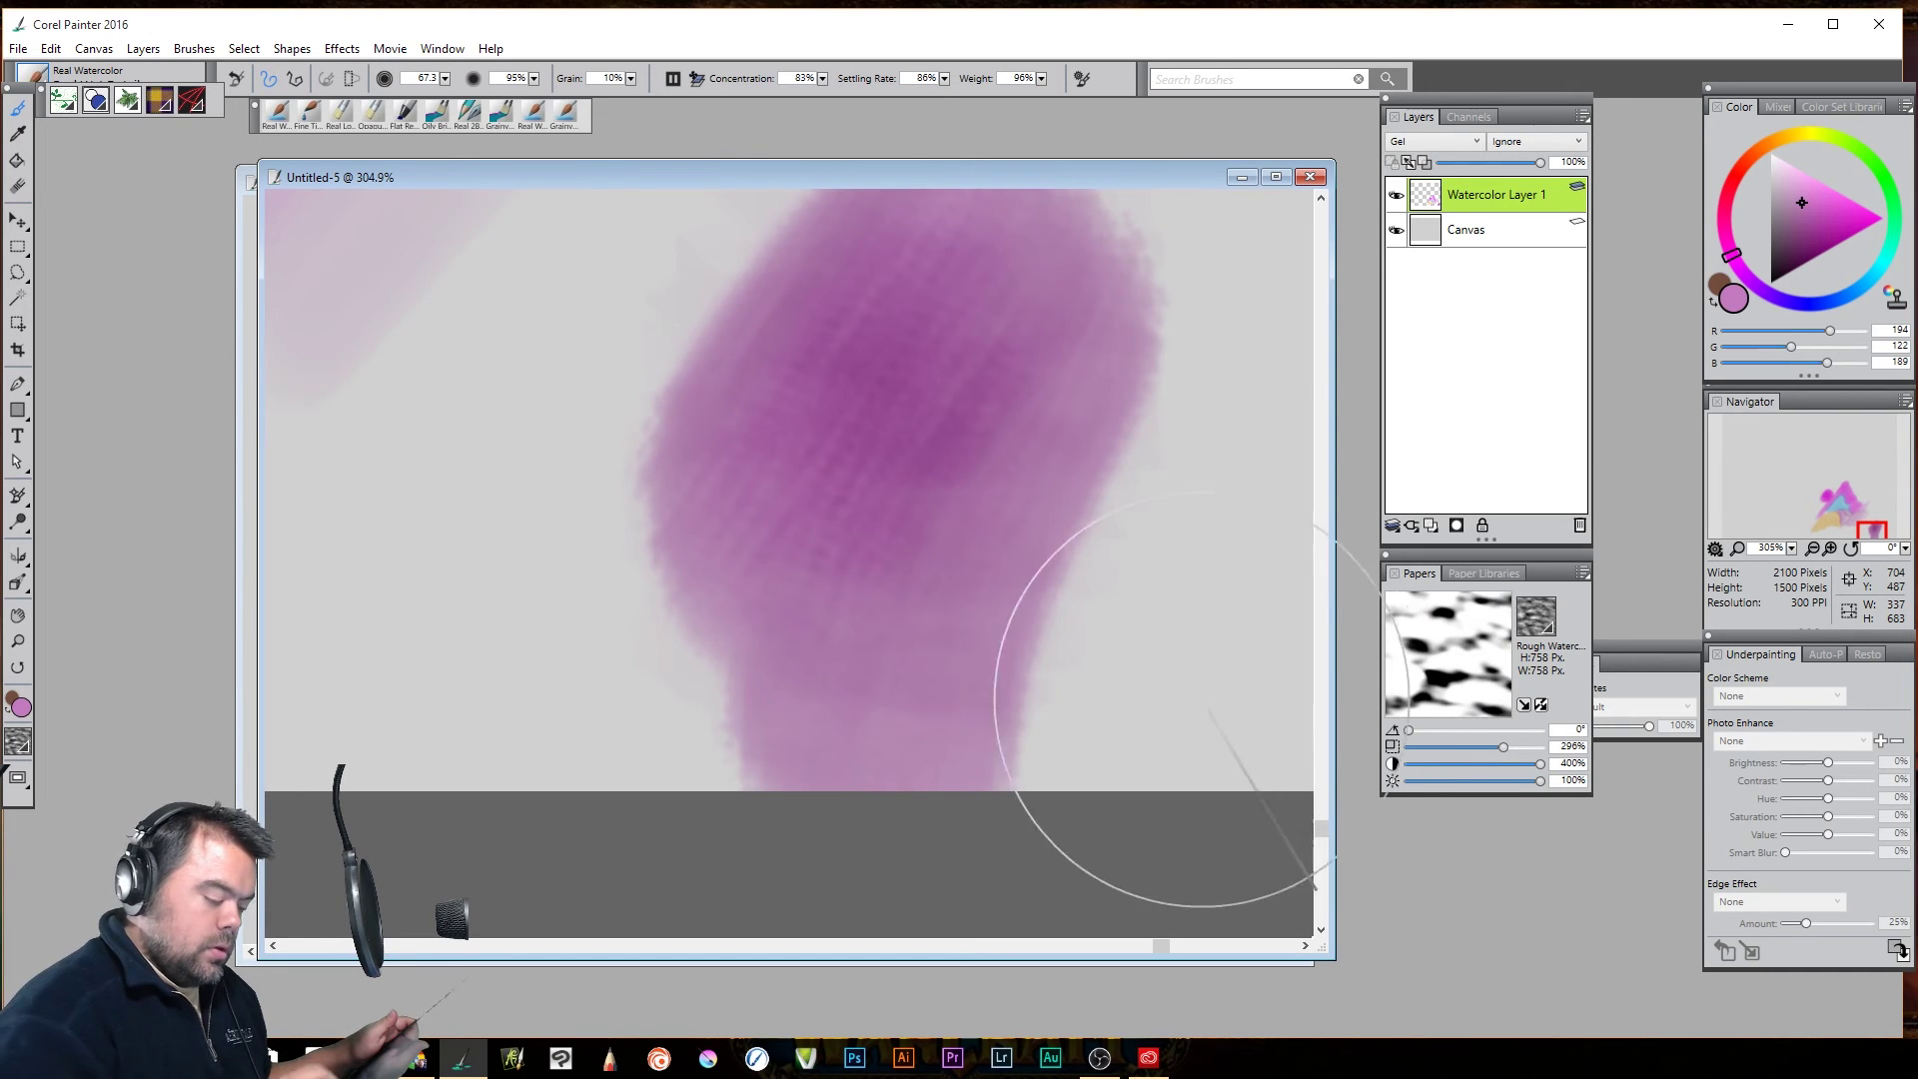
drag(1159, 704, 1128, 599)
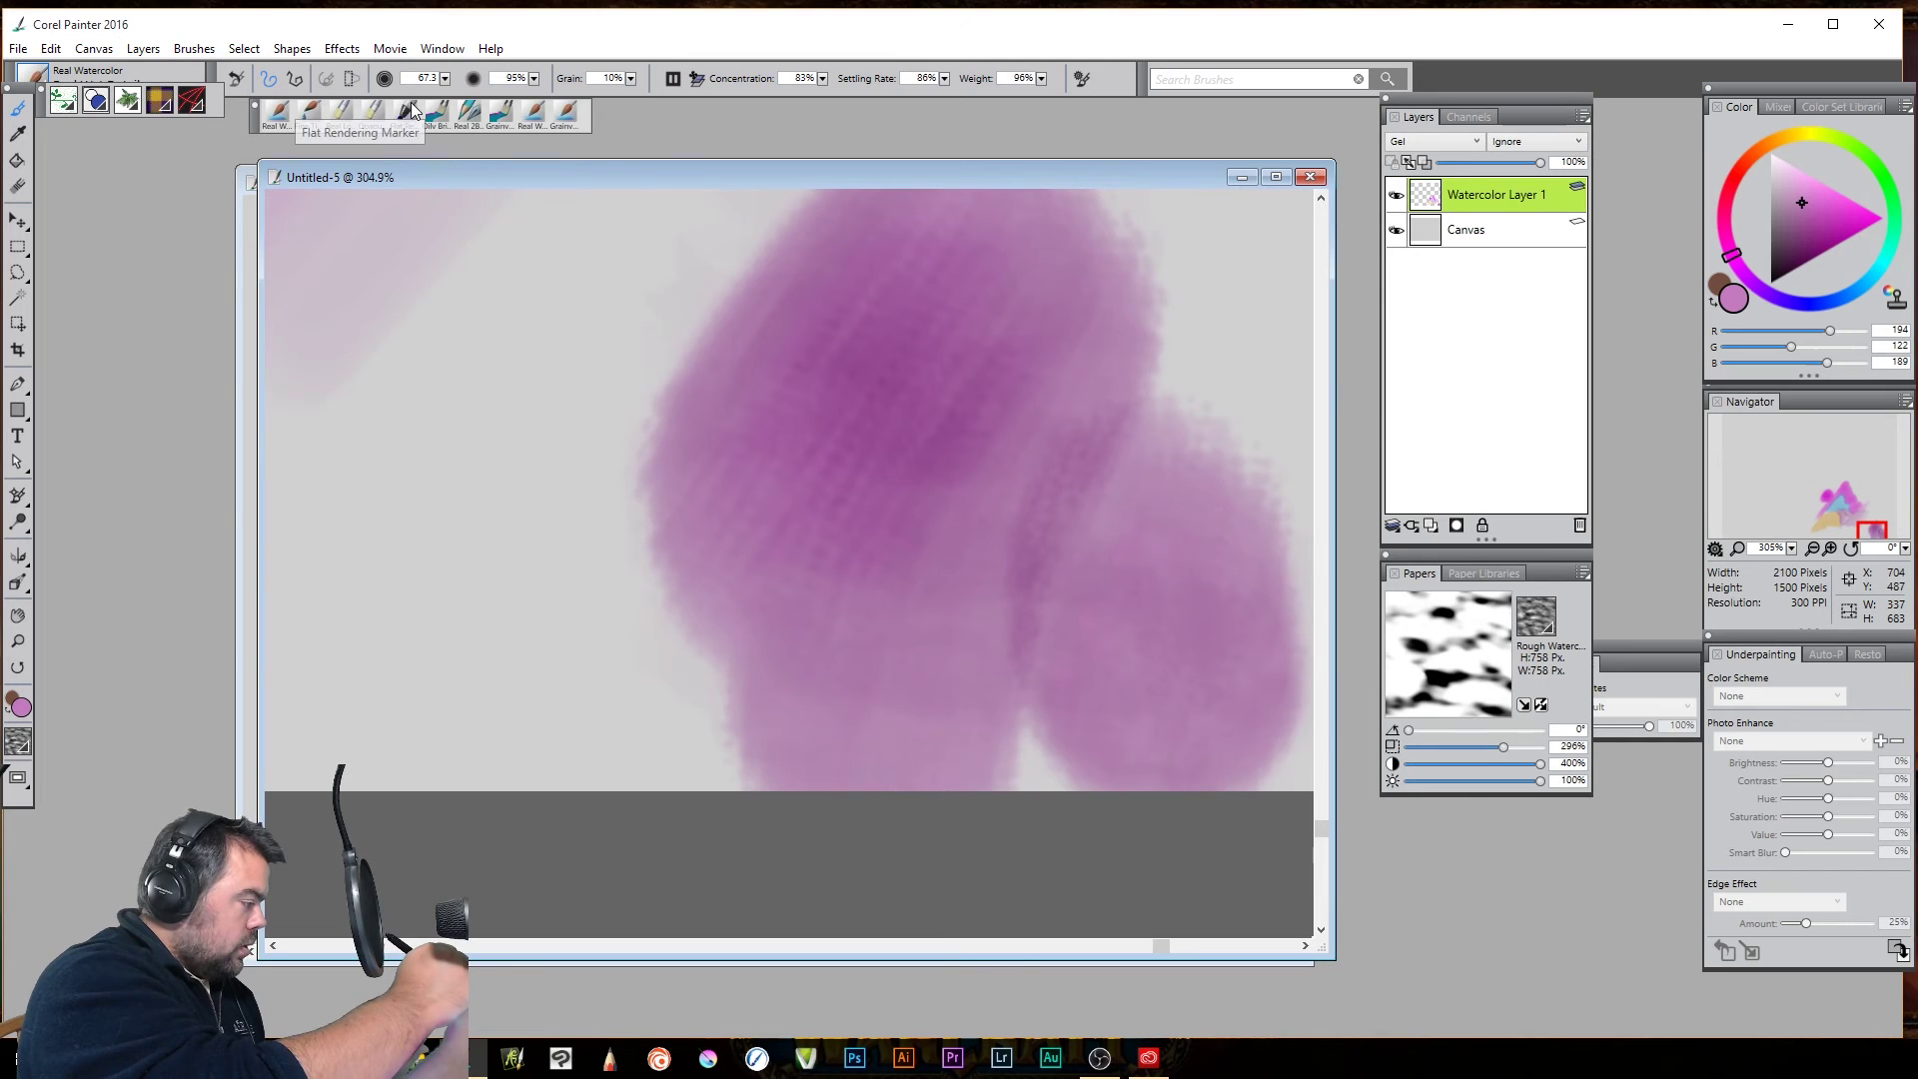
Switch to a Digital Watercolor brush, adjust its size, and paint a pink blob on a new layer
click(309, 117)
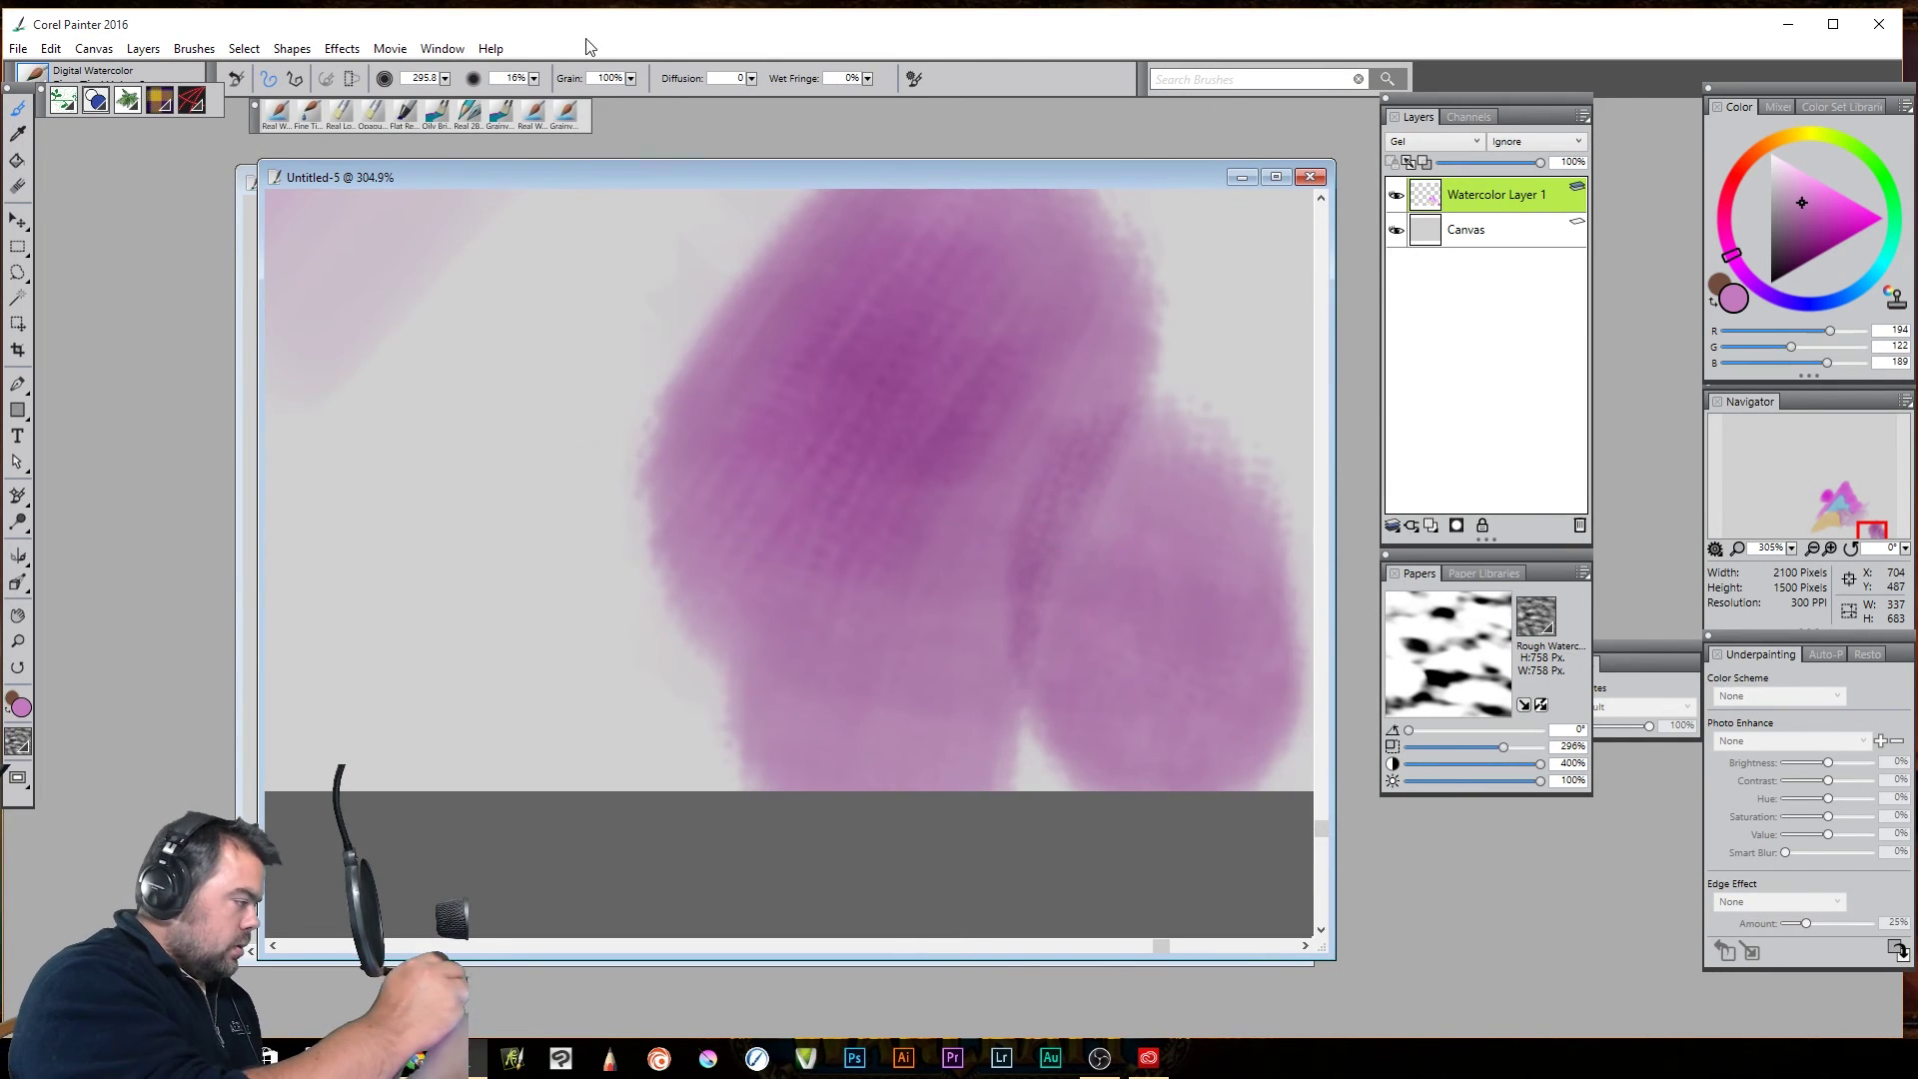
drag(446, 80, 171, 92)
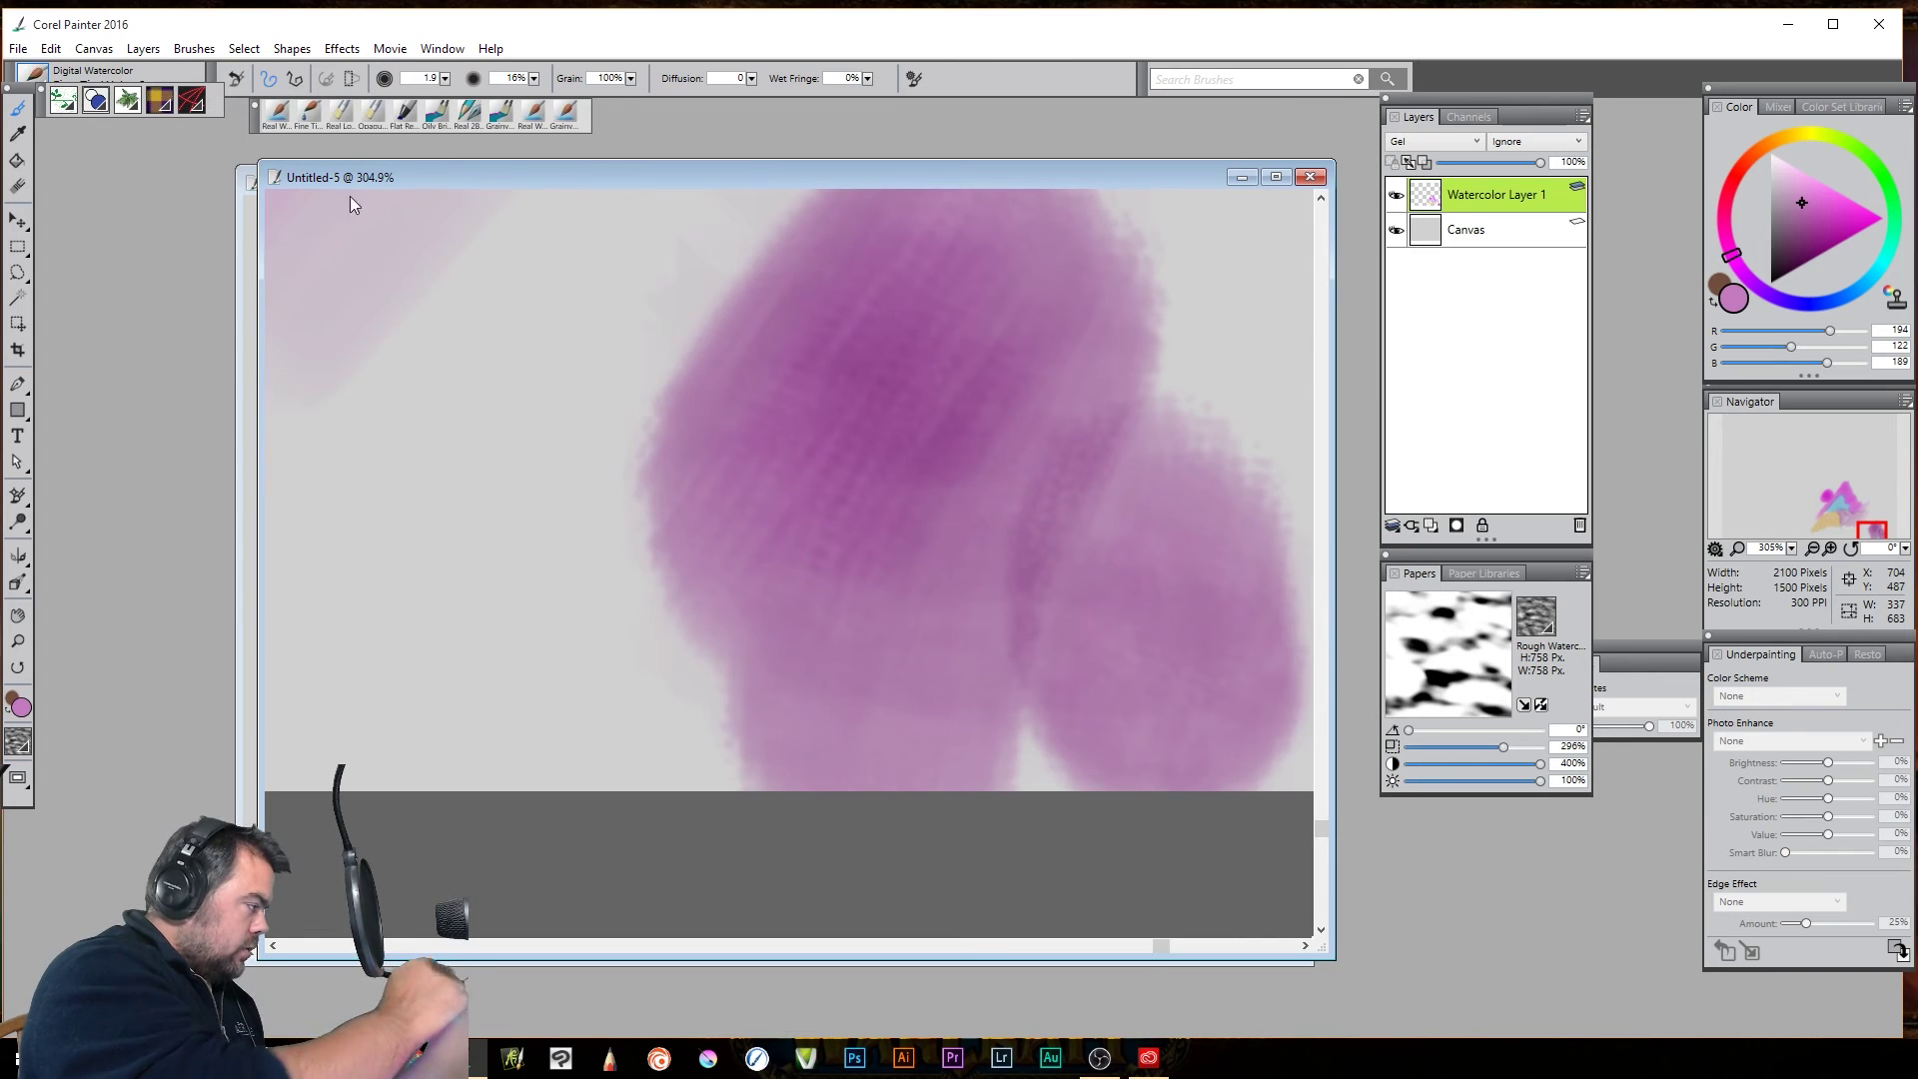
drag(445, 83, 209, 92)
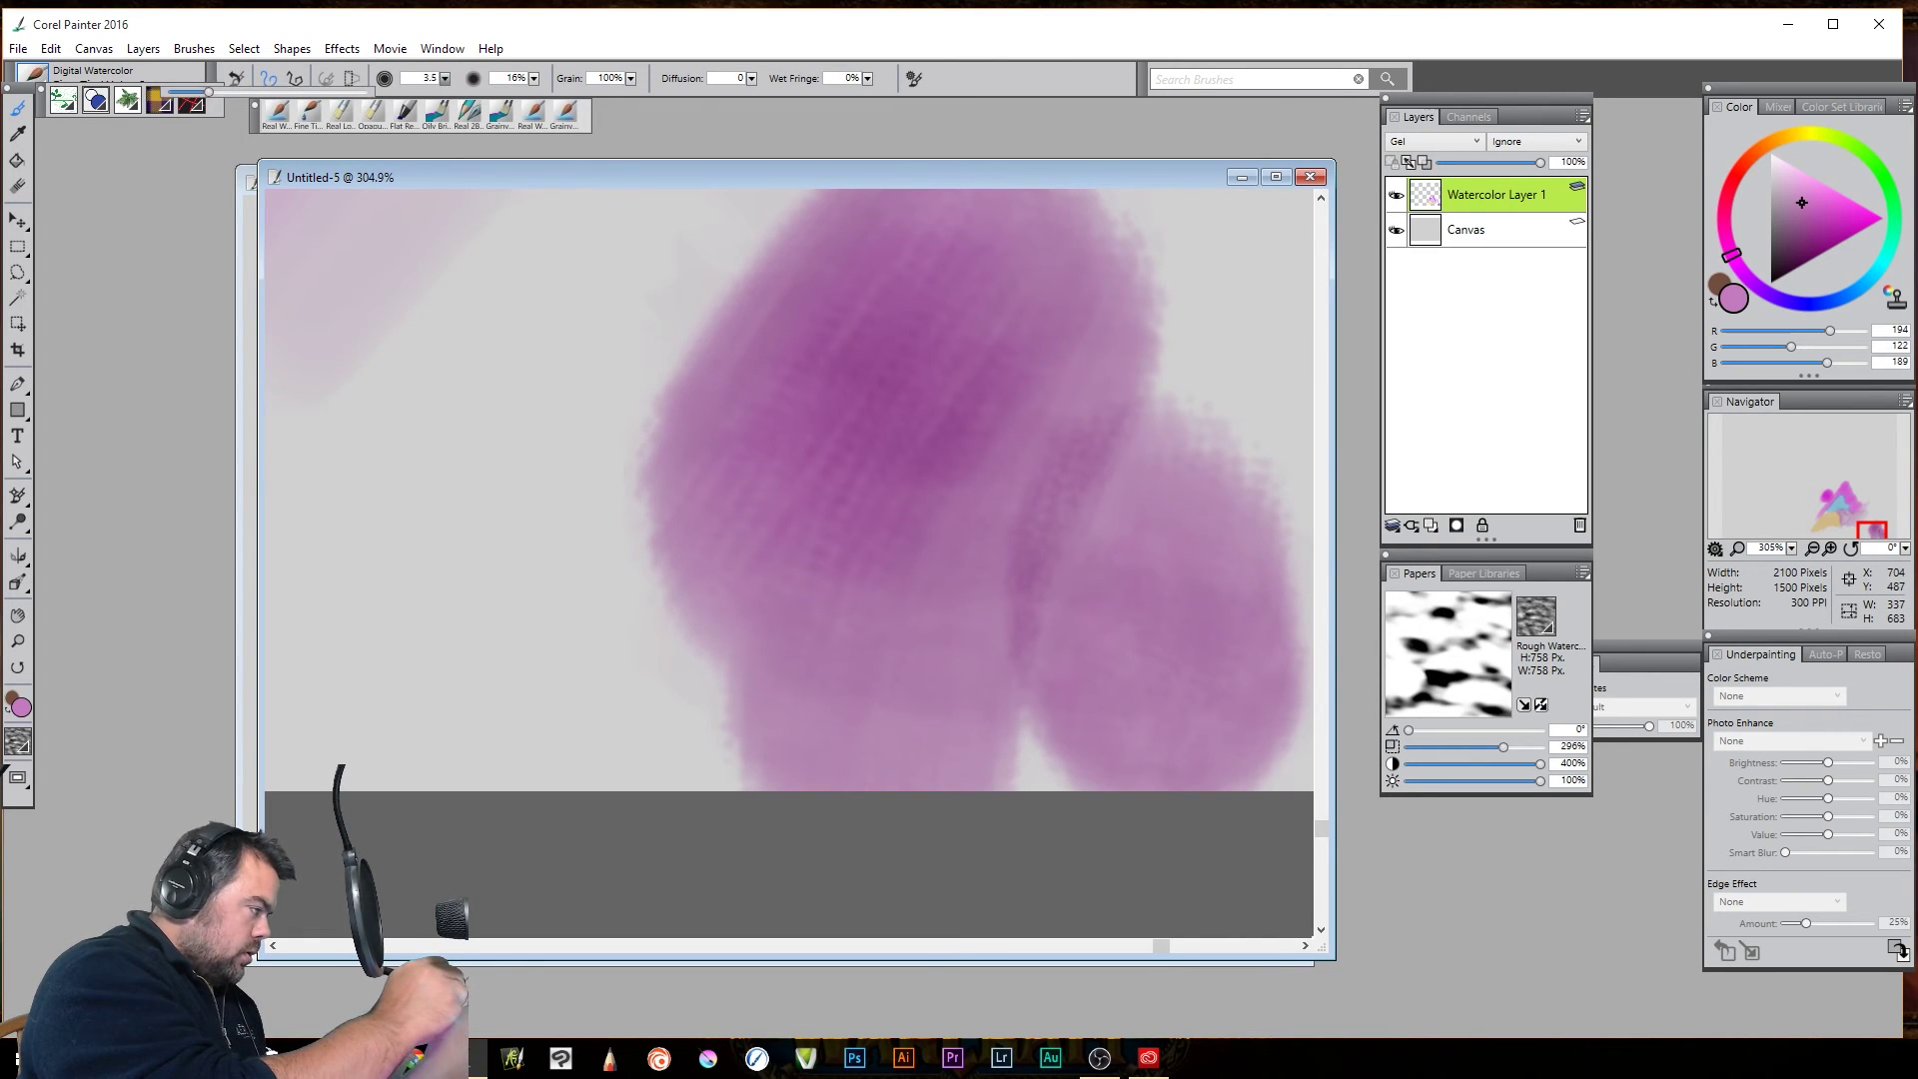
mouse_move(444, 644)
mouse_down()
mouse_move(441, 672)
mouse_move(471, 685)
mouse_move(513, 614)
mouse_move(579, 676)
mouse_move(495, 470)
mouse_move(428, 484)
mouse_move(377, 712)
mouse_move(428, 633)
mouse_move(493, 677)
mouse_move(539, 759)
mouse_up()
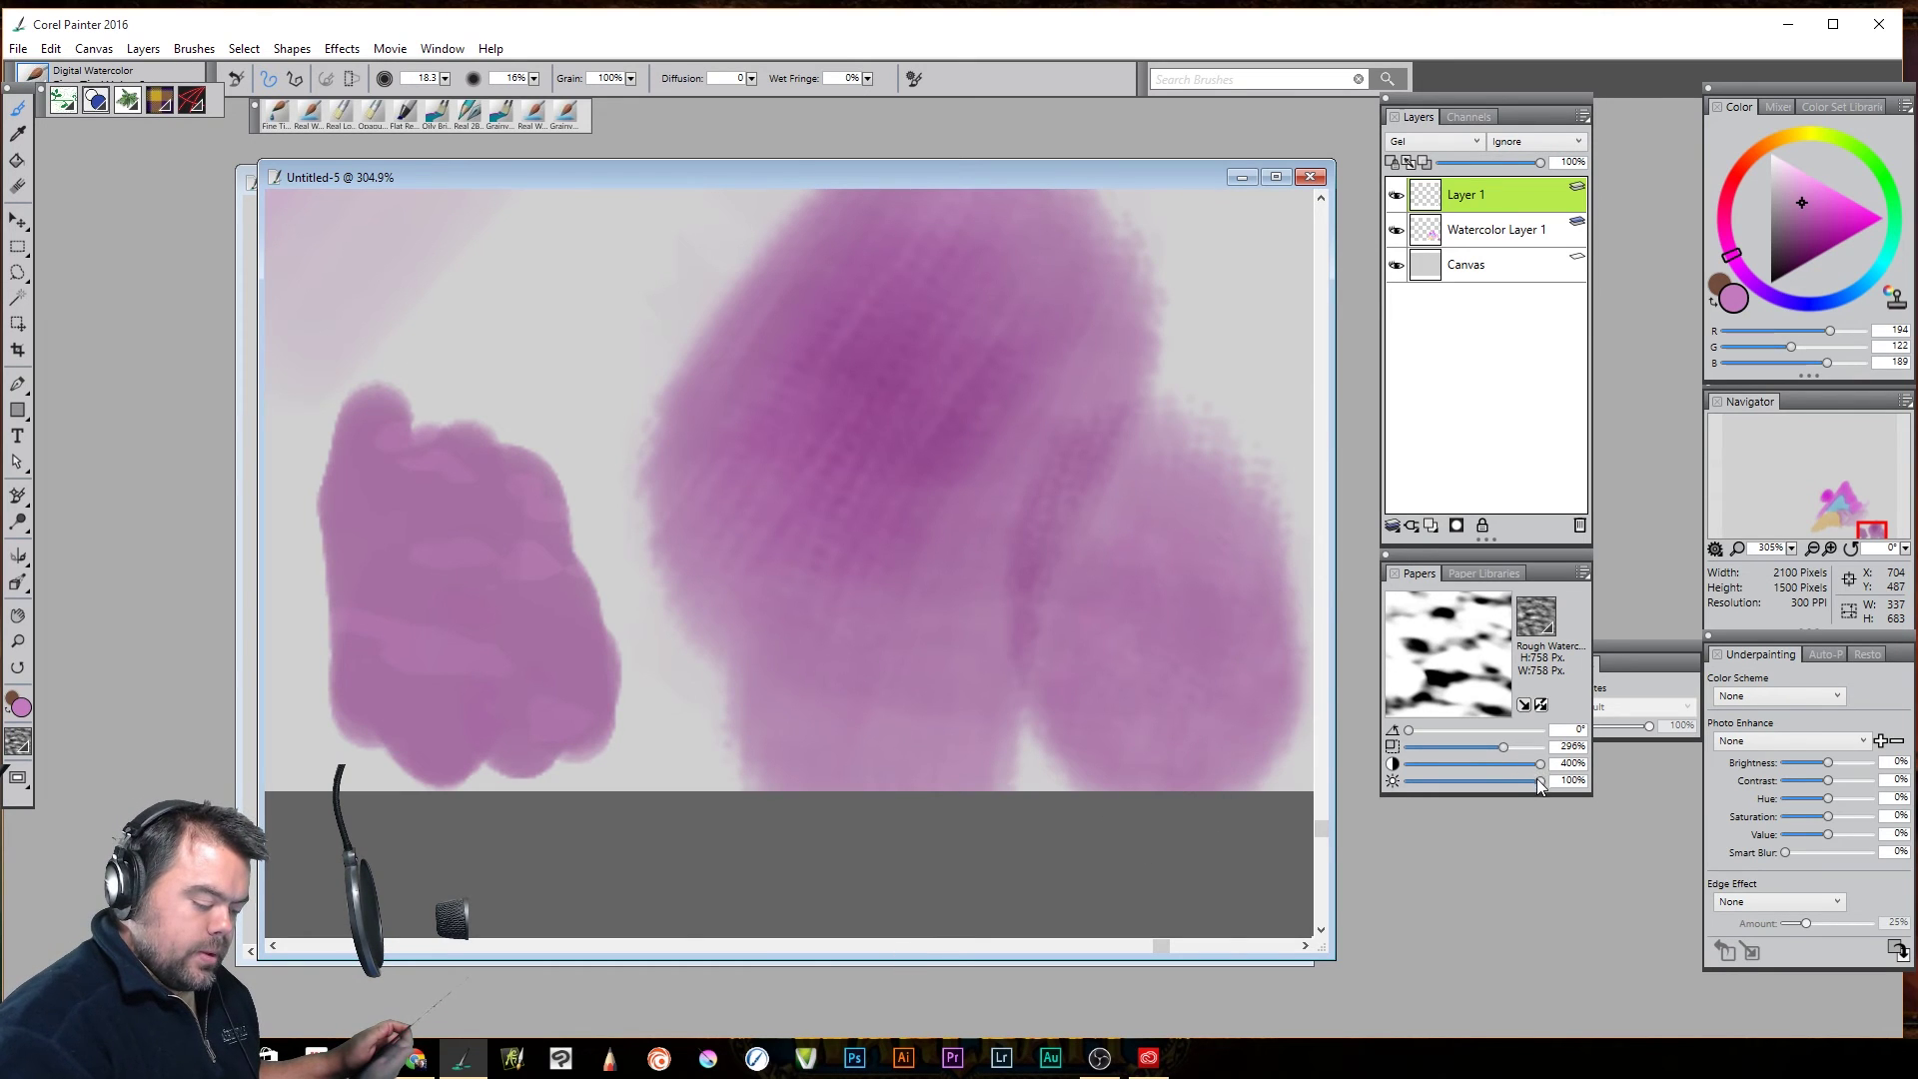
Lower paper brightness to 33%, extend the pink shape with a tall lobe, and reduce contrast to 30%
drag(1494, 793, 1441, 799)
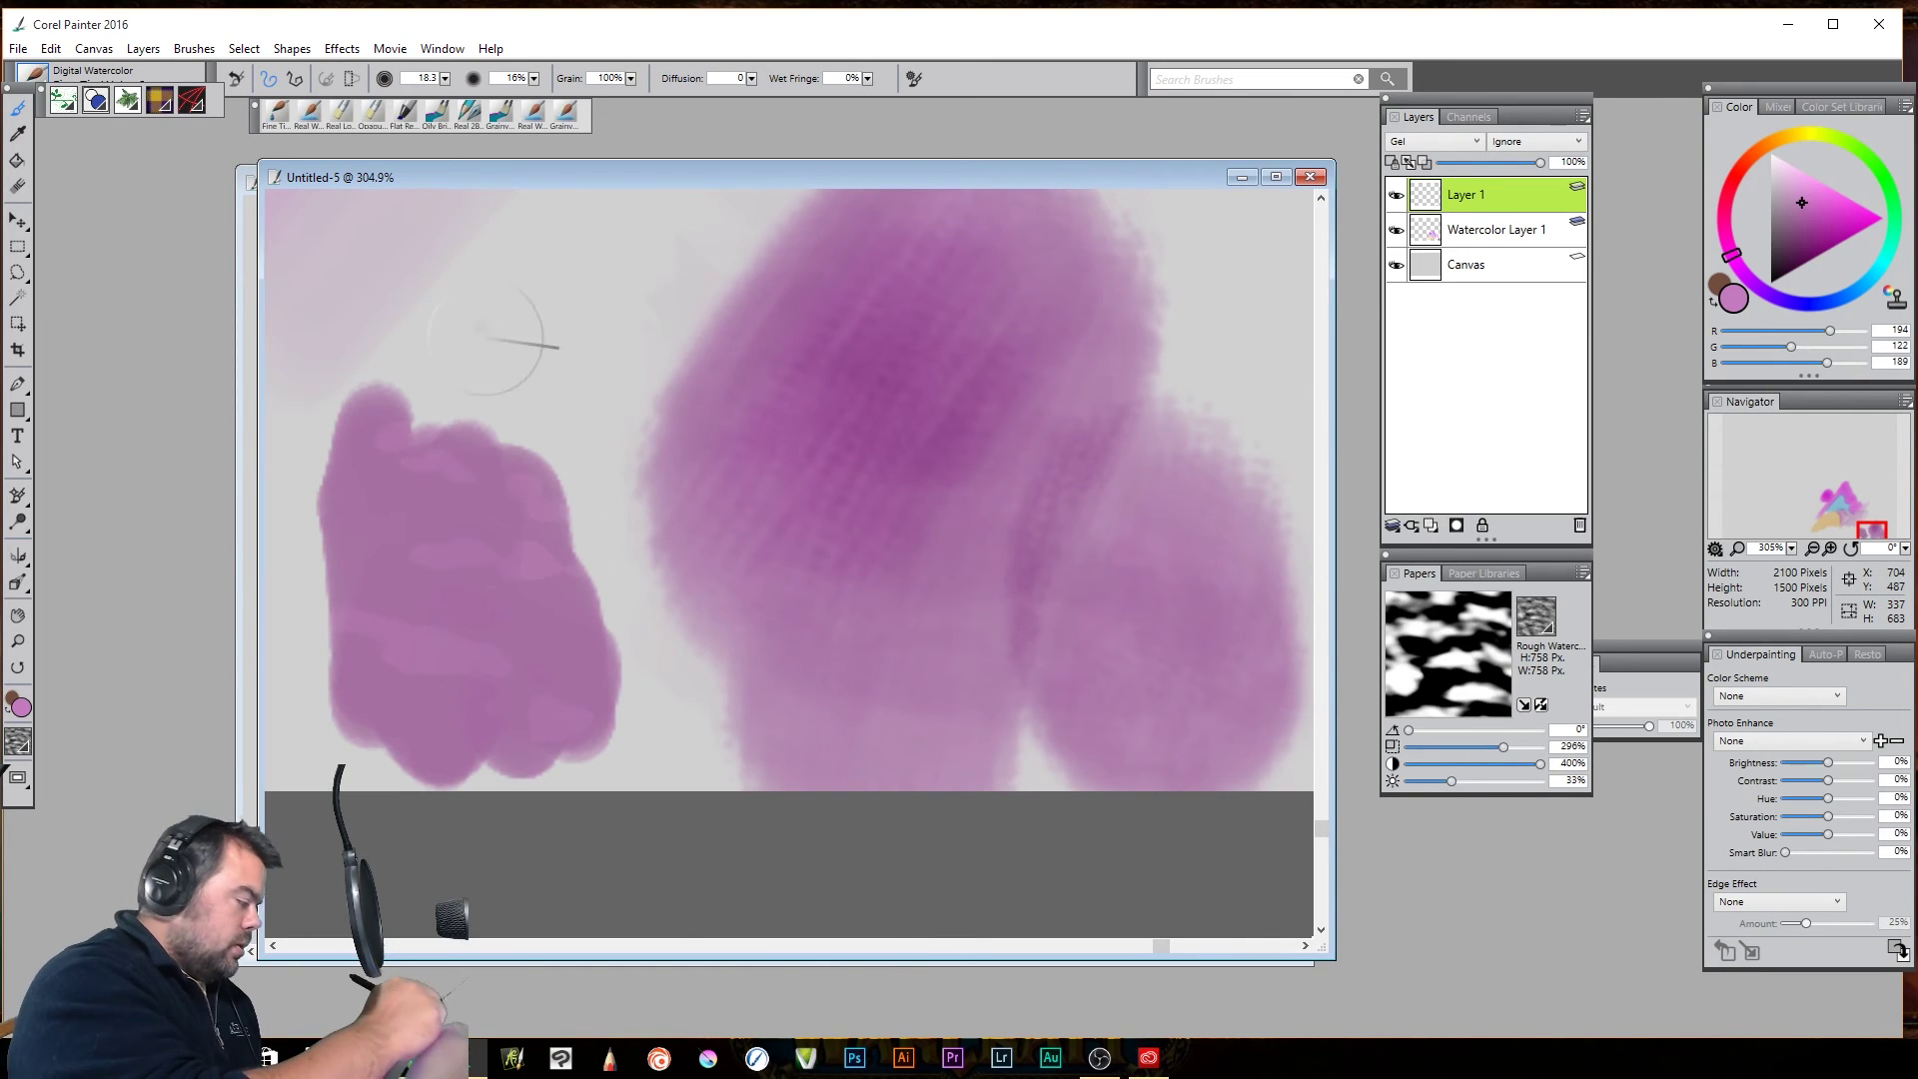
mouse_move(536, 334)
mouse_down()
mouse_move(492, 440)
mouse_move(539, 569)
mouse_move(597, 625)
mouse_move(685, 783)
mouse_move(334, 570)
mouse_move(324, 486)
mouse_up()
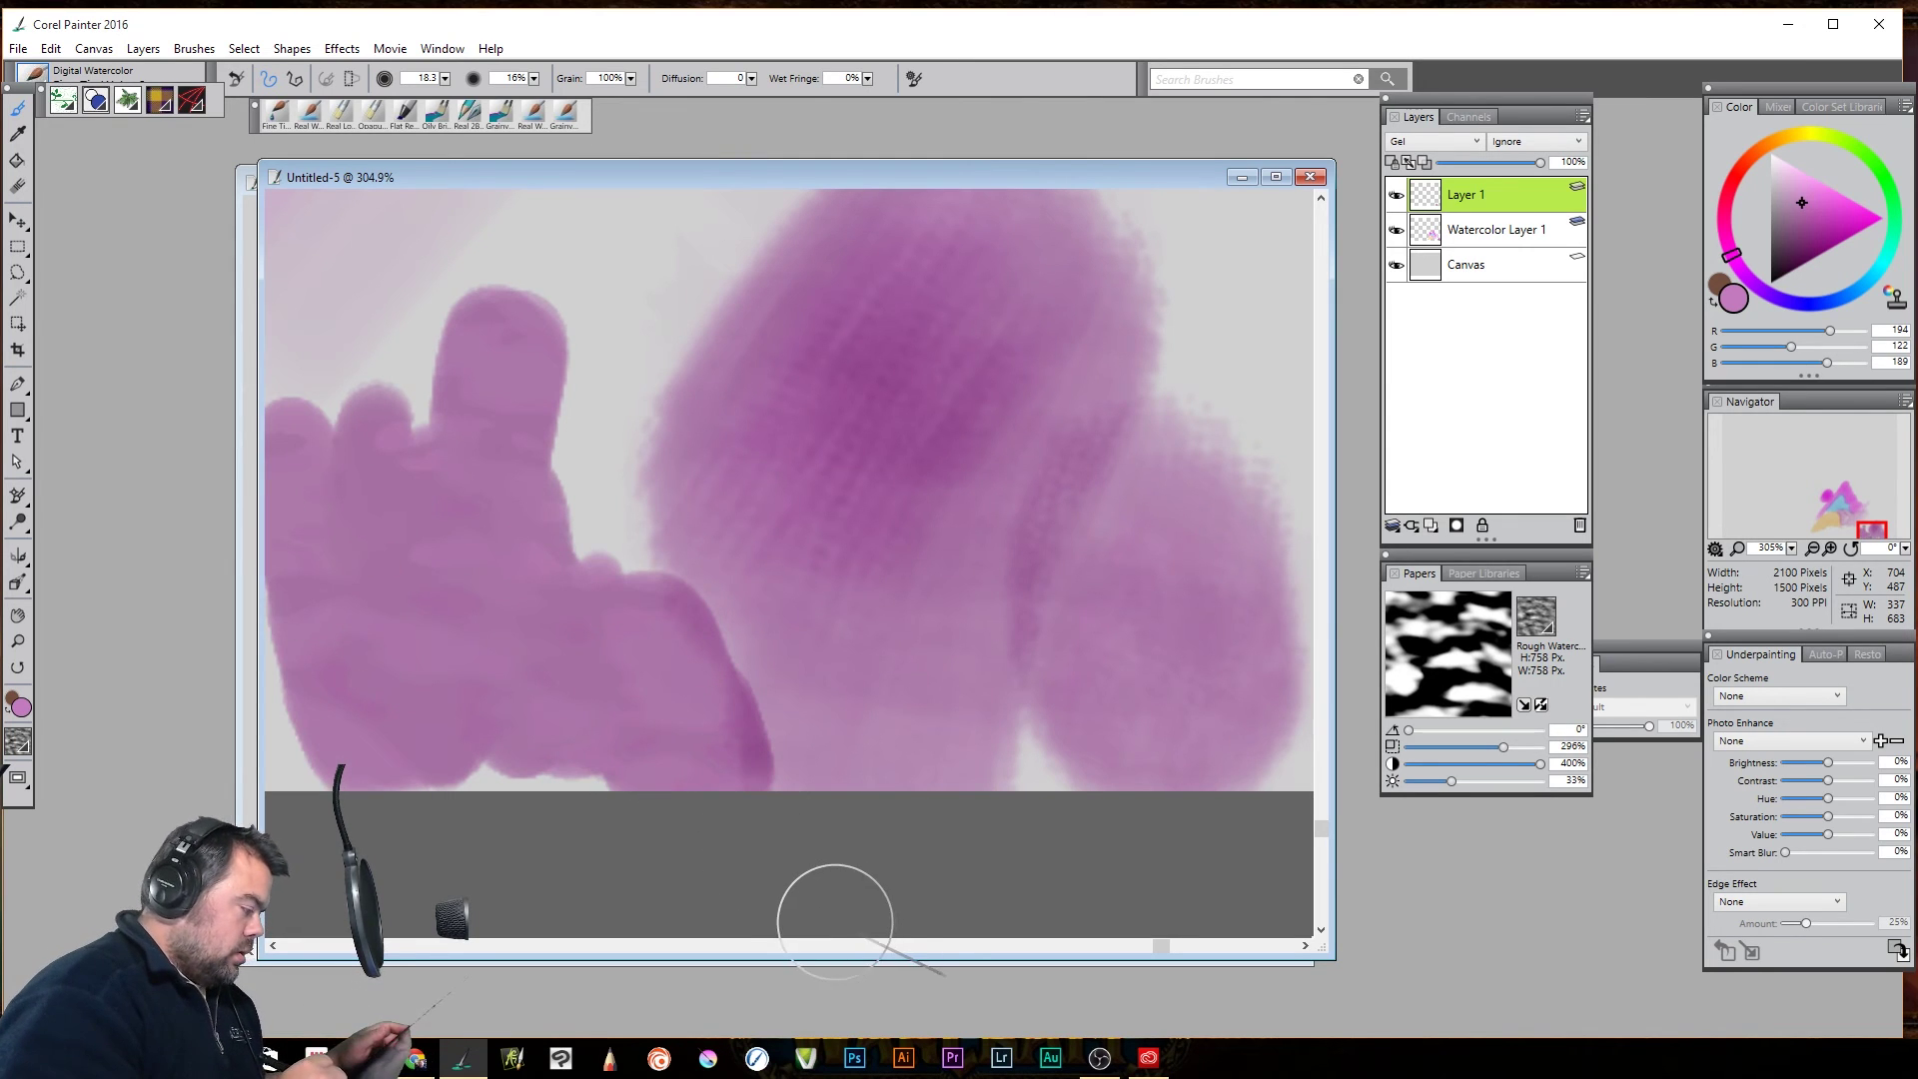
mouse_move(719, 513)
mouse_down()
mouse_move(1016, 548)
mouse_move(1200, 469)
mouse_up()
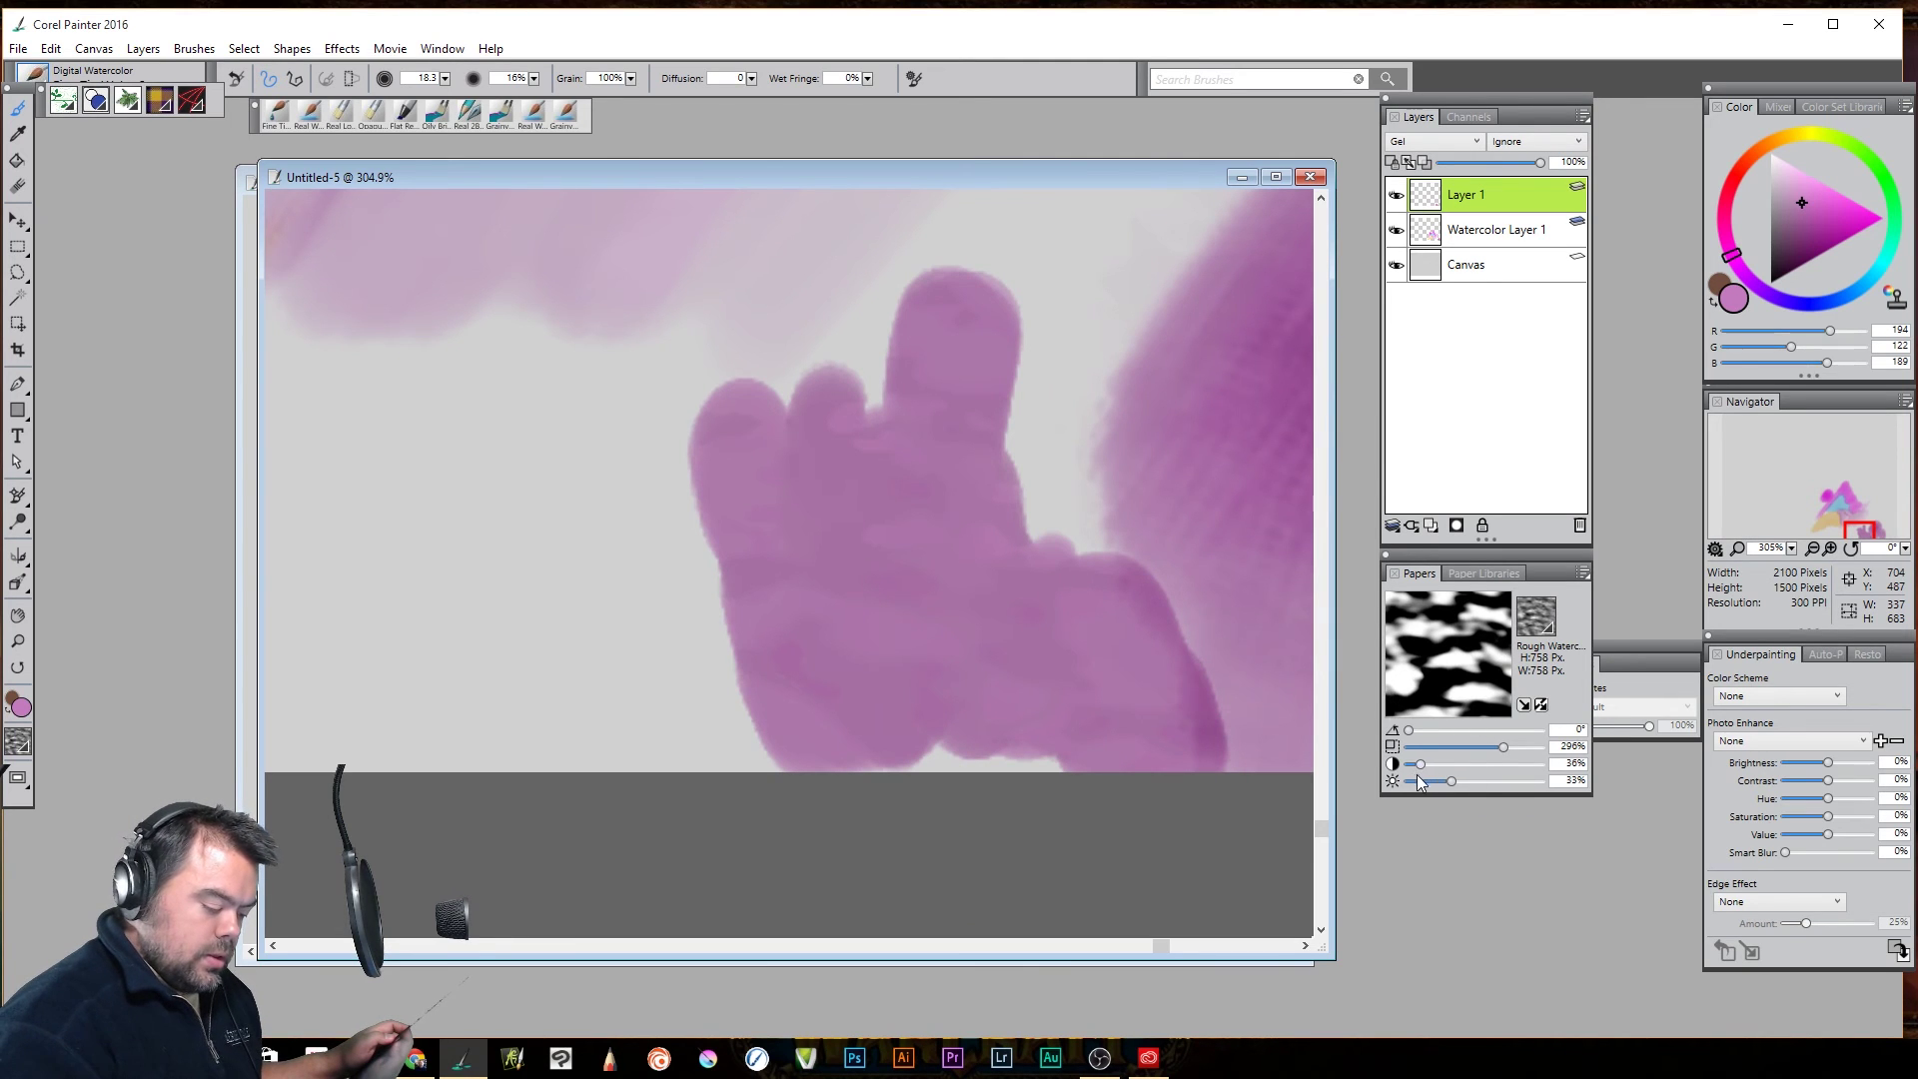
drag(1416, 775, 1412, 770)
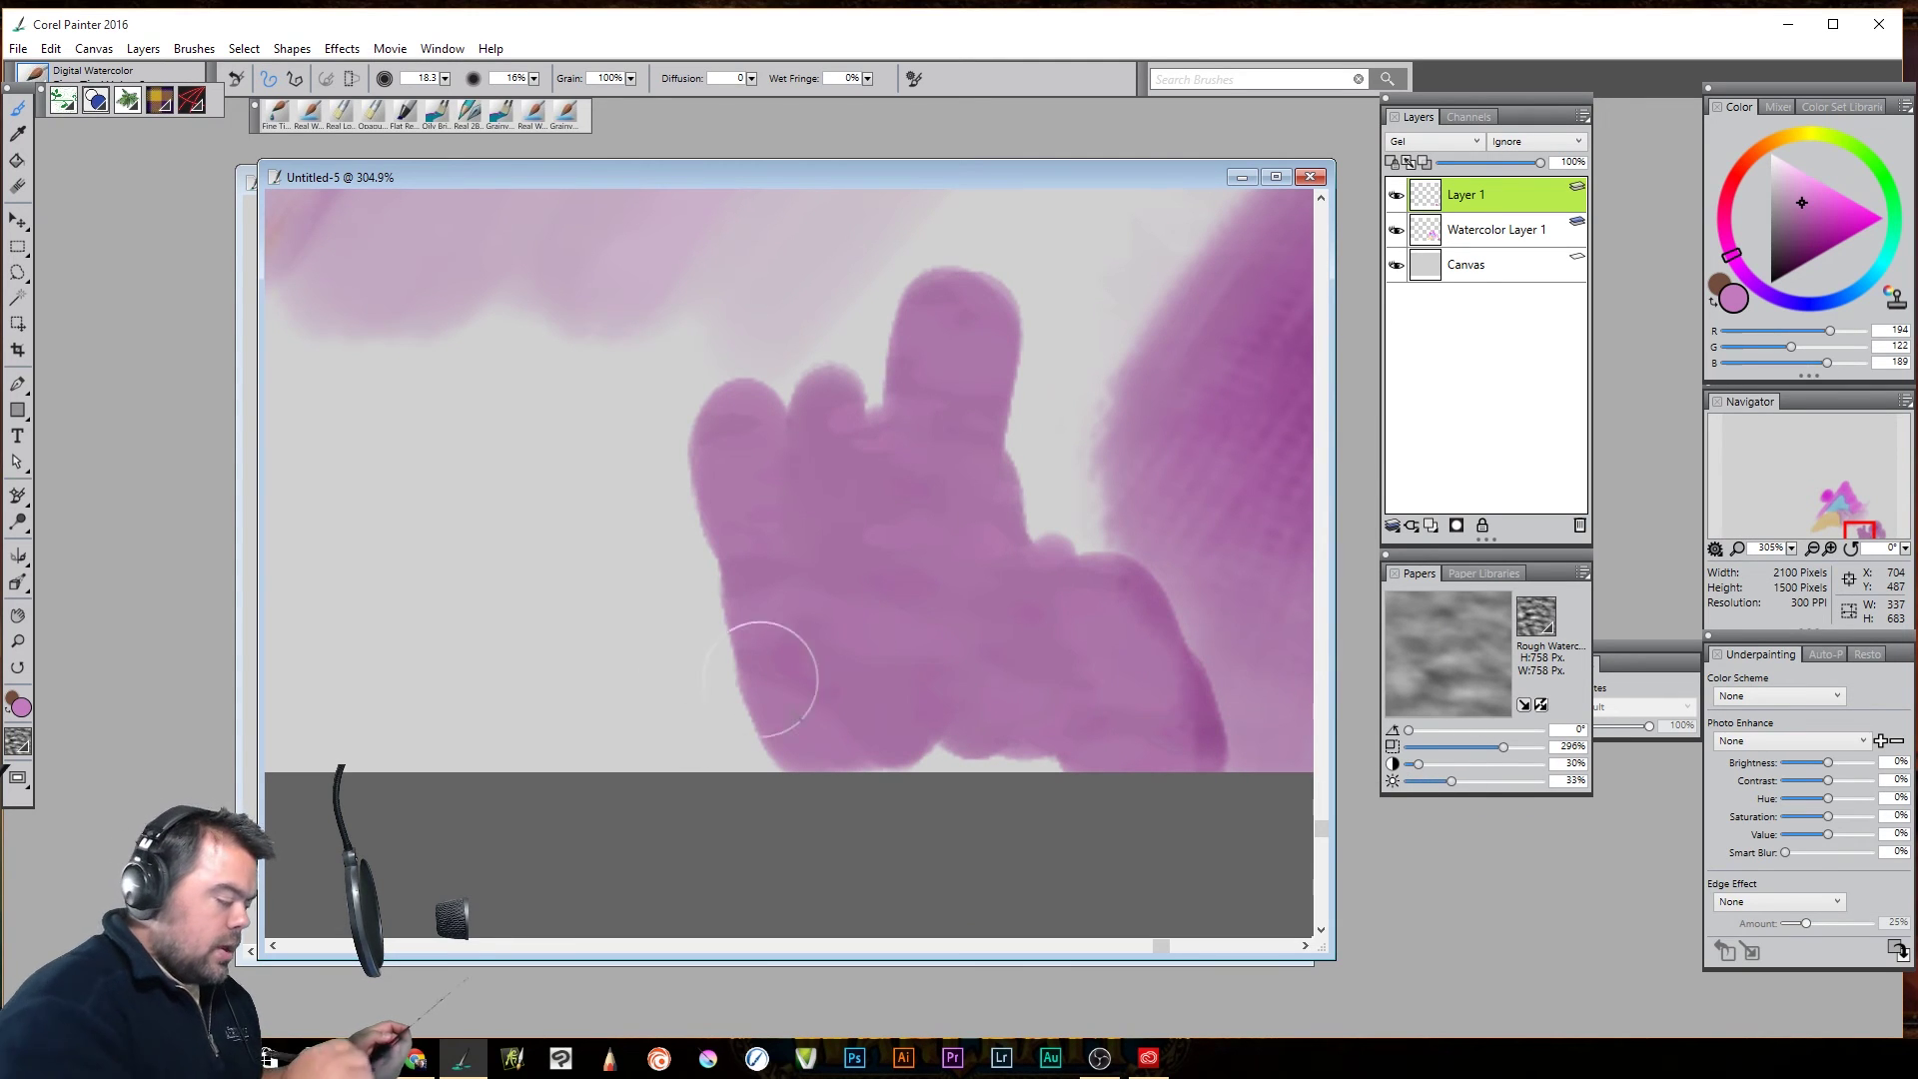
Paint a pink blob on the left, raise paper contrast to 291%, and repaint it darker and wider
mouse_move(449, 550)
mouse_down()
mouse_move(458, 530)
mouse_move(612, 660)
mouse_move(505, 513)
mouse_move(418, 568)
mouse_up()
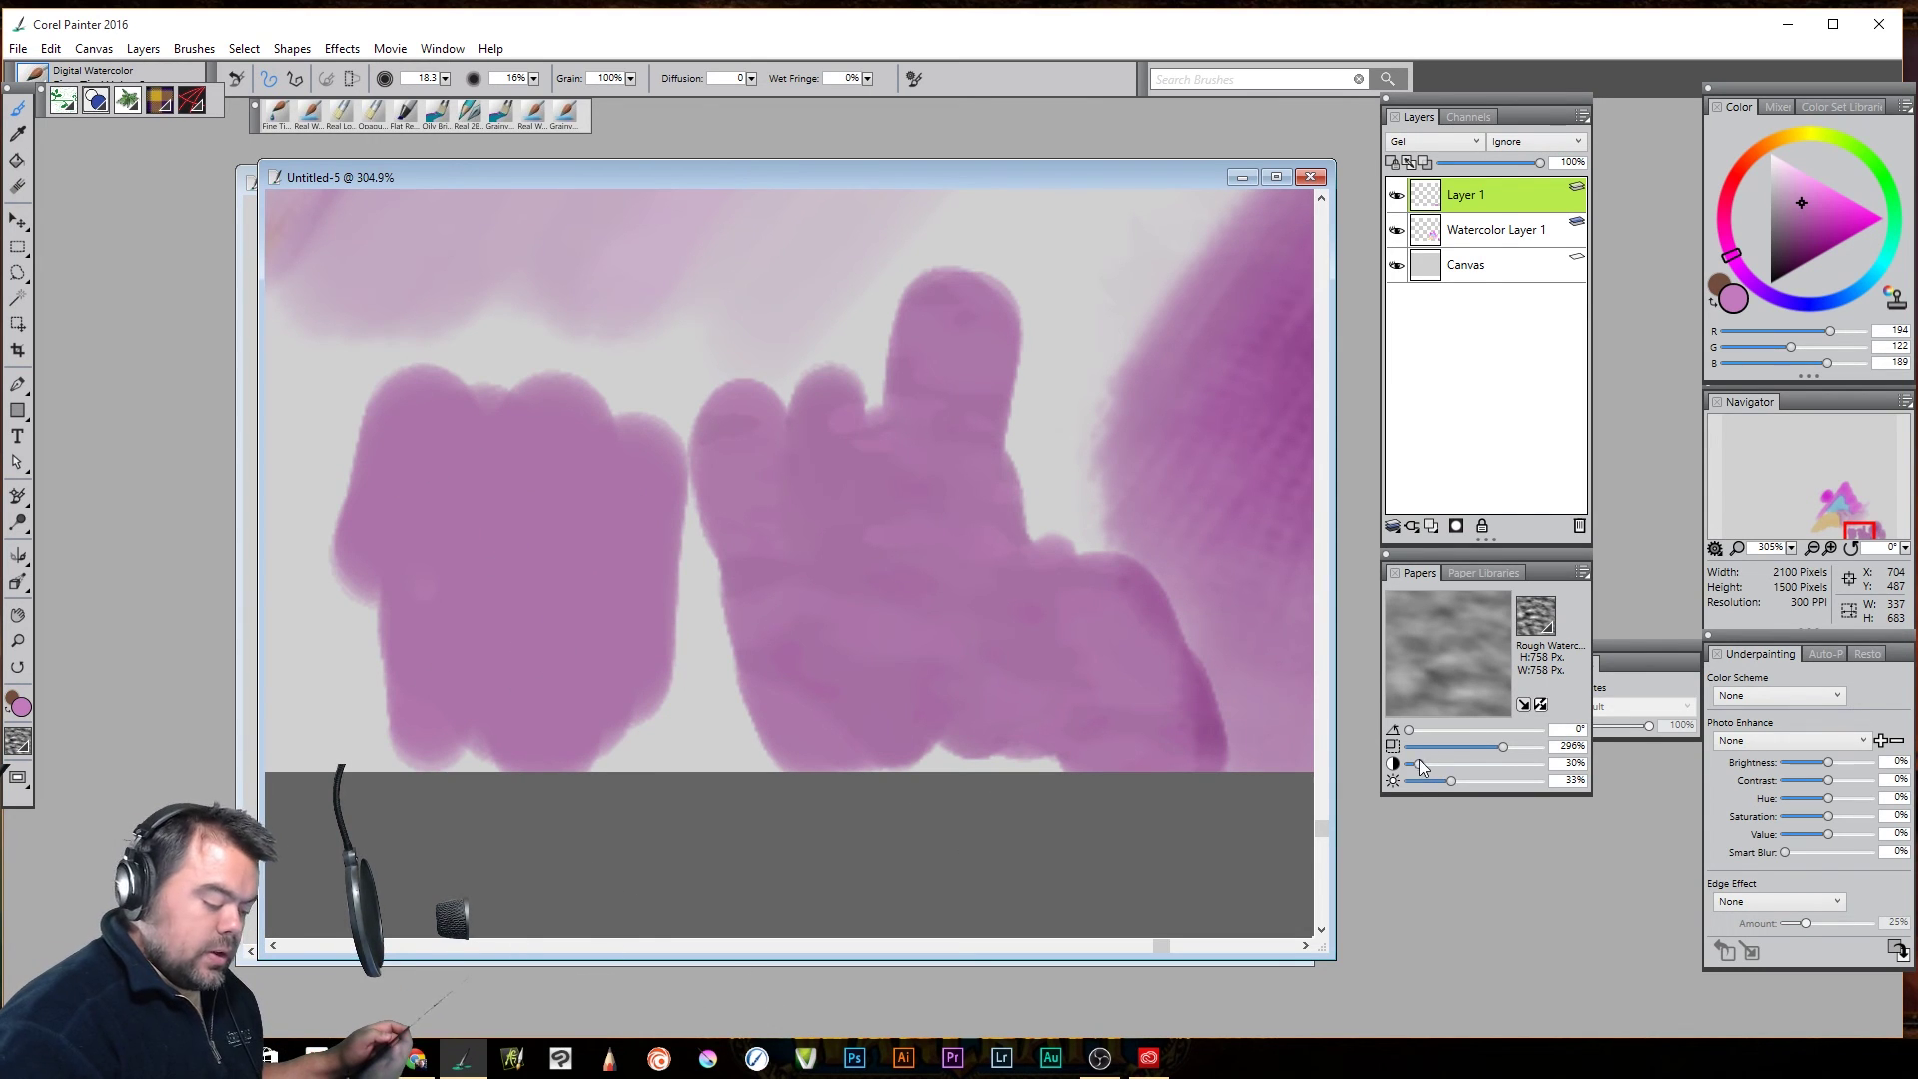
drag(1505, 764, 1502, 764)
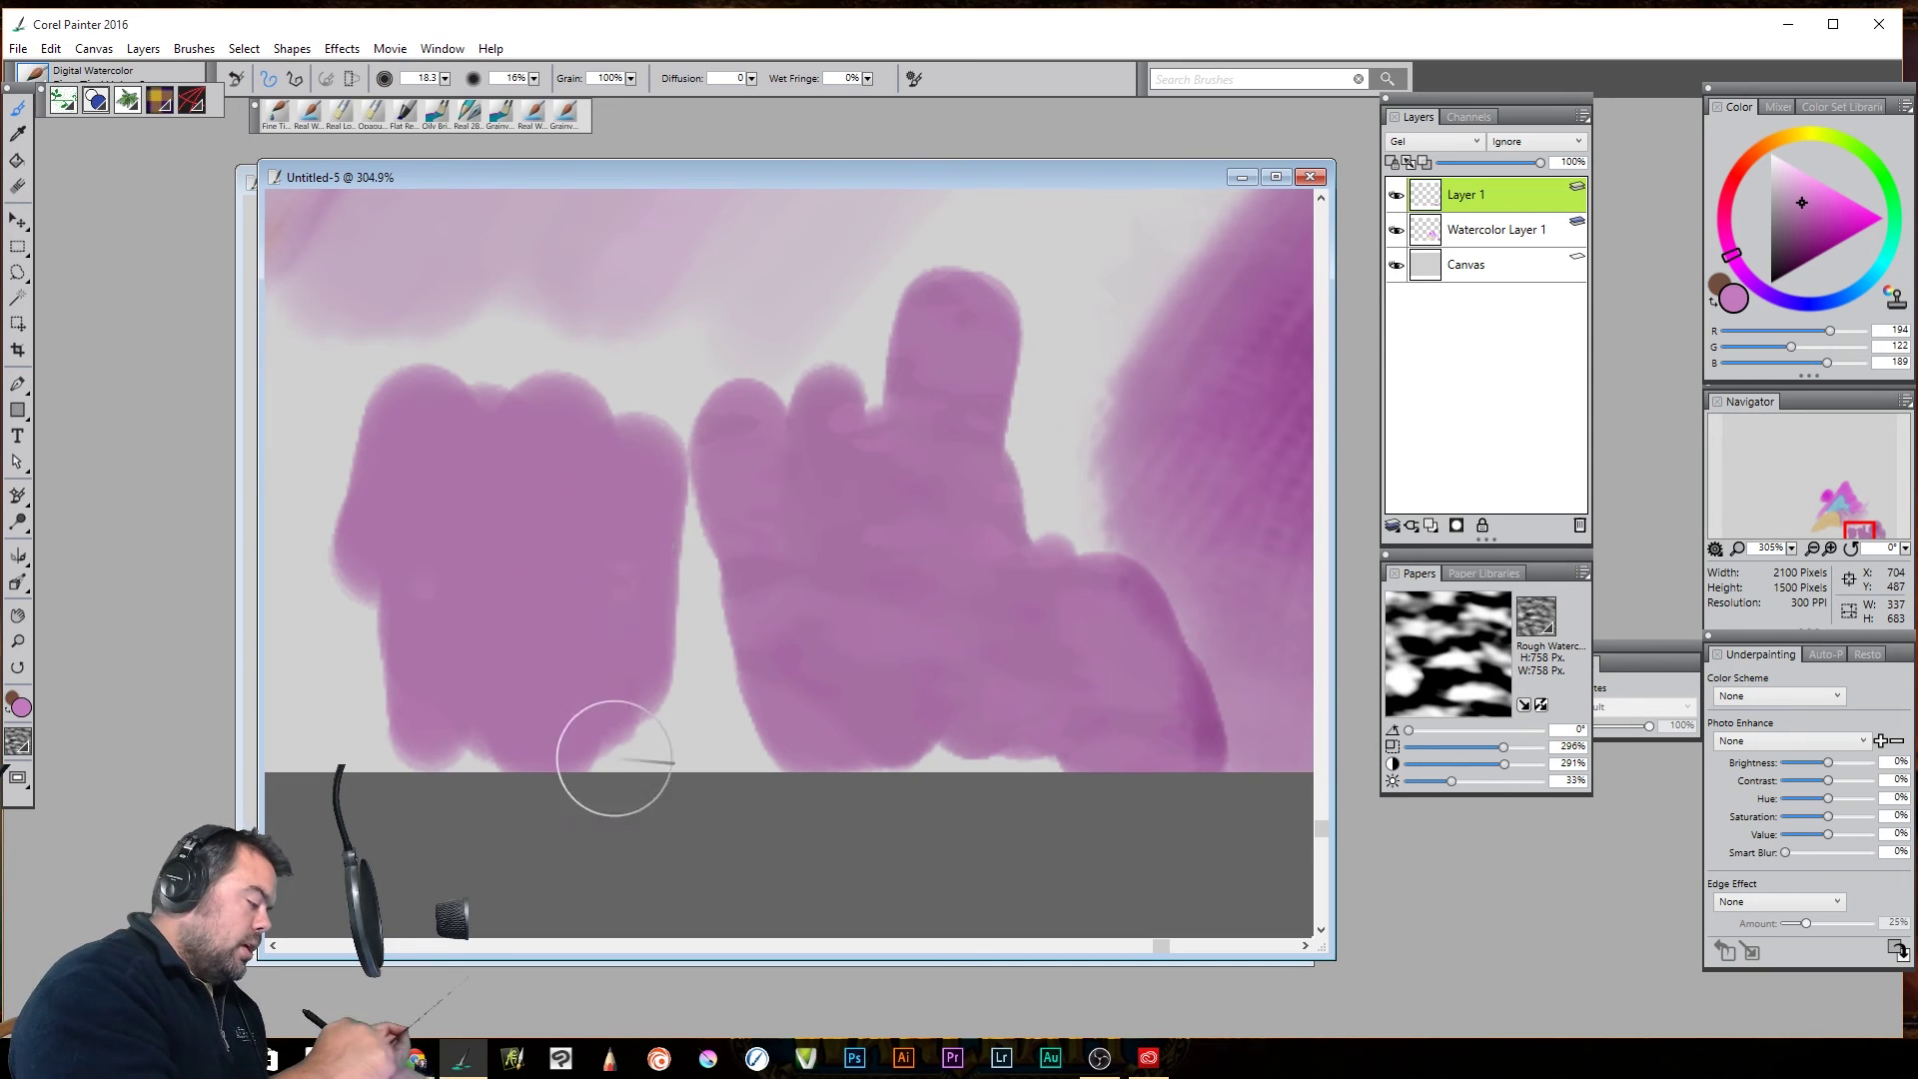
mouse_move(478, 686)
mouse_down()
mouse_move(385, 492)
mouse_move(620, 518)
mouse_move(689, 764)
mouse_up()
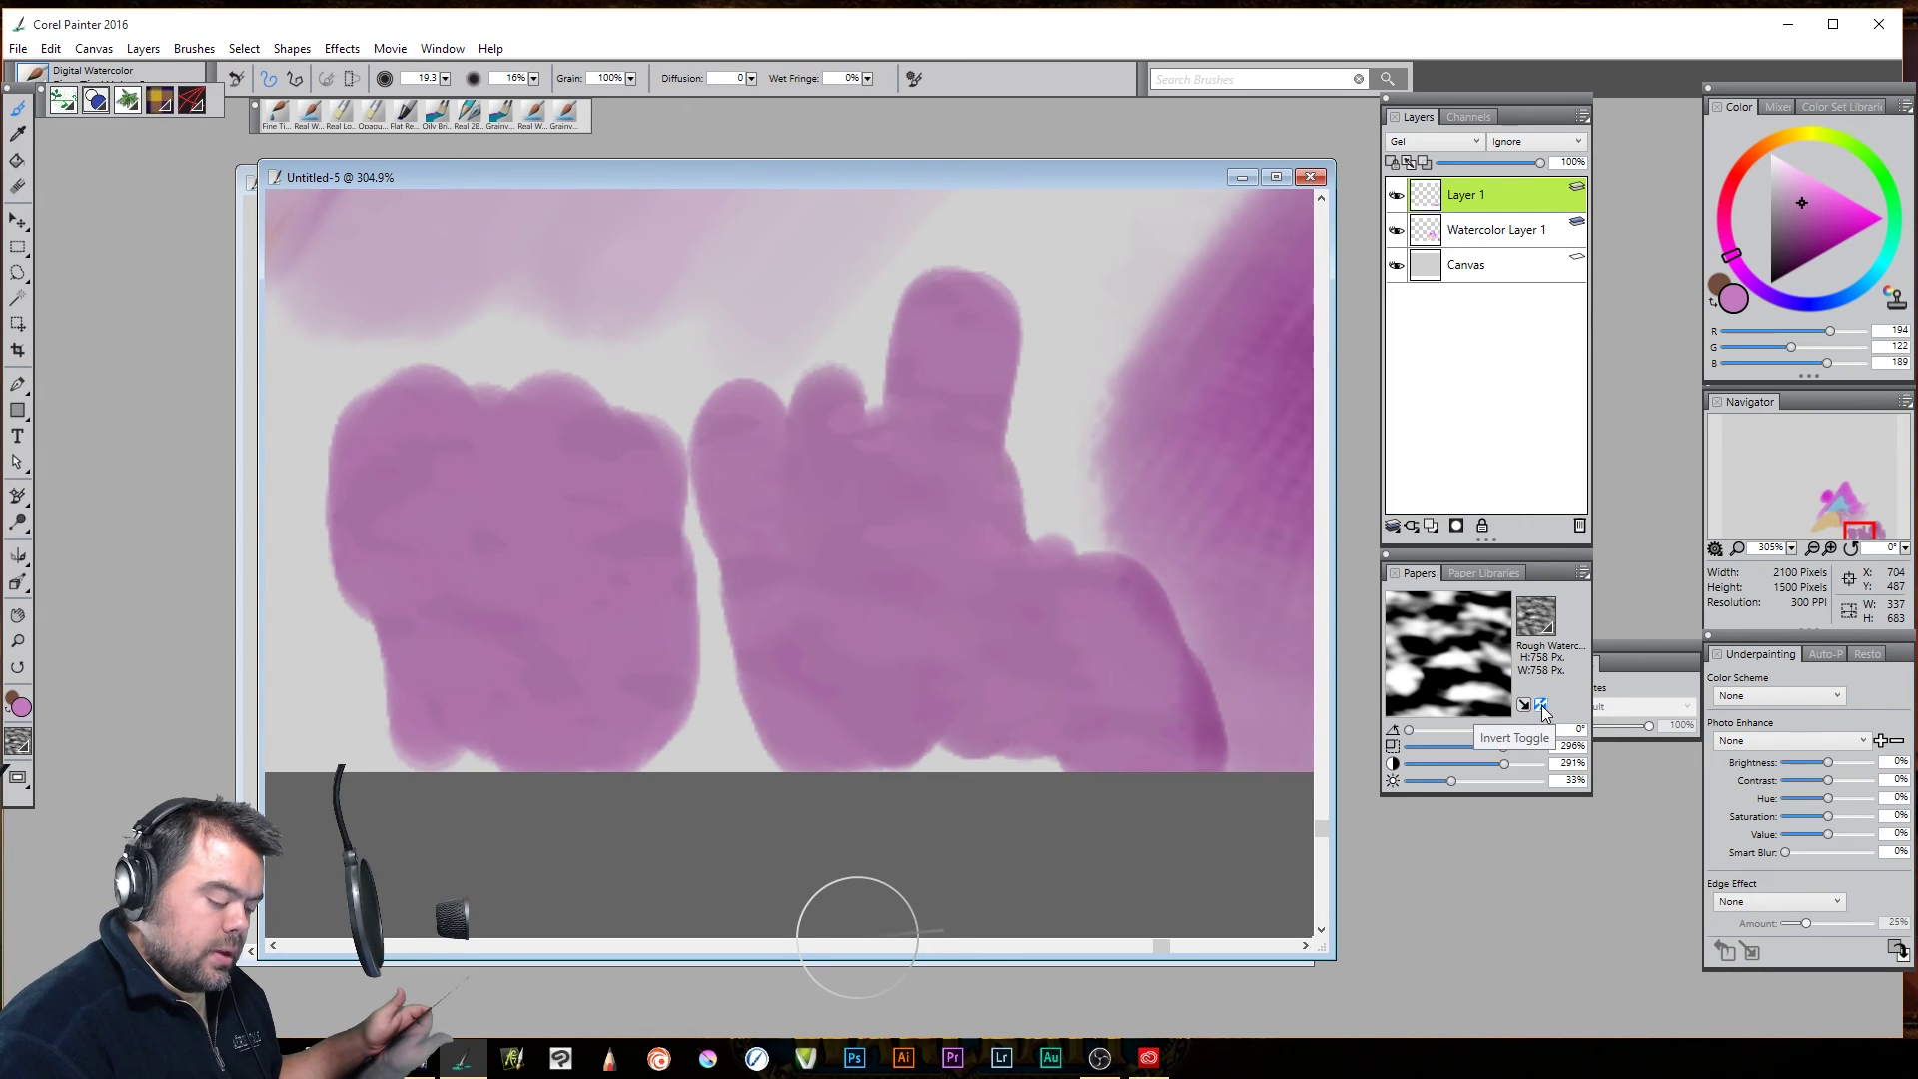
Enlarge the brush to 34.4, toggle the paper Invert and Direction options, and open the paper library
key(])
key(])
key(])
key(])
click(1541, 705)
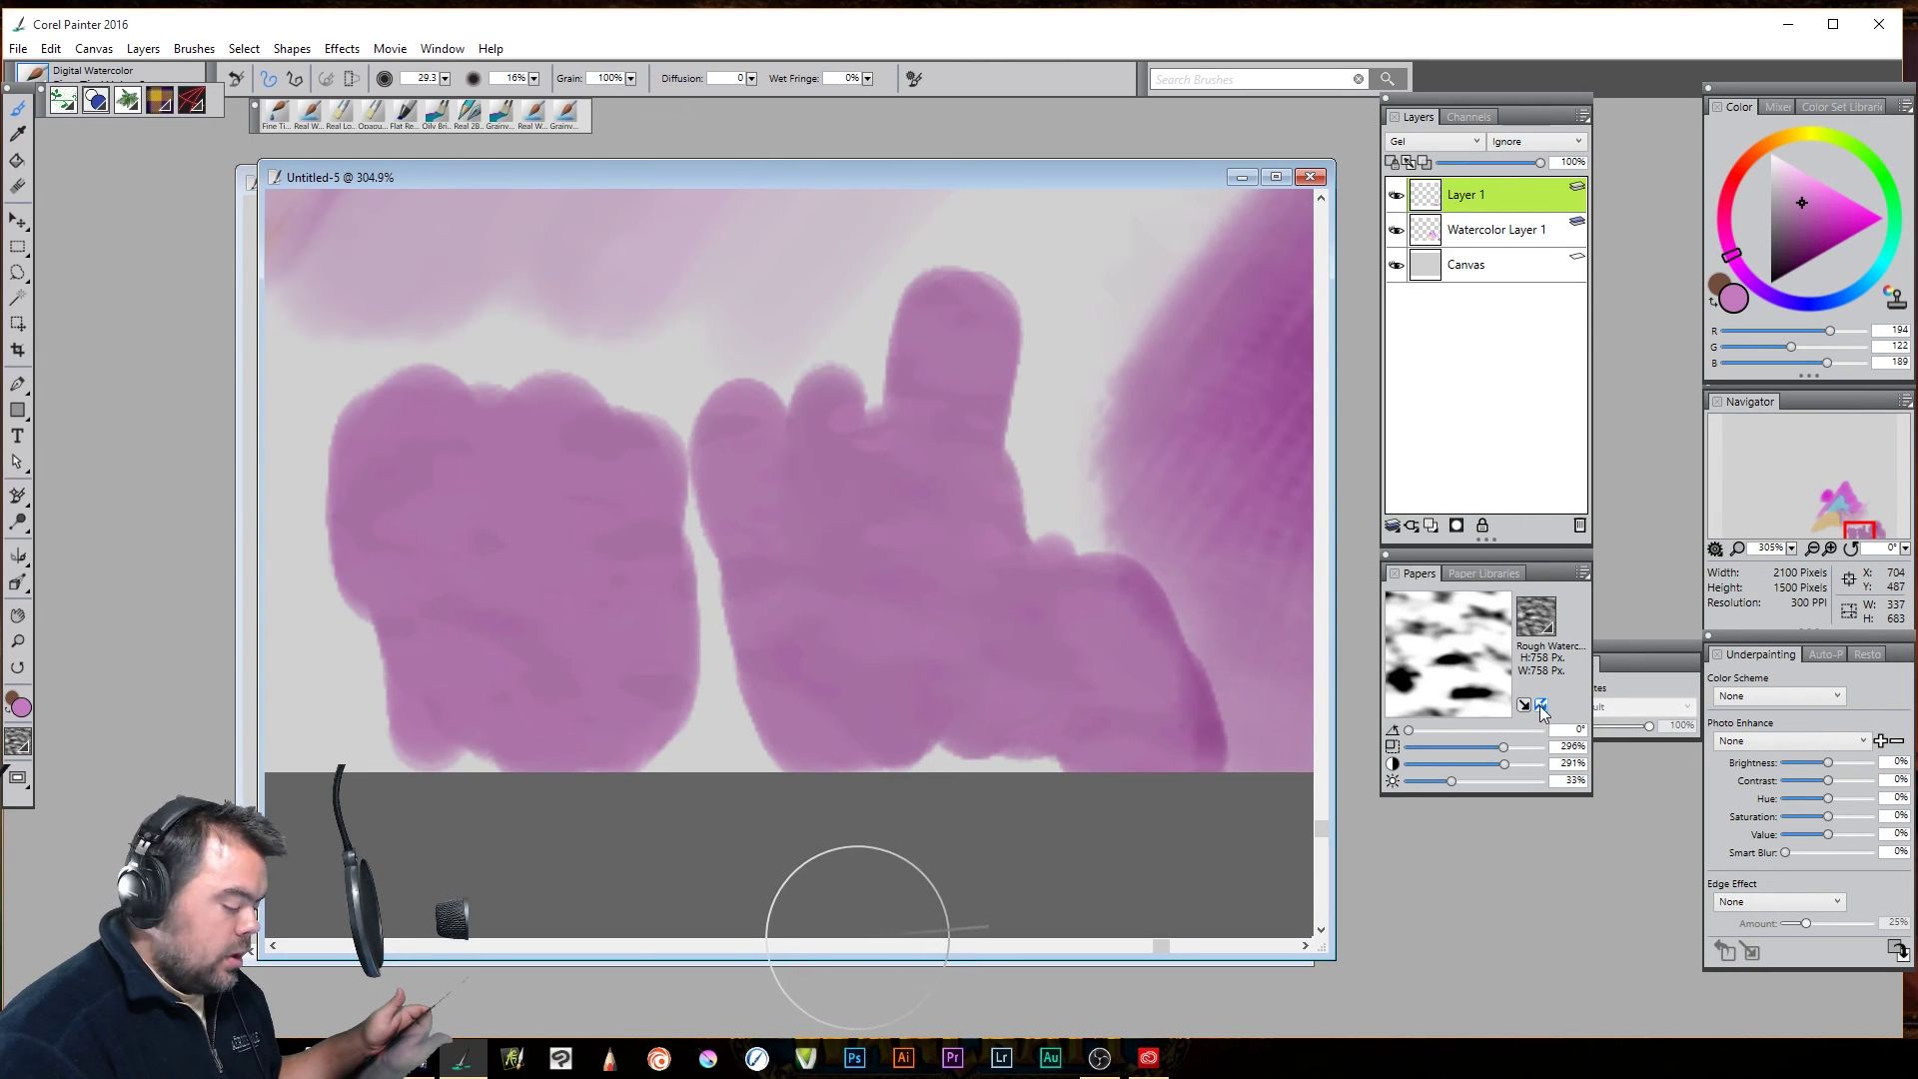
click(1541, 707)
key(])
key(])
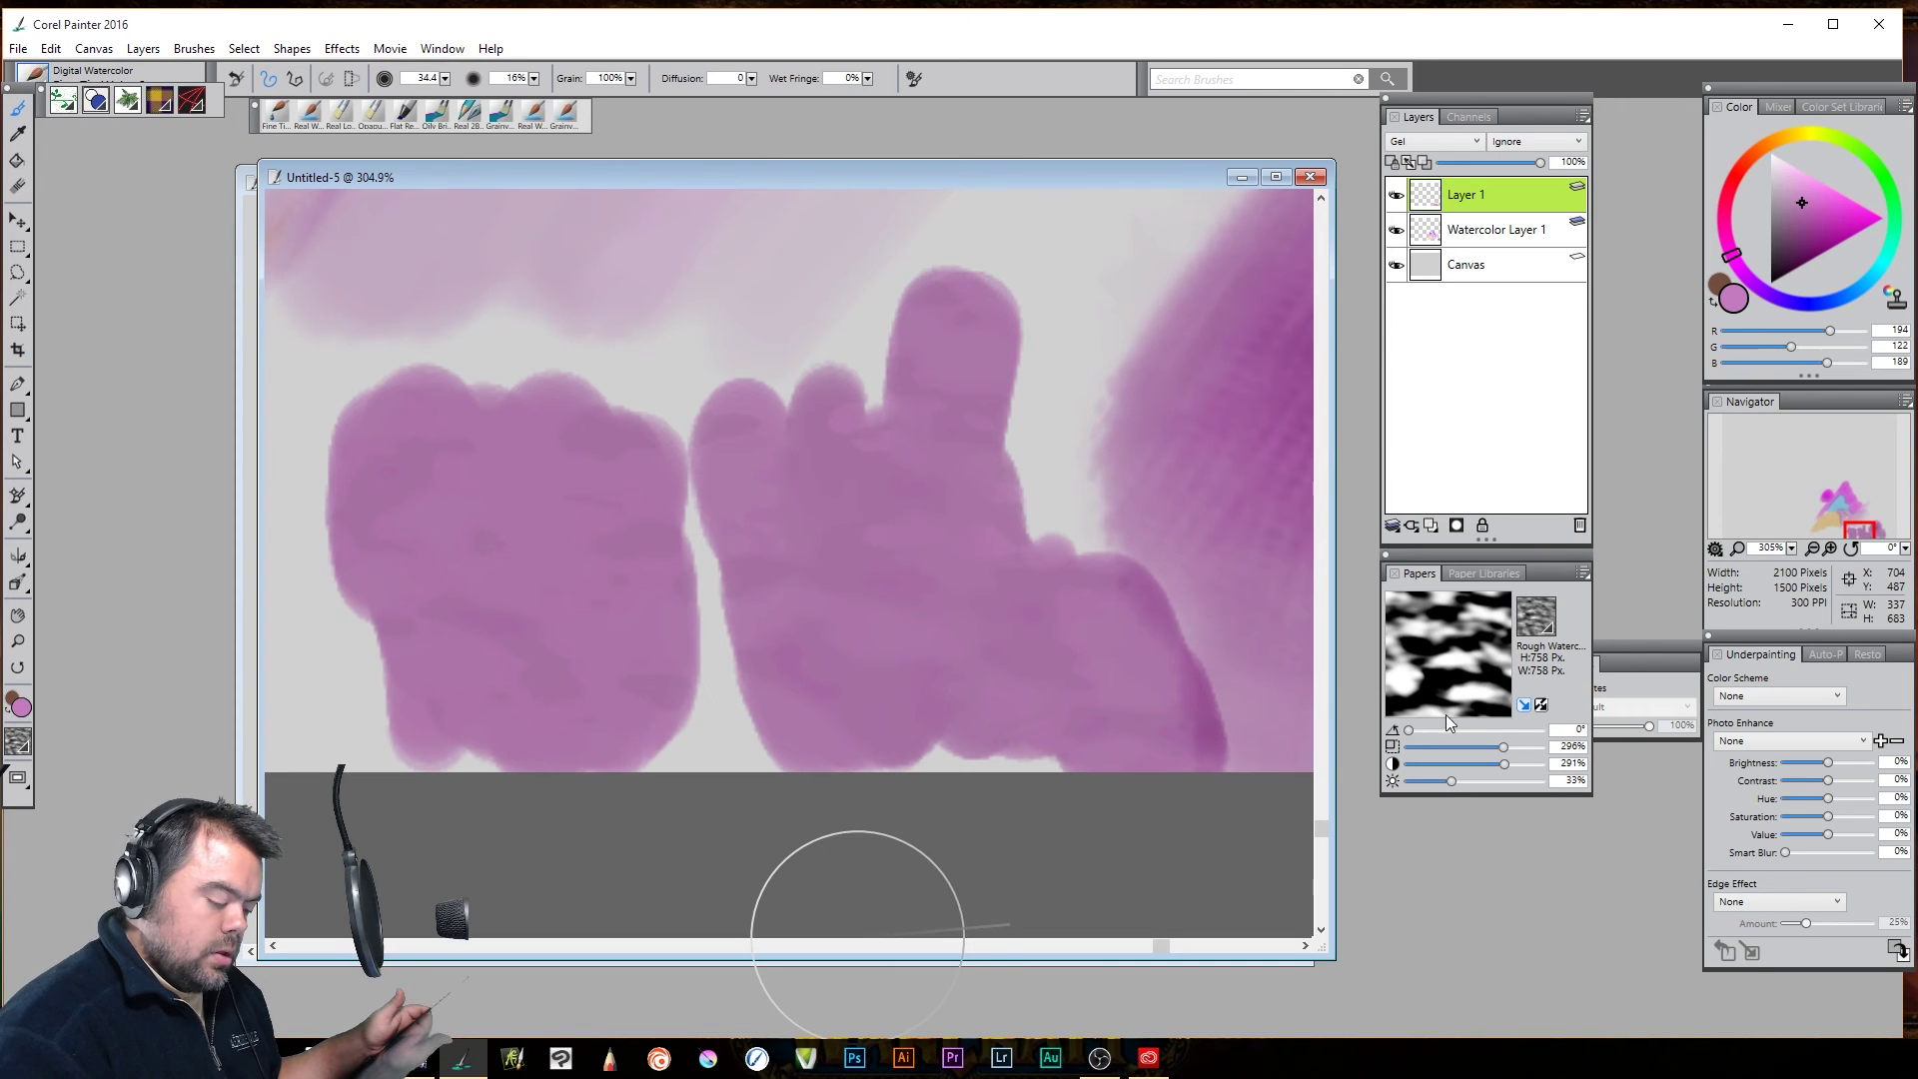
click(1541, 706)
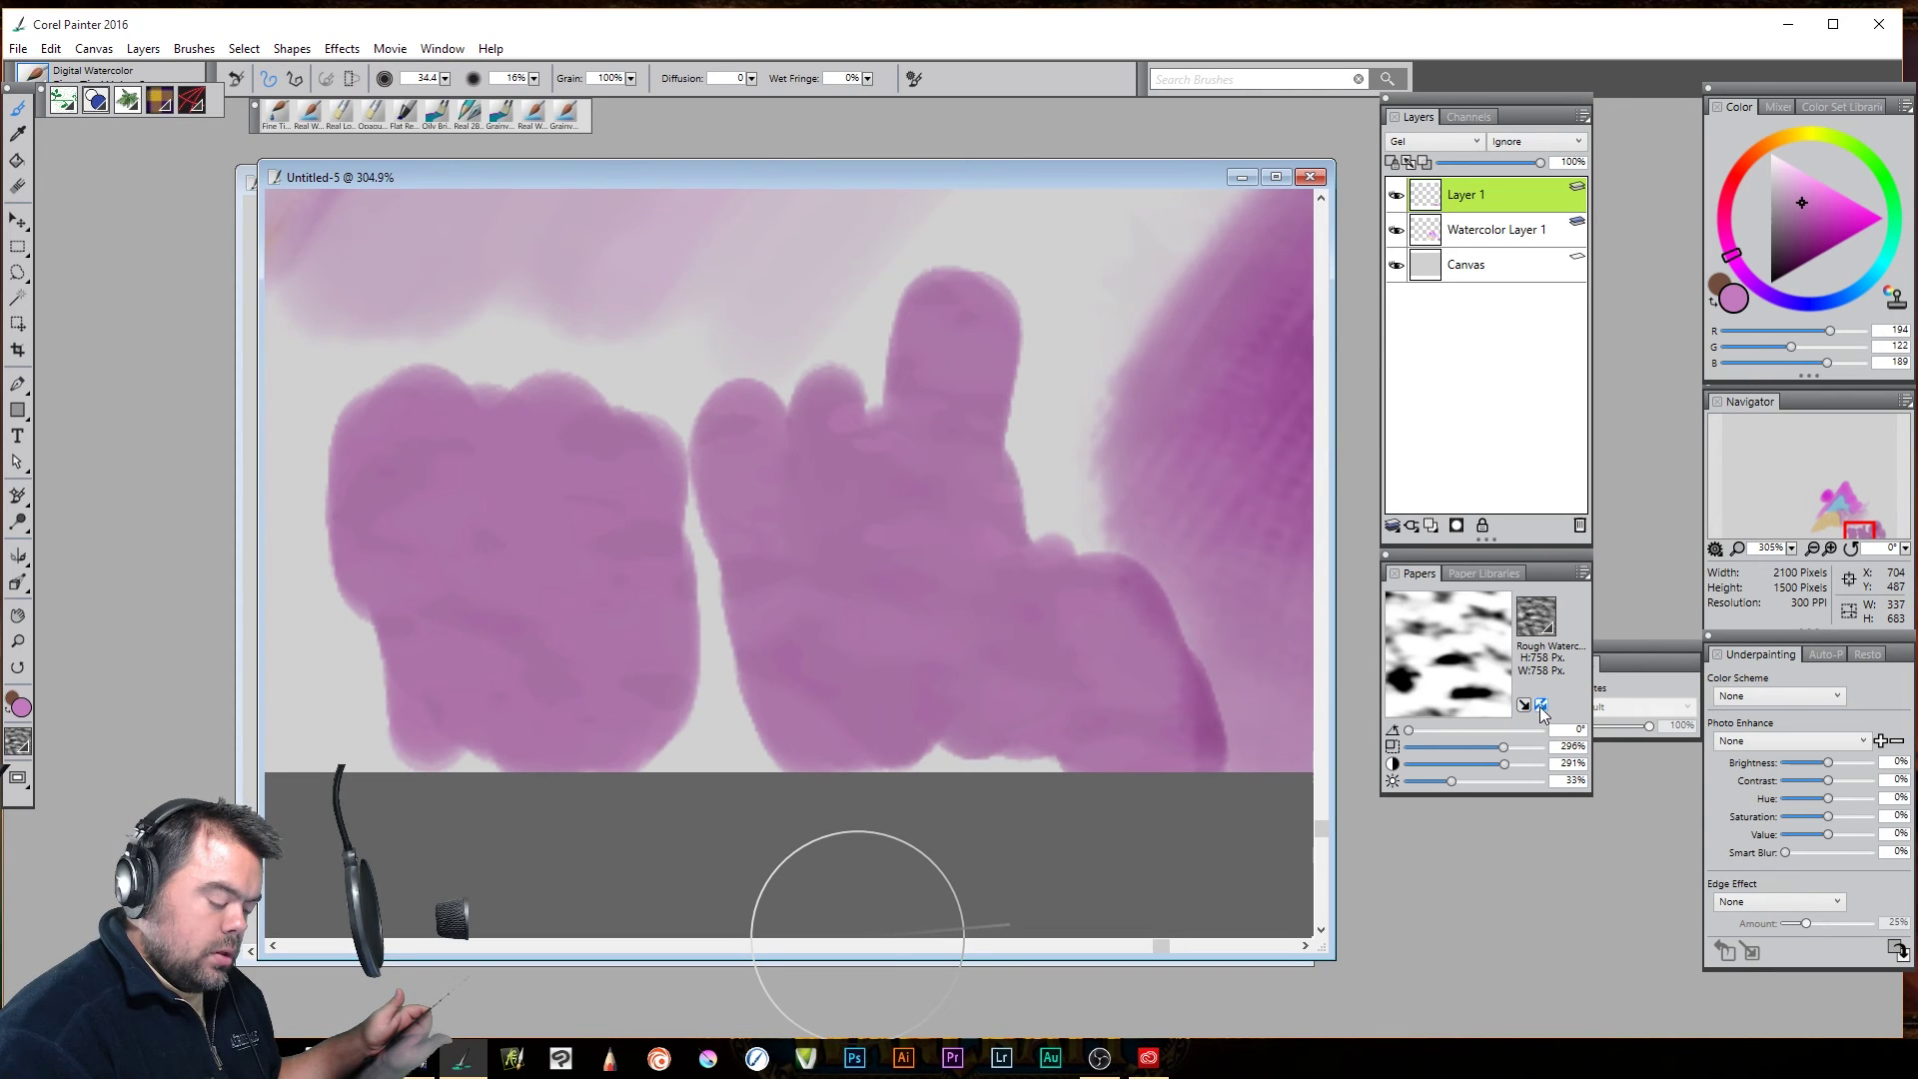
click(1539, 706)
click(1539, 706)
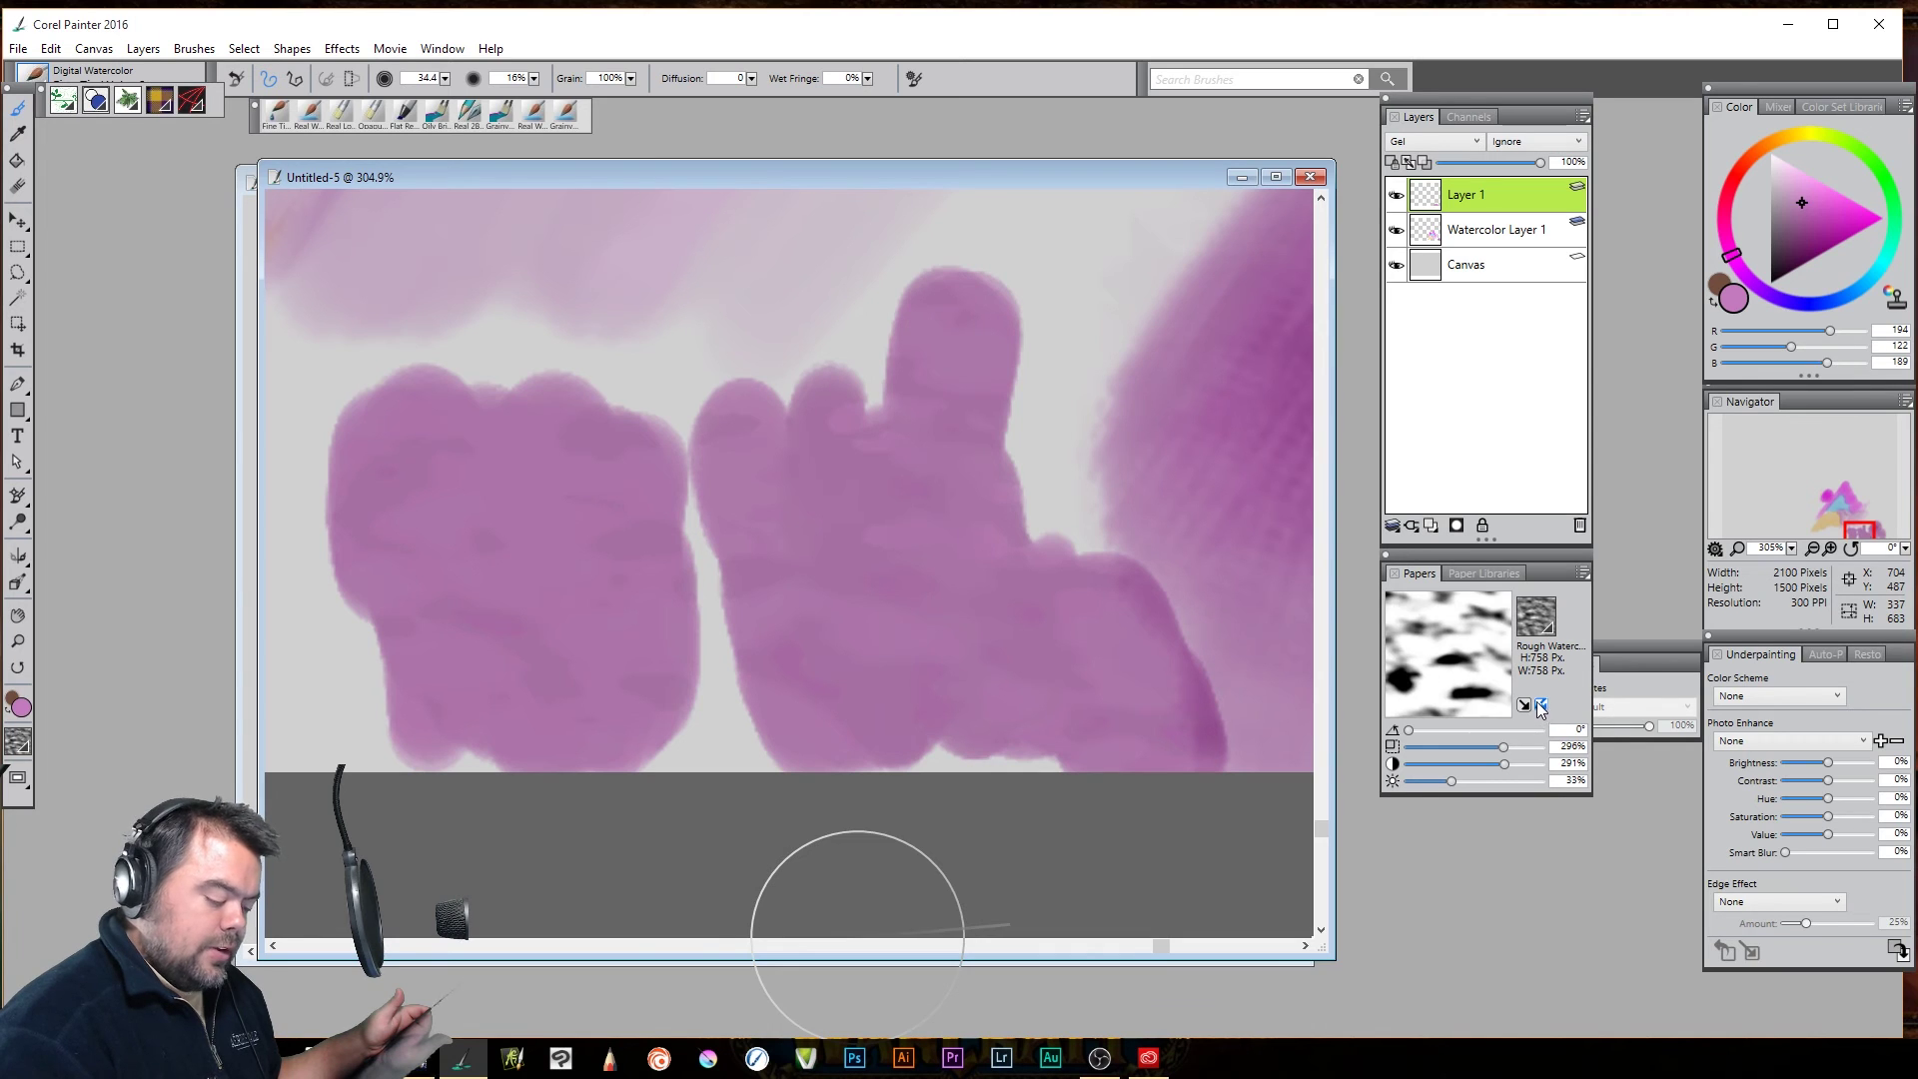
click(1540, 706)
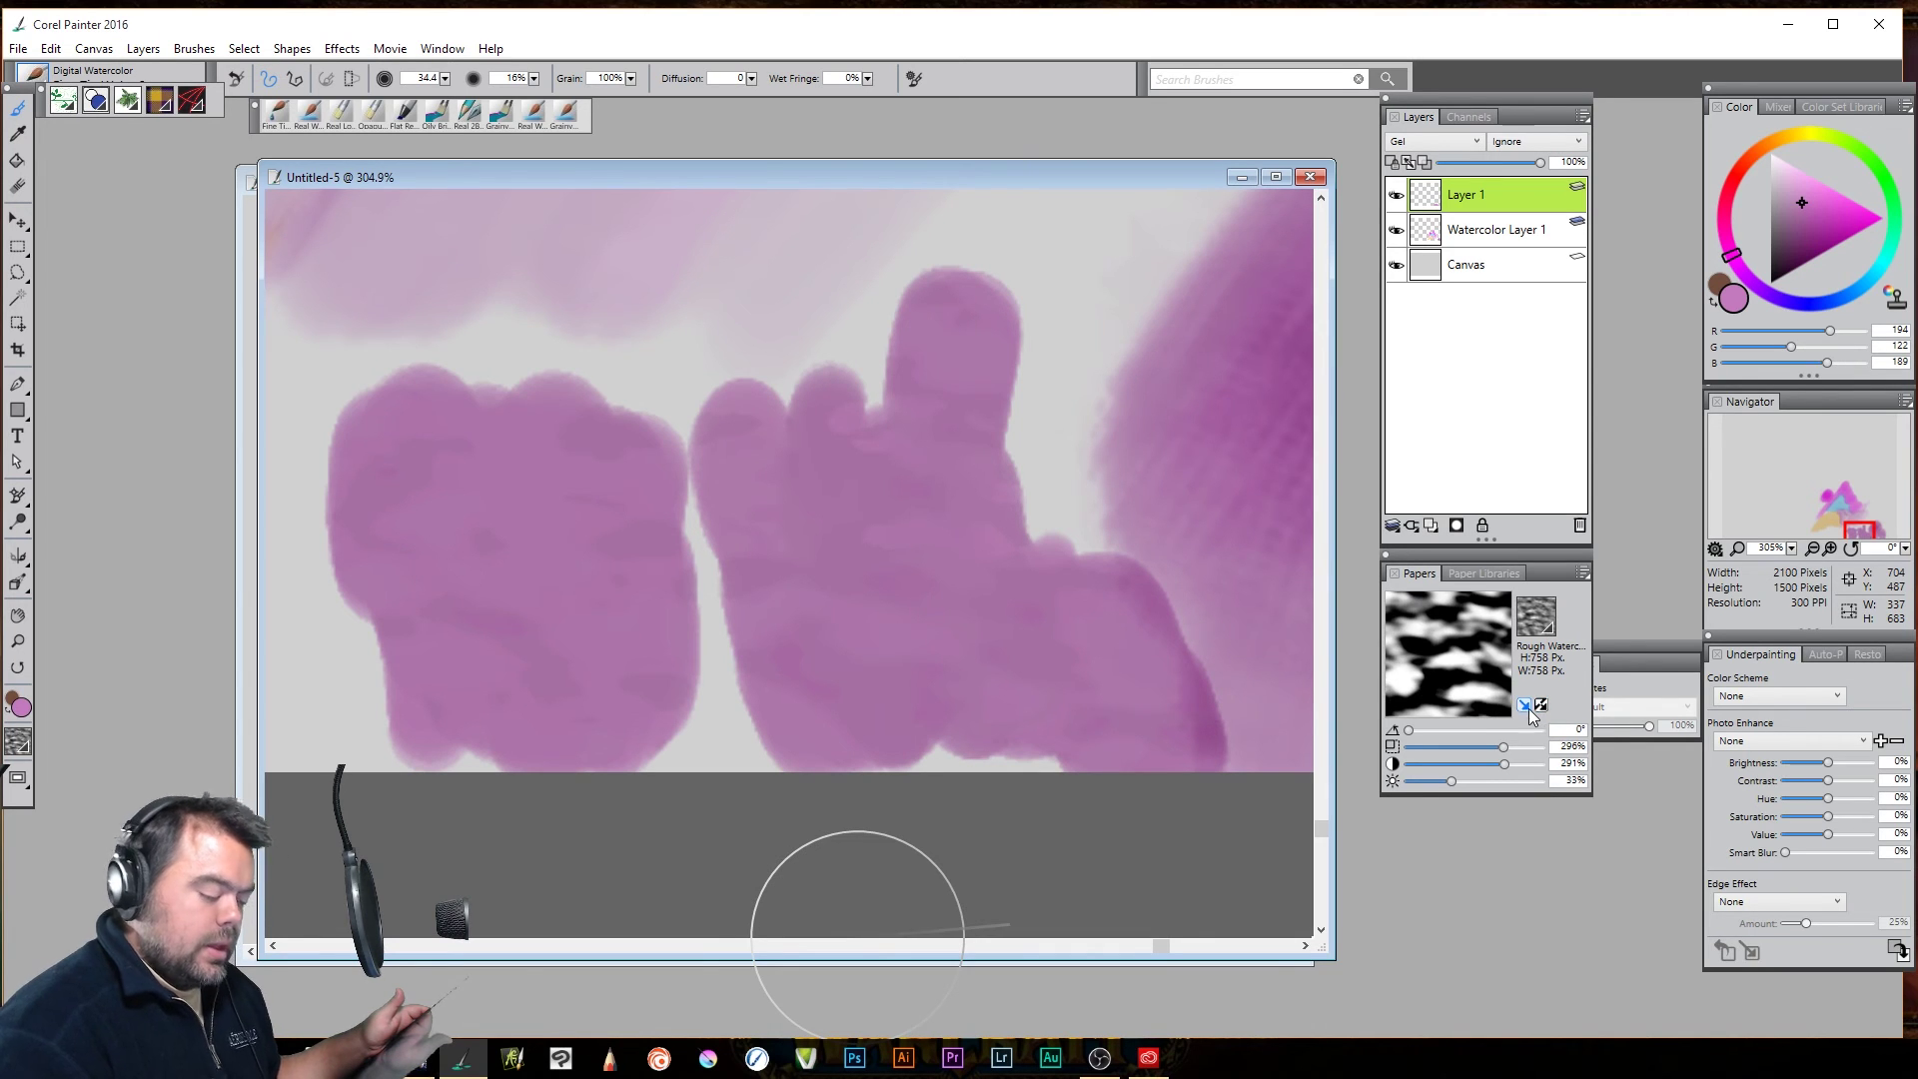
click(1534, 619)
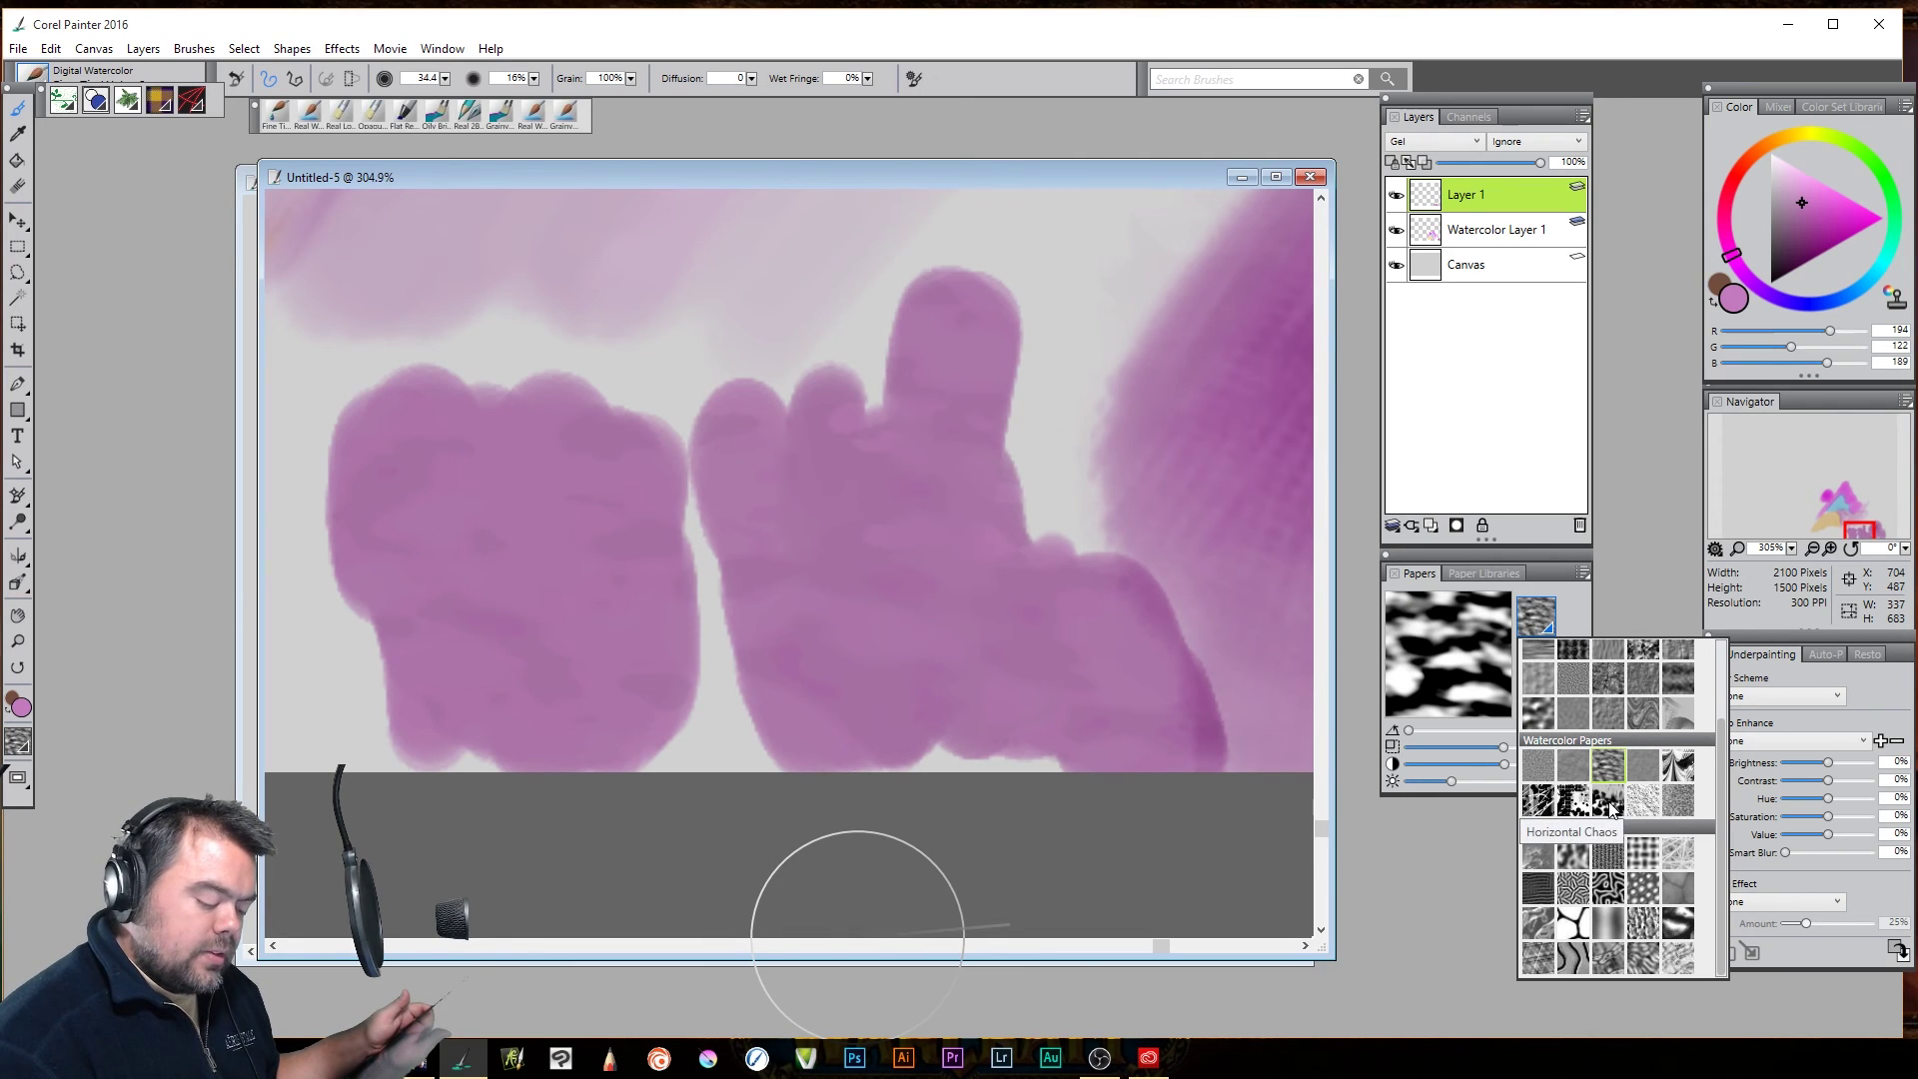
Switch the paper to Handmade Laid Paper scaled to 357% and paint pink dabs near the orange area
click(1685, 804)
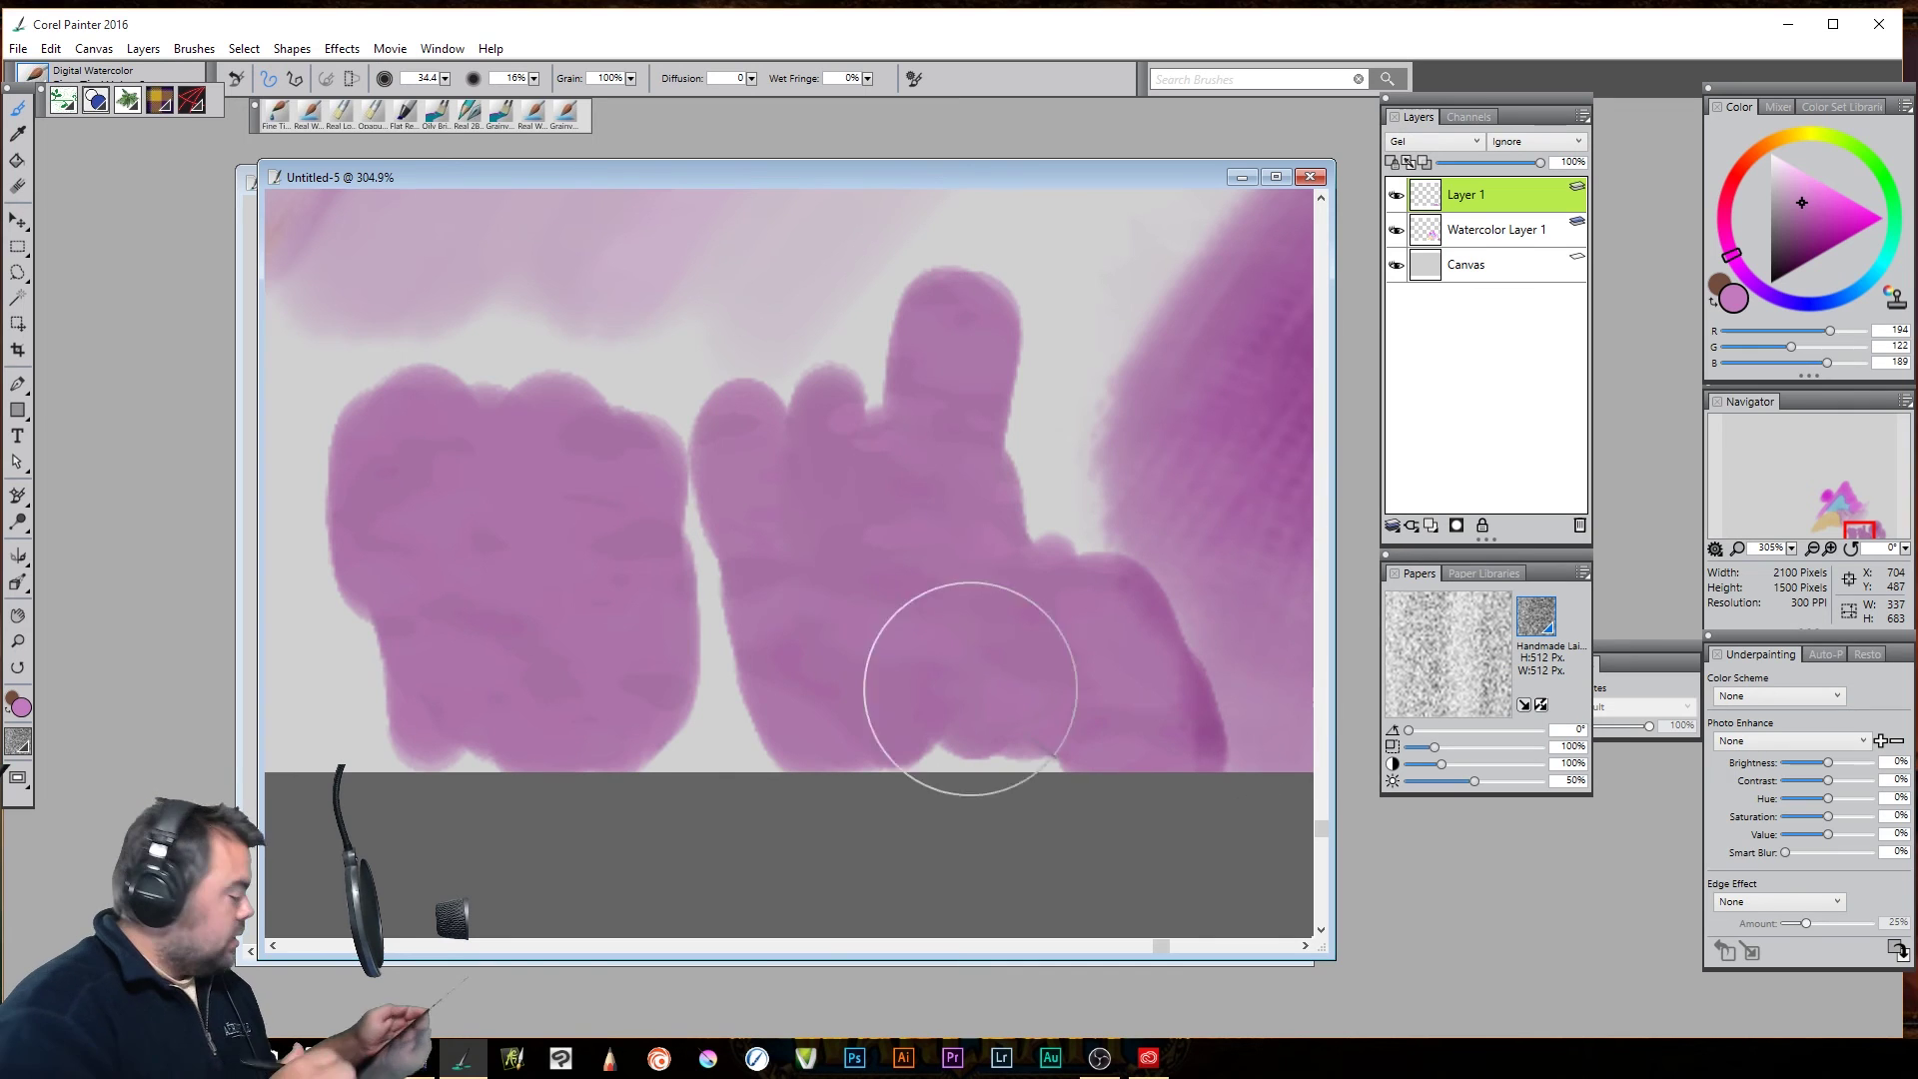
mouse_move(551, 554)
mouse_down()
mouse_move(1049, 608)
mouse_move(1238, 668)
mouse_up()
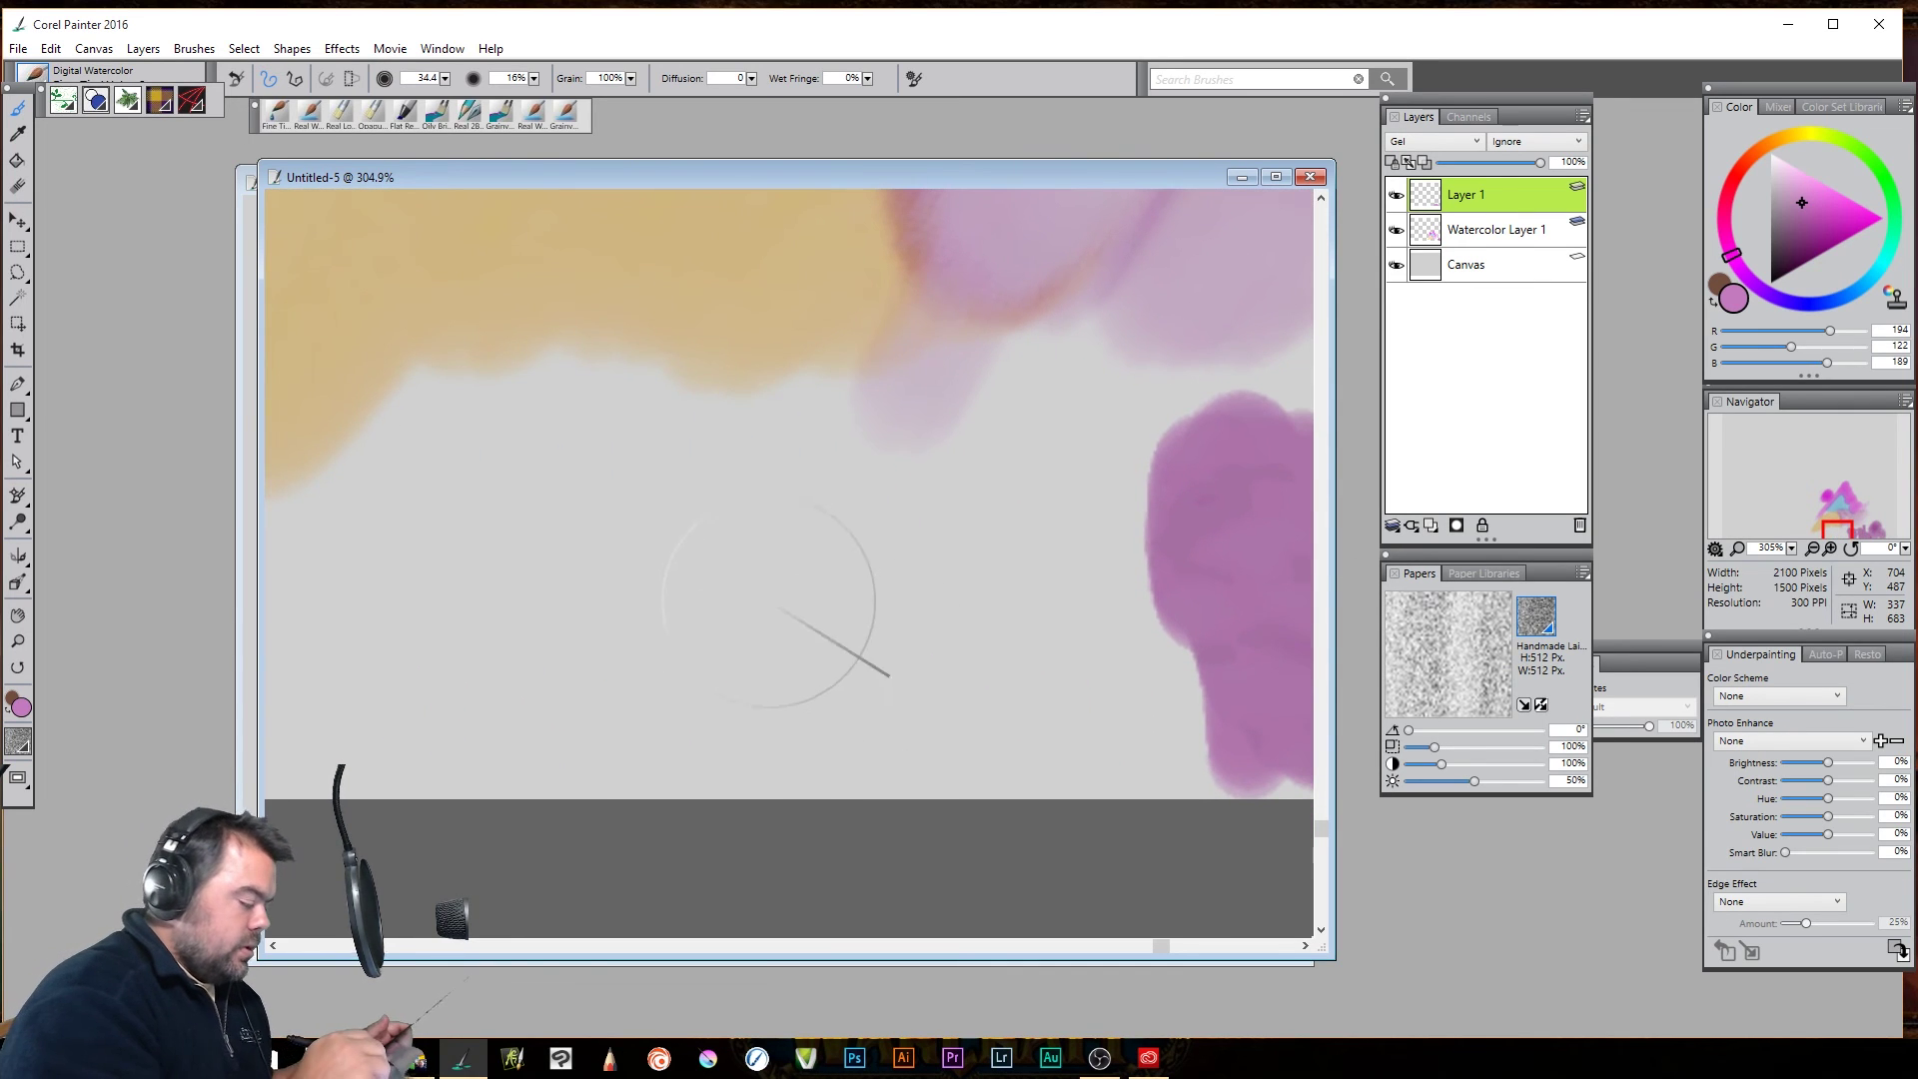
mouse_move(813, 633)
mouse_down()
mouse_move(789, 636)
mouse_move(851, 663)
mouse_move(958, 600)
mouse_up()
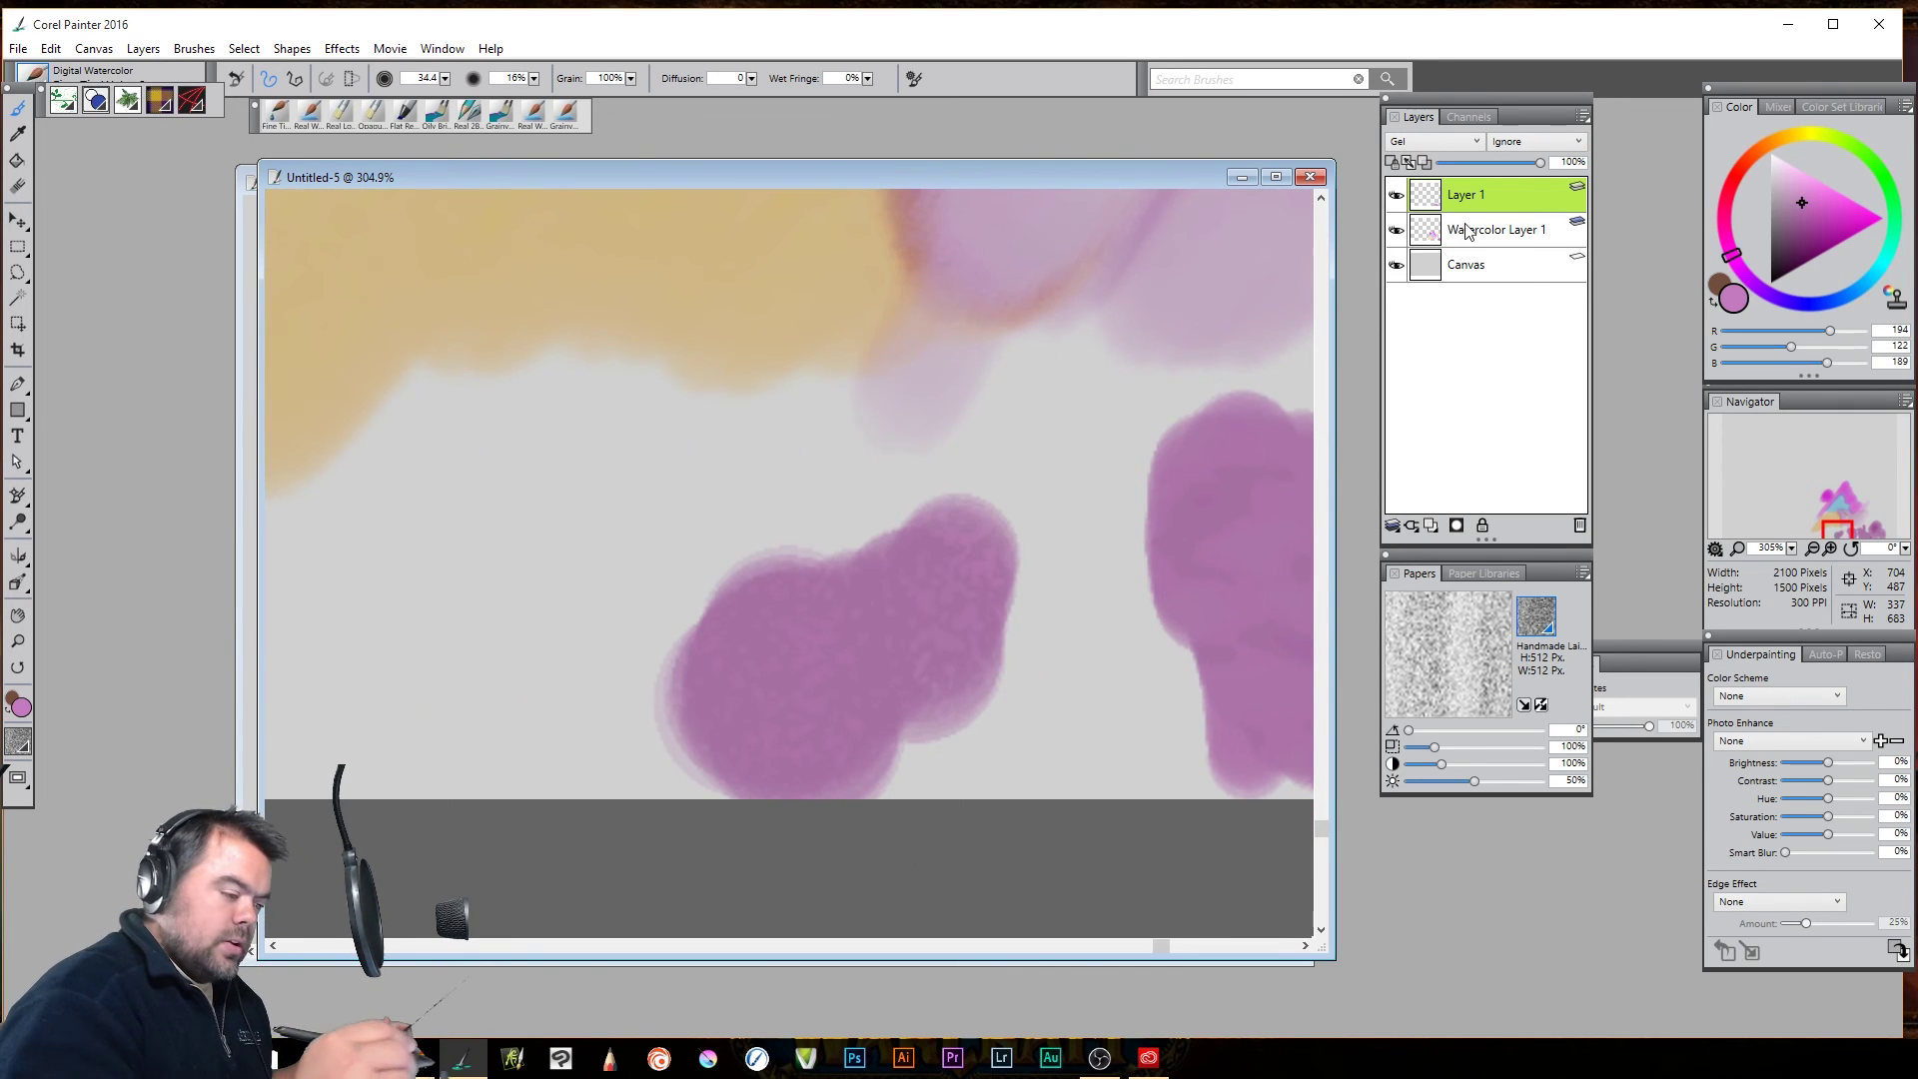
drag(1440, 743, 1525, 747)
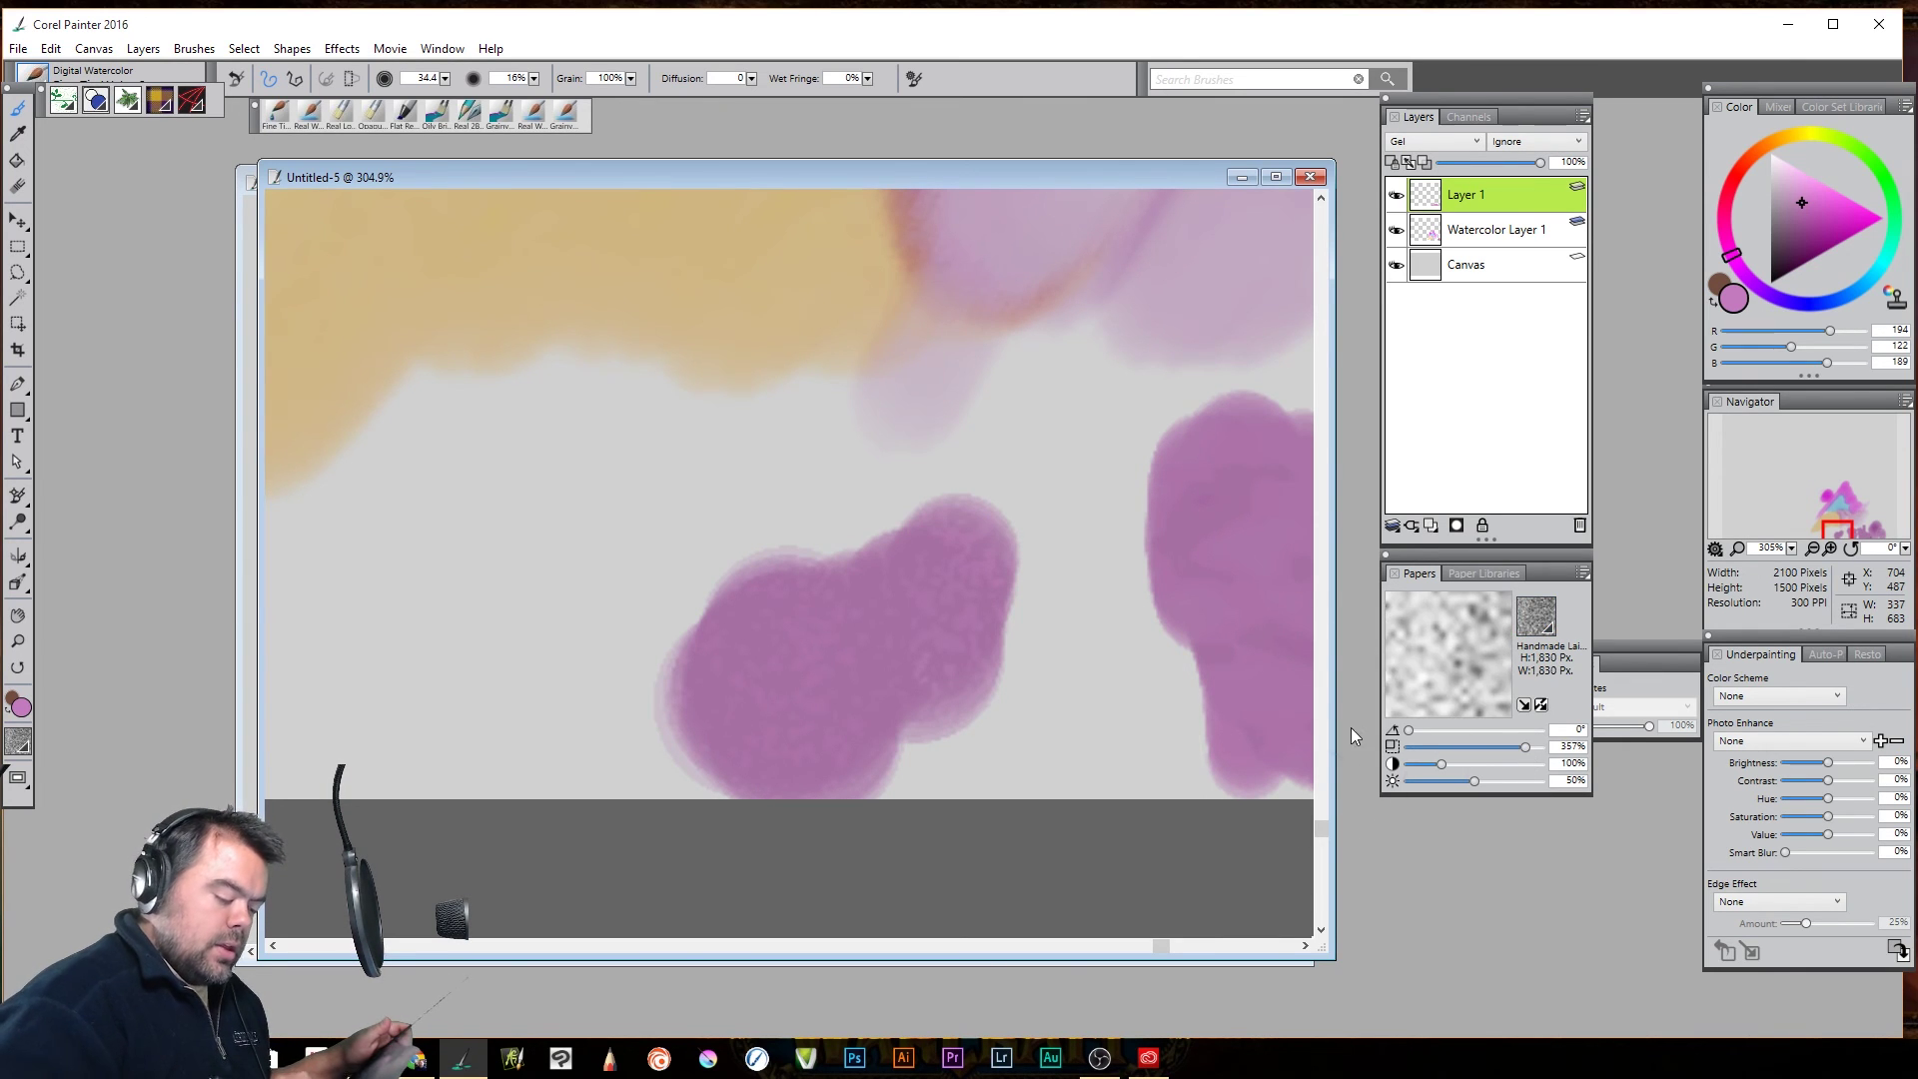
mouse_move(455, 694)
mouse_down()
mouse_move(475, 649)
mouse_move(587, 672)
mouse_move(899, 642)
mouse_move(958, 610)
mouse_up()
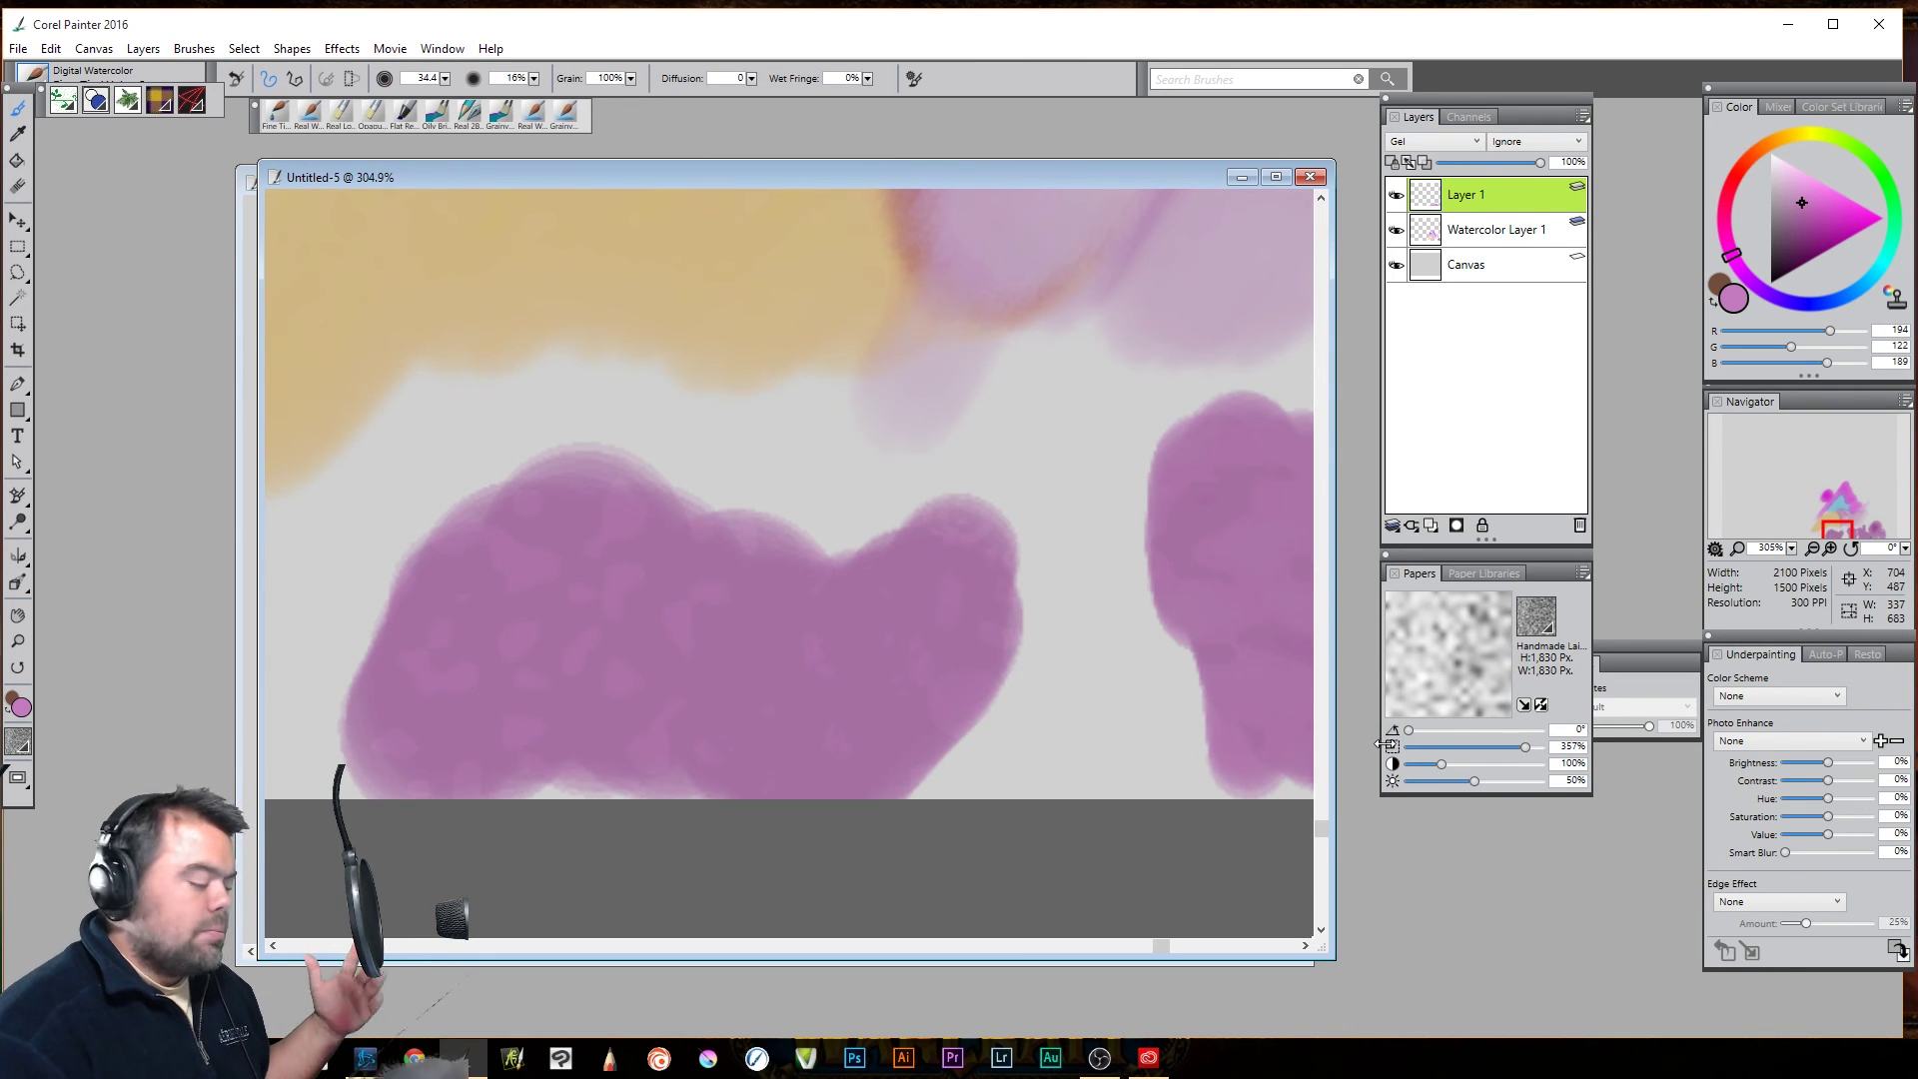
click(1476, 574)
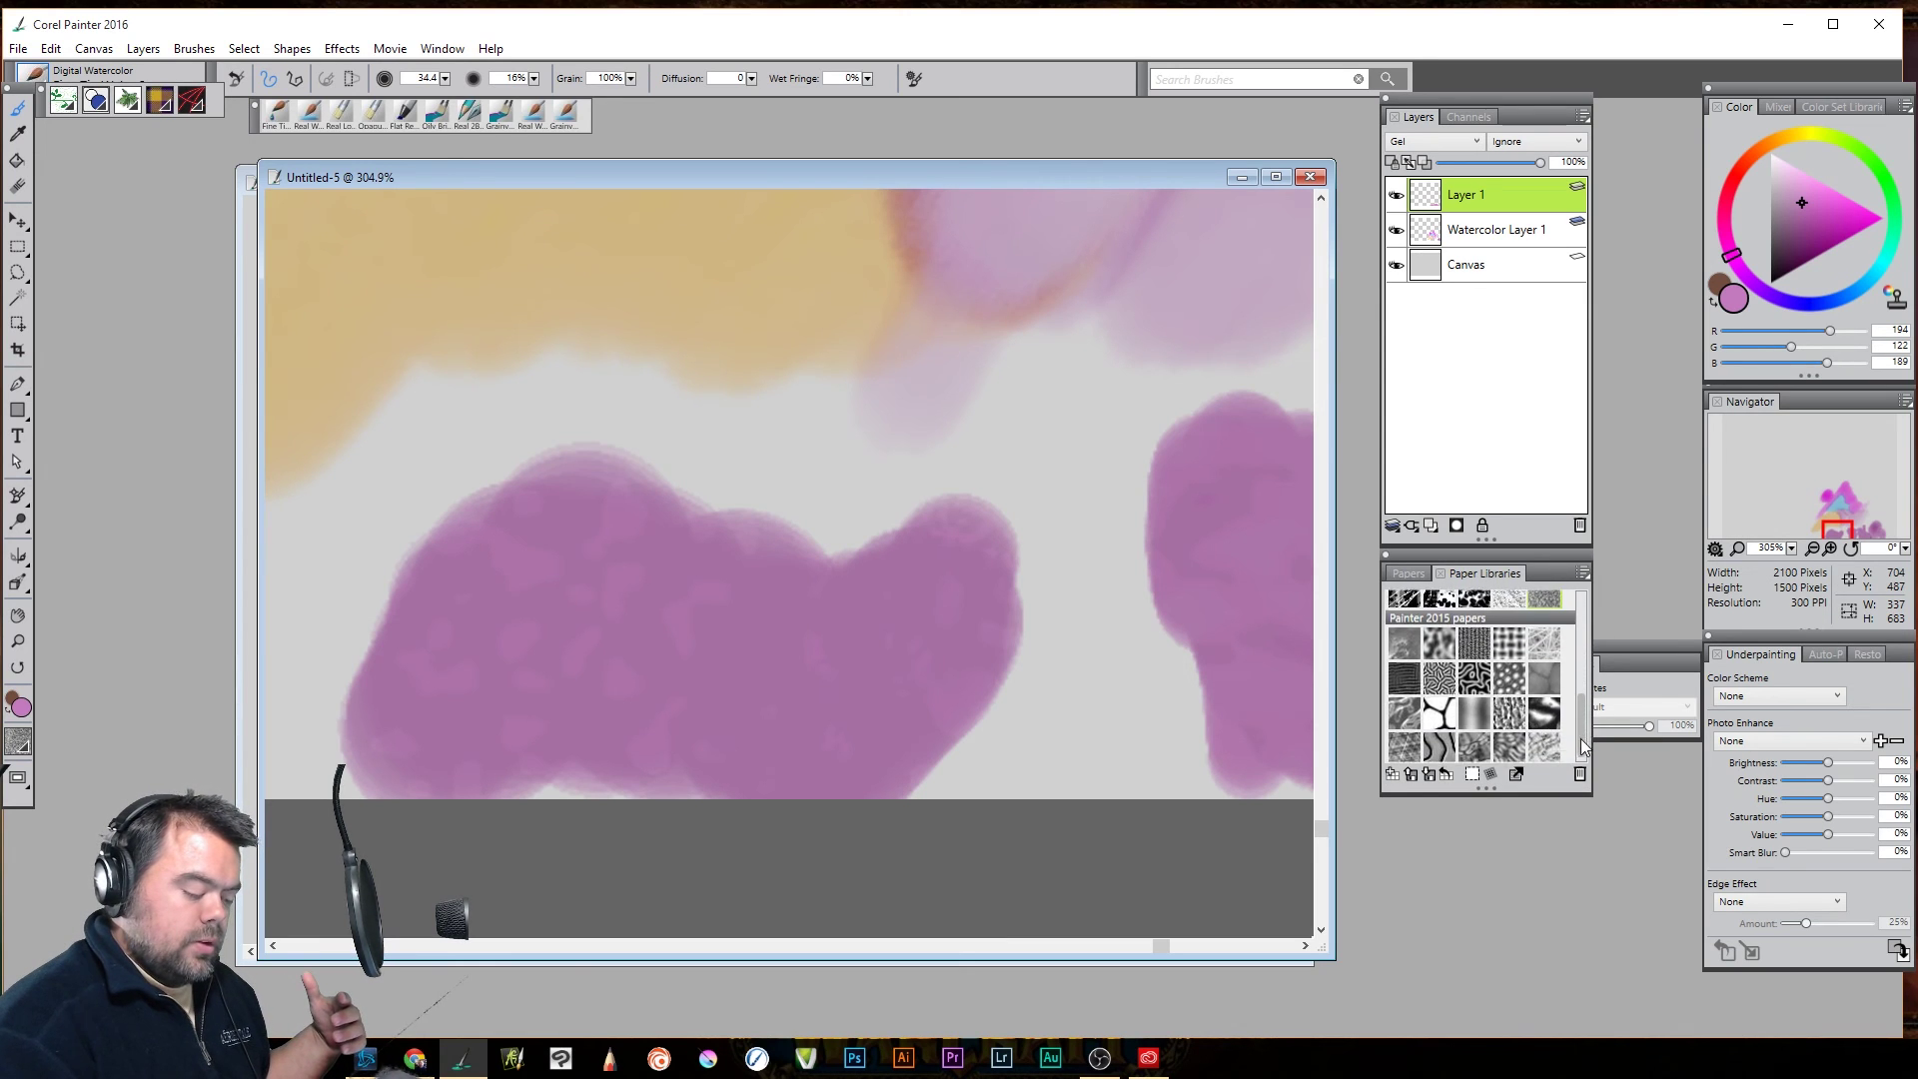
Make the Canvas layer active and bring the pink stripe over the ochre into view
click(1413, 572)
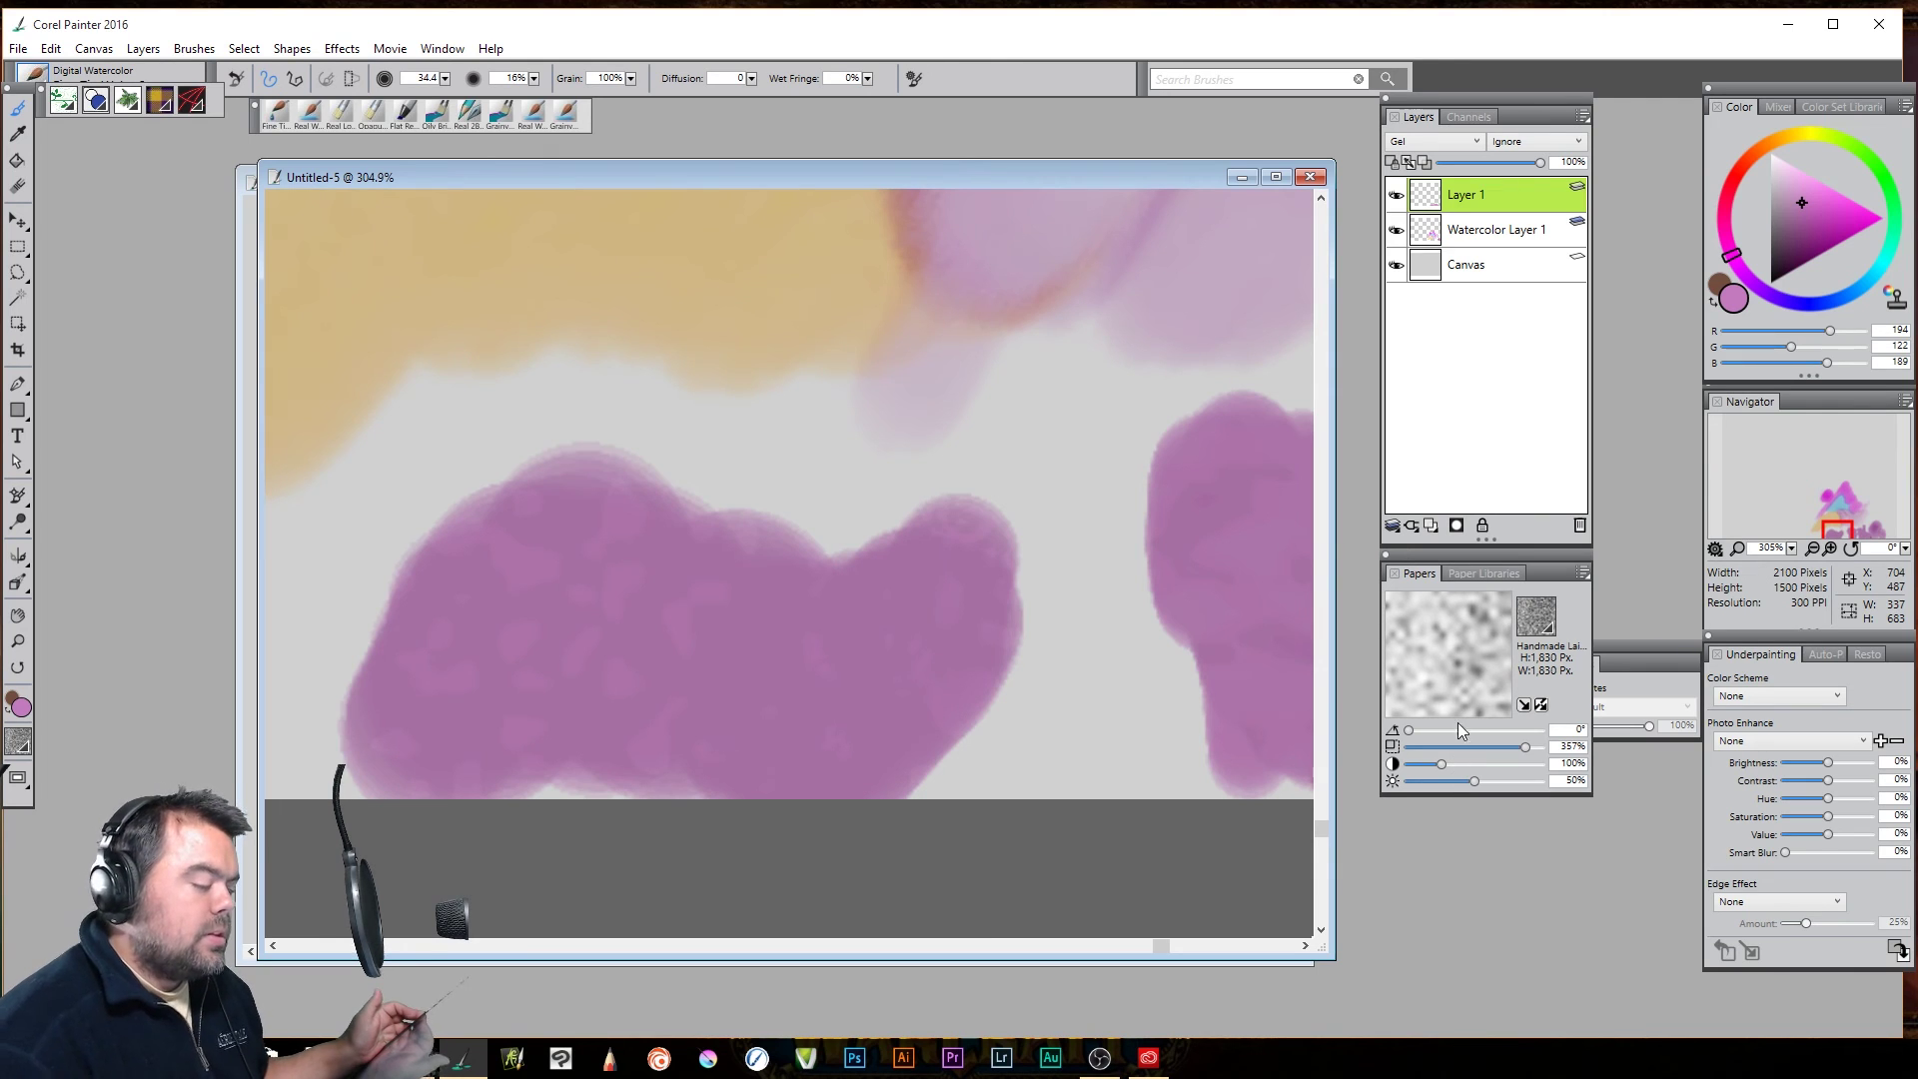
click(1508, 266)
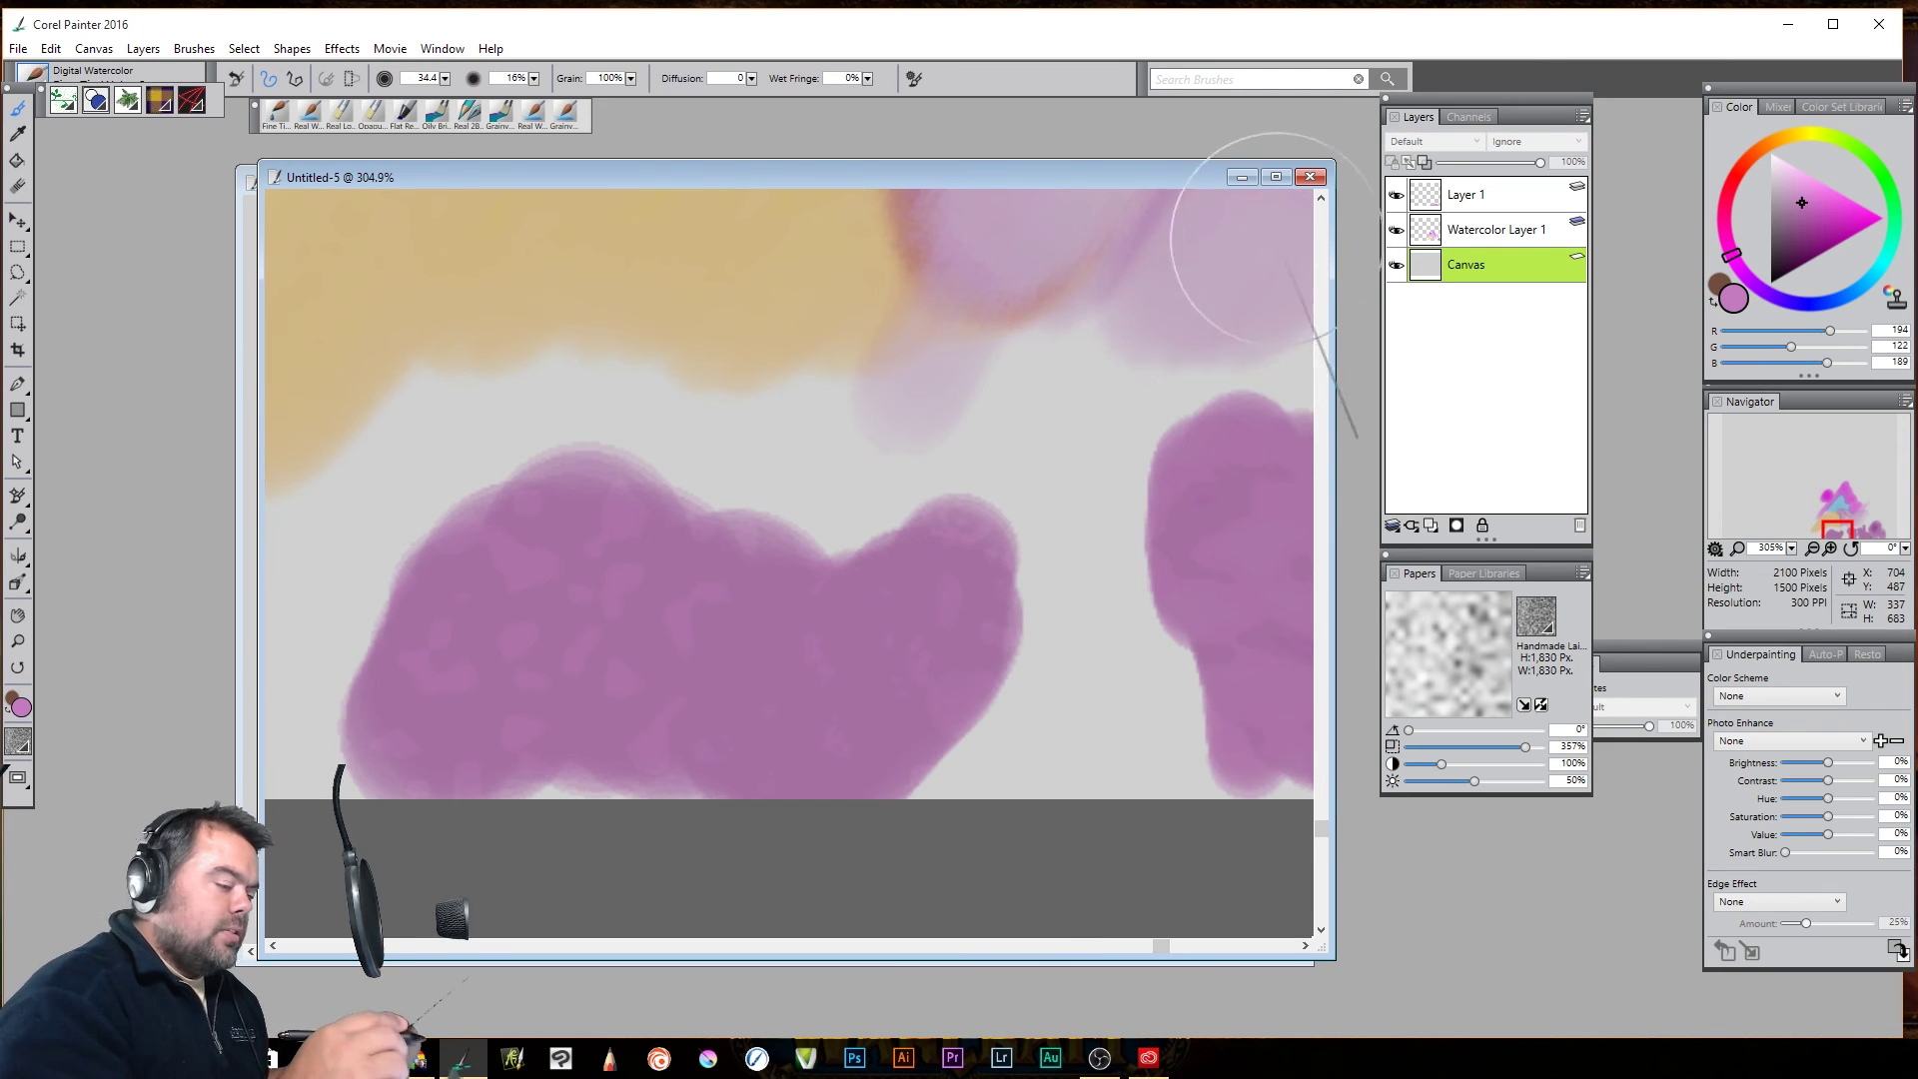
mouse_move(759, 387)
mouse_down()
mouse_move(1062, 595)
mouse_move(1019, 650)
mouse_move(993, 745)
mouse_move(1158, 880)
mouse_up()
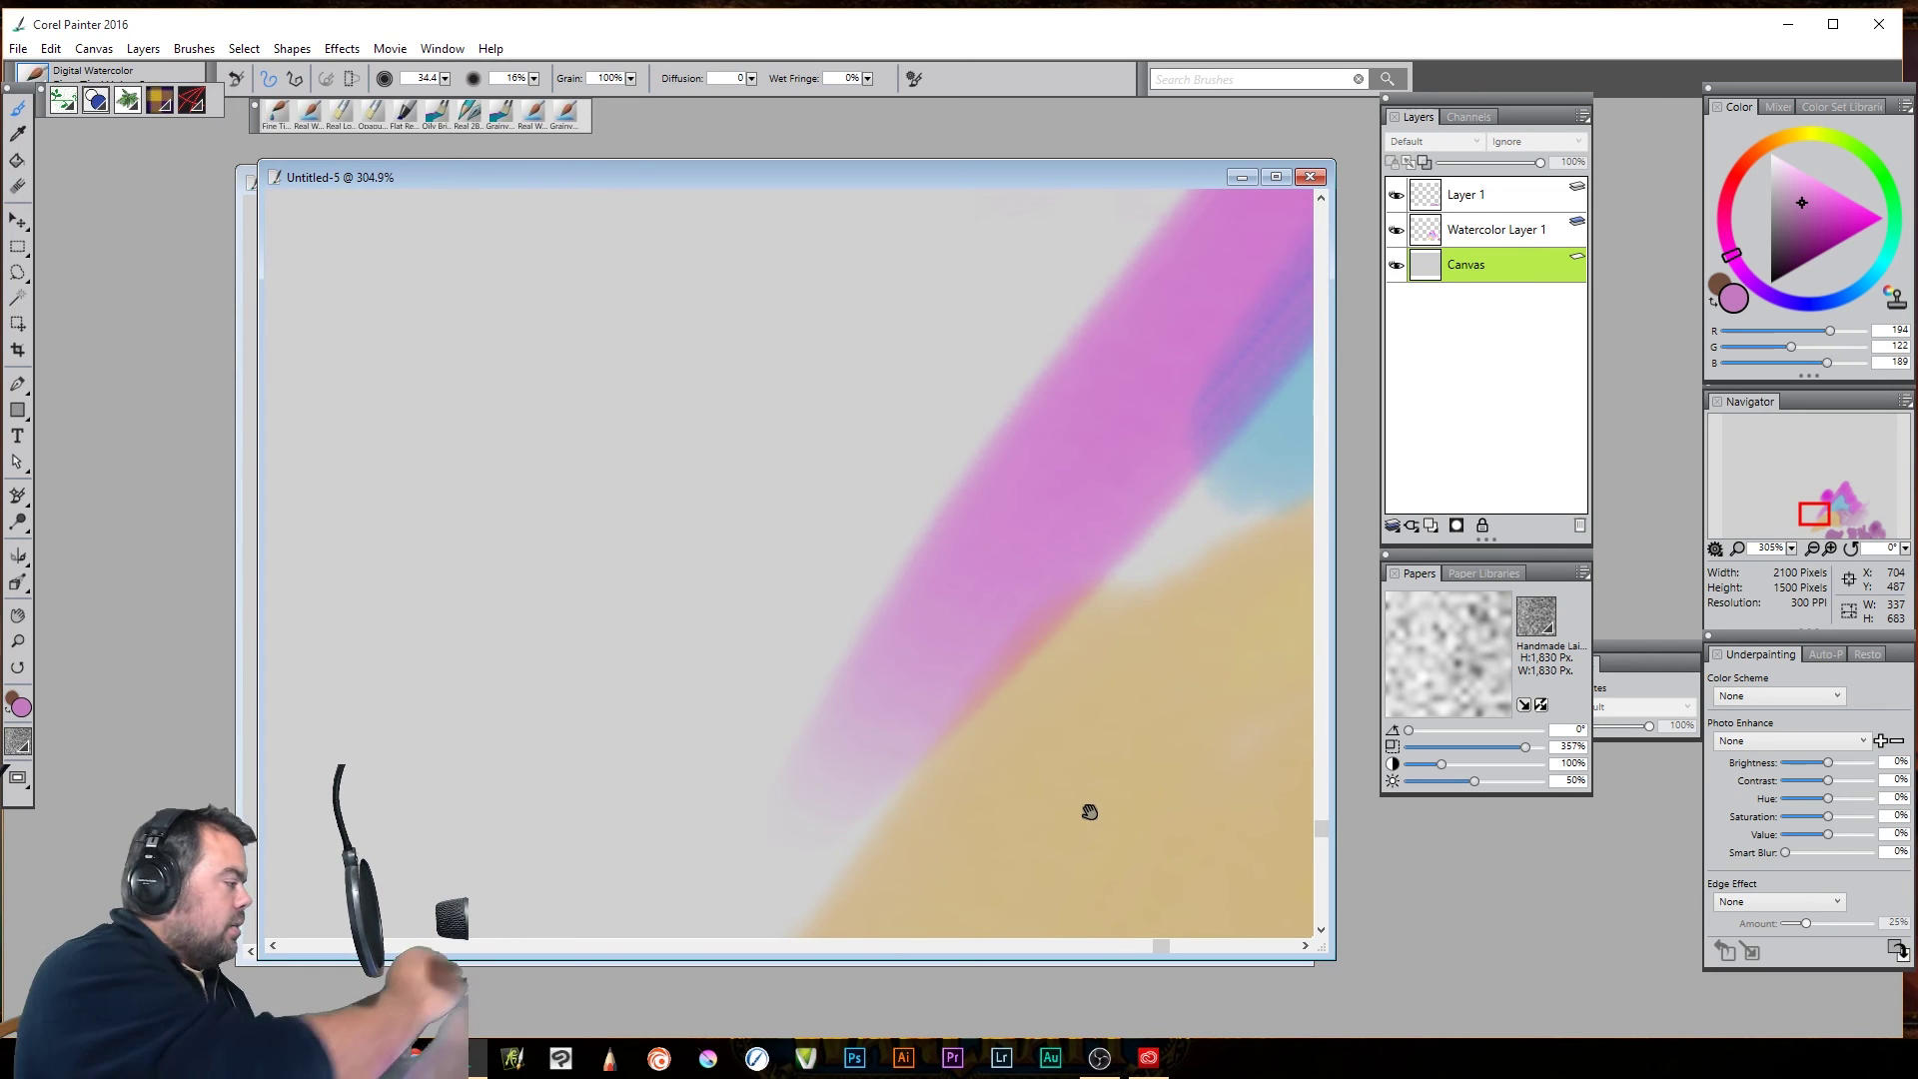
Create a new 7 × 5 inch, 300 ppi image with a white background on Rough Watercolor paper
click(50, 48)
click(40, 63)
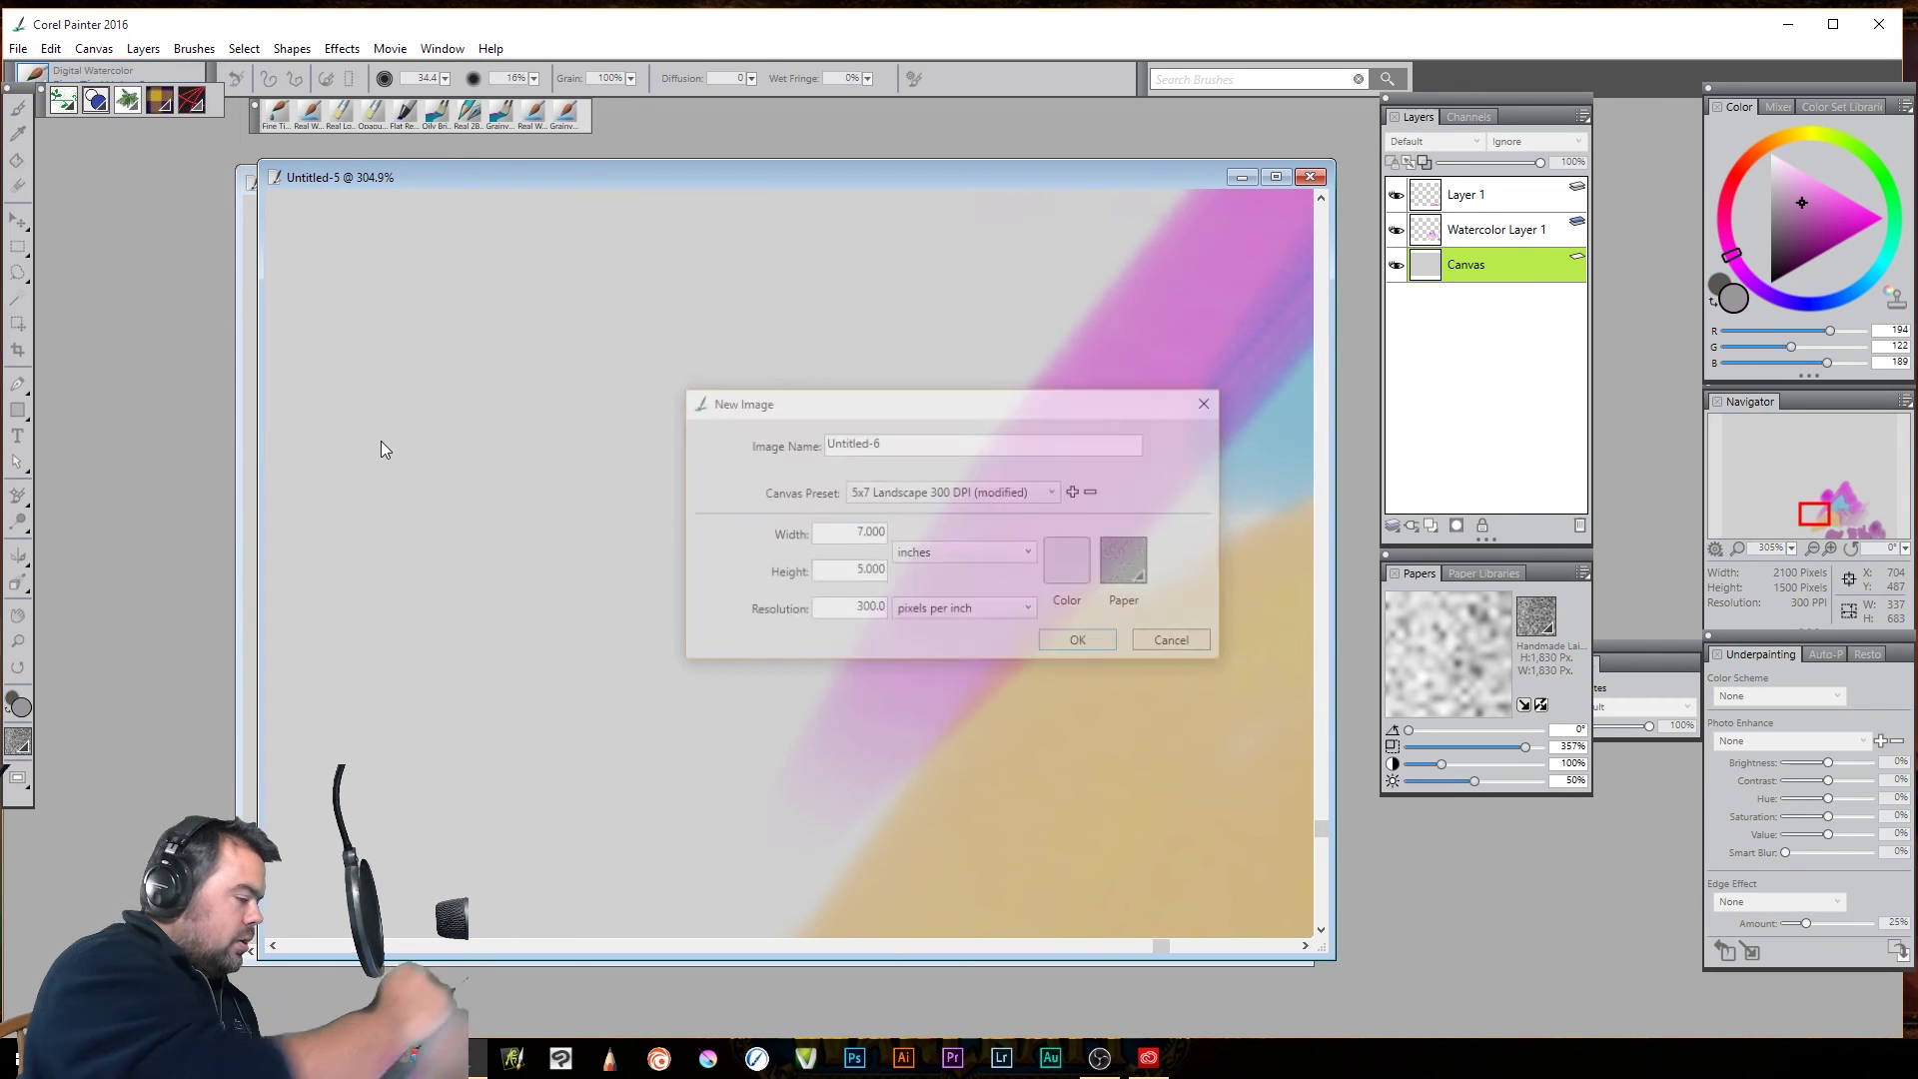
click(1068, 564)
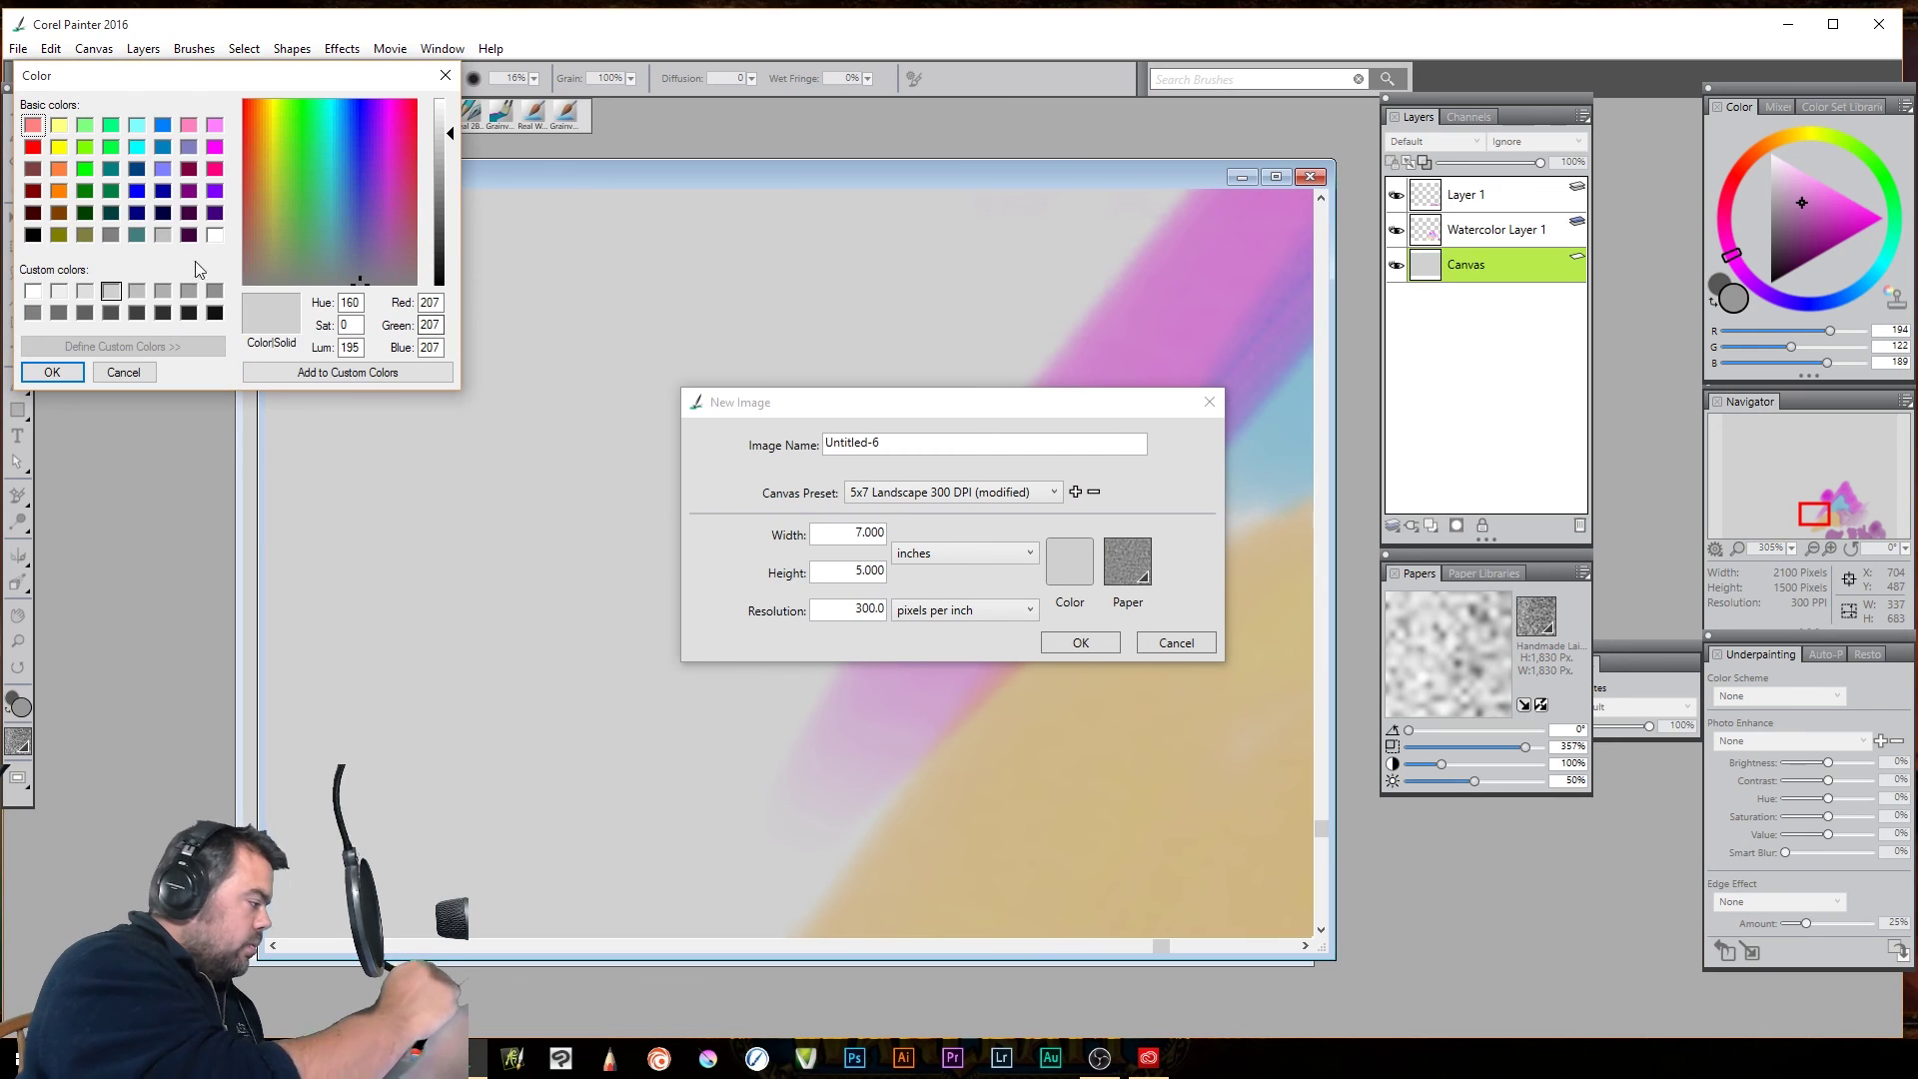
click(33, 291)
click(1126, 561)
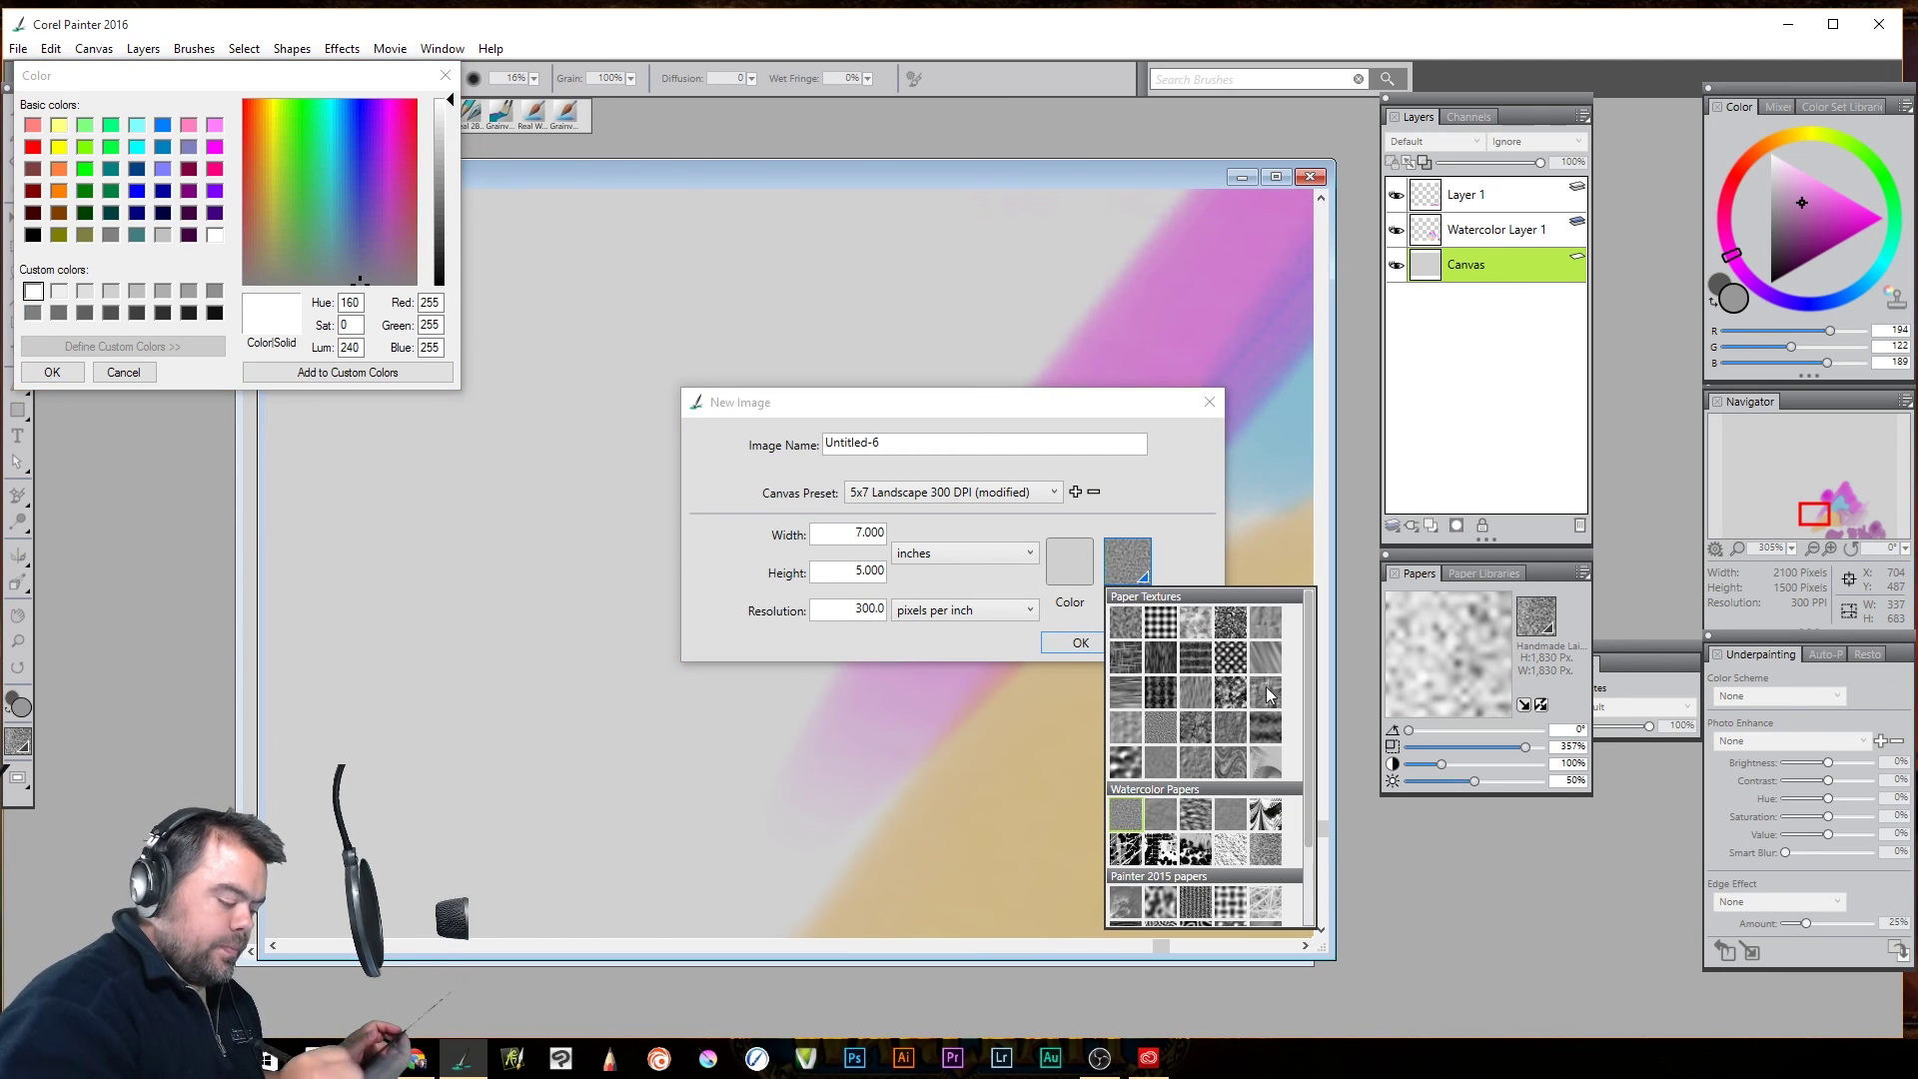
click(1195, 814)
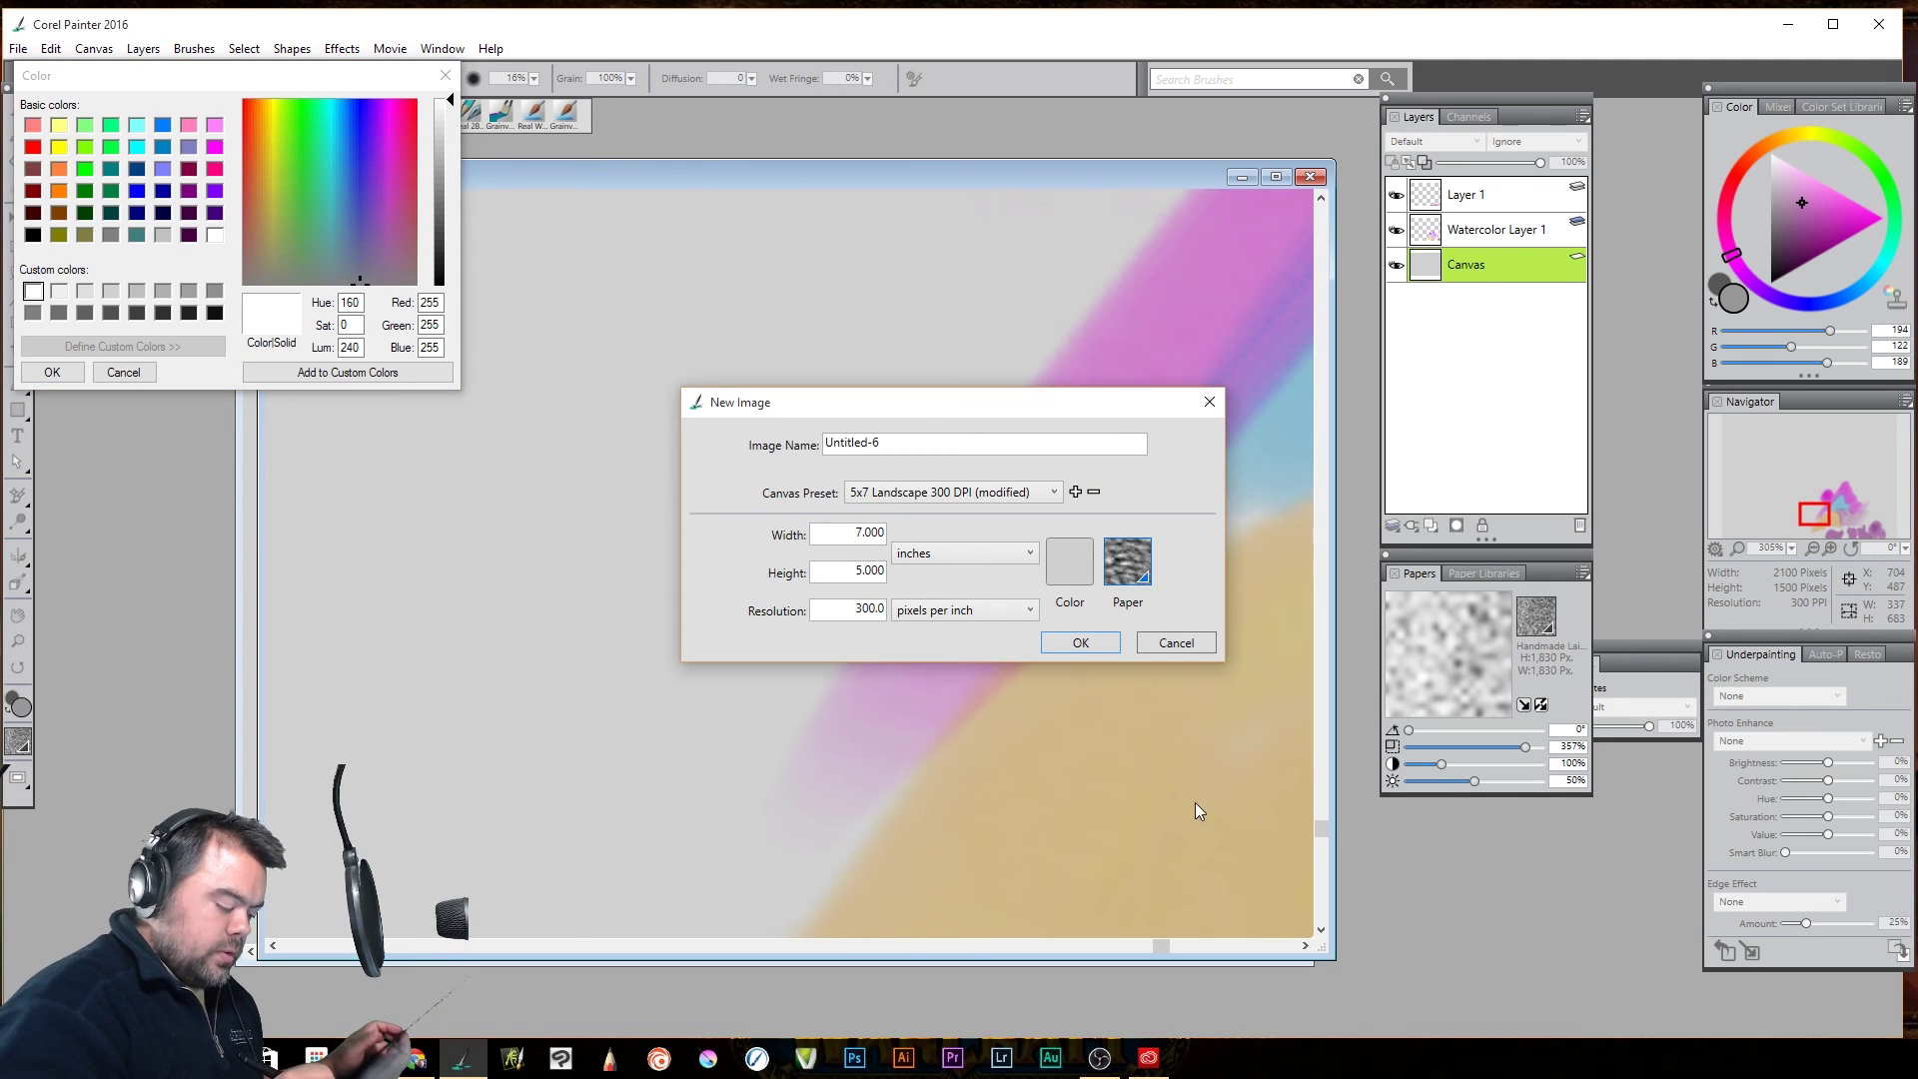
click(1079, 642)
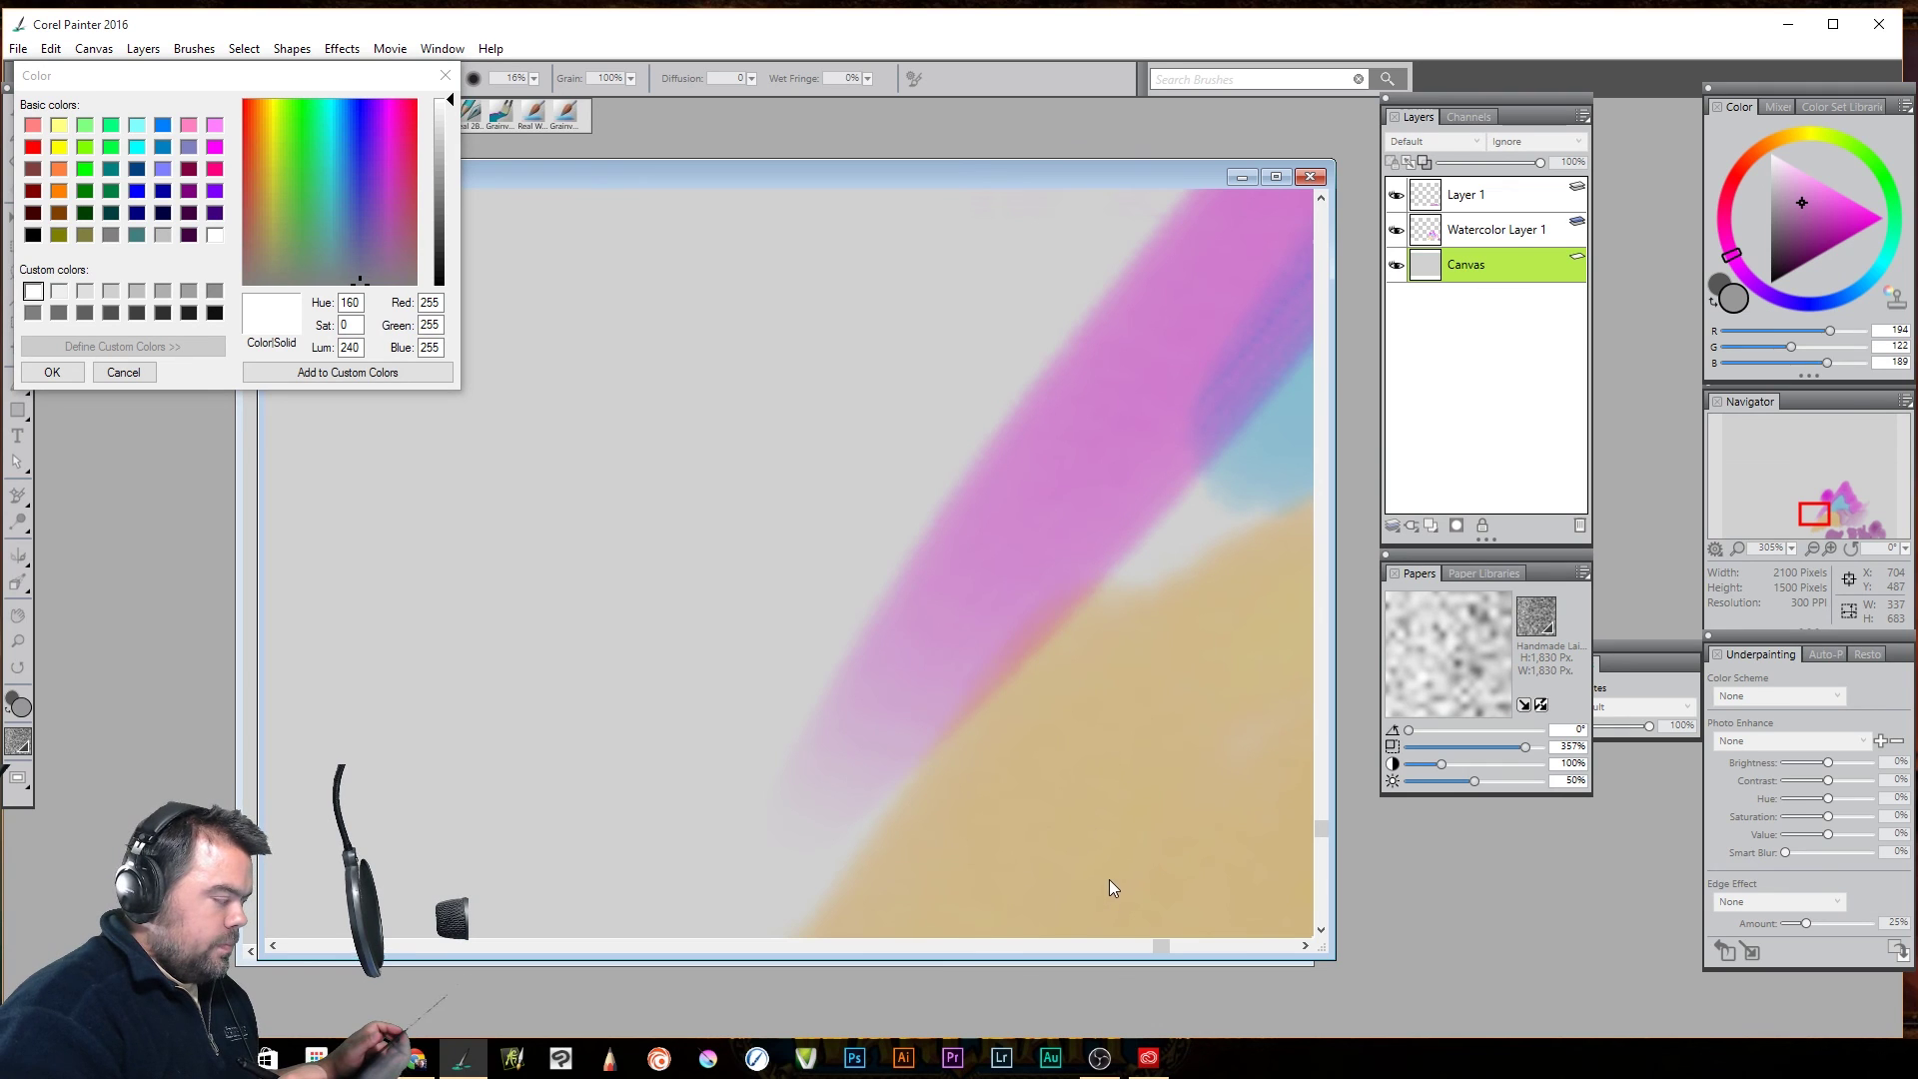
click(52, 372)
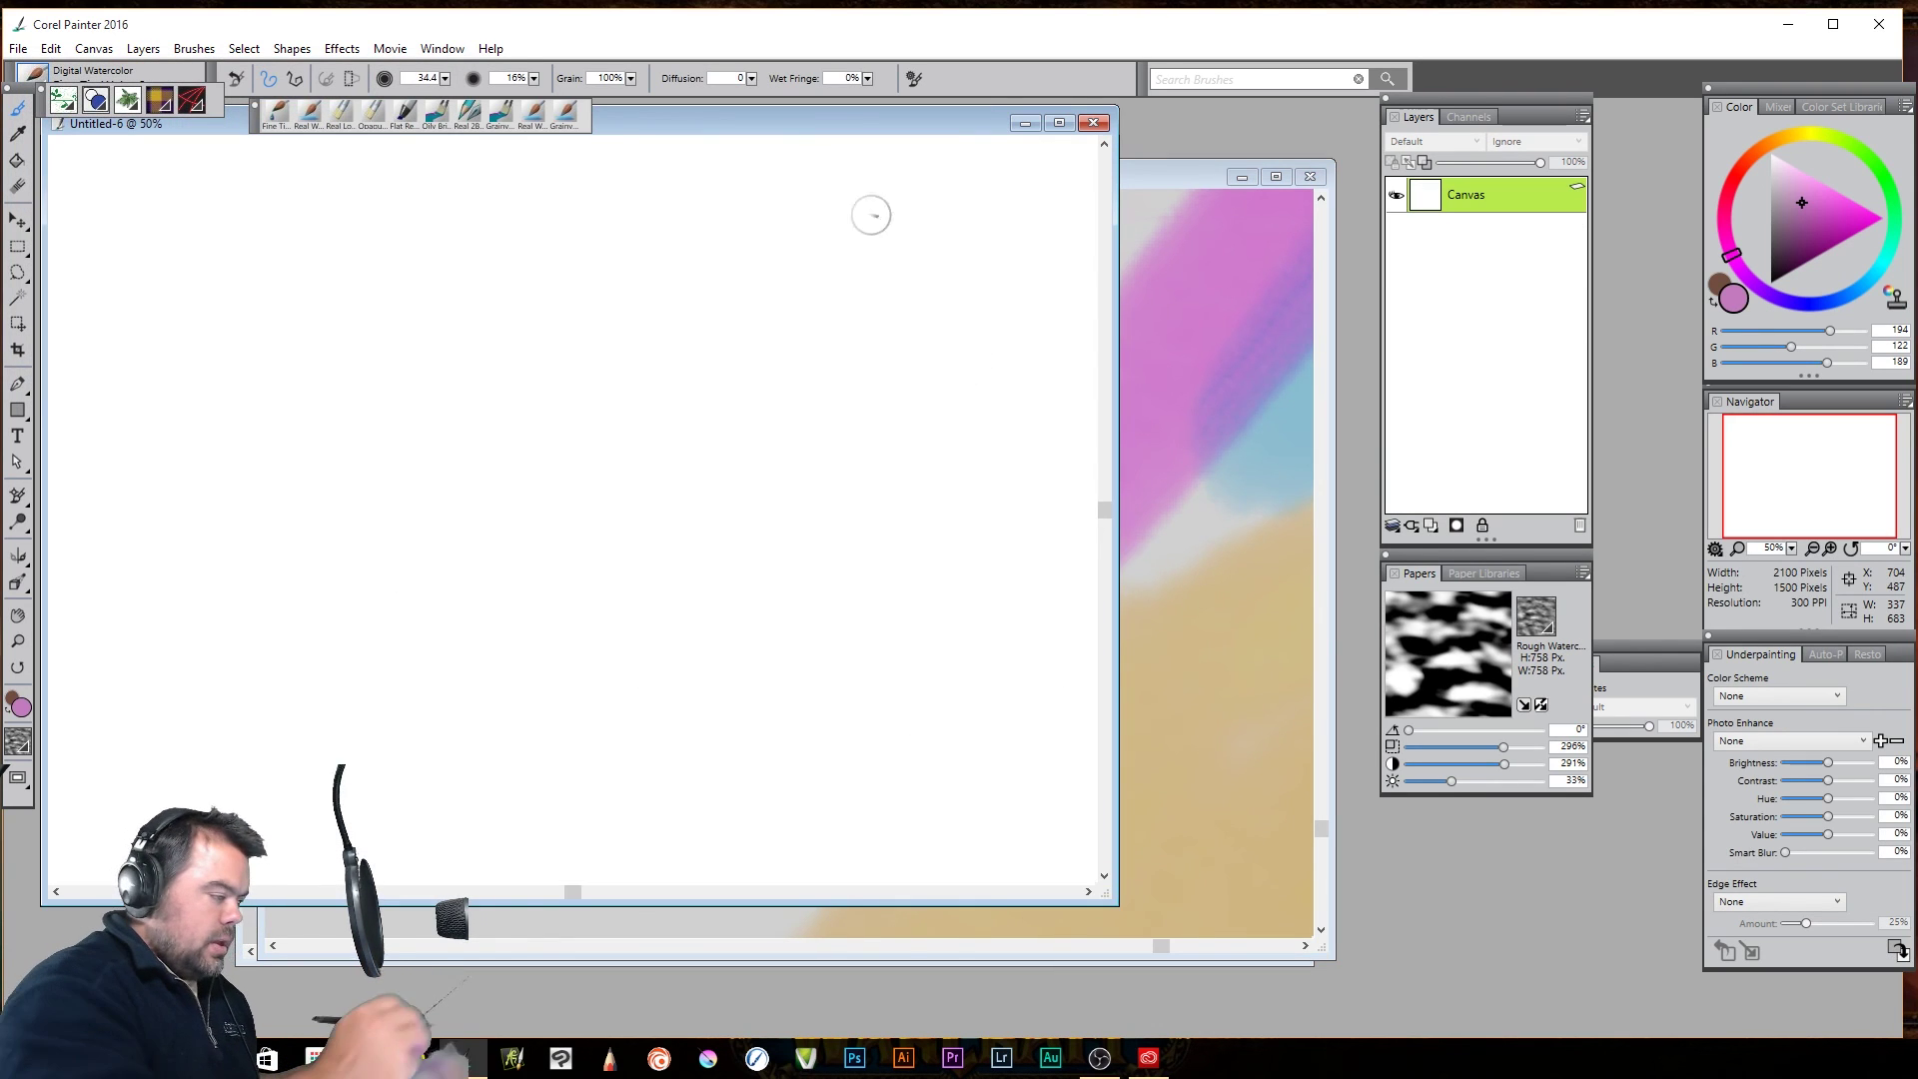
Paint a textured pink patch, then a large purple patch with the Real Watercolor brush
drag(825, 130, 1095, 222)
mouse_move(909, 719)
mouse_down()
mouse_move(878, 745)
mouse_move(929, 685)
mouse_move(1009, 698)
mouse_move(1027, 792)
mouse_up()
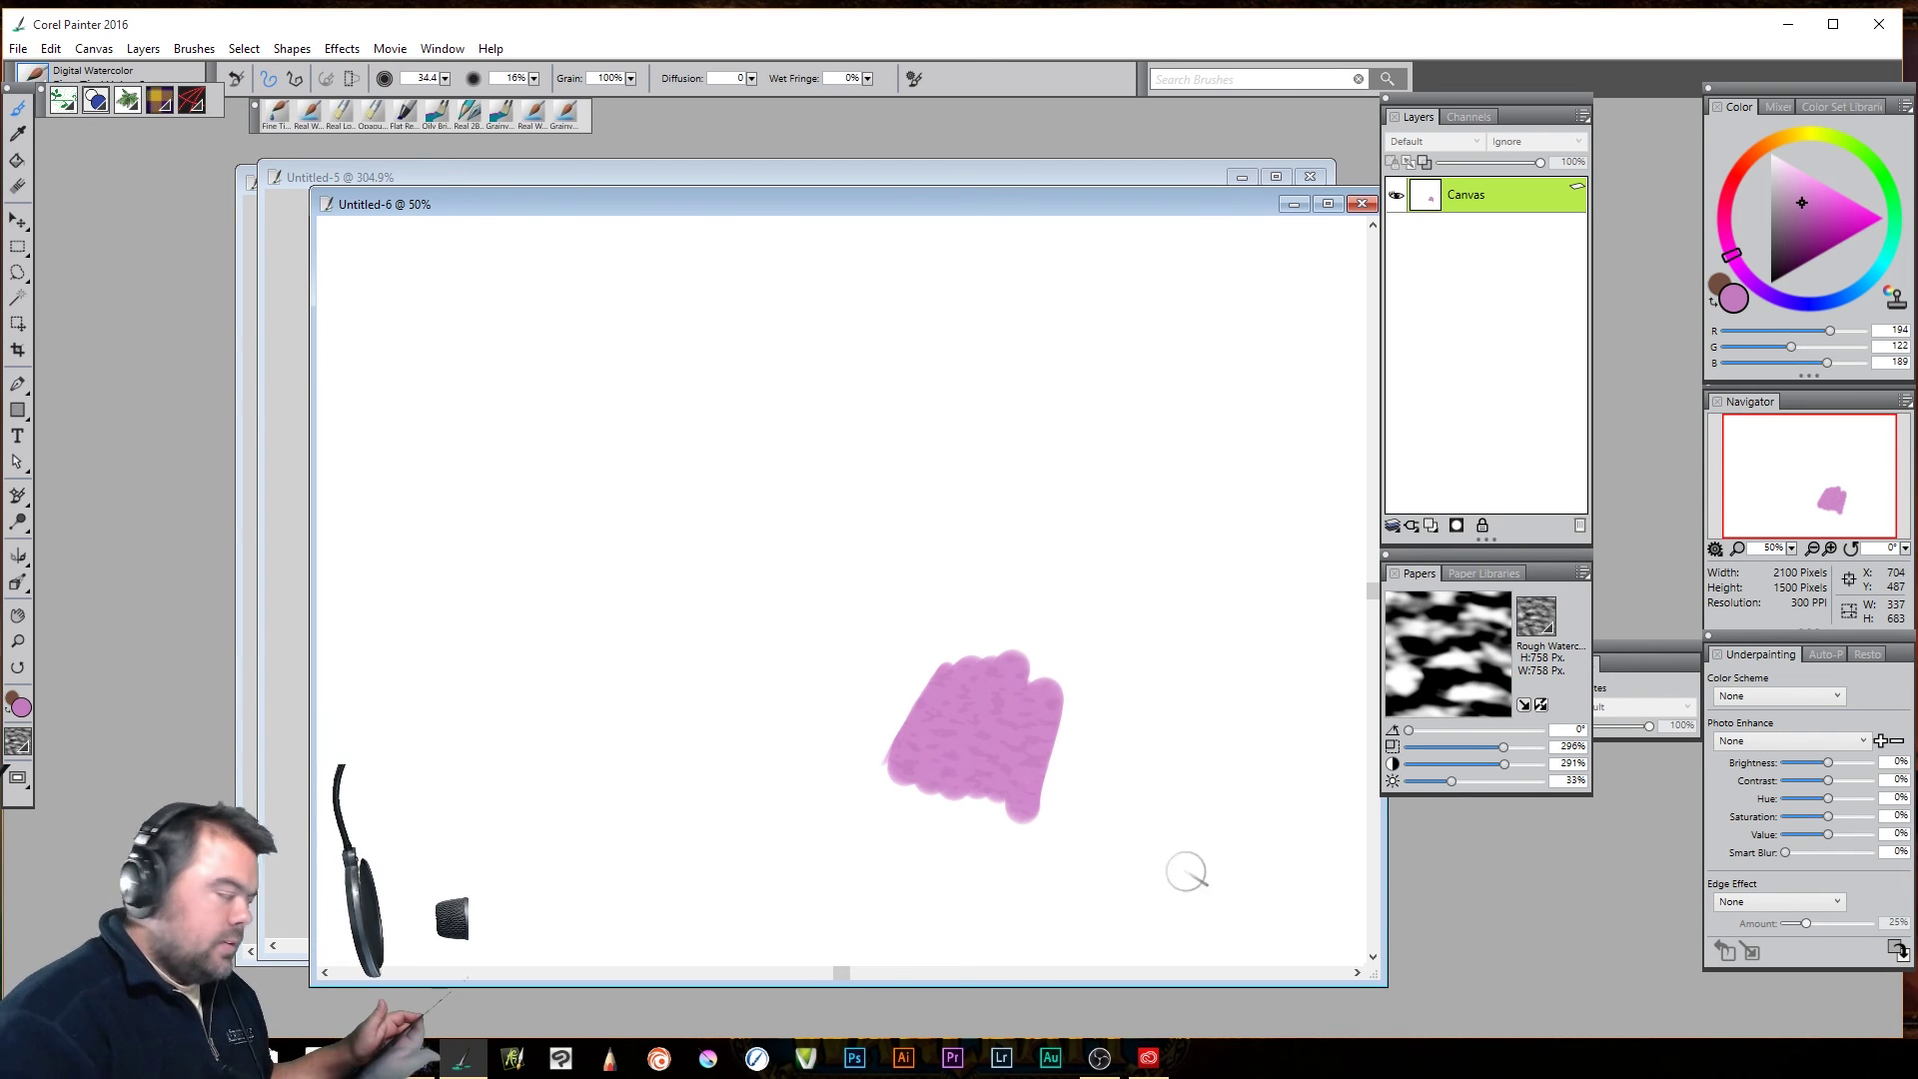
click(308, 113)
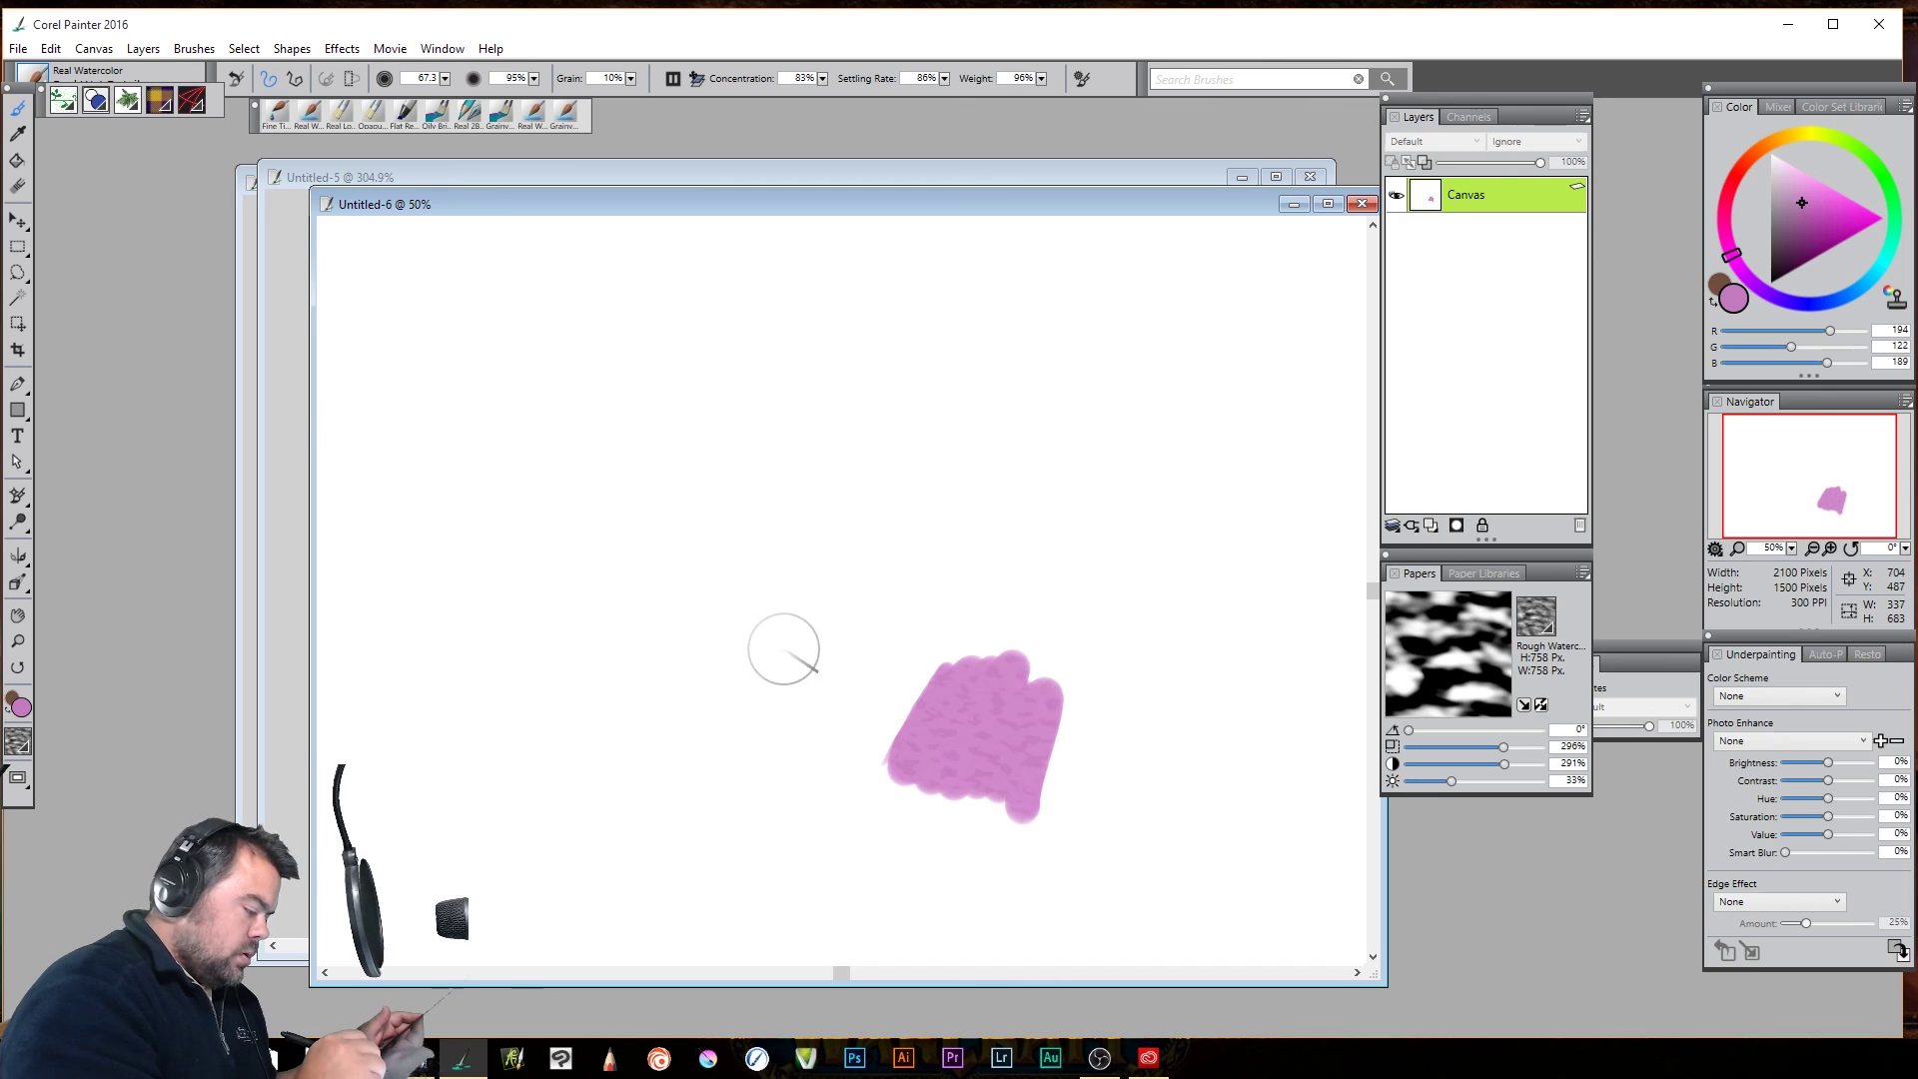
mouse_move(782, 650)
mouse_down()
mouse_move(796, 717)
mouse_move(877, 620)
mouse_move(814, 565)
mouse_move(699, 759)
mouse_move(729, 544)
mouse_move(649, 499)
mouse_move(615, 531)
mouse_move(873, 655)
mouse_up()
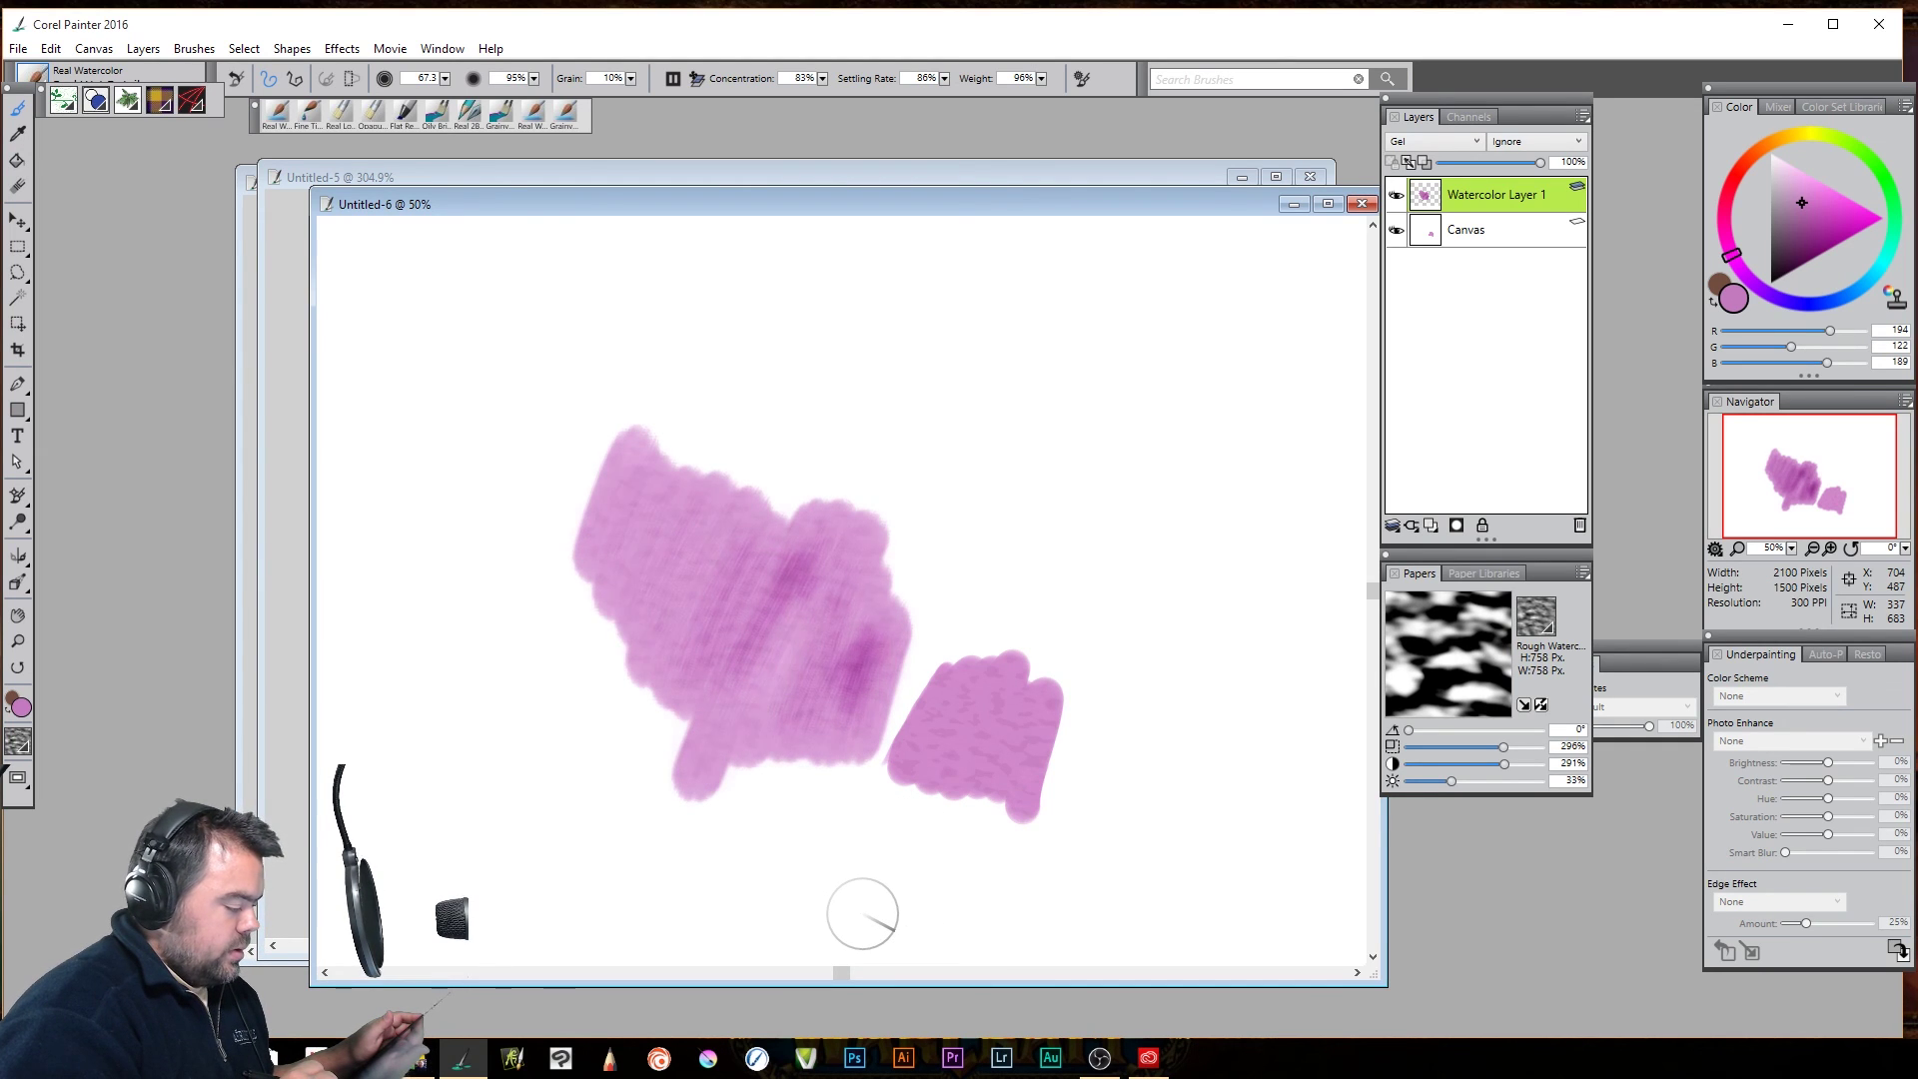
Change the colour to green and paint over the purple patch's lower left and upper area
mouse_move(1880, 232)
mouse_down()
mouse_move(1897, 246)
mouse_move(1890, 194)
mouse_up()
mouse_move(789, 764)
mouse_down()
mouse_move(727, 887)
mouse_move(708, 819)
mouse_move(721, 709)
mouse_move(699, 679)
mouse_move(619, 713)
mouse_move(604, 814)
mouse_up()
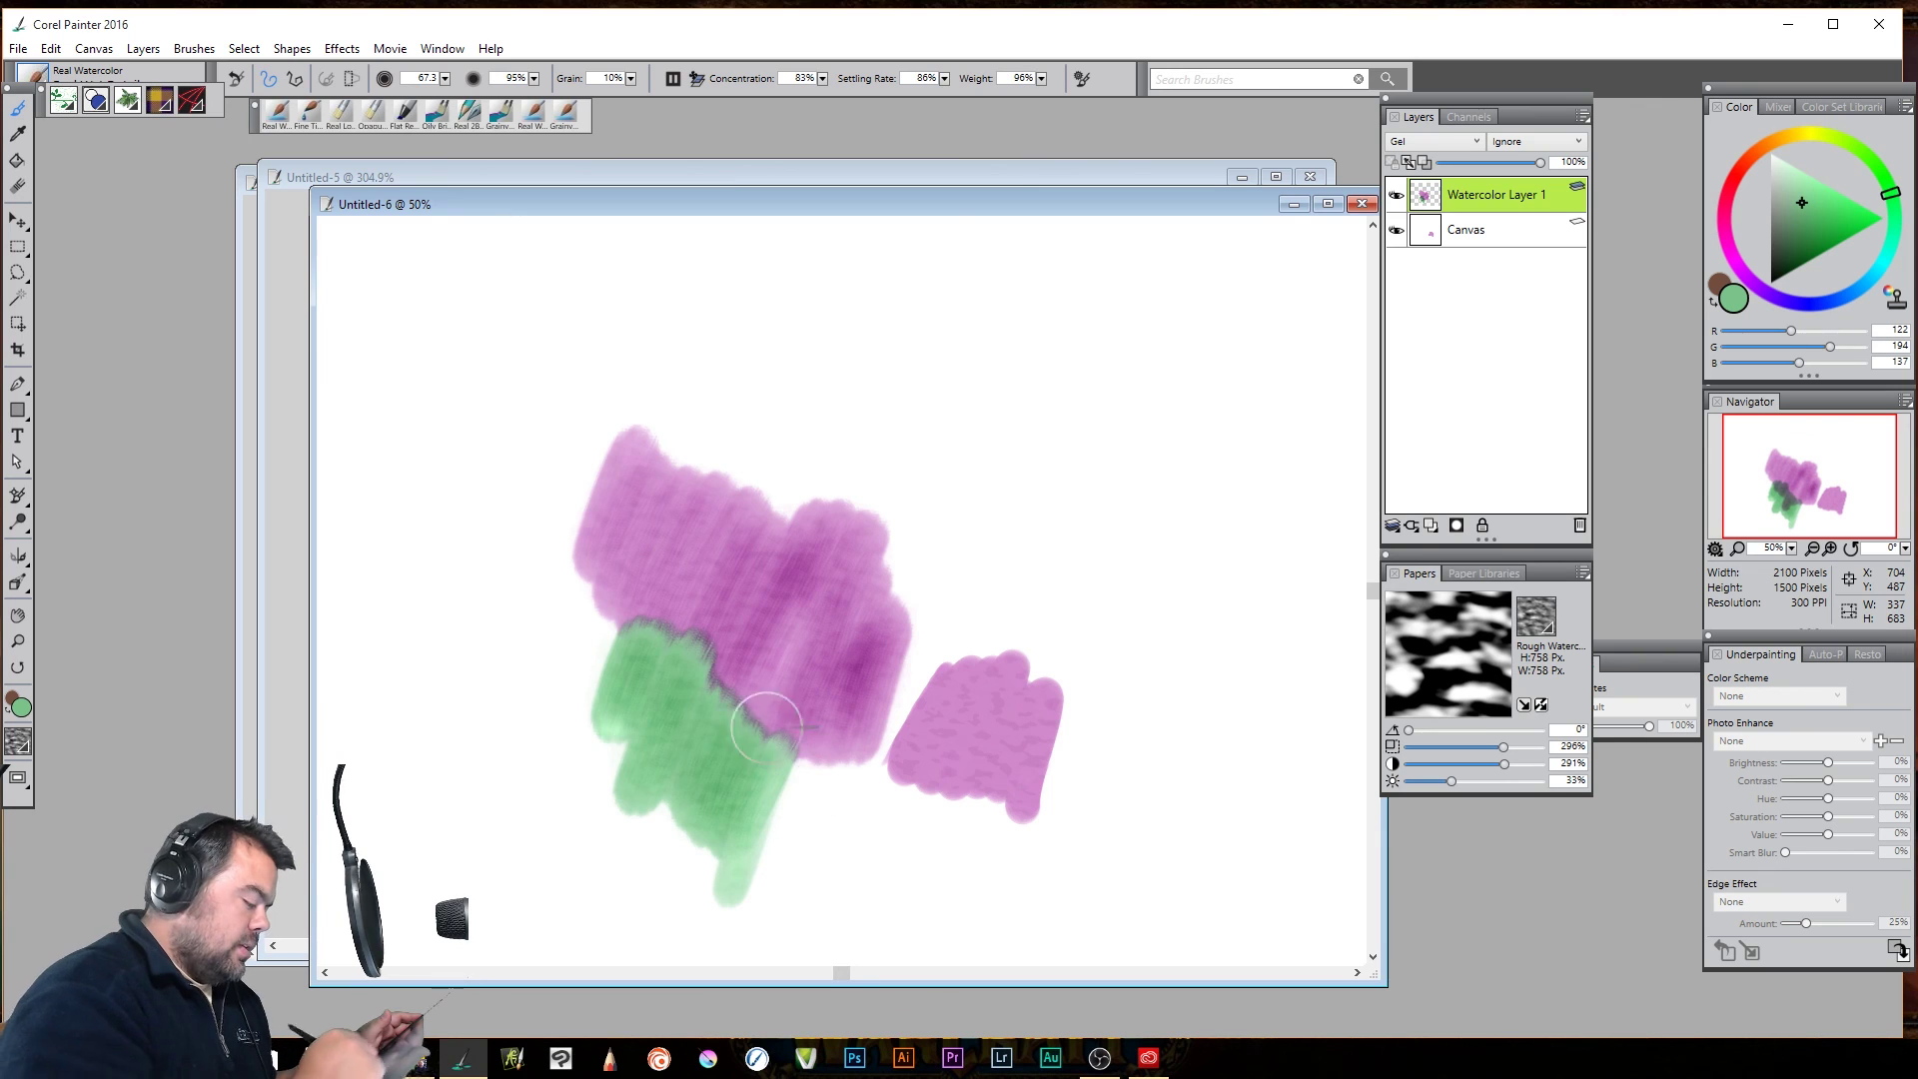
mouse_move(767, 725)
mouse_down()
mouse_move(711, 688)
mouse_move(774, 777)
mouse_move(724, 729)
mouse_up()
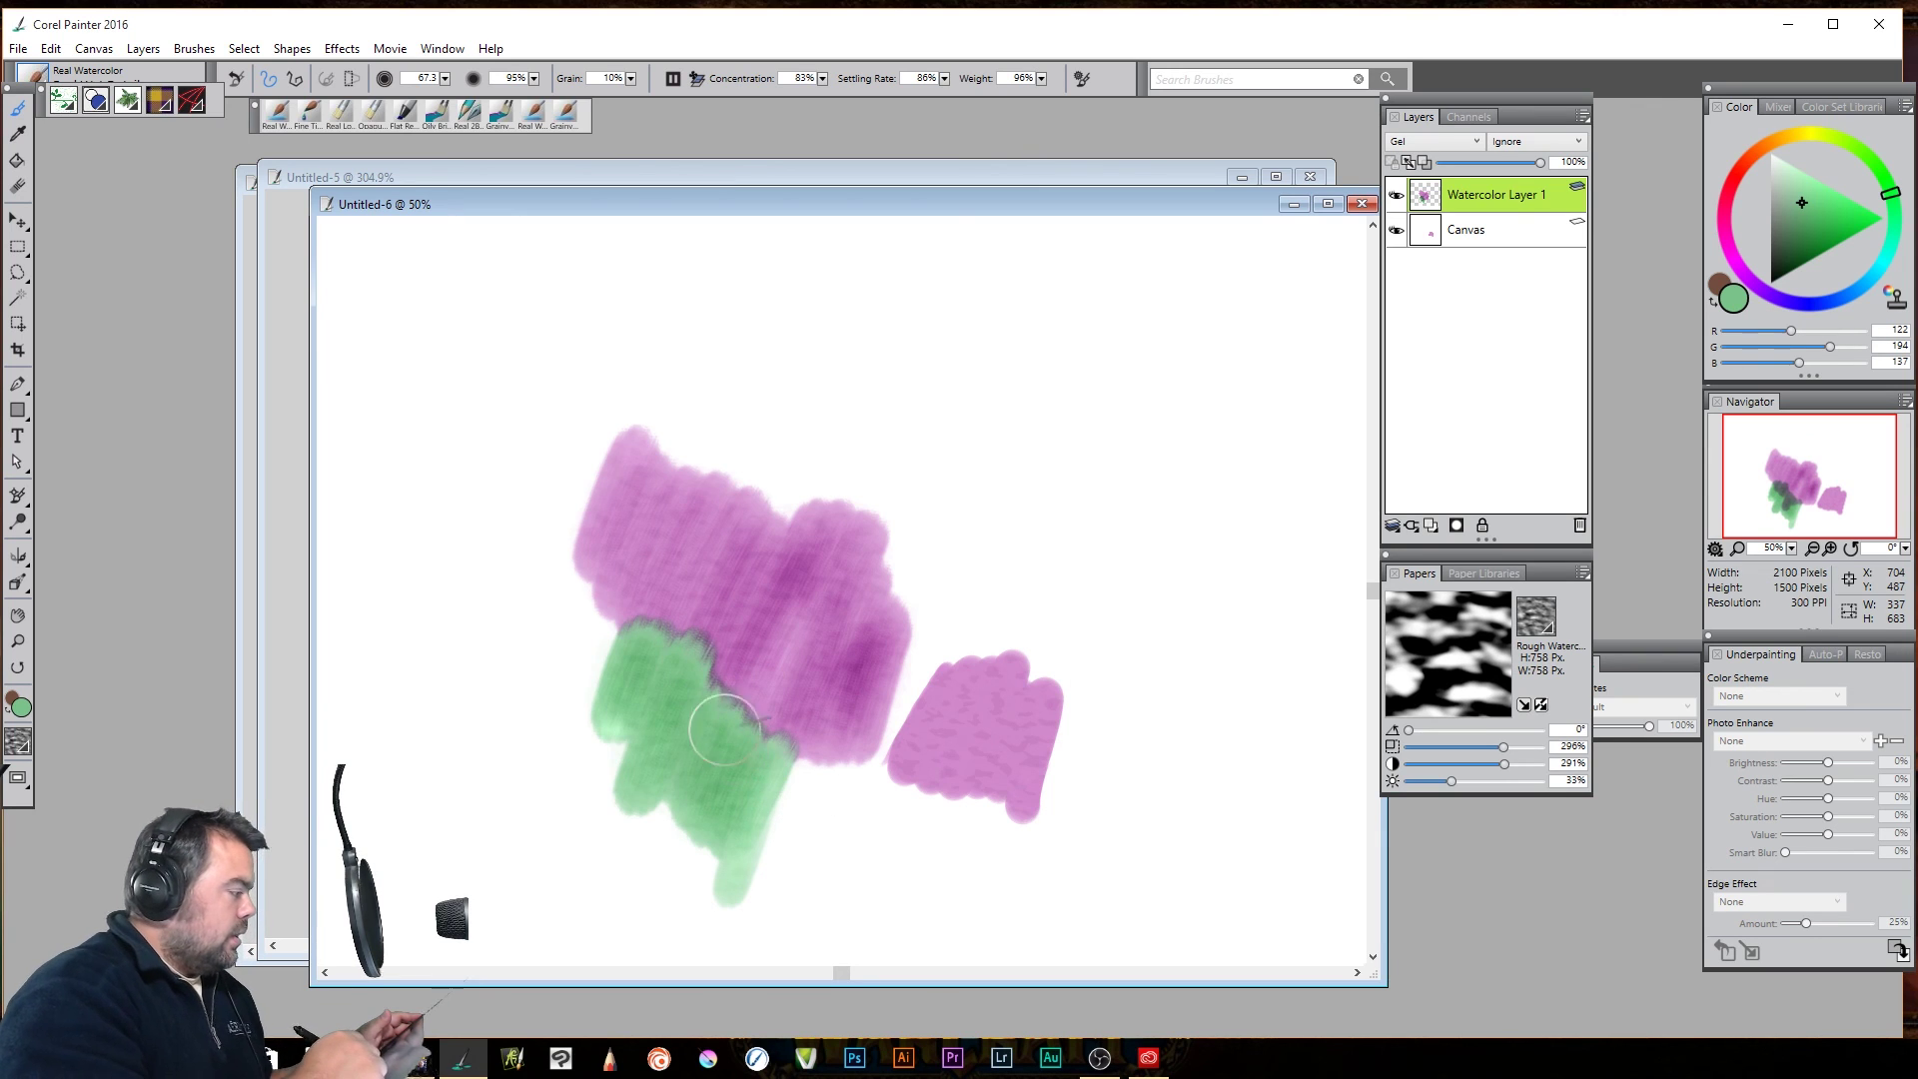
click(48, 76)
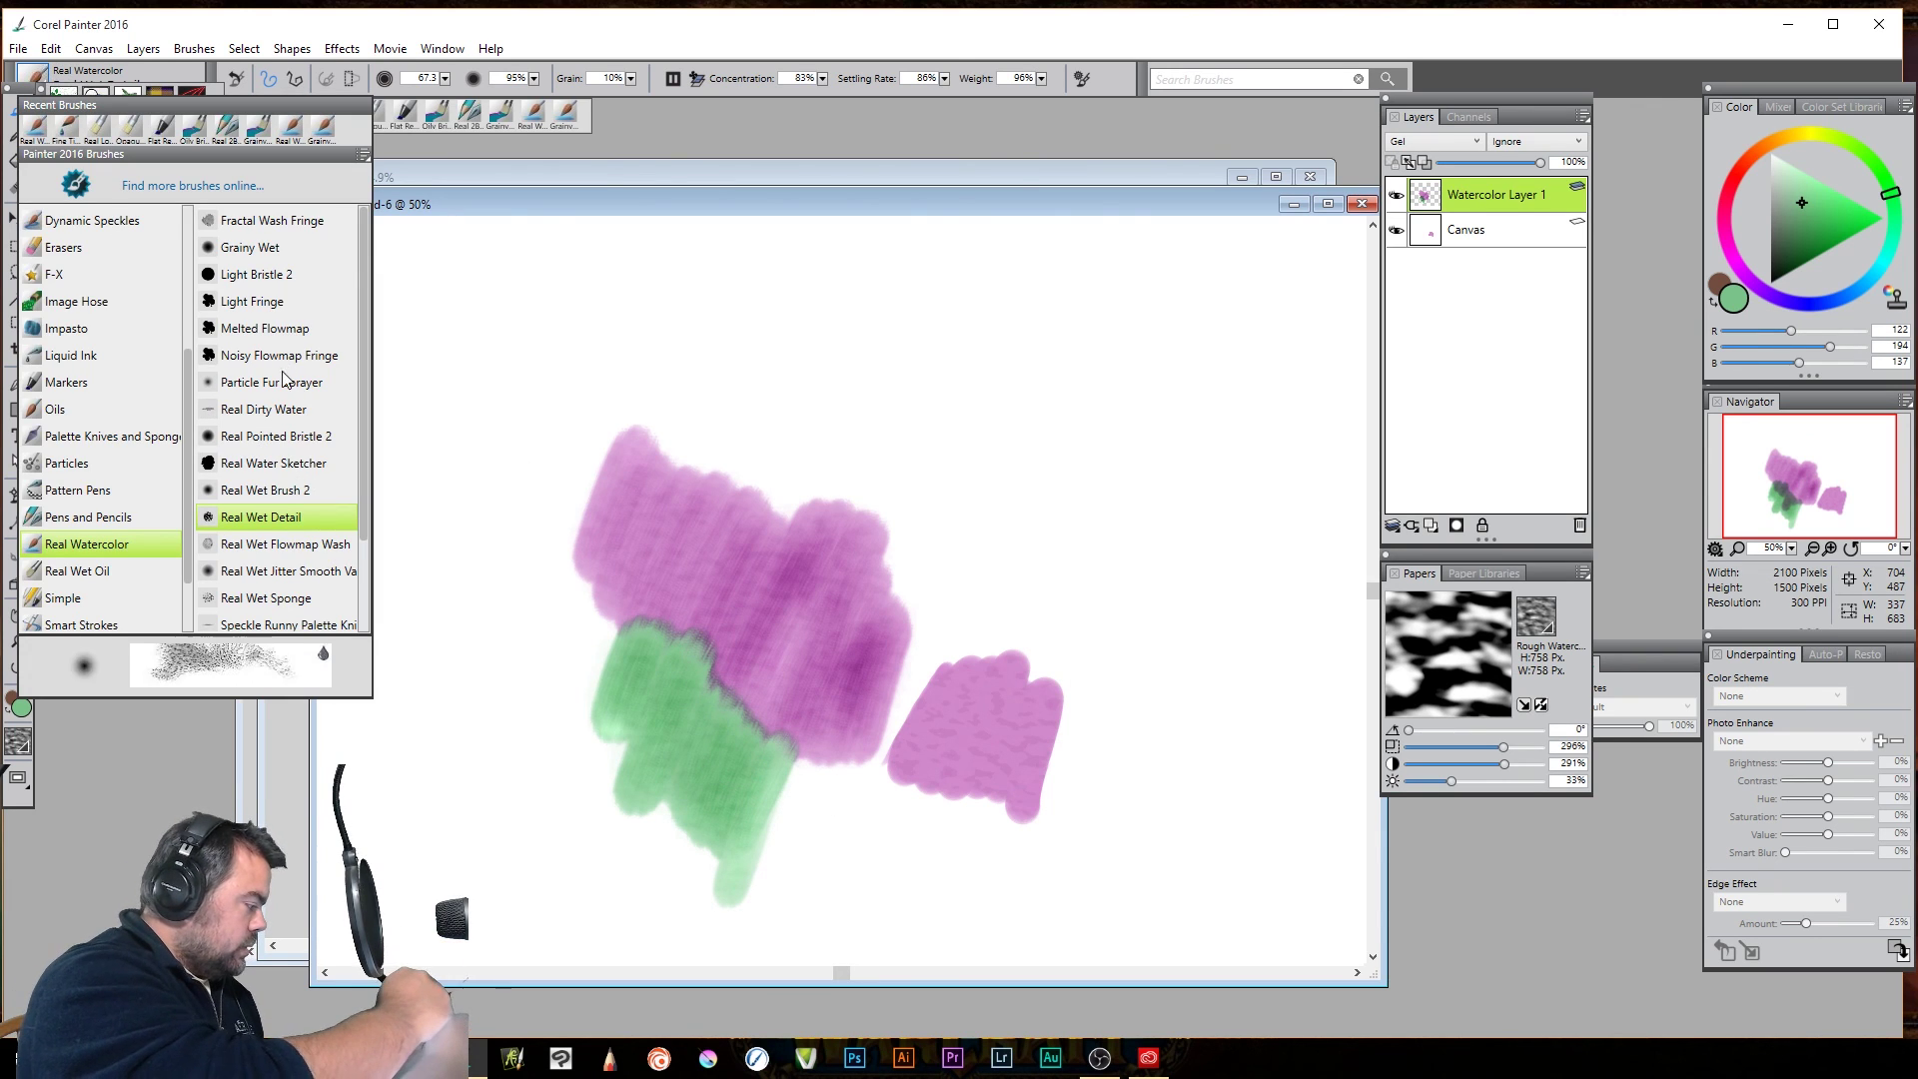
Lighten the green patch's upper-left edge with Real Dirty Water, then draw a thin green loop with Real Wet Flowmap Wash
click(300, 412)
mouse_move(649, 630)
mouse_down()
mouse_move(719, 661)
mouse_move(713, 685)
mouse_move(716, 645)
mouse_move(764, 683)
mouse_move(764, 750)
mouse_move(792, 741)
mouse_move(814, 766)
mouse_move(804, 876)
mouse_up()
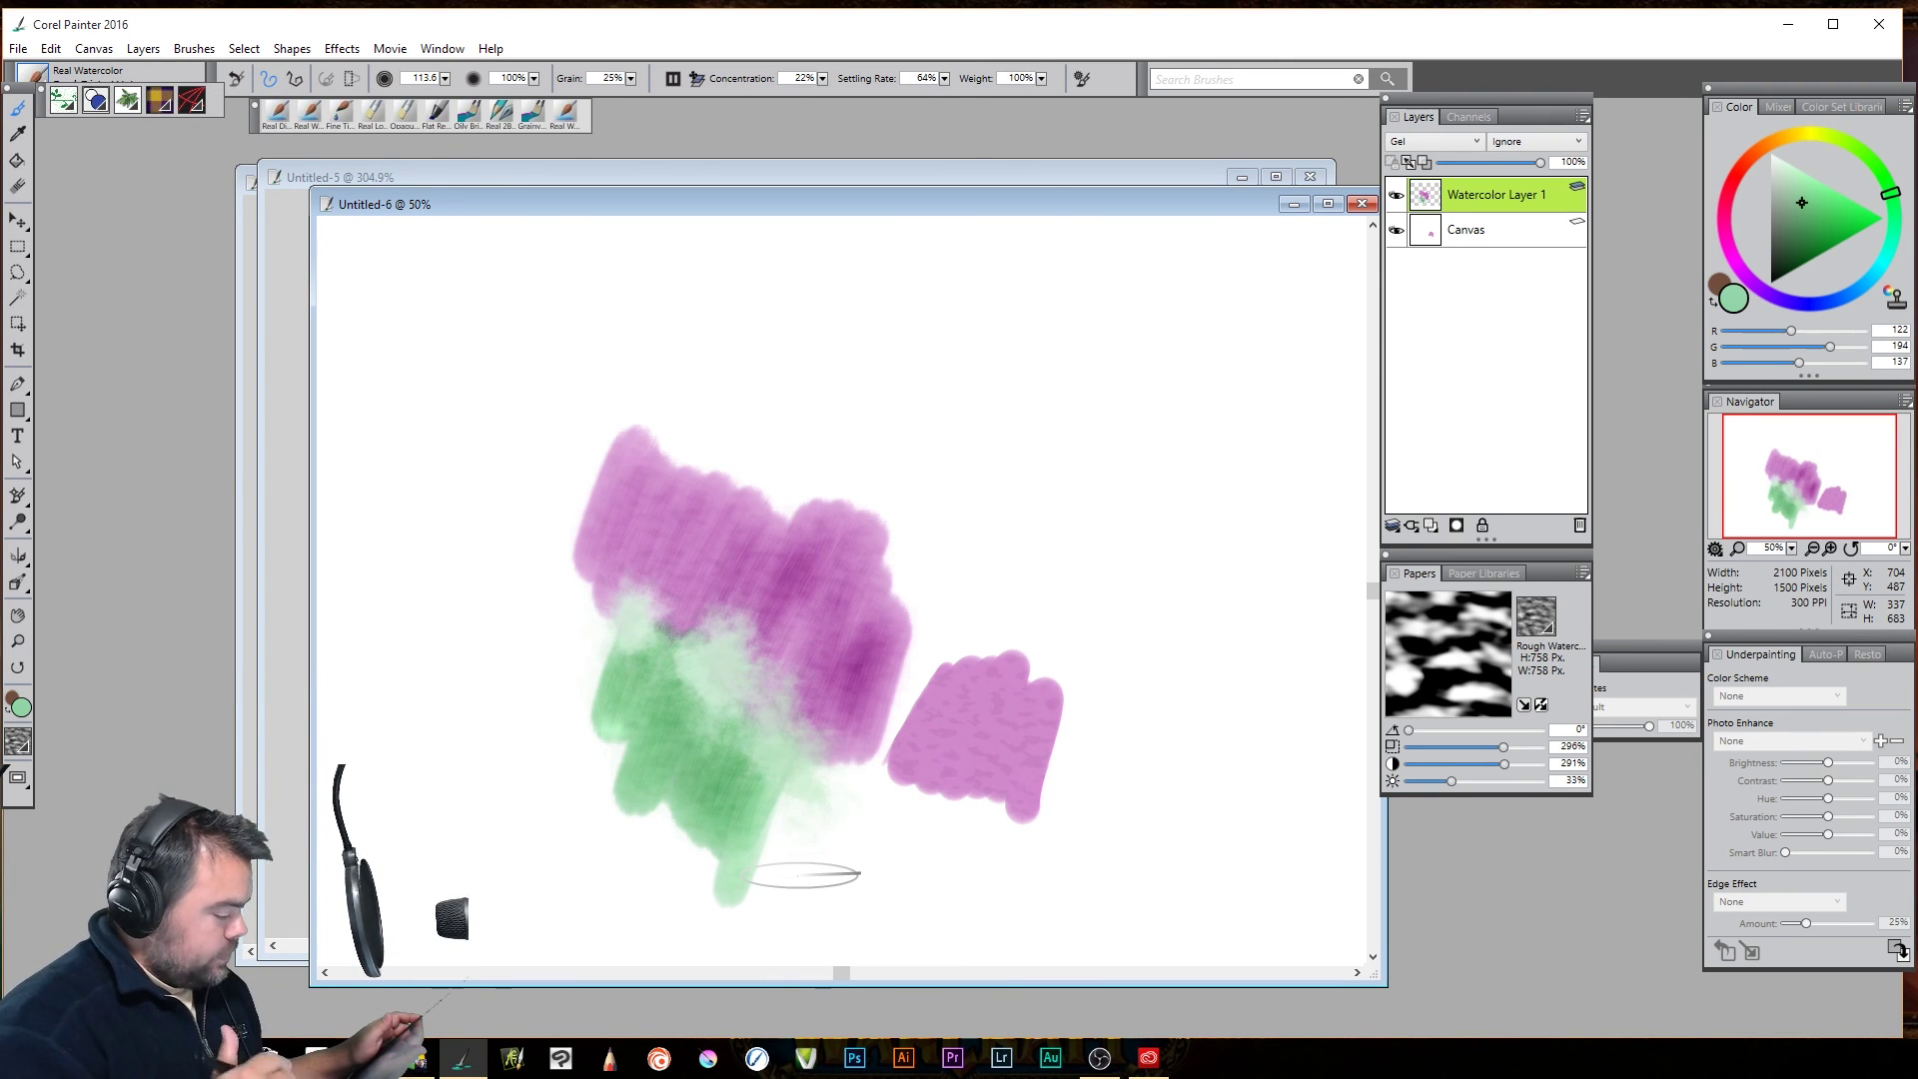
click(33, 77)
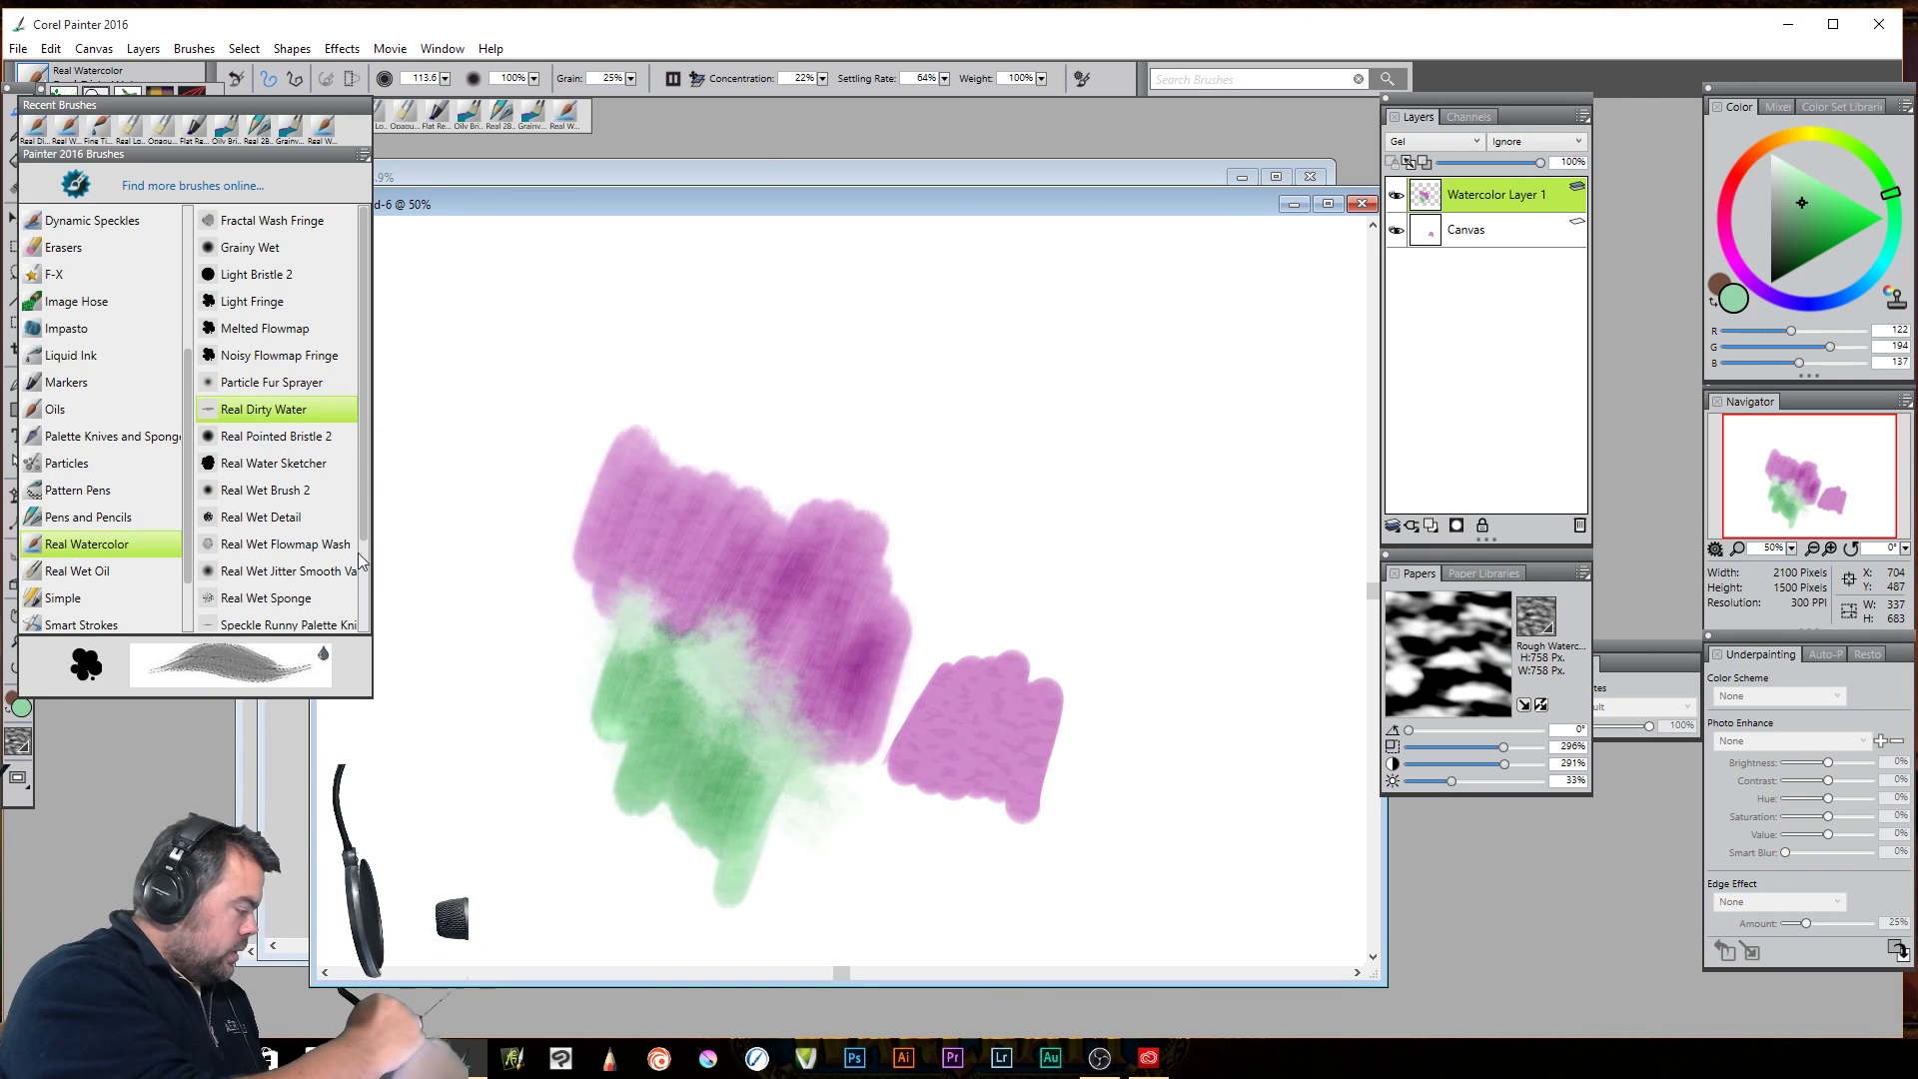
click(284, 544)
mouse_move(479, 631)
mouse_down()
mouse_move(529, 449)
mouse_move(497, 600)
mouse_up()
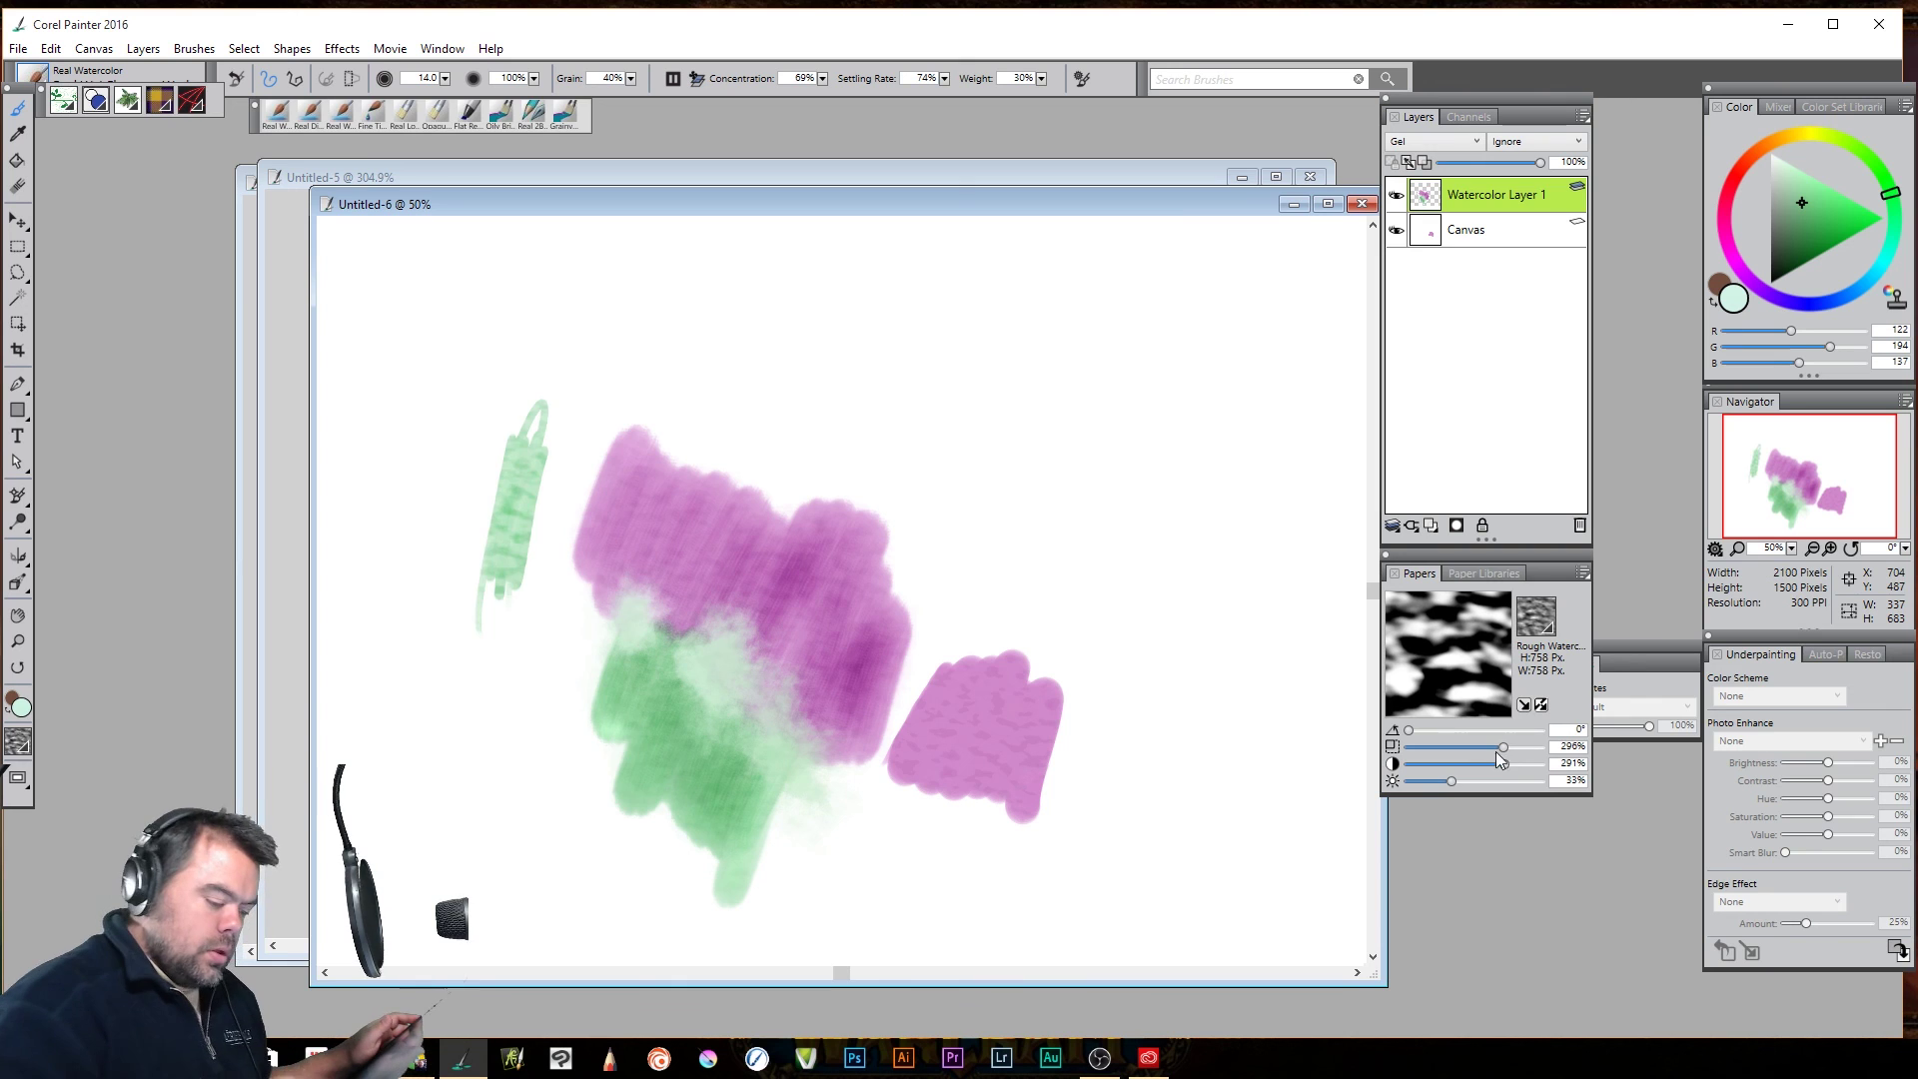
Set the paper texture scale to 239% and paint thin and broad grainy green strokes left of the purple
drag(1502, 746, 1438, 754)
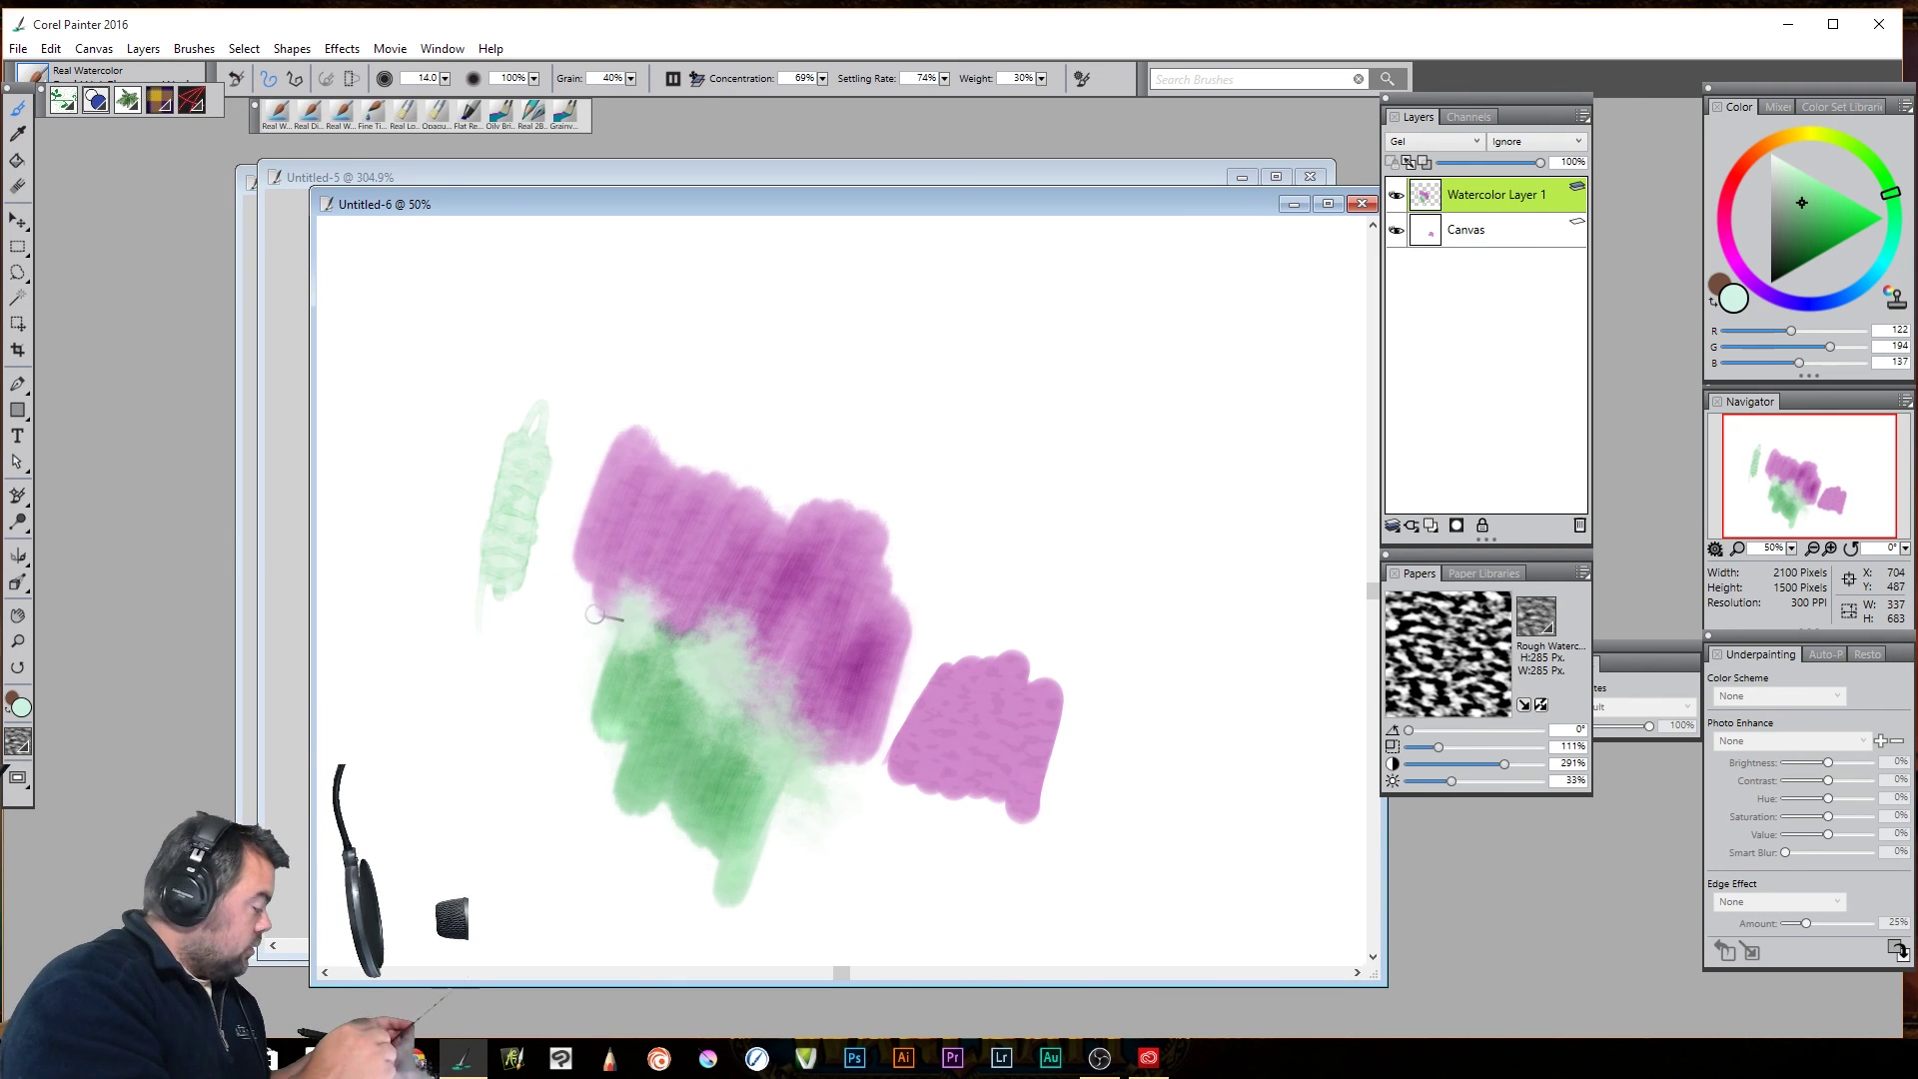
mouse_move(411, 423)
mouse_down()
mouse_move(577, 629)
mouse_move(684, 629)
mouse_up()
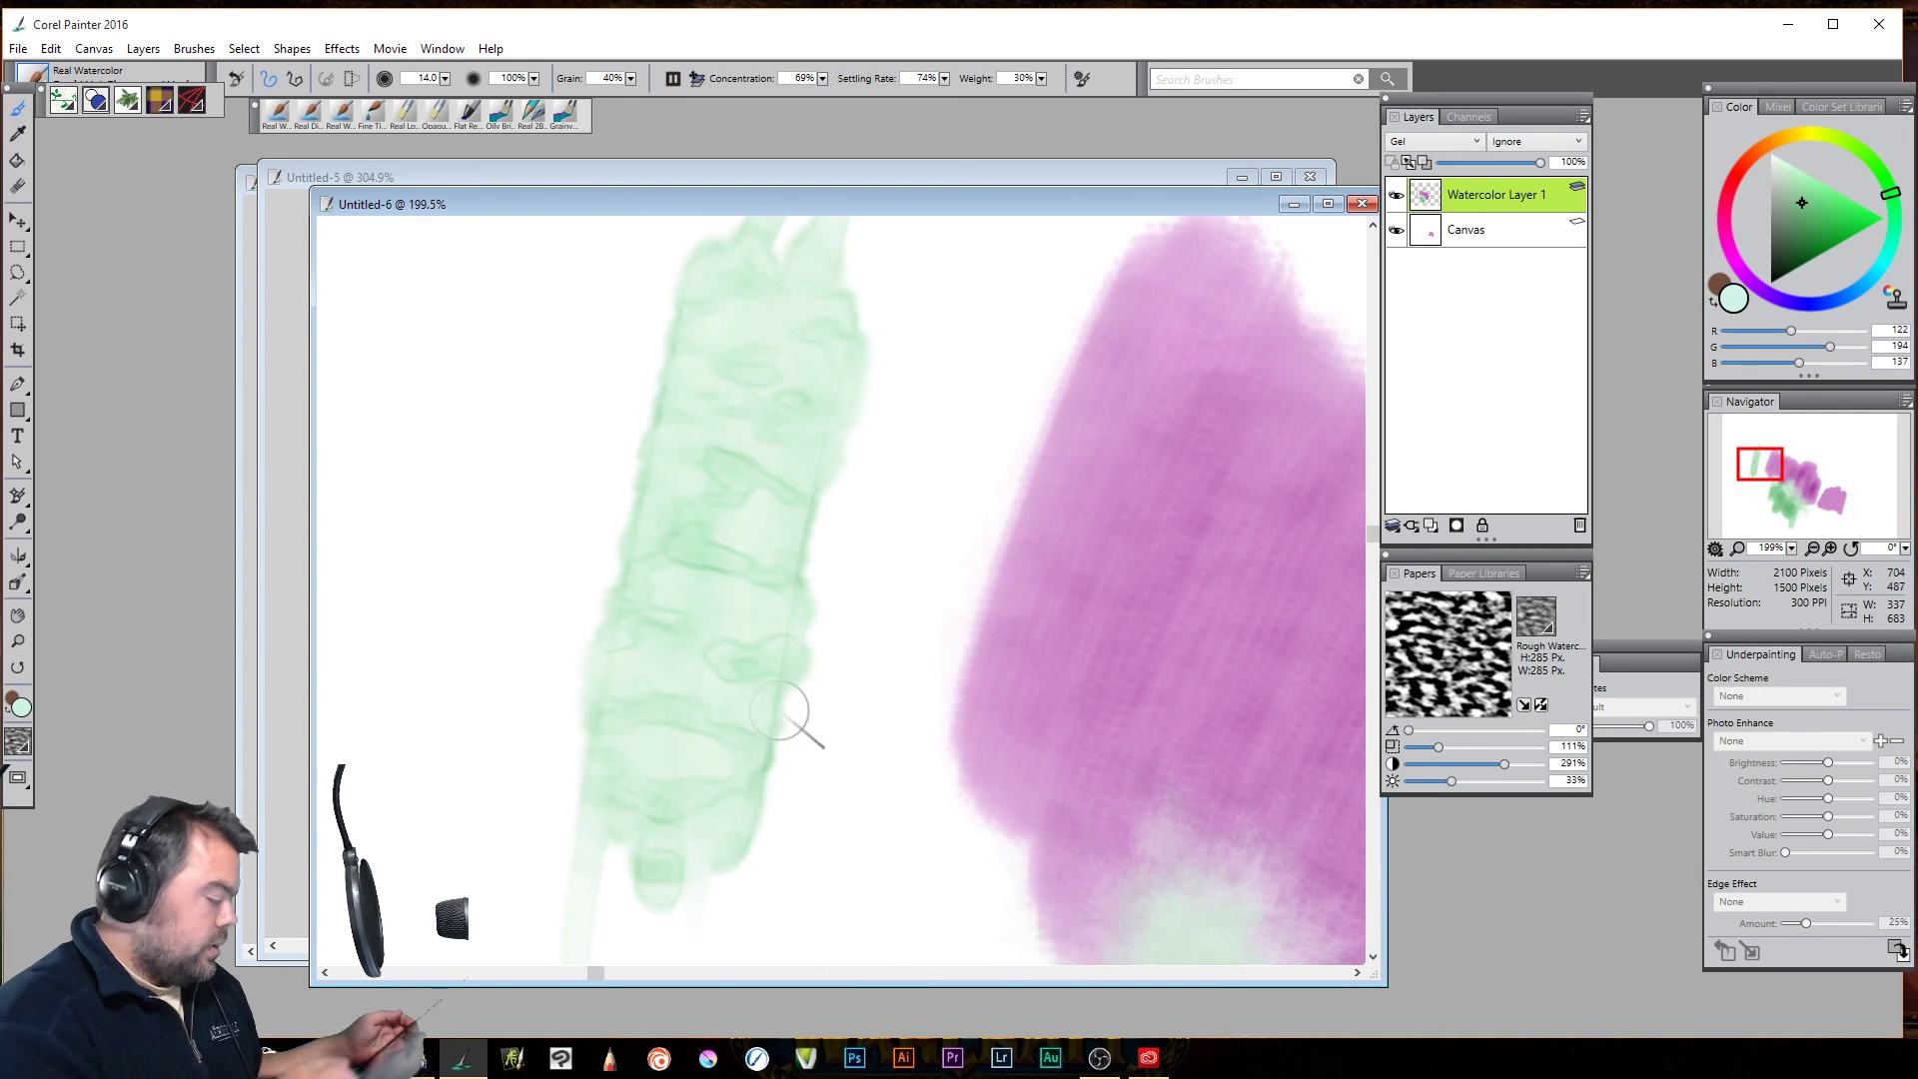
drag(1436, 747, 1482, 746)
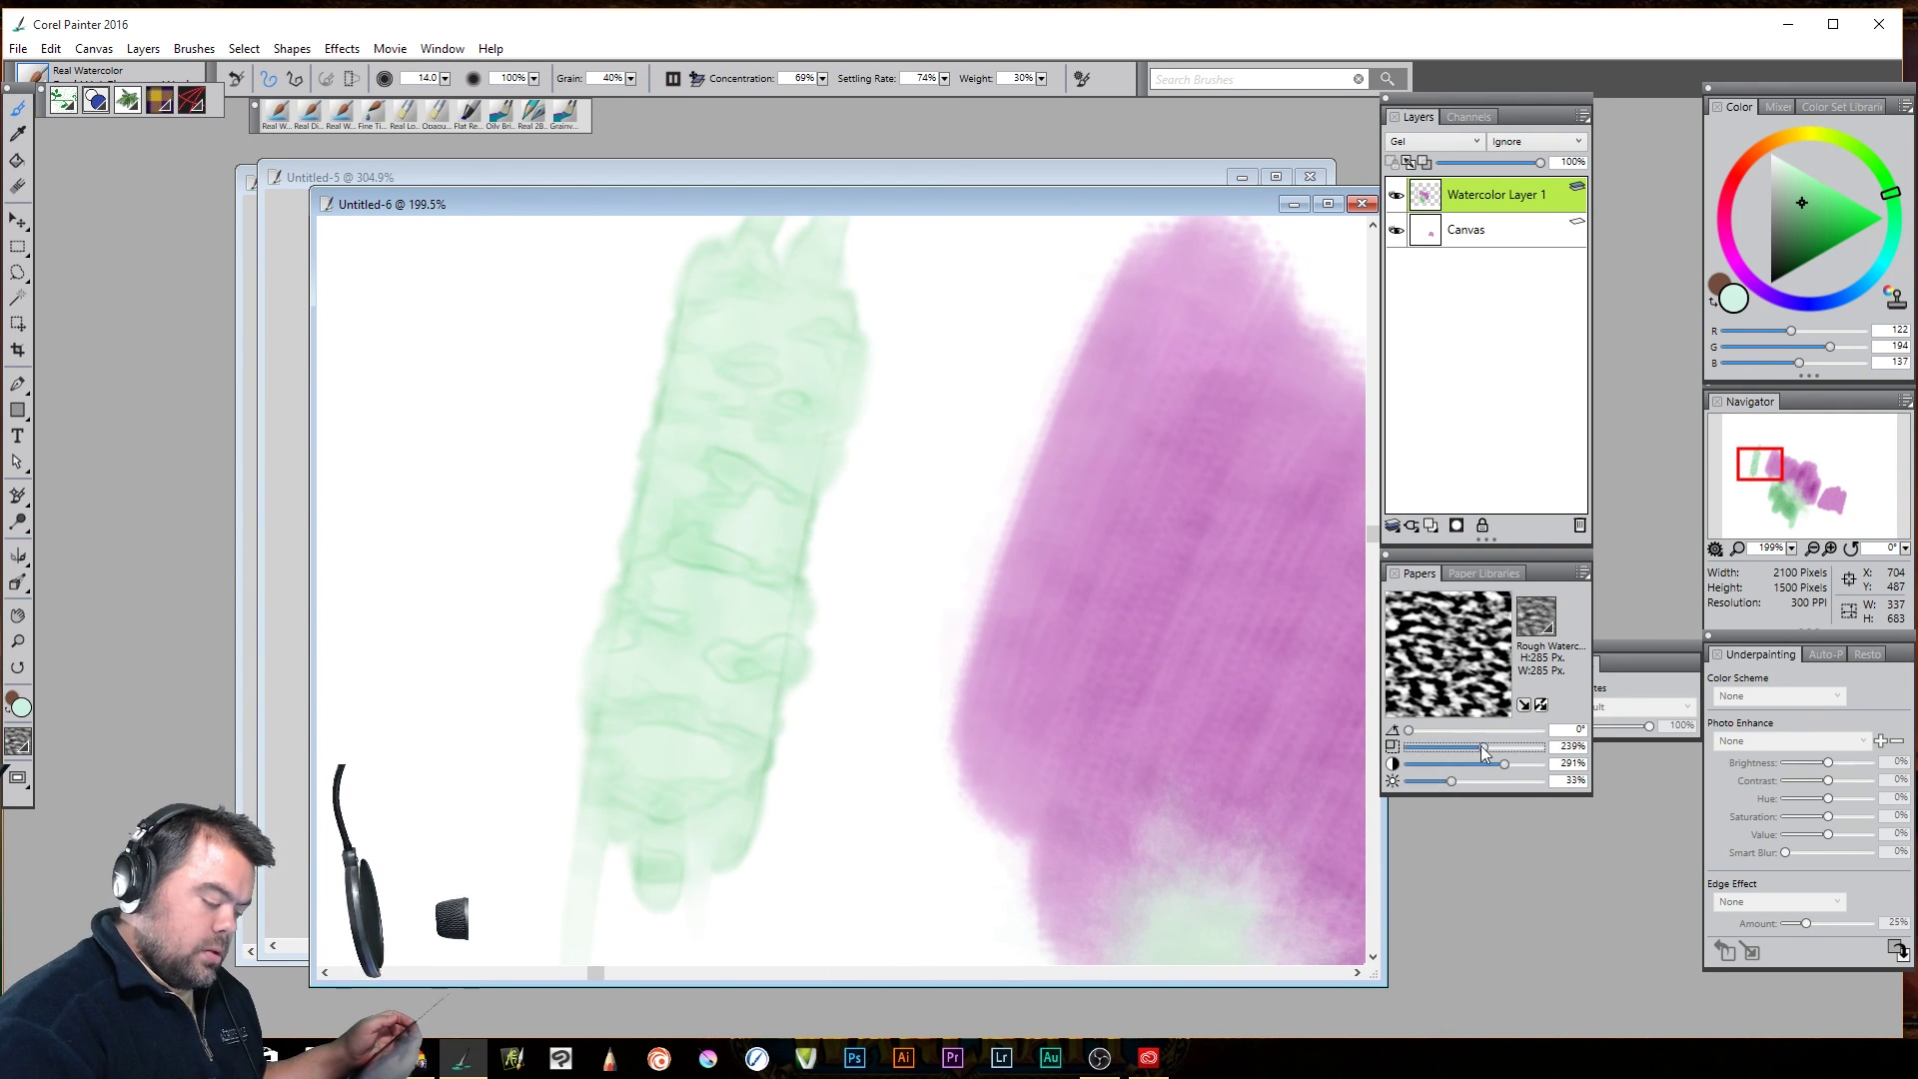
drag(537, 457, 504, 687)
mouse_move(532, 532)
mouse_down()
mouse_move(599, 522)
mouse_move(664, 689)
mouse_move(764, 739)
mouse_move(832, 726)
mouse_move(679, 544)
mouse_move(595, 489)
mouse_move(719, 632)
mouse_move(754, 464)
mouse_move(605, 434)
mouse_up()
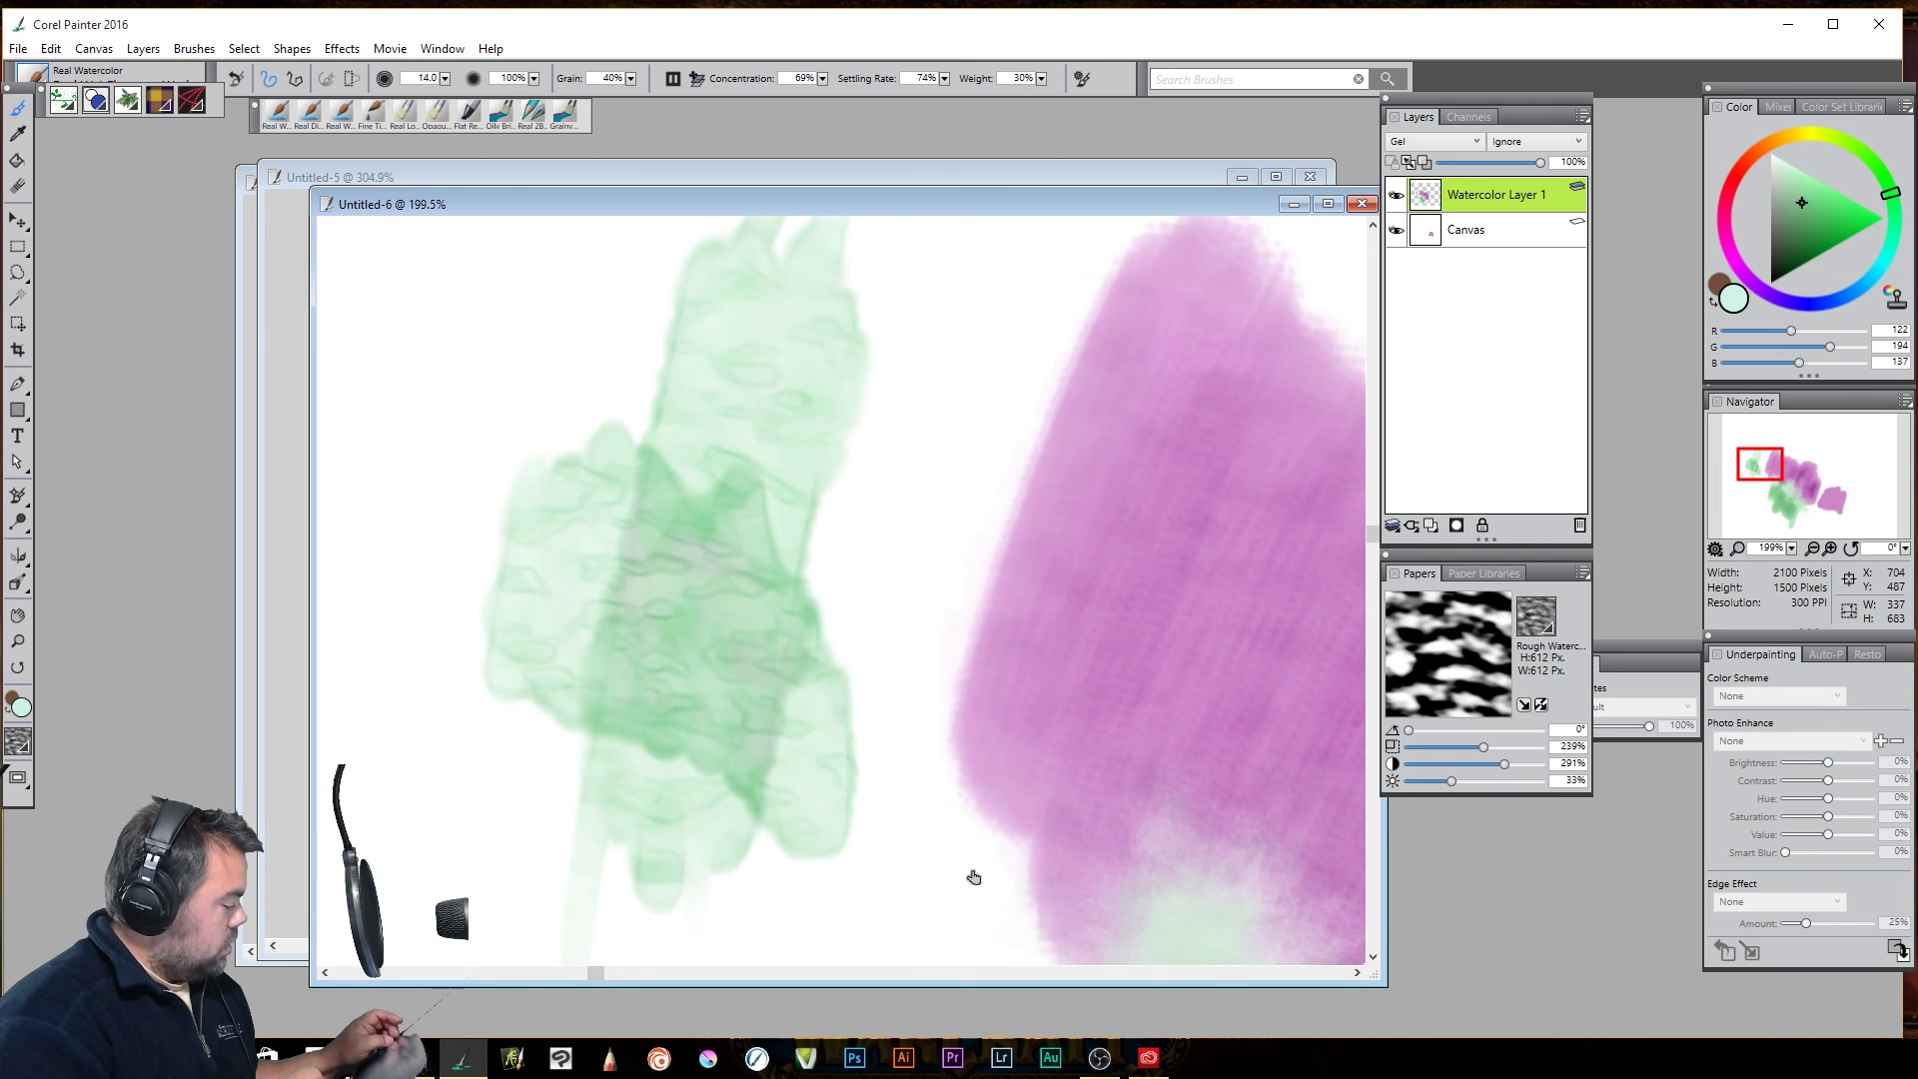
ctrl+alt+click(993, 807)
ctrl+alt+click(992, 807)
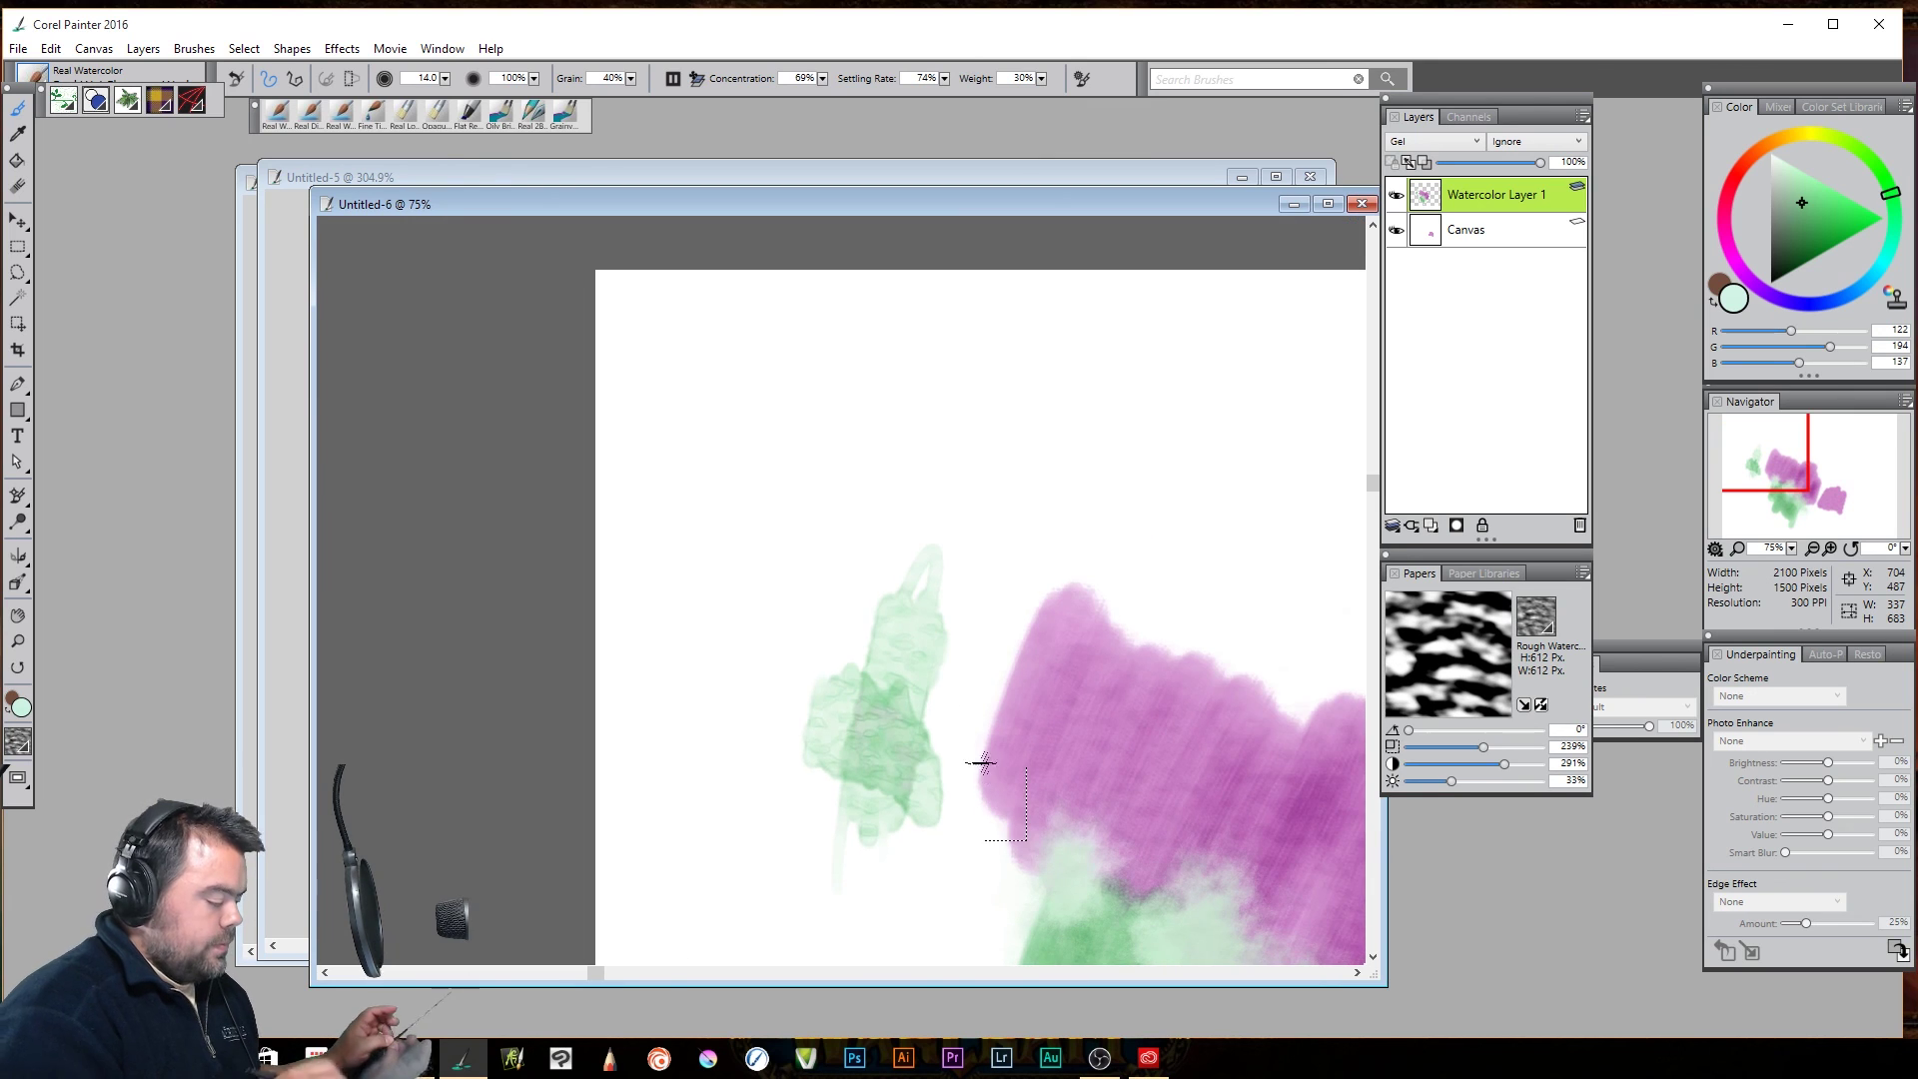
drag(979, 764, 799, 599)
ctrl+alt+click(1039, 788)
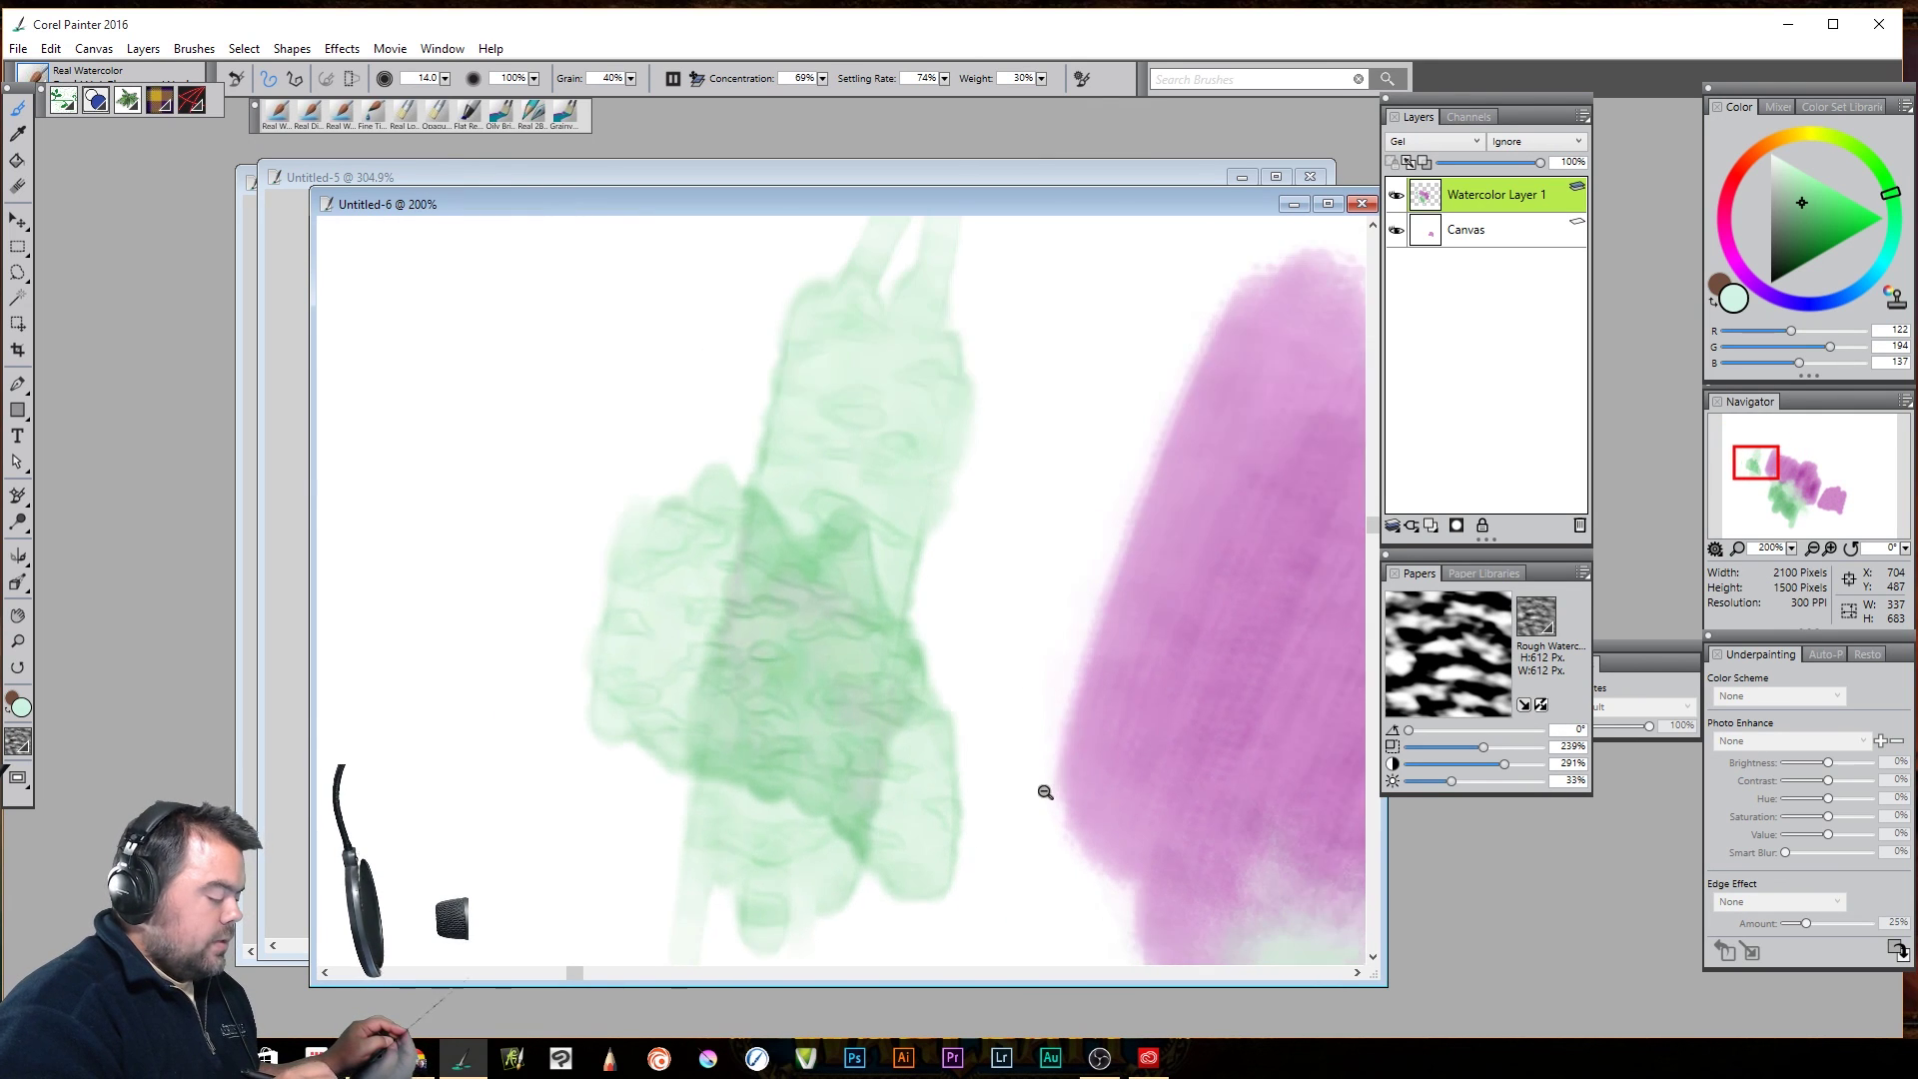
ctrl+alt+click(1040, 788)
ctrl+alt+click(1040, 788)
ctrl+alt+click(1039, 788)
mouse_move(1129, 781)
mouse_down()
mouse_move(942, 672)
mouse_move(907, 685)
mouse_up()
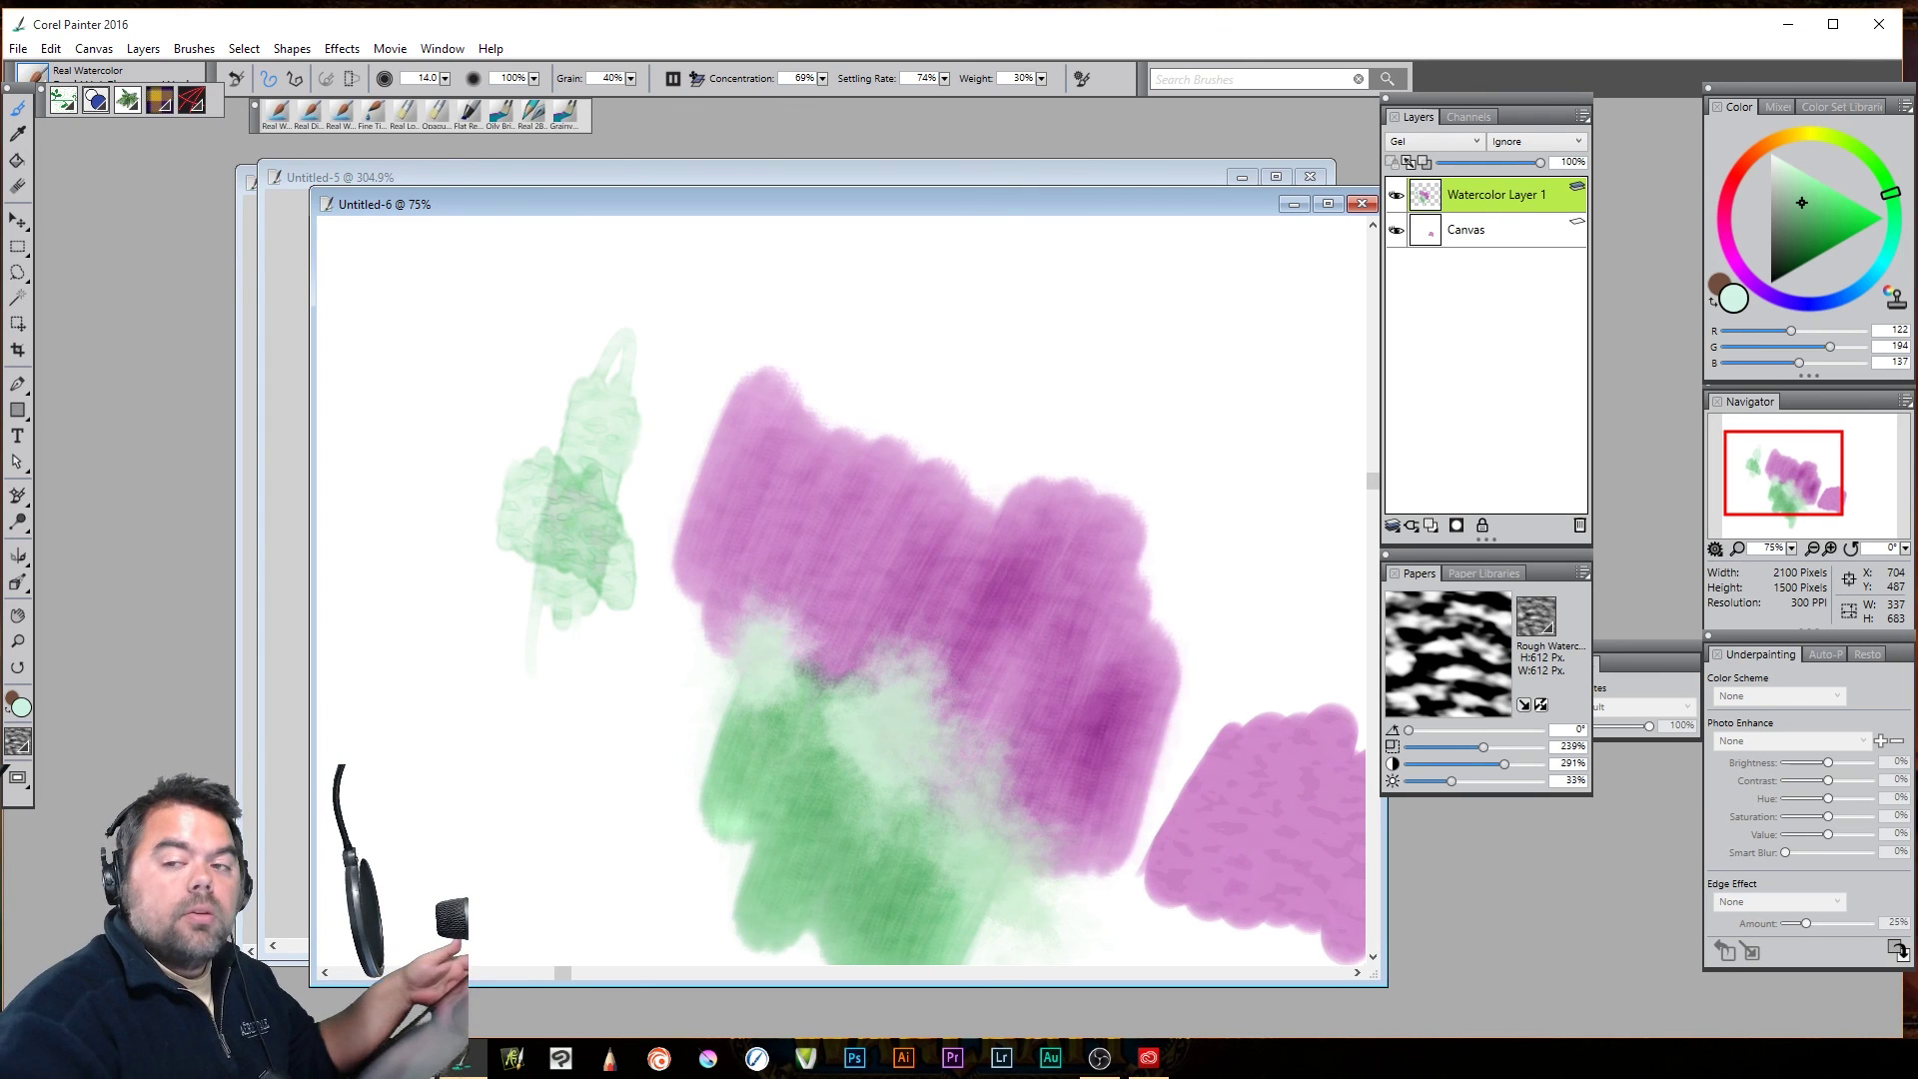